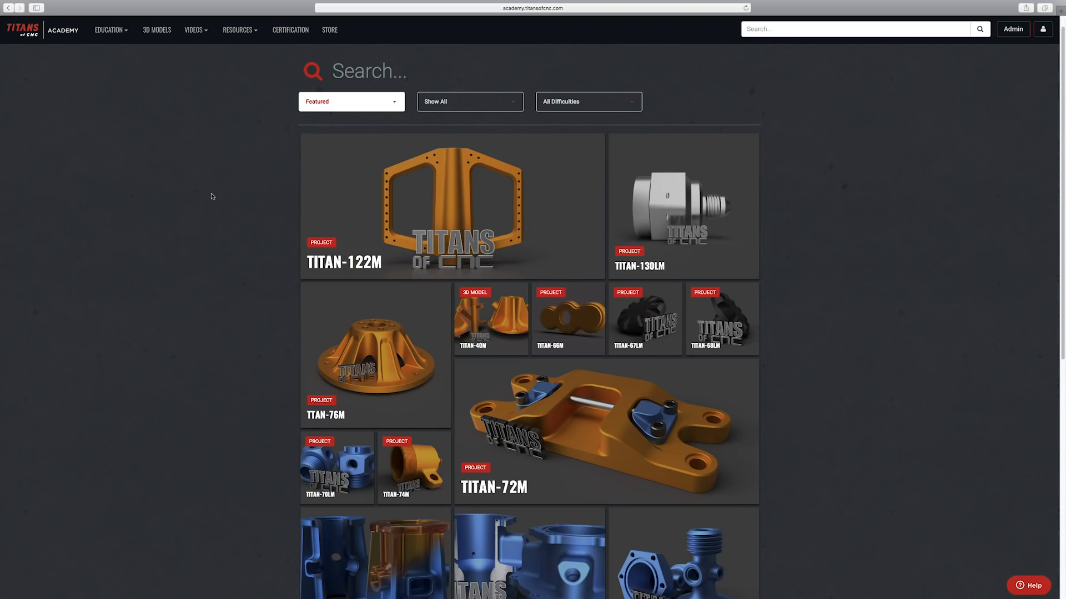
Step: Open the TITAN-109M project from the Mill - 5-Axis Status education series and view its Drawing PDF 109M file
scroll(211, 190, "up", 1)
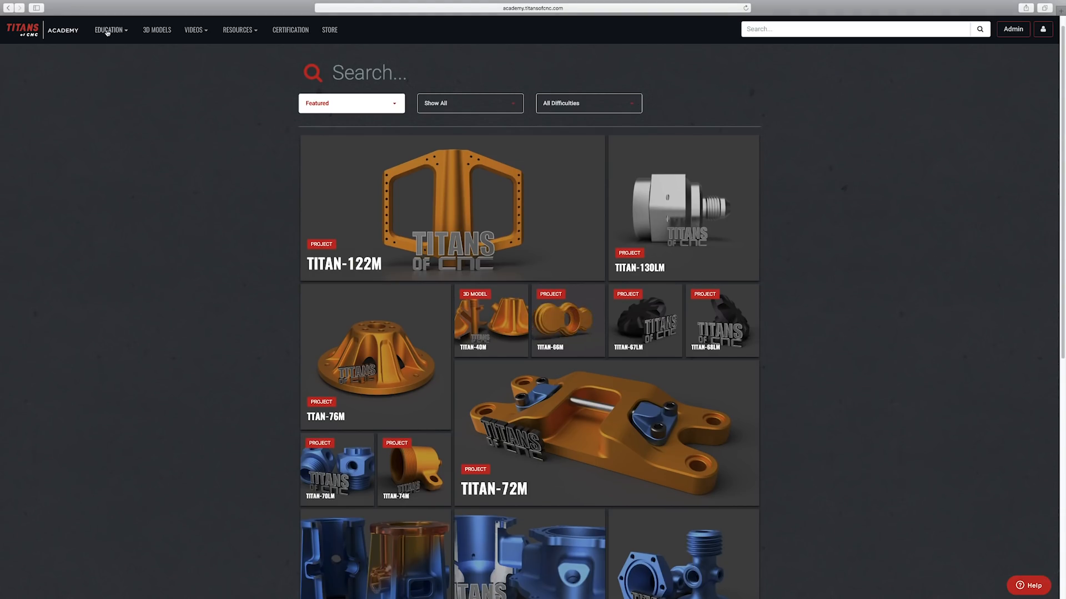
left_click(107, 30)
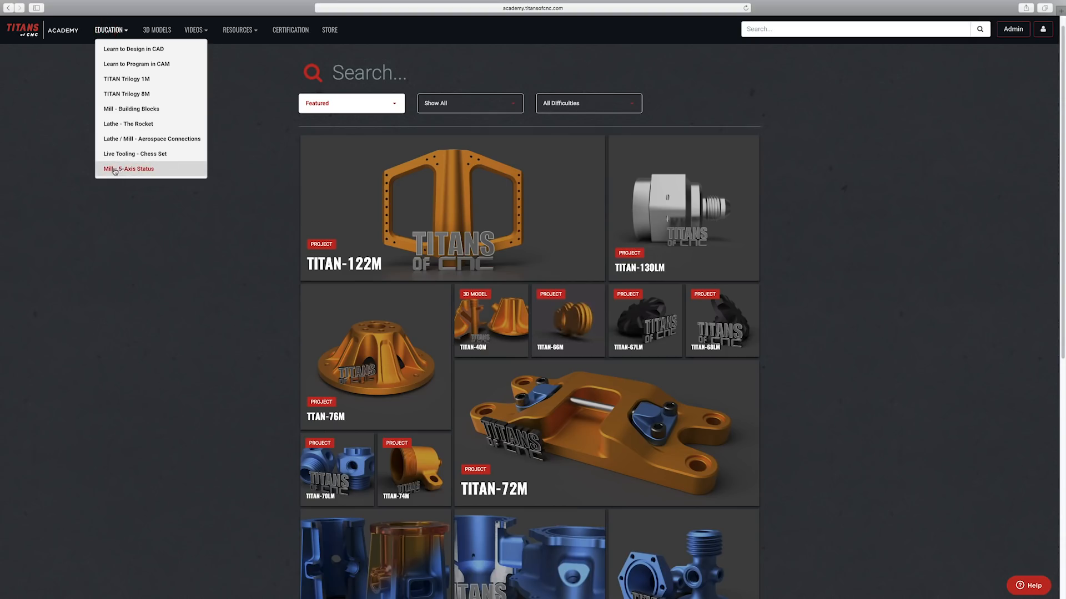
left_click(142, 172)
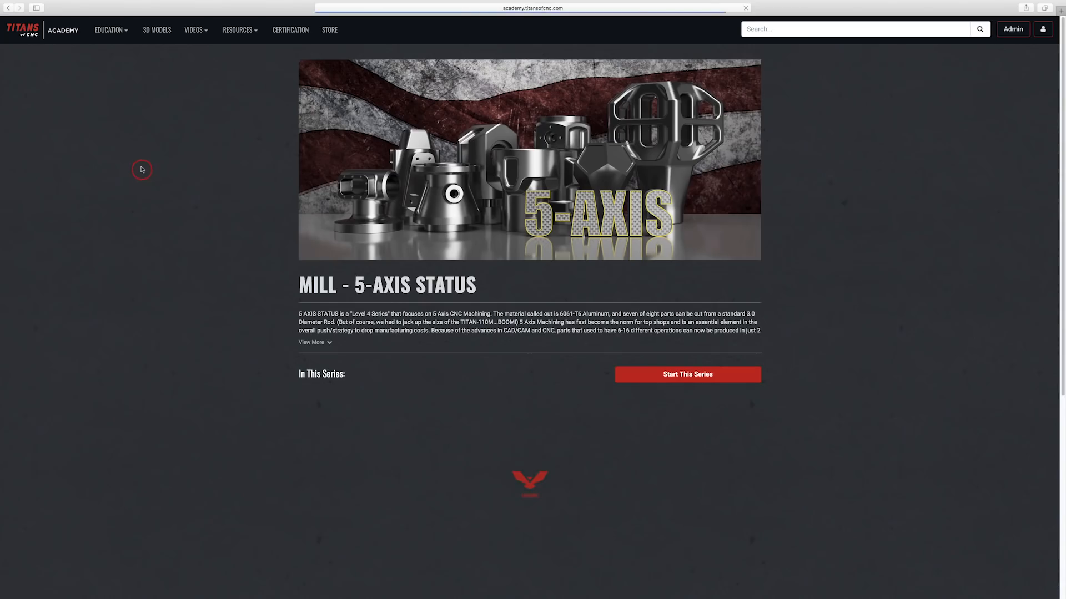
scroll(226, 291, "down", 5)
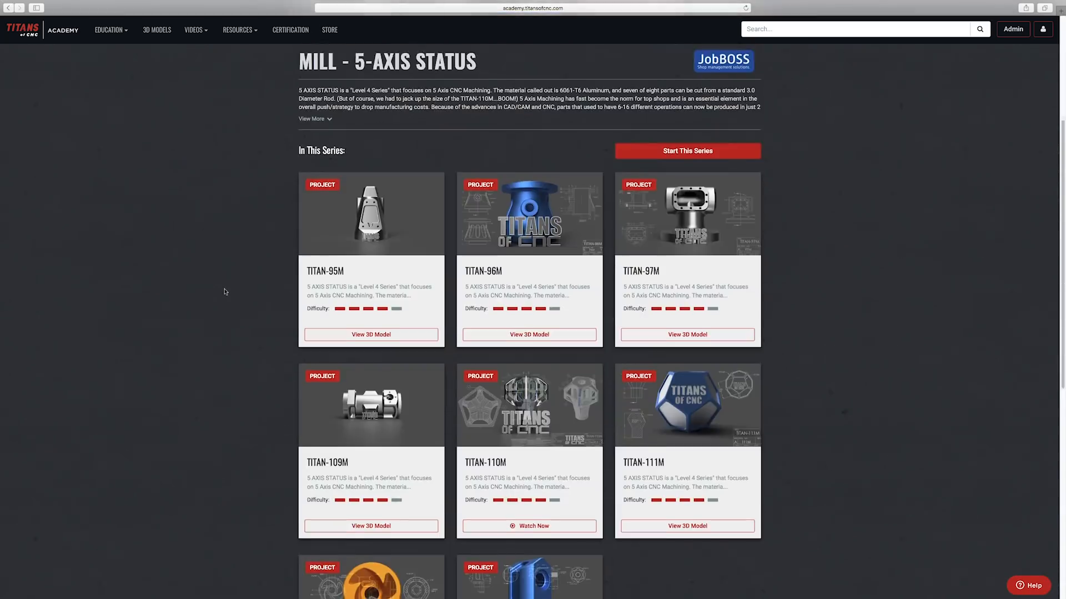
scroll(323, 360, "down", 2)
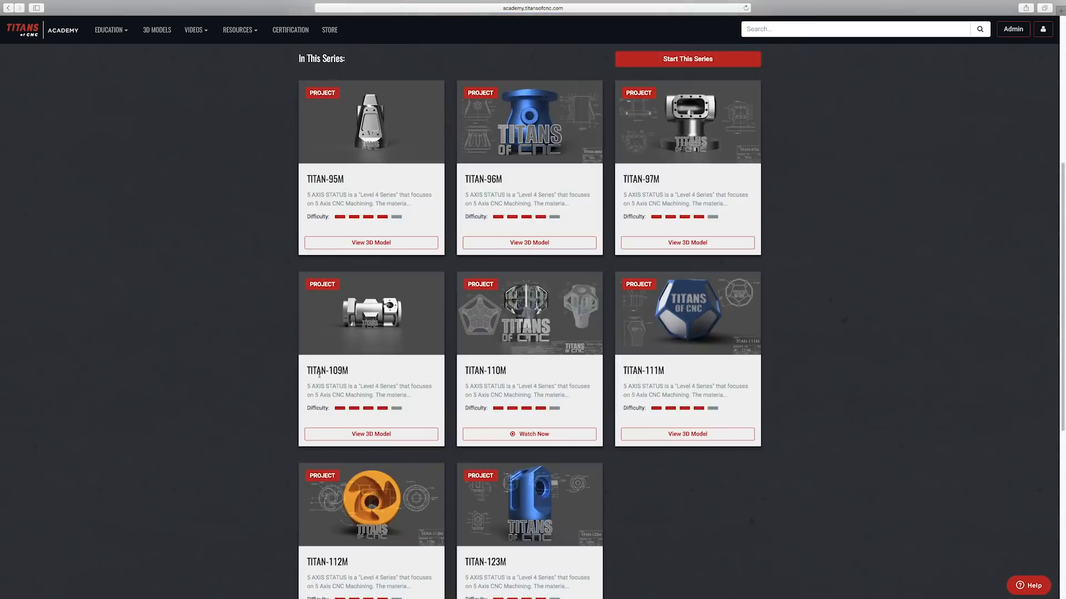
left_click(379, 326)
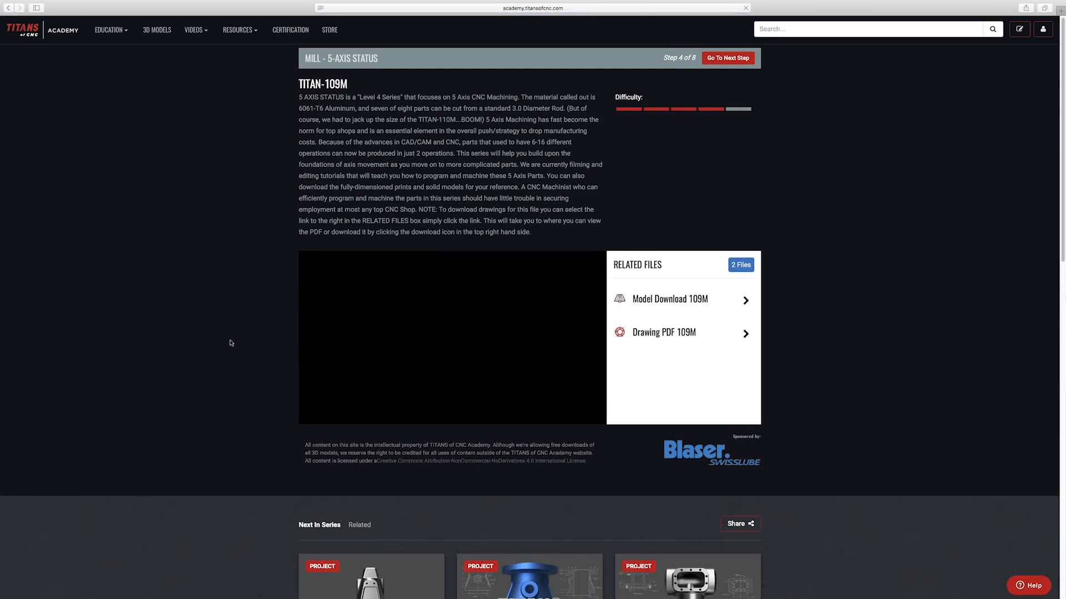
scroll(226, 343, "down", 1)
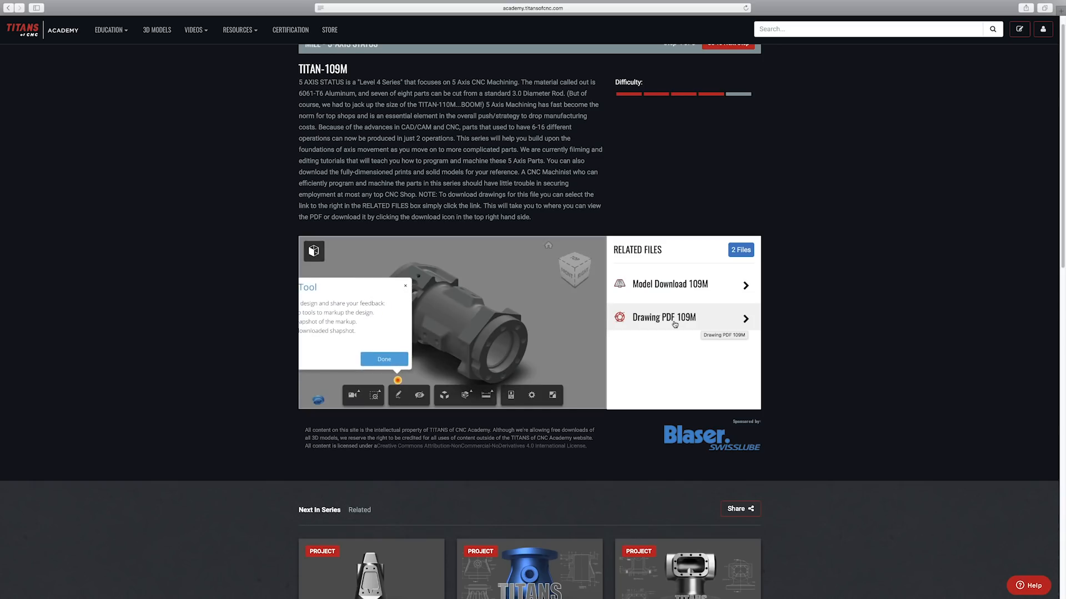
left_click(655, 324)
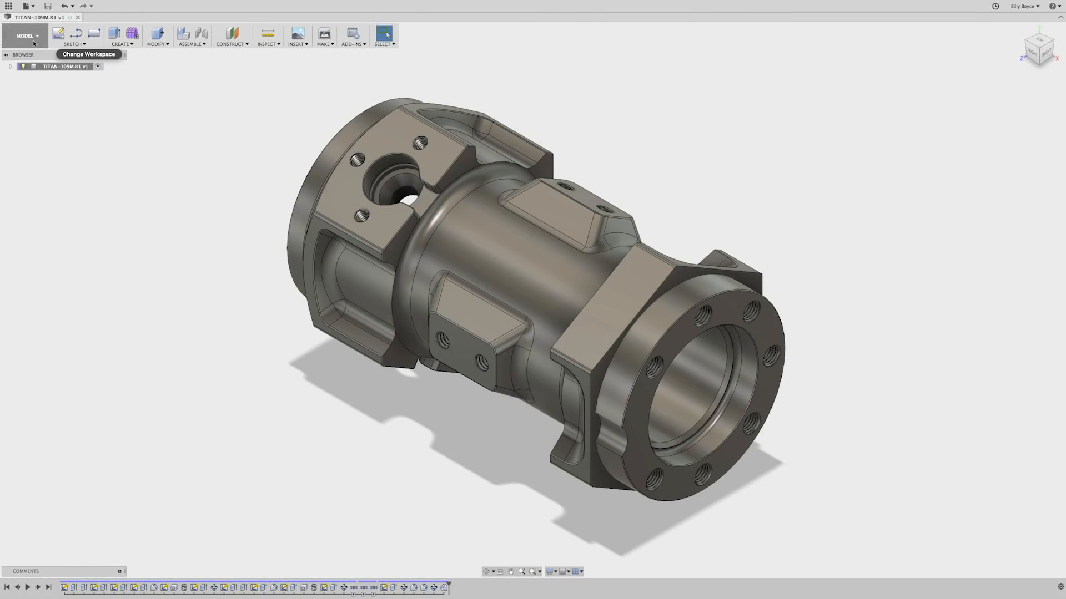
Step: Choose the Model workspace and create a new empty design
left_click(33, 40)
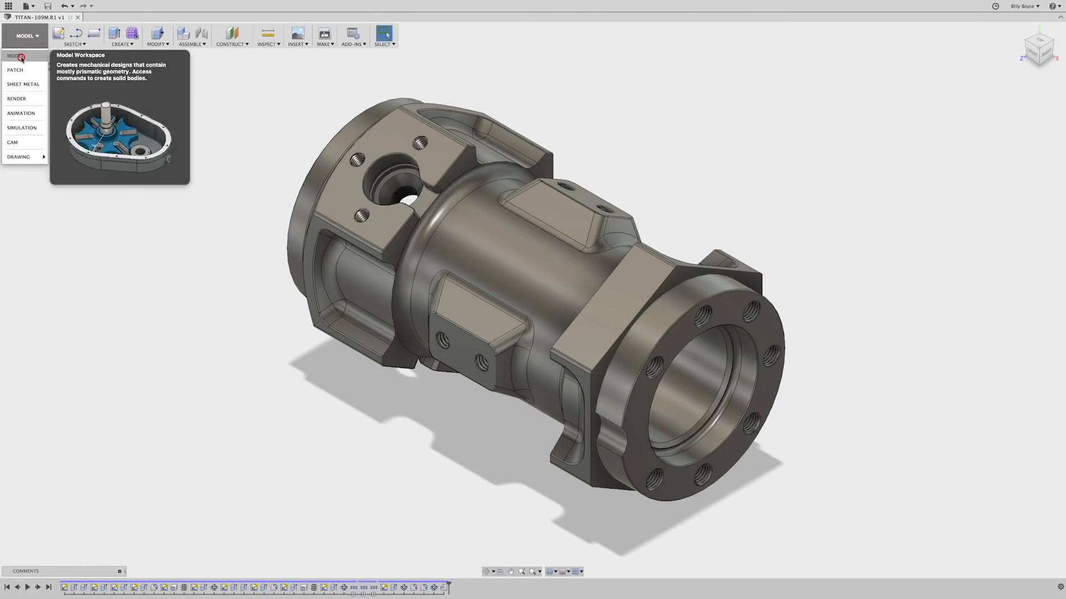
left_click(21, 56)
left_click(137, 127)
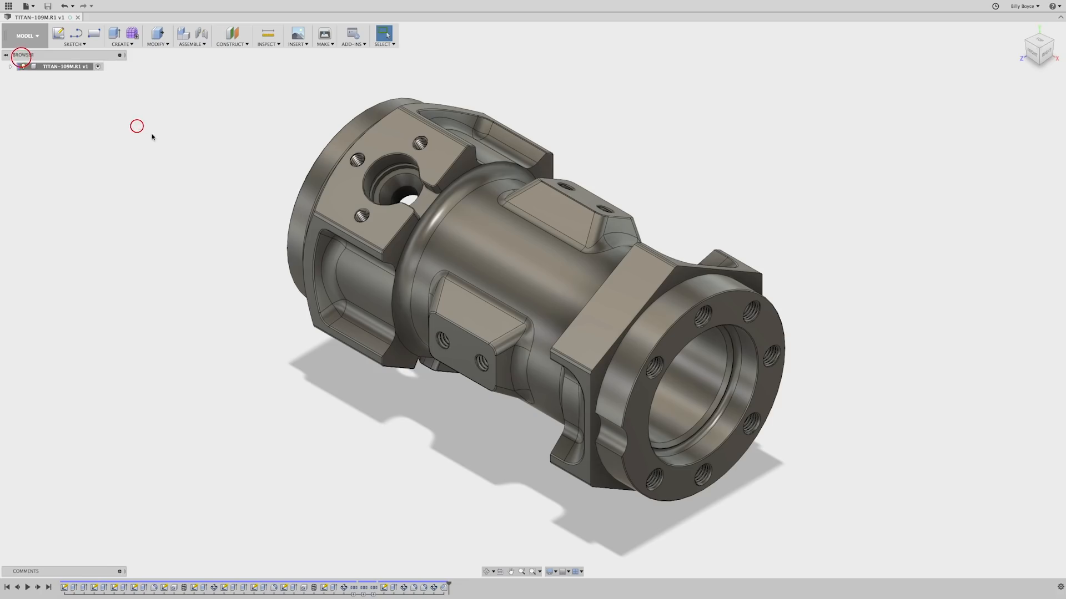
left_click(30, 7)
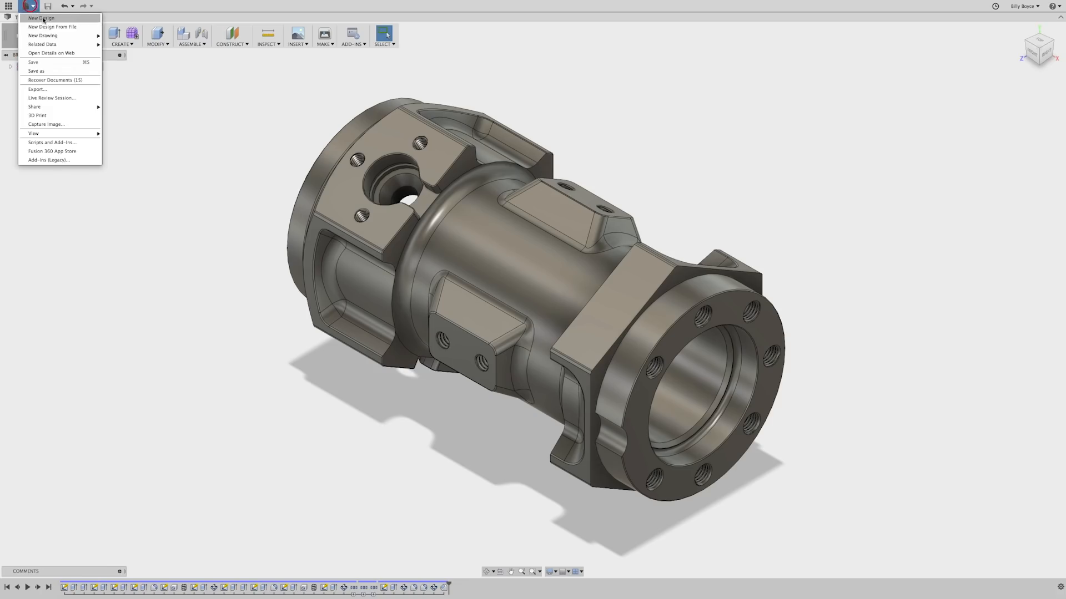
left_click(43, 19)
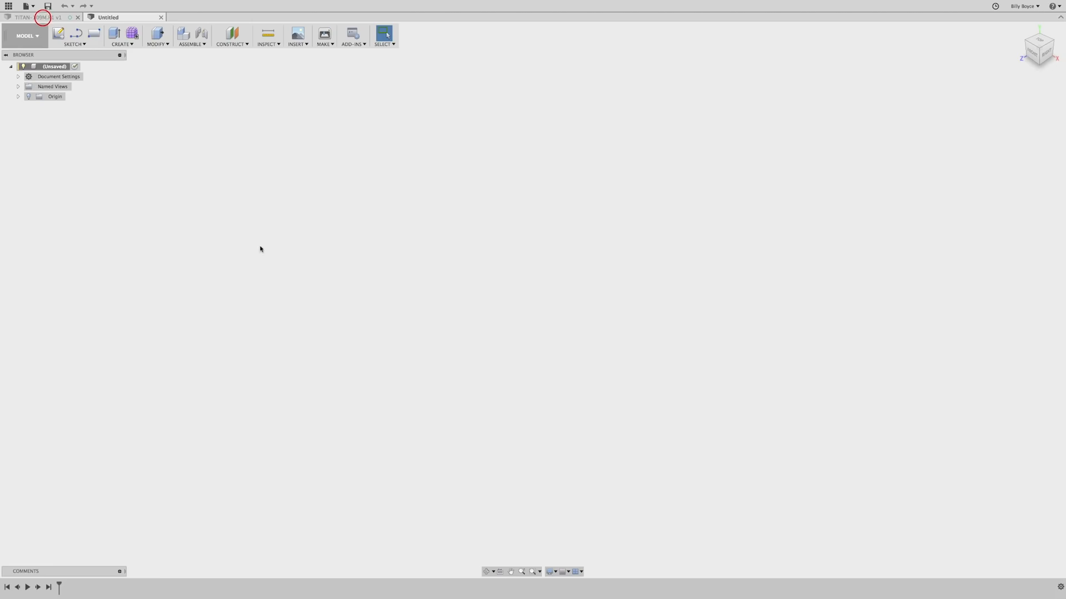
left_click(310, 251)
Step: Sketch a circumscribed six-sided polygon centred on the origin of the YZ plane, about 1.4 in across flats
left_click(79, 46)
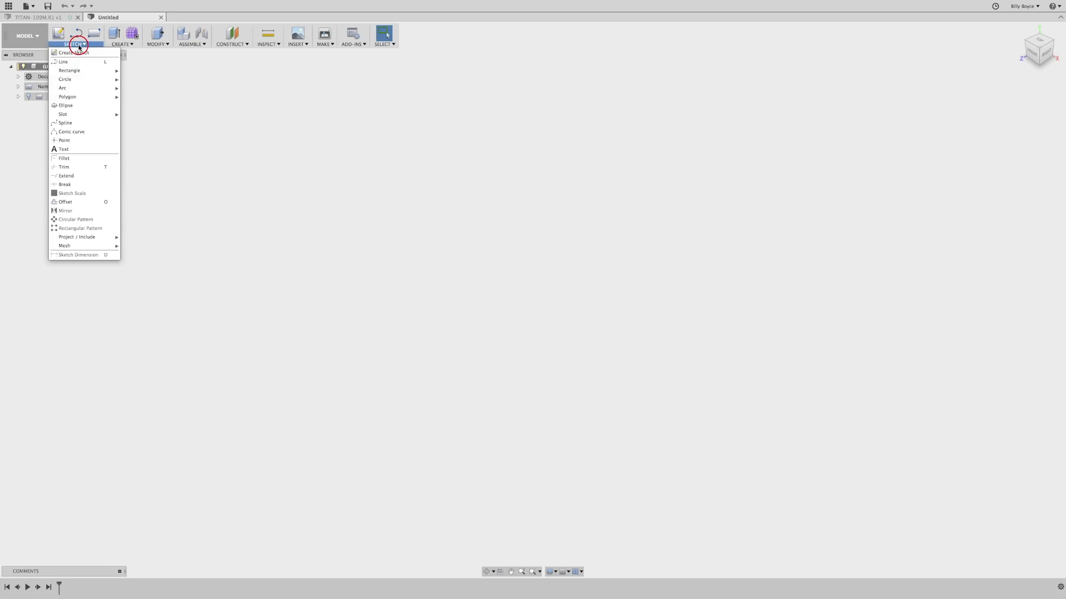
mouse_move(94, 99)
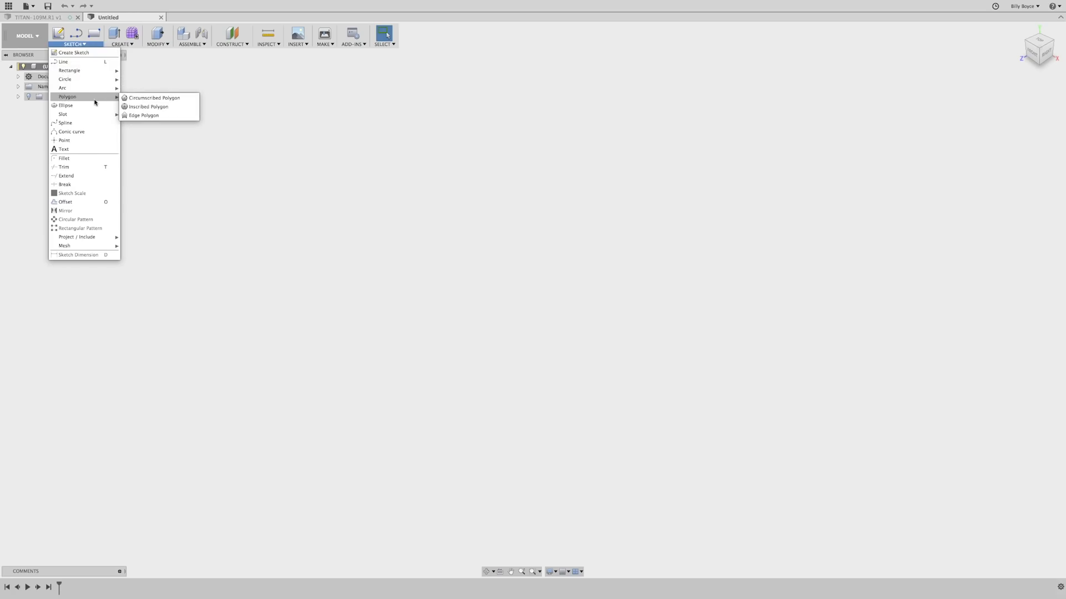
left_click(146, 99)
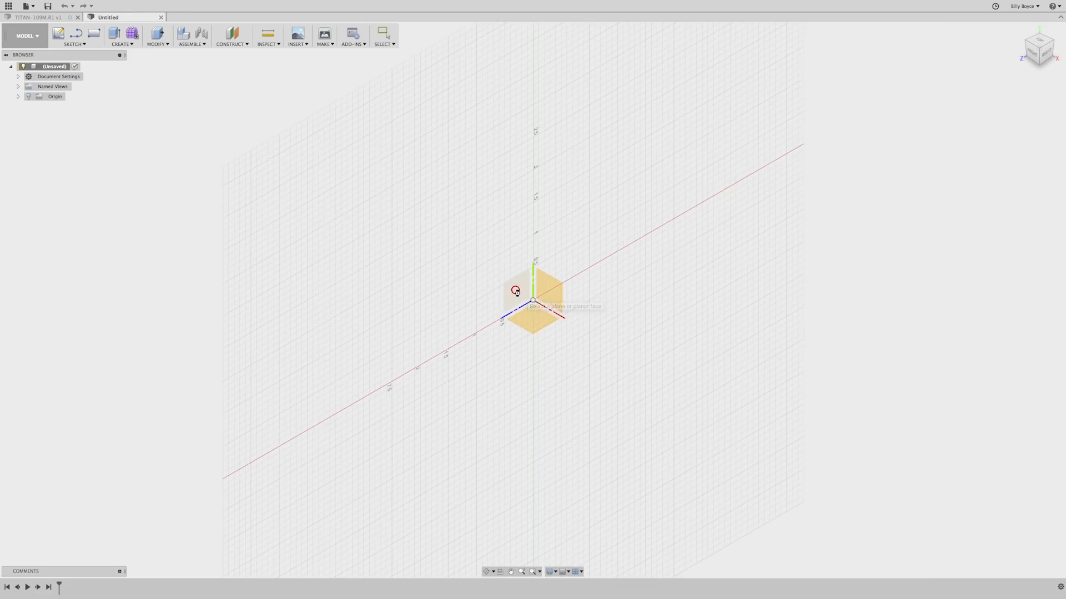
left_click(515, 291)
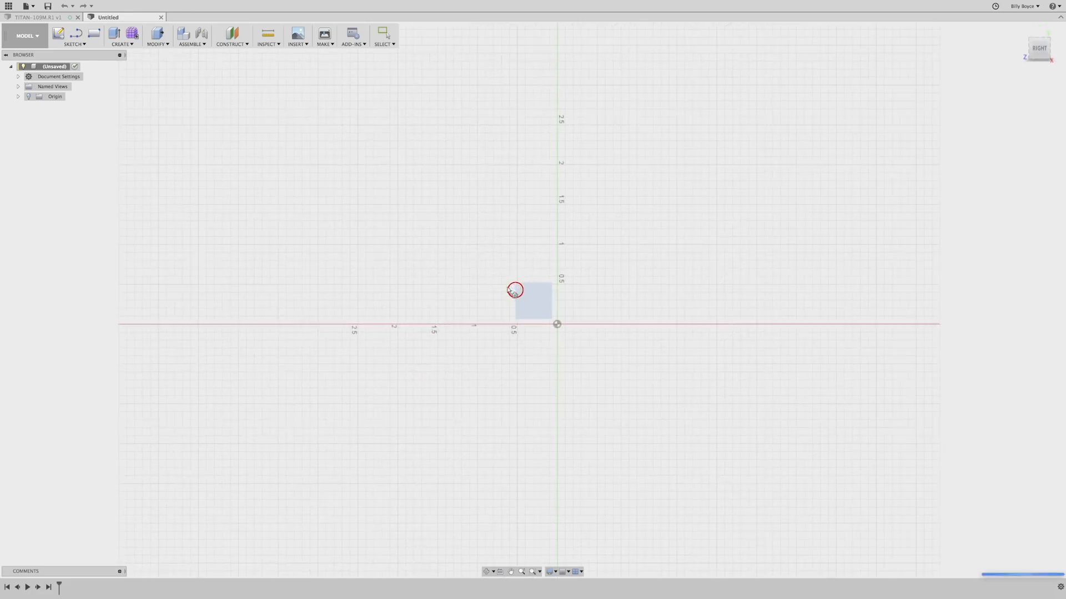
left_click(558, 325)
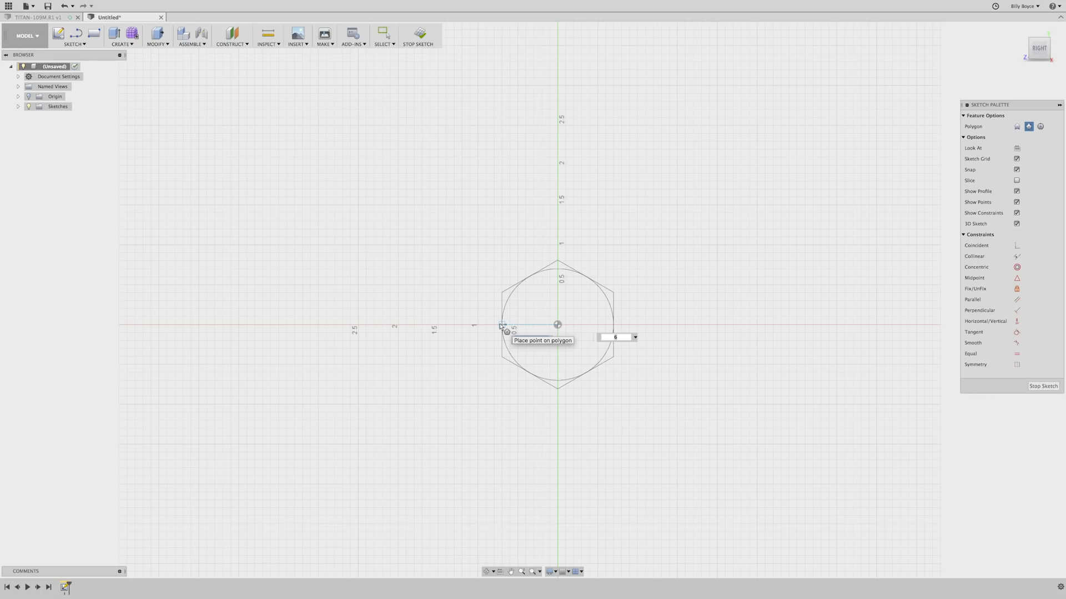
left_click(501, 326)
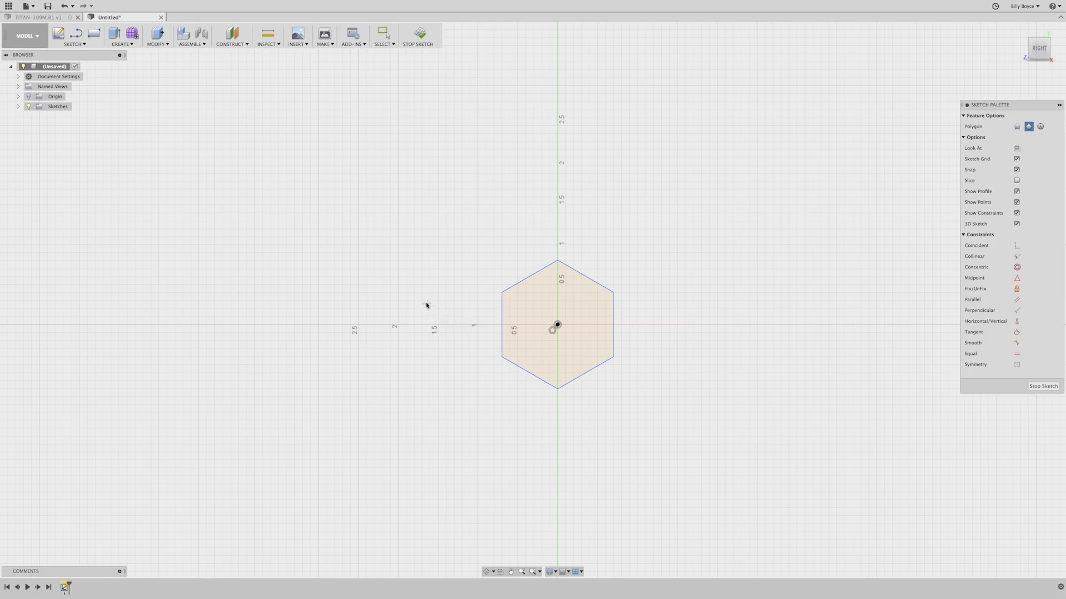
key("Escape")
Step: Dimension the hexagon across its two vertical flats and set the distance to 2.555 in
left_click(501, 314)
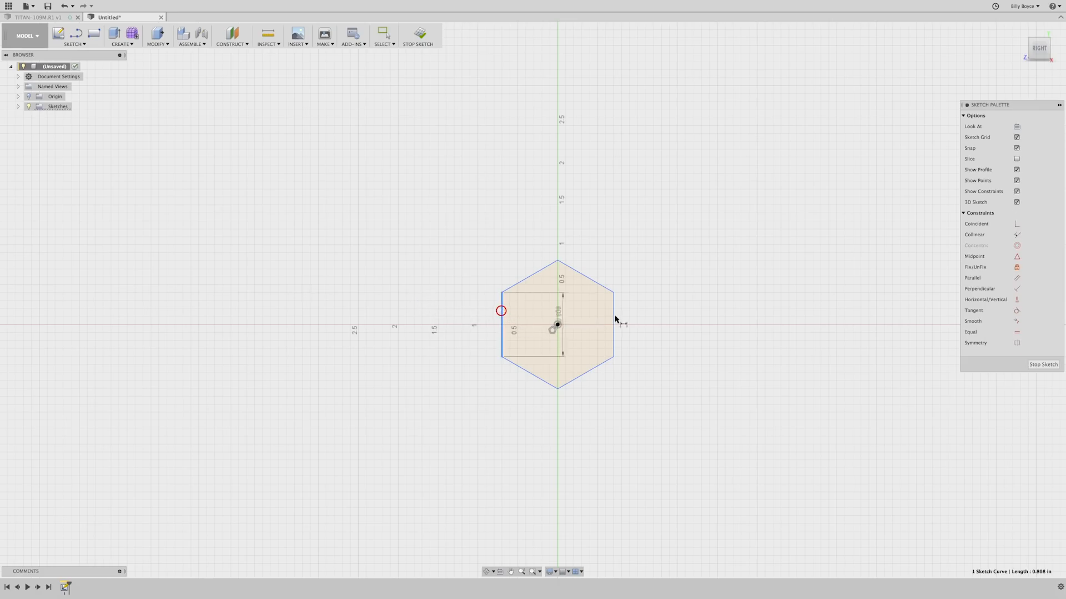
left_click(614, 315)
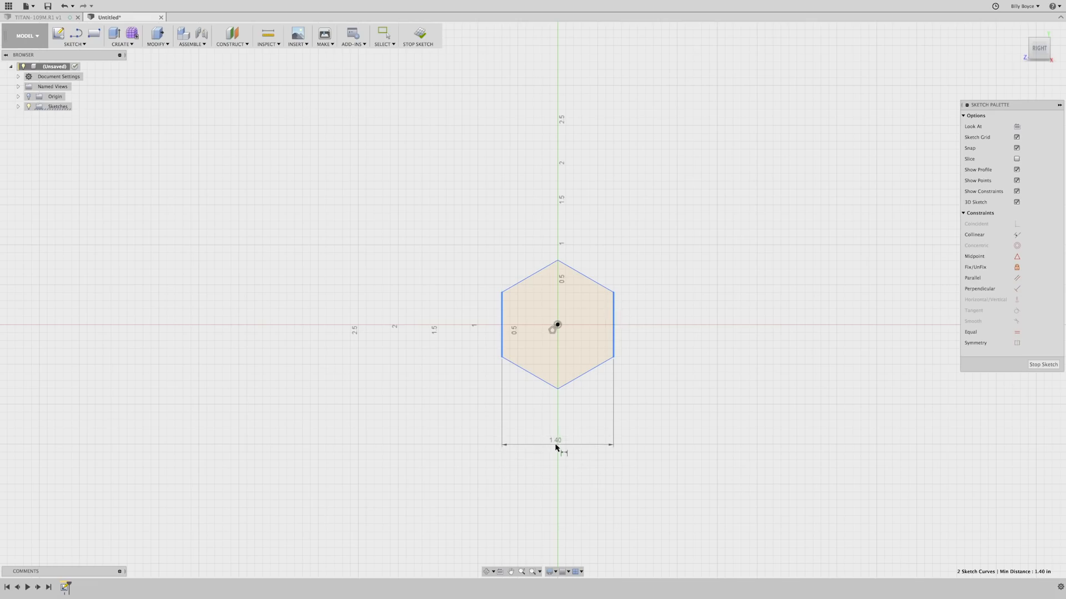
left_click(556, 447)
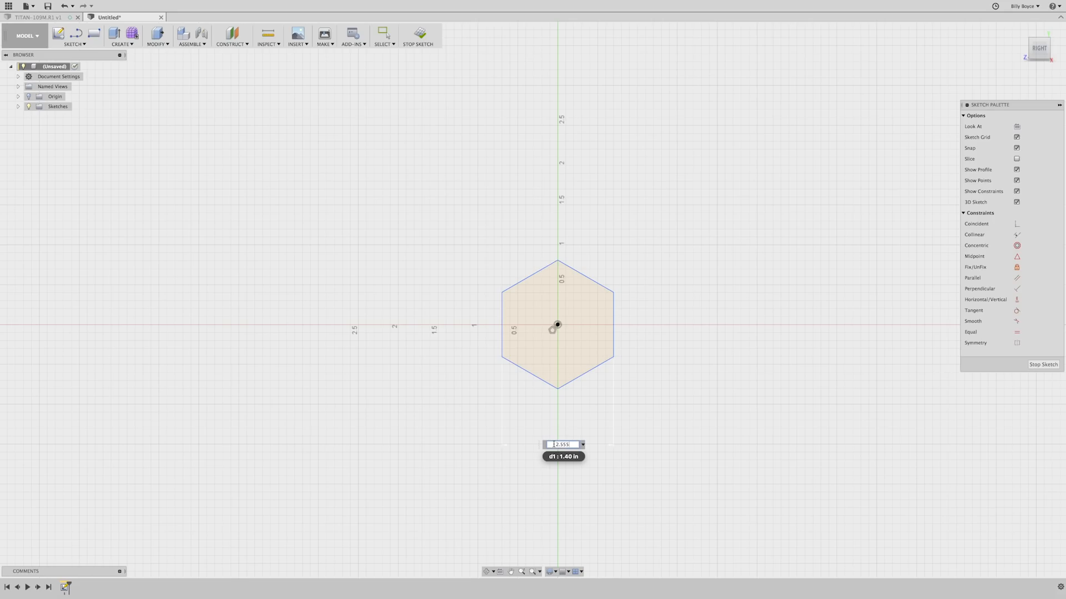
key("Return")
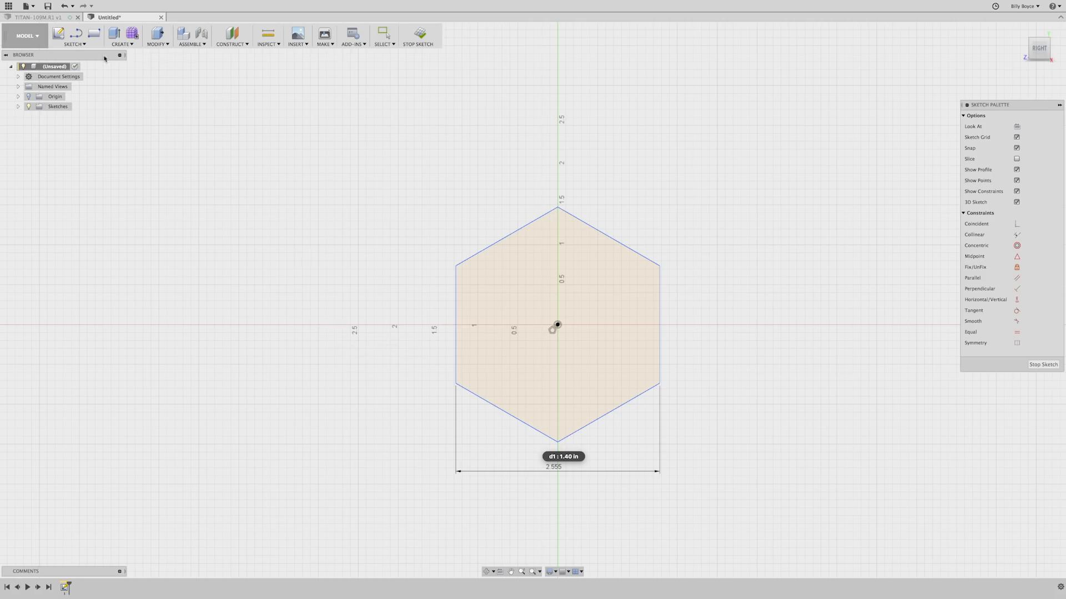
Step: Add the Center Diameter Circle command to the toolbar and remove it again
left_click(78, 44)
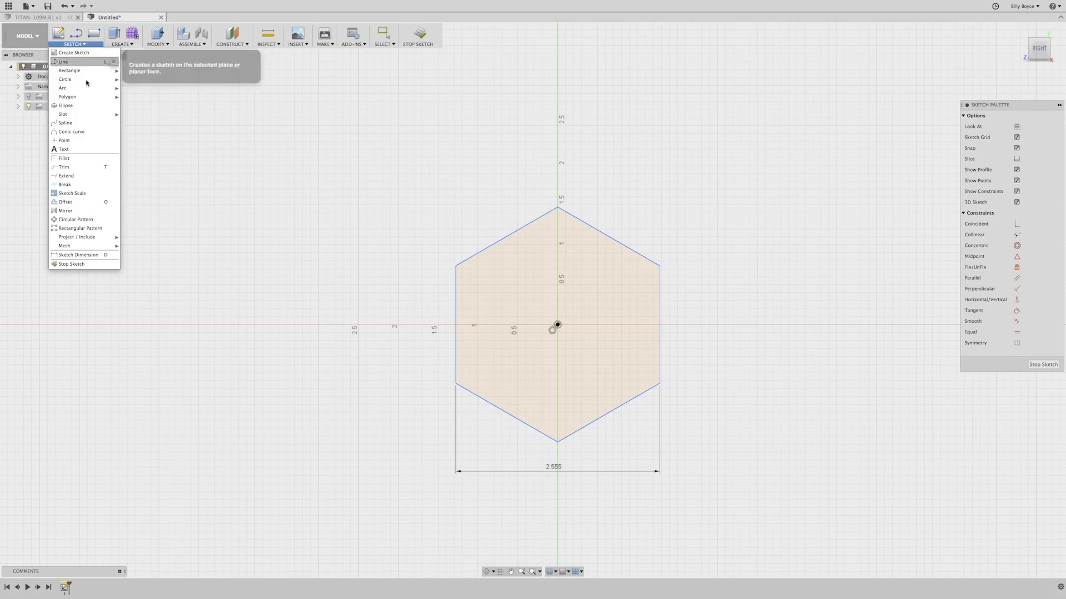
mouse_move(86, 81)
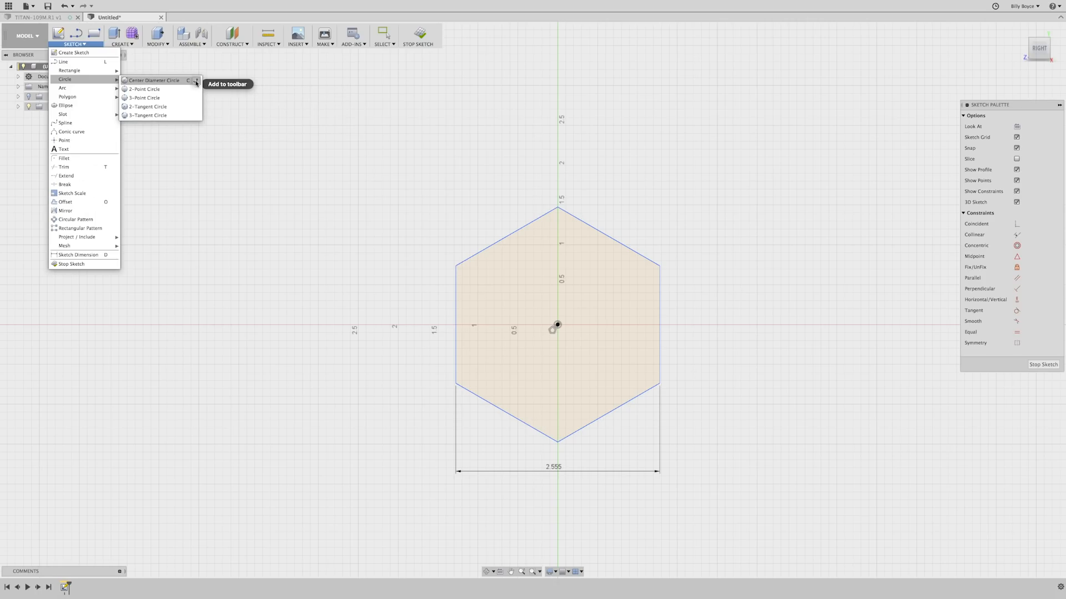
left_click(196, 82)
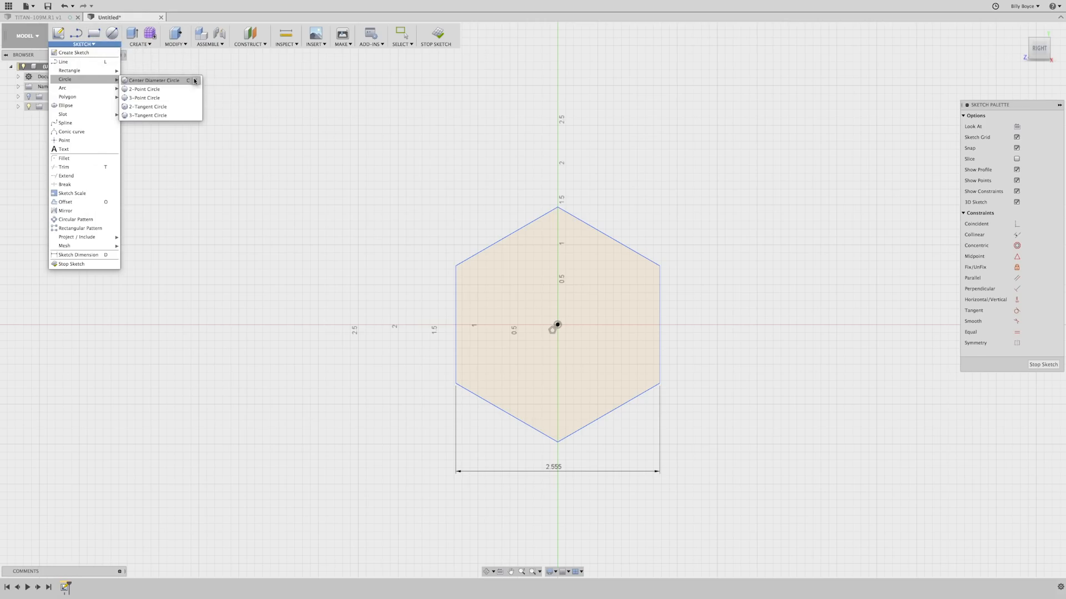
left_click(195, 81)
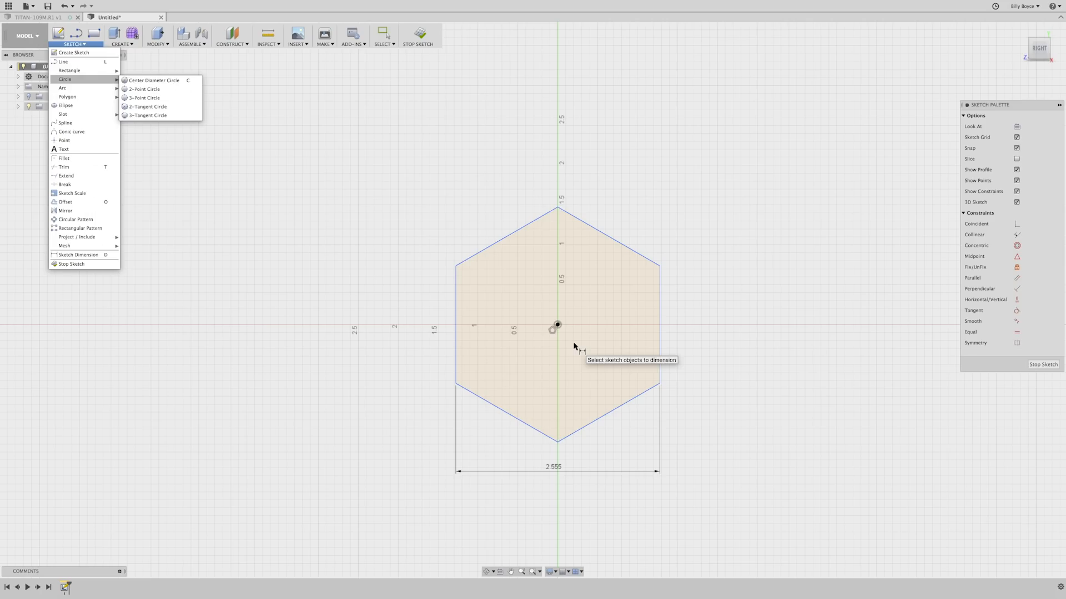
Step: Draw a 1.4 in diameter circle centred on the origin inside the hexagon
left_click(558, 324)
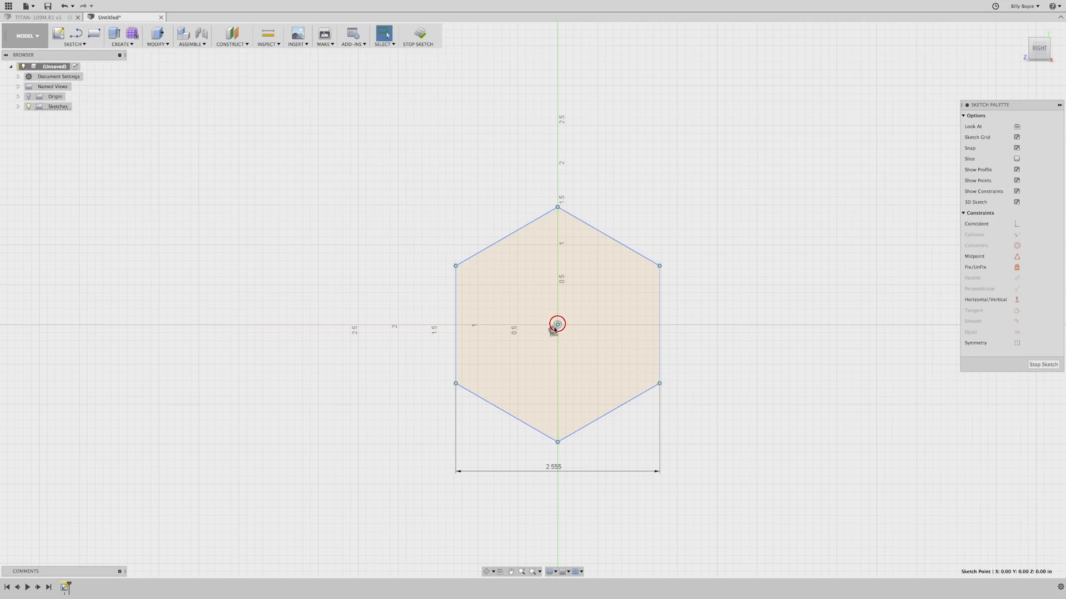
key("c")
left_click(558, 325)
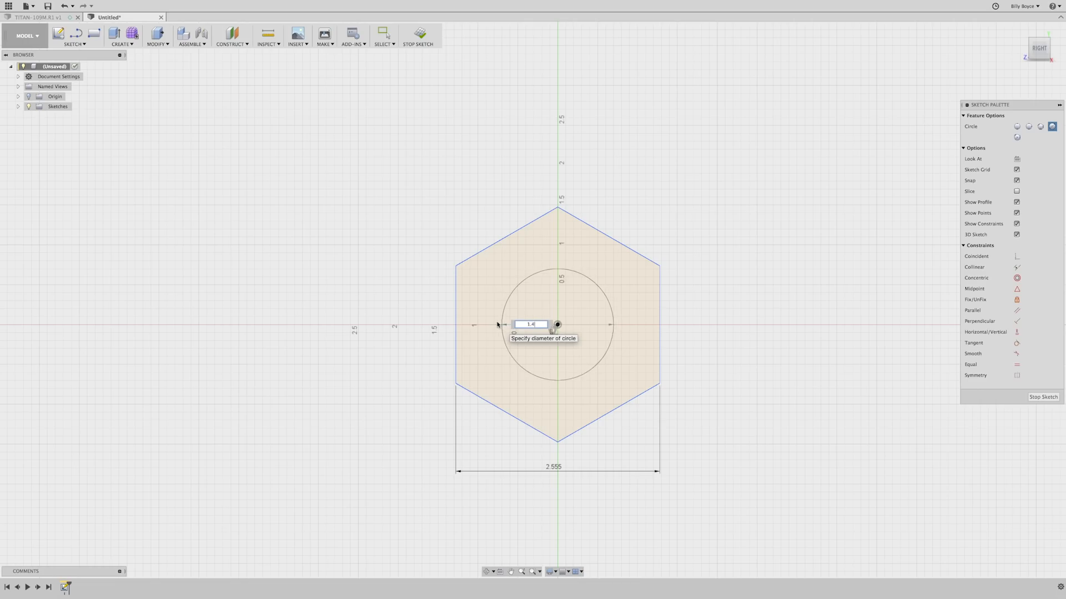
key("Tab")
key("Return")
key("Escape")
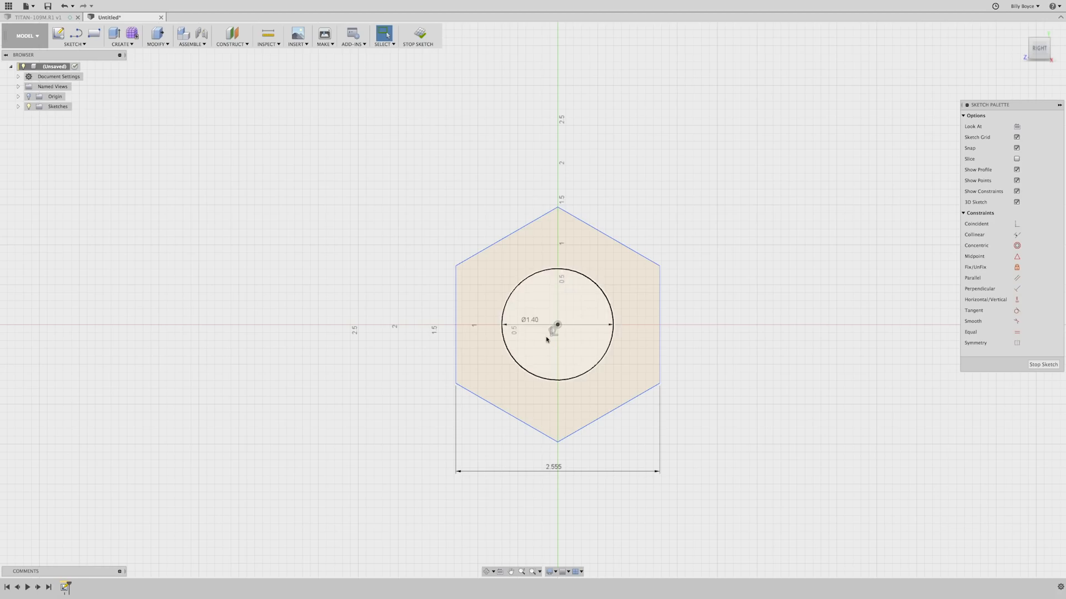
Step: Draw a second, concentric circle of 2 in diameter centred on the origin
key("c")
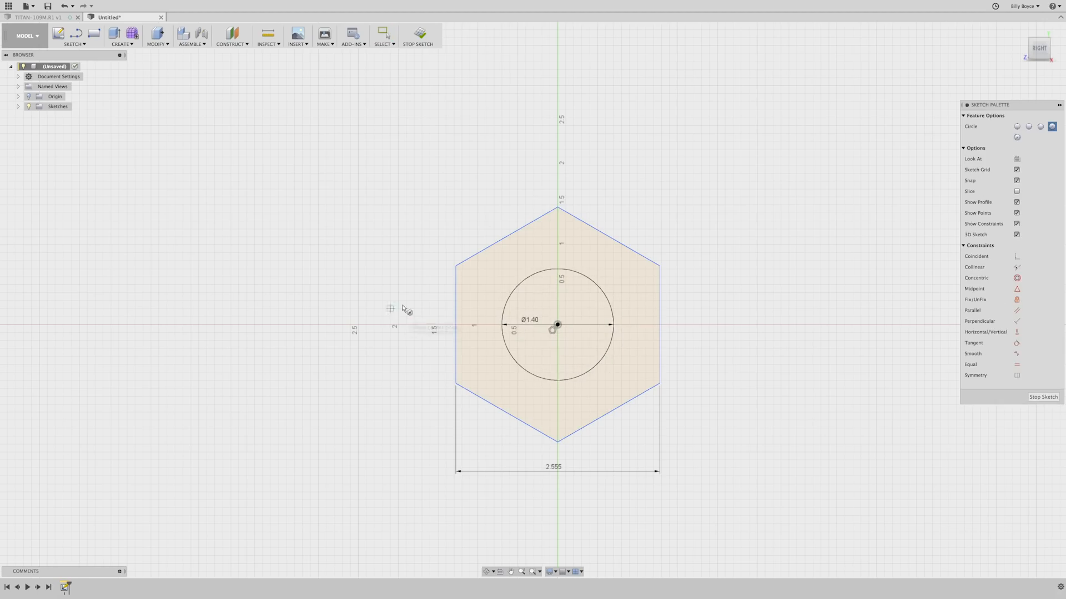
left_click(557, 325)
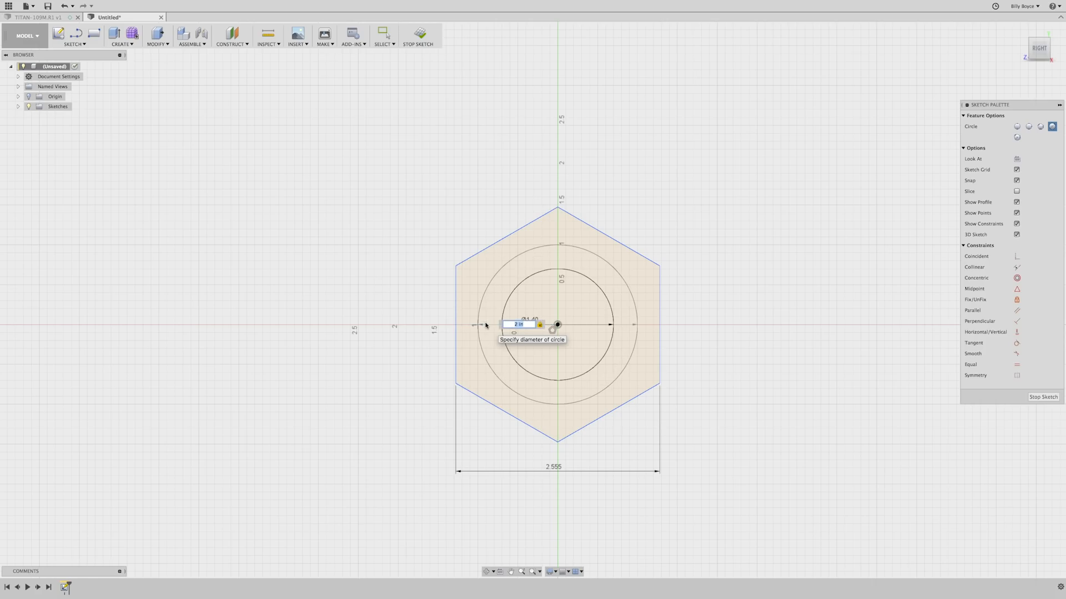
key("Return")
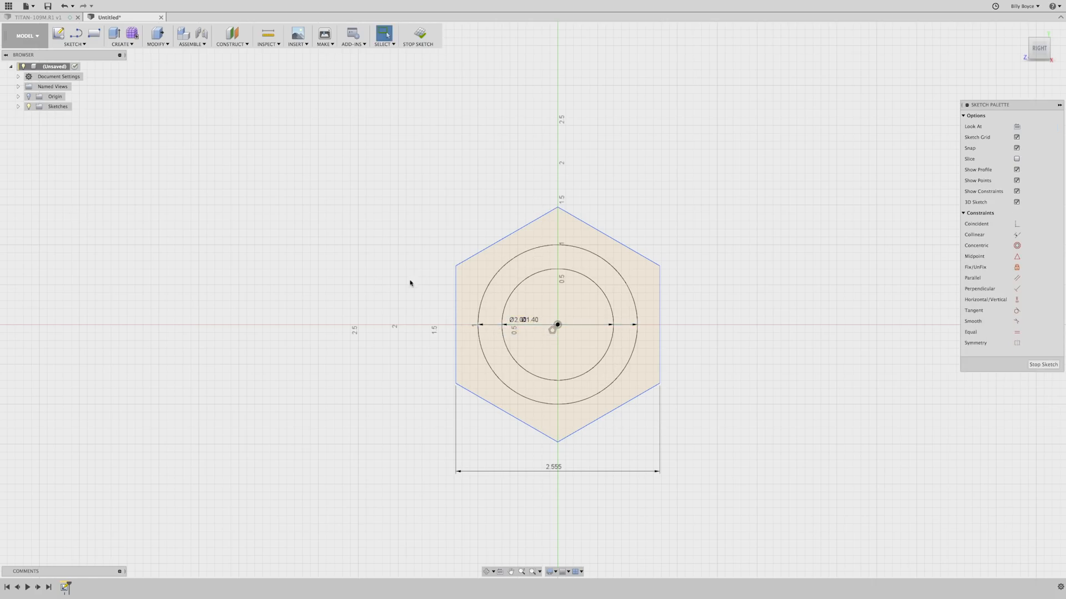
Step: Extrude the hexagon and ring profiles 5 in as a new body, leaving the 1.4 in centre circle open
right_click(366, 265)
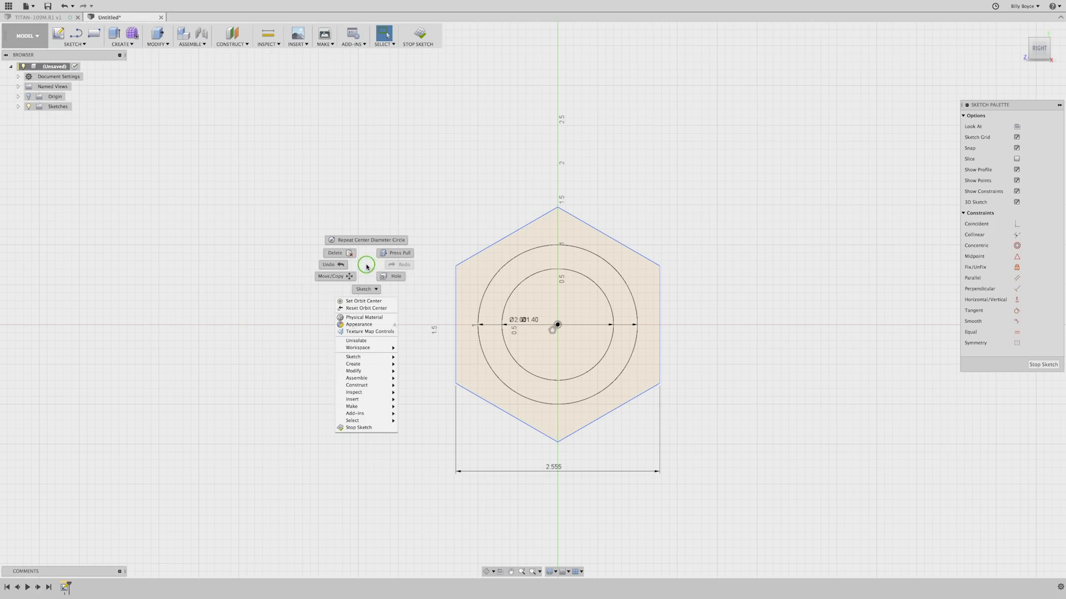
left_click(389, 253)
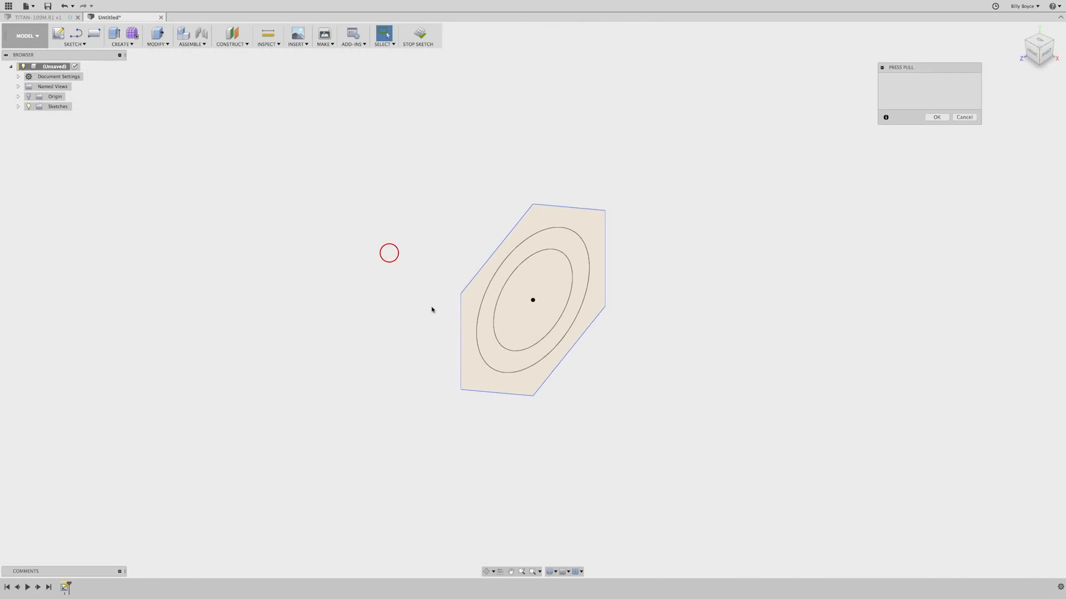
left_click(470, 306)
left_click(486, 315)
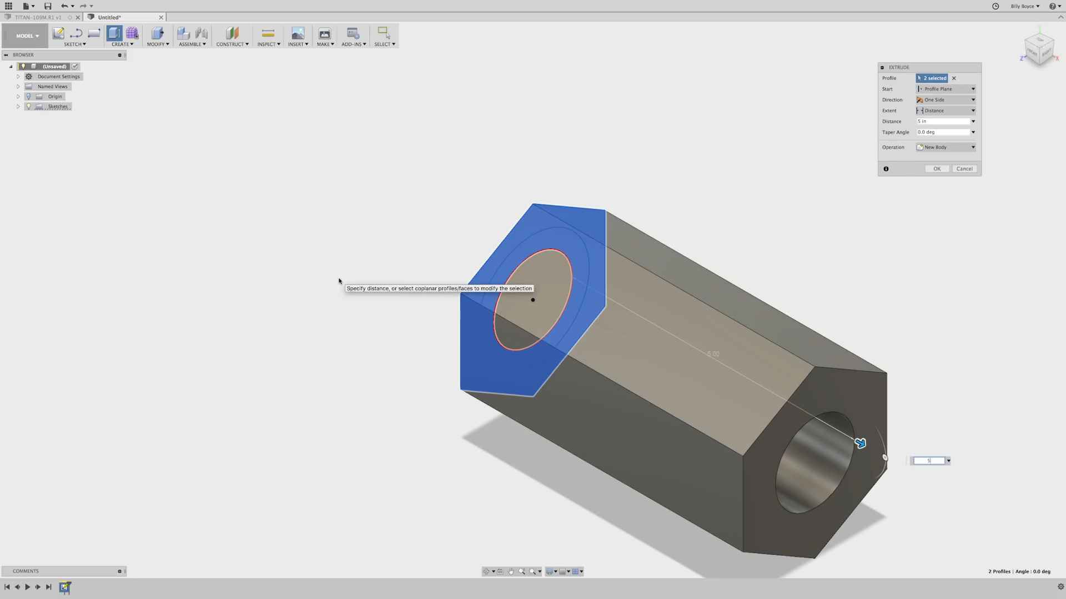
key("Return")
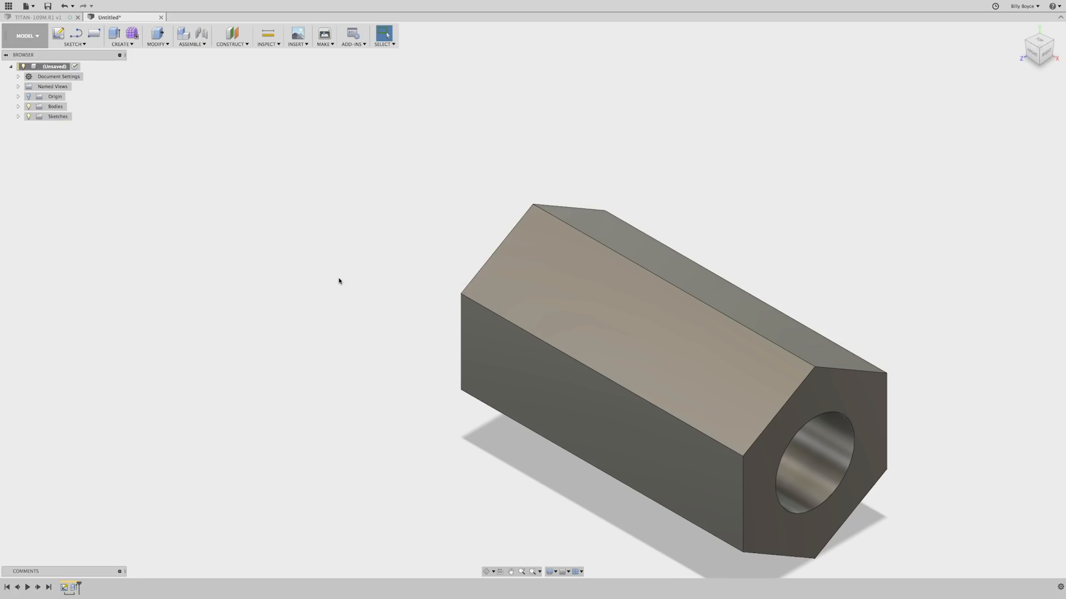
Step: Show the hidden base sketch again on the end of the hollow hexagonal body
middle_click_drag(327, 327, 372, 306, "shift")
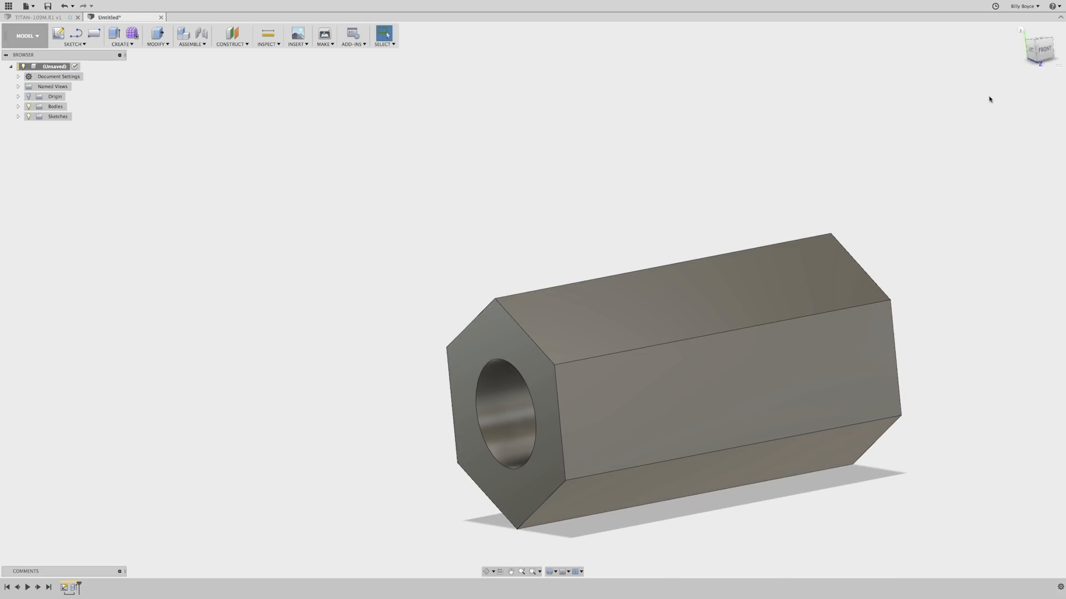
left_click(1036, 51)
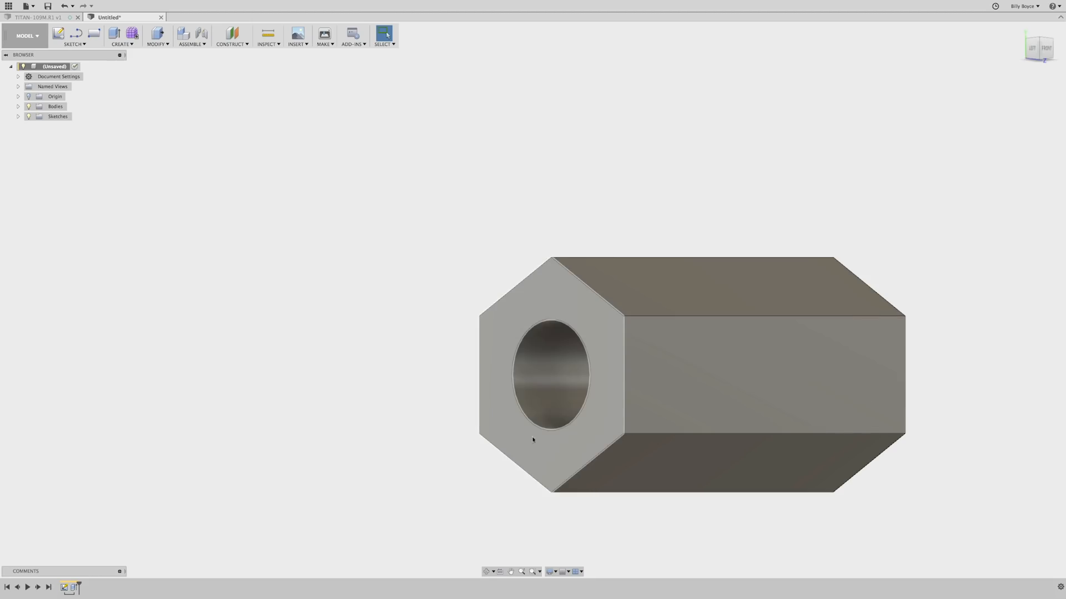
left_click(17, 117)
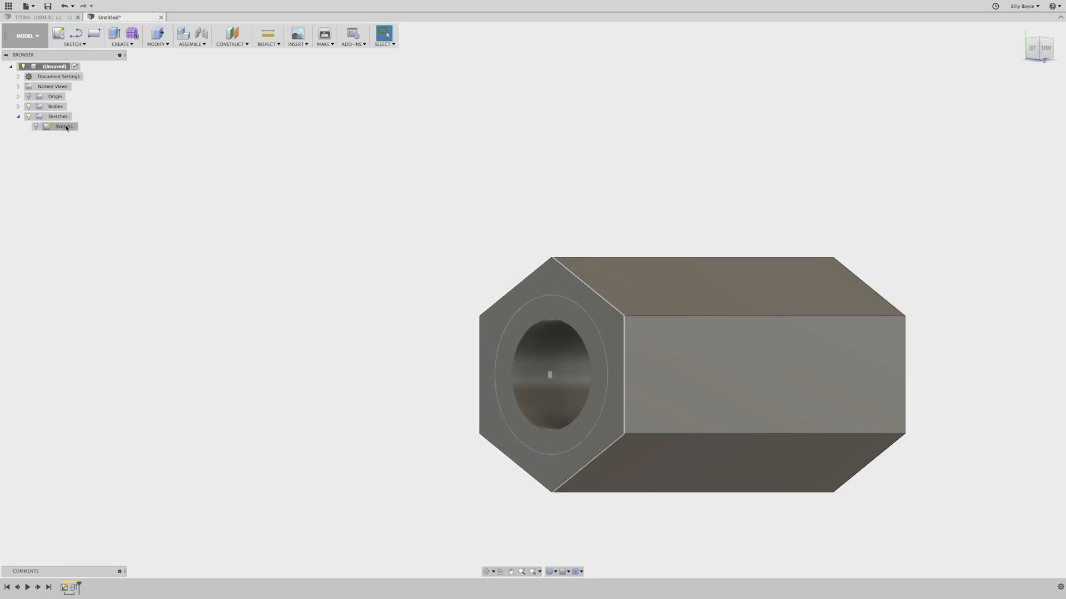
left_click(37, 126)
left_click(263, 297)
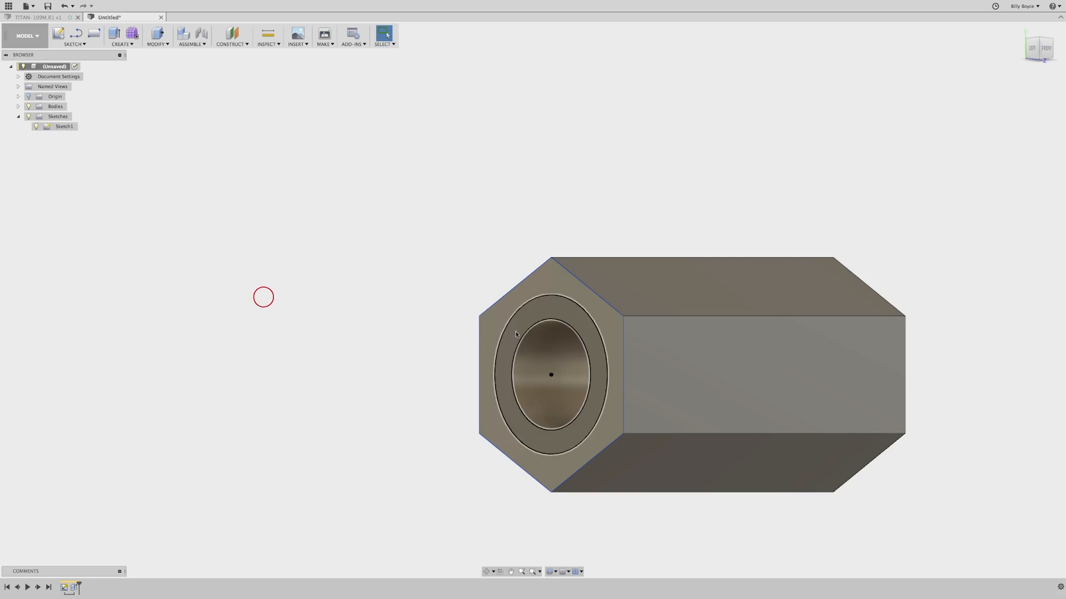
Step: Start an extrusion of the profile between the hexagon and the 2 in circle, starting from a plane offset 4 in
right_click(381, 304)
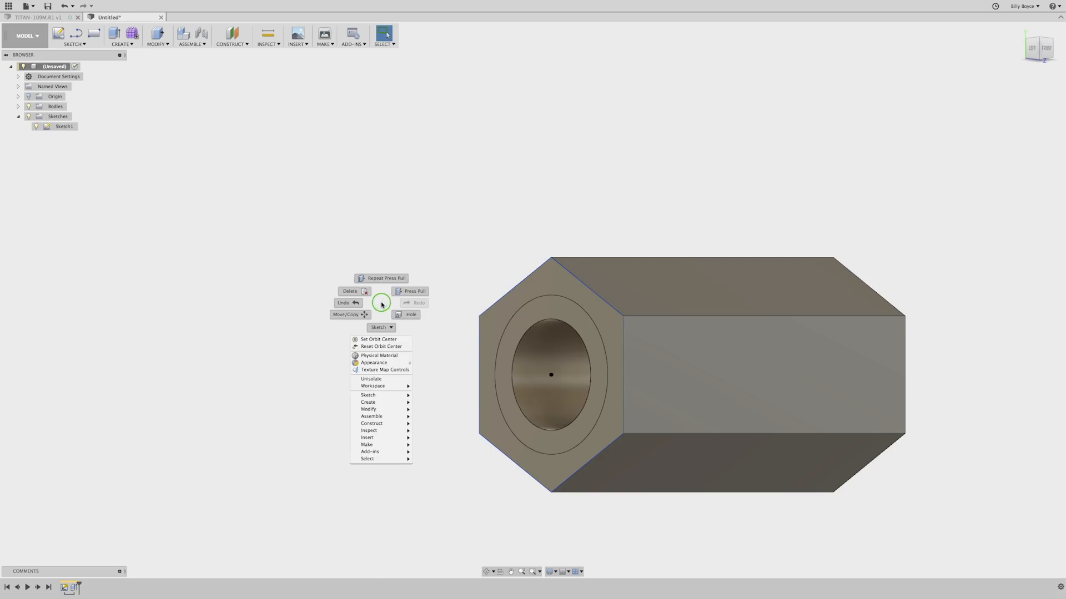
left_click(410, 293)
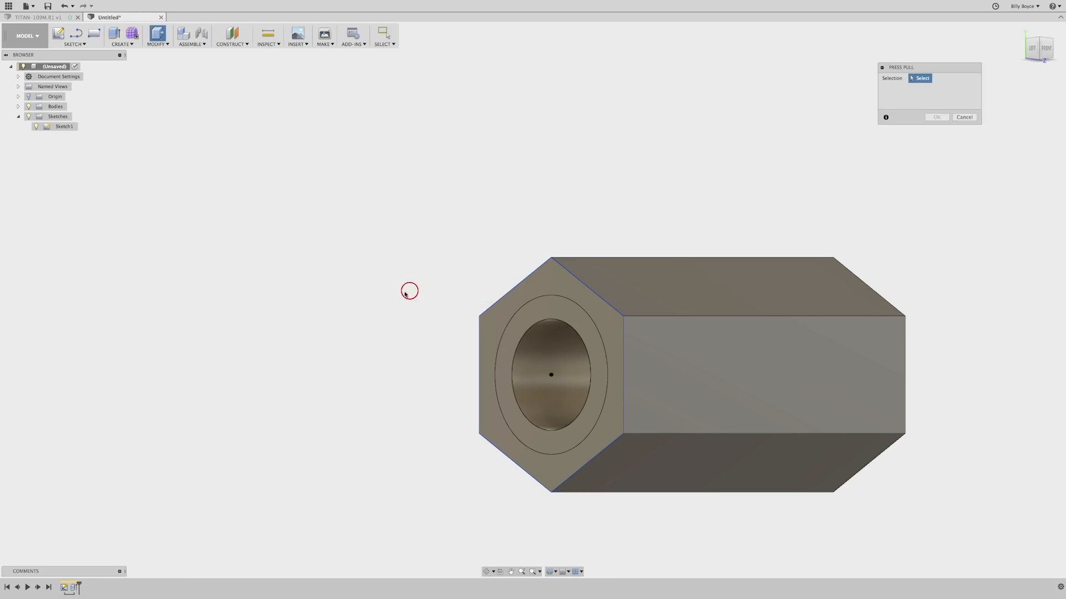
left_click(494, 323)
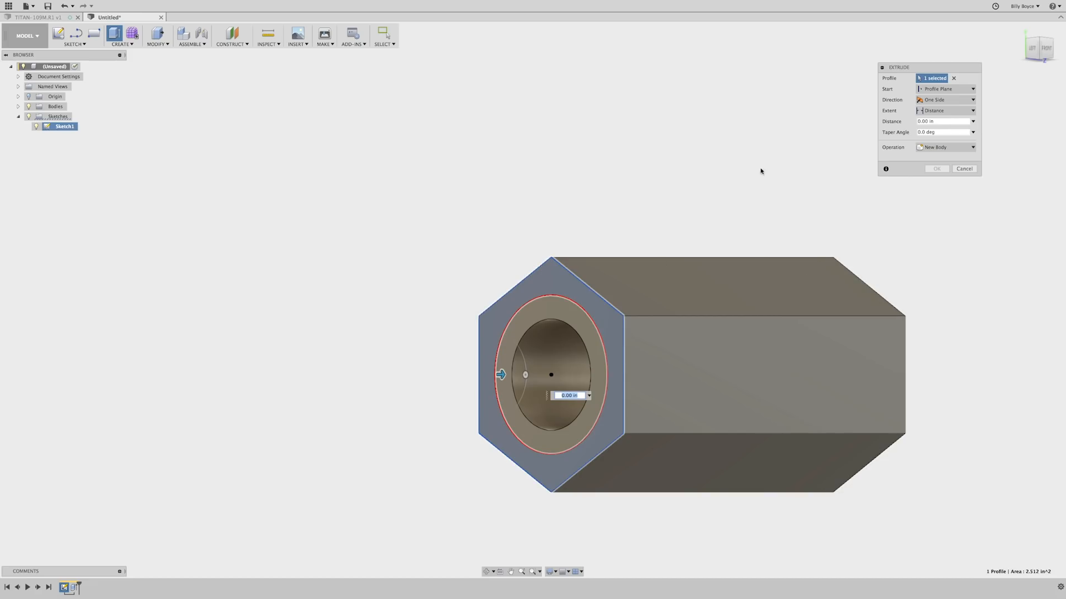
left_click(949, 89)
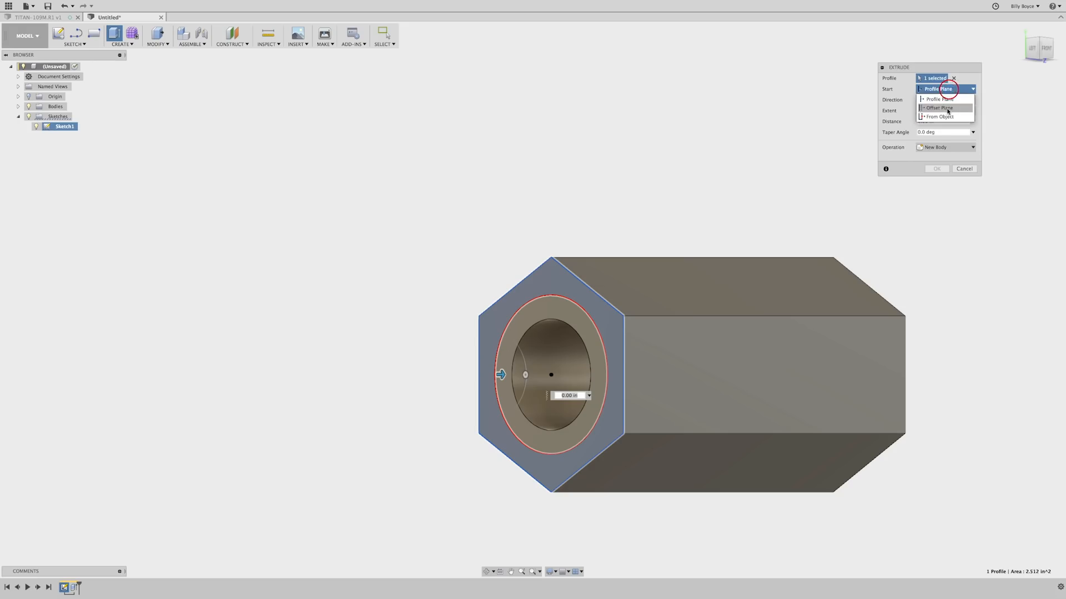
left_click(943, 107)
left_click(938, 99)
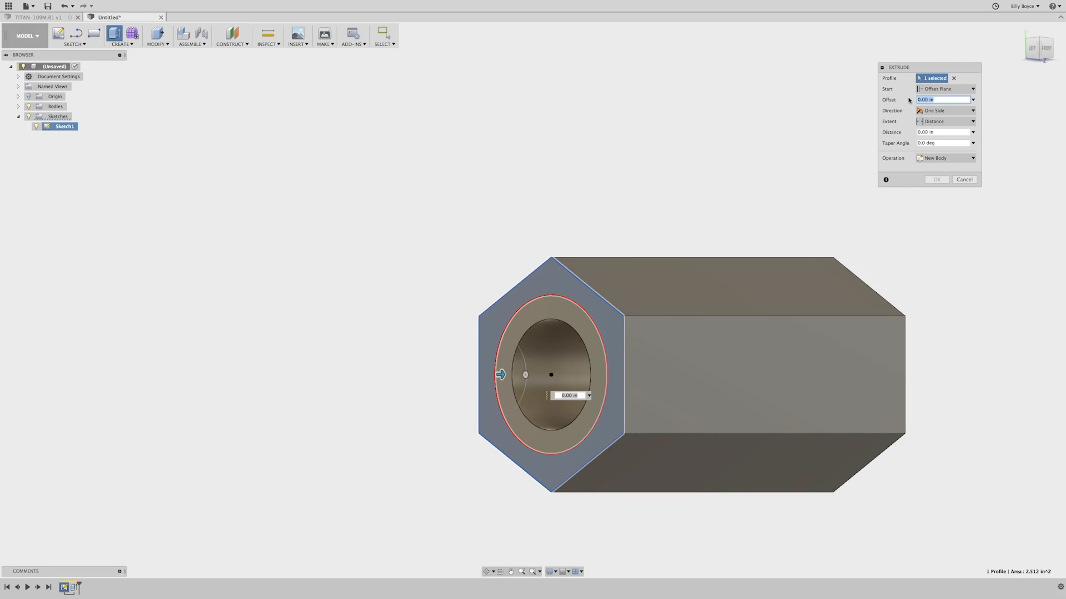
type("-4")
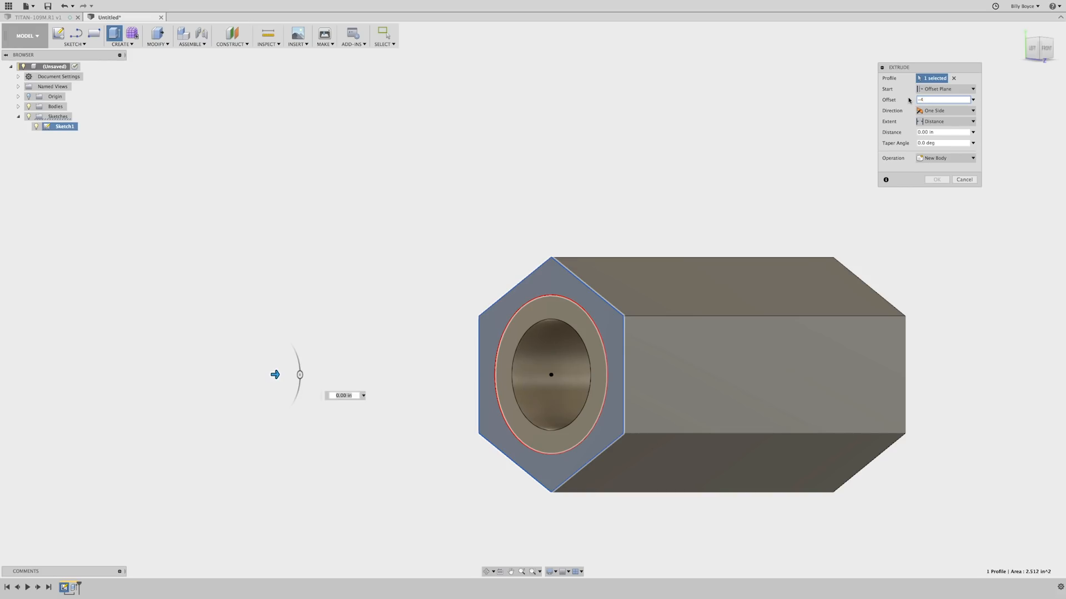
left_click_drag(927, 100, 906, 101)
type("4")
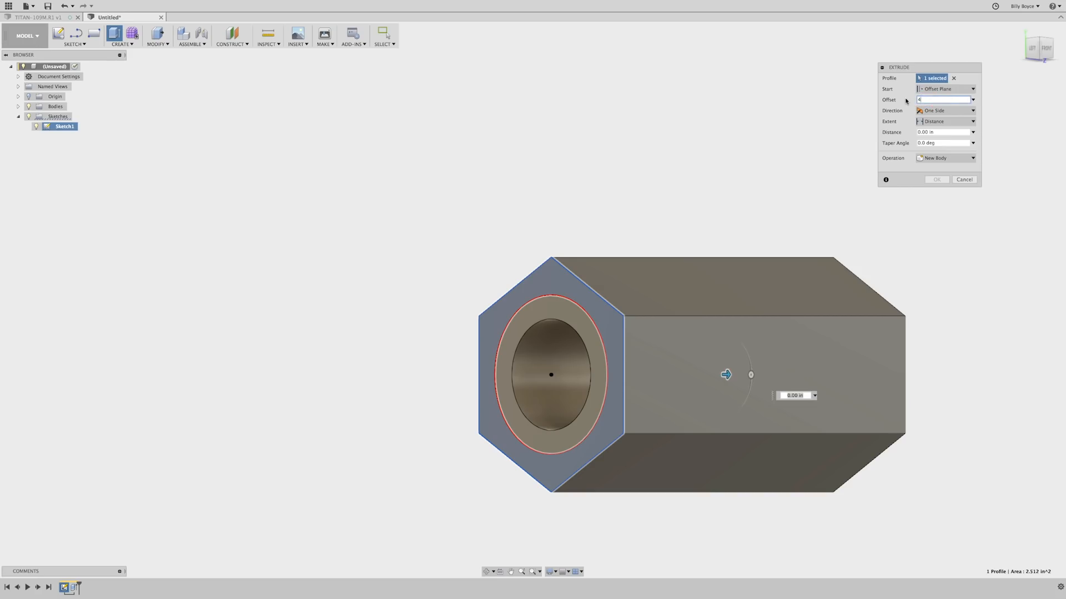
Step: Set the extrusion distance to -2.5 in and cut the middle of the body down to the 2 in circle
left_click_drag(938, 132, 910, 133)
type("2.5")
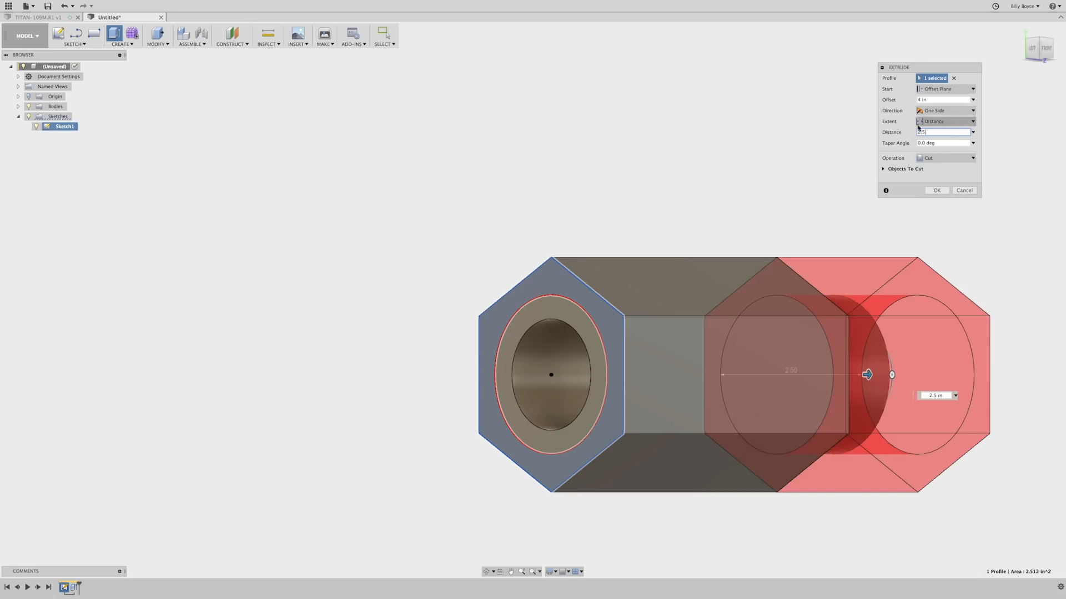
left_click(917, 131)
type("-")
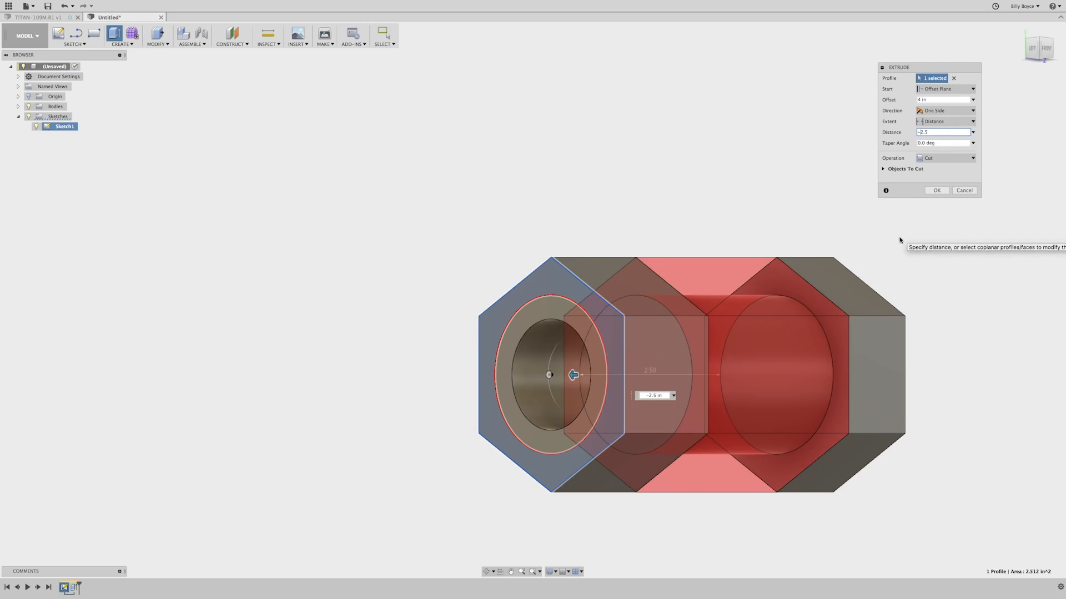
left_click(937, 190)
Step: Hide the base sketch so that only the solid body is displayed
mouse_move(780, 214)
middle_mouse_down("shift")
mouse_move(735, 215)
mouse_move(780, 221)
middle_mouse_up("shift")
key("Escape")
left_click(36, 127)
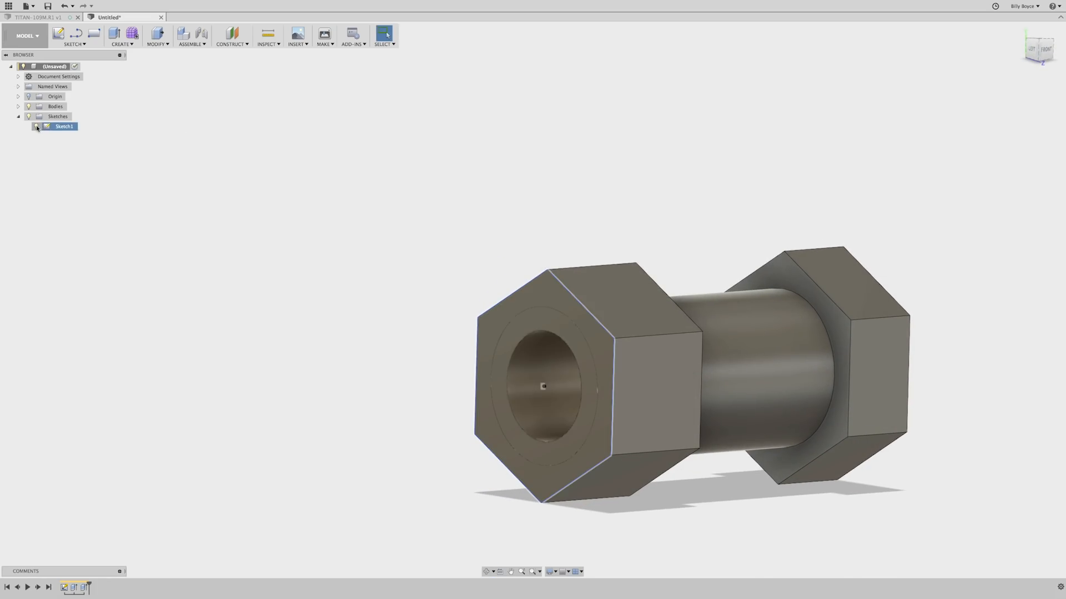
left_click(36, 127)
left_click(210, 215)
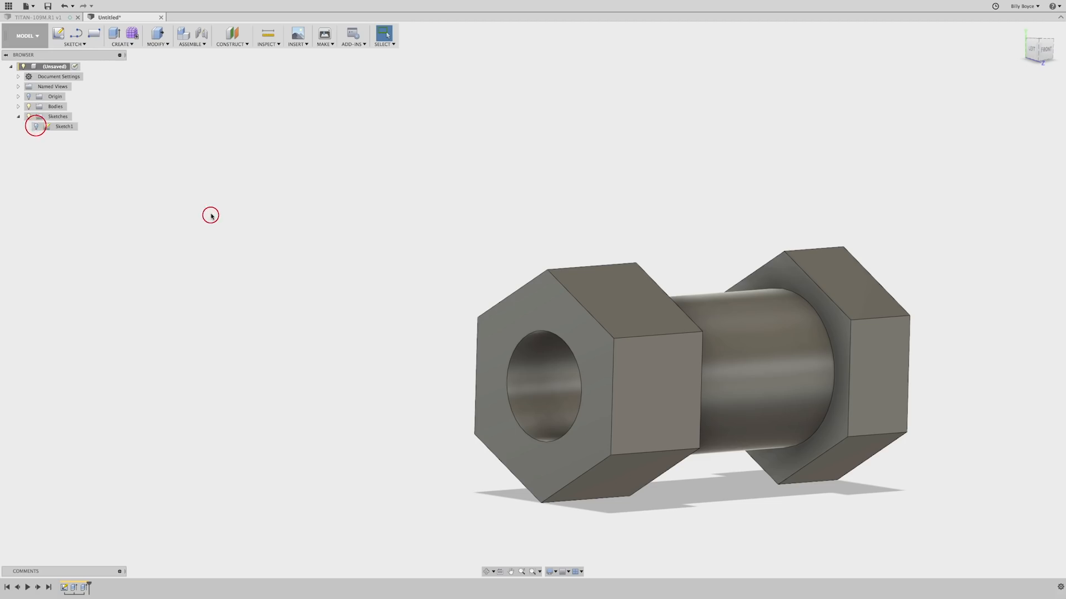
Step: Start a sketch on the hexagonal end face nearest the origin and draw a 2.4 in diameter circle centred on the bore
scroll(259, 222, "down", 1)
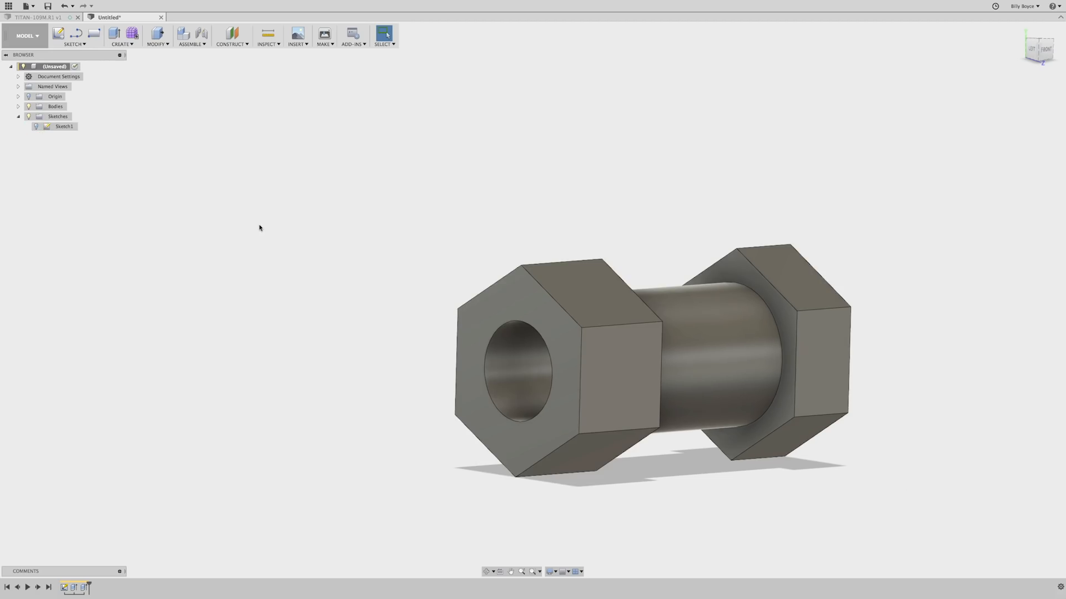
key("c")
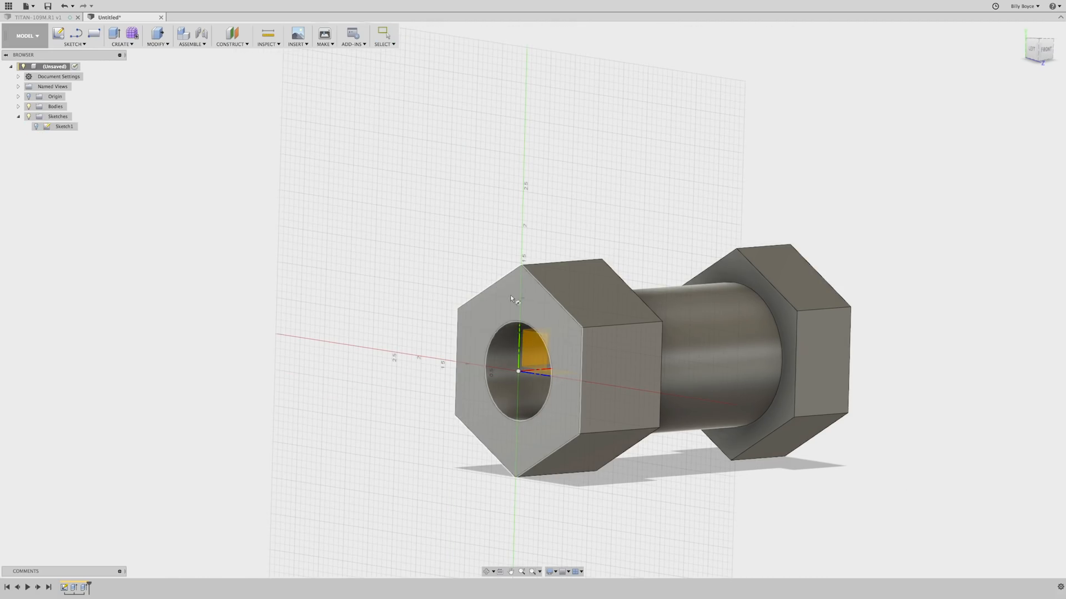
left_click(481, 320)
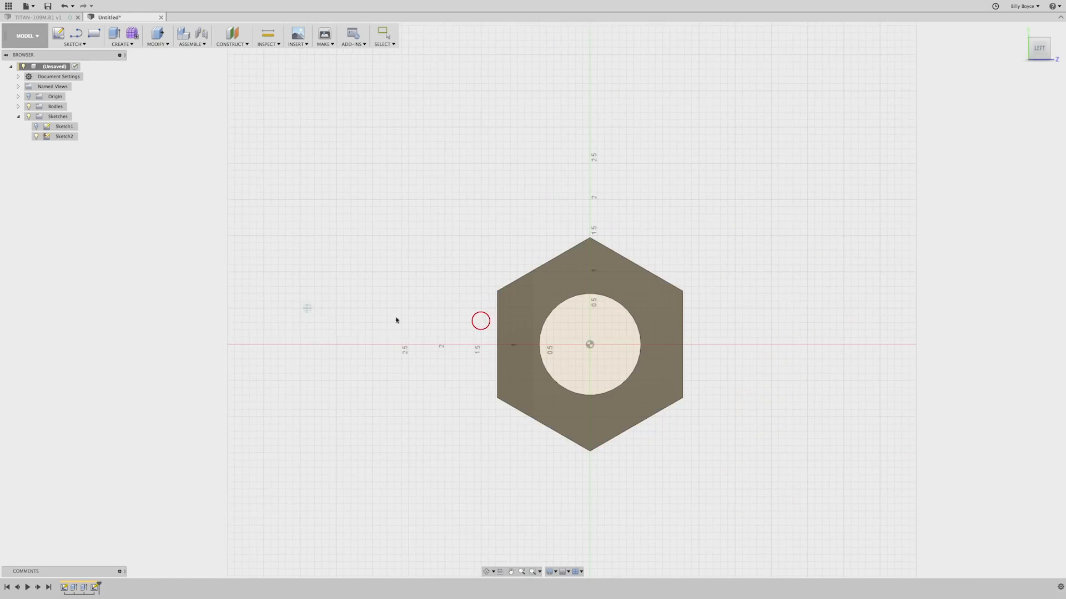
scroll(591, 344, "up", 3)
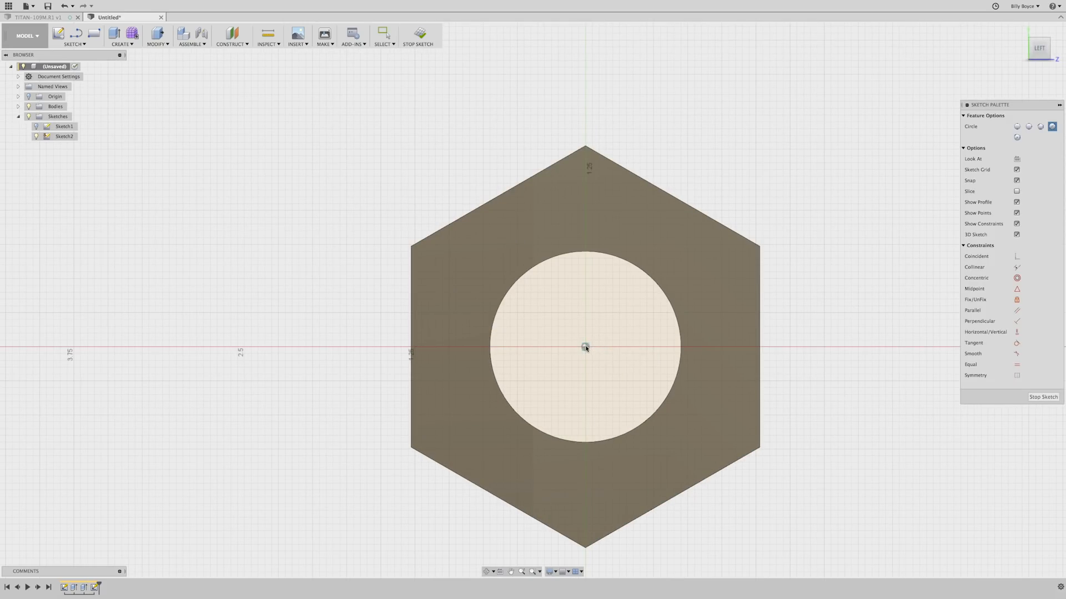
left_click(585, 347)
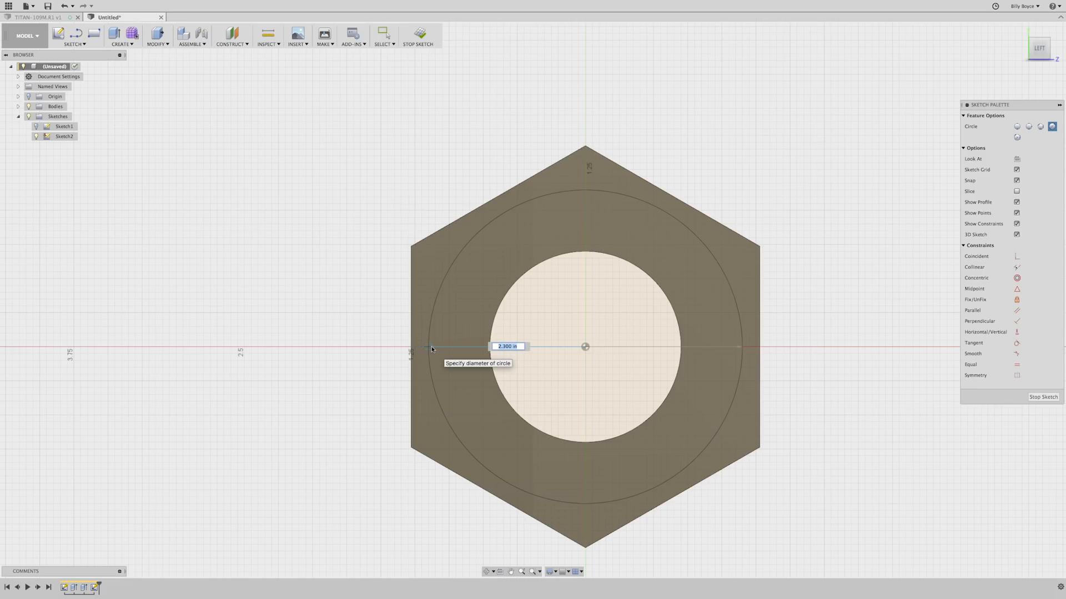
type("2.4")
key("Tab")
key("Return")
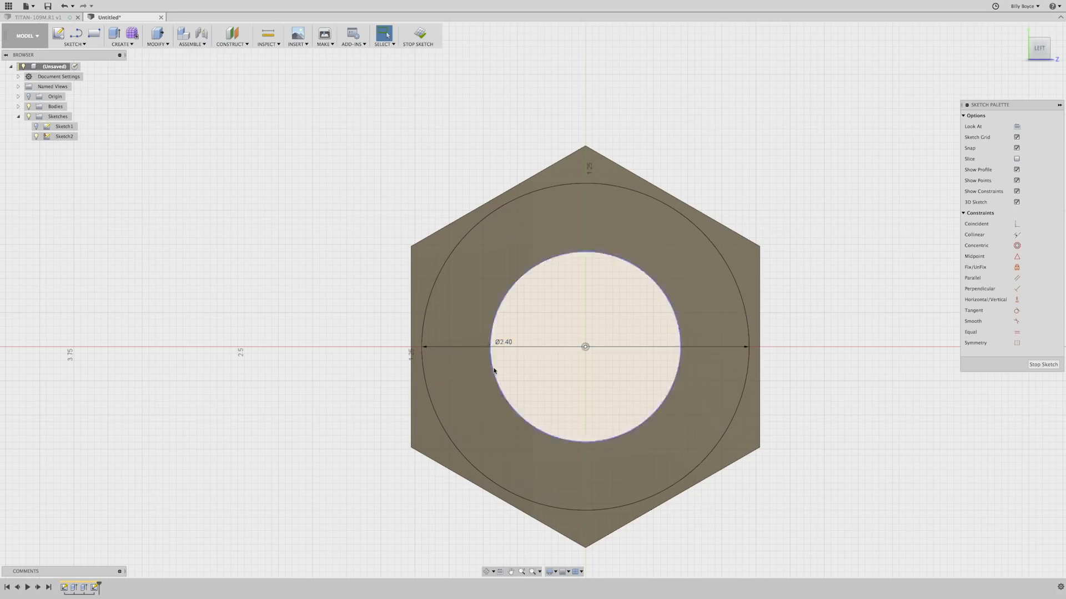
Step: Draw a concentric 1.9 in diameter circle inside the 2.4 in circle
left_click(548, 379)
right_click(548, 377)
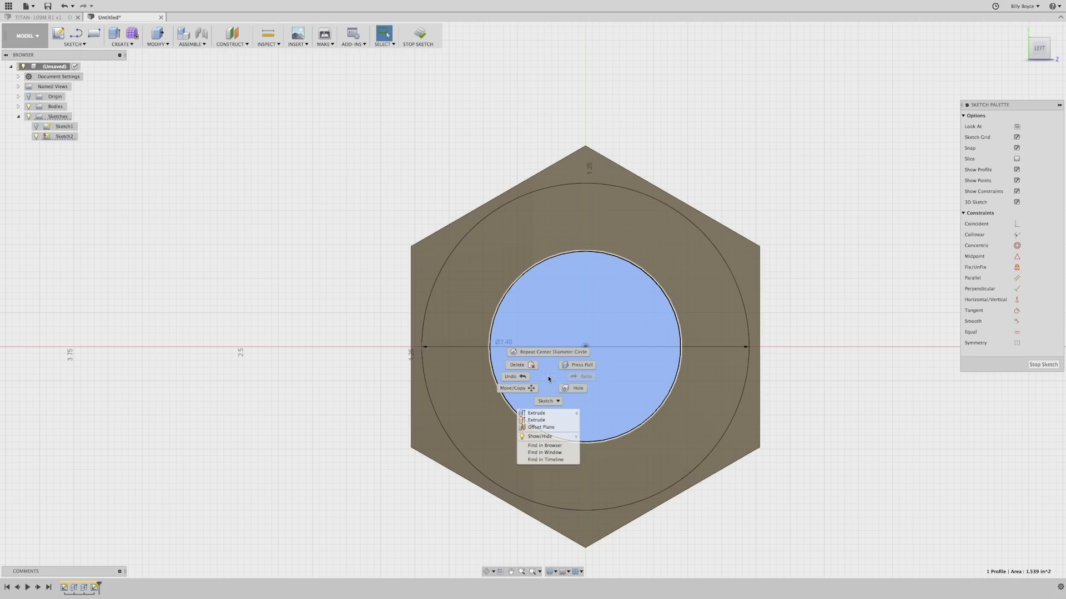
left_click(543, 353)
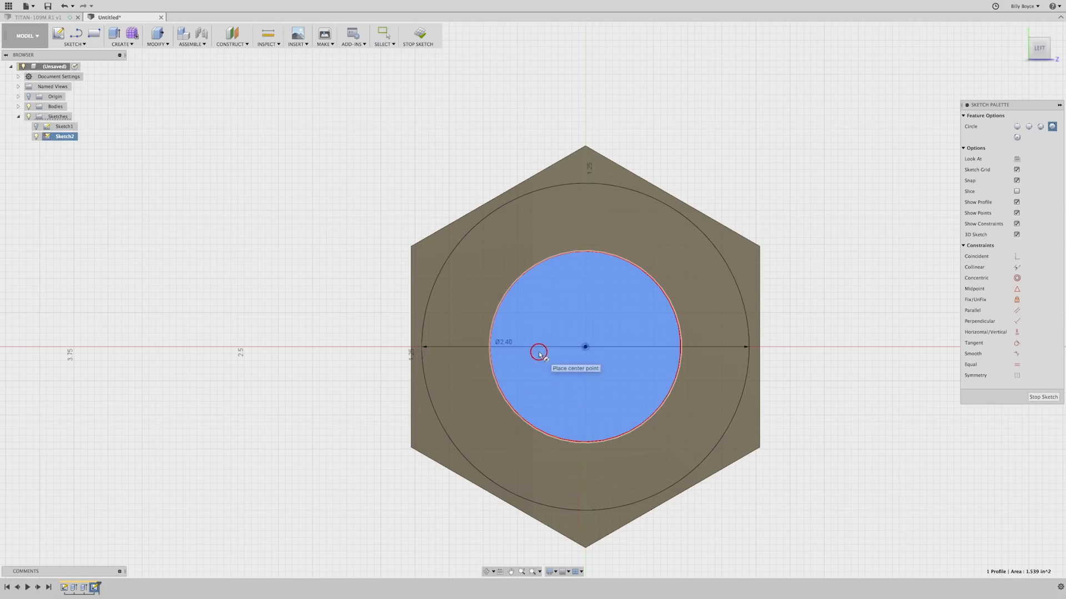
left_click(585, 347)
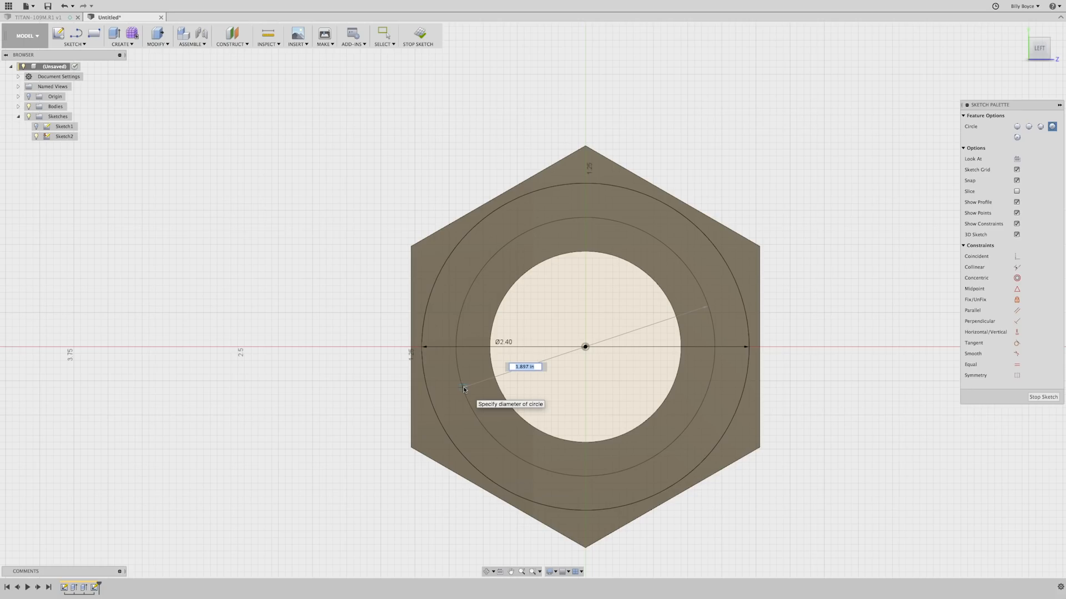
type("1")
key("Tab")
key("Return")
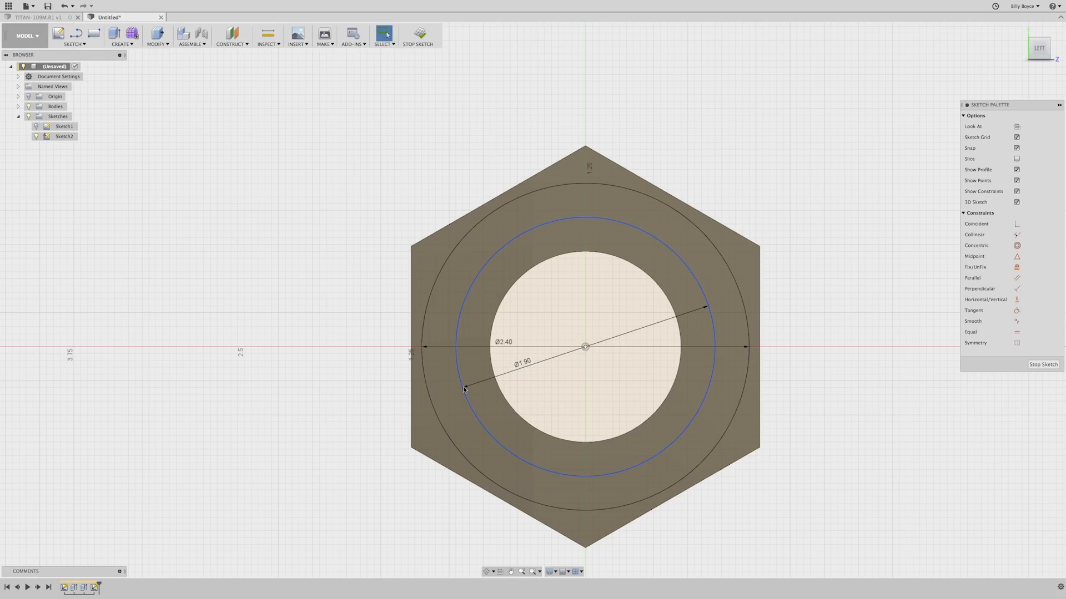
Step: Cut the hexagon corners outside the 2.4 in circle and the ring inside the 1.9 in circle with a -0.3 in extrusion
right_click(318, 309)
left_click(341, 296)
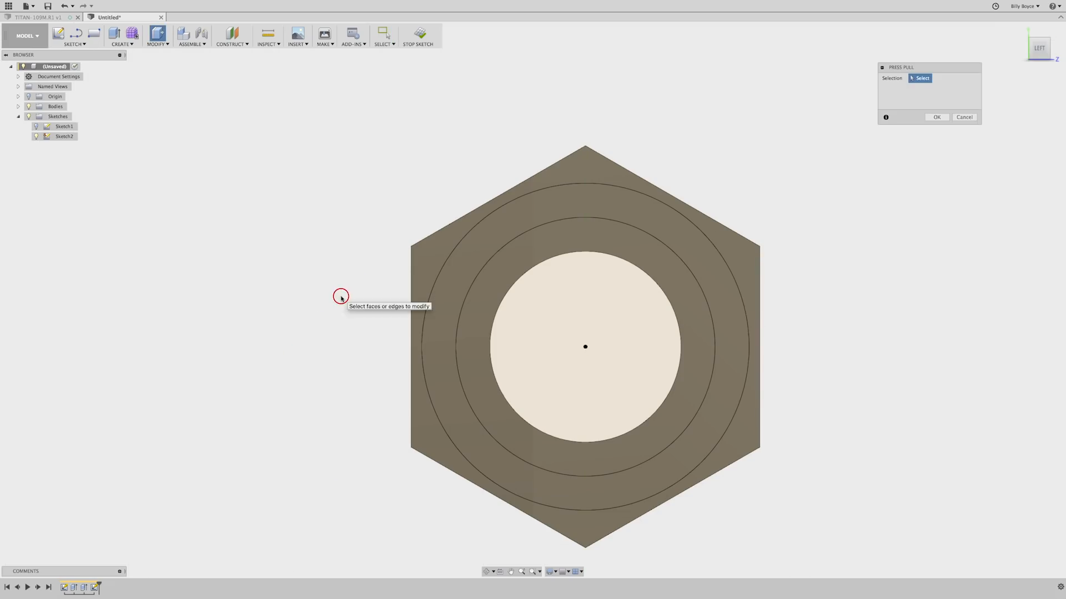
left_click(429, 259)
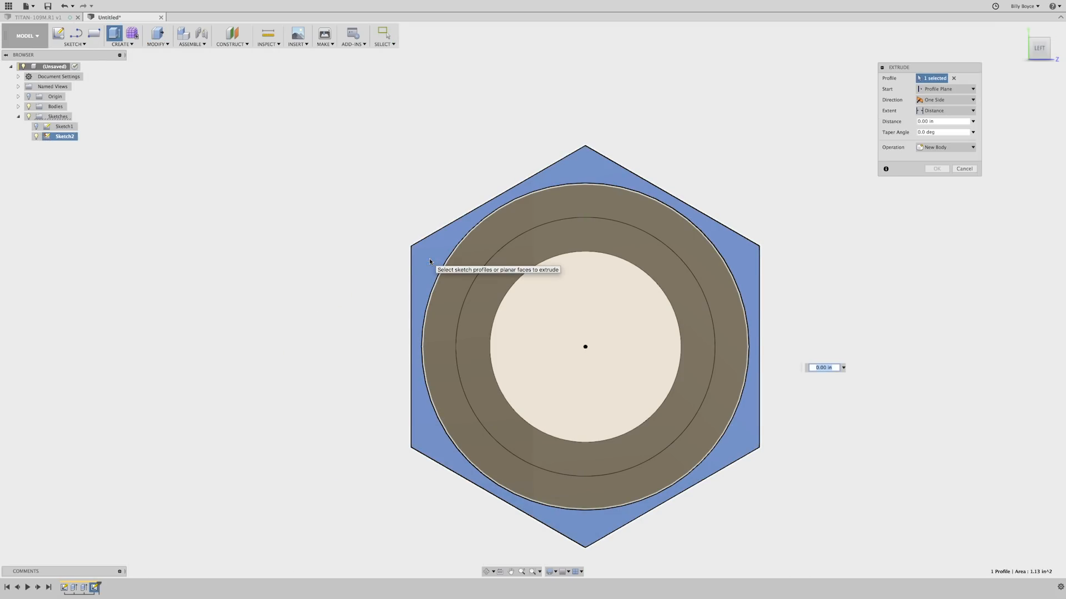
left_click(497, 279)
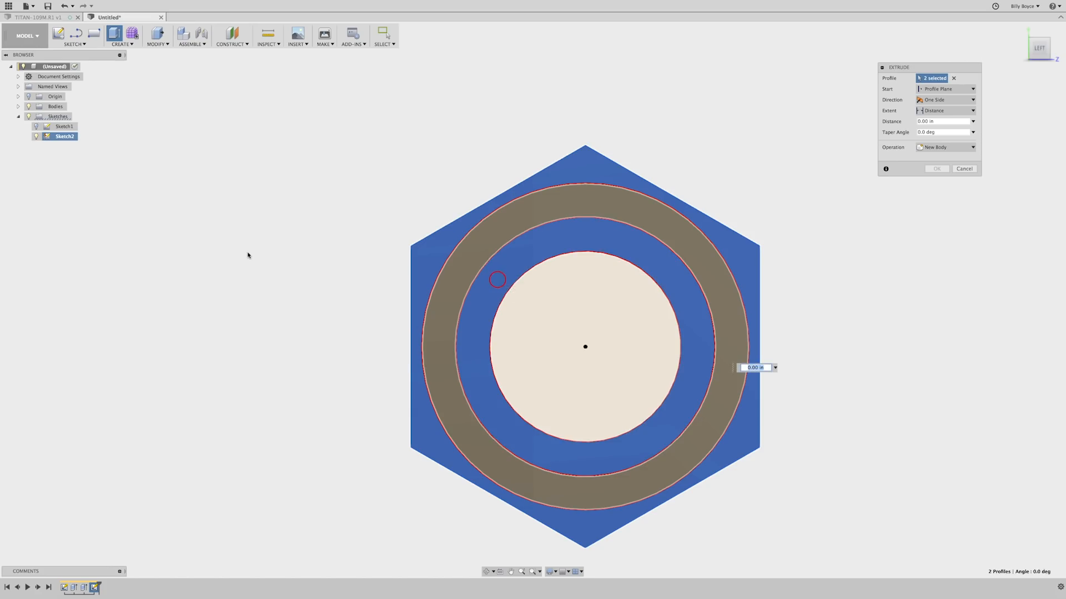
type("-.3")
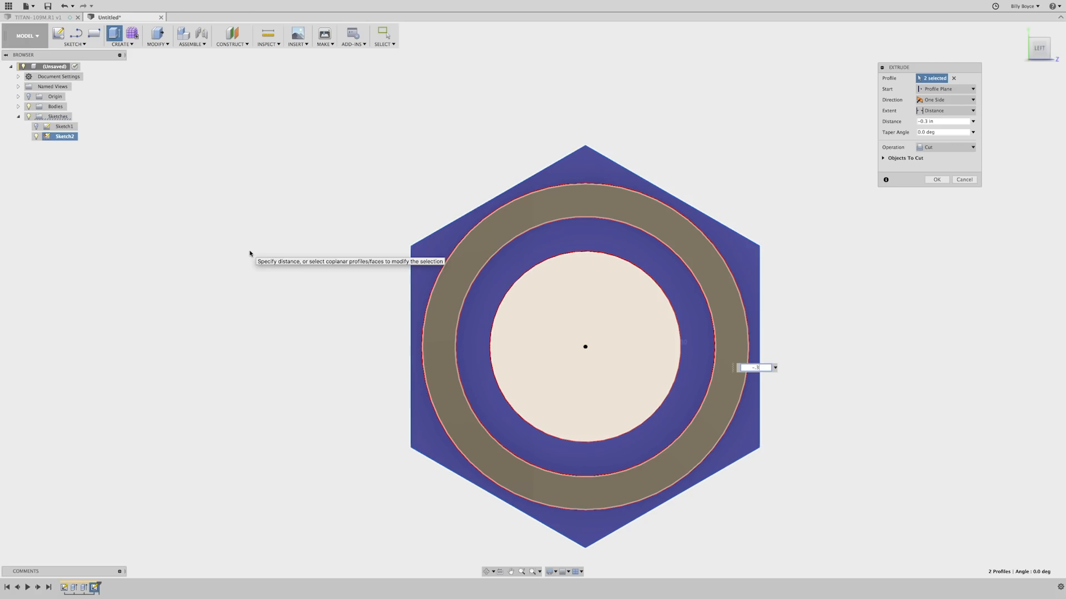
left_click(939, 121)
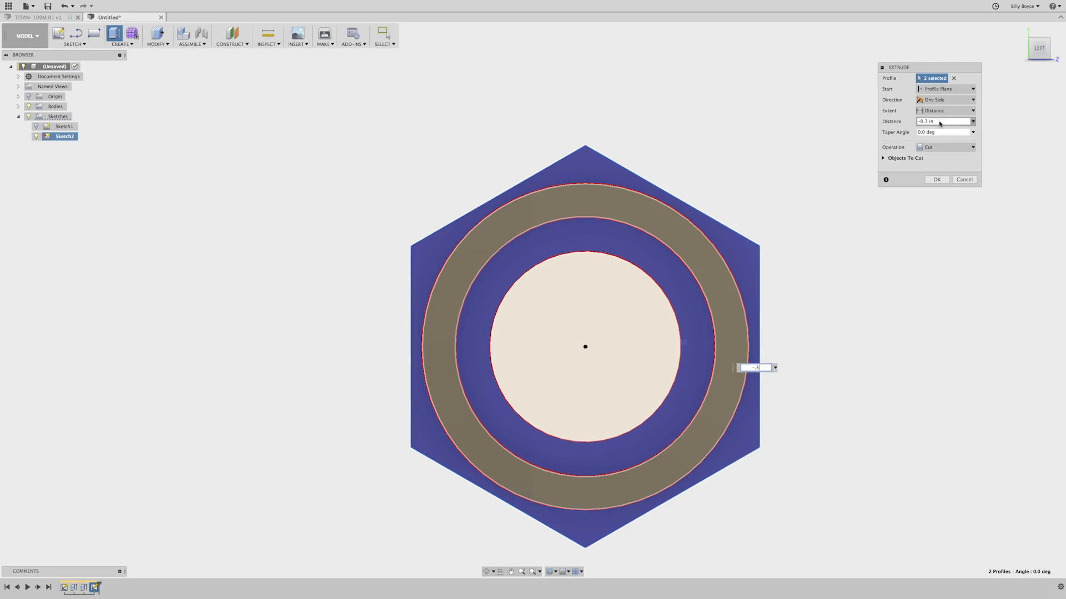
type("-.3")
key("Return")
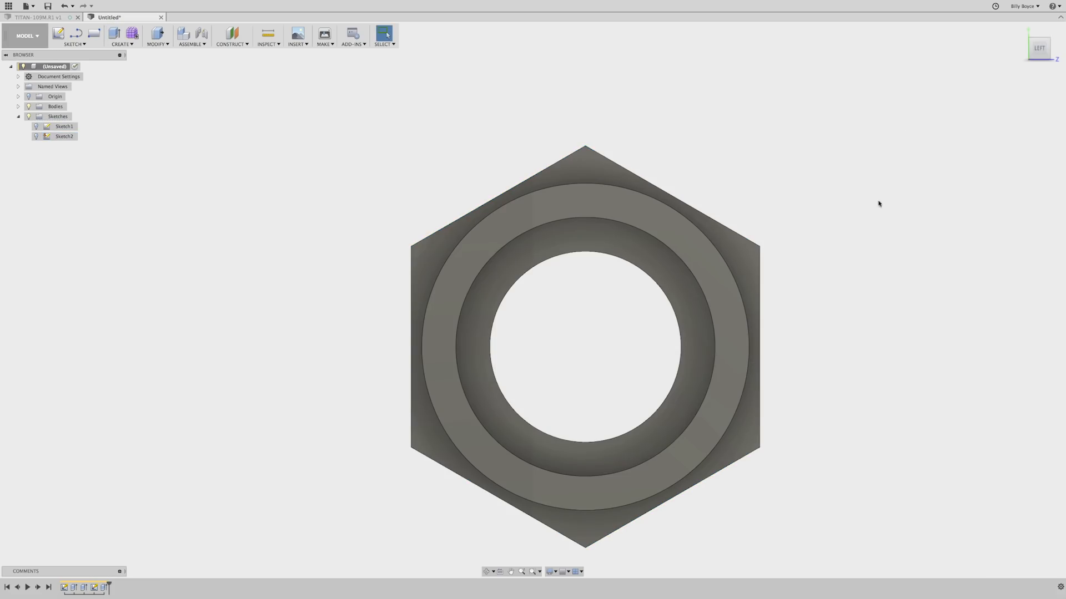
Step: Start a sketch on the cut-back hexagon shoulder around the raised ring and draw a 2.5 in diameter circle centred on the bore
scroll(900, 203, "down", 10, "shift")
scroll(901, 204, "down", 2, "shift")
scroll(901, 203, "up", 1, "shift")
scroll(900, 203, "right", 2, "shift")
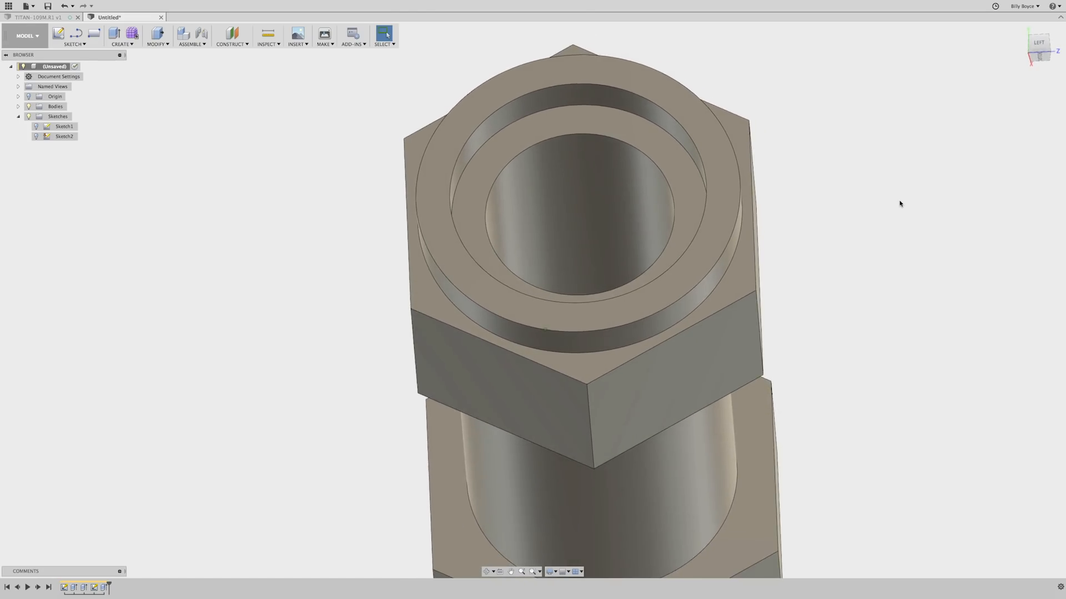
scroll(900, 204, "up", 1, "shift")
left_click(1046, 49)
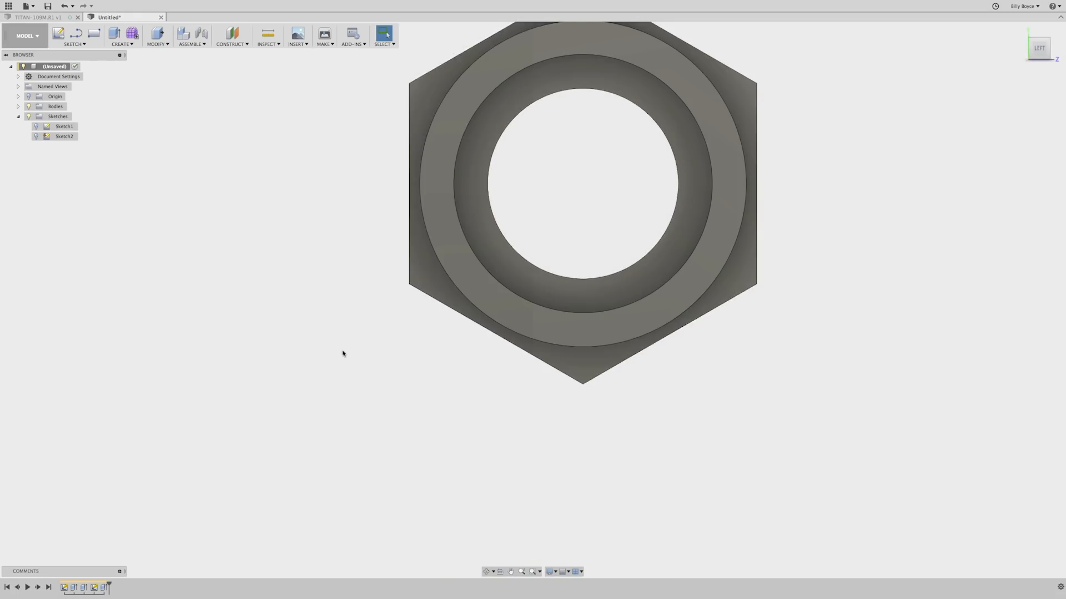
key("c")
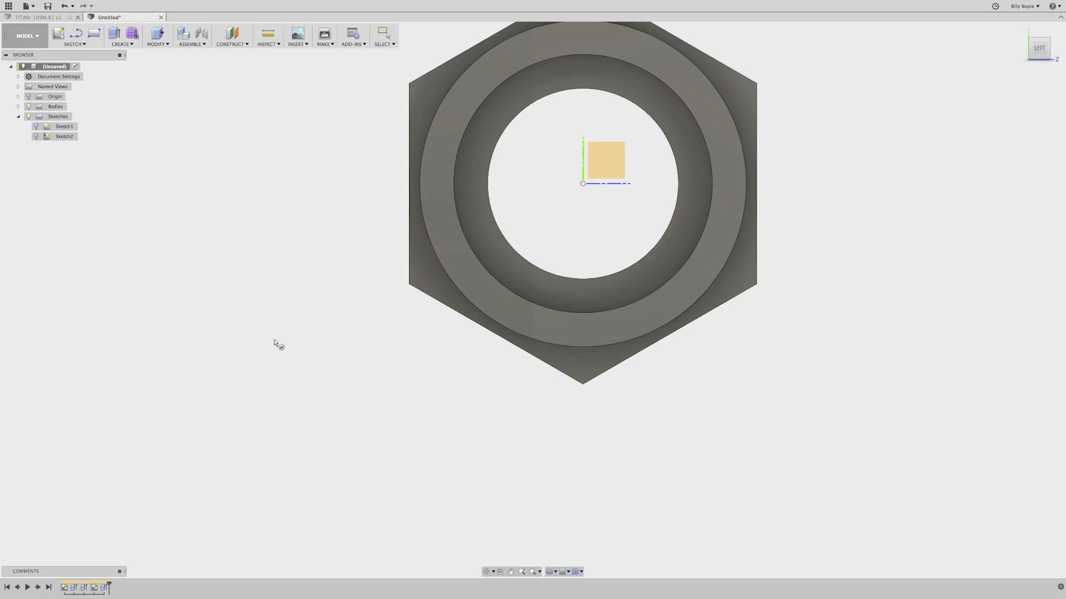
left_click(428, 277)
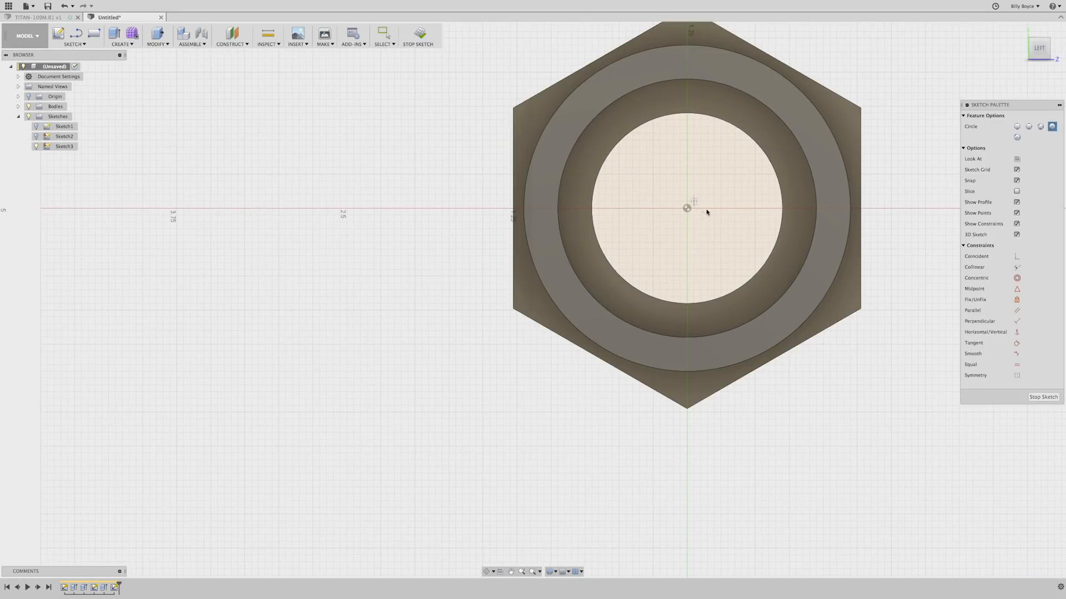
left_click(687, 209)
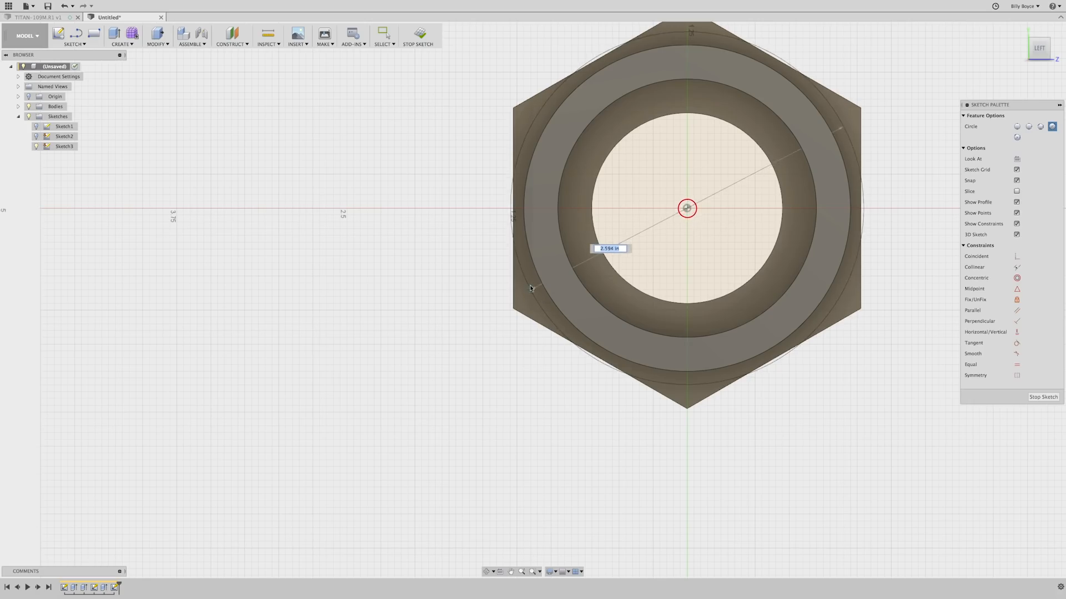
type("2")
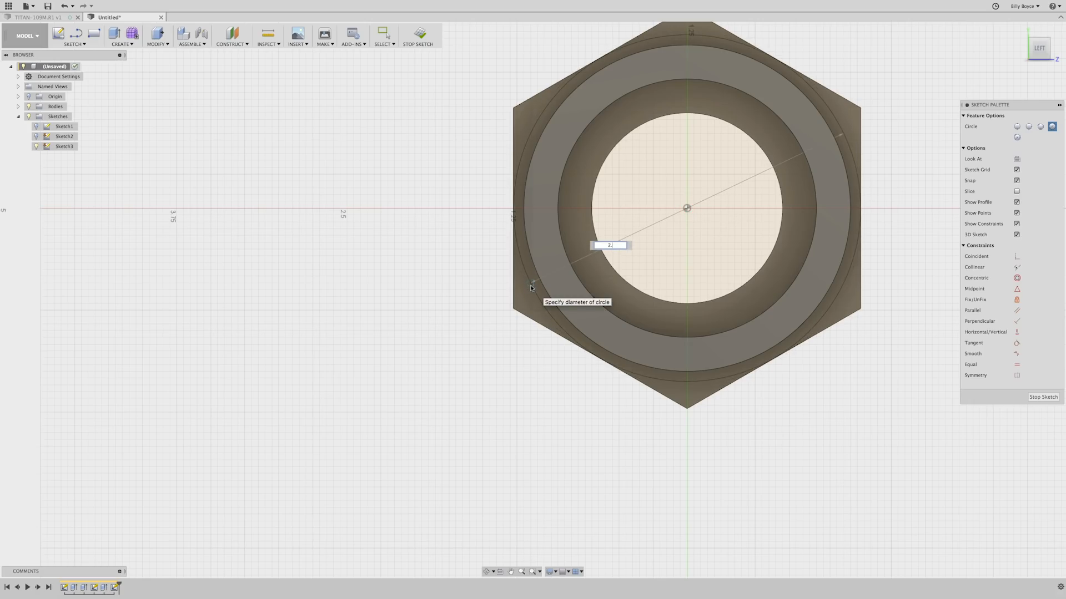
type(".5")
key("Tab")
key("Return")
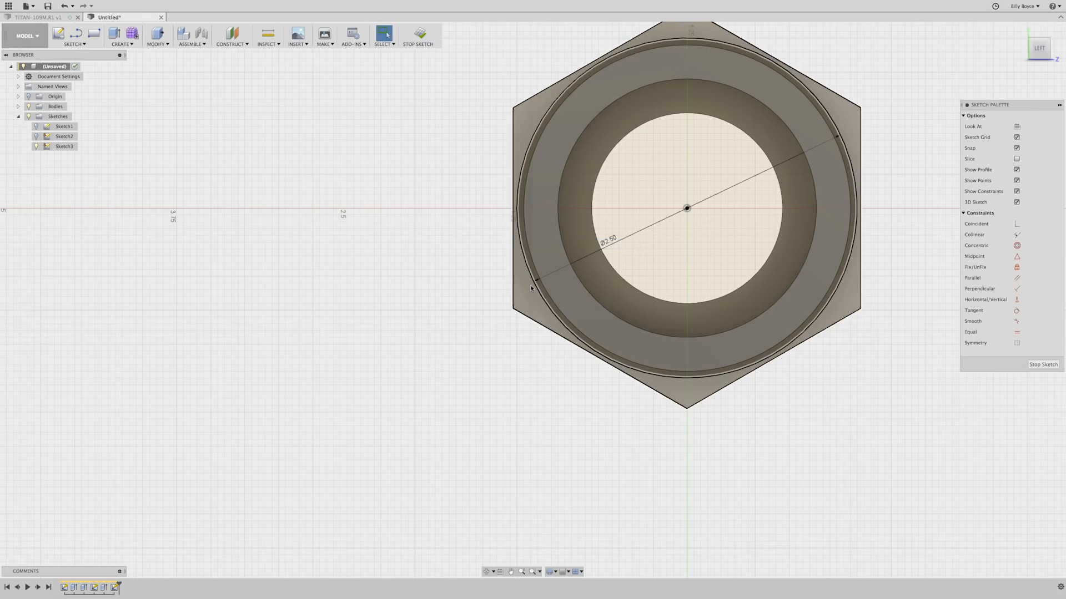
Step: Draw a concentric 5 in diameter circle that encloses the whole hexagon
key("c")
left_click(687, 208)
type("5")
key("Tab")
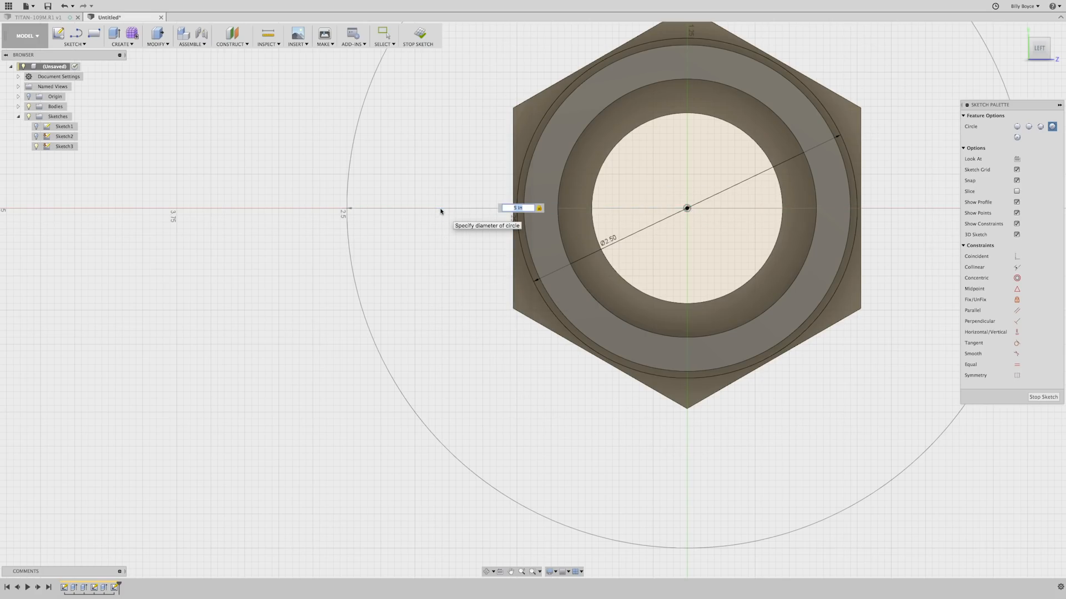
key("Return")
Step: Cut the hexagon corners and the area out to the 5 in circle with a -0.25 in extrusion and a -50 deg taper
left_click(459, 273)
right_click(459, 273)
left_click(480, 262)
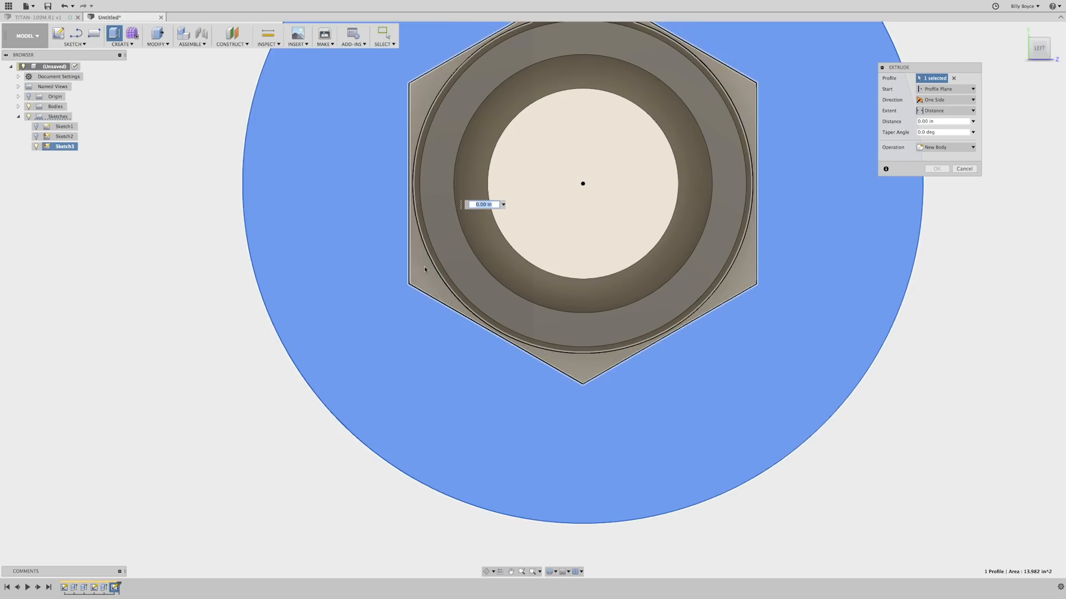
left_click(424, 267)
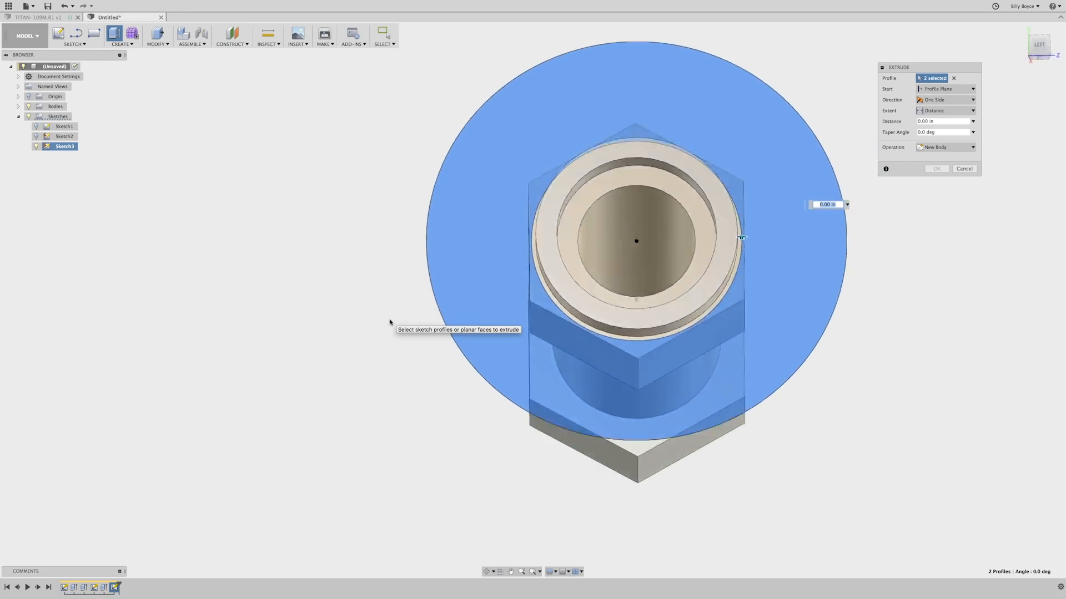
type("-")
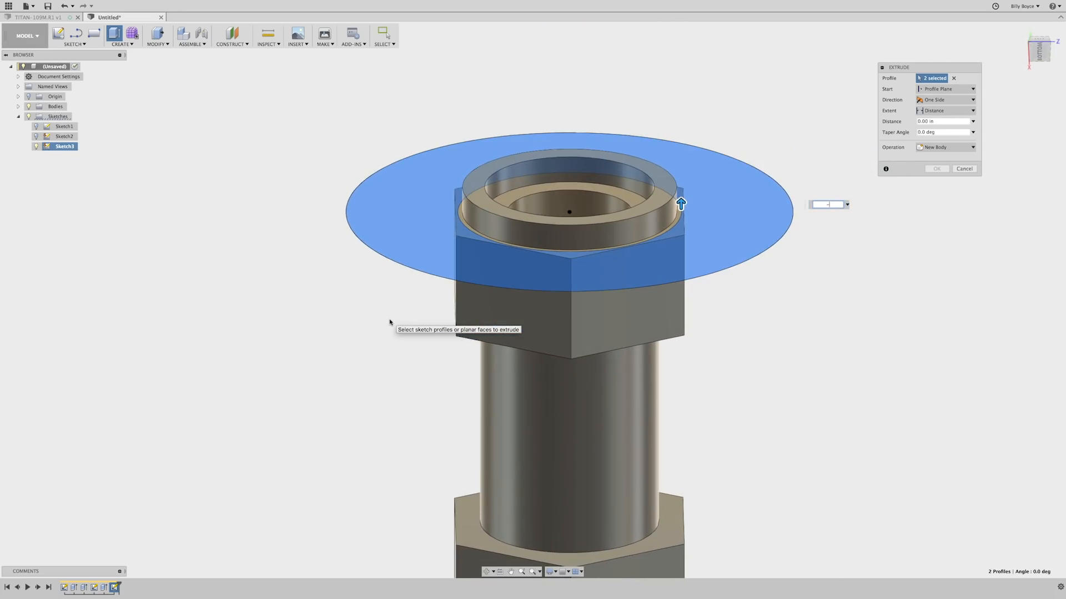
type(".25")
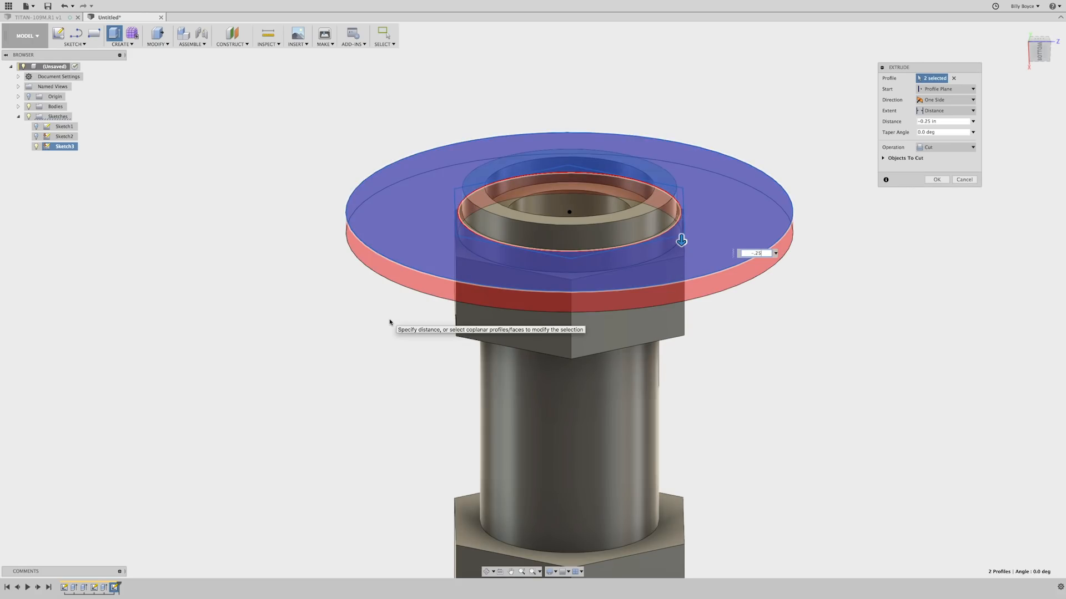
key("Tab")
type("-50")
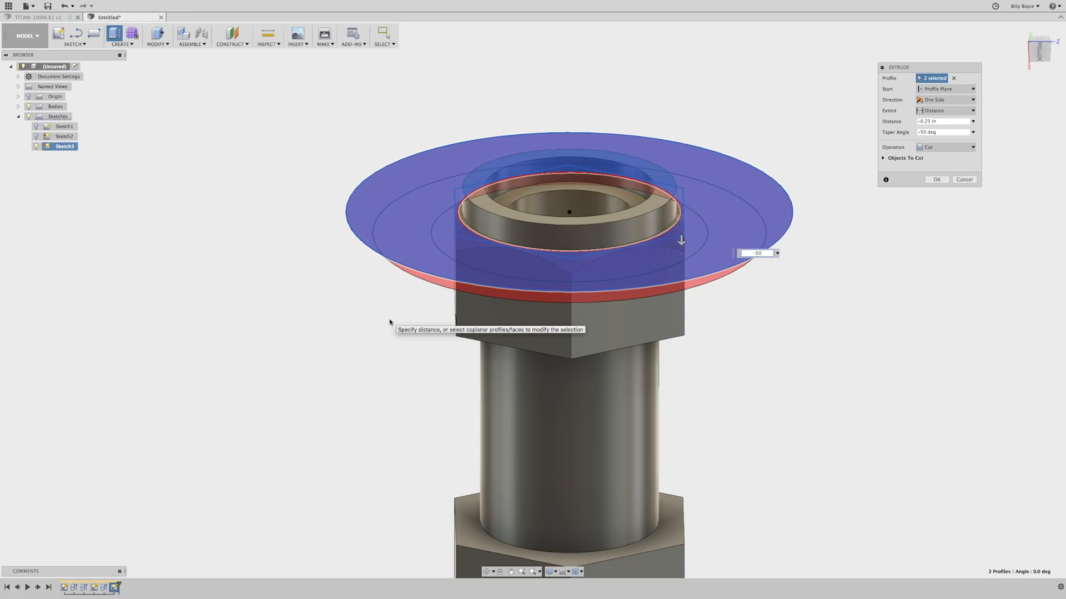
key("Return")
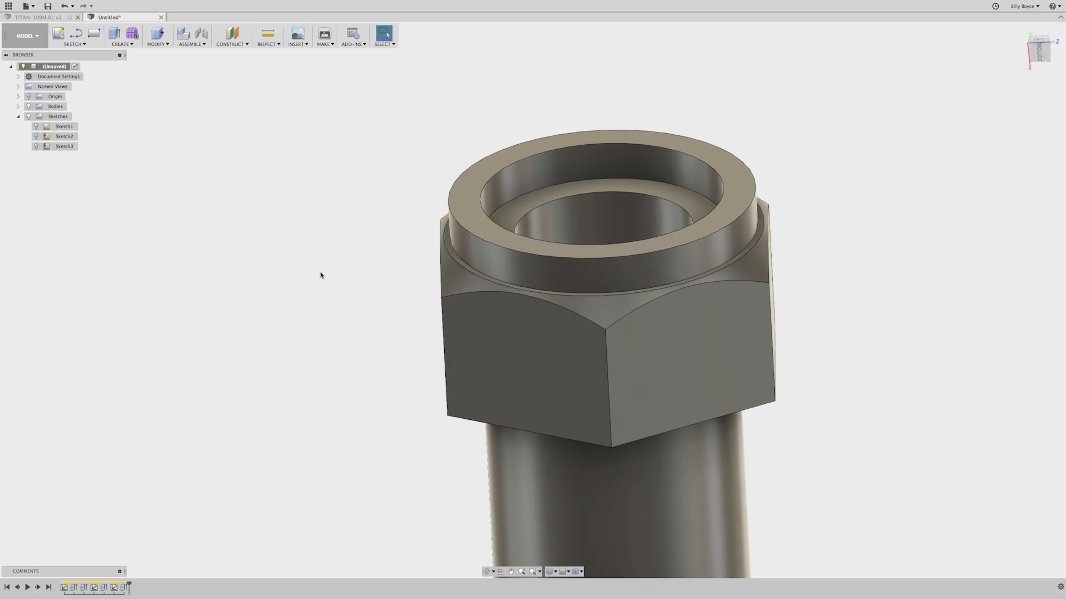
Step: Fillet the circular edge where the raised ring meets the hexagon shoulder with a 0.06 in radius
key("f")
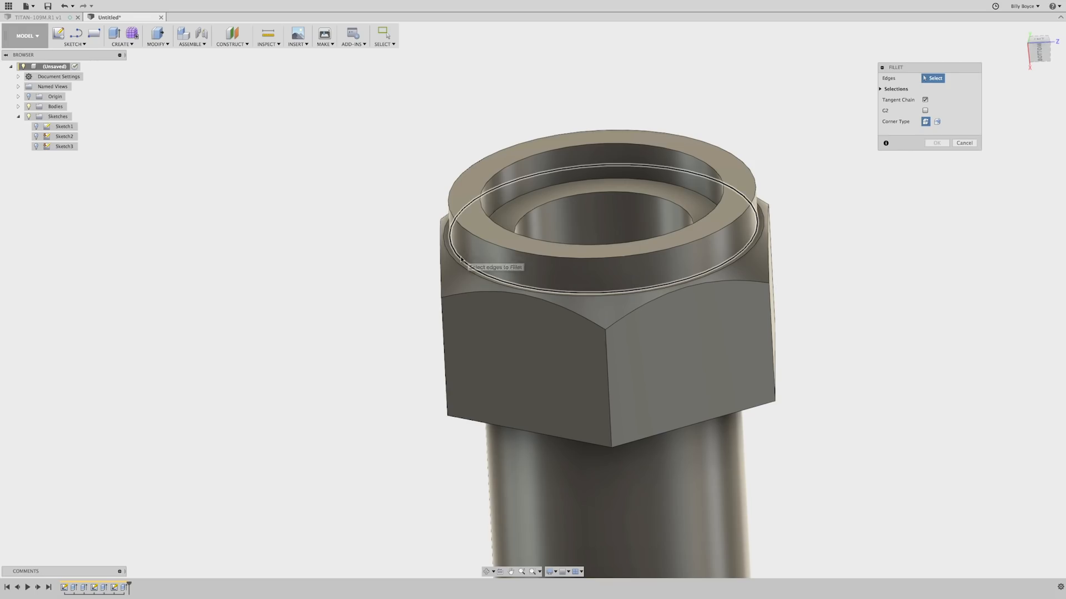
left_click(461, 258)
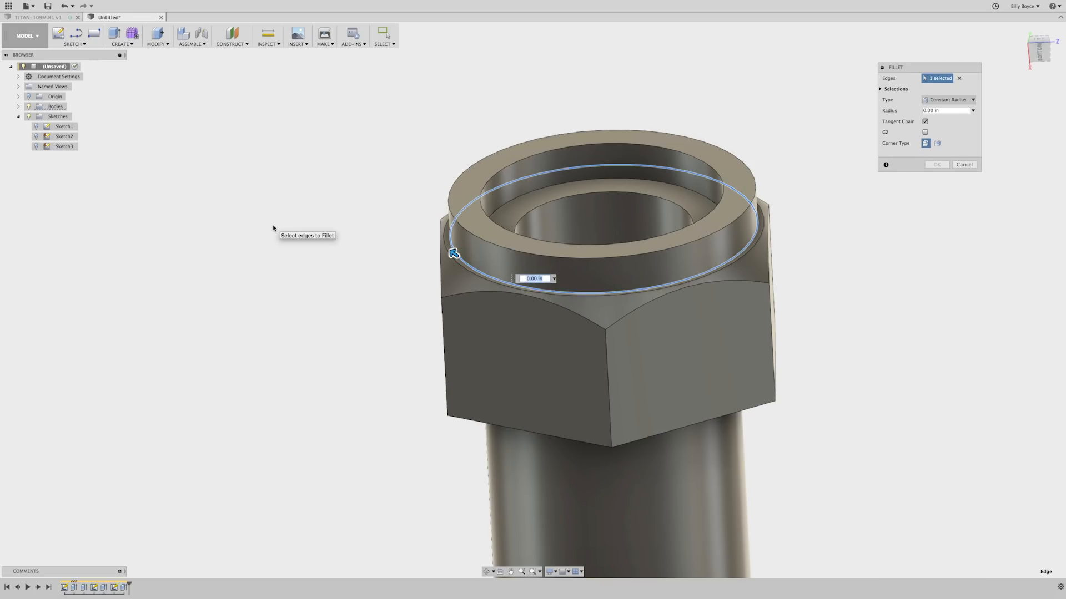
type(".06")
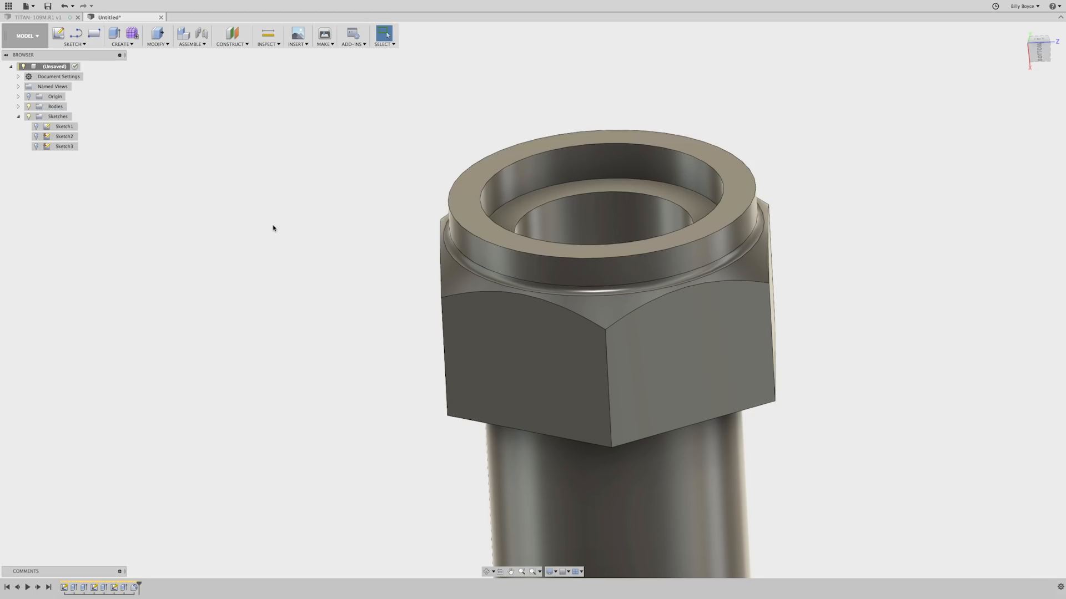
Step: Start a sketch on the floor of the round recess and draw a 1.8 in diameter circle centred on the bore
left_click(308, 204)
middle_click_drag(308, 204, 441, 270, "shift")
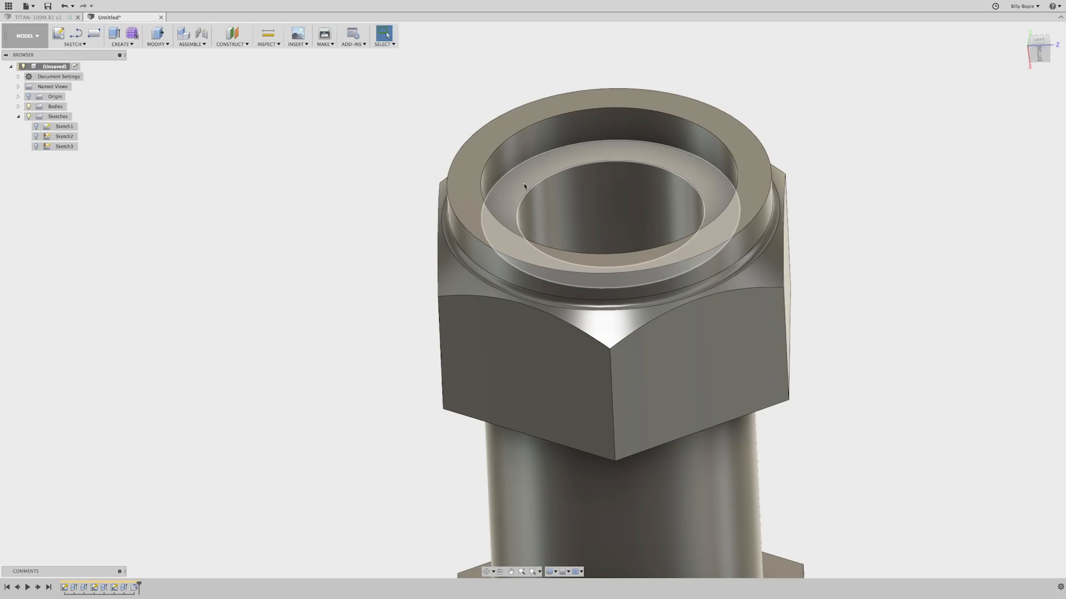
key("c")
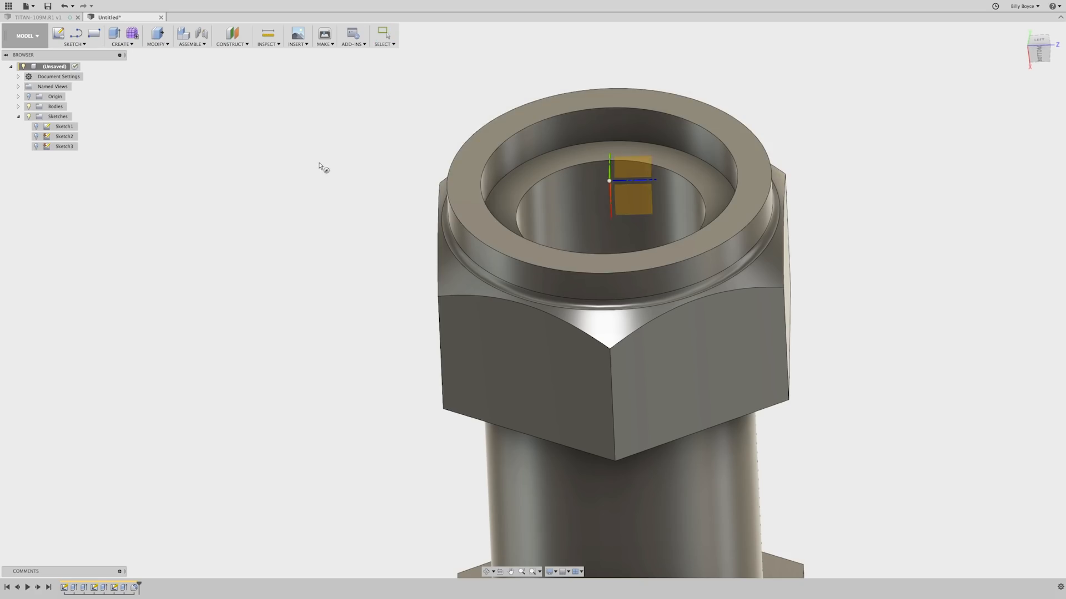
left_click(507, 182)
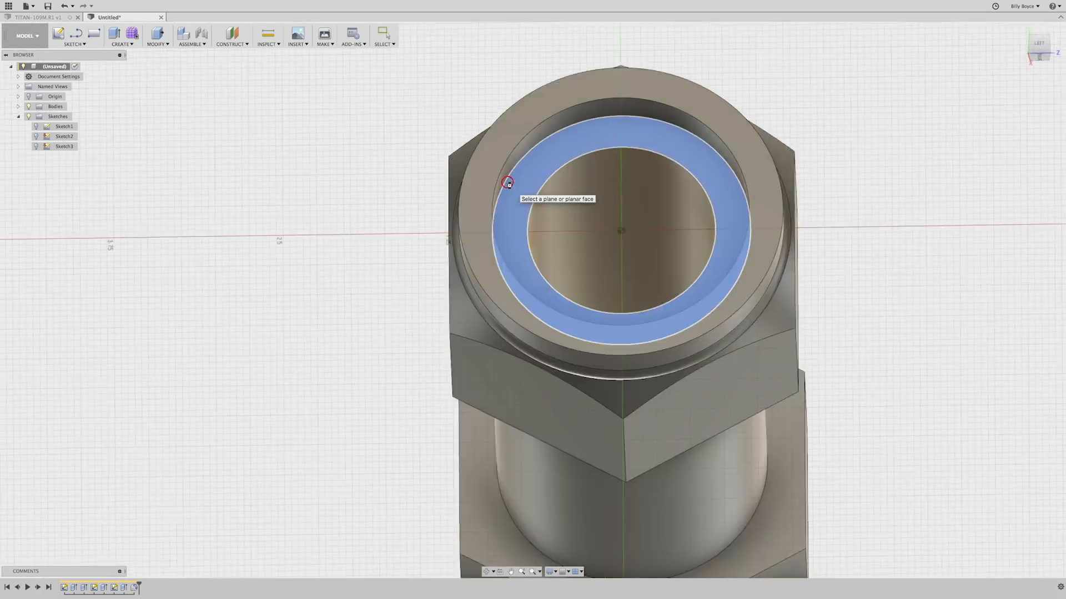
left_click(636, 360)
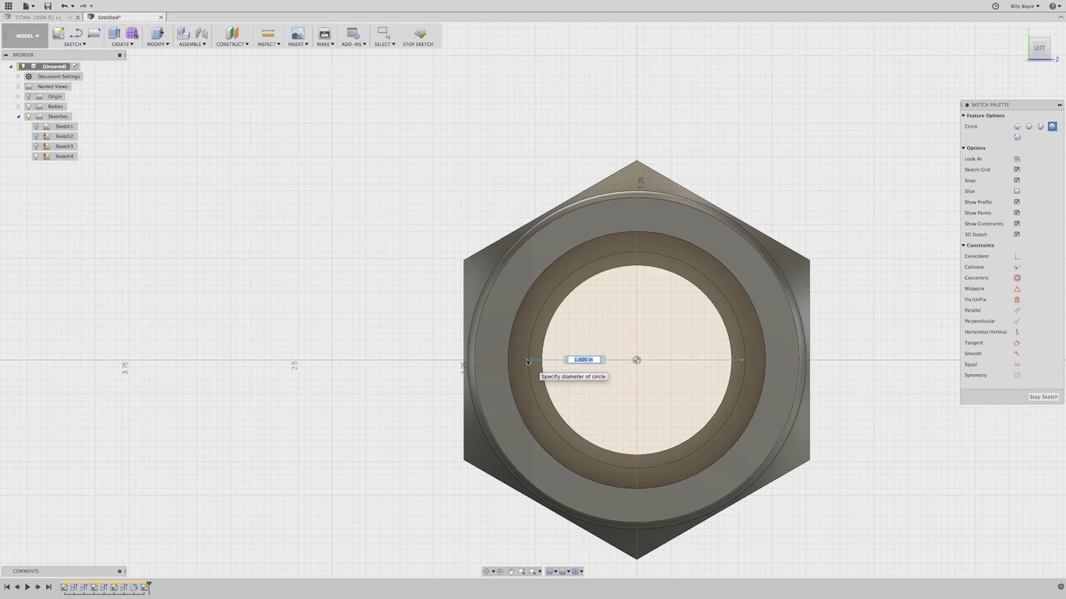
type("1")
key("Return")
key("Escape")
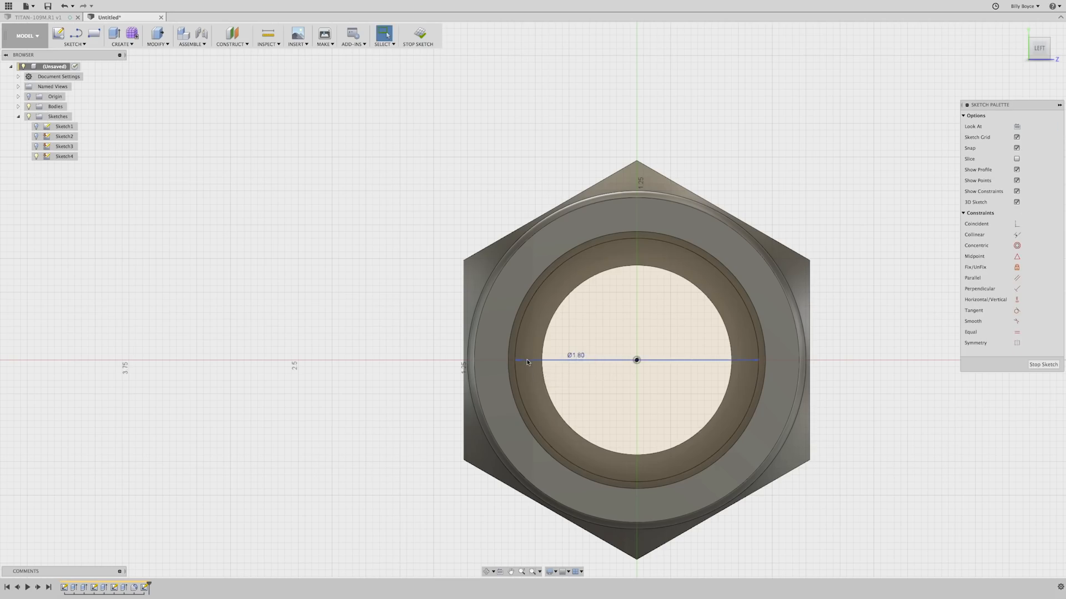
Step: Cut both profiles inside the 1.8 in circle with a -0.25 in extrusion and a -45 deg taper
left_click(606, 335)
right_click(606, 334)
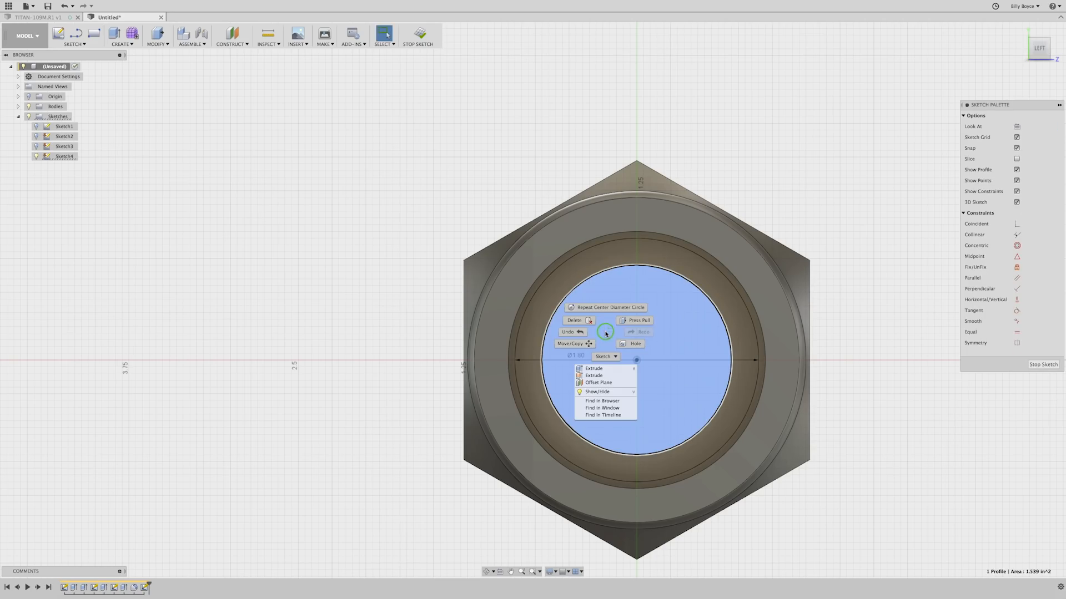
left_click(630, 320)
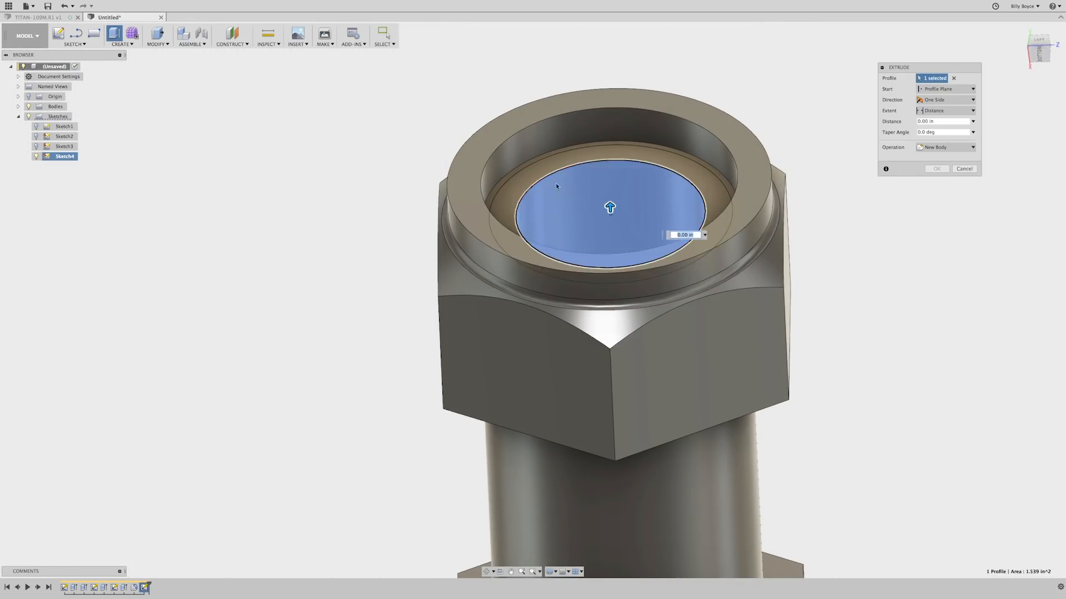
left_click(526, 181)
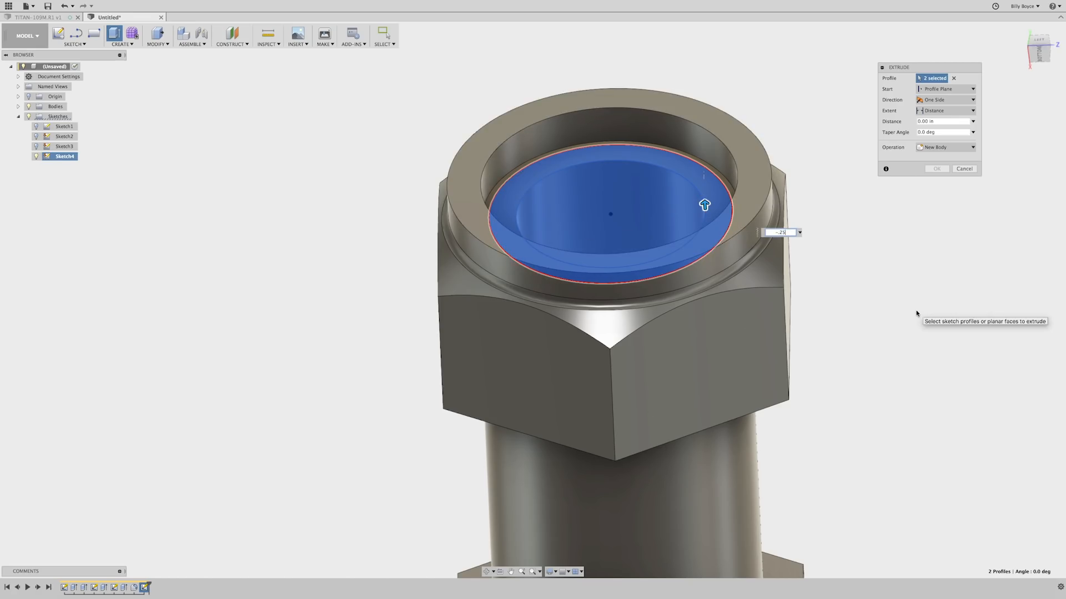
key("Tab")
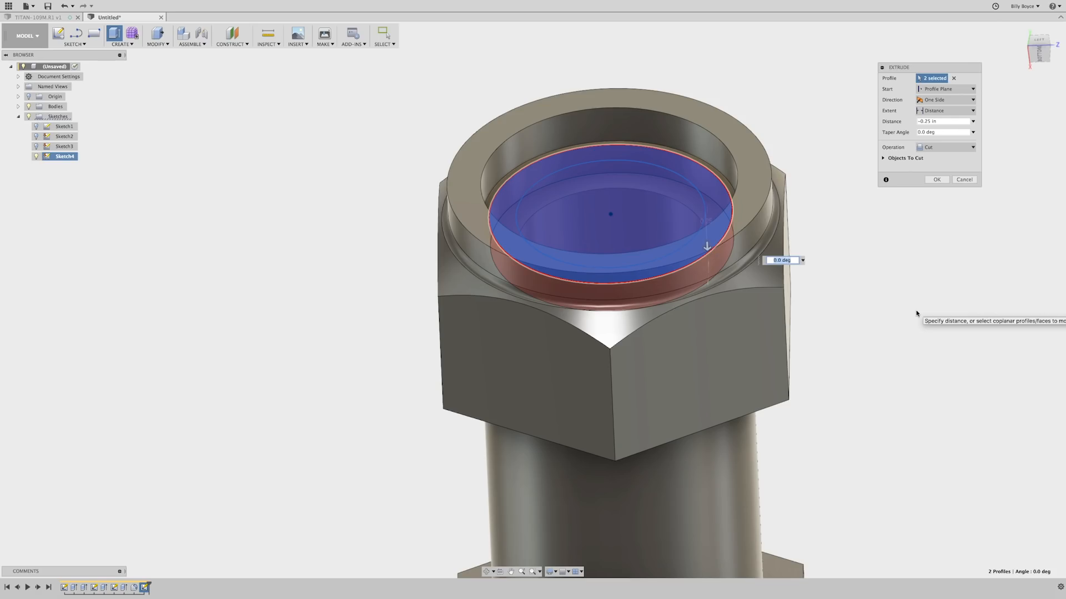
type("-45")
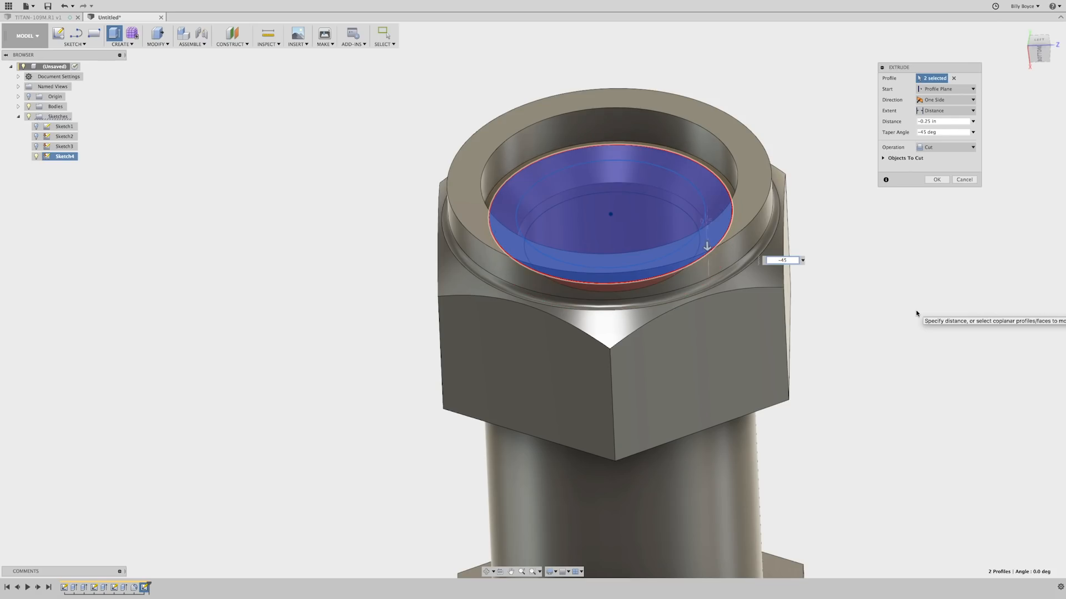
key("Return")
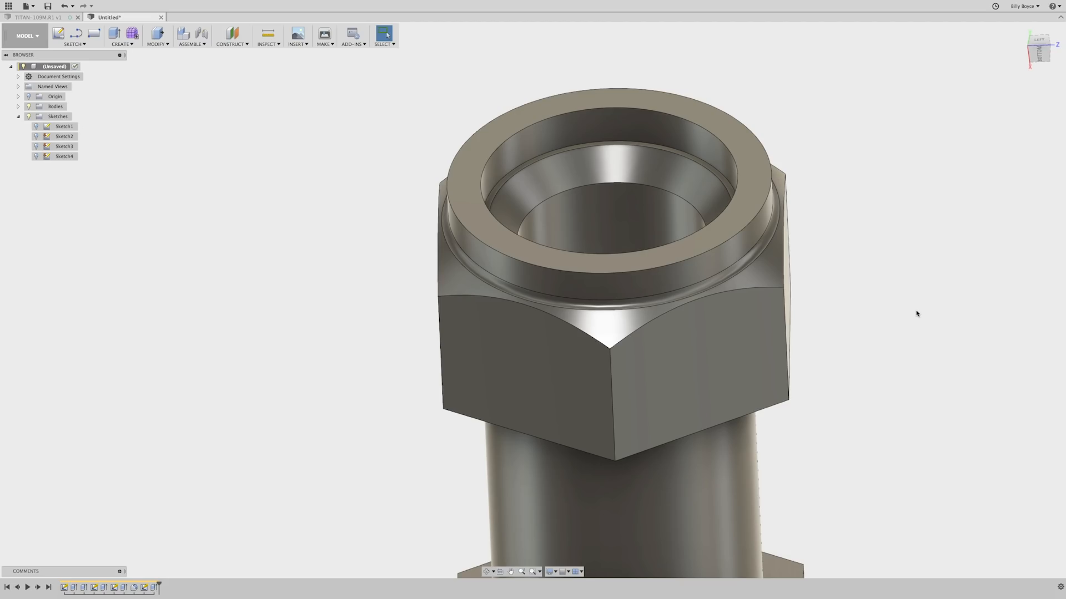
Step: Examine the countersunk recess and chamfered hexagon end from several angles, including the isometric and end-on views
middle_click_drag(811, 310, 795, 310, "shift")
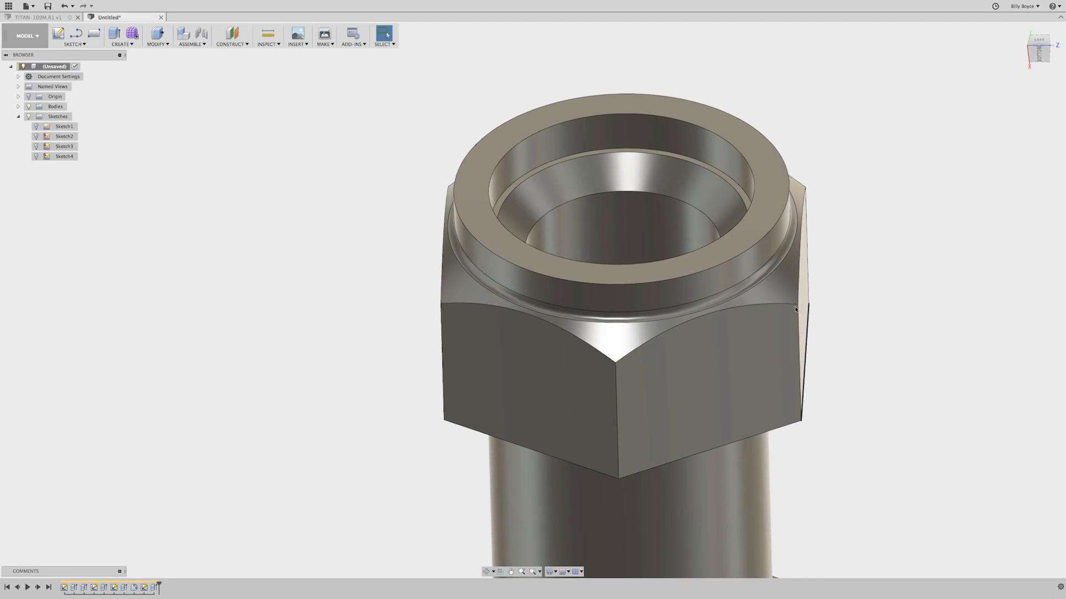
scroll(795, 309, "up", 3)
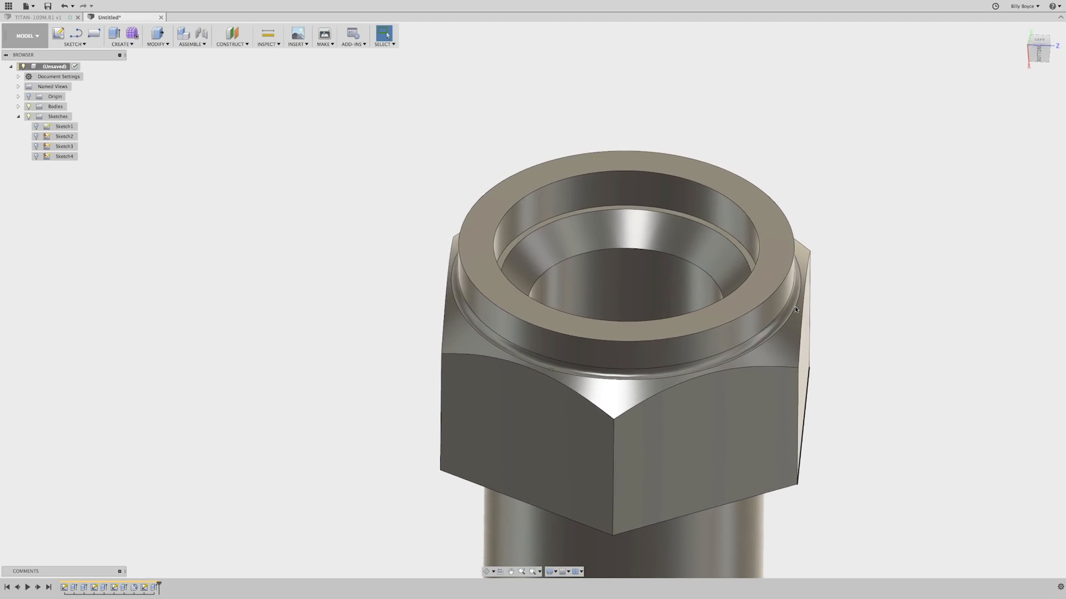
scroll(795, 310, "left", 3, "shift")
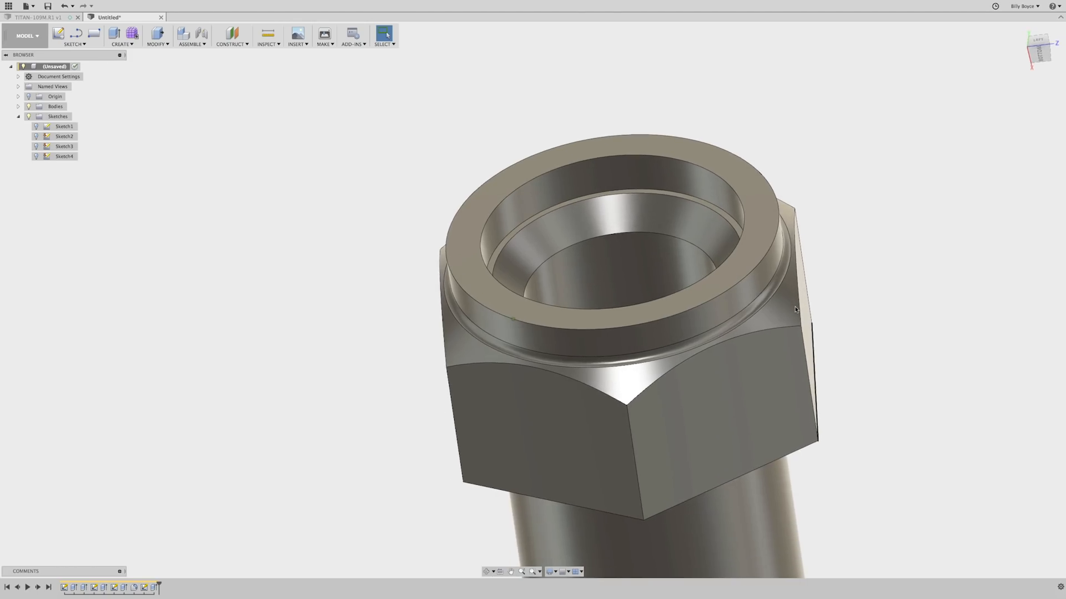
scroll(796, 309, "right", 3, "shift")
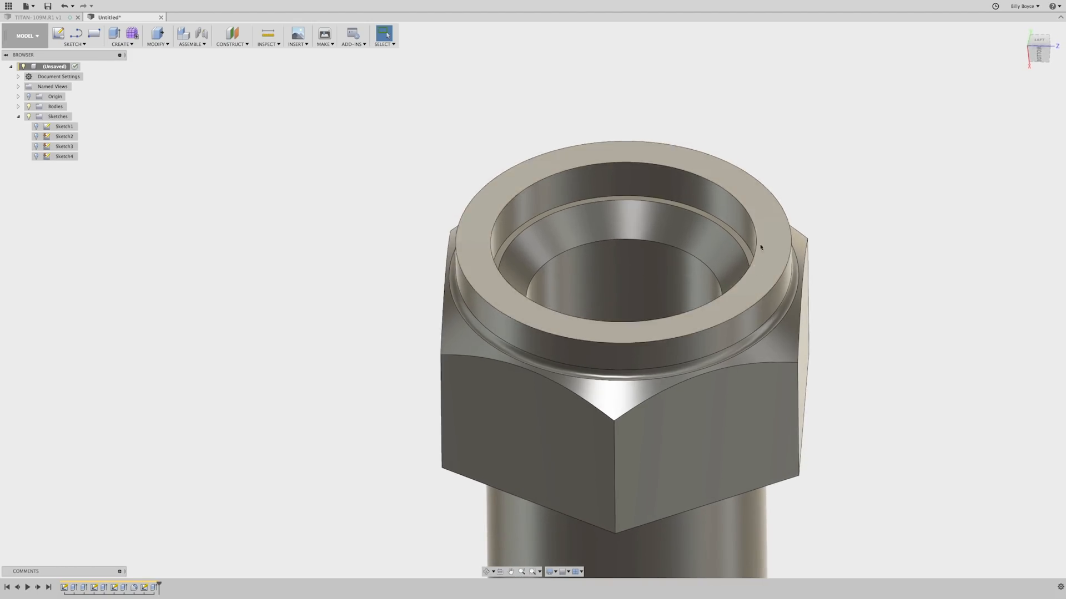
left_click(1019, 29)
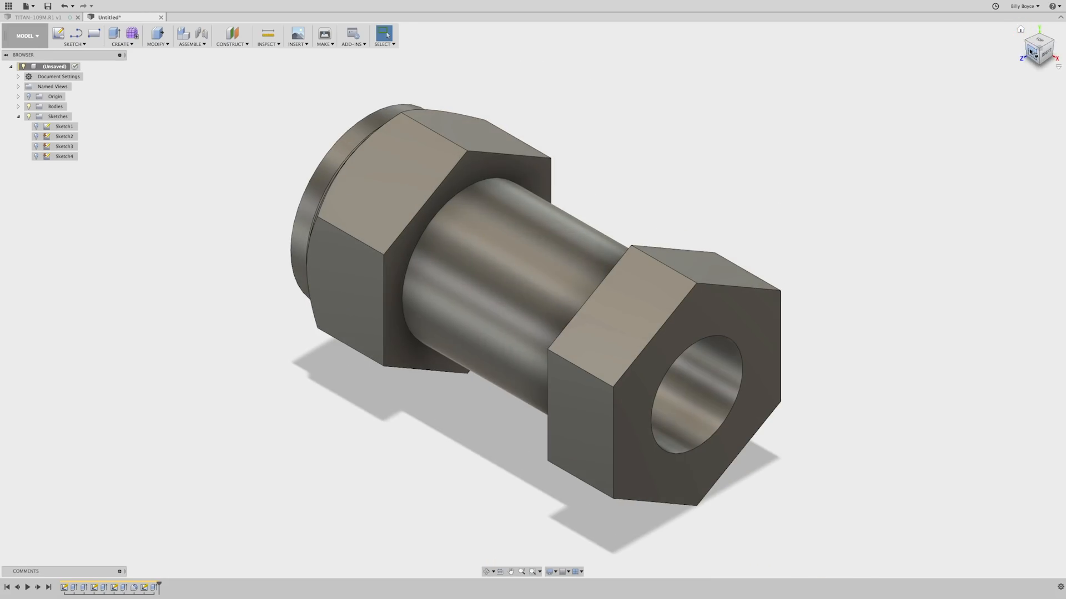
left_click(1026, 49)
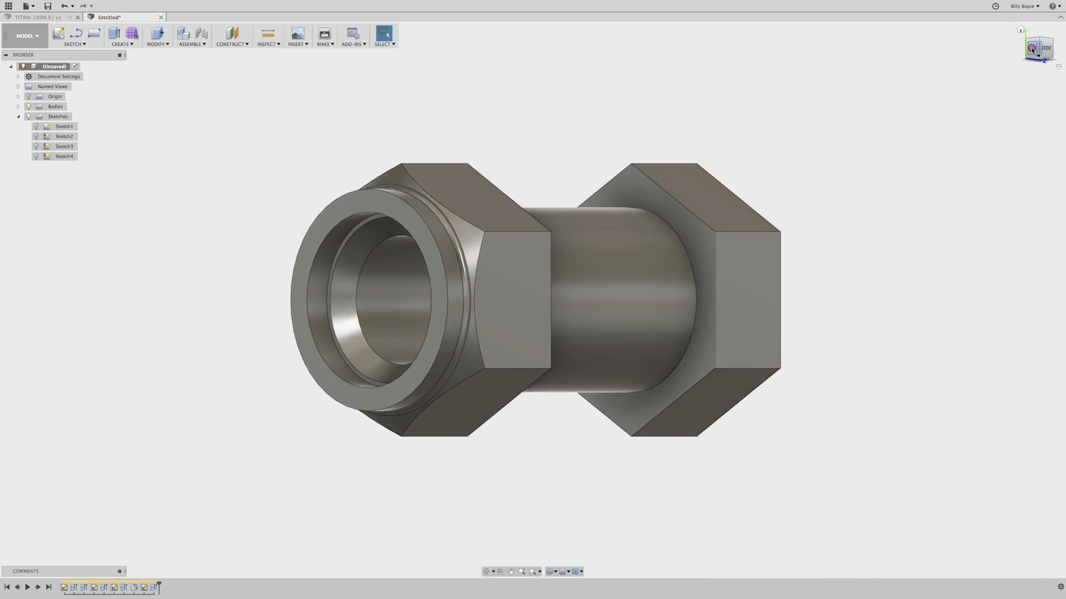
left_click(1031, 48)
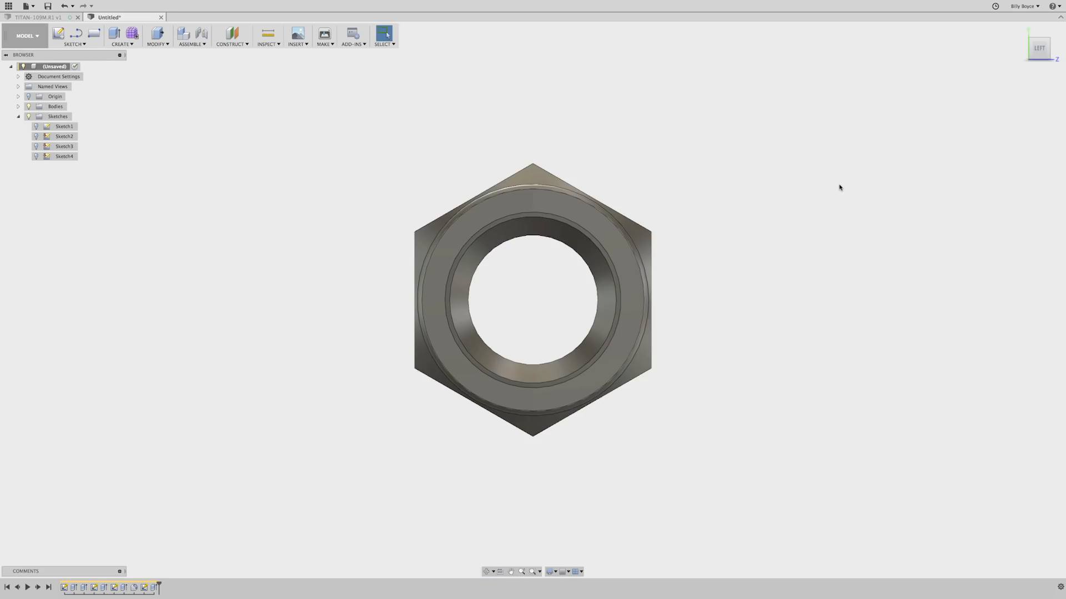
Step: Start a sketch on the raised ring's end face and draw a 2.15 in diameter circle centred on the bore
middle_click(838, 188)
middle_click(838, 188)
scroll(749, 228, "down", 3)
scroll(800, 148, "up", 2)
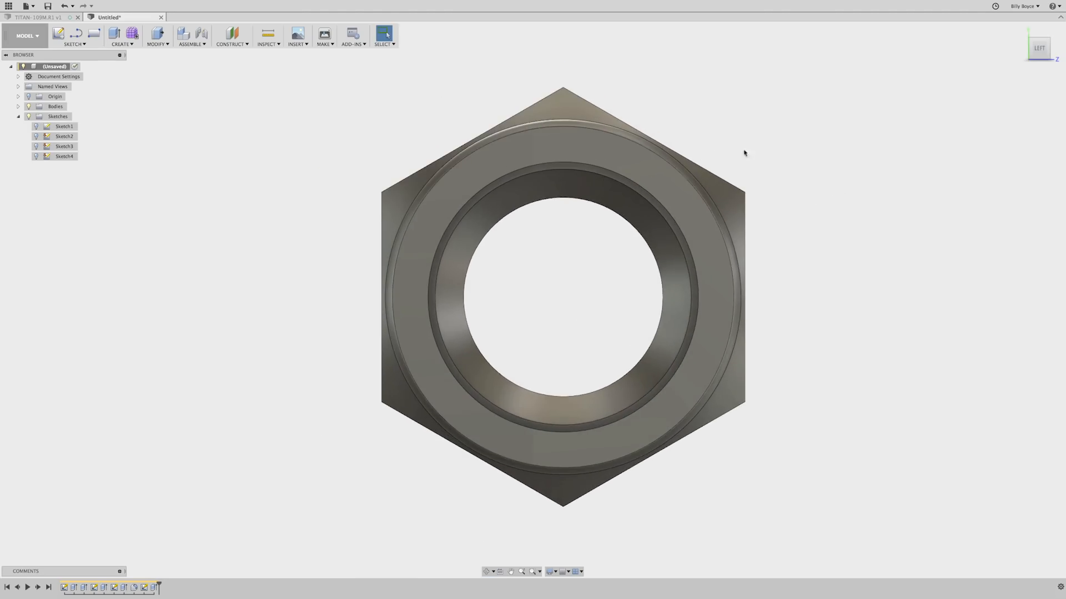
key("c")
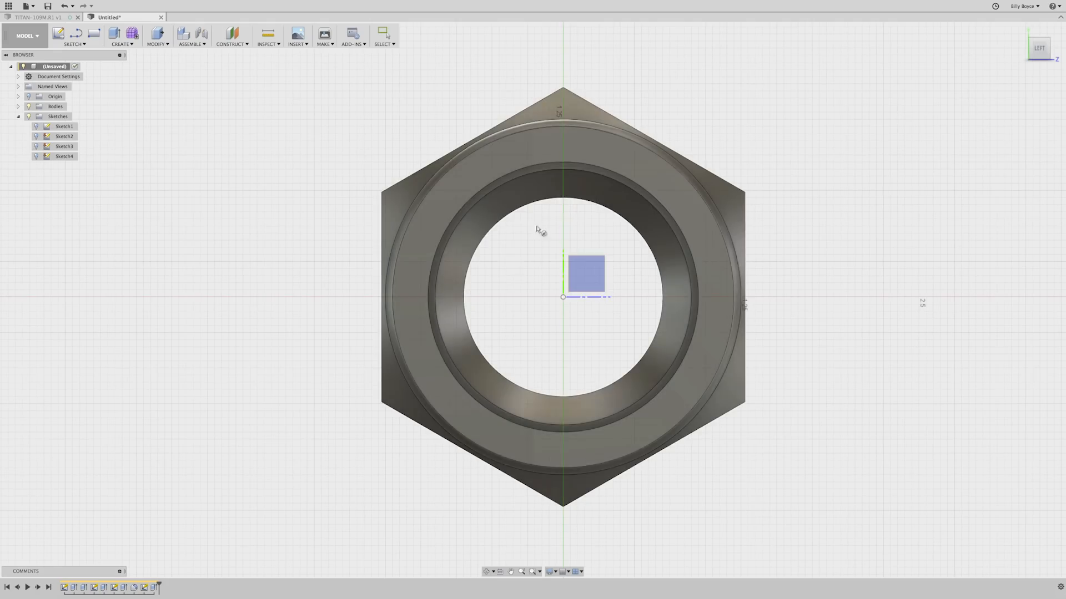
left_click(445, 203)
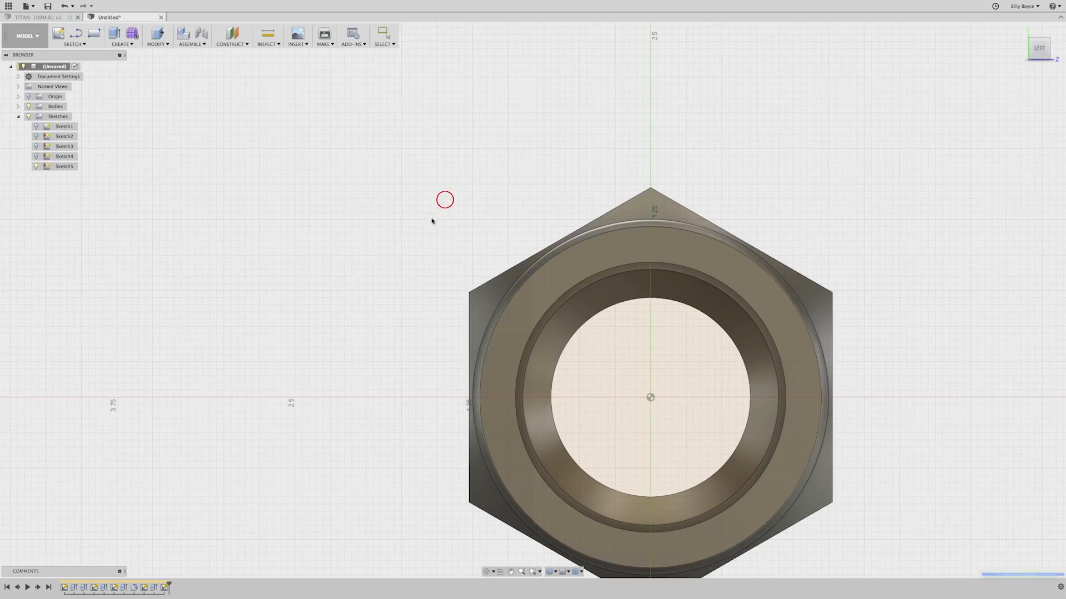
left_click(650, 397)
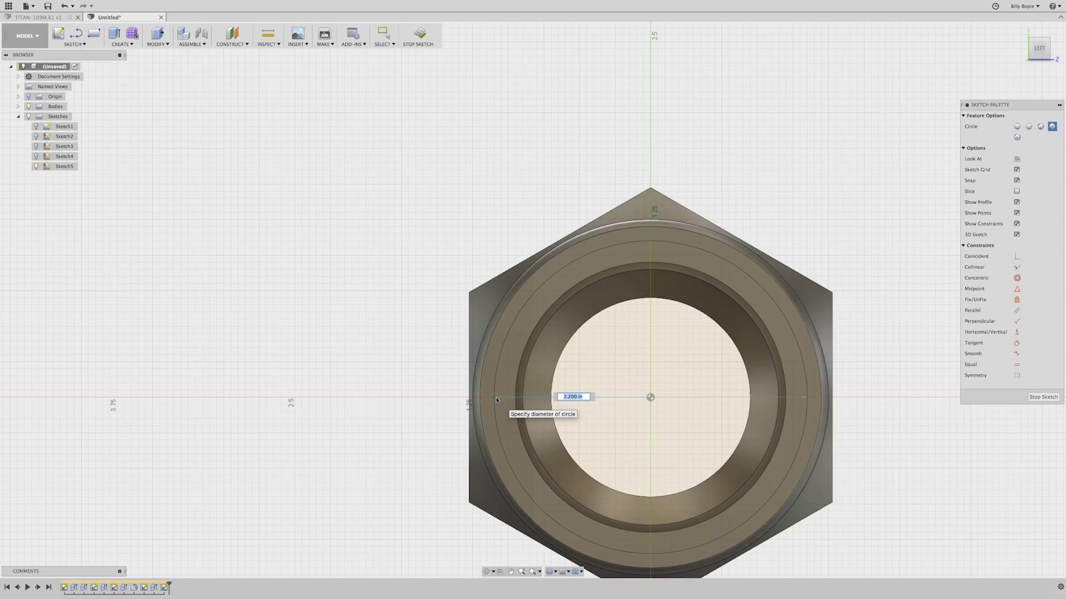
scroll(496, 399, "up", 1)
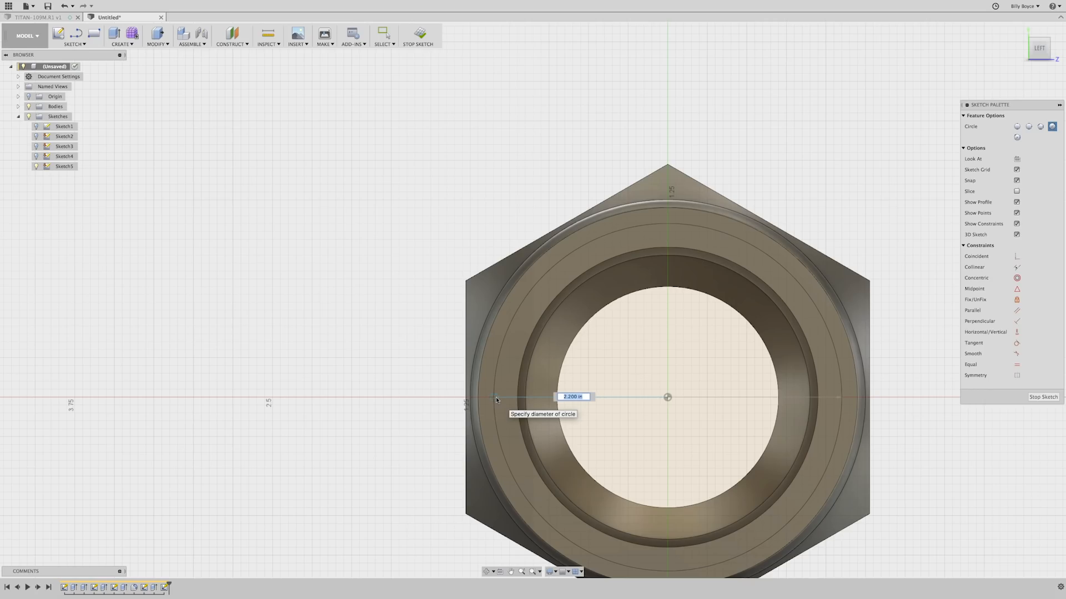
type("2.15")
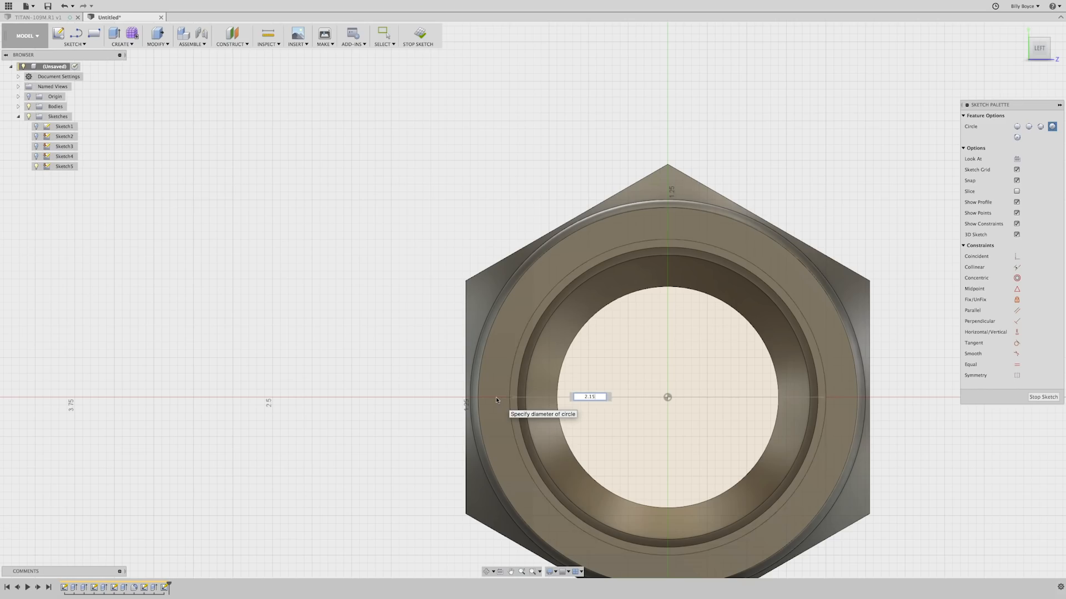
key("Tab")
key("Return")
scroll(616, 354, "down", 2)
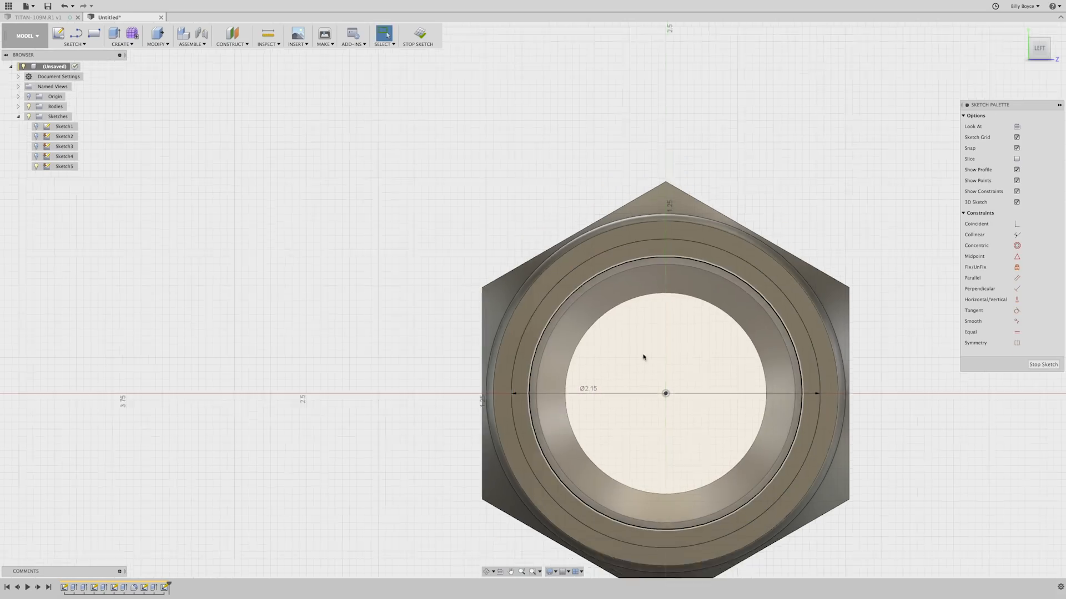
Step: Convert the 2.15 in circle on the ring's end face to construction geometry
scroll(697, 361, "up", 3)
scroll(477, 258, "down", 2)
scroll(707, 437, "up", 2)
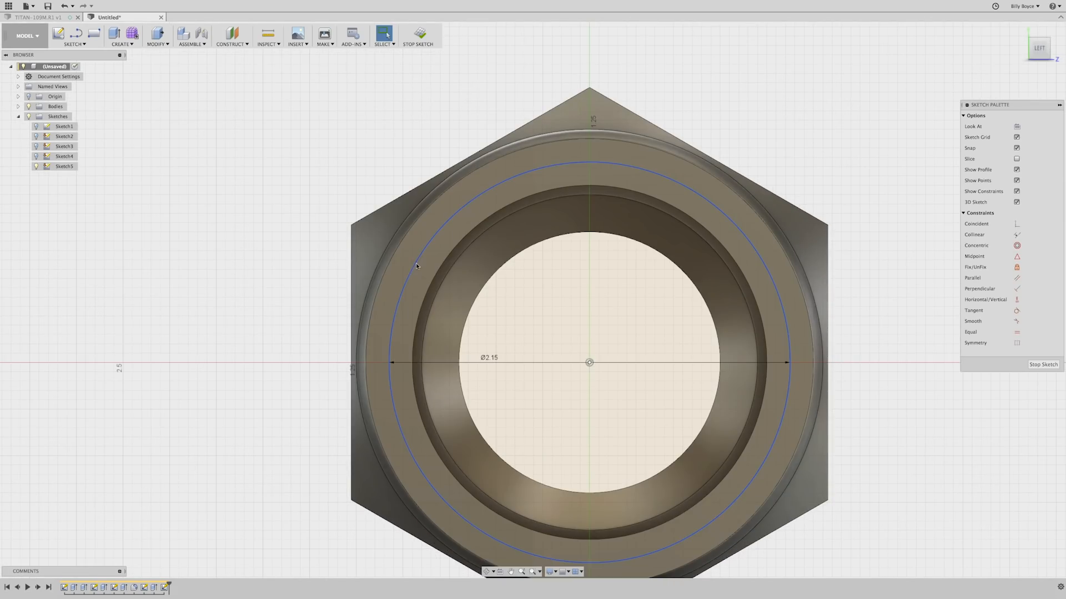
left_click(417, 265)
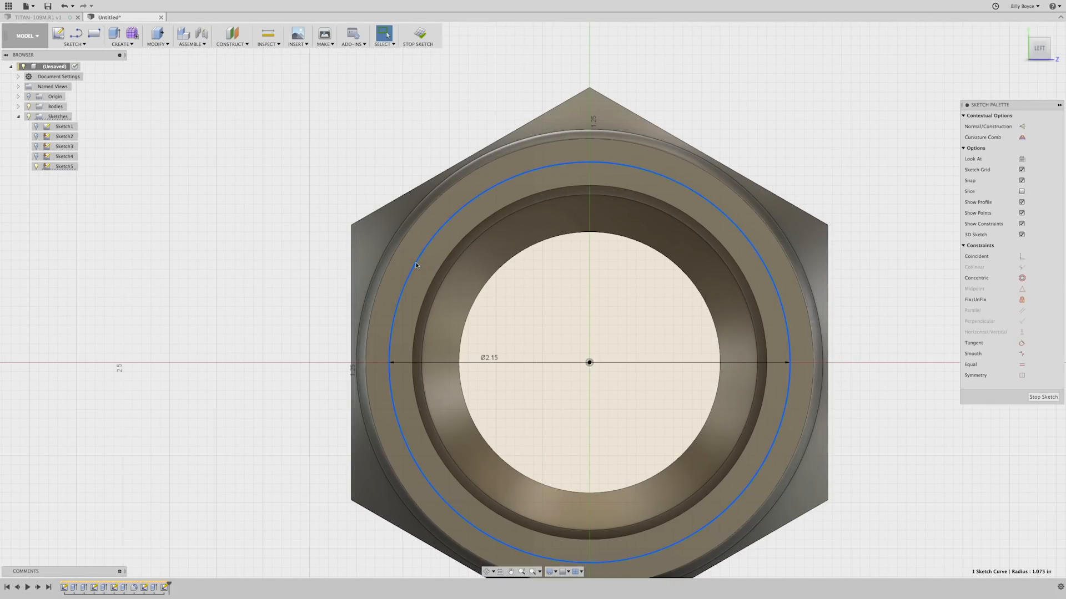
key("x")
left_click(261, 240)
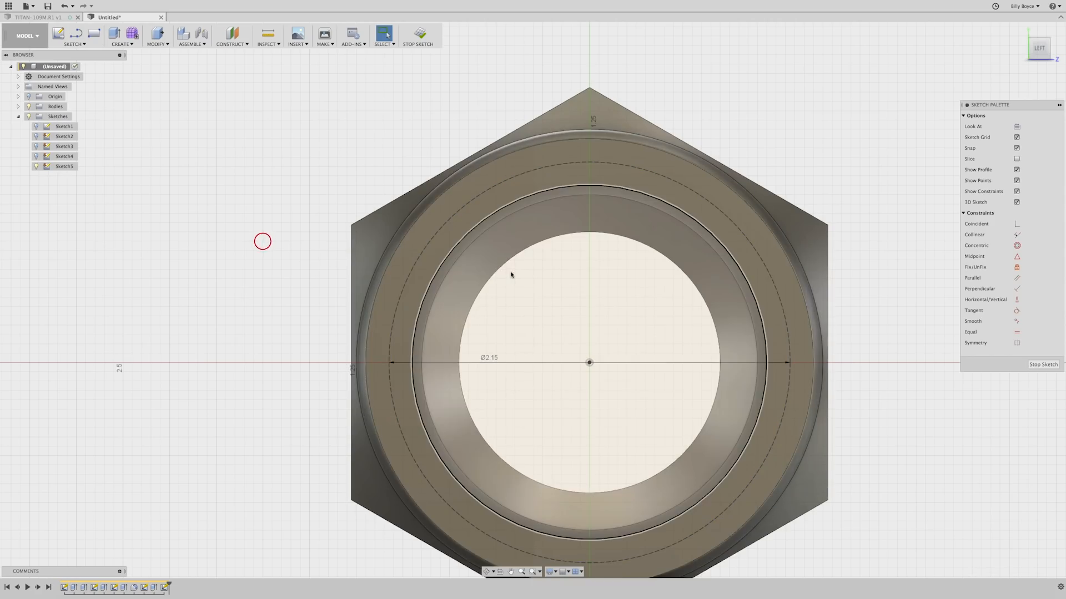
left_click(238, 152)
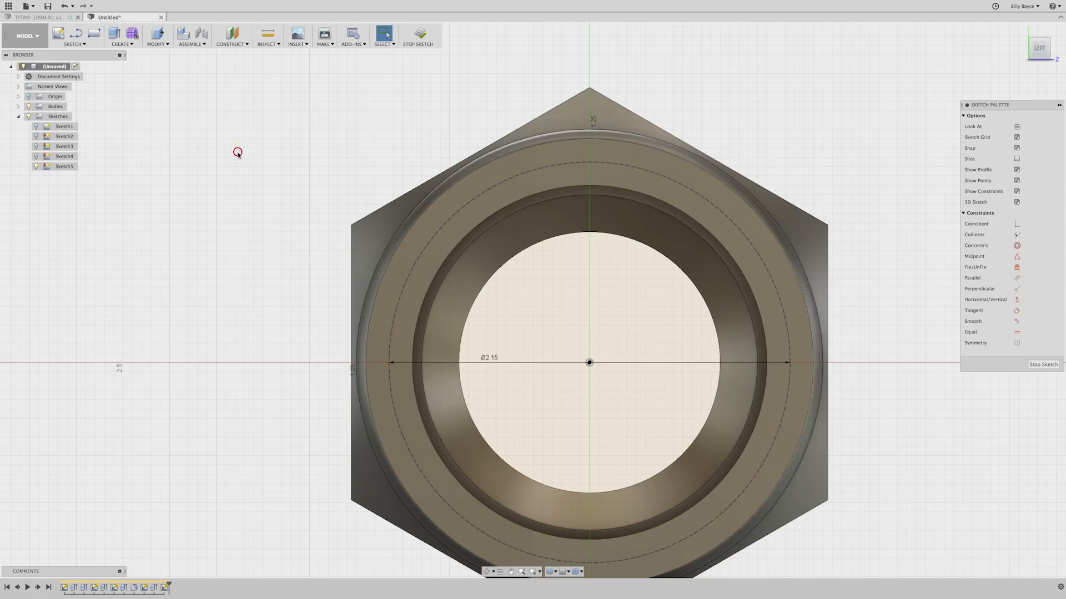
Step: Place a sketch point on the ring's end face and make it coincident with the 2.15 in construction circle
left_click(82, 44)
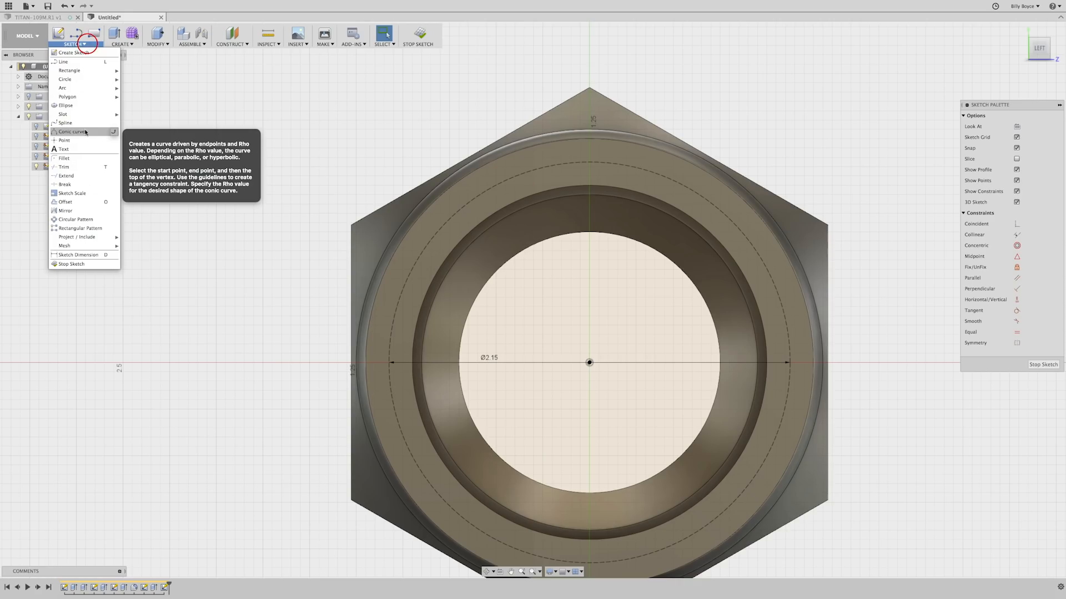
left_click(260, 122)
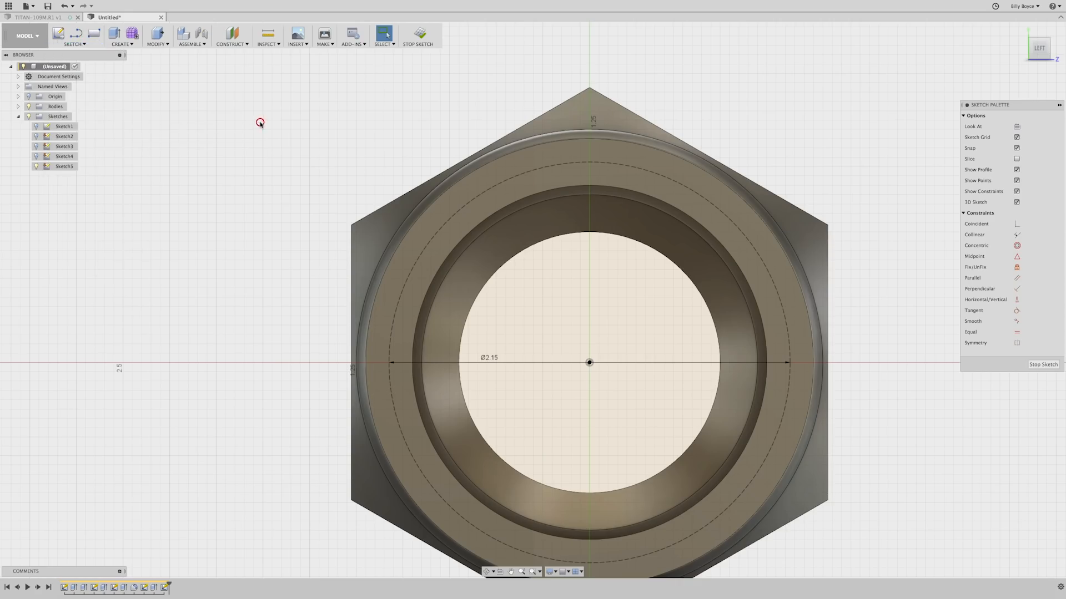
left_click(82, 44)
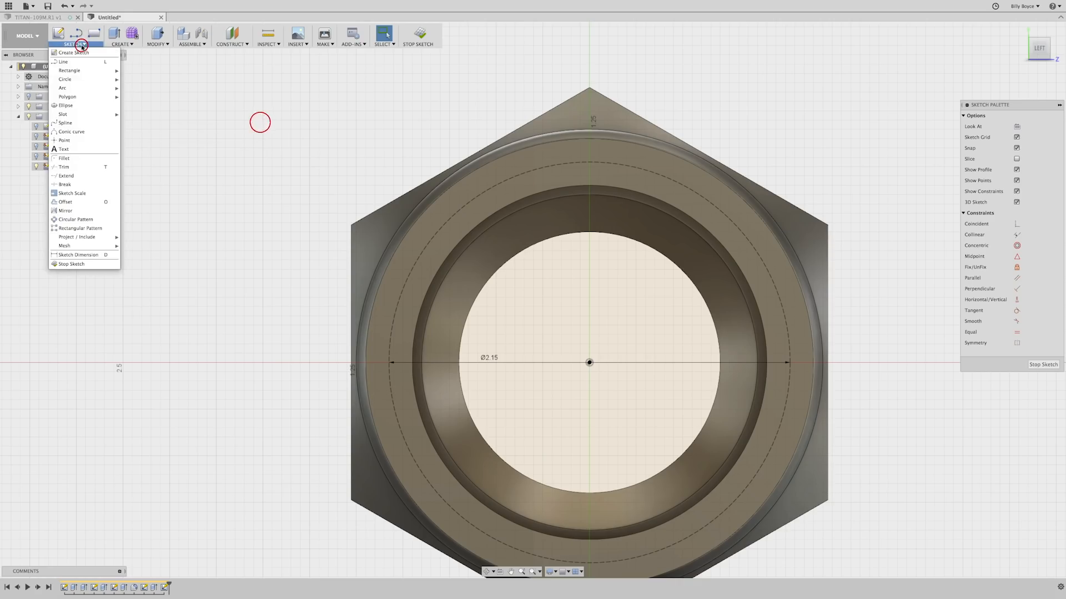
left_click(73, 141)
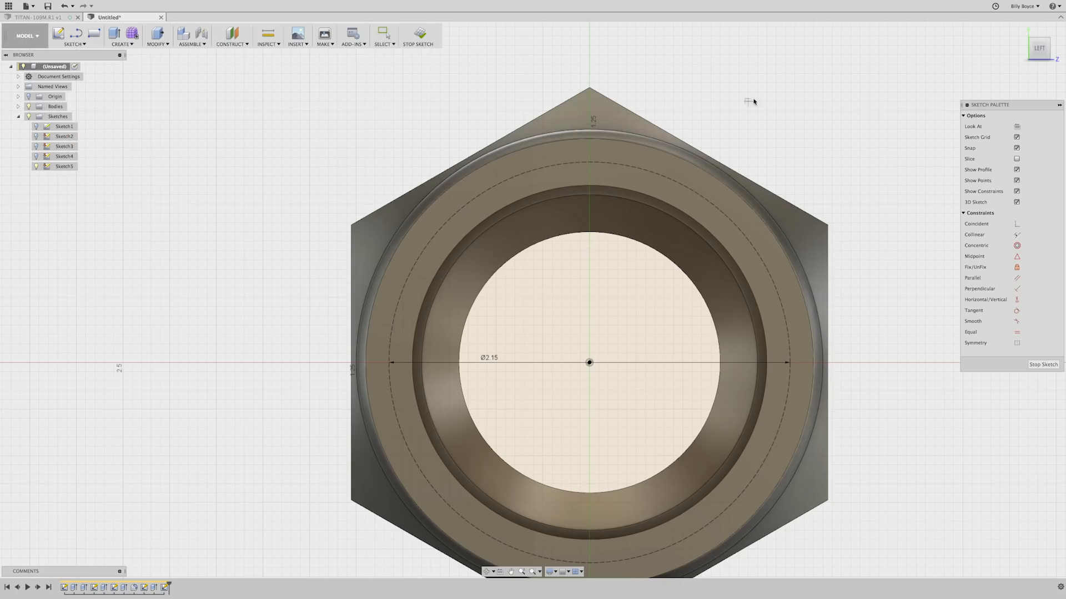
left_click(561, 252)
key("Escape")
left_click(1017, 224)
left_click(561, 251)
left_click(567, 164)
Step: Constrain the sketch point vertically in line with the centre of the bore
left_click(1018, 300)
left_click(541, 168)
left_click(589, 362)
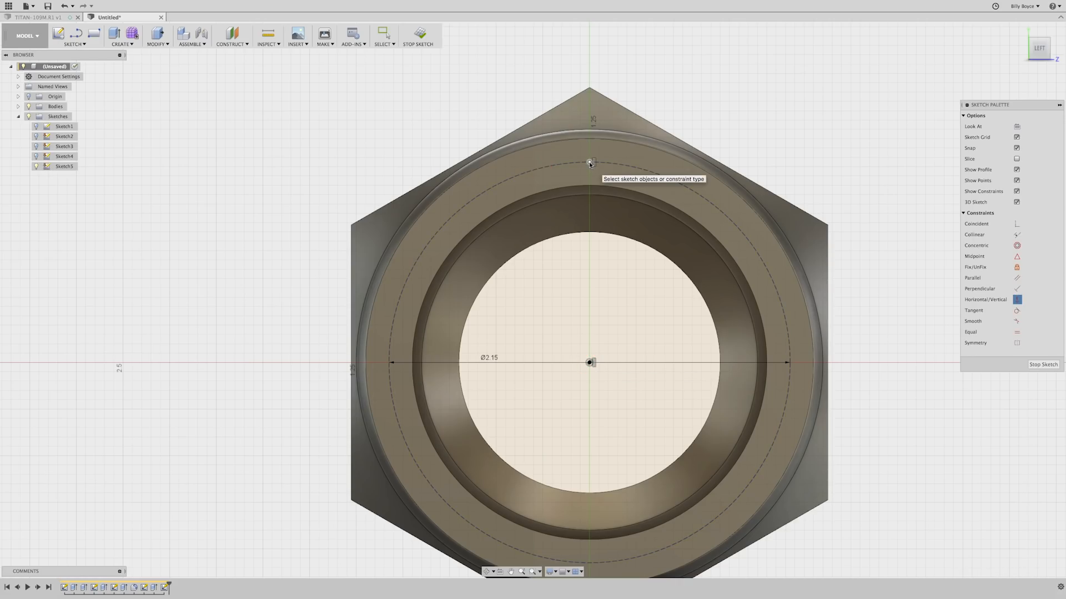
left_click(291, 105)
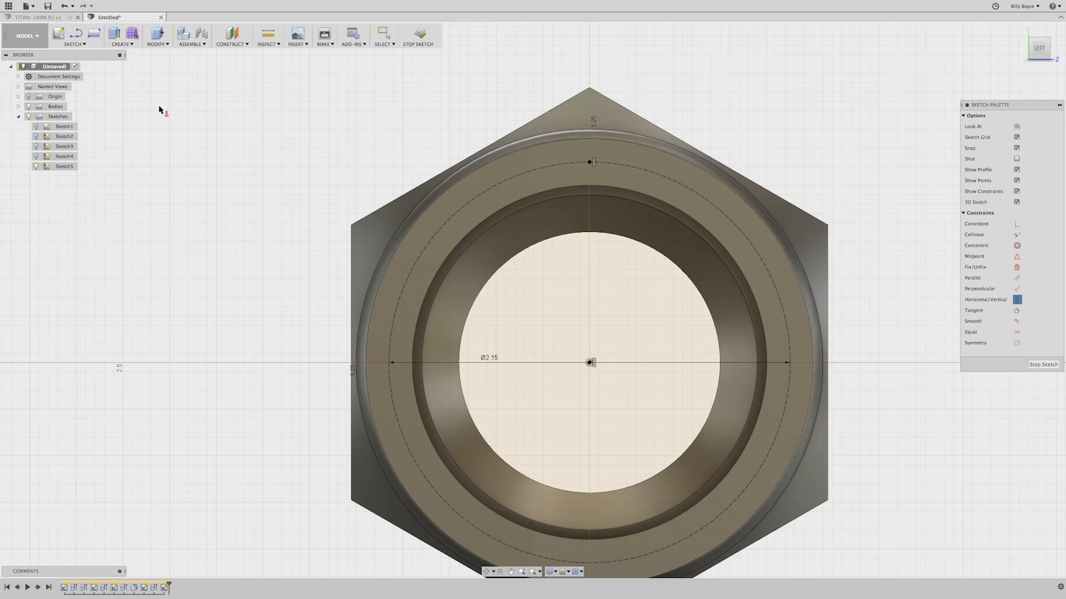
Step: Create a simple hole at the sketch point with a depth of 0.31 in and a diameter of 0.136 in
left_click(131, 44)
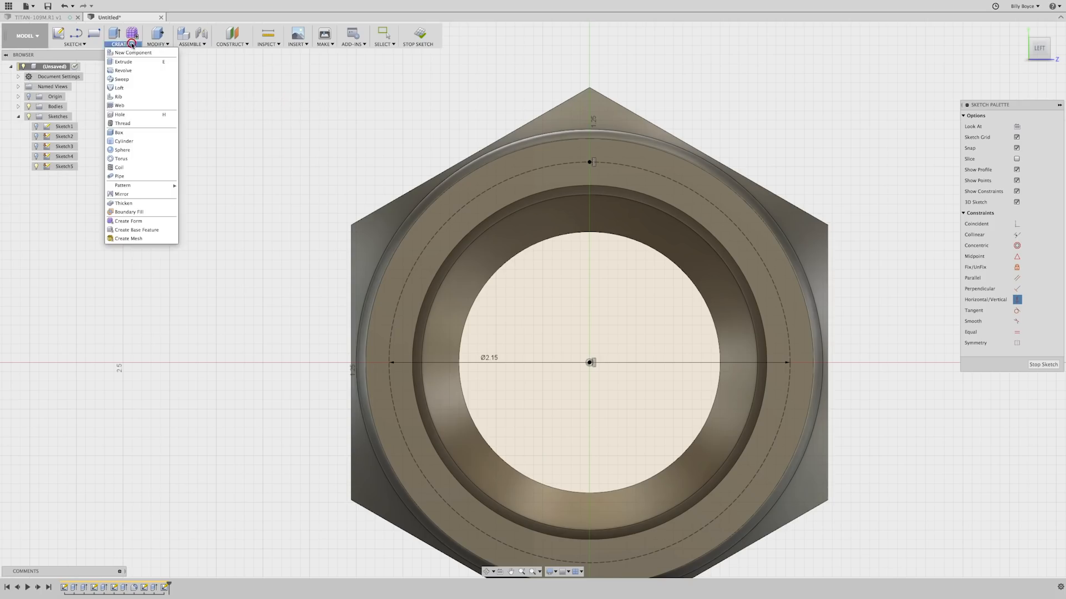
left_click(122, 114)
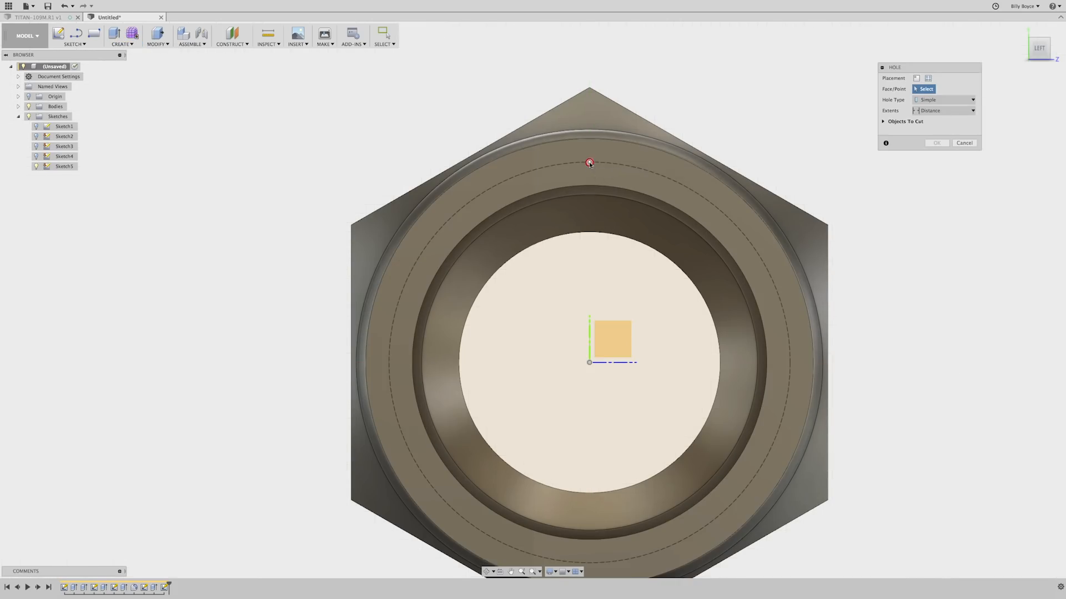
left_click(590, 163)
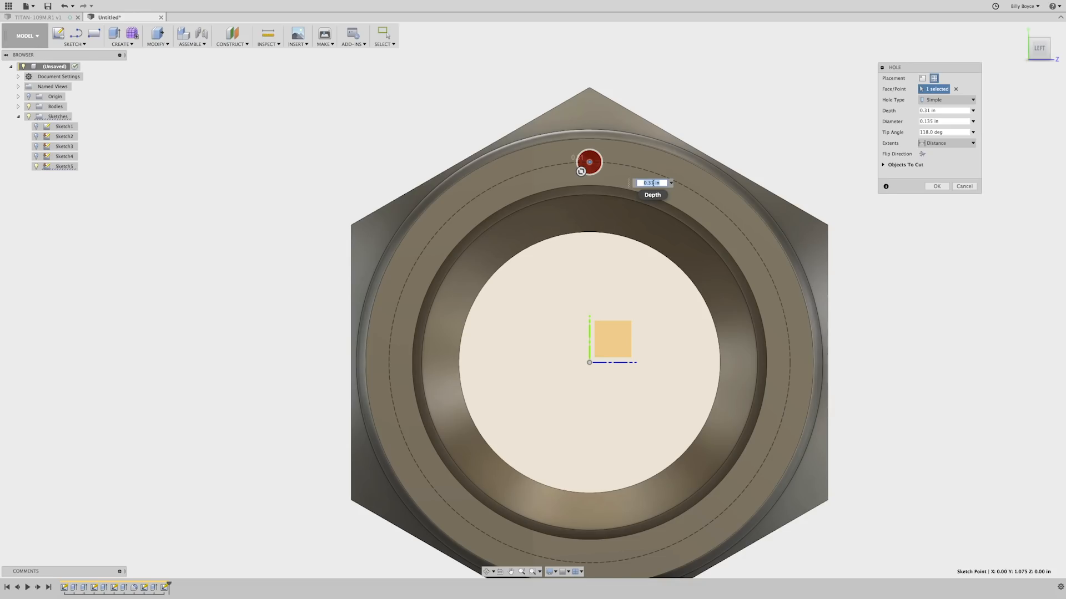
key("BackSpace")
type(".30")
key("Tab")
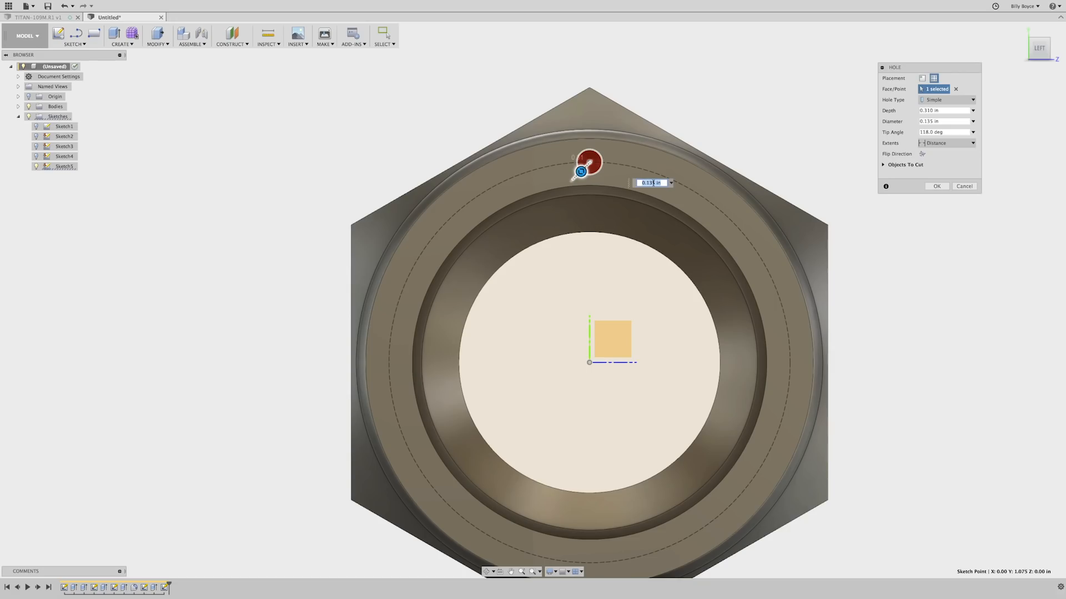
type(".1")
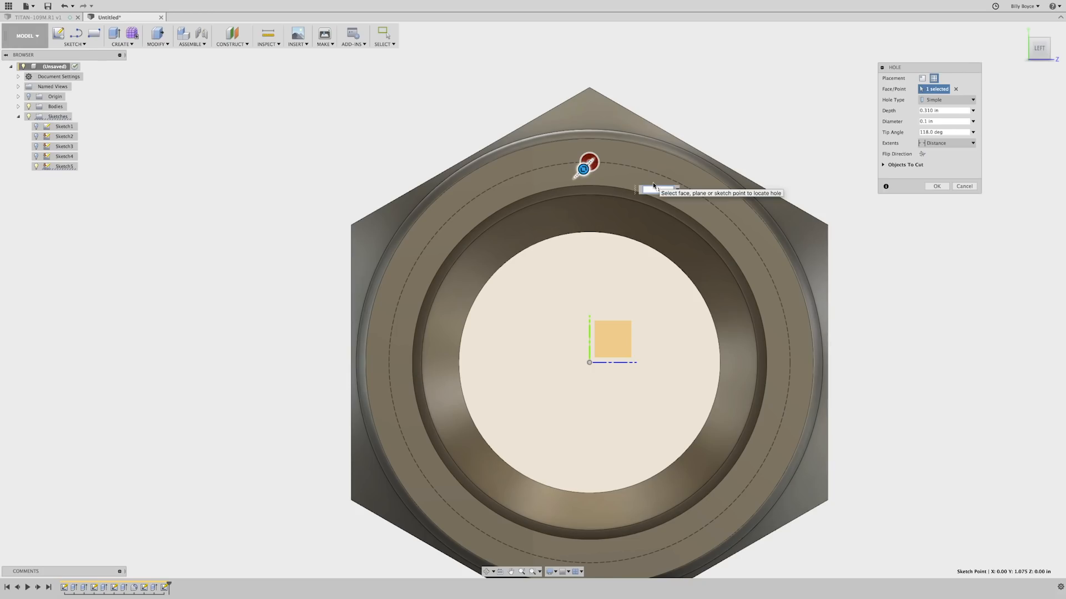
type("36")
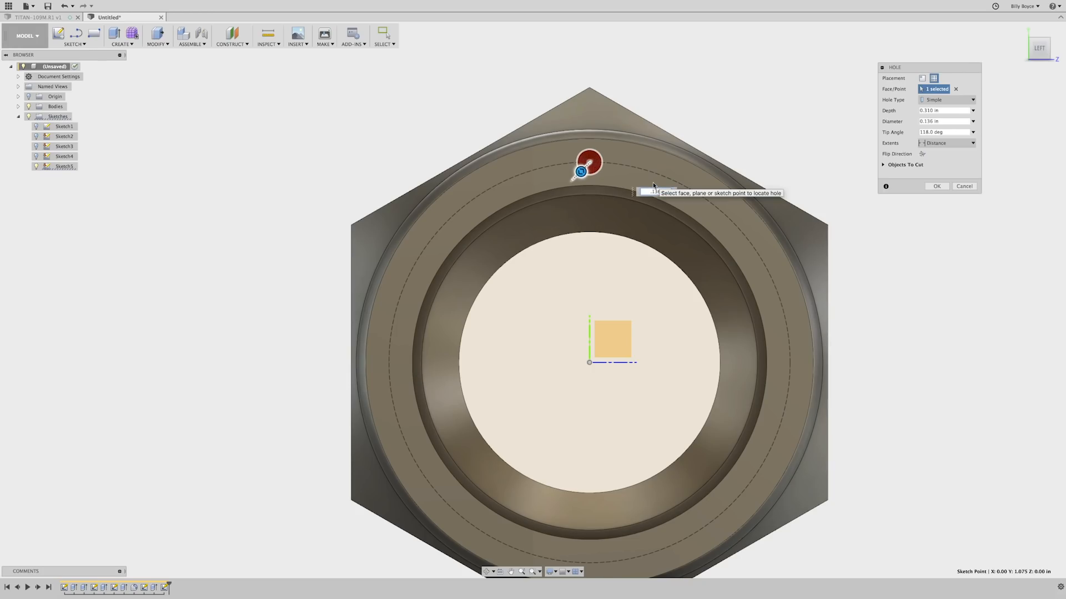
key("Return")
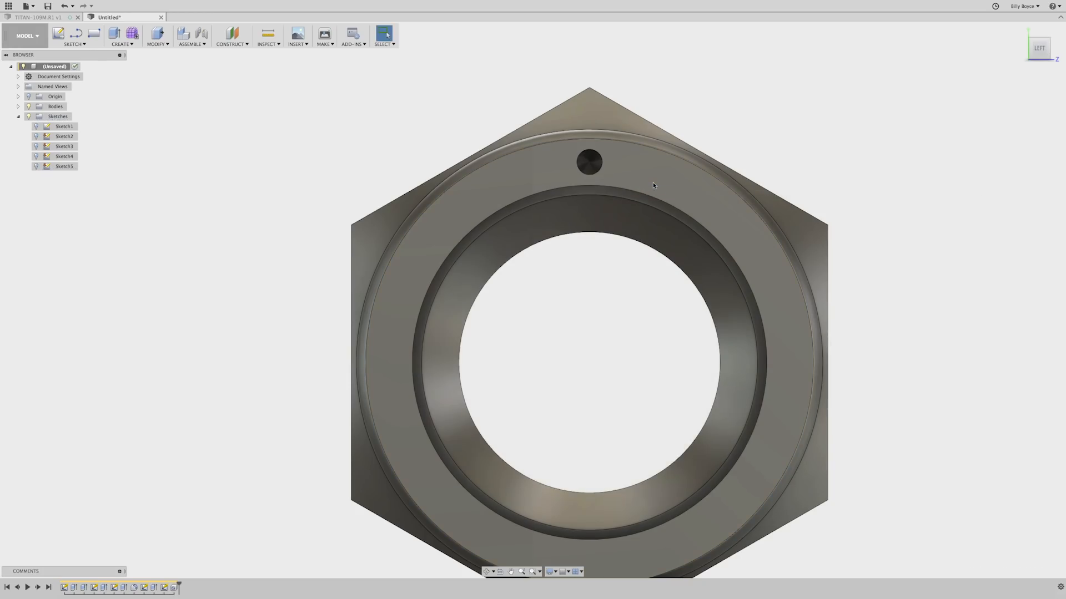
Step: Add a modeled 6-32 UNC thread to the small hole, limited to a length of 0.28 in instead of full length
left_click(119, 45)
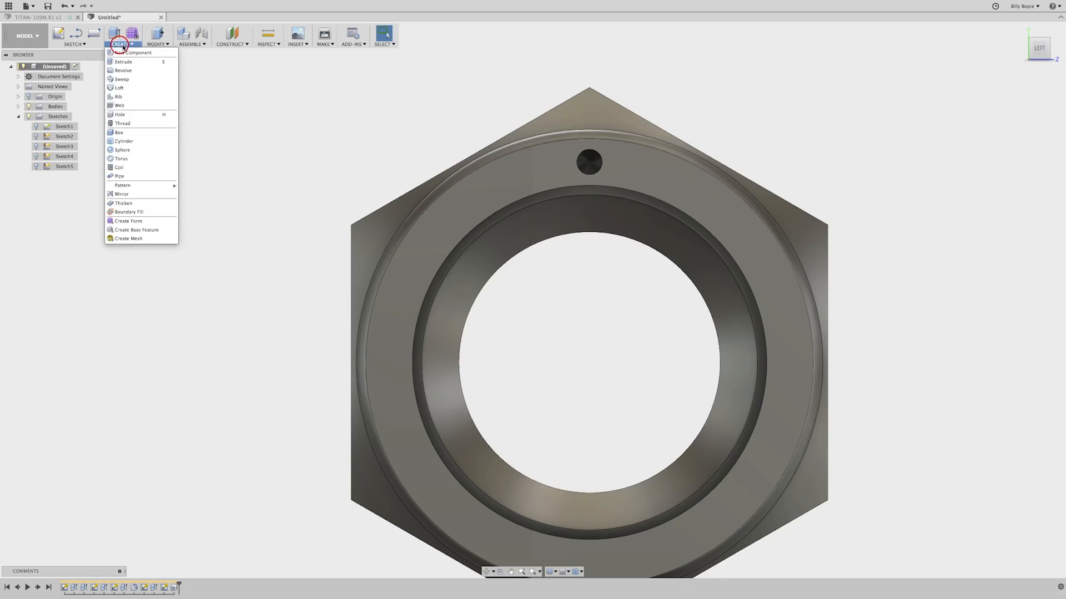
left_click(123, 124)
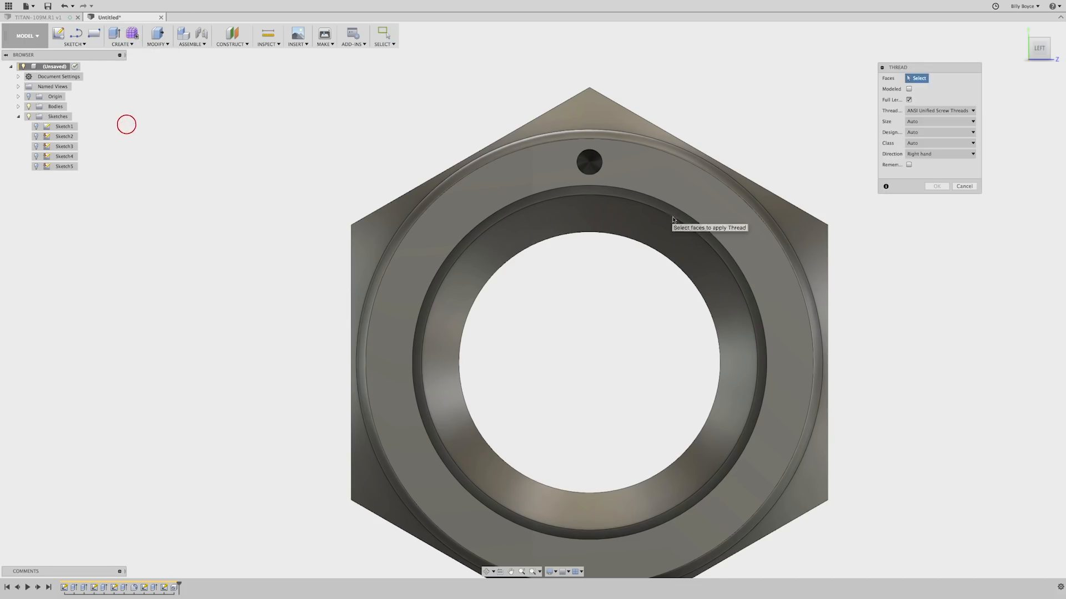
middle_click_drag(646, 181, 620, 263, "shift")
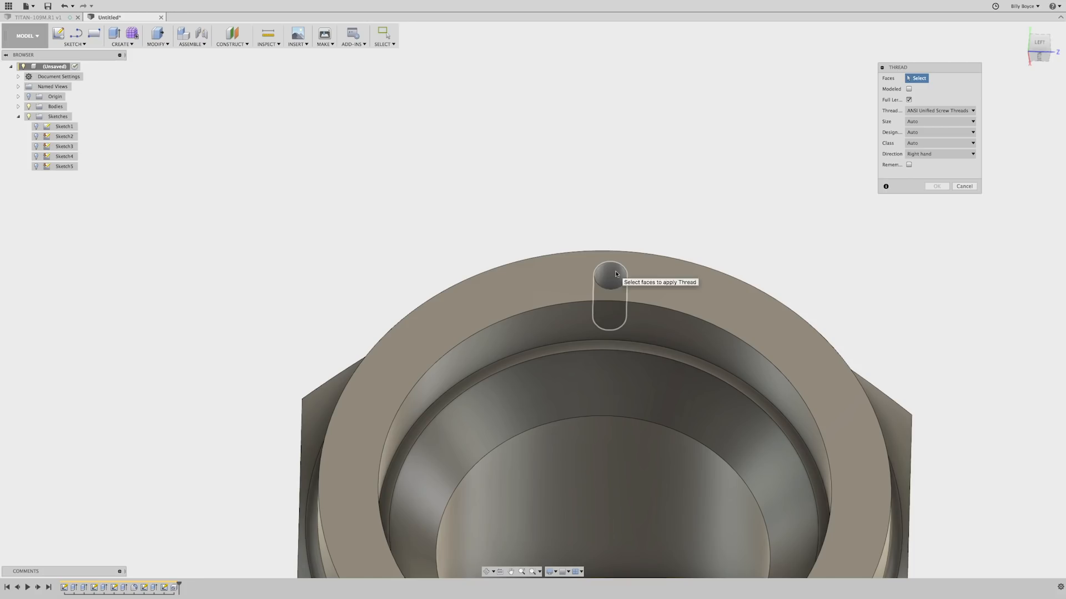
left_click(616, 274)
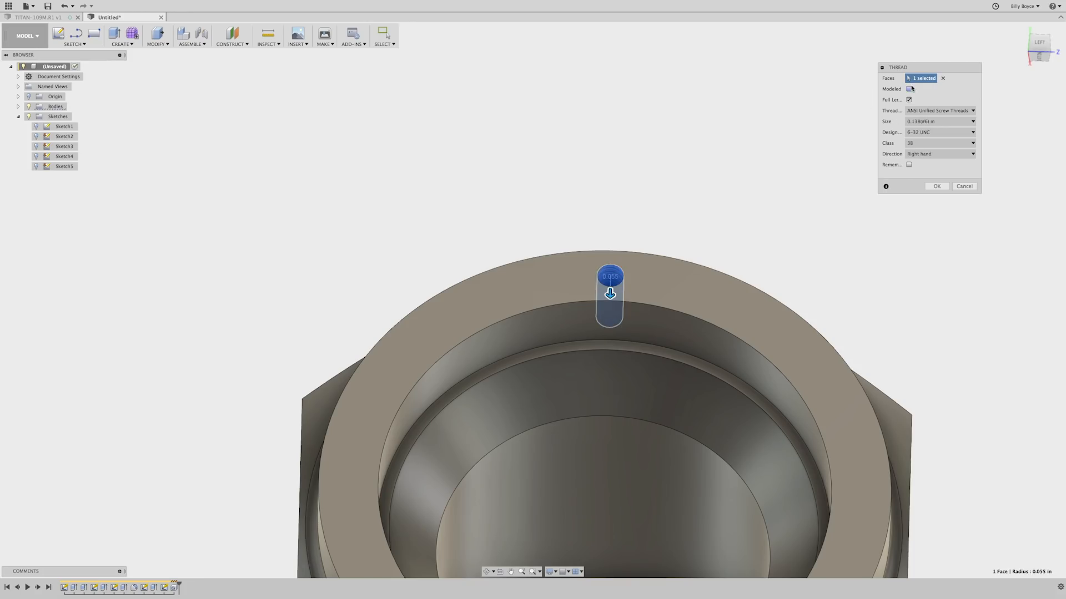
left_click(908, 90)
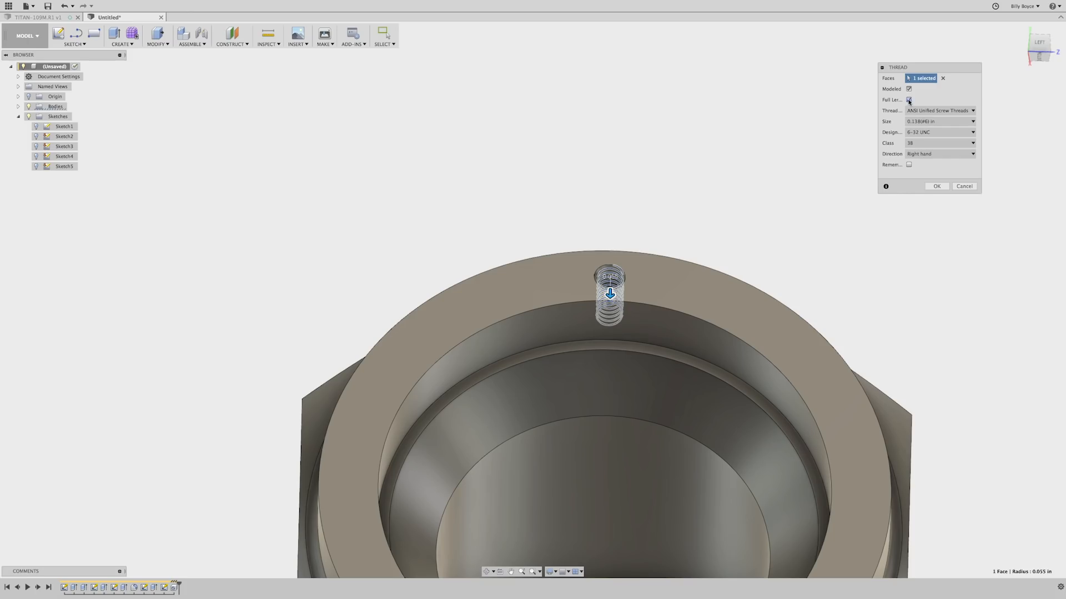
left_click(909, 100)
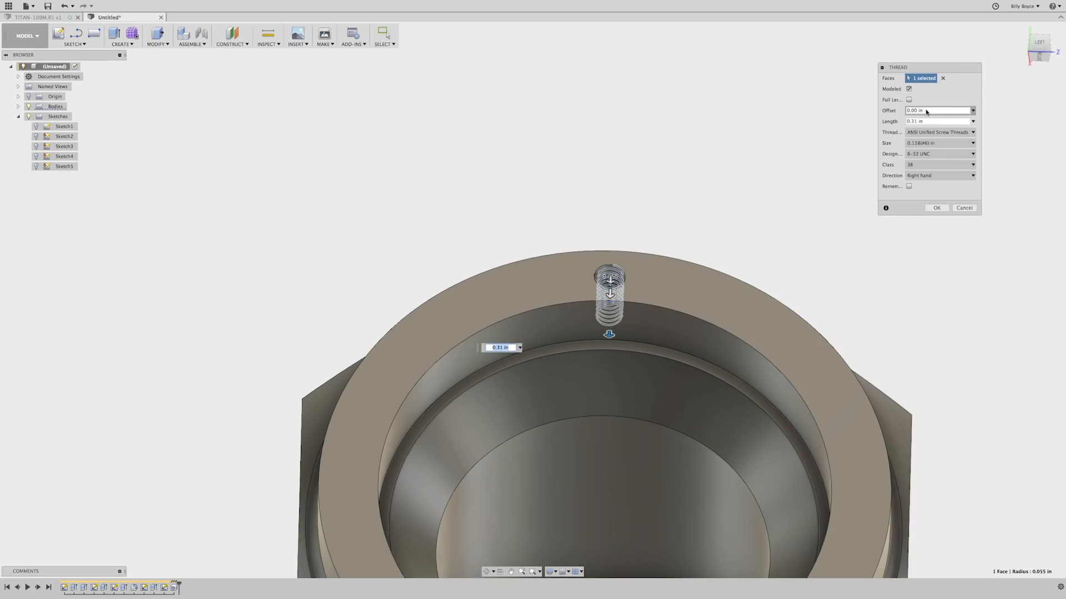
left_click(924, 121)
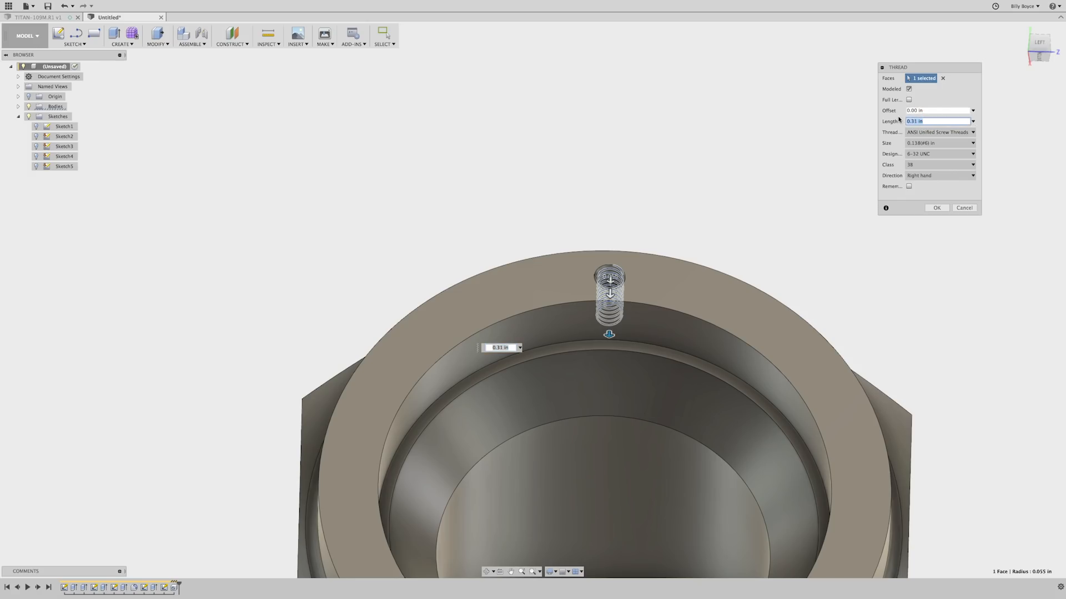
key("BackSpace")
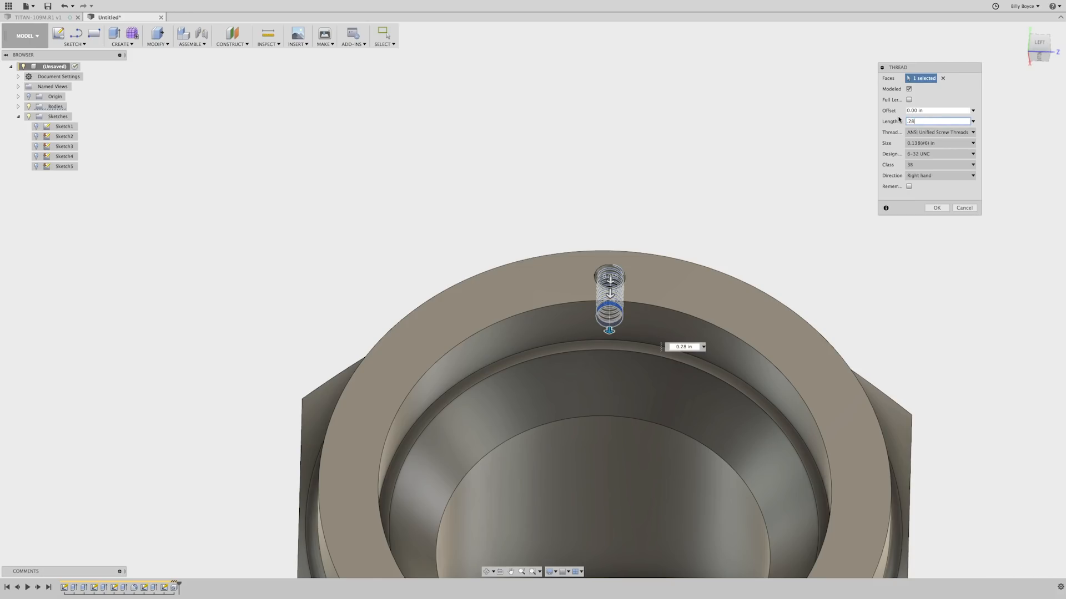
key("Return")
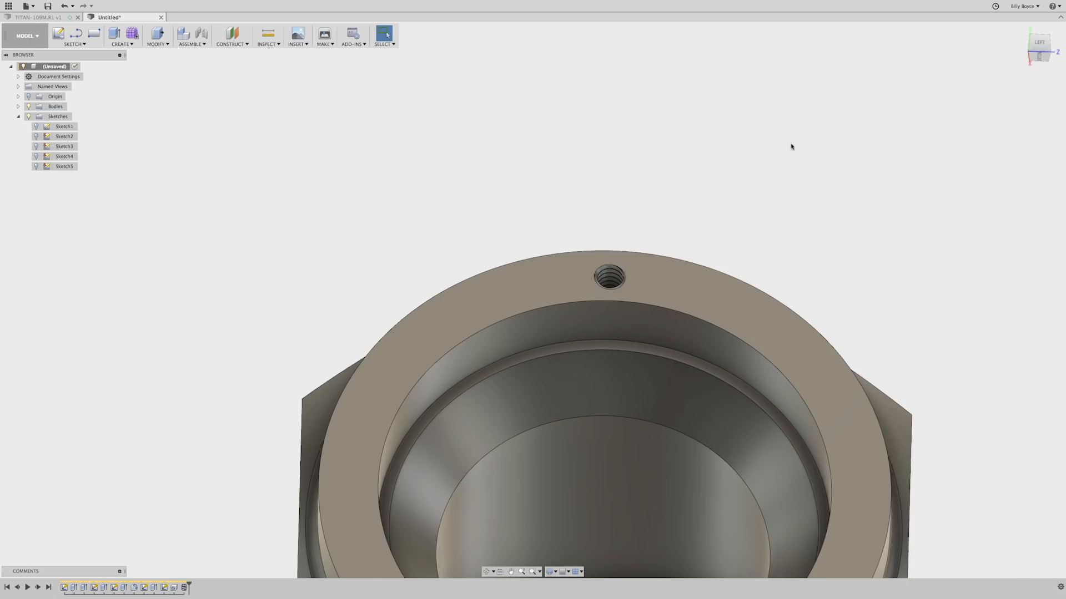
Step: Sketch a 0.145 in diameter circle on the ring's end face, centred on the threaded hole
scroll(638, 294, "up", 2)
scroll(628, 302, "up", 2)
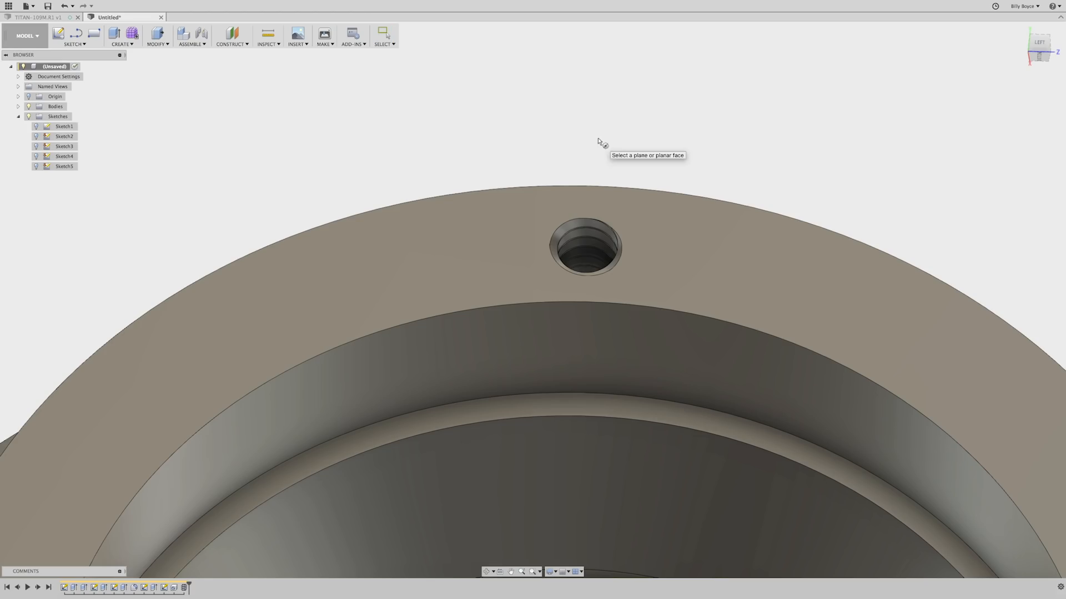
left_click(647, 271)
left_click(669, 245)
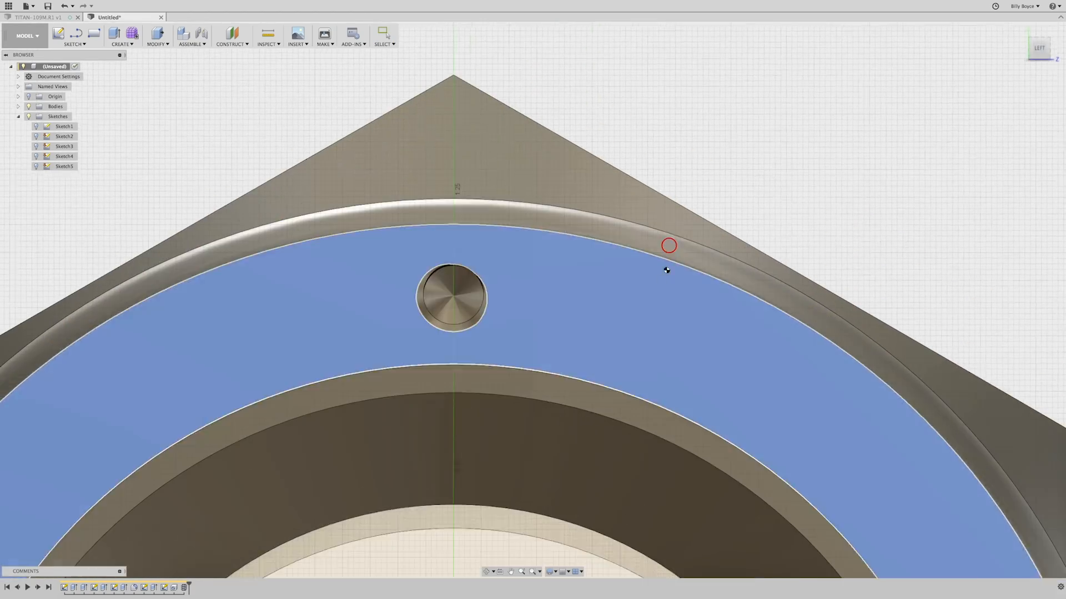
scroll(451, 305, "up", 4)
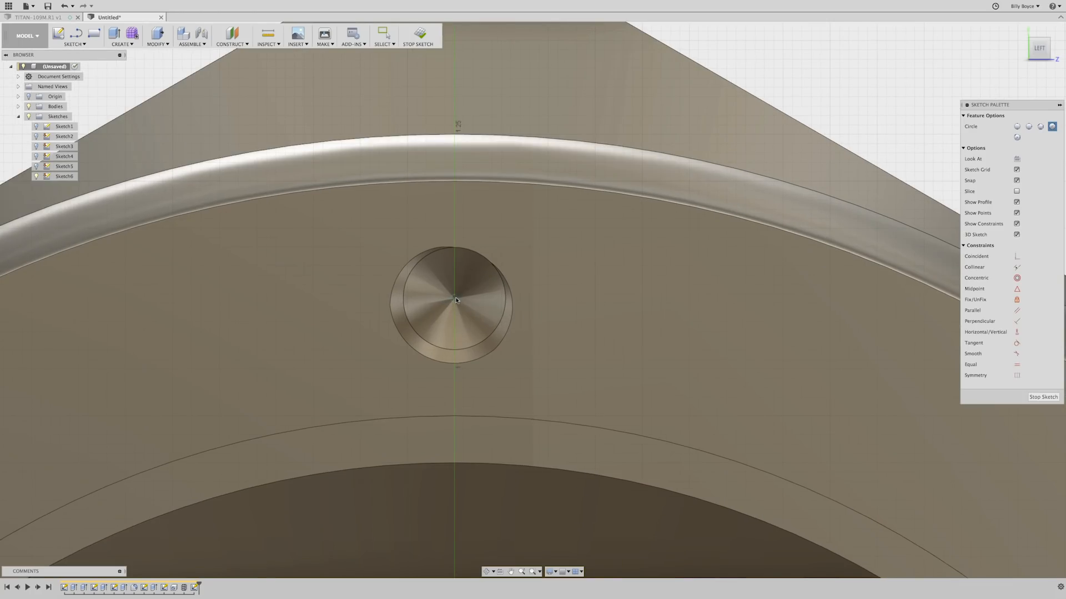
left_click(456, 298)
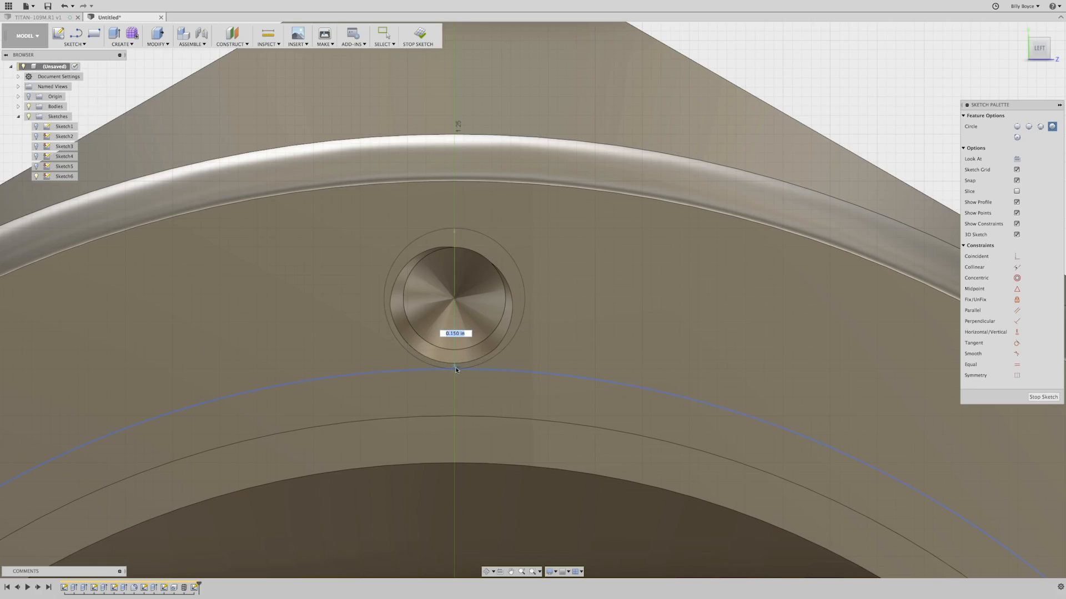
scroll(455, 370, "up", 3)
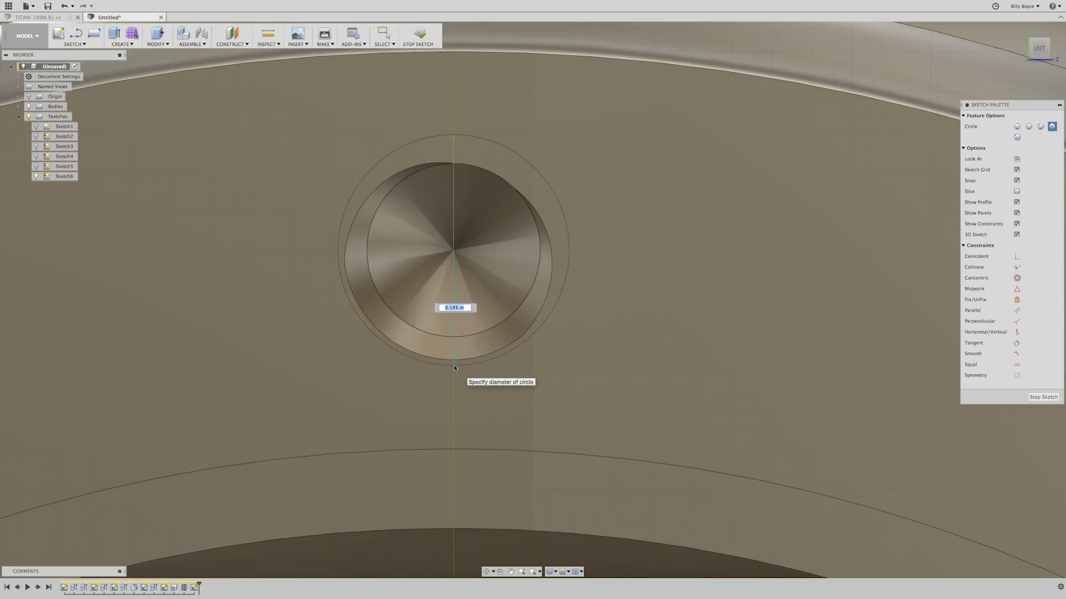
key("BackSpace")
type(".1")
key("Tab")
key("Return")
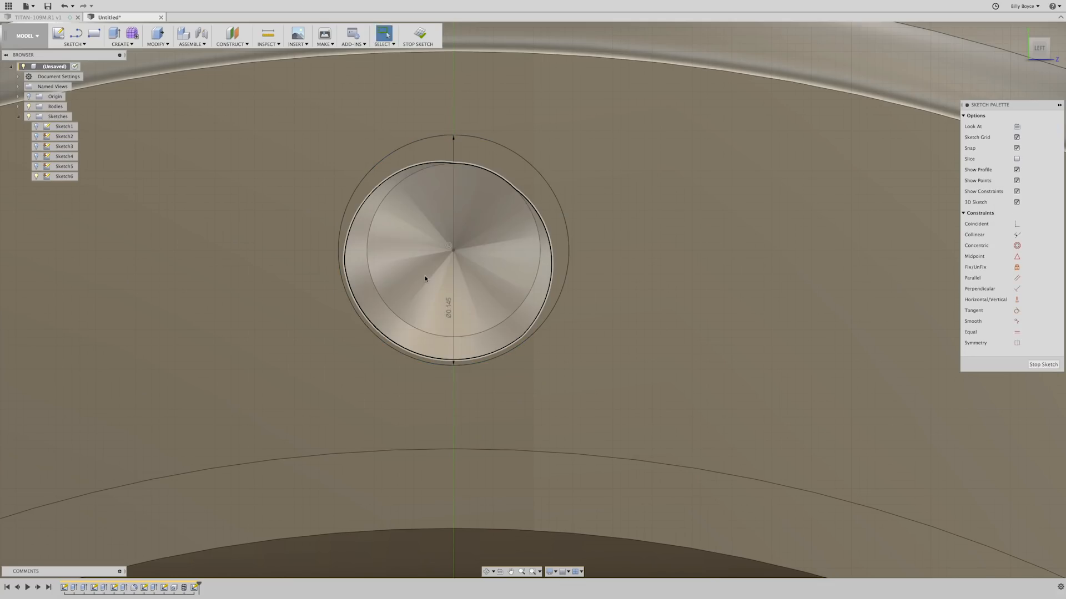
Step: Extrude both profiles inside the new circle as a cut of -0.1 in with a negative taper angle to countersink the threaded hole
left_click(425, 277)
right_click(424, 277)
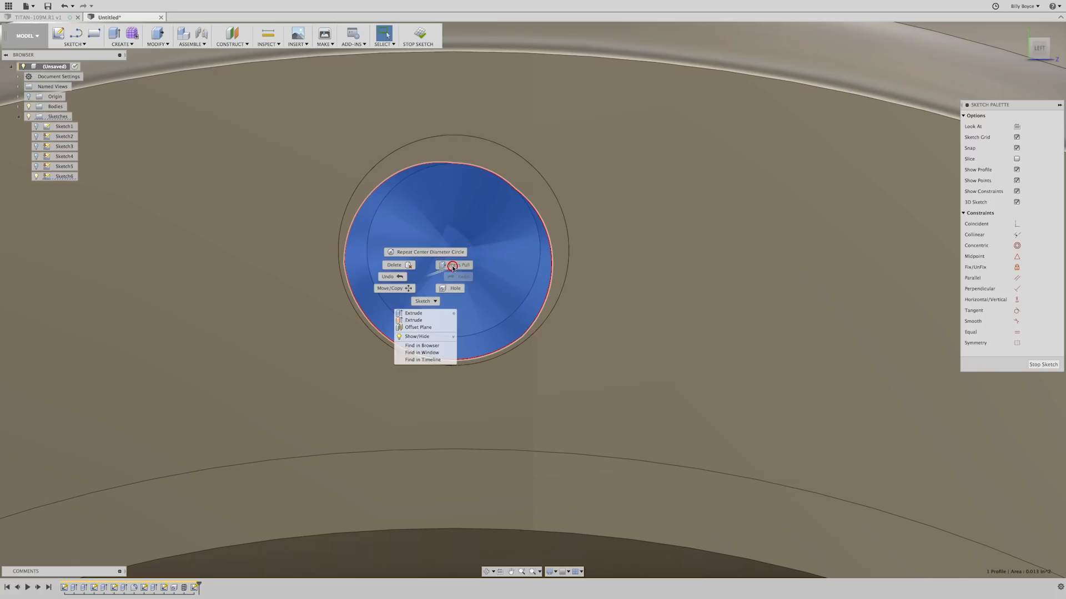
left_click(452, 267)
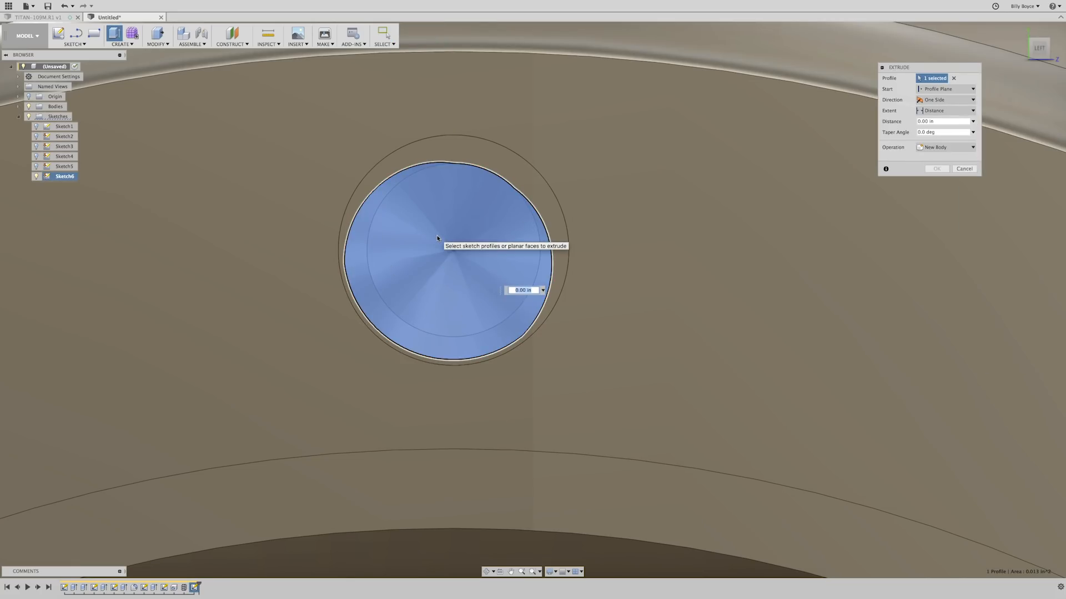
left_click(467, 146)
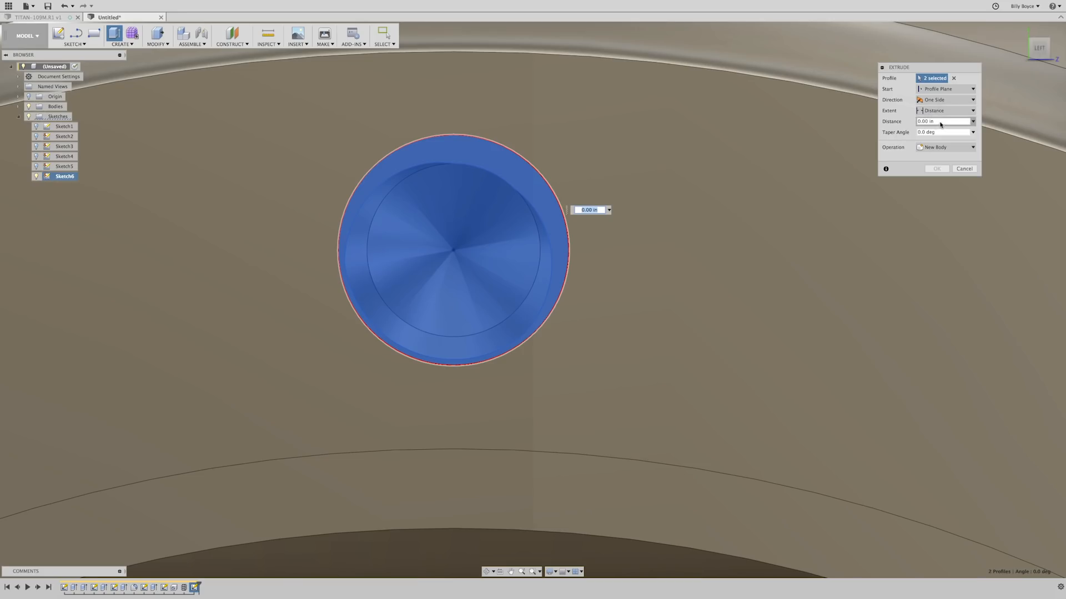
left_click_drag(940, 122, 915, 122)
type("-.1")
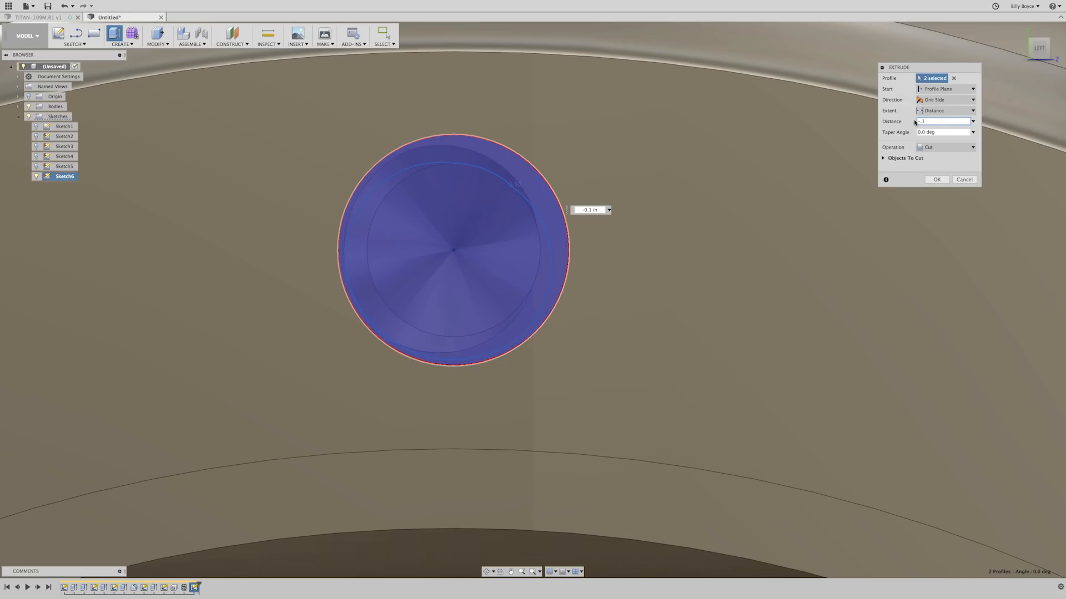
key("Tab")
type("-")
key("Return")
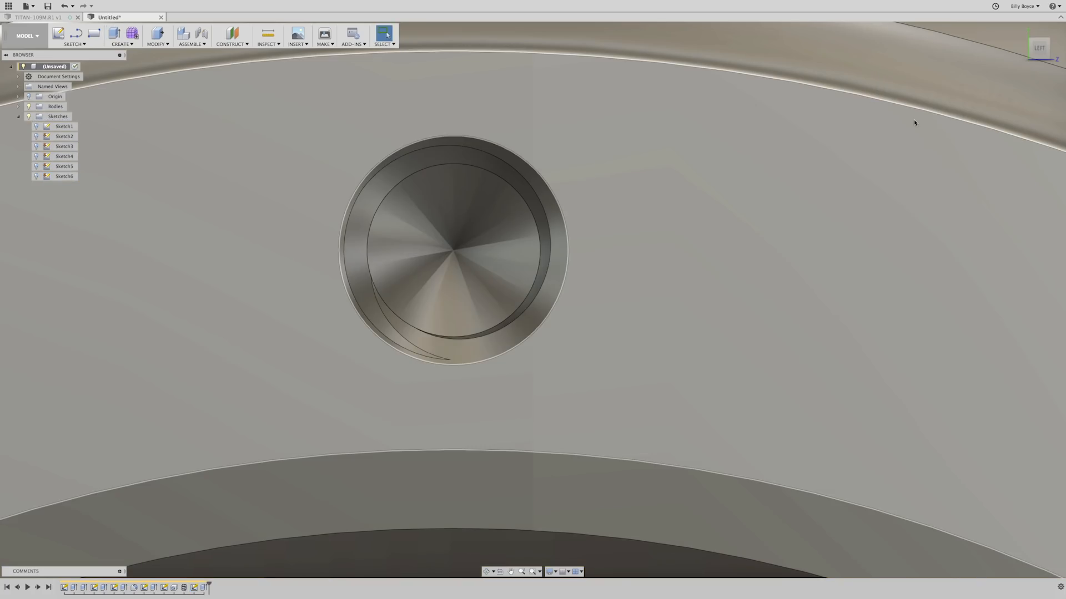
Step: Examine the countersink and modeled thread of the small hole on the ring's end face
middle_click_drag(914, 119, 761, 162, "shift")
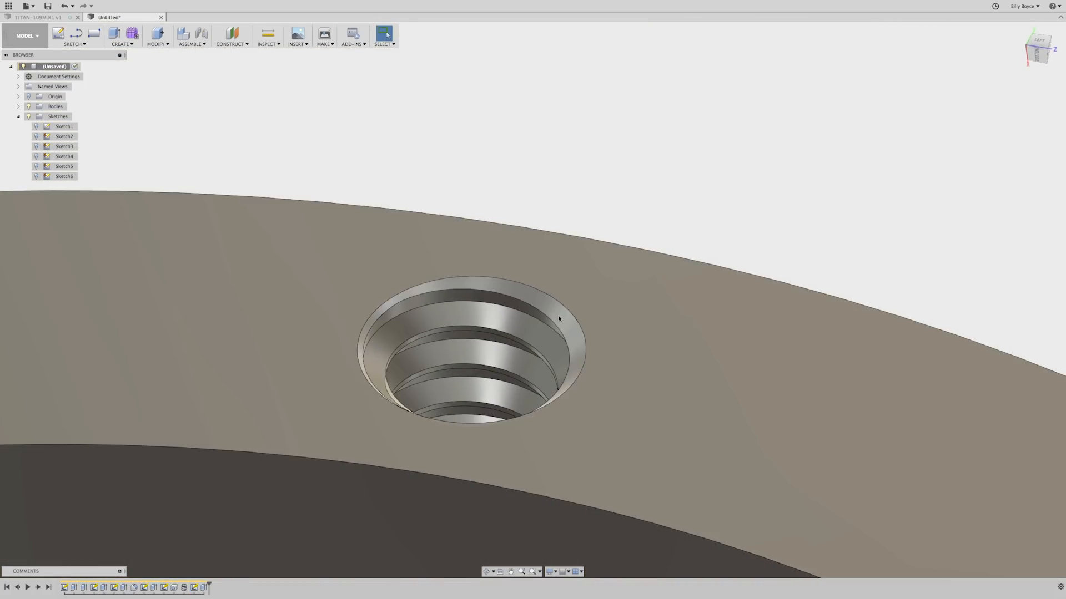
left_click(559, 311)
scroll(700, 354, "down", 3)
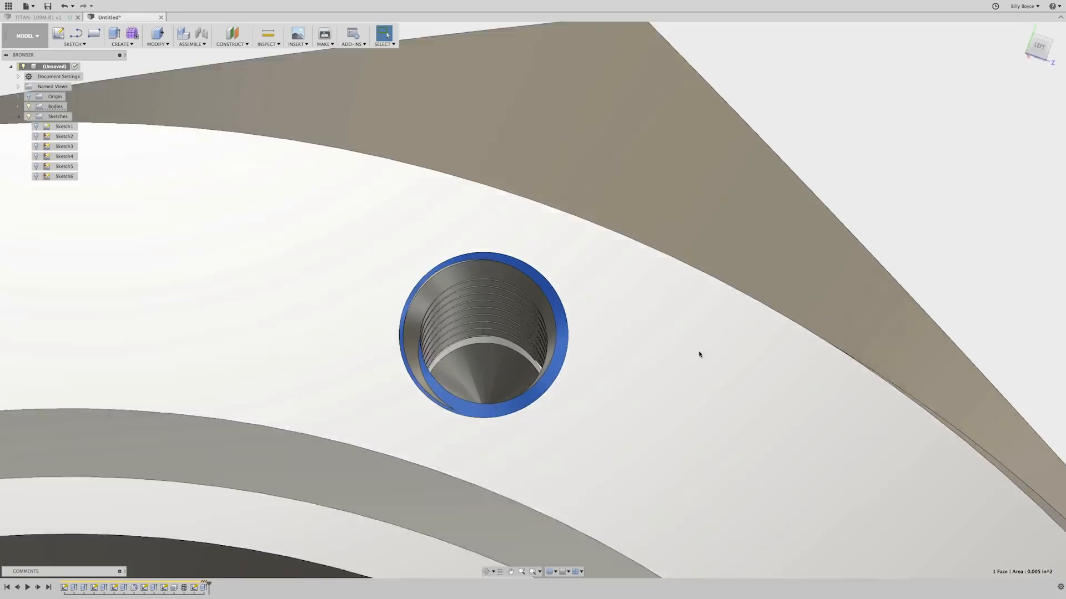
scroll(699, 354, "down", 5)
left_click(774, 185)
scroll(770, 187, "down", 6)
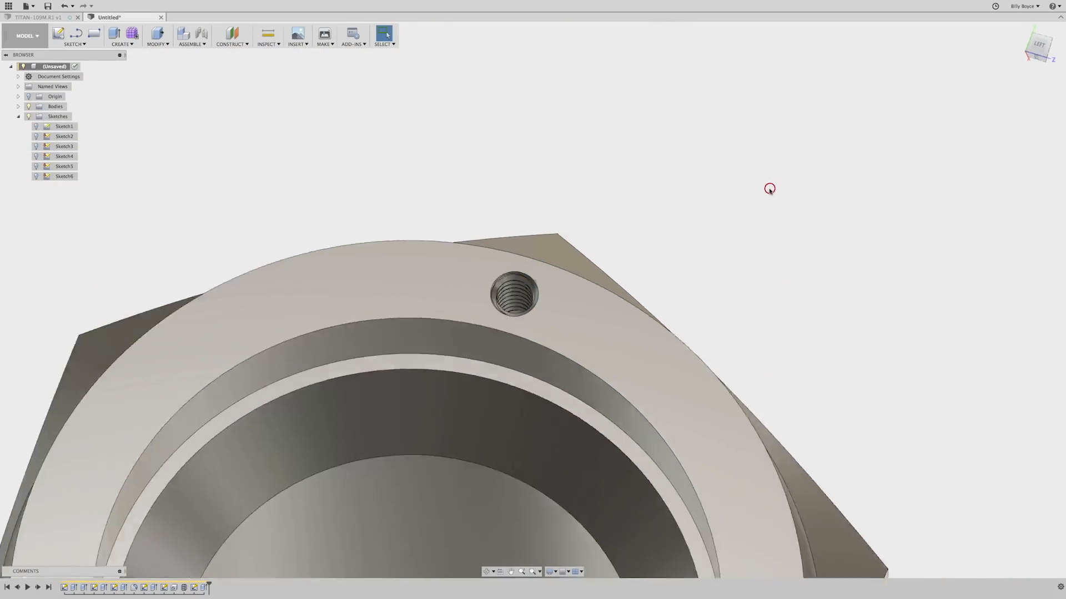
middle_click_drag(688, 194, 680, 197, "shift")
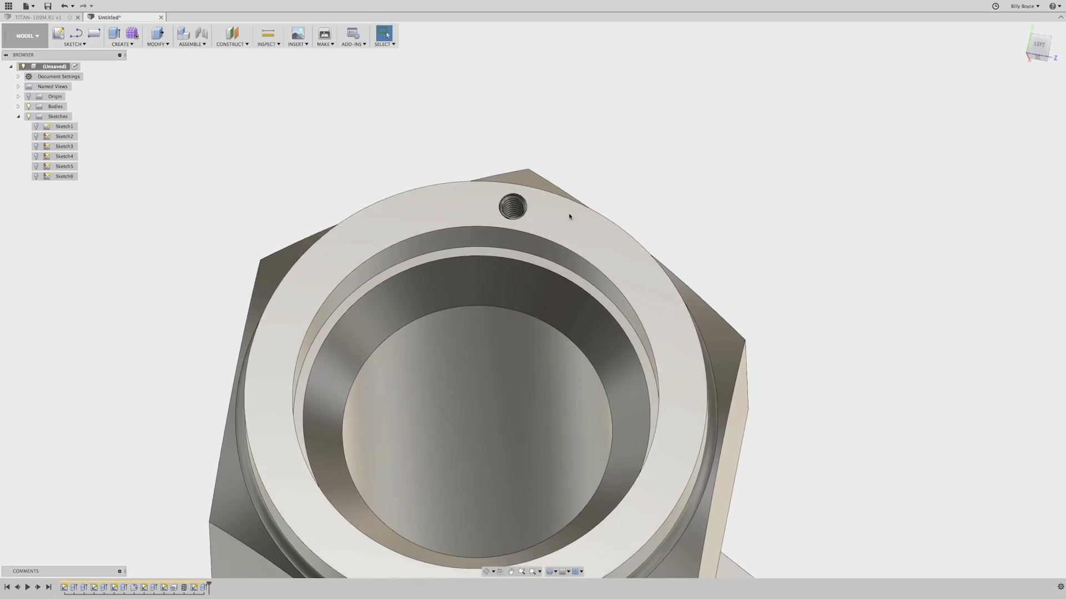
Step: Start a circular pattern of features and select the hole, its thread and the countersink cut as objects
scroll(568, 217, "up", 3)
middle_click_drag(190, 133, 174, 119)
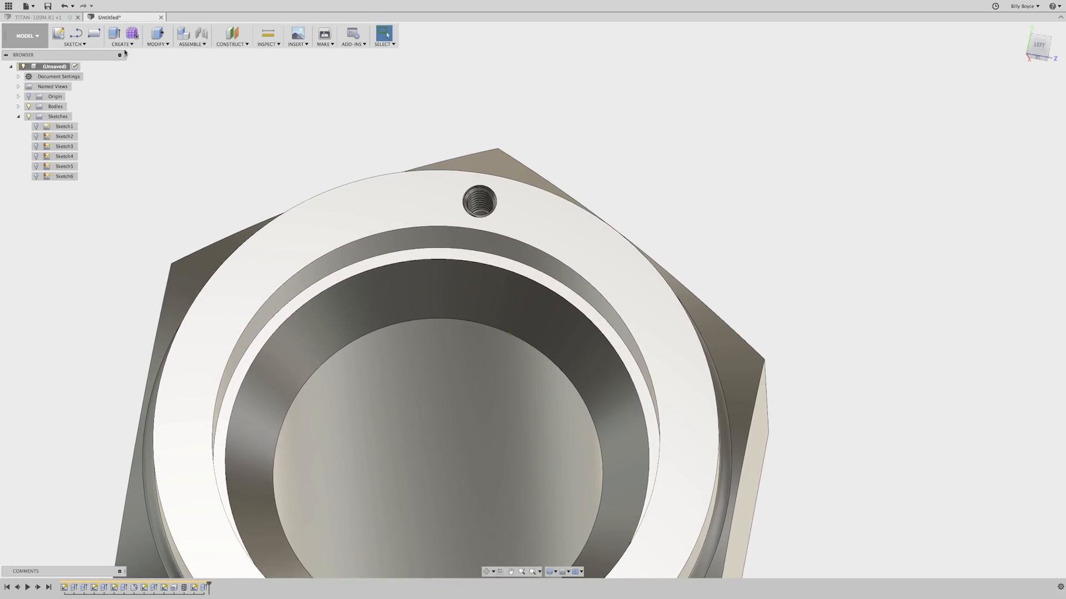
left_click(130, 46)
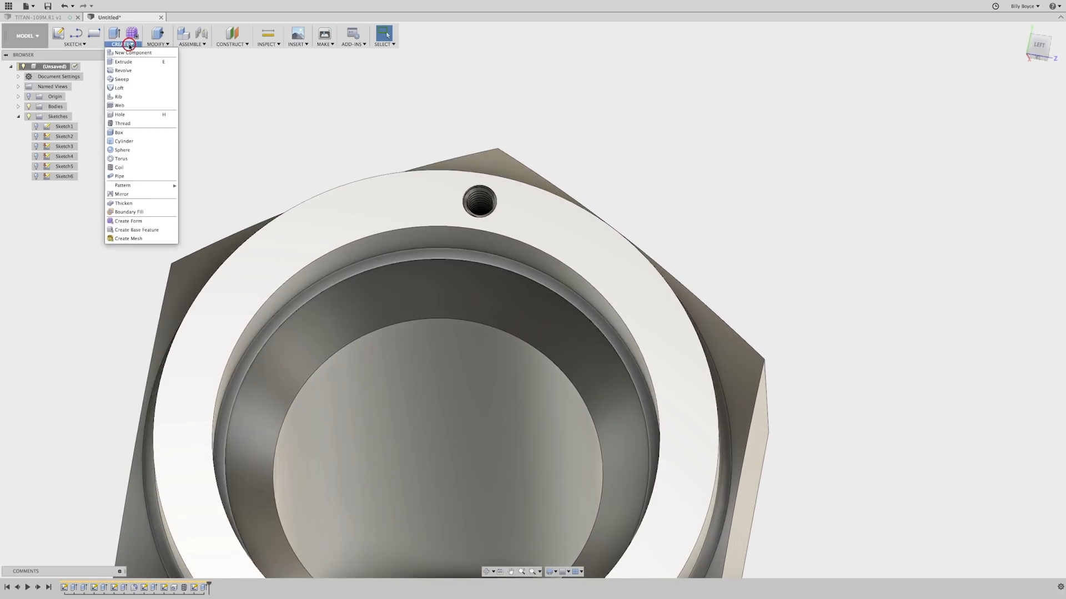
mouse_move(127, 187)
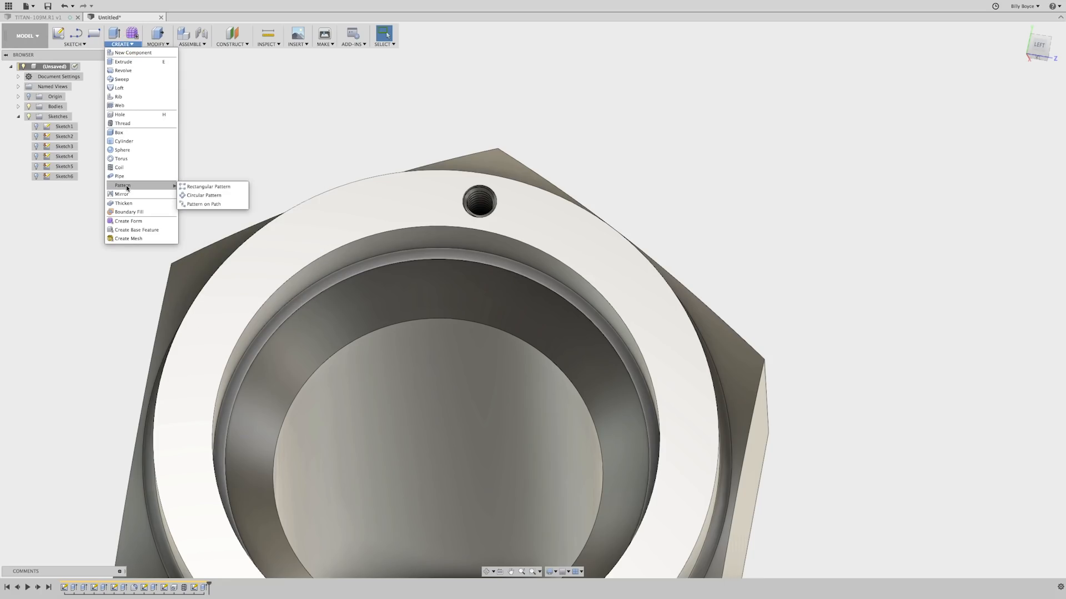
left_click(202, 196)
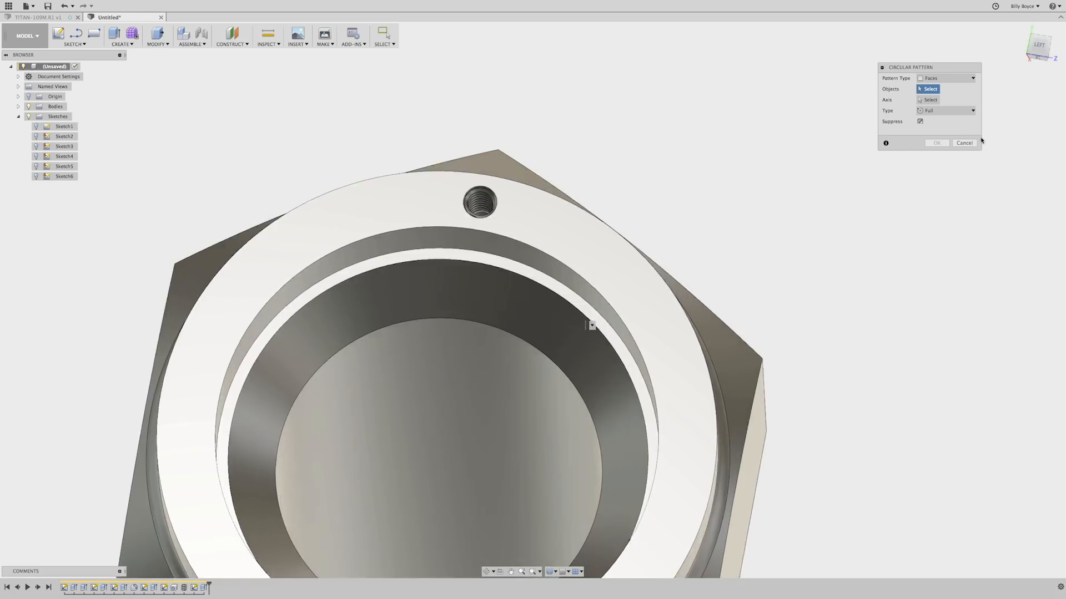
left_click_drag(933, 67, 832, 69)
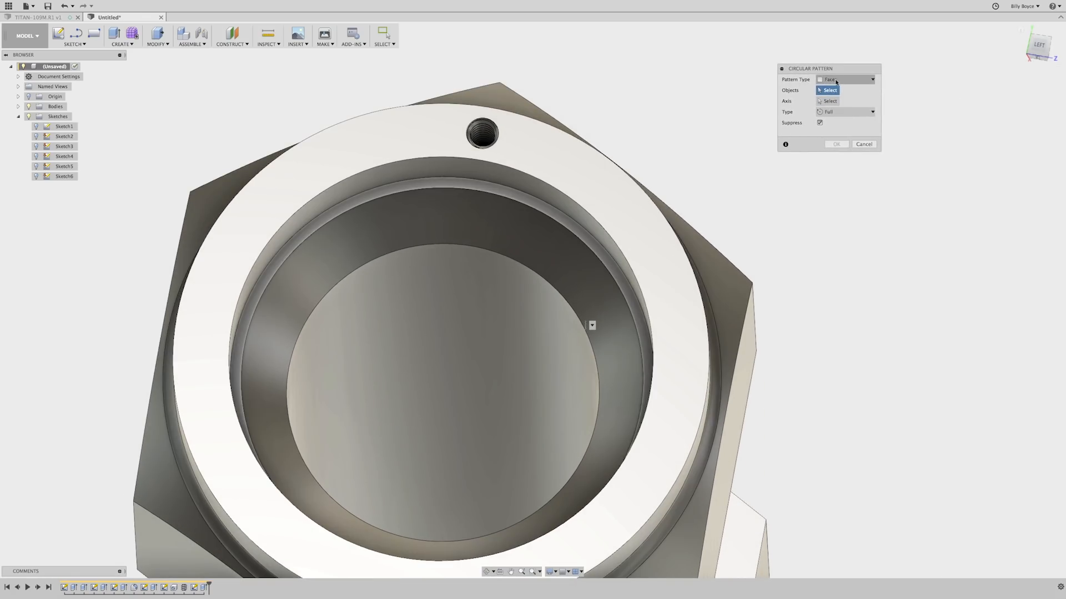
left_click(835, 79)
left_click(841, 108)
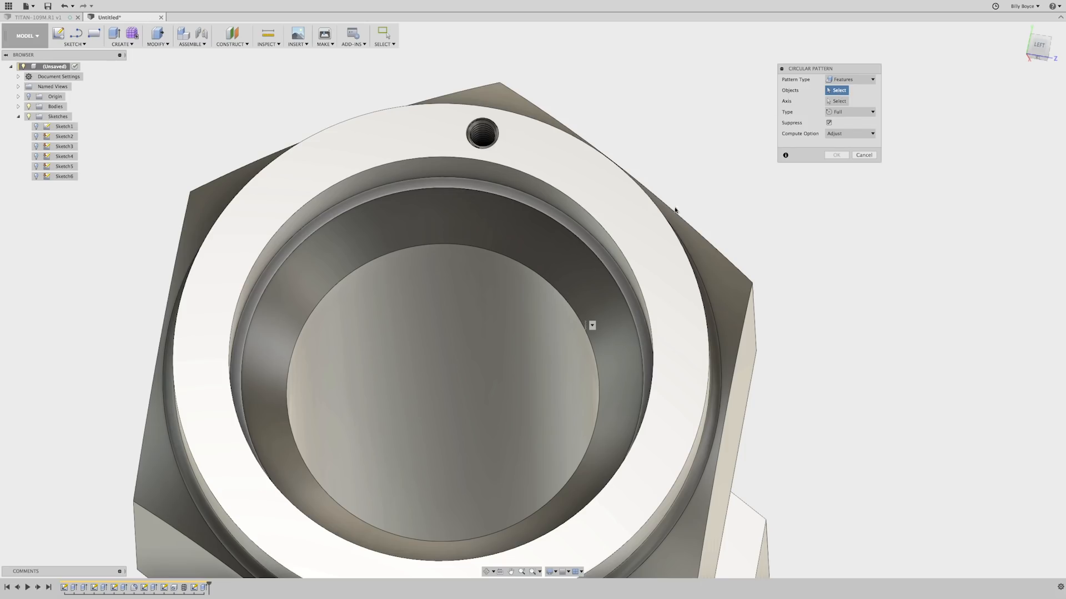
left_click(173, 588)
left_click(183, 589)
left_click(204, 590)
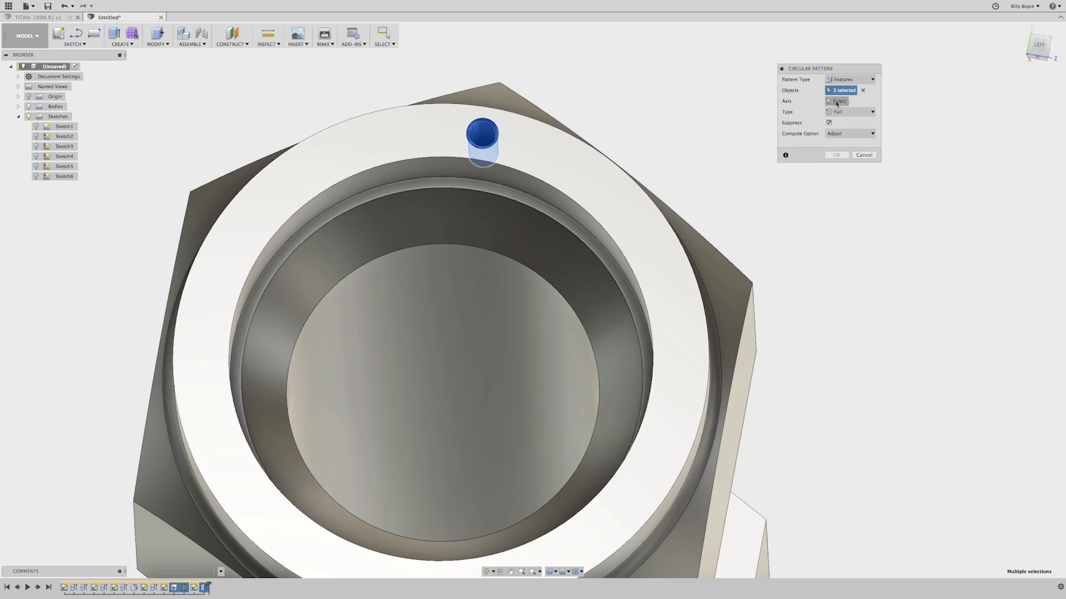
Step: Pattern the selected features around the ring's inner edge as the axis, full circle with a quantity of 10
left_click(836, 102)
middle_click_drag(521, 292, 467, 294, "shift")
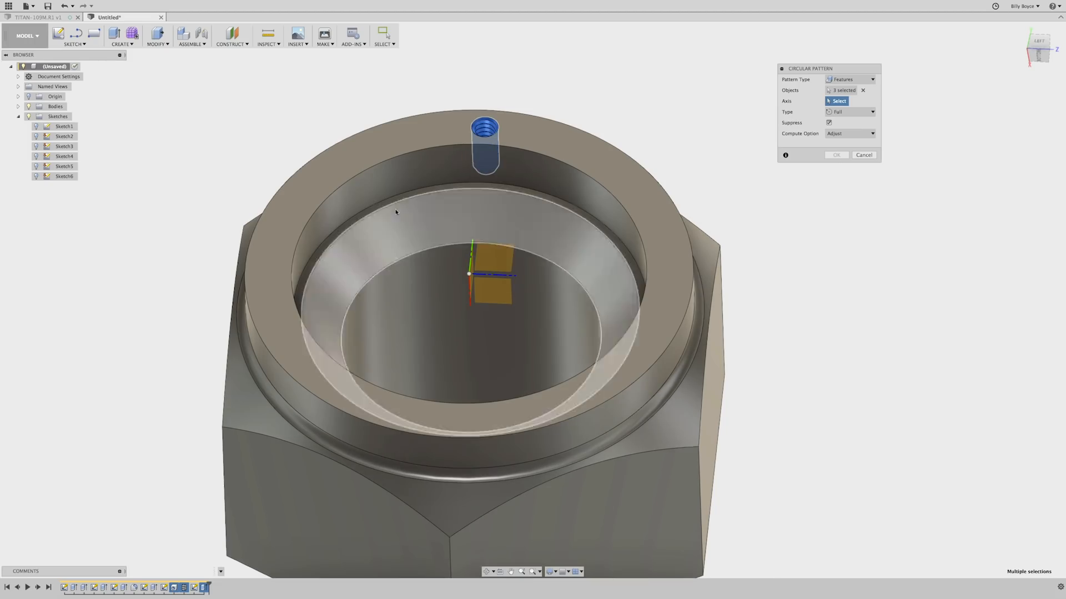
left_click(333, 192)
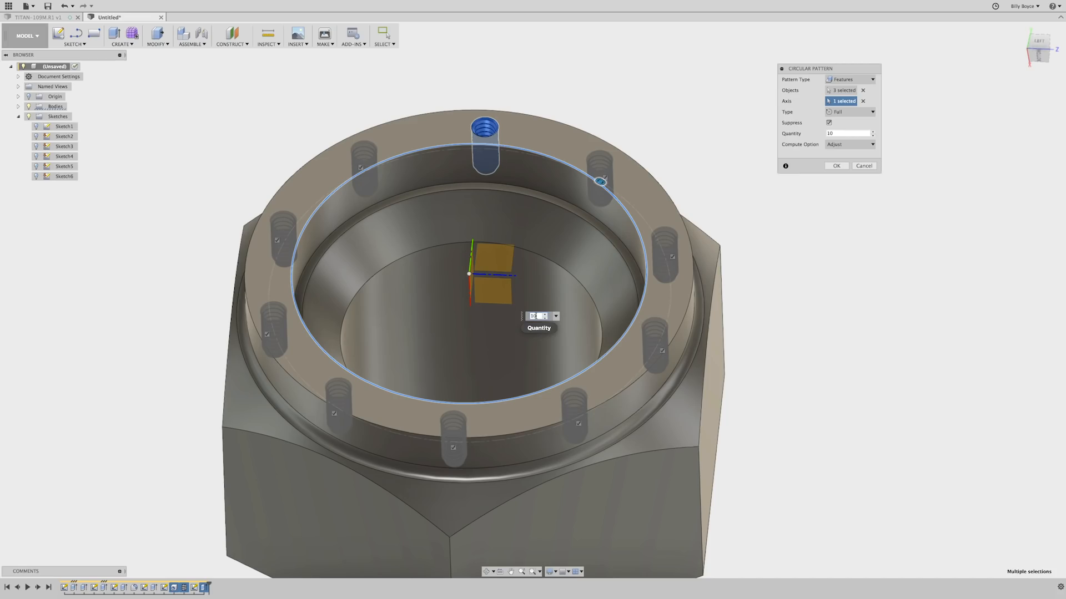
key("Return")
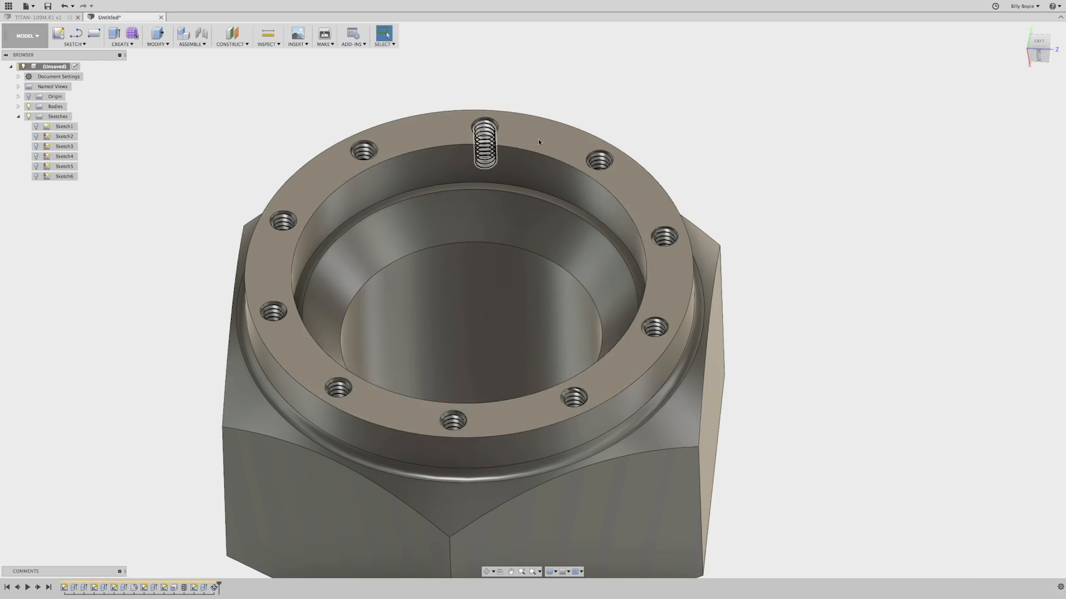
Step: Examine the patterned holes from the end, the body from the side, and the plain hexagonal end
scroll(777, 341, "down", 3)
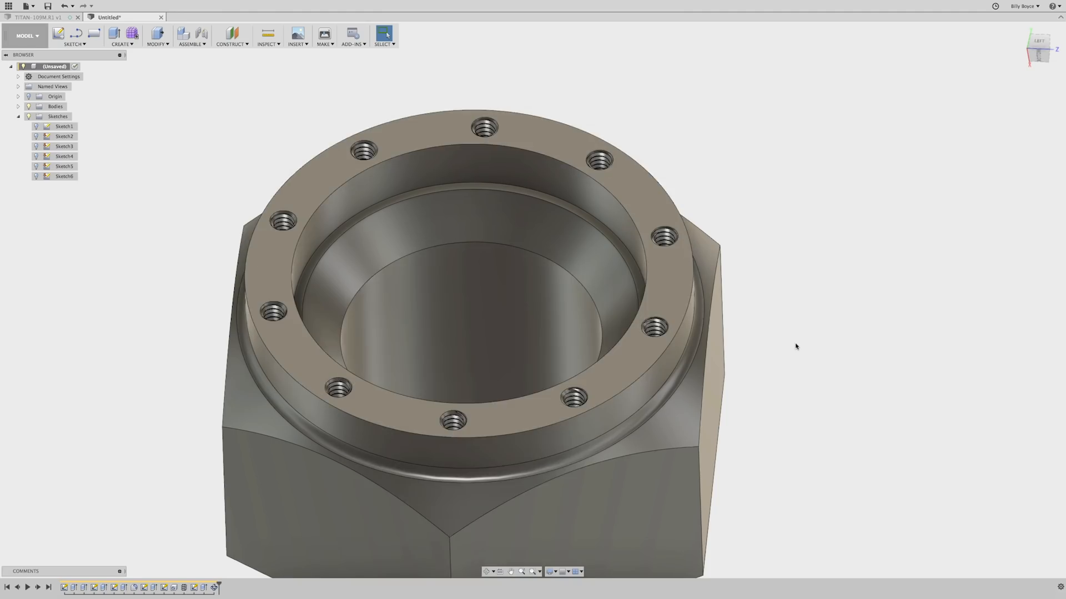
scroll(792, 348, "down", 2)
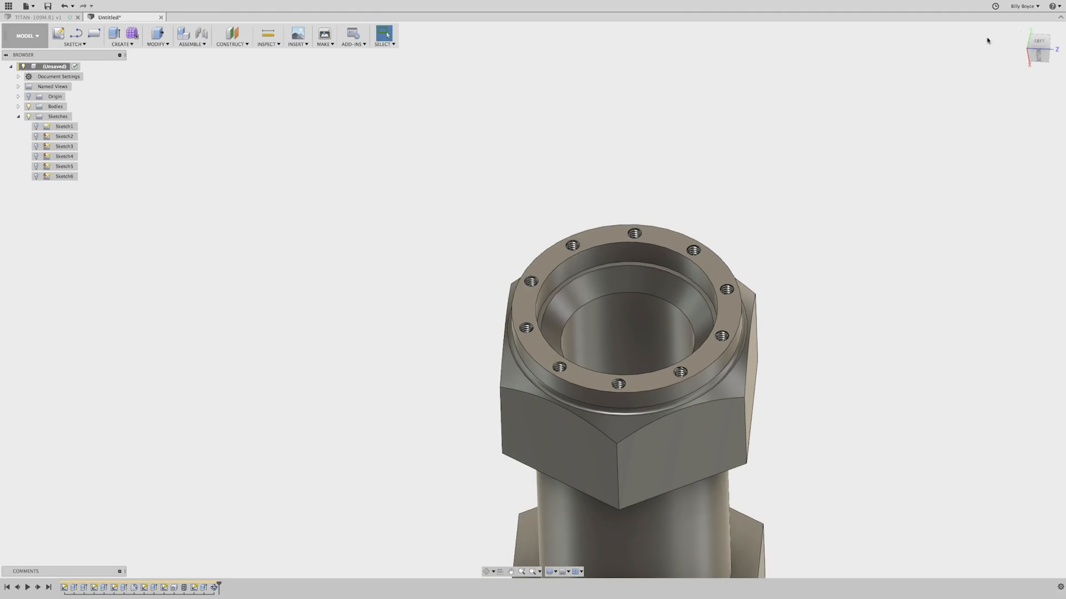
left_click(1036, 39)
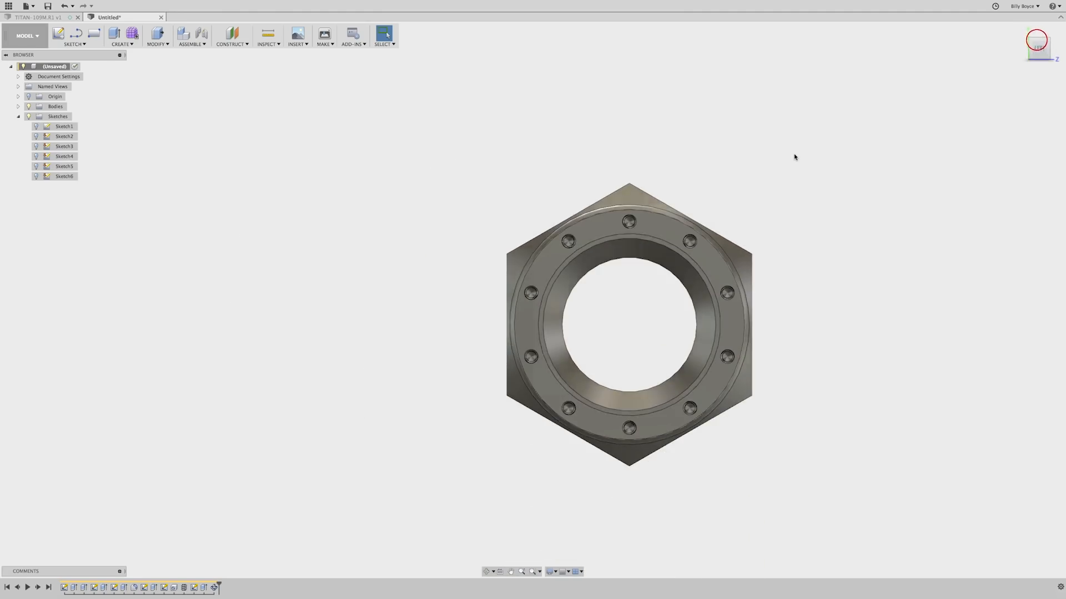
scroll(794, 157, "right", 10, "shift")
scroll(794, 158, "right", 1, "shift")
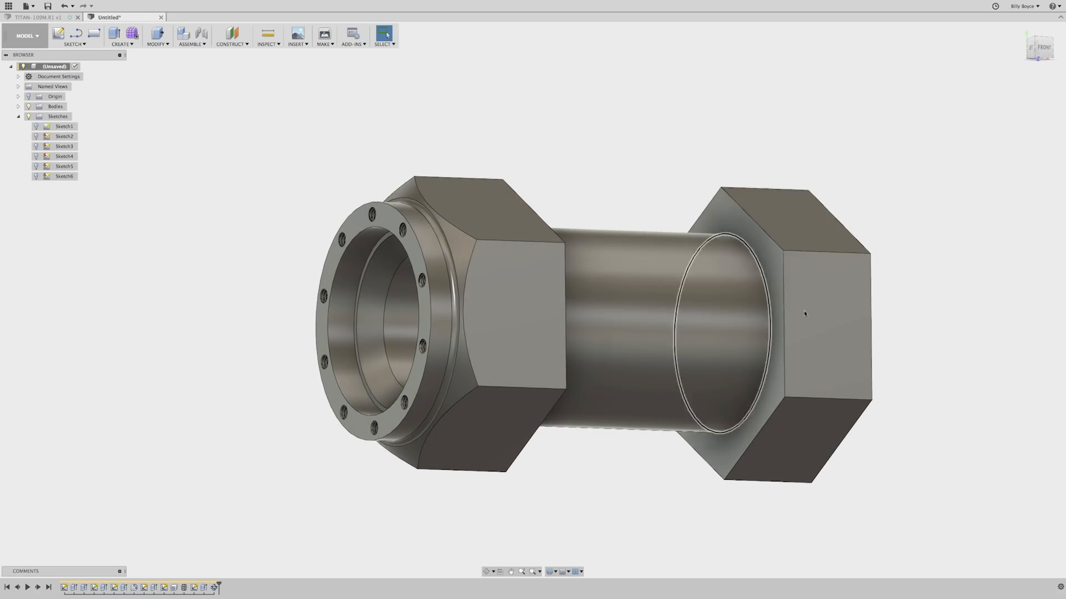
left_click(1053, 49)
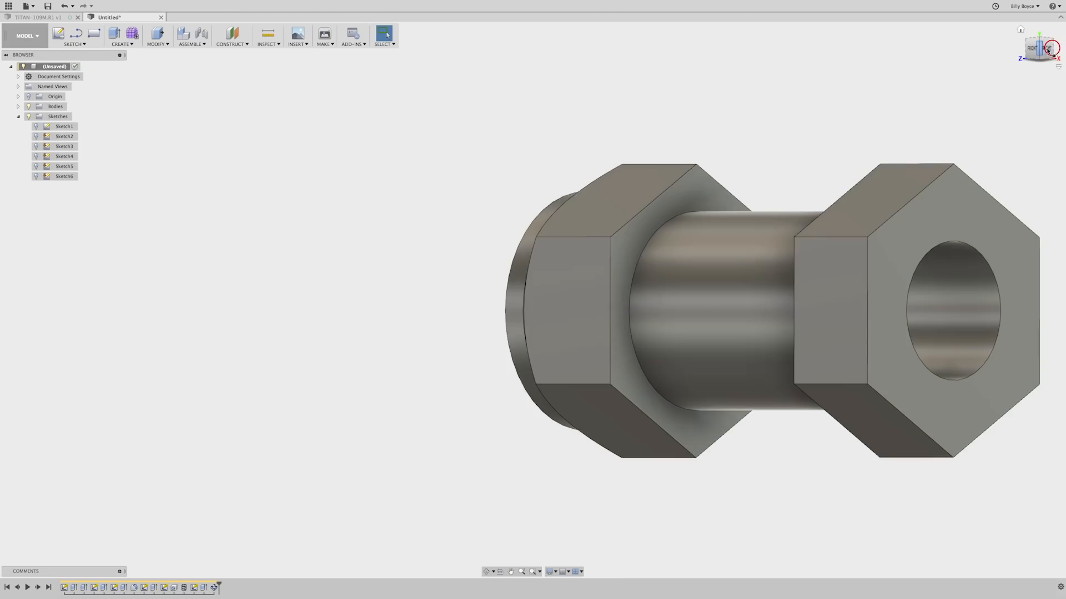
left_click(1046, 49)
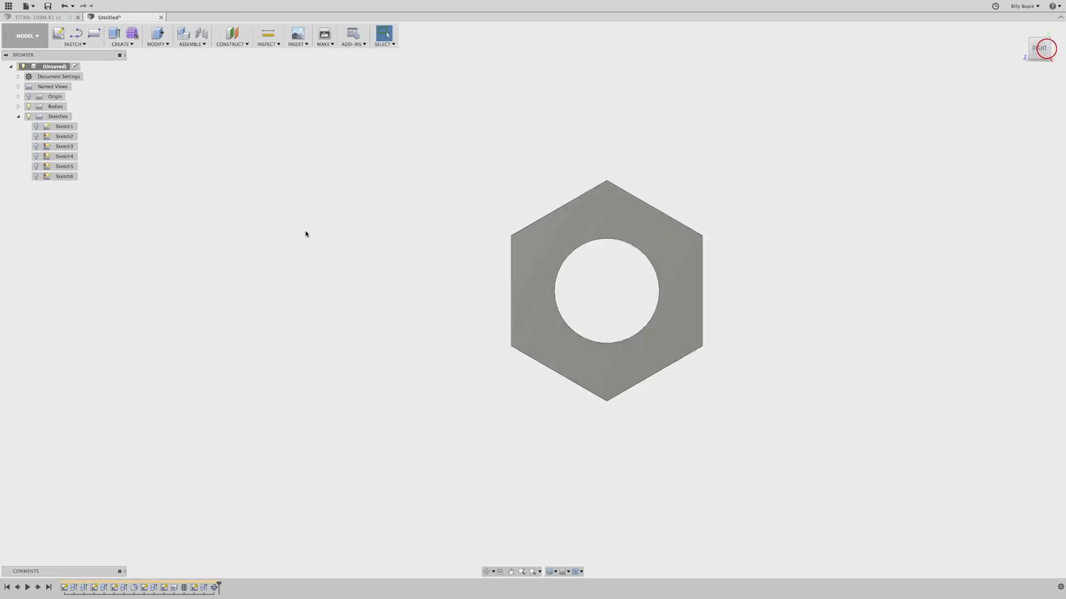
left_click(1030, 48)
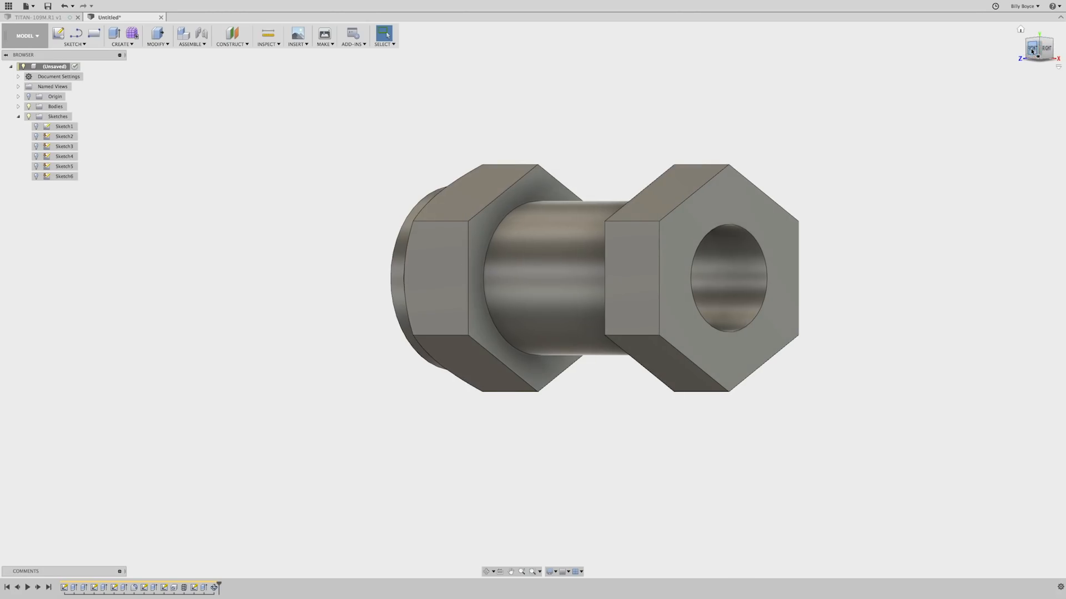
left_click(1029, 49)
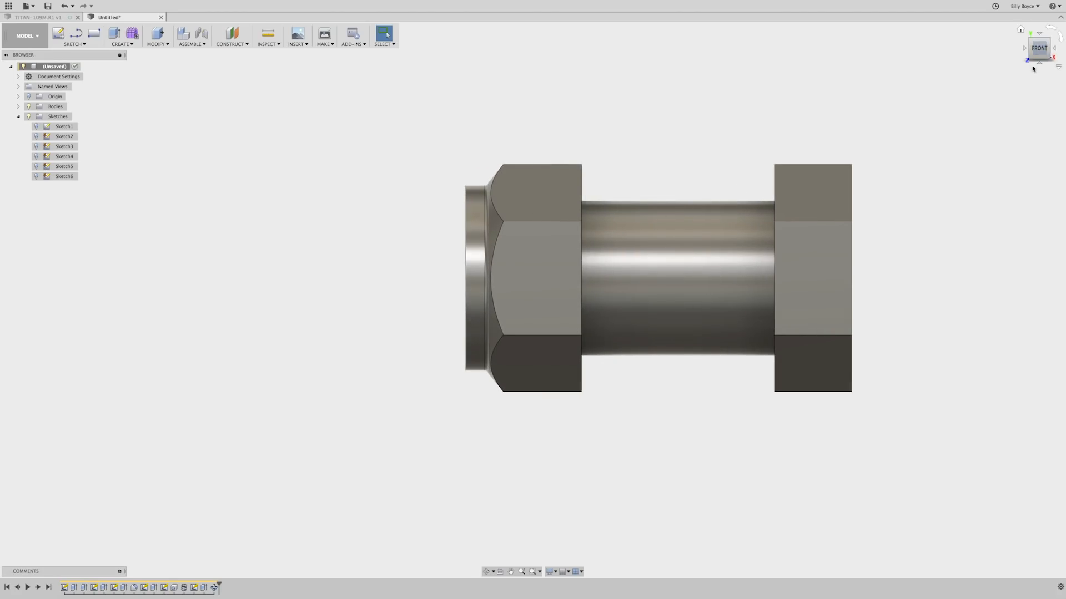
left_click(1047, 49)
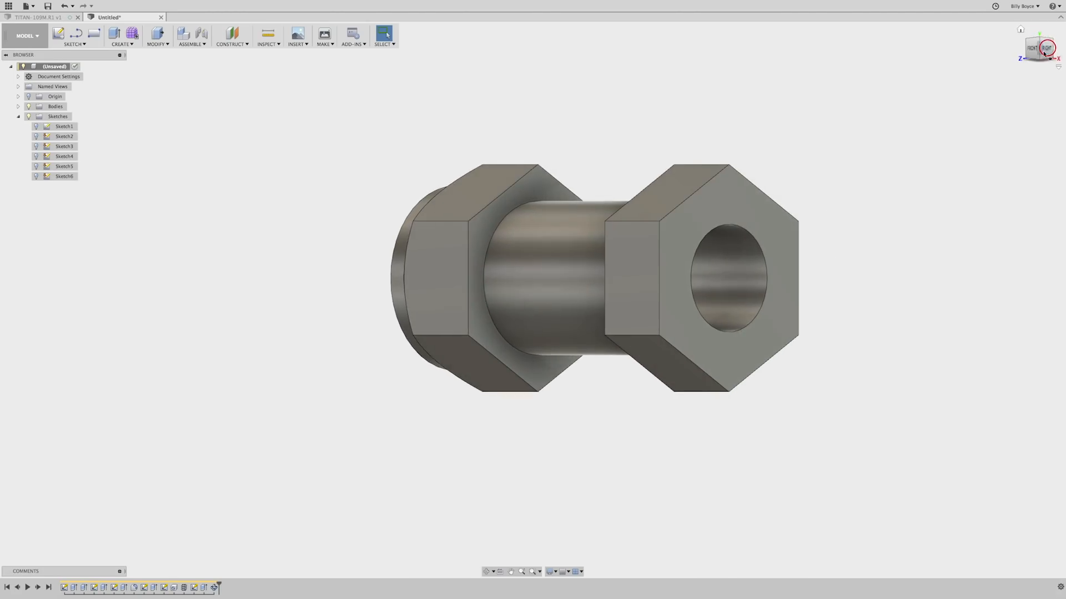
left_click(1044, 49)
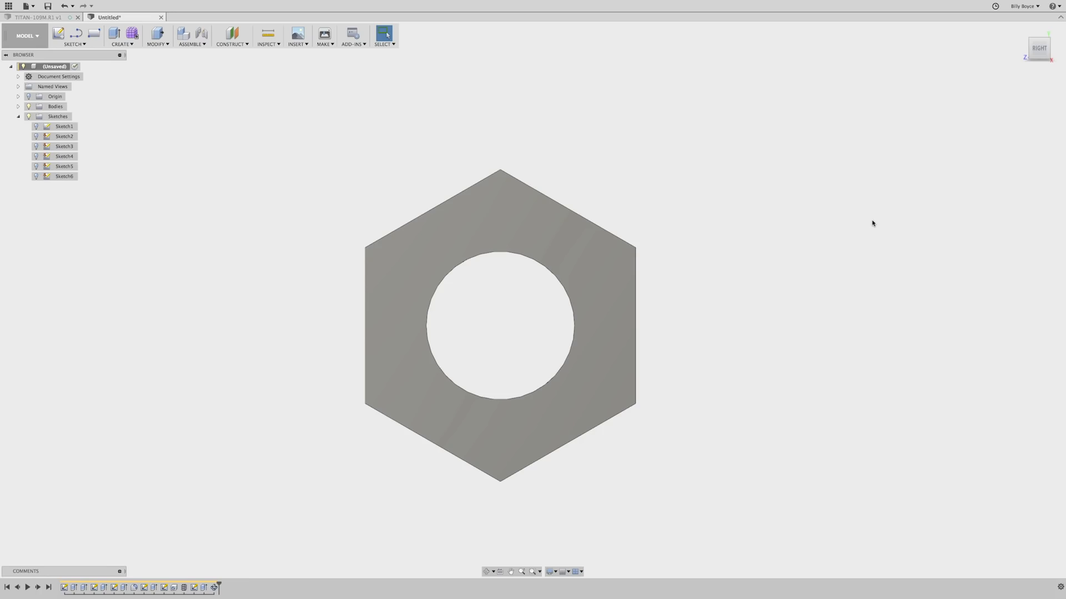
Step: Start a sketch on the hexagonal end face and draw a circle of 2.45 in diameter centred on the origin
key("c")
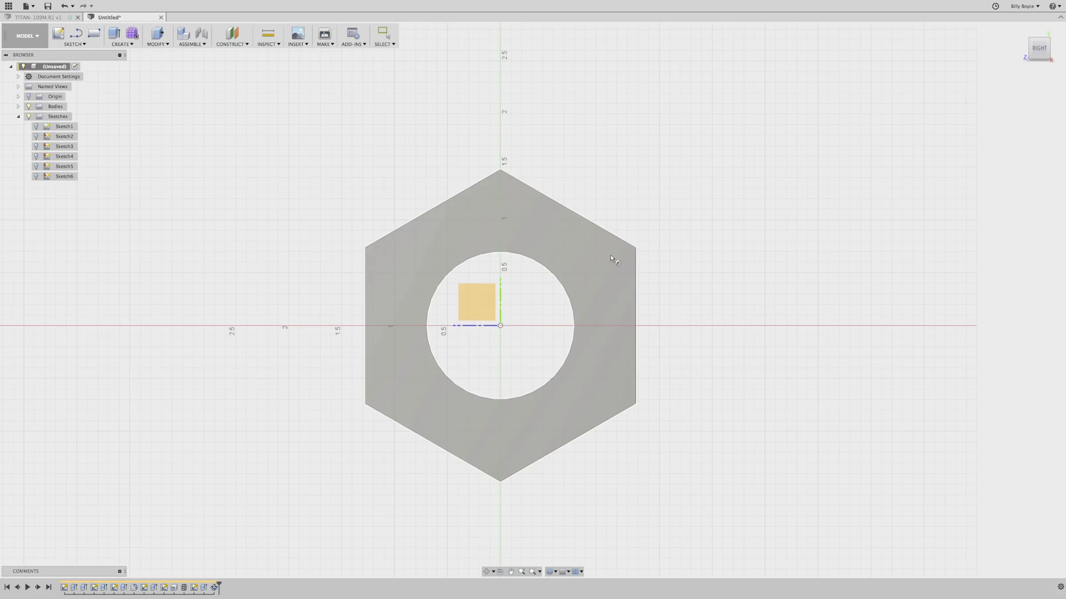
left_click(587, 255)
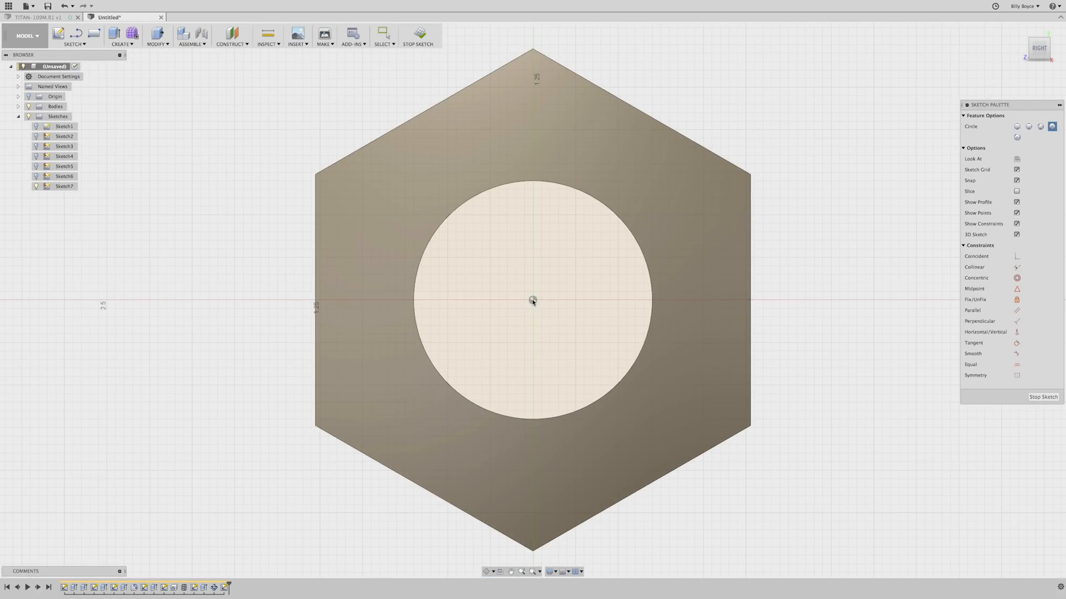
left_click(533, 301)
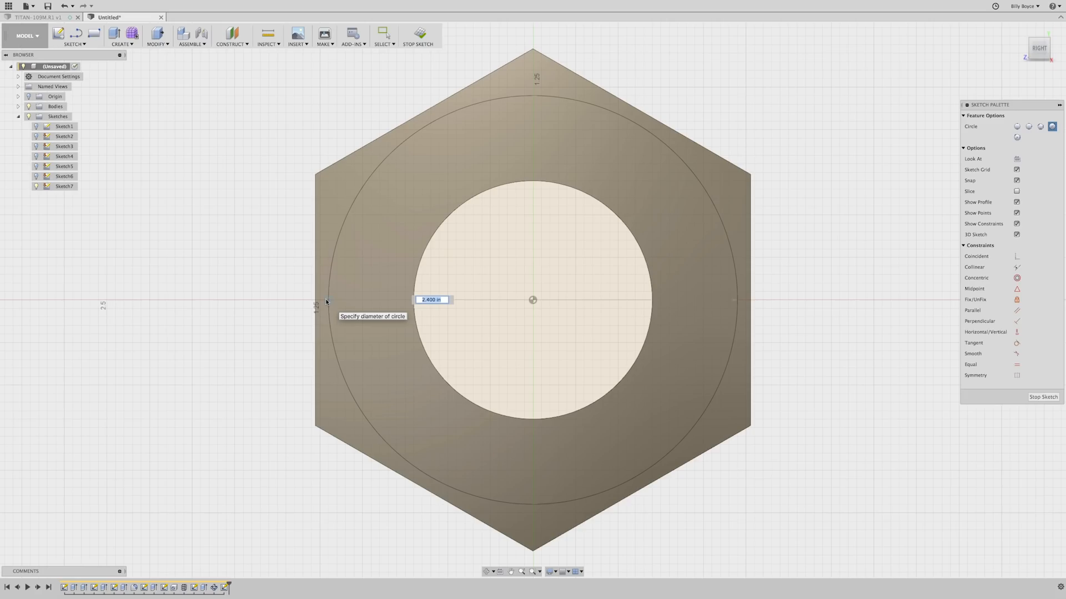
type("2.")
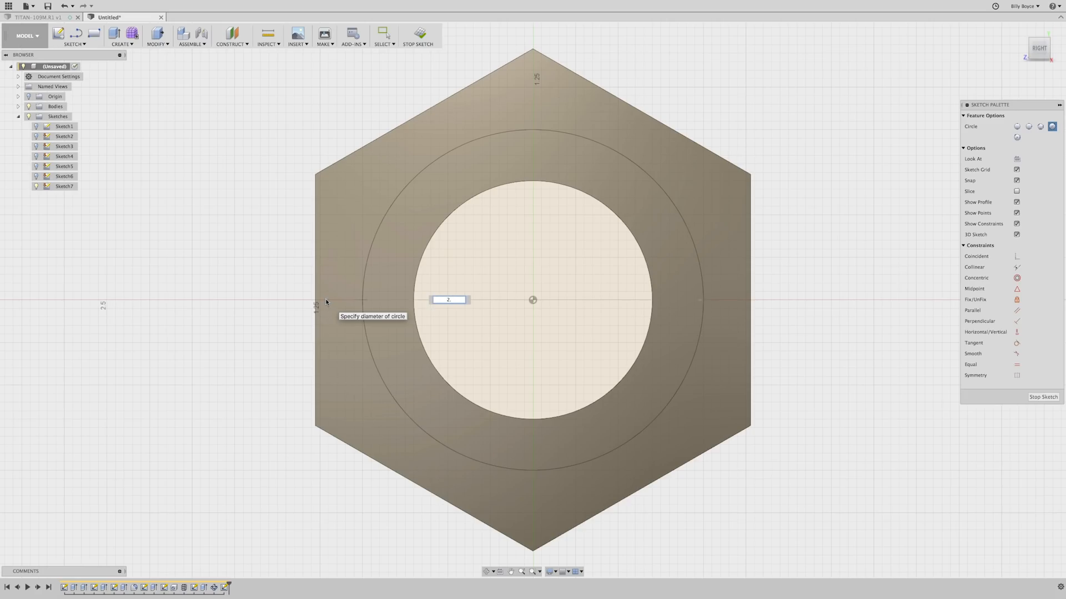
type("45")
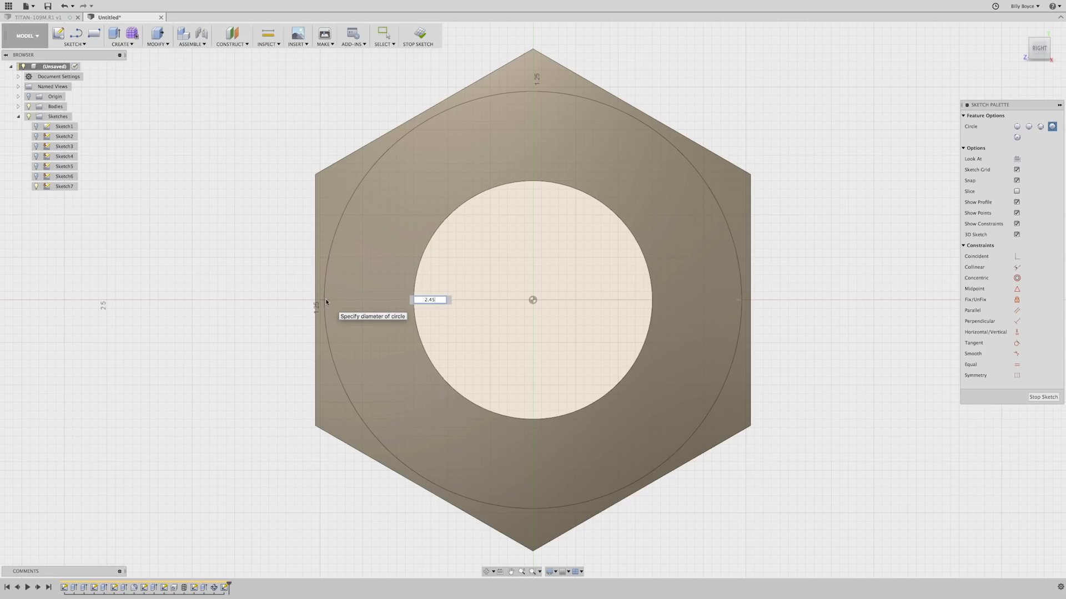
key("Tab")
key("Return")
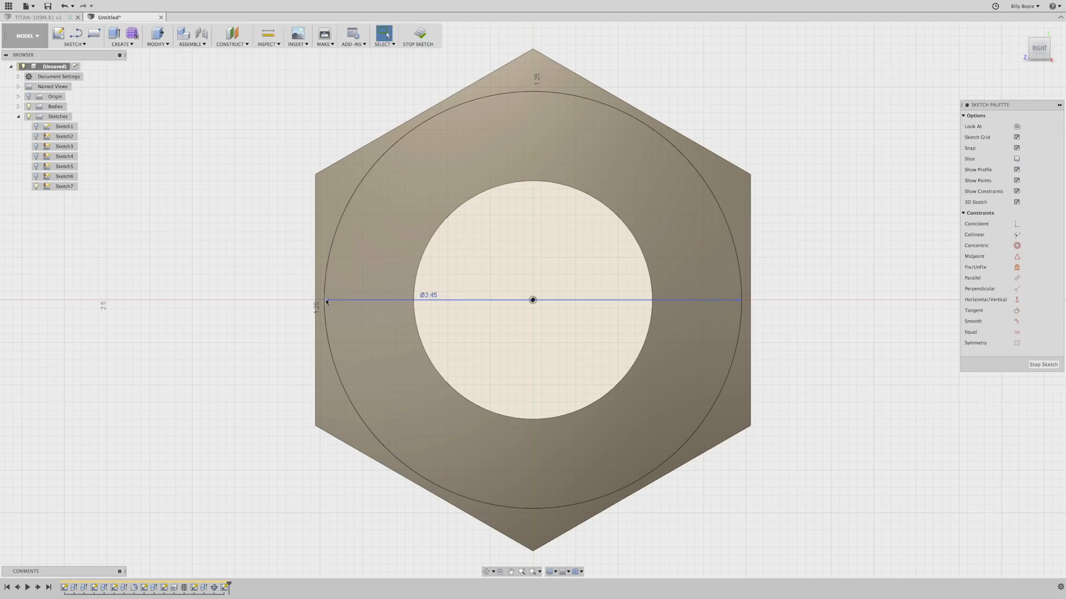
Step: Add a concentric circle of 1.625 in diameter centred on the origin of the end-face sketch
key("c")
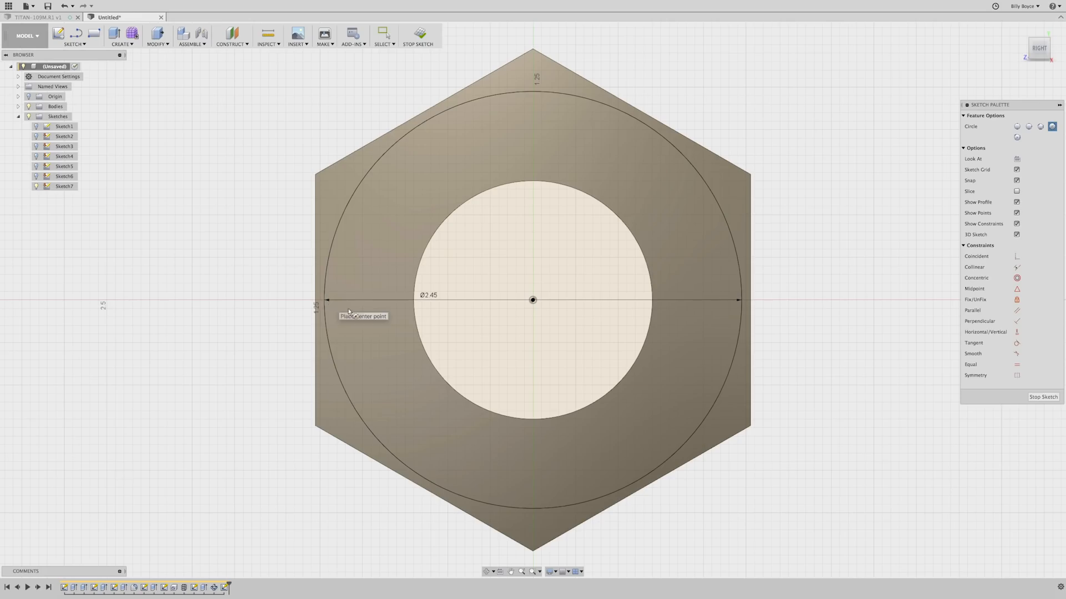
left_click(533, 300)
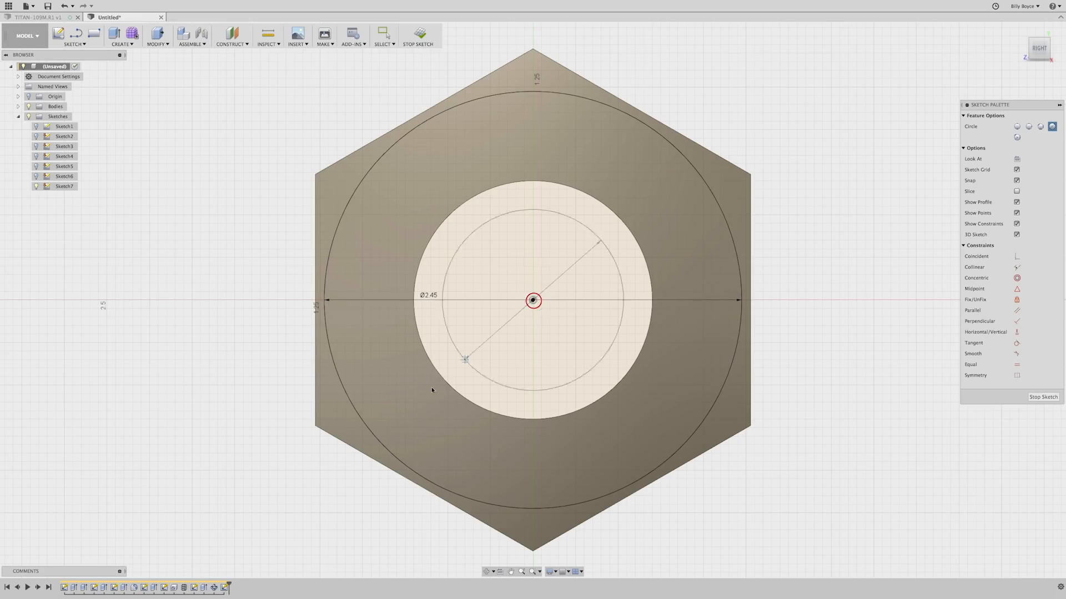
type("1.625")
key("Return")
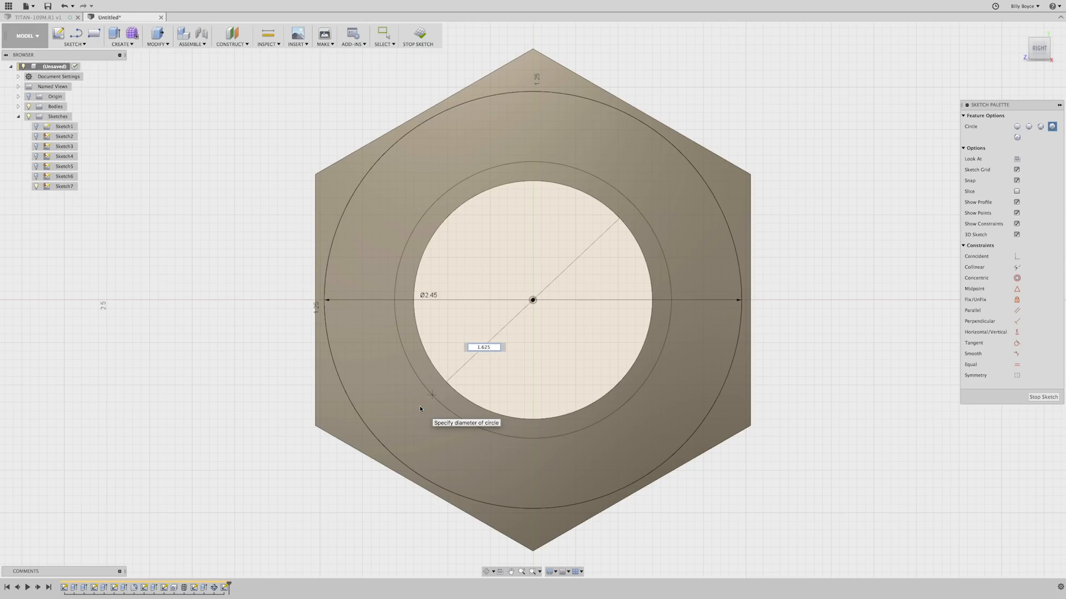
key("Tab")
key("Return")
key("Escape")
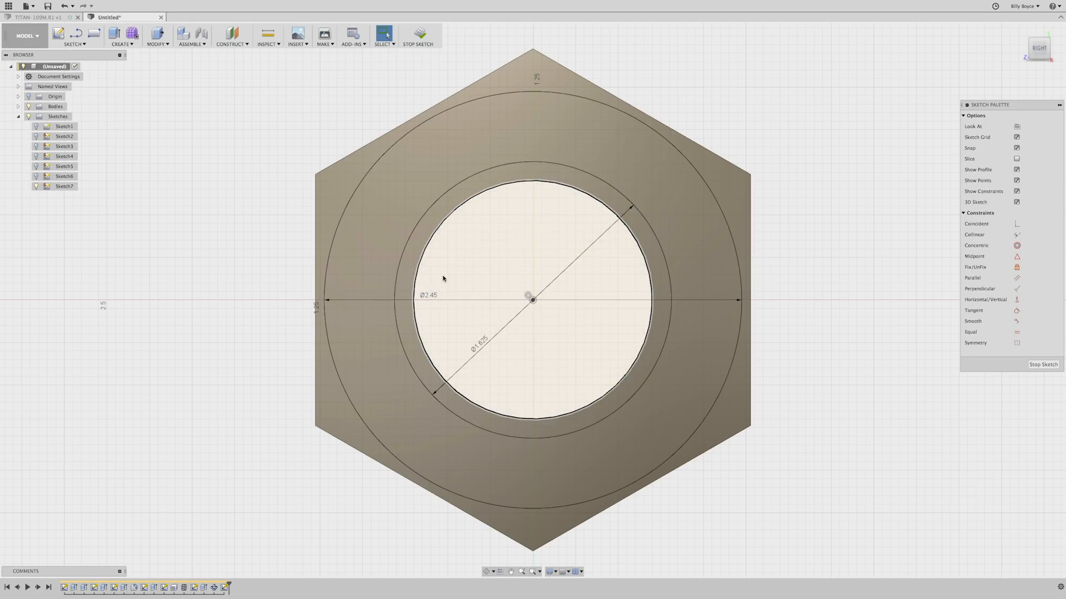
Step: Draw a third concentric circle of 2.038 in diameter between the two existing sketch circles
key("c")
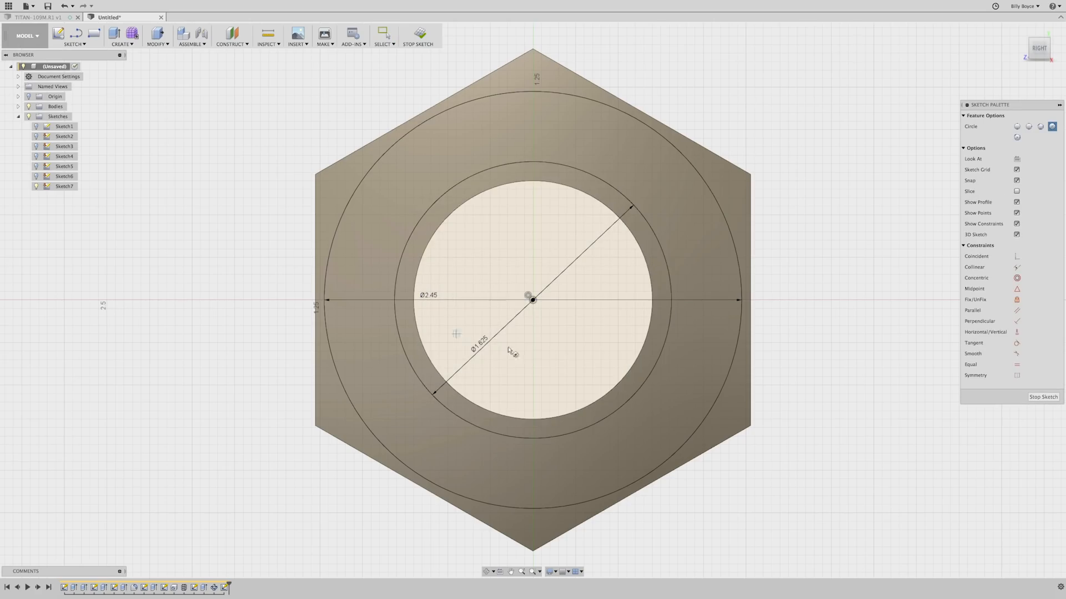
left_click(532, 300)
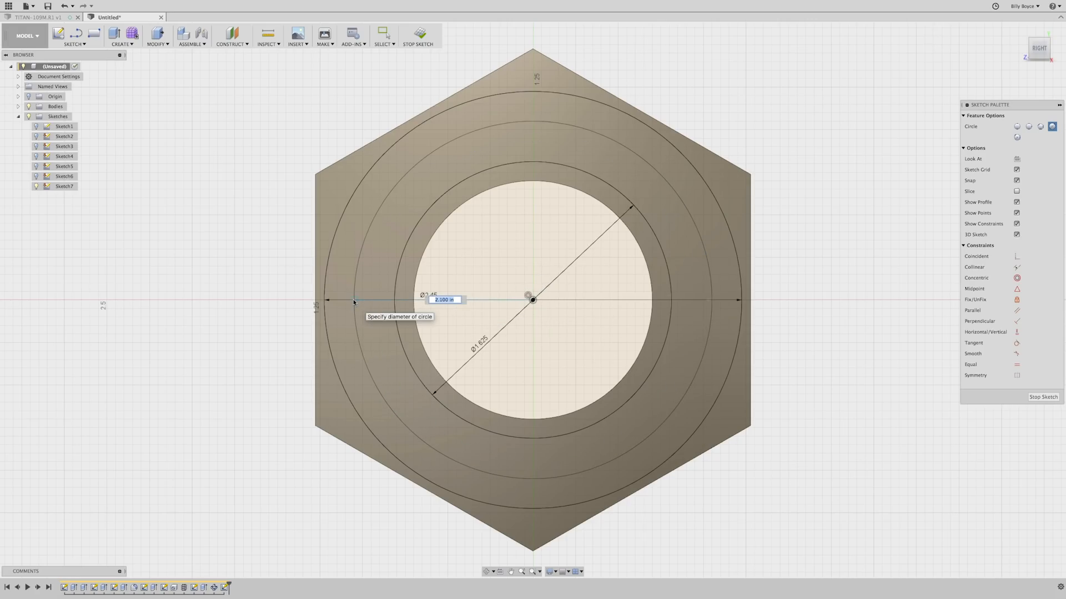
type("2.")
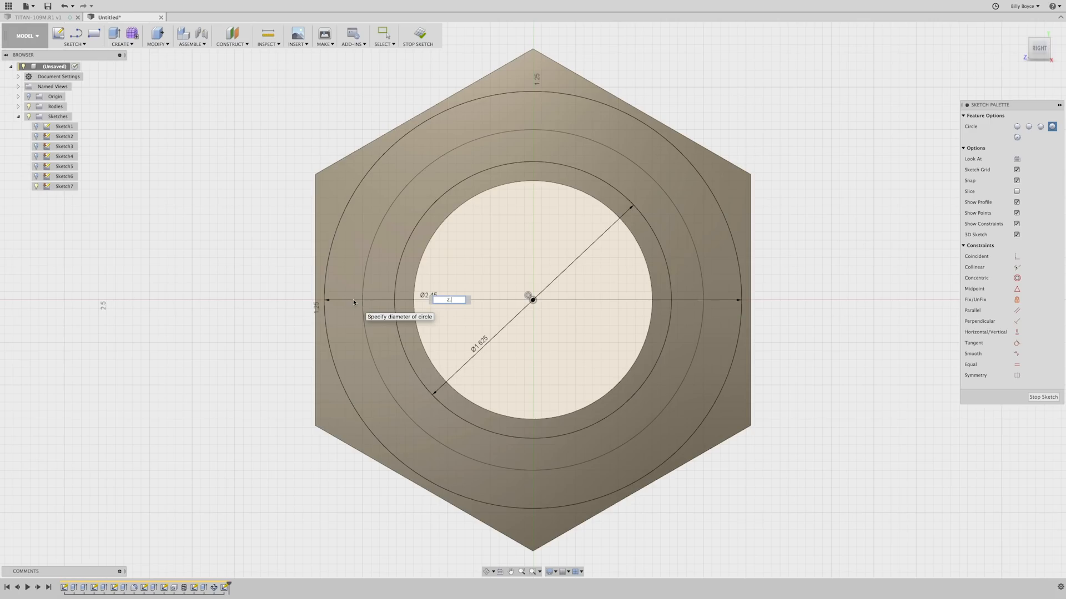
type("038")
key("Tab")
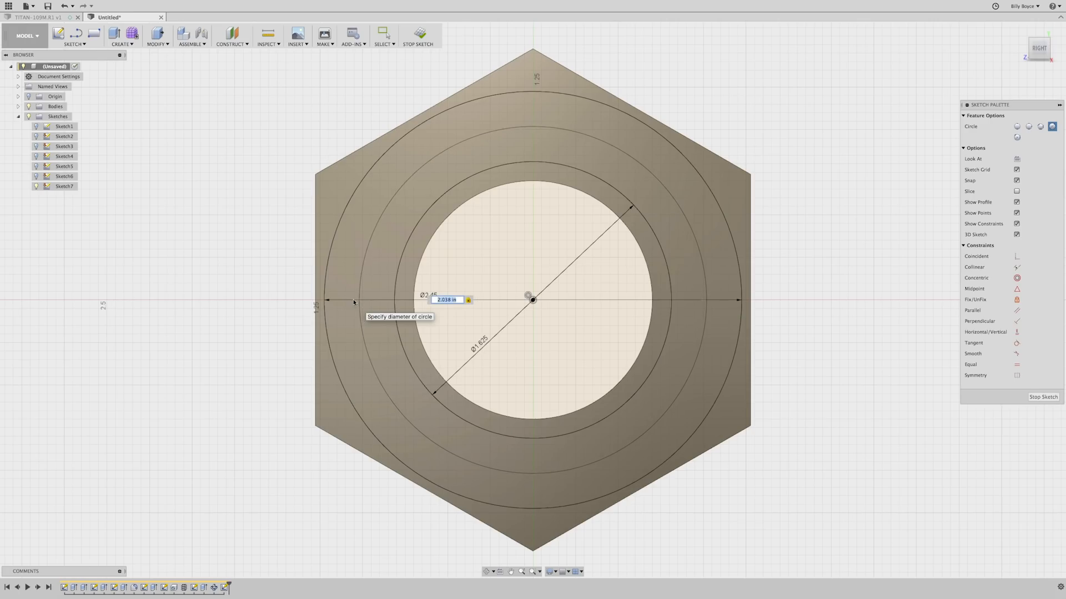
key("Return")
key("Escape")
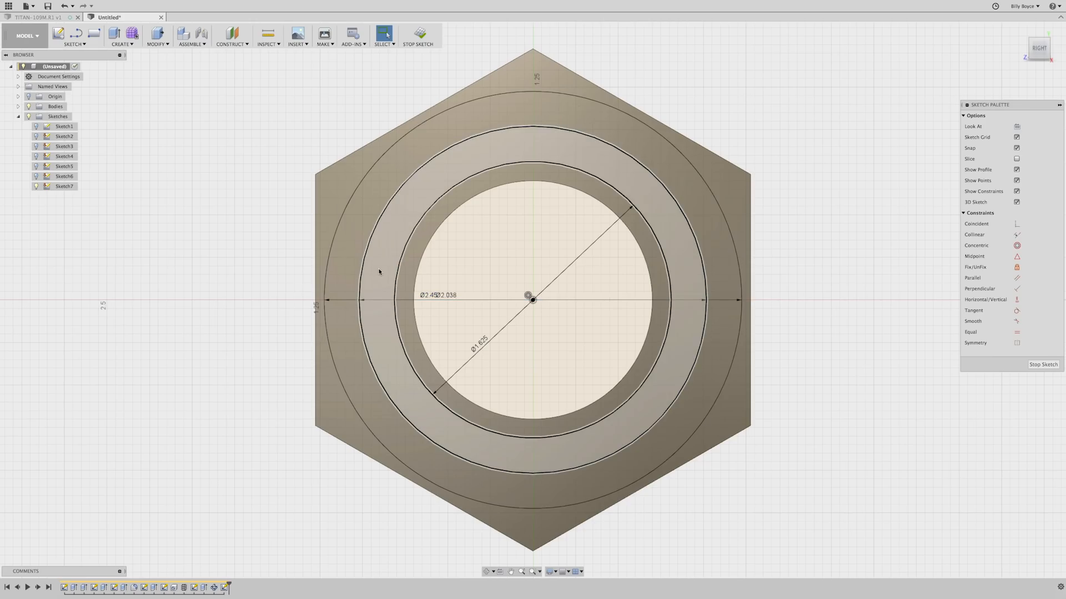
Step: Convert the 2.038 in circle to construction geometry
left_click(366, 251)
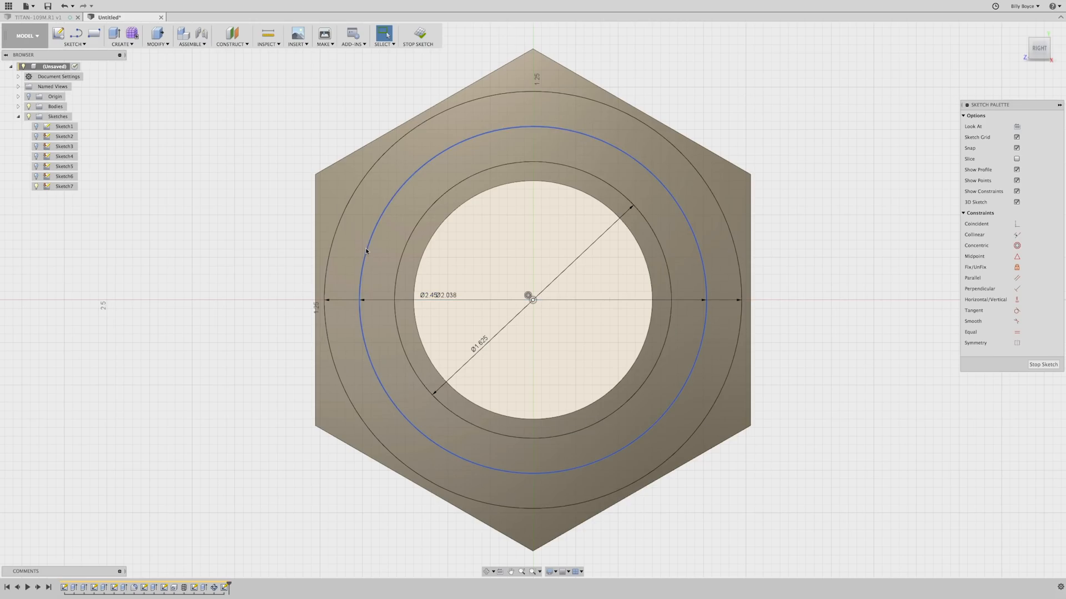
left_click(254, 254)
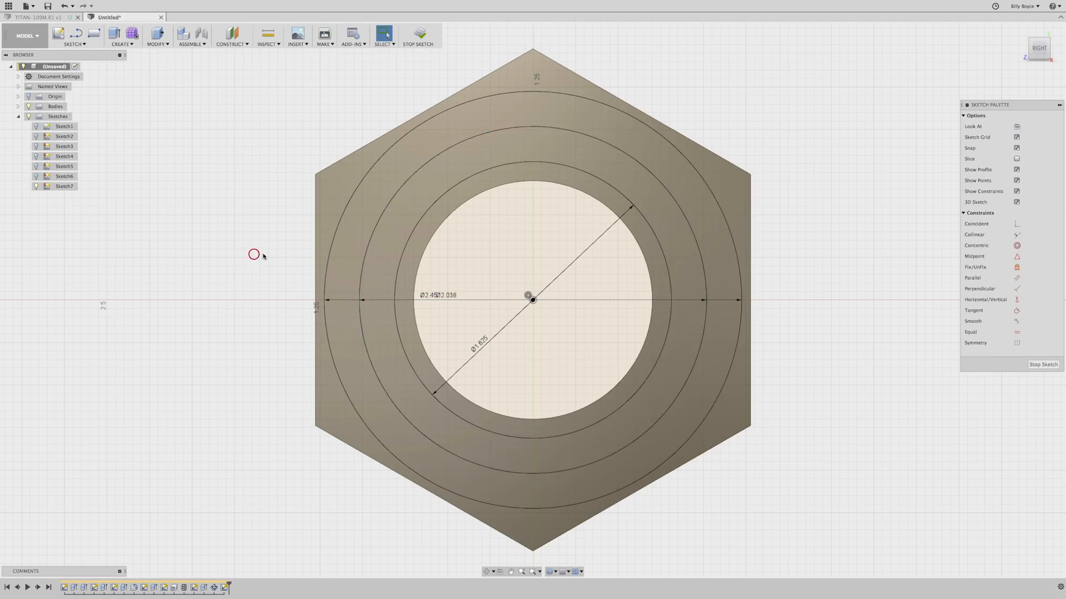
left_click(369, 250)
left_click(367, 249)
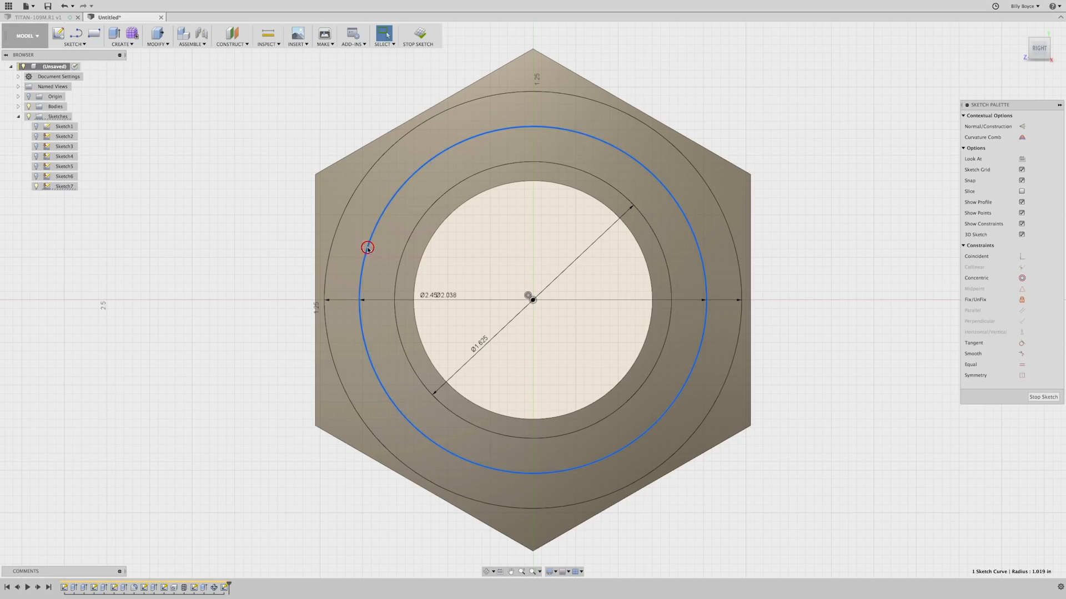
key("x")
left_click(244, 238)
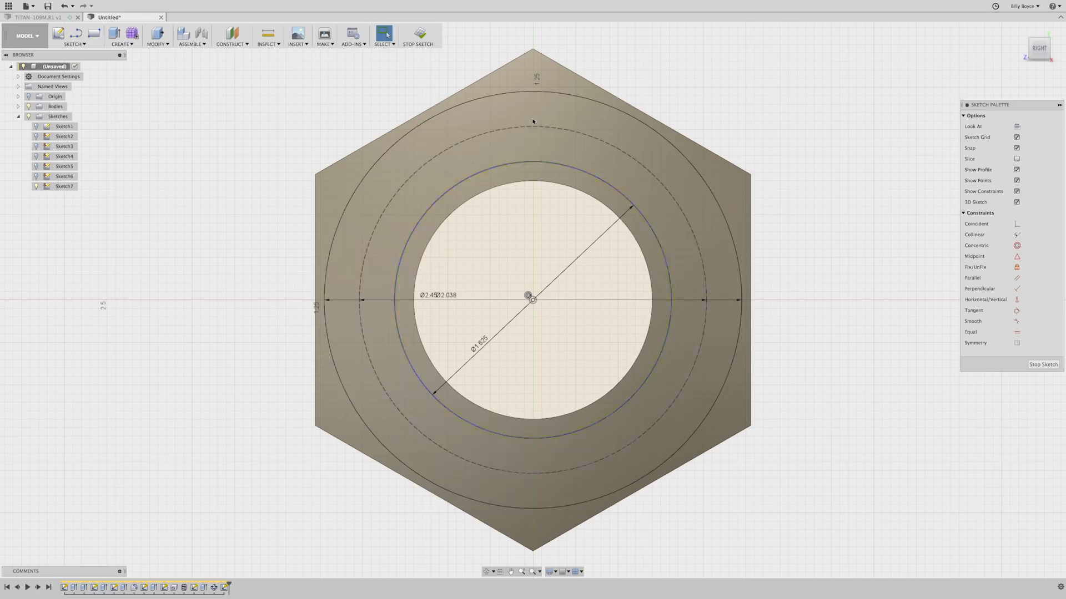
Step: Switch the 2.038 in construction circle back to normal geometry and to construction geometry again
left_click(499, 131)
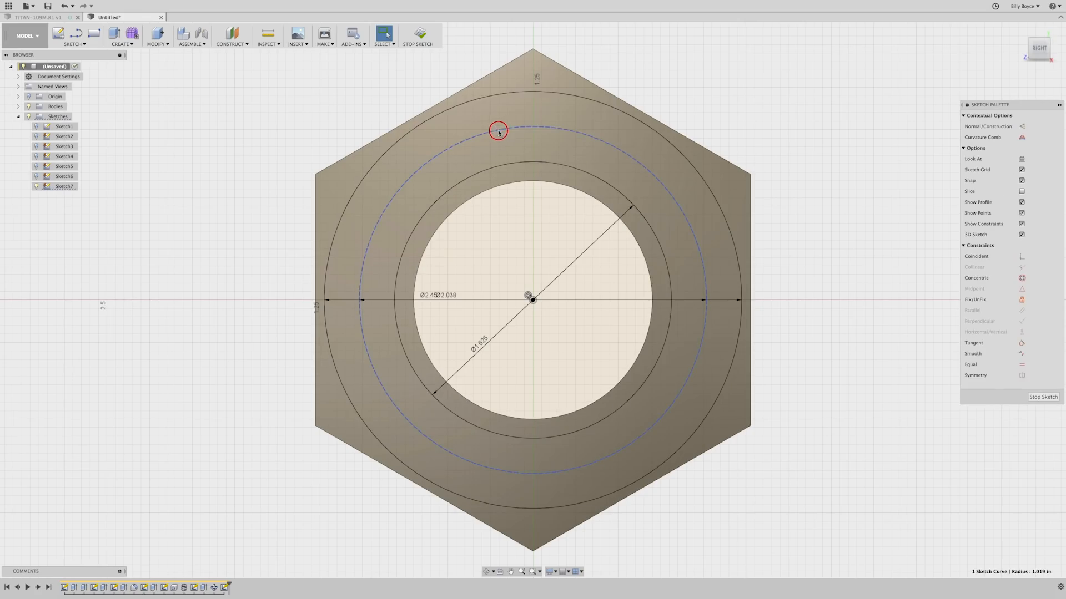
key("x")
left_click(178, 130)
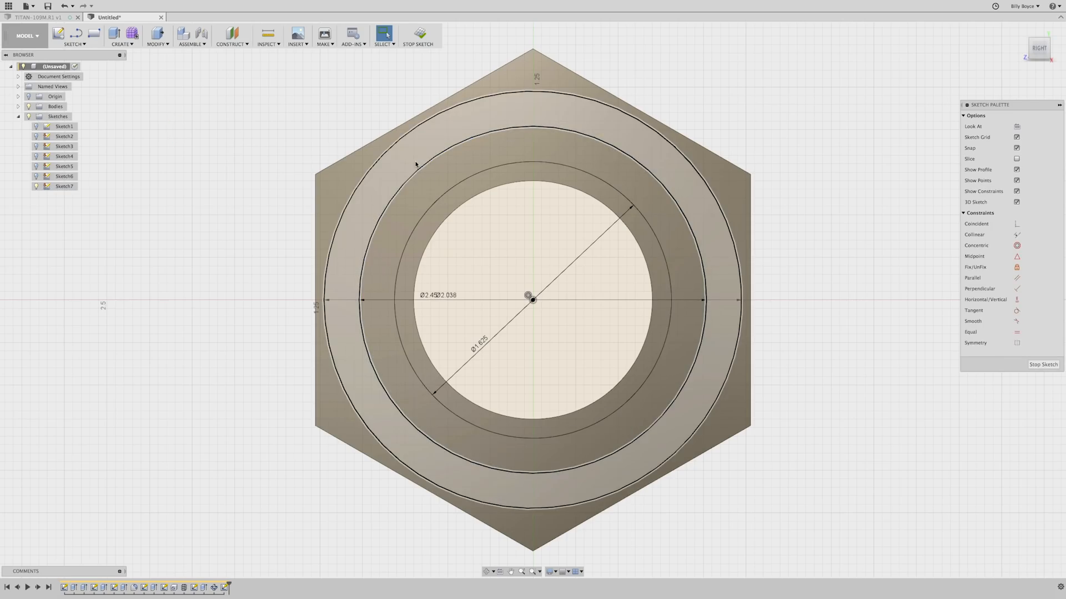
left_click(413, 178)
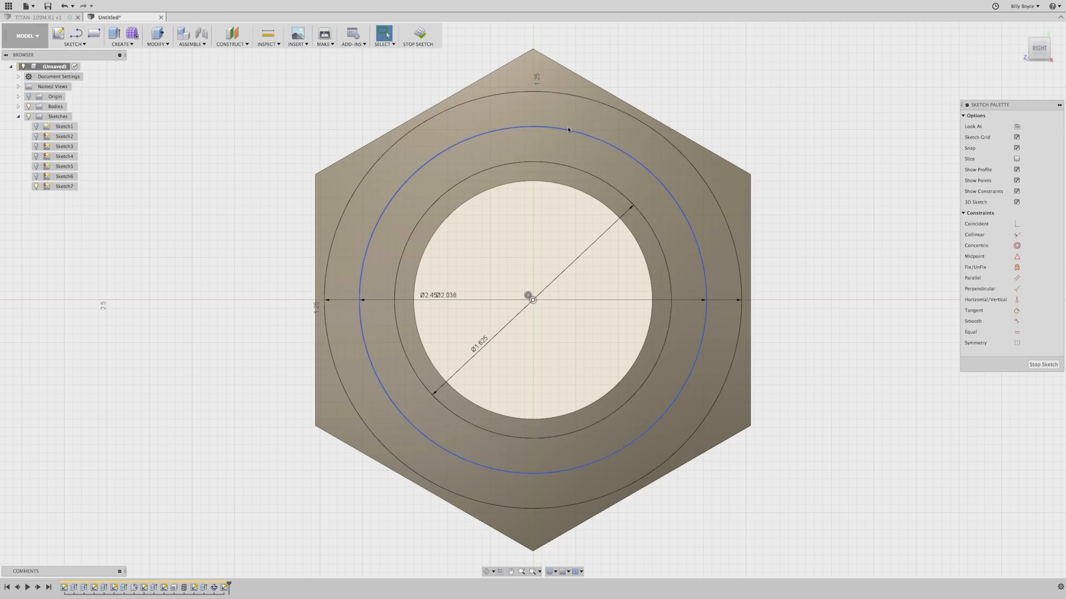
left_click(437, 156)
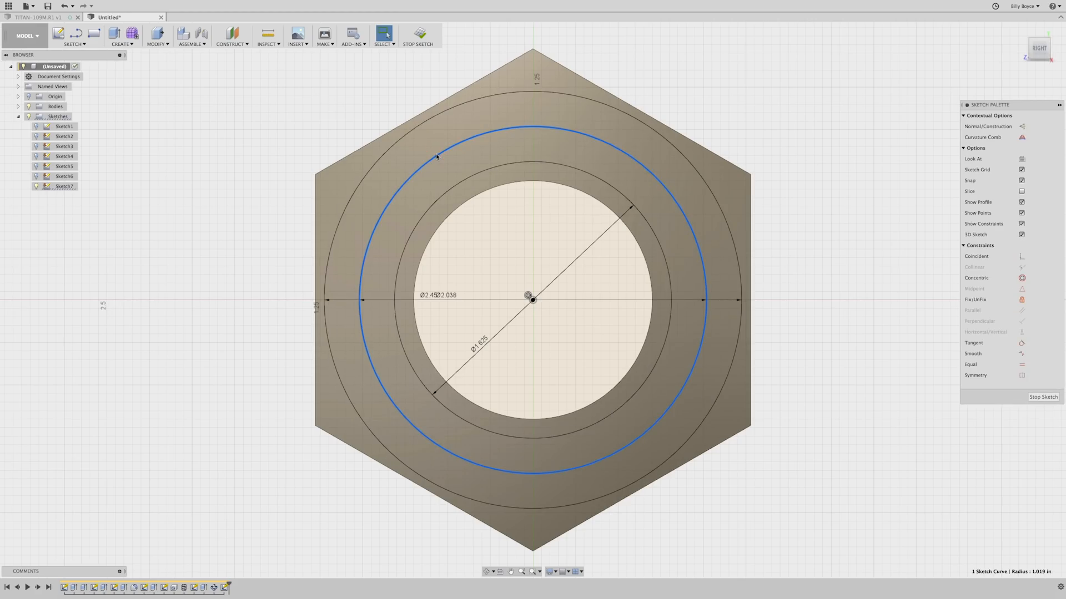
key("x")
left_click(231, 177)
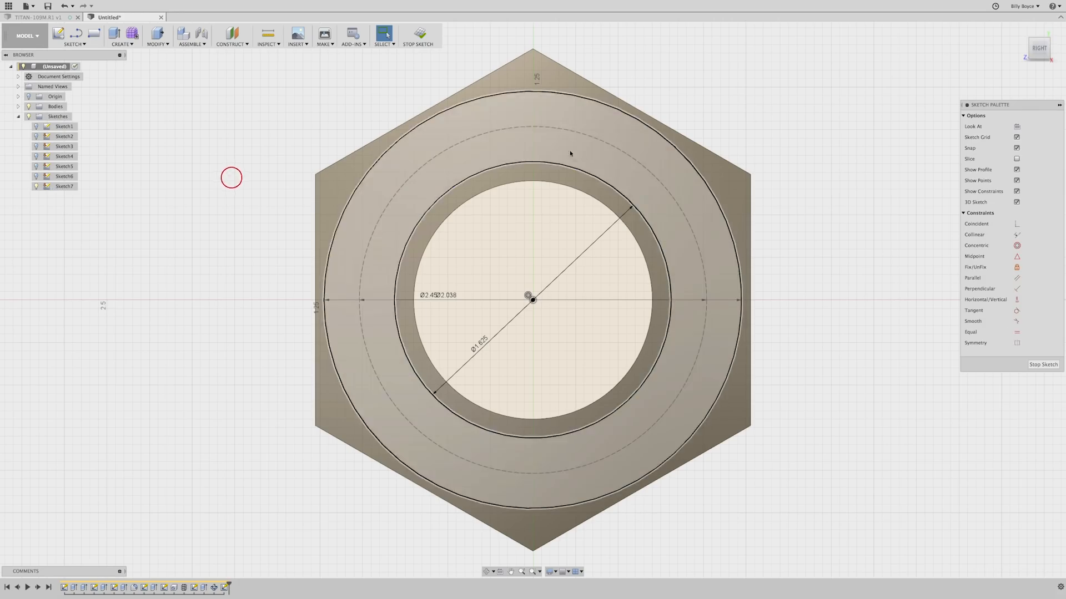
Step: Place a sketch point on the upper part of the 2.038 in construction circle
scroll(570, 153, "up", 3)
left_click(159, 106)
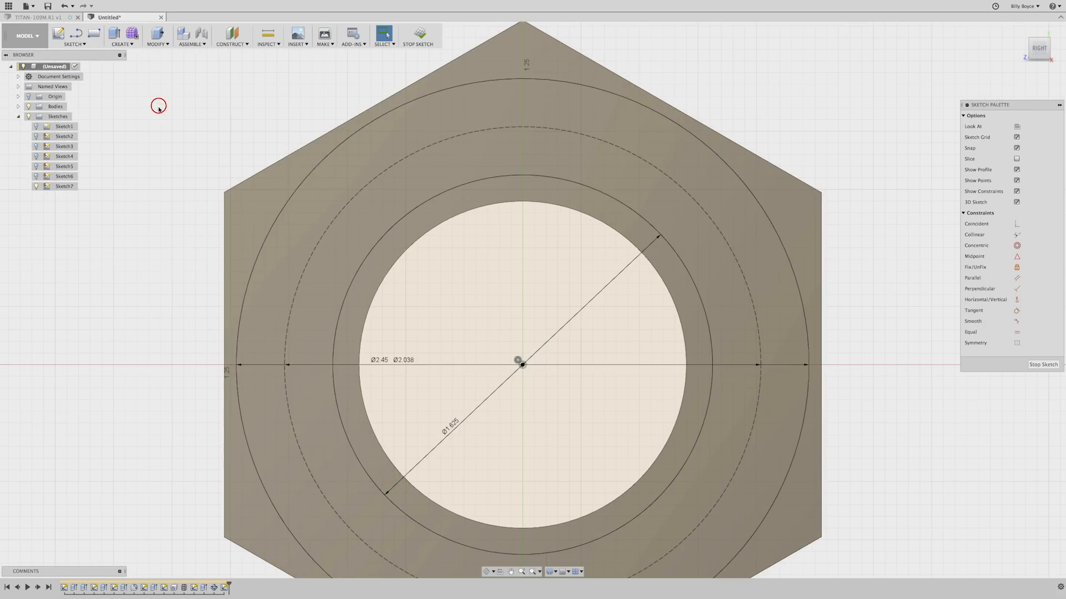
left_click(195, 104)
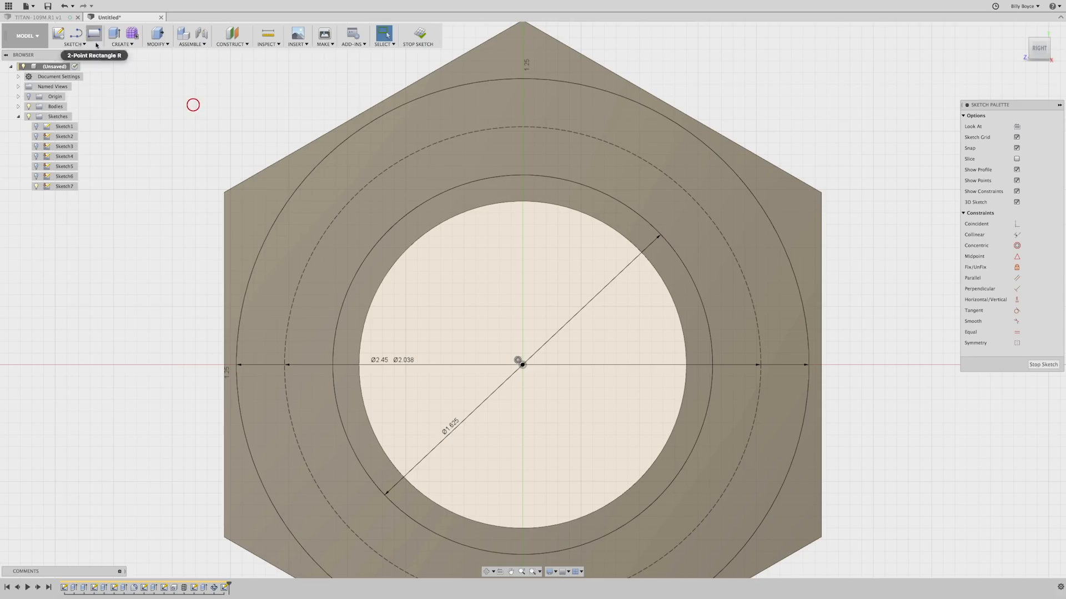
left_click(86, 44)
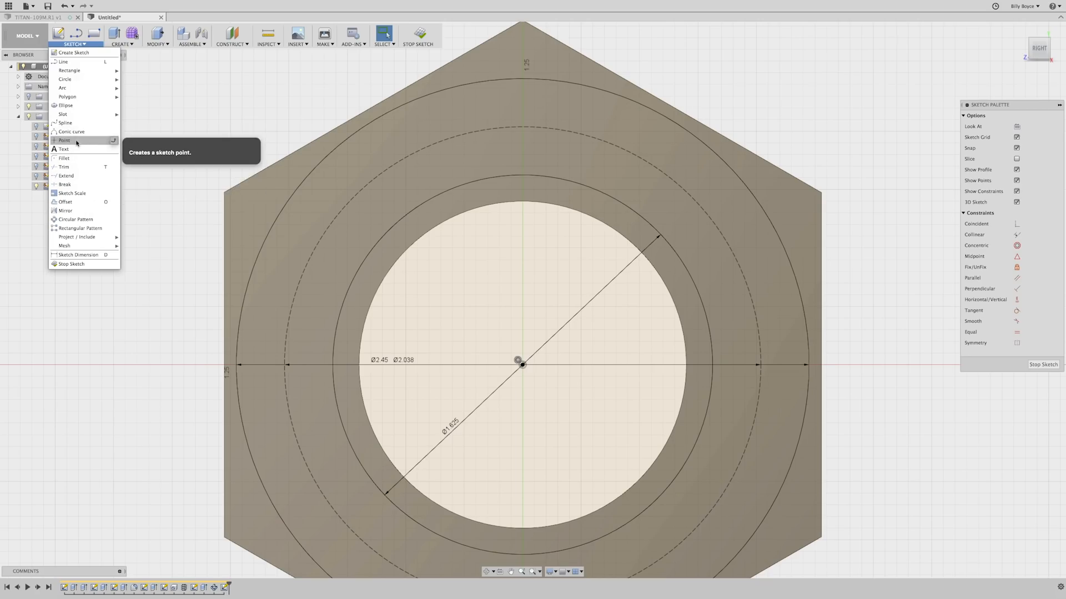
left_click(73, 142)
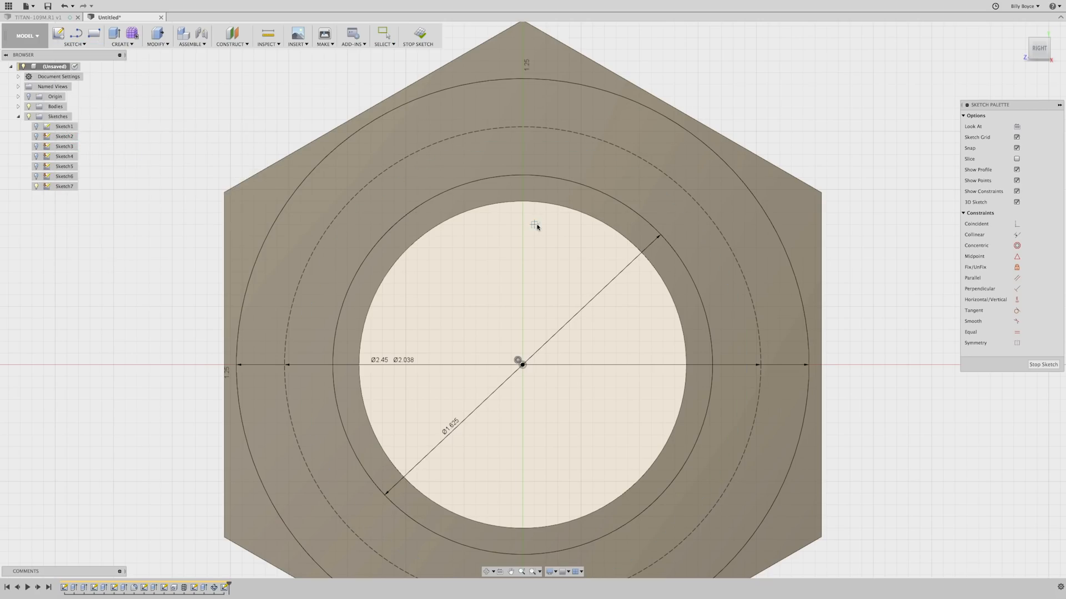
left_click(452, 137)
key("Escape")
left_click(453, 137)
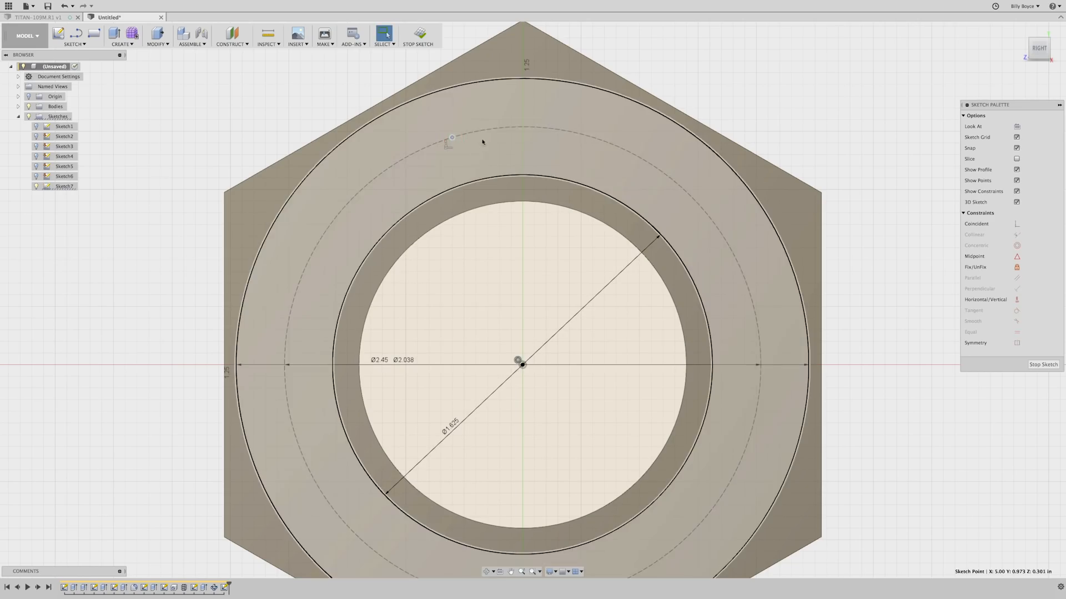
left_click(486, 272)
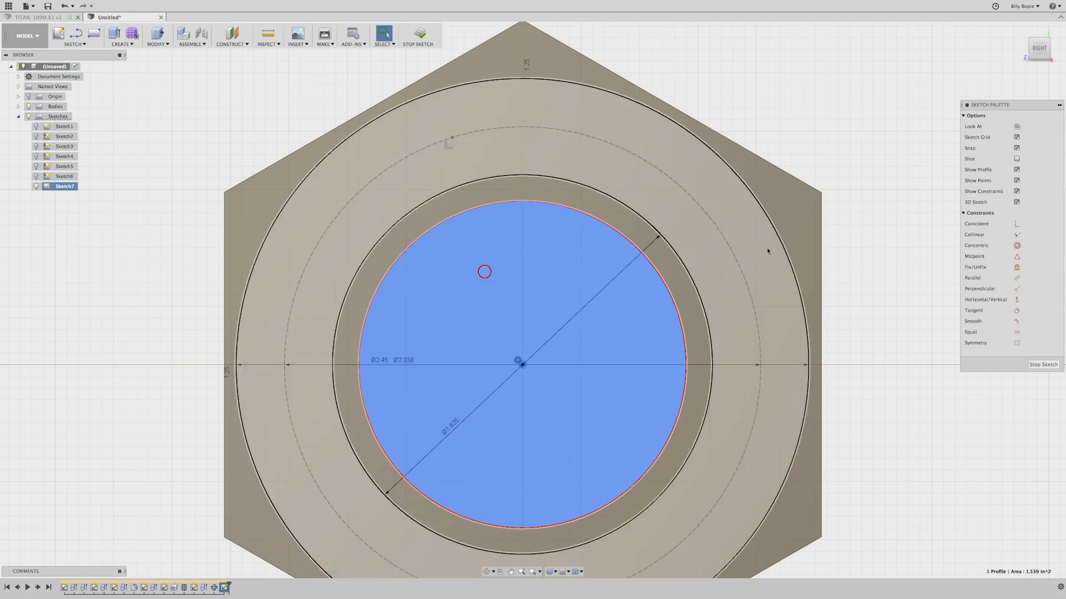
left_click(882, 295)
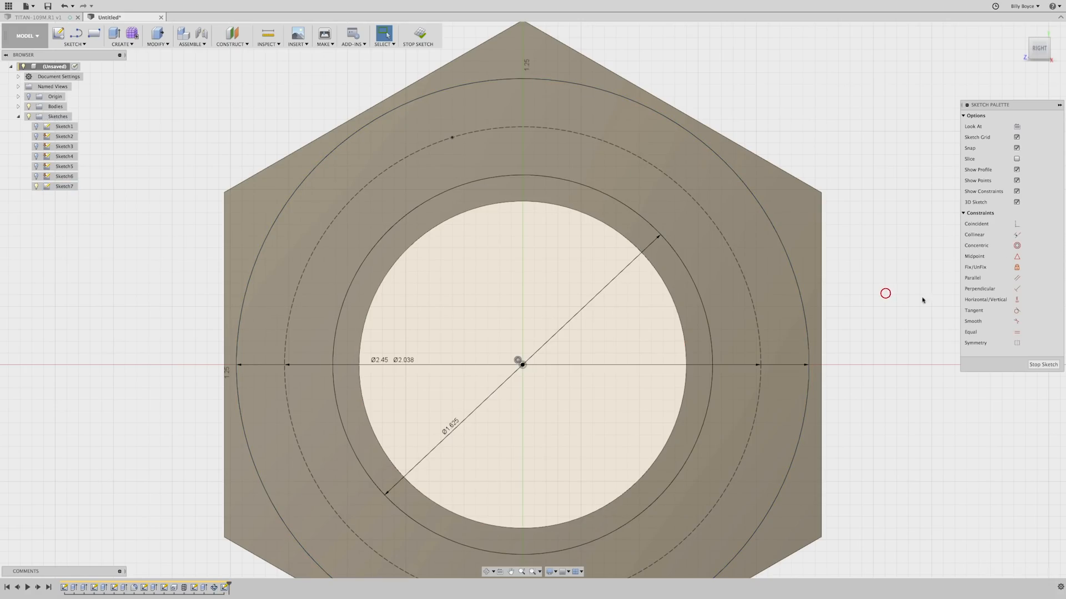
Step: Align the sketch point vertically with the circles' centre using a Horizontal/Vertical constraint
left_click(1018, 299)
left_click(450, 137)
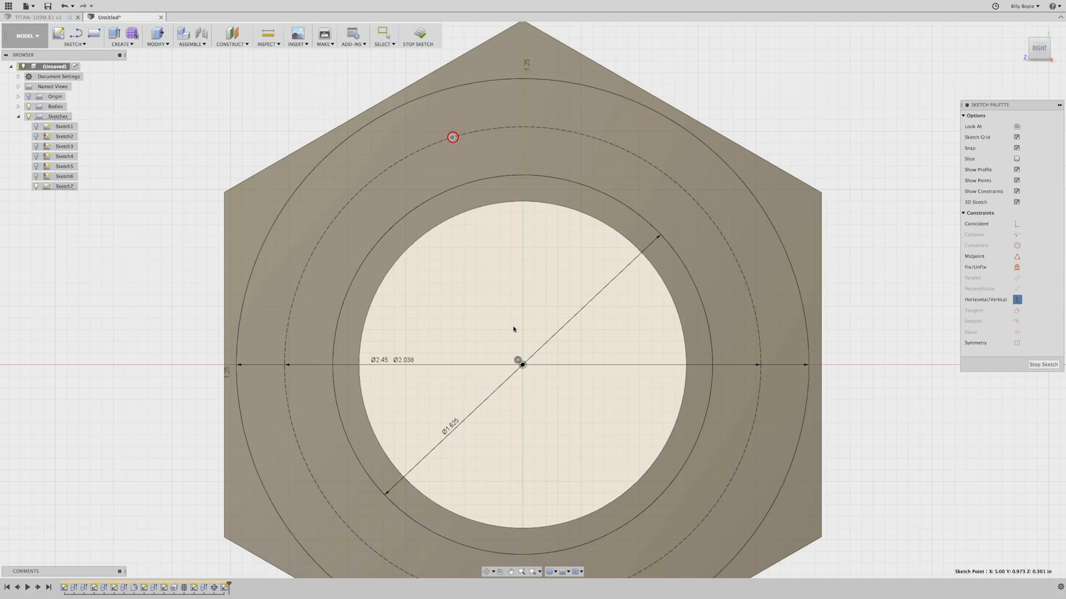
left_click(523, 365)
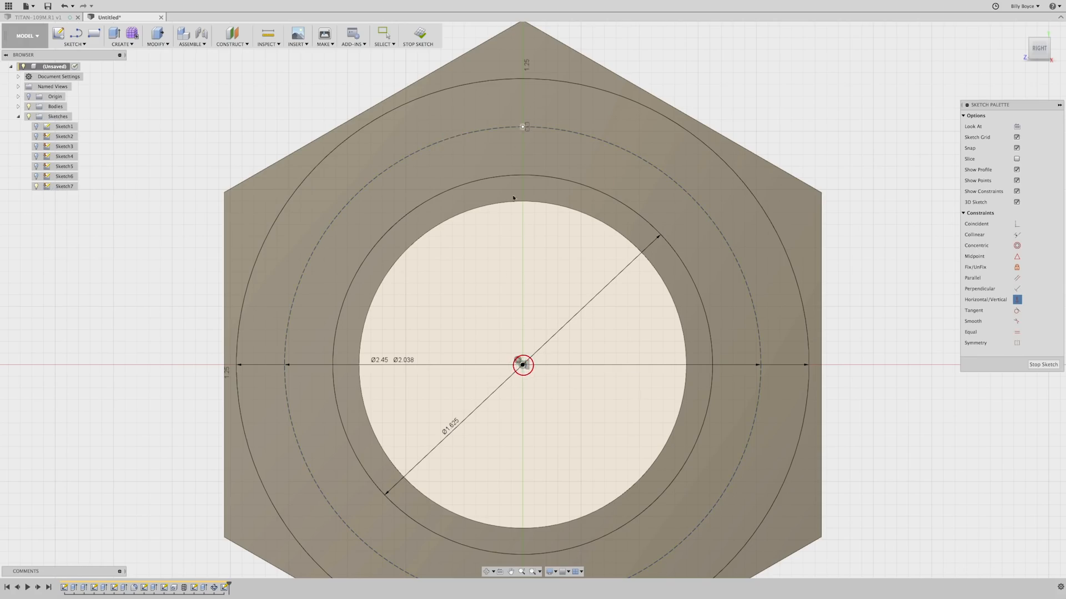
scroll(513, 283, "down", 2)
key("Escape")
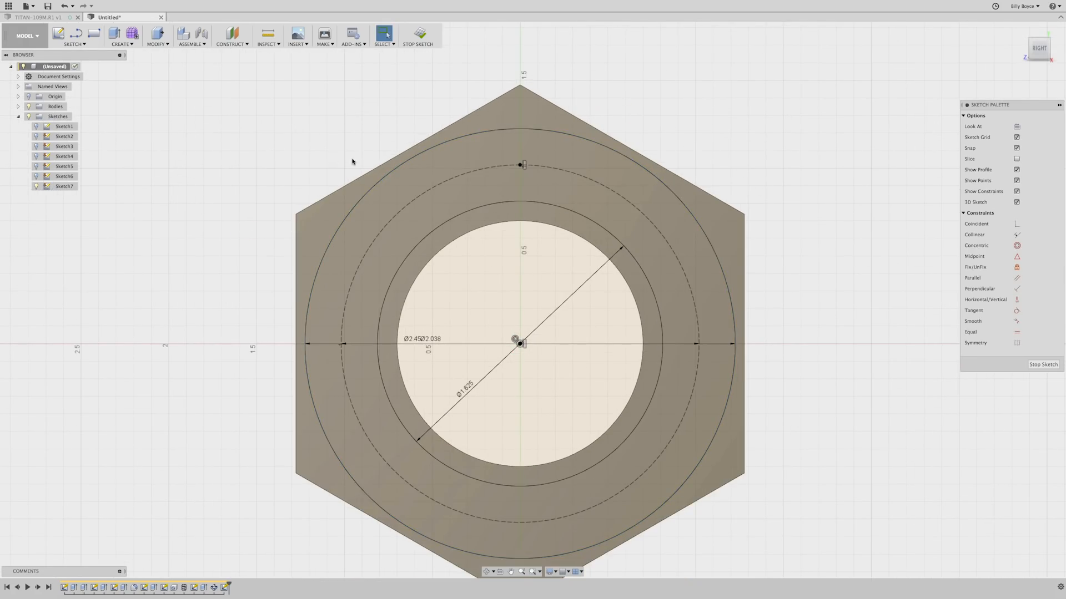
right_click(299, 148)
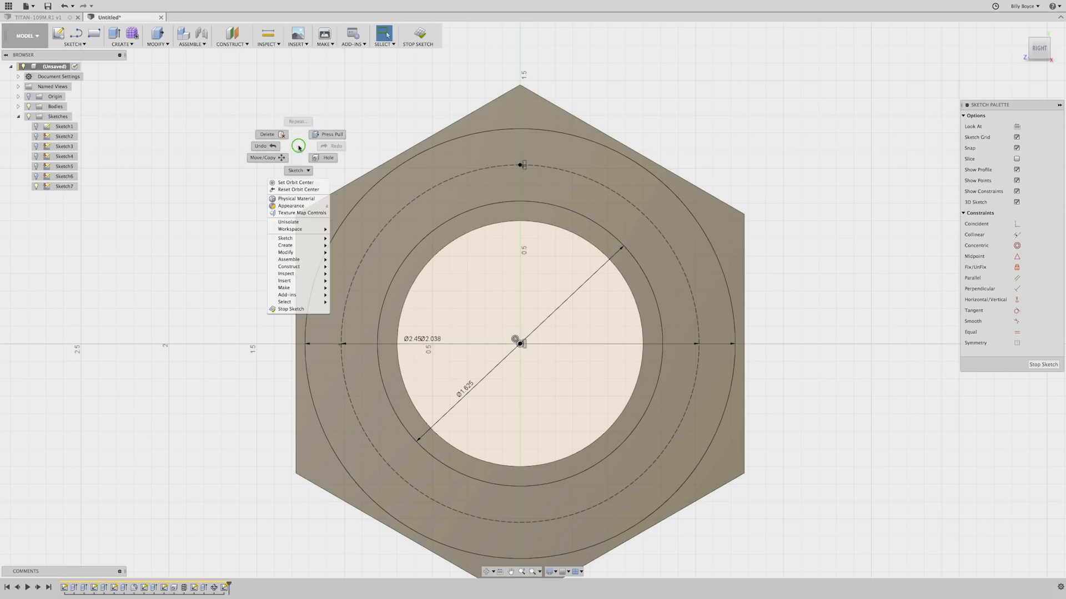
Step: Cut the hexagon area outside the 2.45 in circle with Press Pull to a distance of -0.4 in
left_click(322, 136)
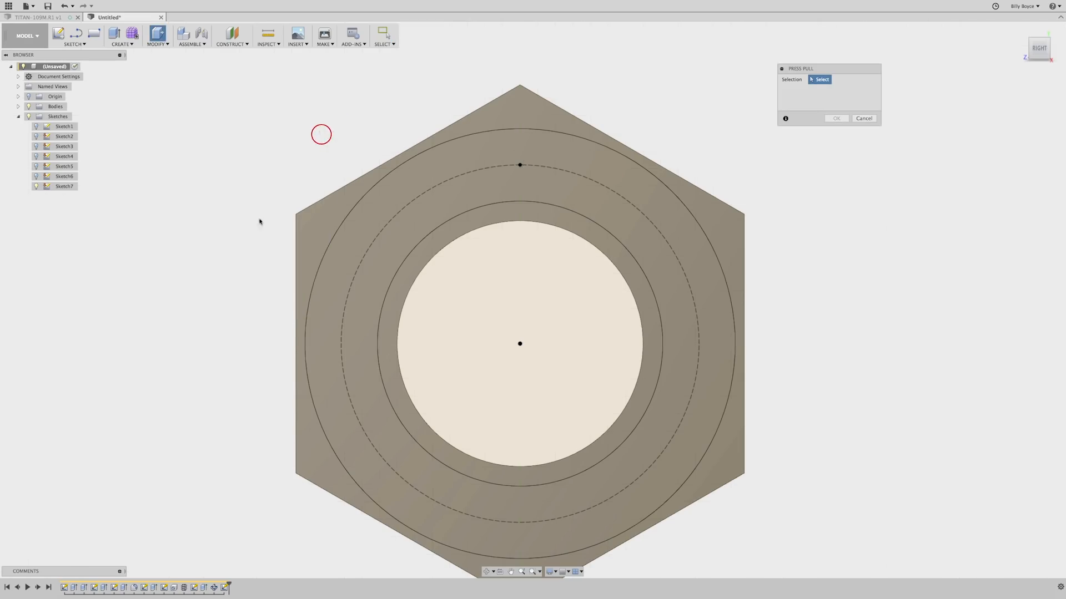
left_click(316, 223)
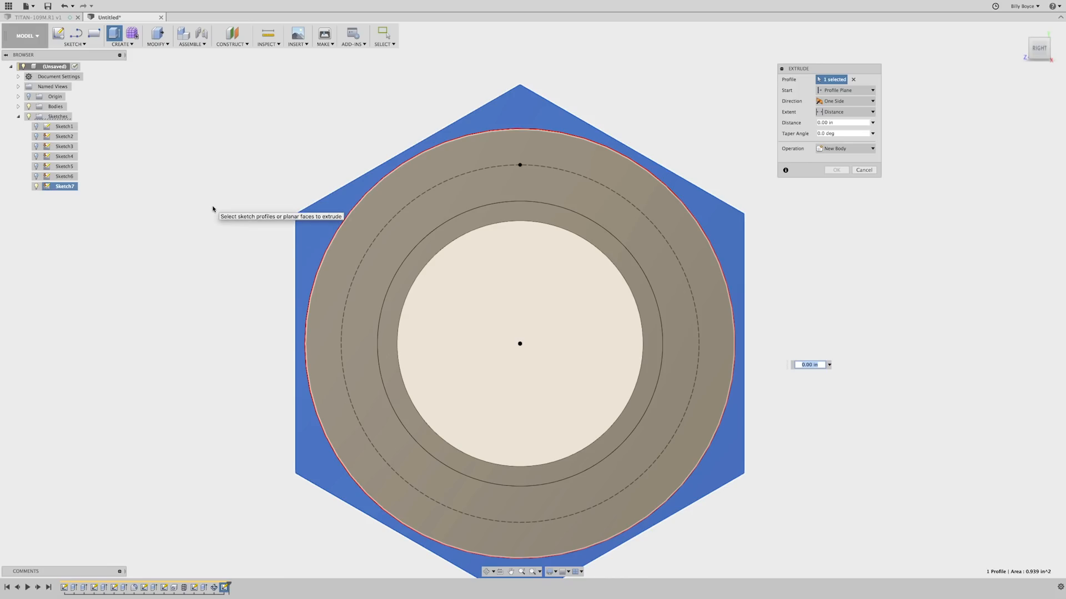
type("-.4")
key("Return")
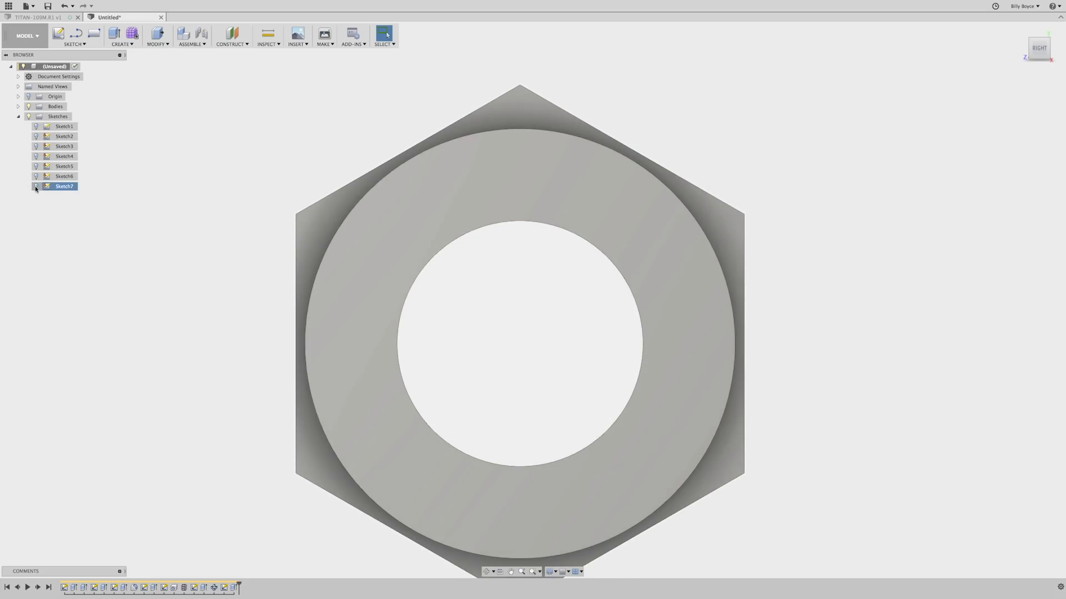
Step: Show Sketch7 again and cut the ring between the bore and the 1.625 in circle to a distance of -0.3 in
left_click(36, 186)
left_click(172, 257)
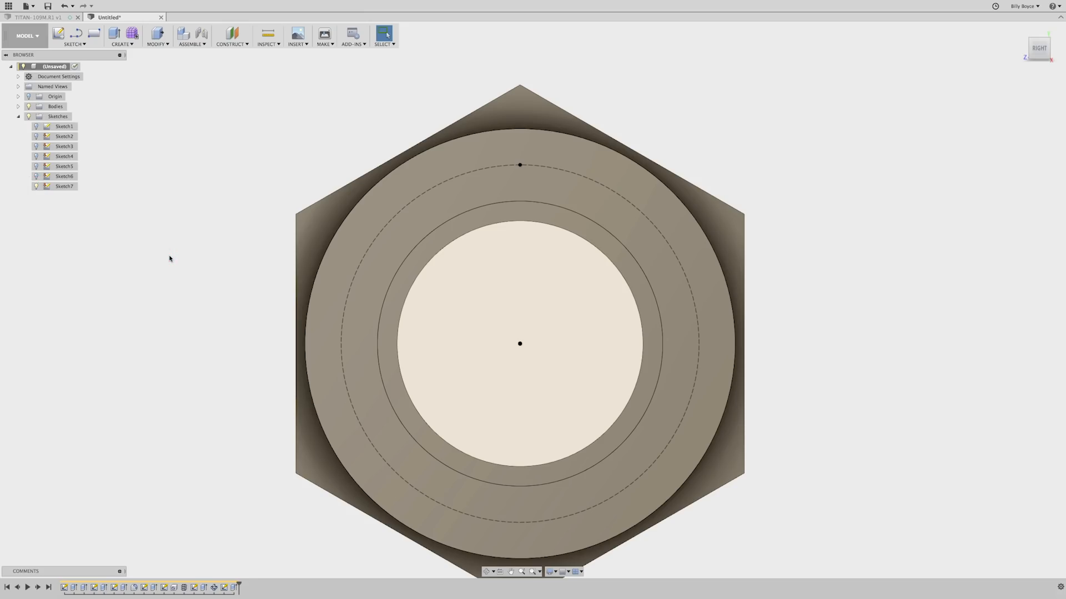
right_click(221, 242)
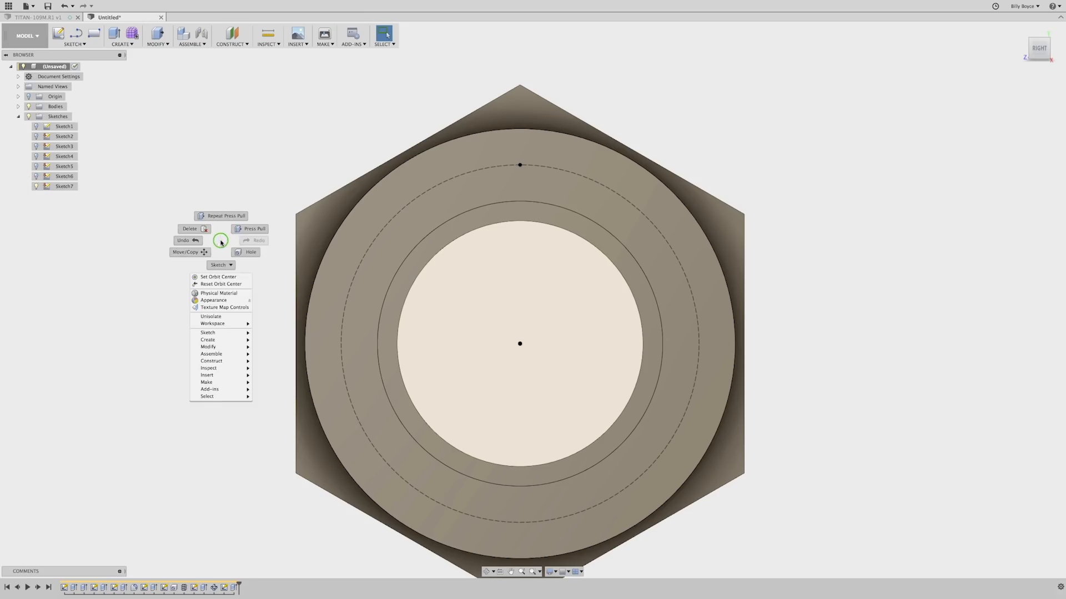
left_click(240, 229)
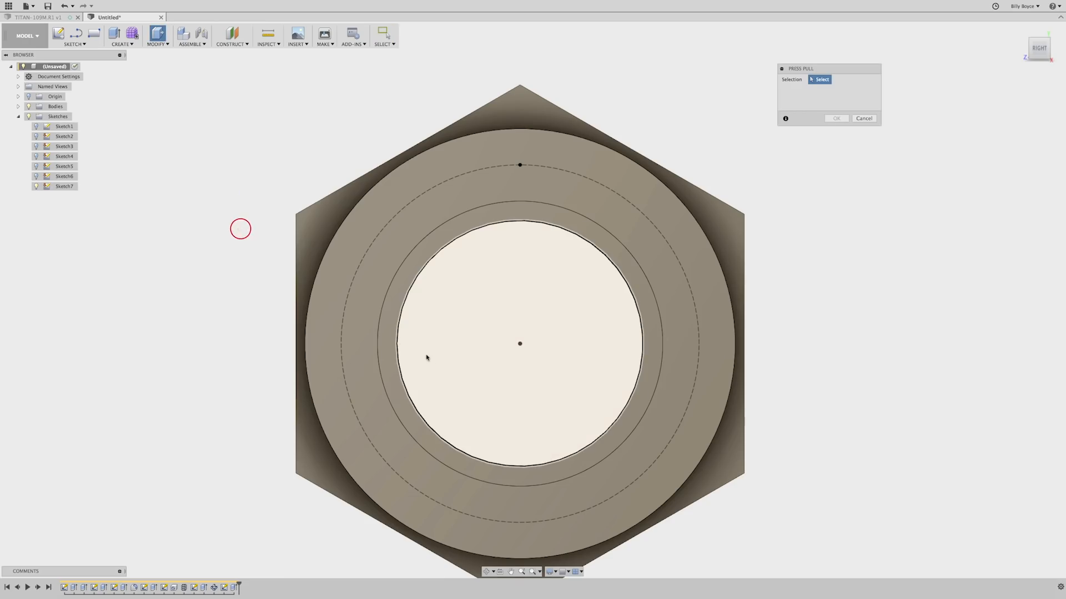
left_click(391, 339)
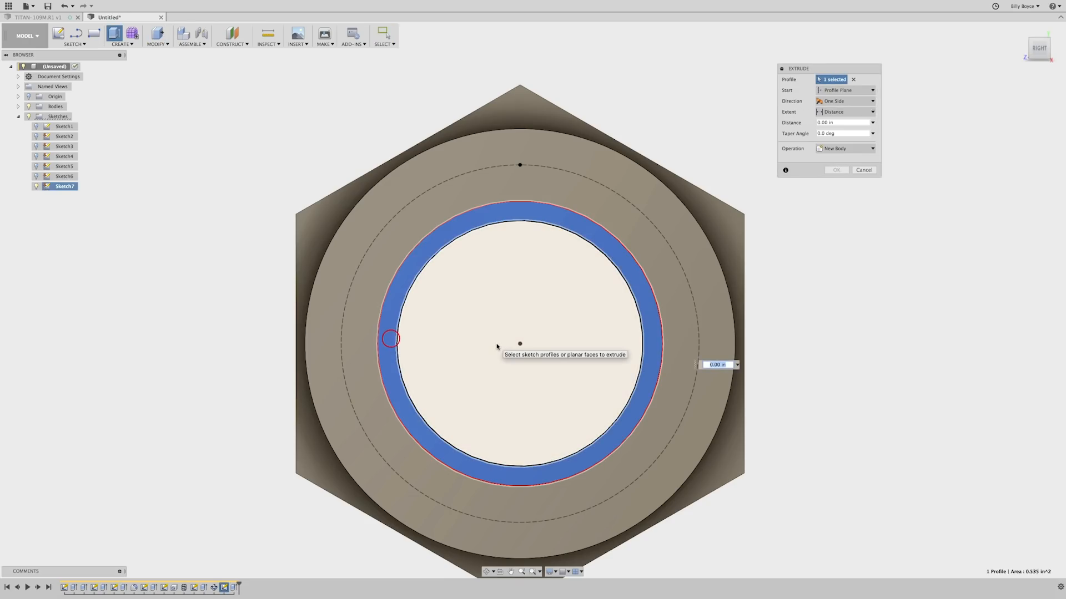
type("-.3")
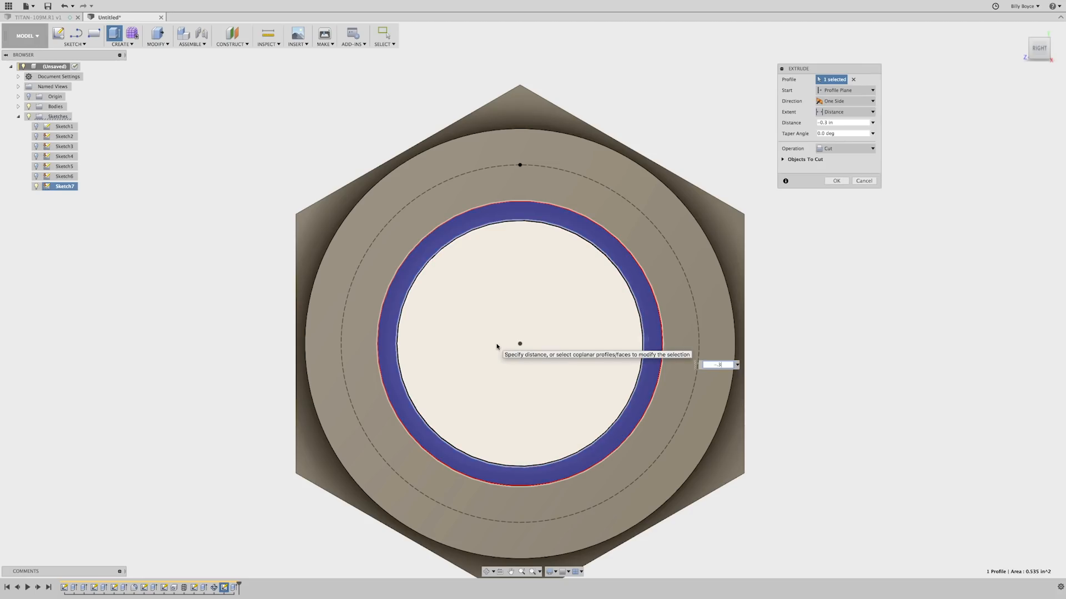
key("Return")
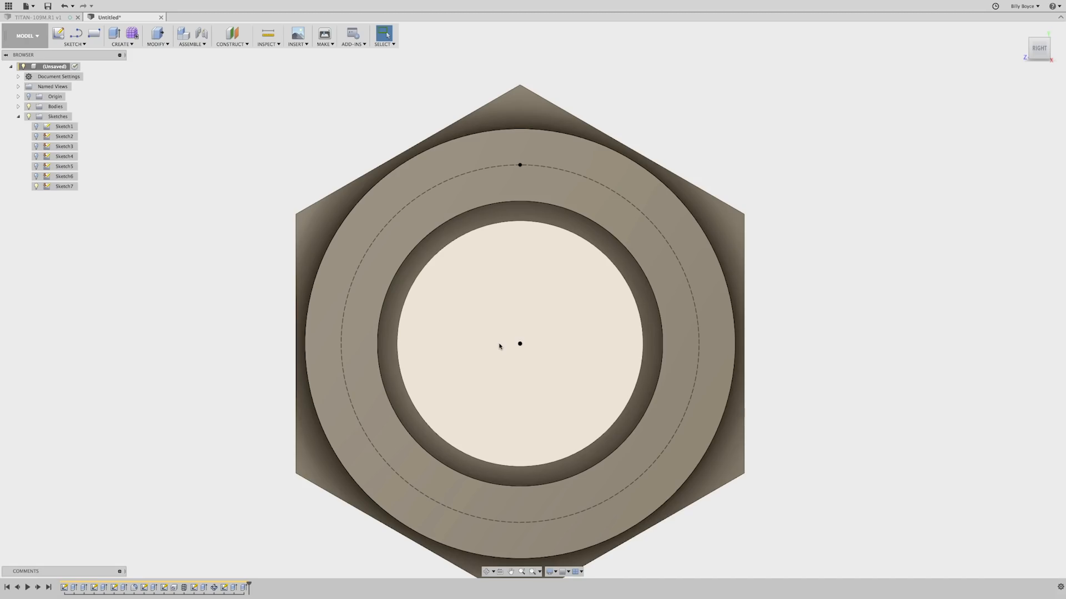
Step: Hide Sketch7 to leave the counterbored end of the body clear
key("c")
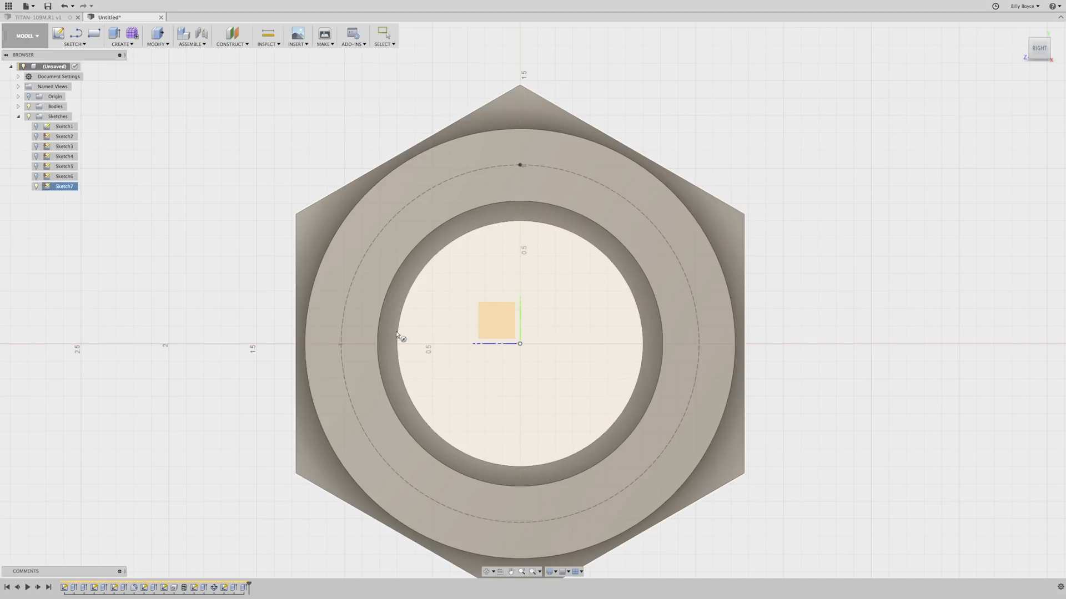
key("Escape")
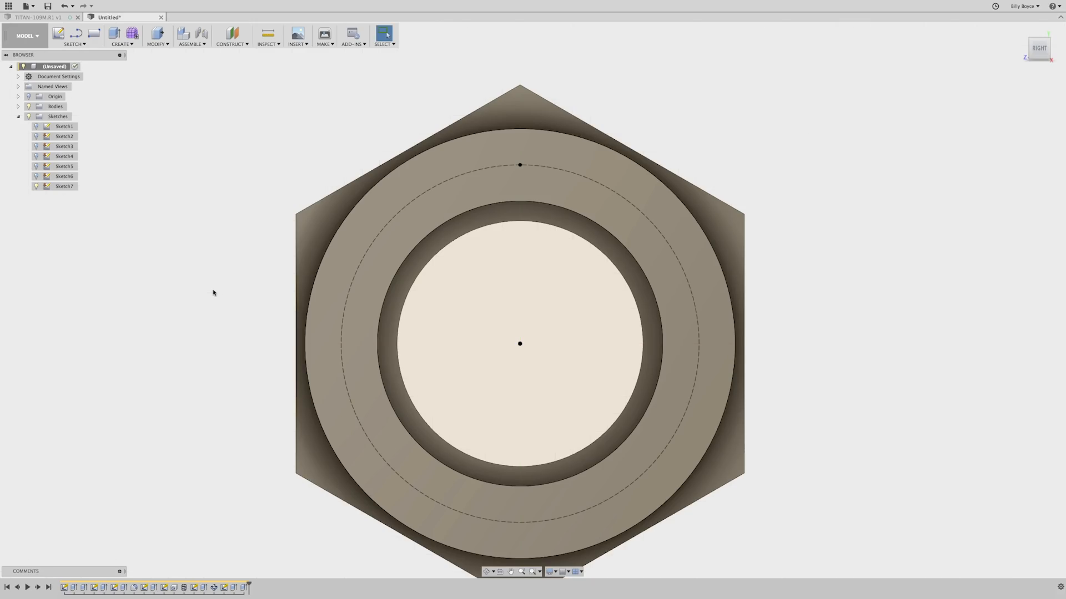
left_click(35, 187)
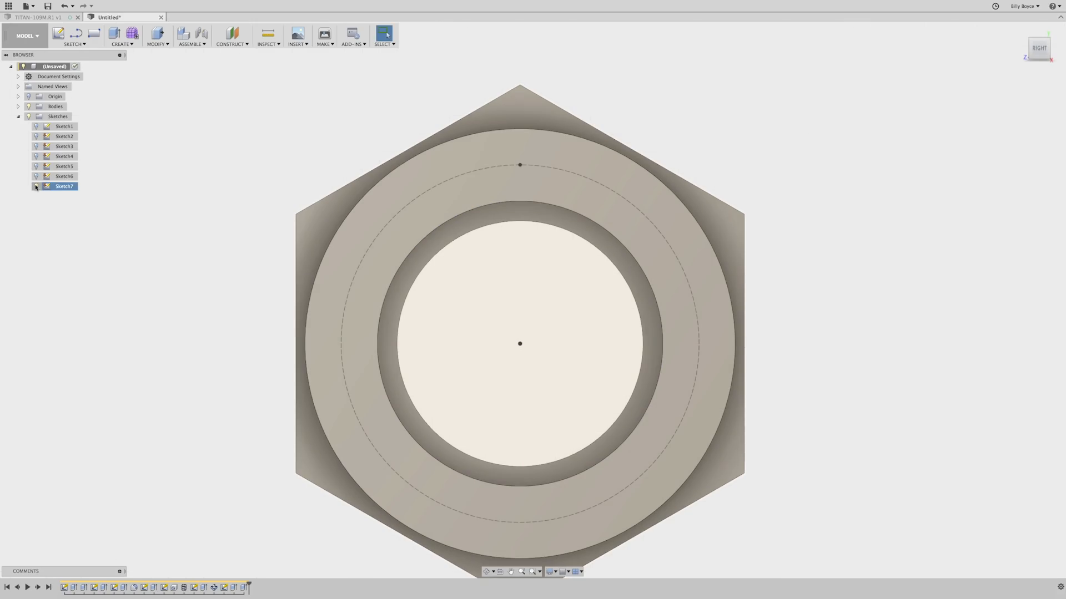
middle_click_drag(198, 310, 204, 299, "shift")
left_click(467, 199)
left_click(405, 229)
left_click(501, 240)
mouse_move(491, 286)
middle_mouse_down("shift")
mouse_move(469, 270)
mouse_move(452, 297)
mouse_move(479, 297)
middle_mouse_up("shift")
key("Escape")
scroll(544, 309, "down", 2)
scroll(332, 246, "up", 2)
left_click(172, 210)
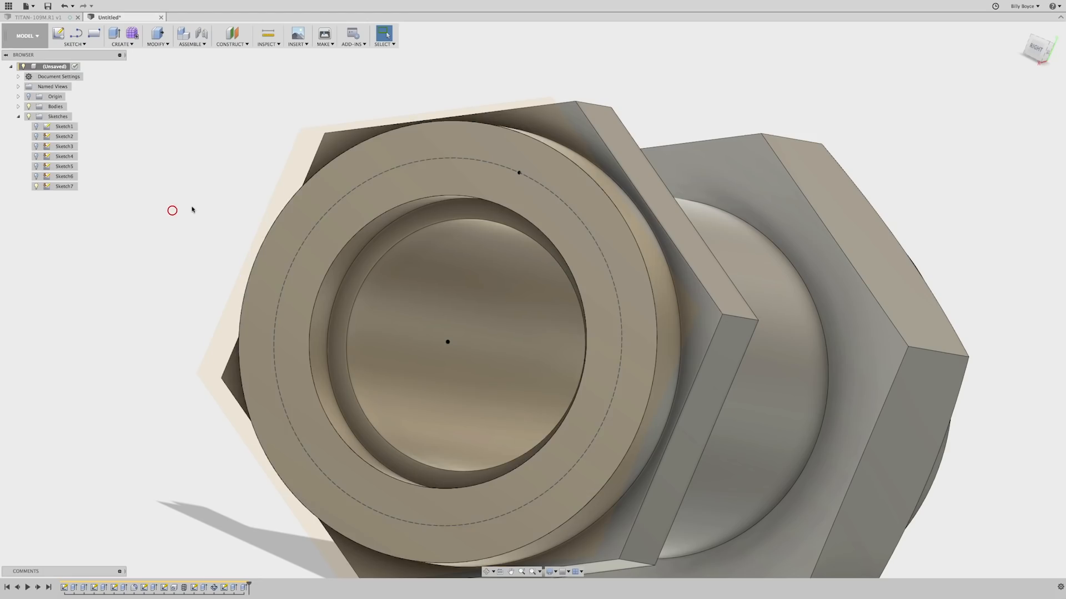
left_click(36, 187)
left_click(37, 187)
left_click(142, 215)
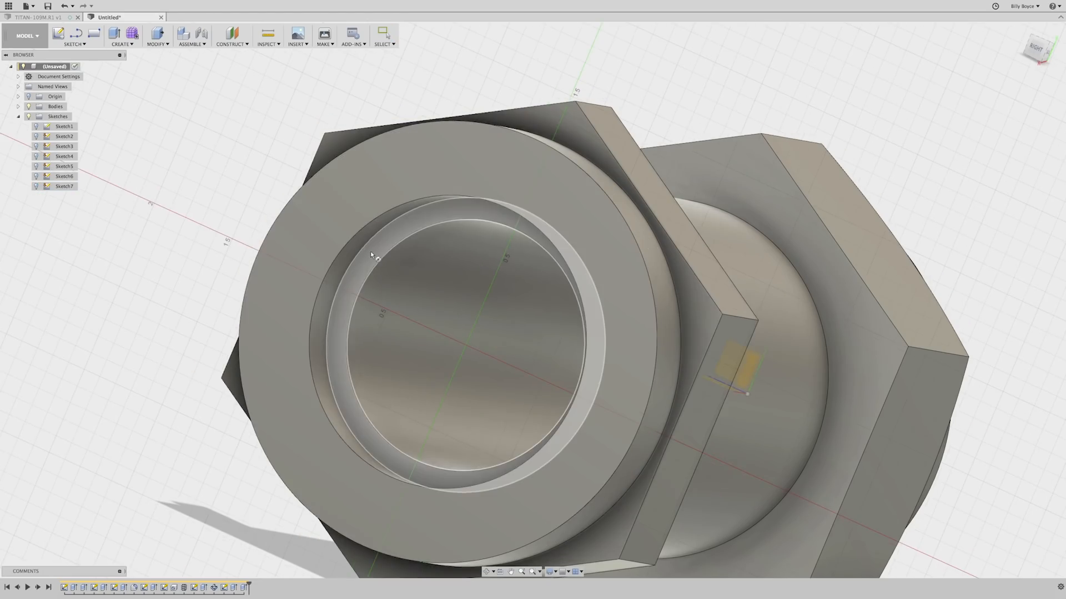
Step: Sketch a 1.49 in diameter circle on the counterbore's floor, centred on the bore
left_click(370, 251)
key("c")
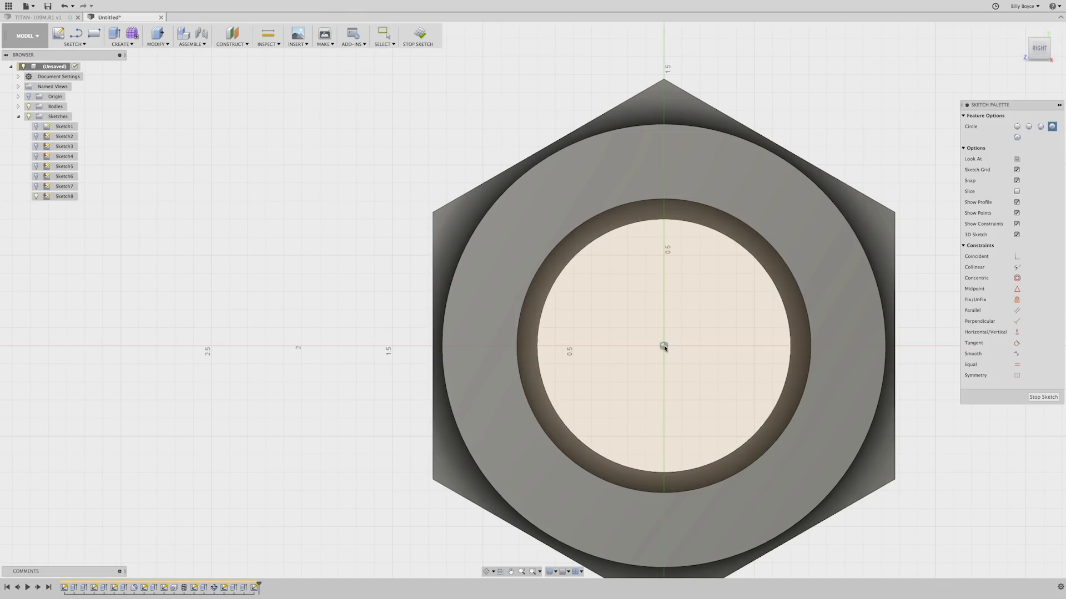
left_click(664, 346)
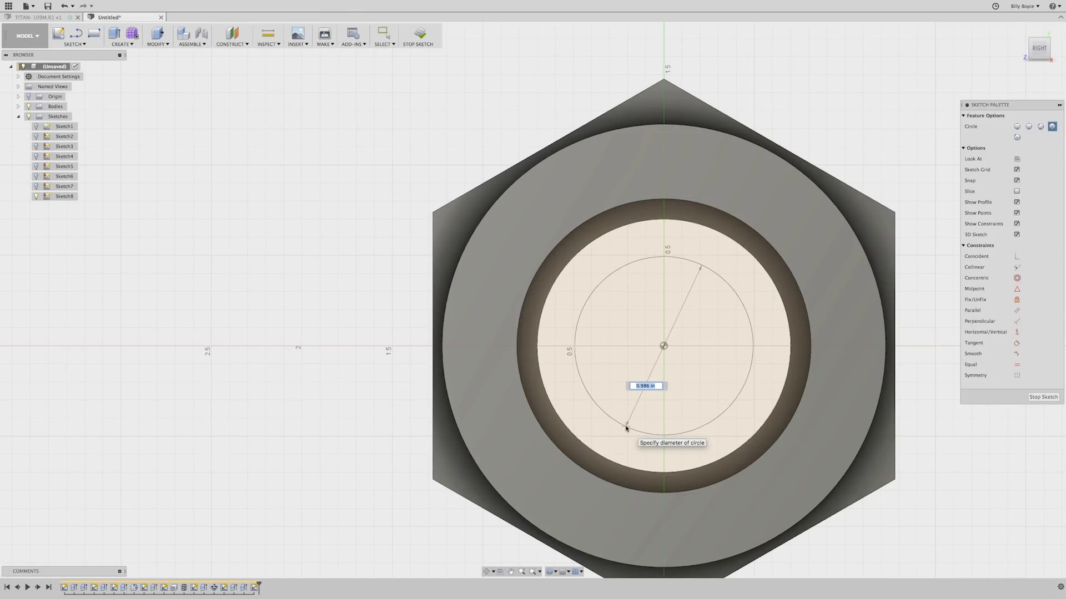
type("1.49")
key("Return")
key("Escape")
Step: Cut both profiles inside the 1.49 in circle to a distance of -0.1 in with a -45 degree taper
left_click(634, 360)
right_click(636, 359)
left_click(662, 347)
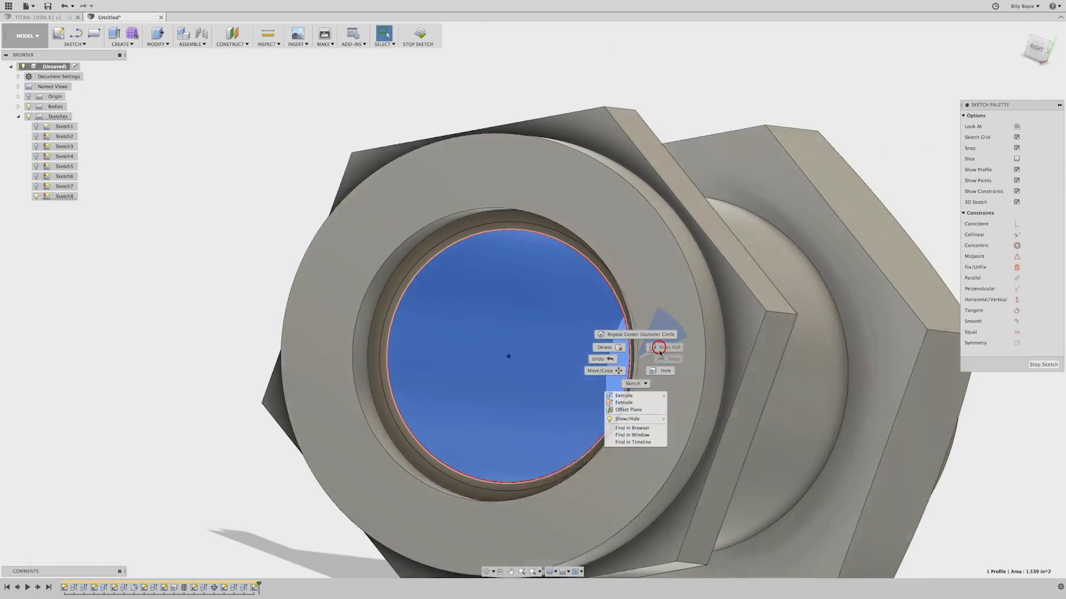
left_click(433, 217)
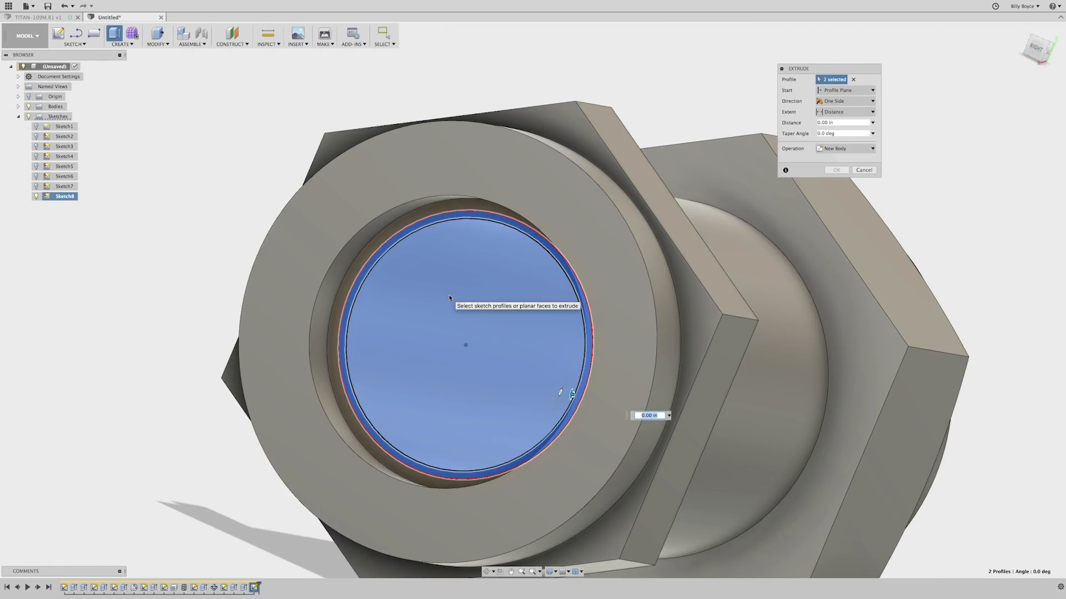
key("Return")
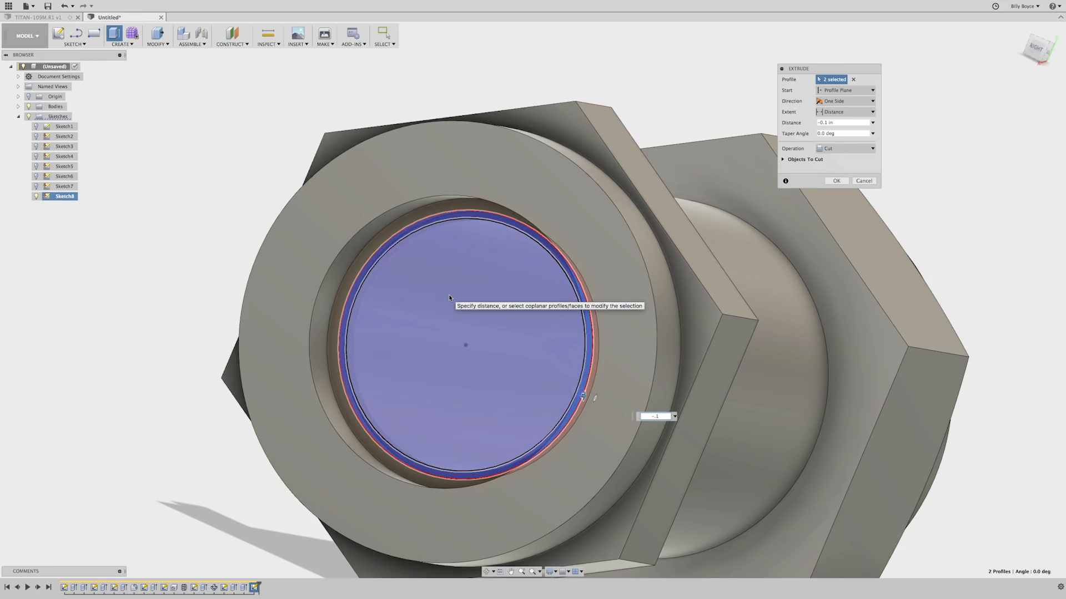
key("Tab")
type("-45")
key("Return")
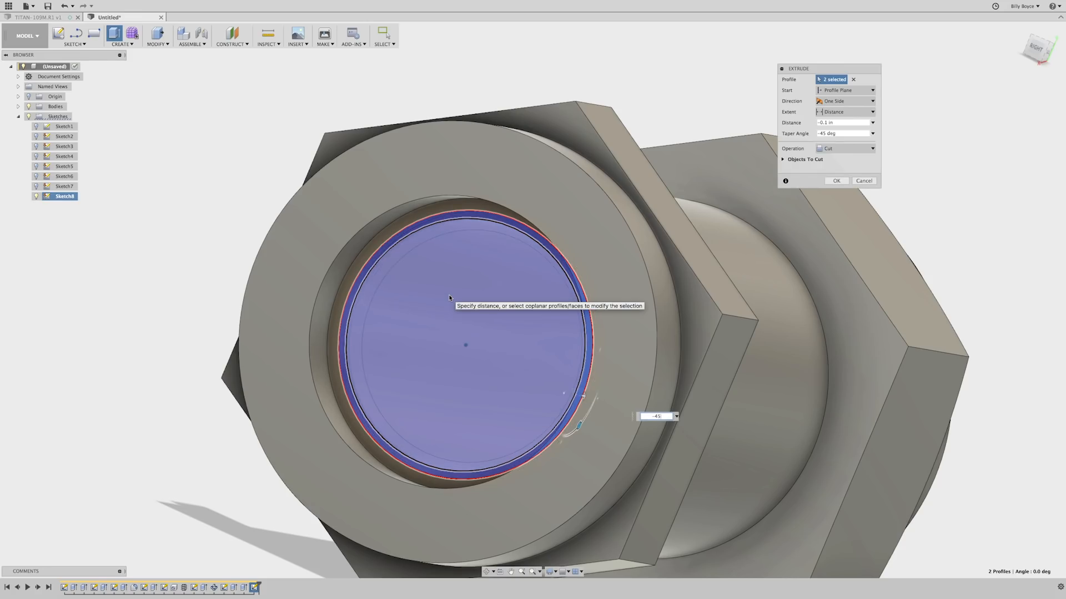
key("Return")
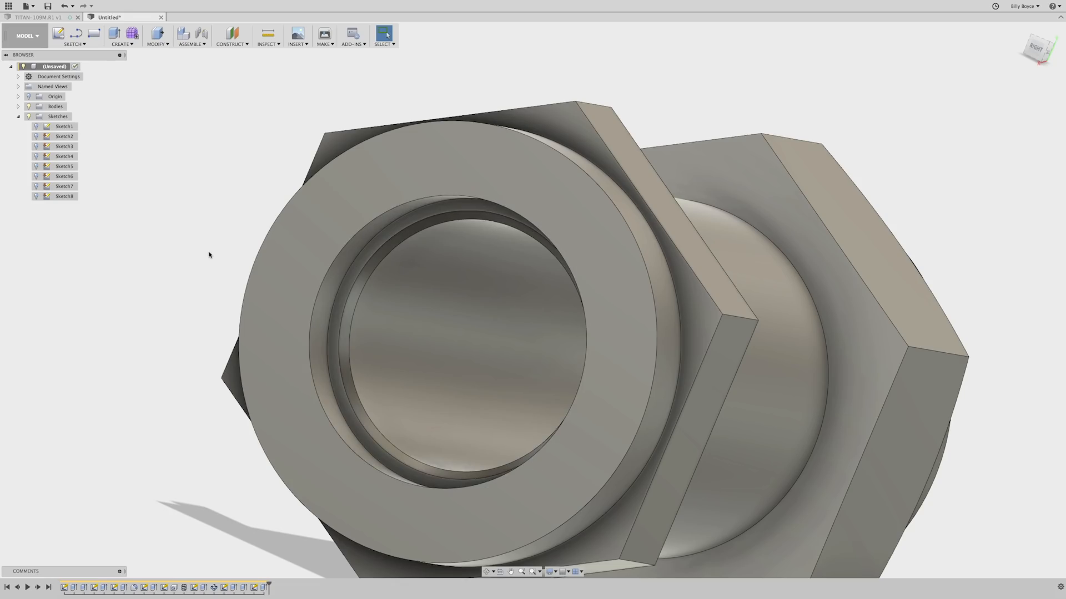
Step: Fillet the circular edge at the base of the counterbore wall with a 0.06 in radius
key("f")
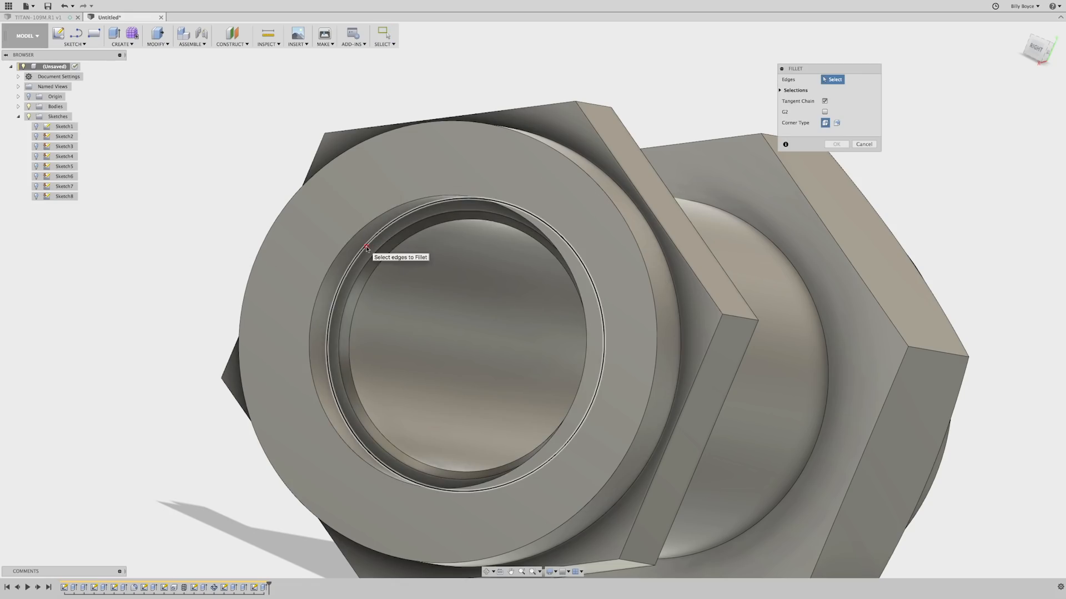
left_click(366, 250)
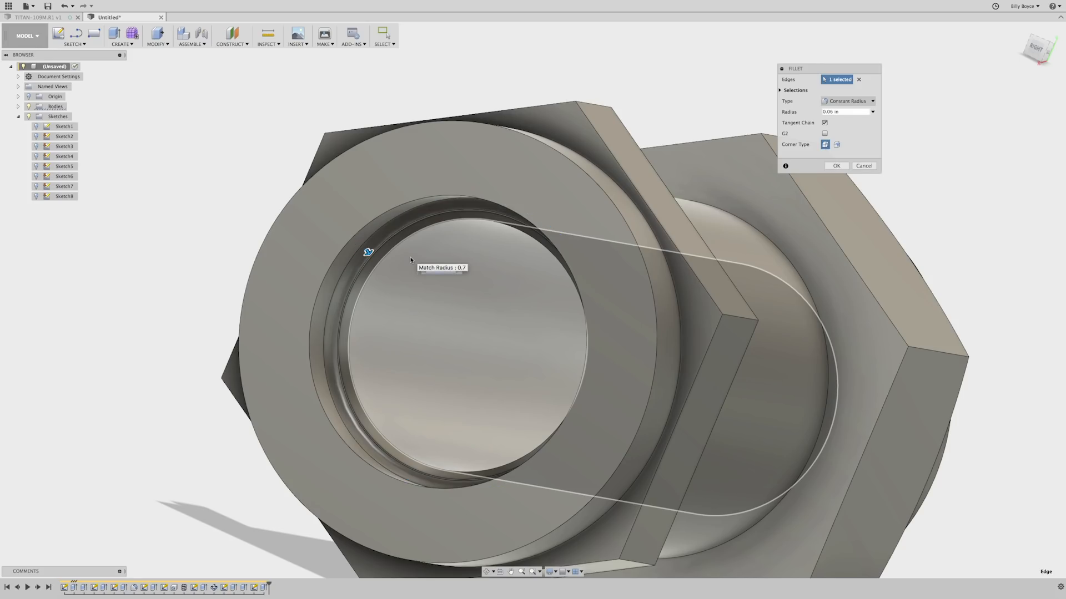
key("Return")
Step: View the counterbored end straight on and show Sketch7 with Sketch8 hidden
middle_click_drag(411, 259, 269, 286, "shift")
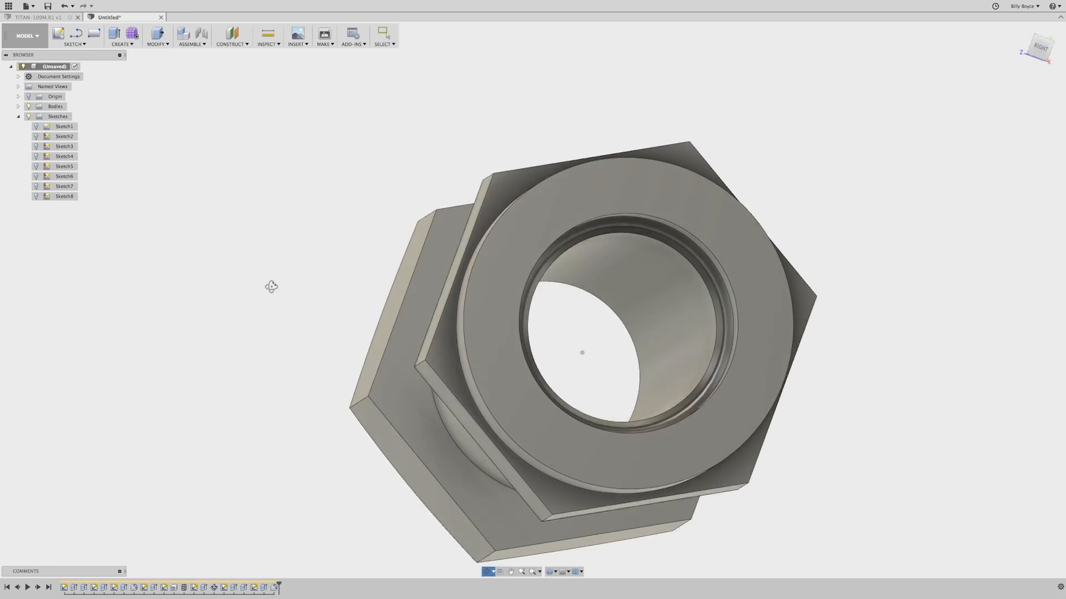
left_click(1037, 48)
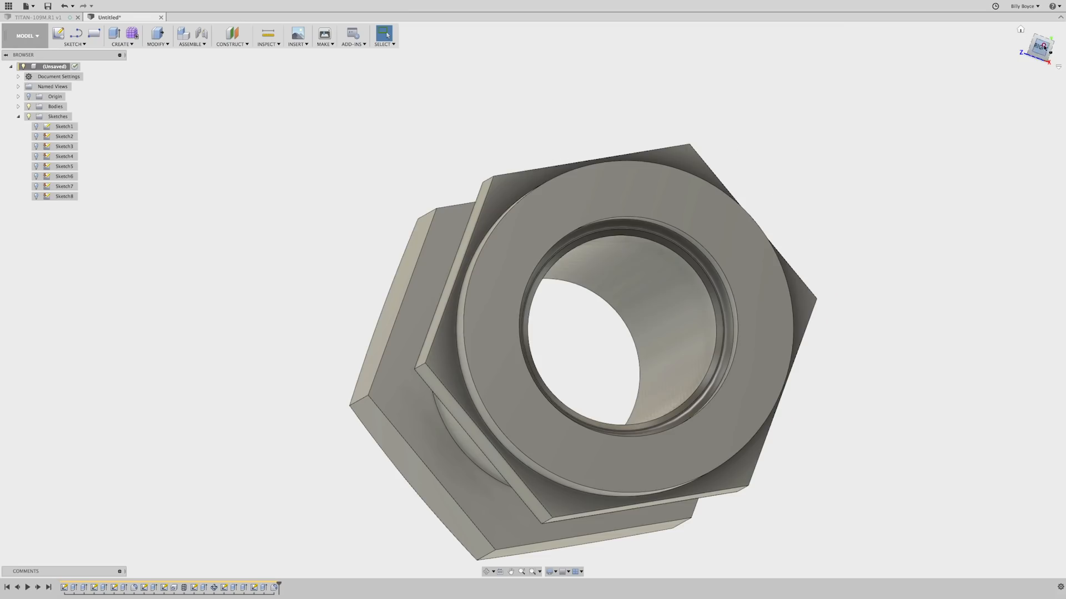
left_click(36, 197)
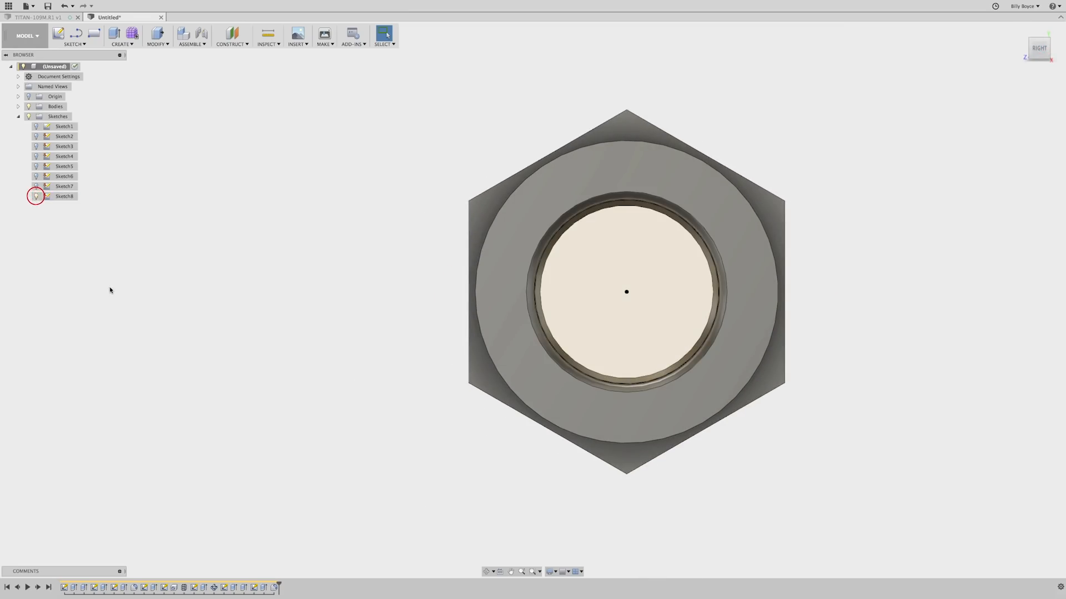
left_click(36, 186)
scroll(559, 250, "up", 3)
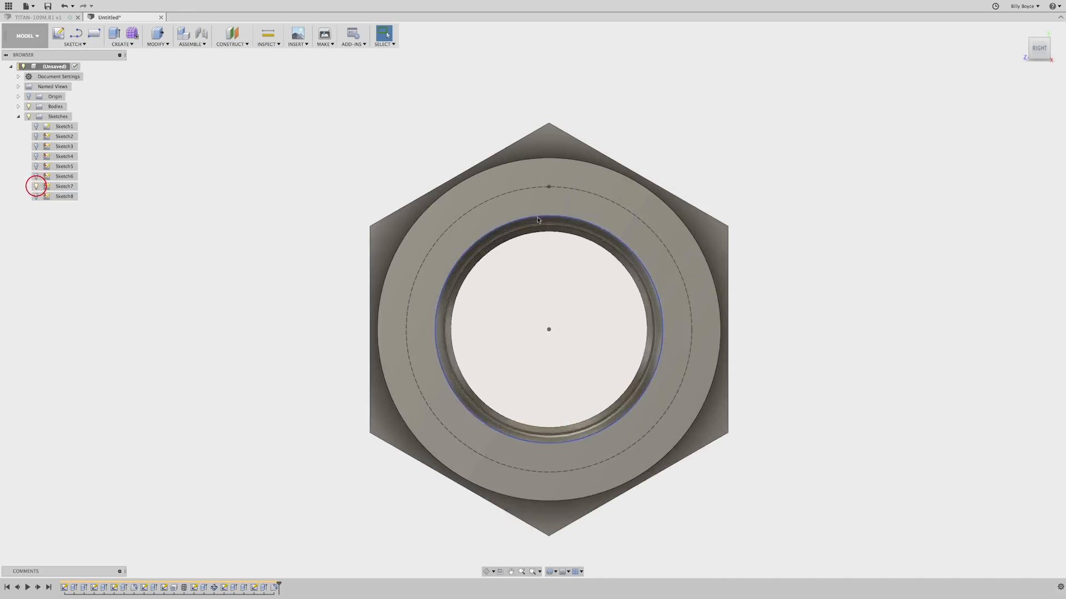
Step: Create a simple hole at the sketch point on the construction circle, 0.4 in deep and 0.213 in in diameter
left_click(128, 45)
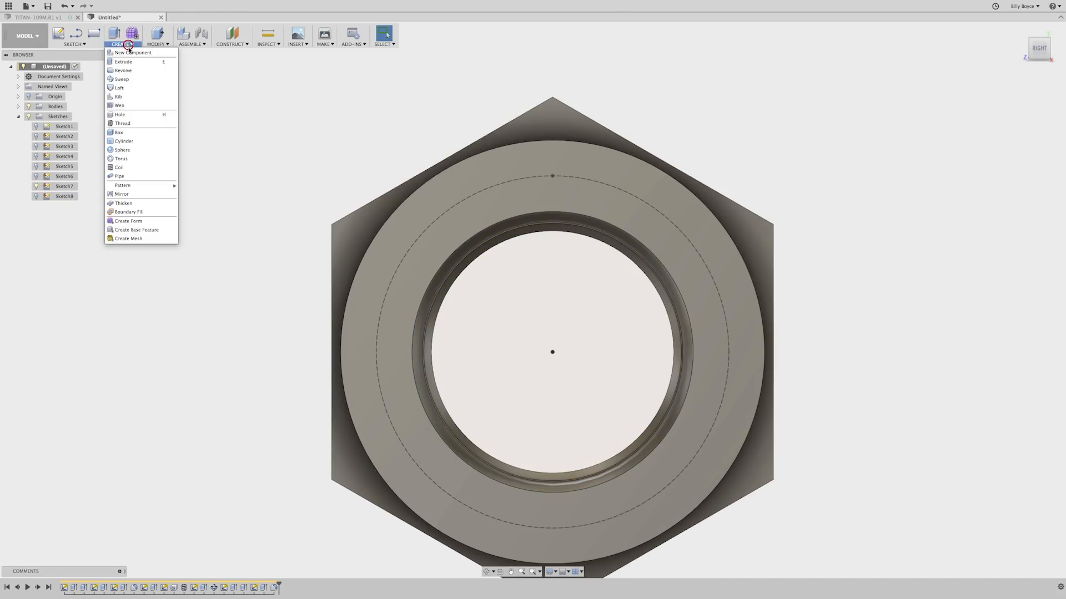
left_click(128, 115)
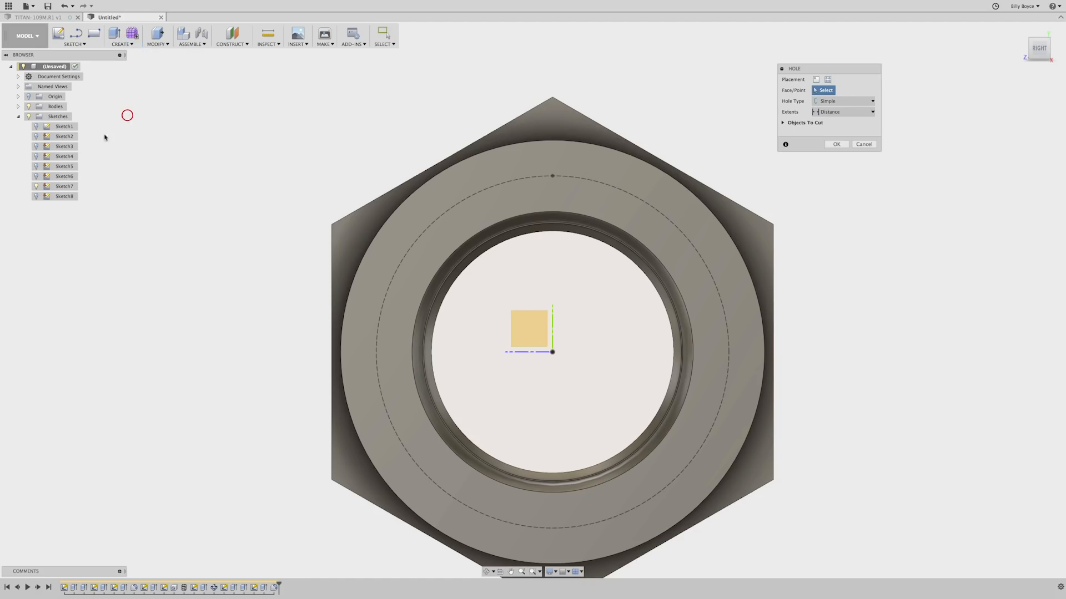
left_click(553, 178)
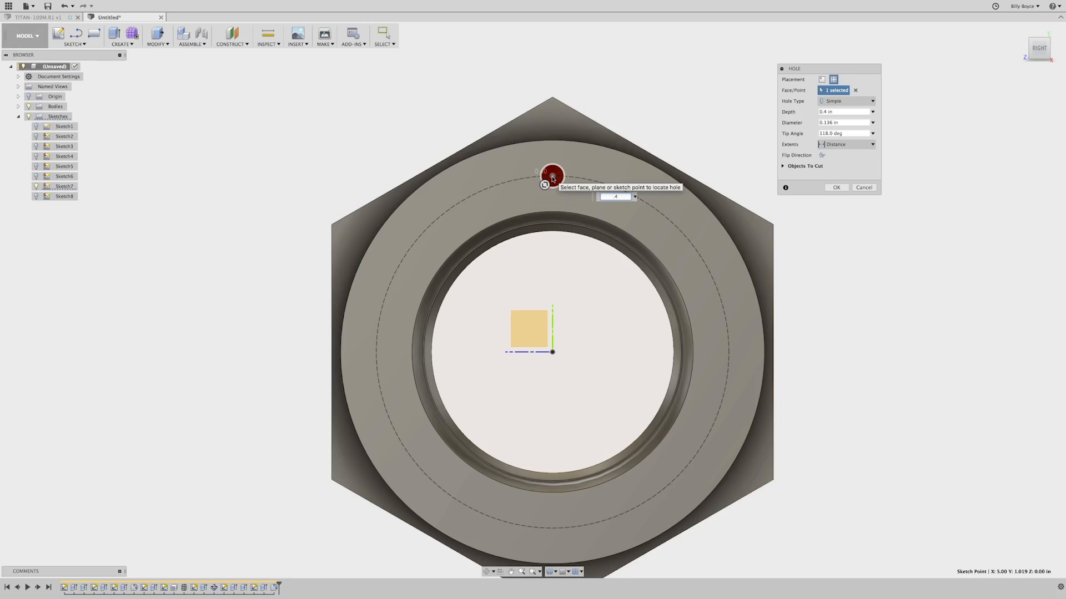
key("Tab")
type(".213")
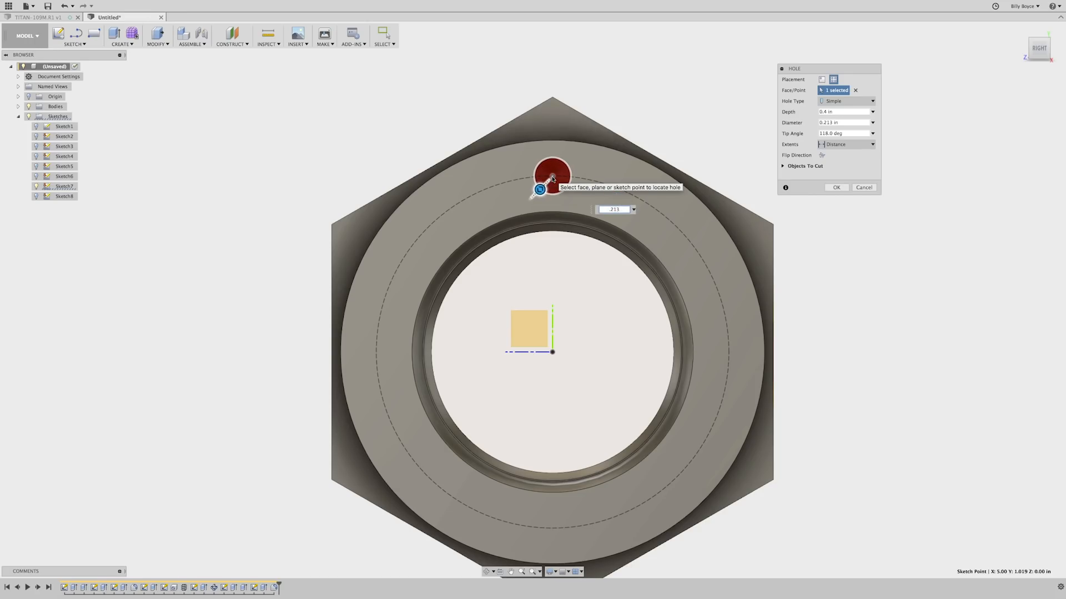
key("Return")
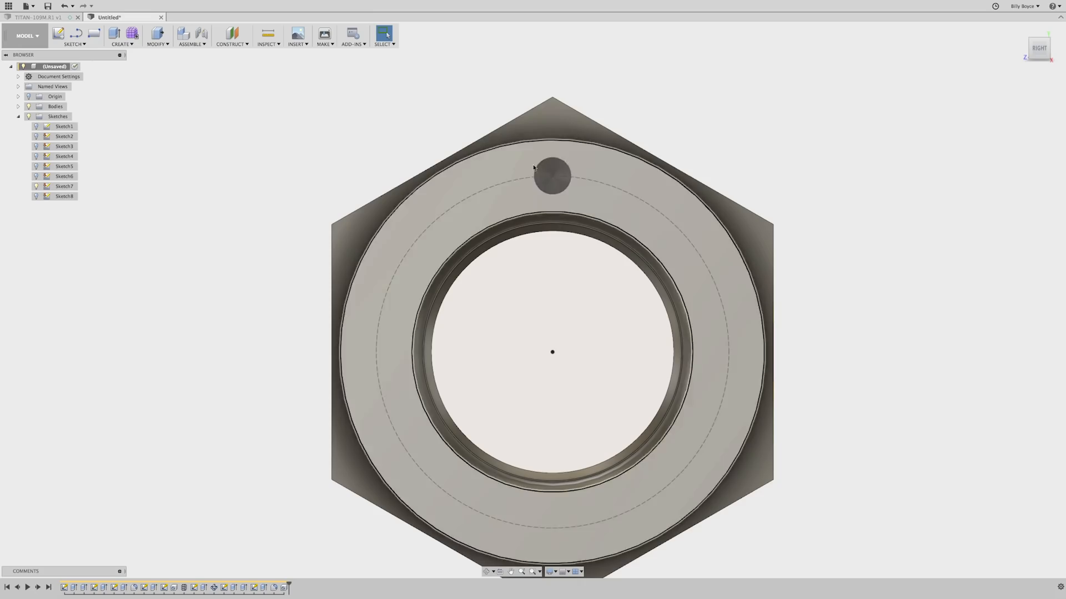
Step: Hide Sketch7 so that the construction circle no longer shows on the counterbored end
scroll(431, 159, "down", 5, "shift")
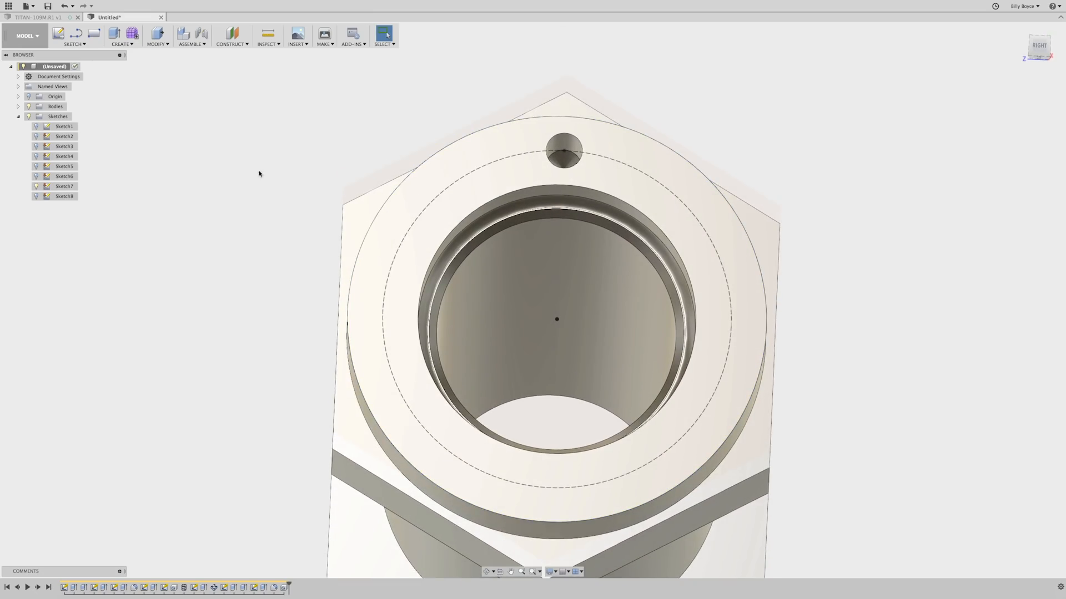
left_click(35, 186)
left_click(215, 152)
scroll(215, 152, "up", 2)
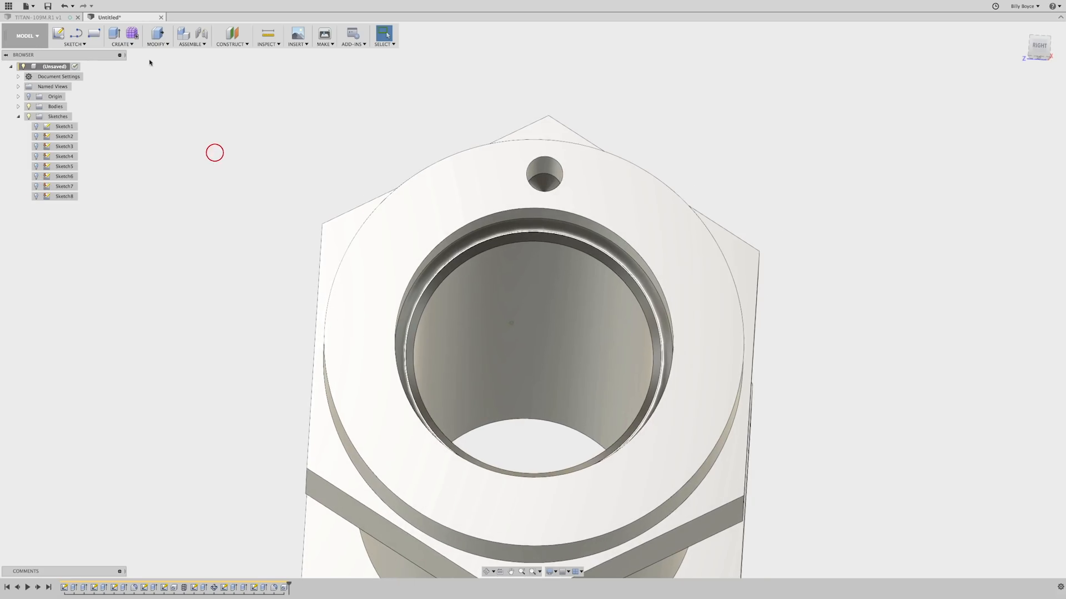
Step: Start a modeled thread on the wall of the small end-face hole, with full length off and a length of .350 in
left_click(126, 44)
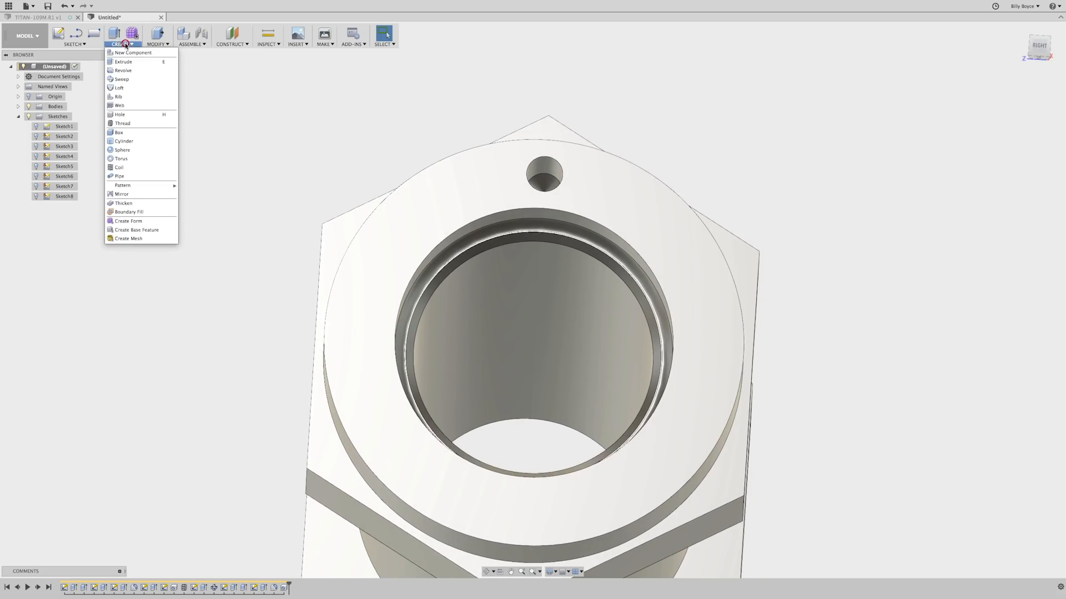
left_click(119, 124)
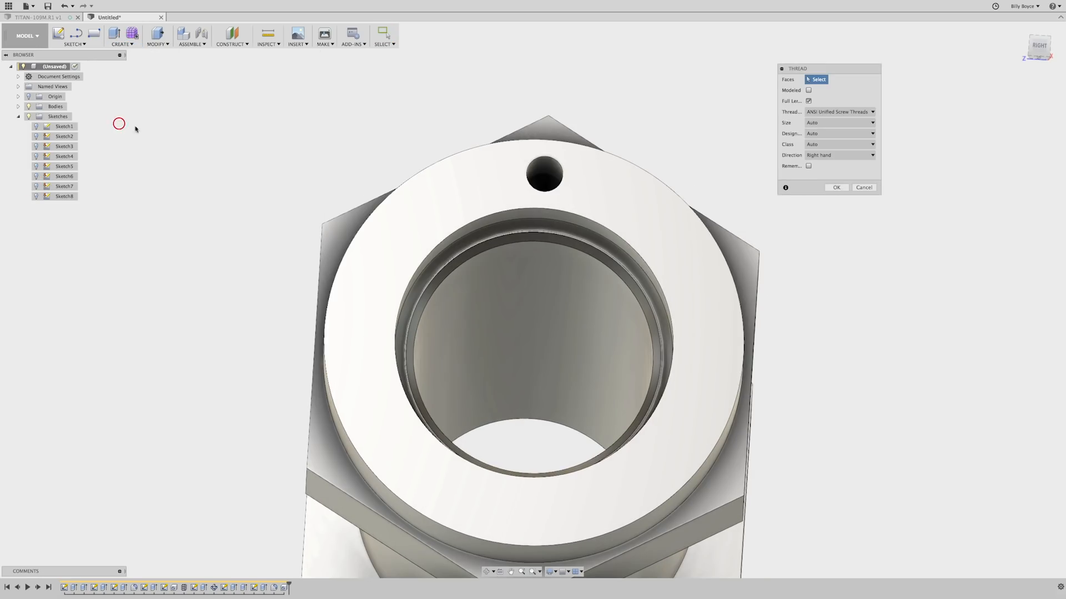
left_click(546, 168)
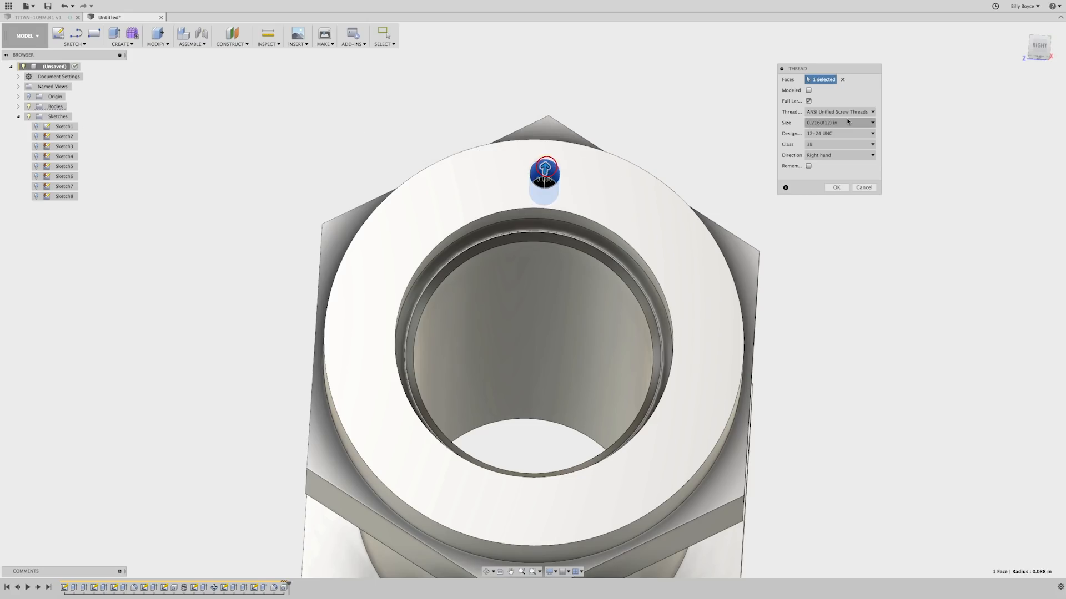
left_click(808, 90)
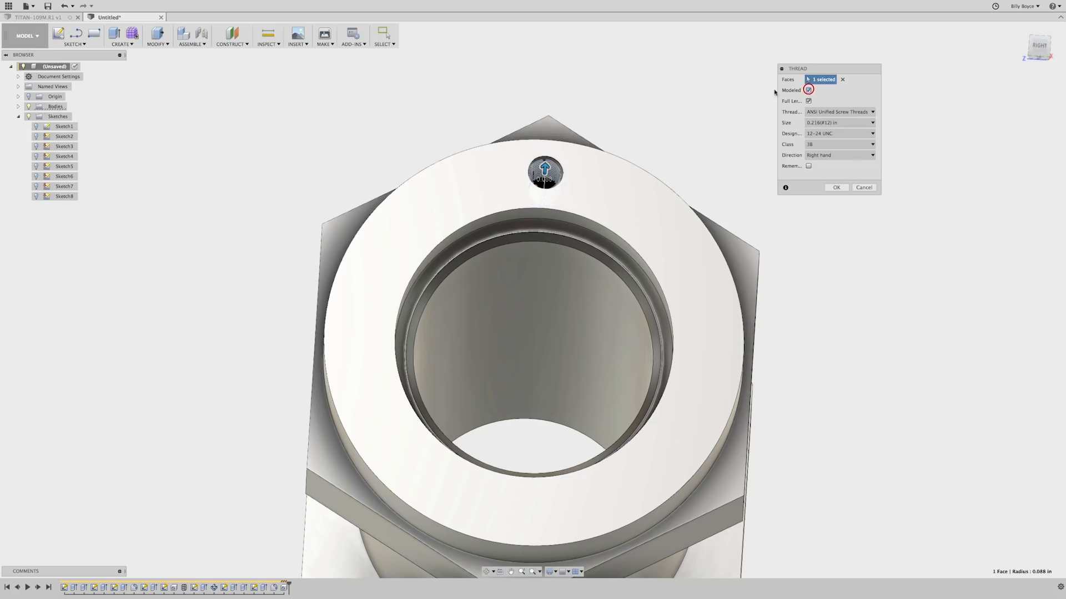
left_click(809, 101)
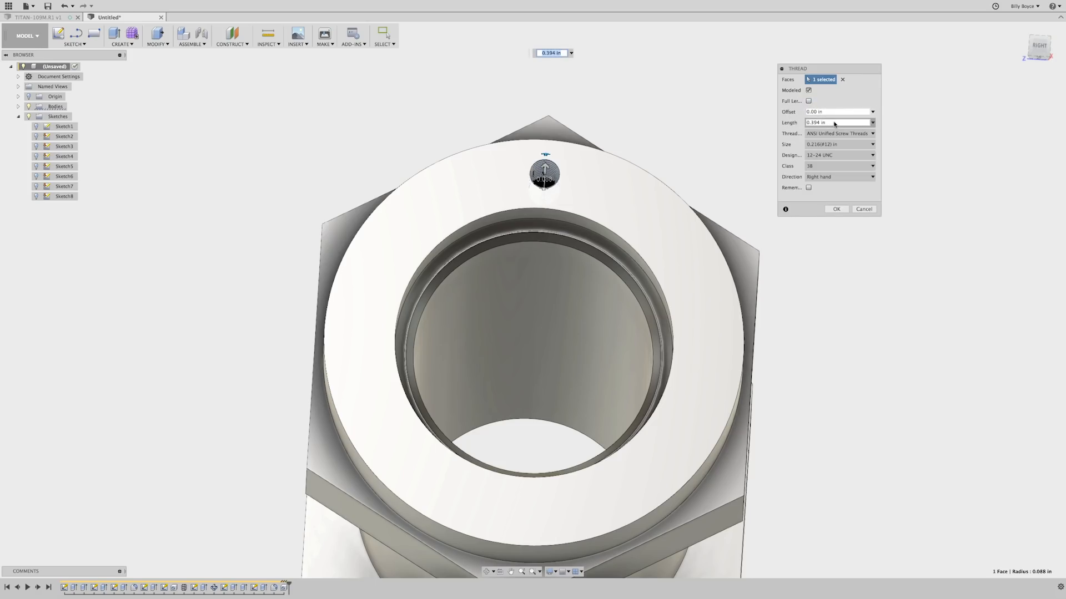
left_click_drag(834, 124, 812, 123)
type(".350")
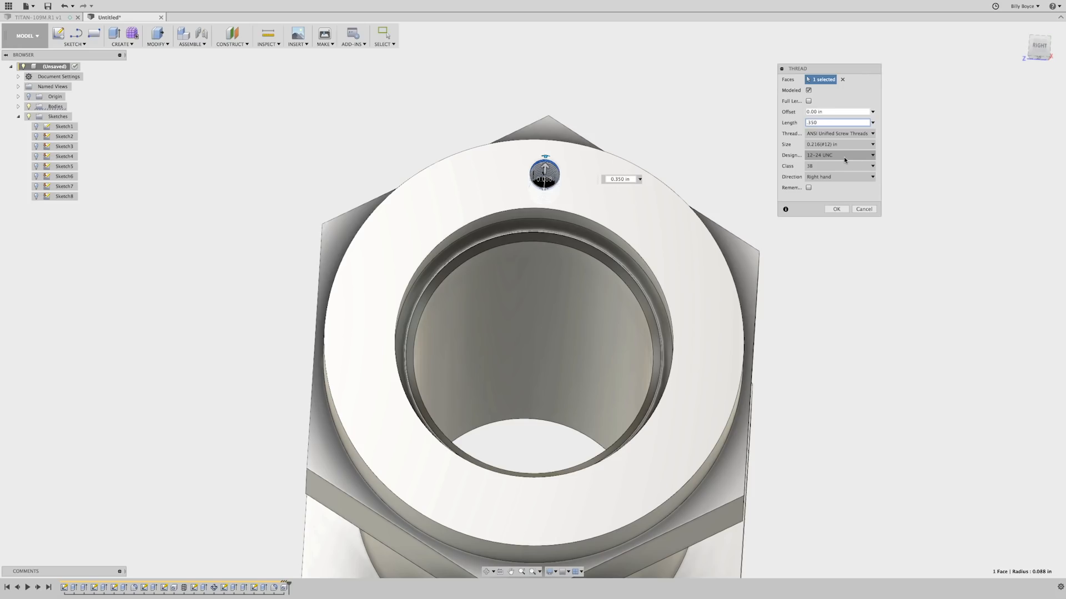
Step: Set the thread size to 0.25 in with the 1/4-28 UNF designation and create the thread
left_click(873, 144)
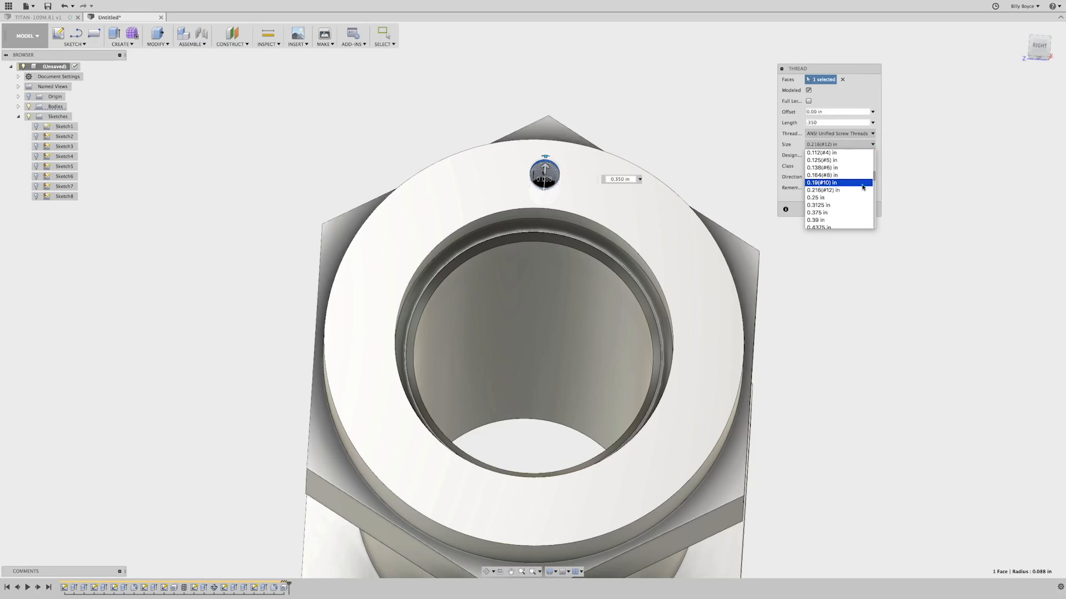
left_click(822, 199)
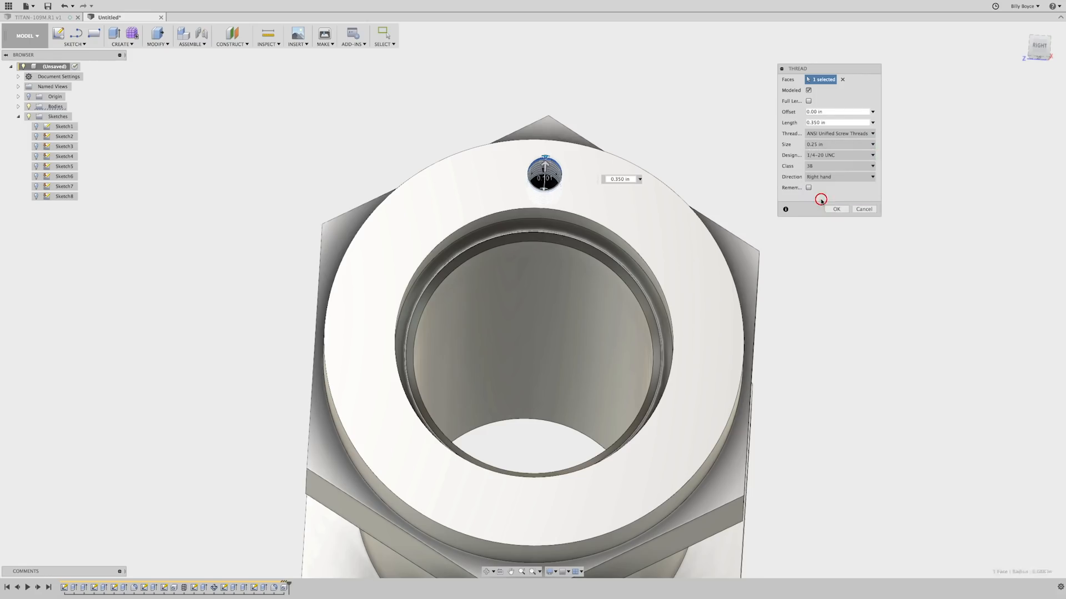
left_click(873, 156)
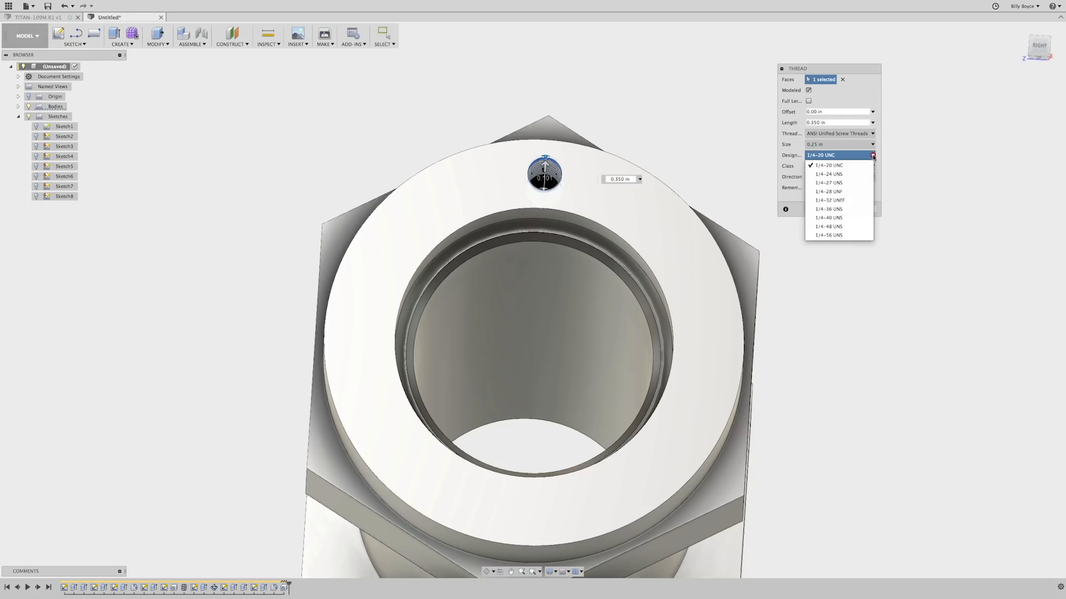
left_click(850, 191)
left_click(837, 209)
left_click(837, 210)
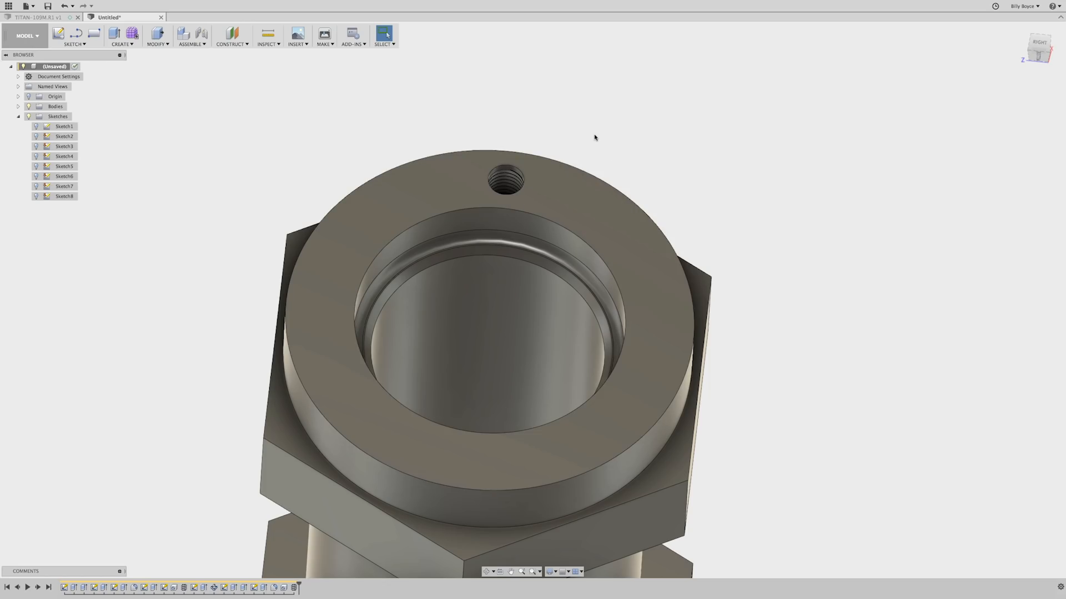
key("c")
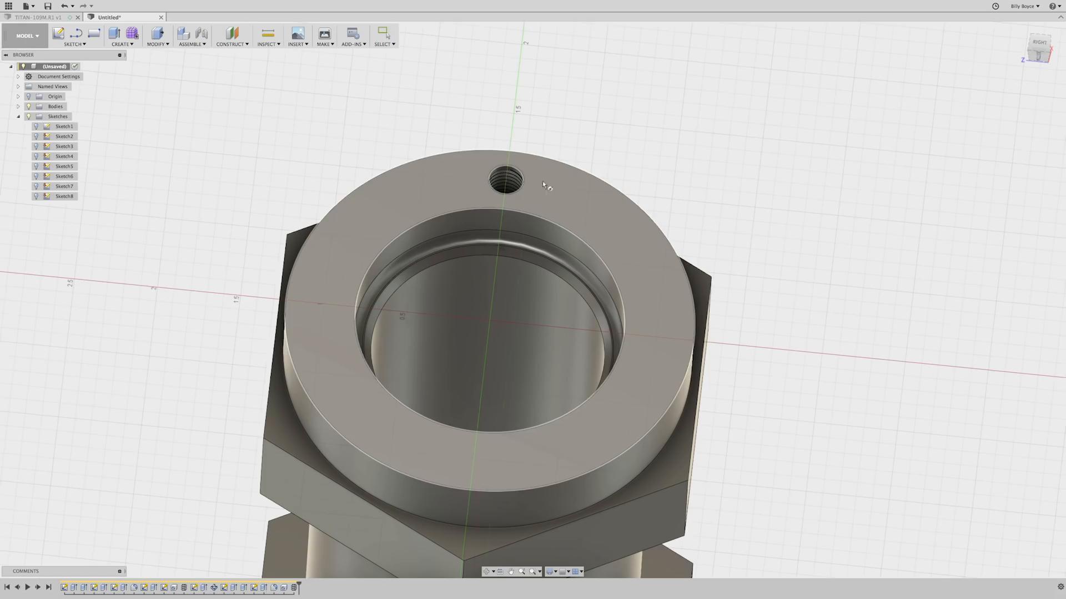
left_click(550, 191)
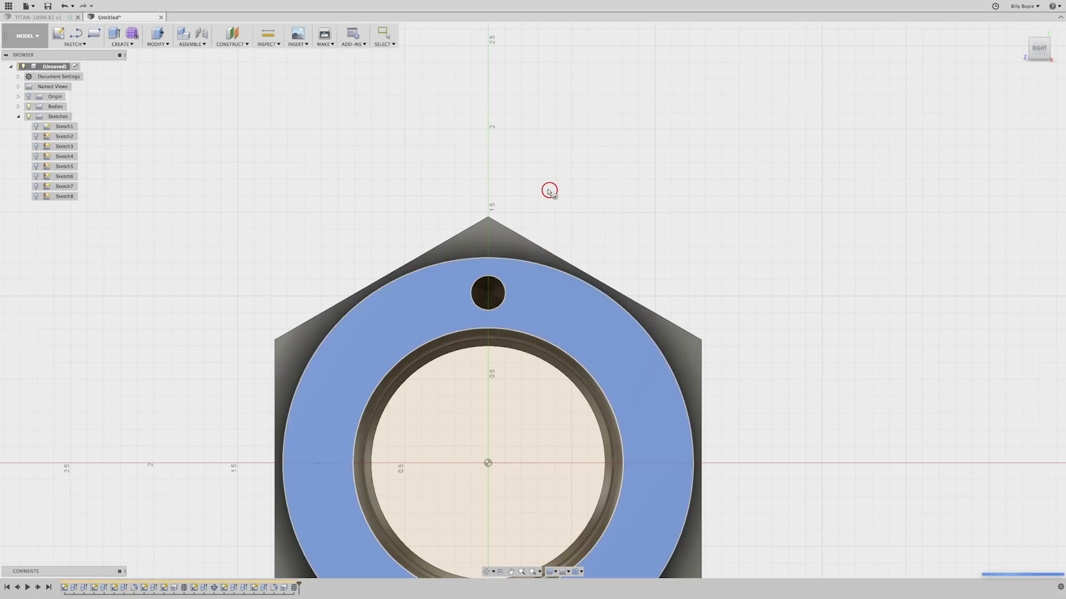
scroll(462, 302, "up", 3)
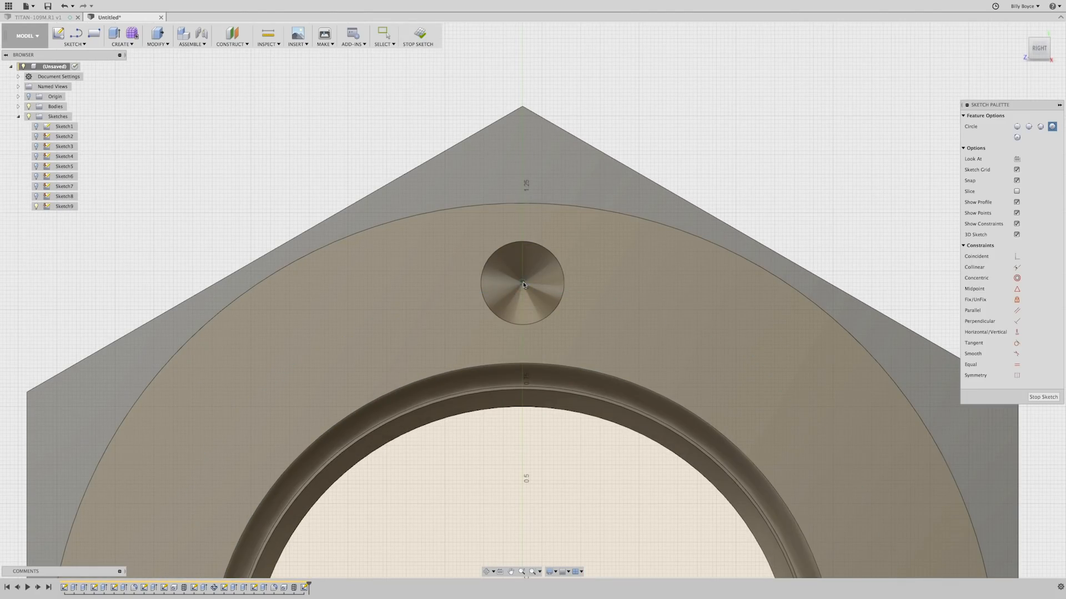
left_click(523, 284)
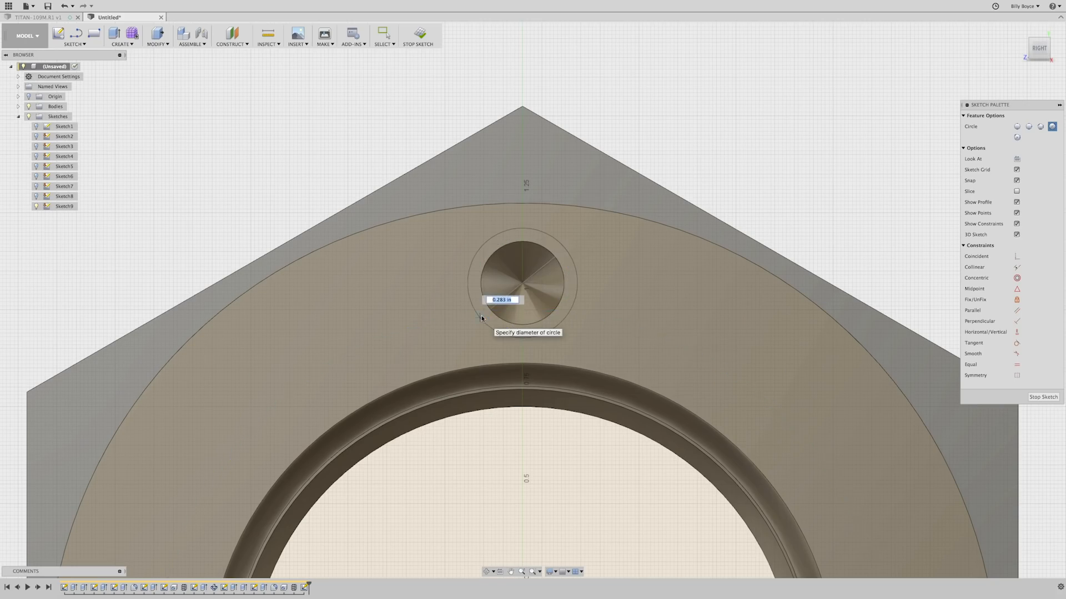
scroll(481, 315, "down", 1)
key("Escape")
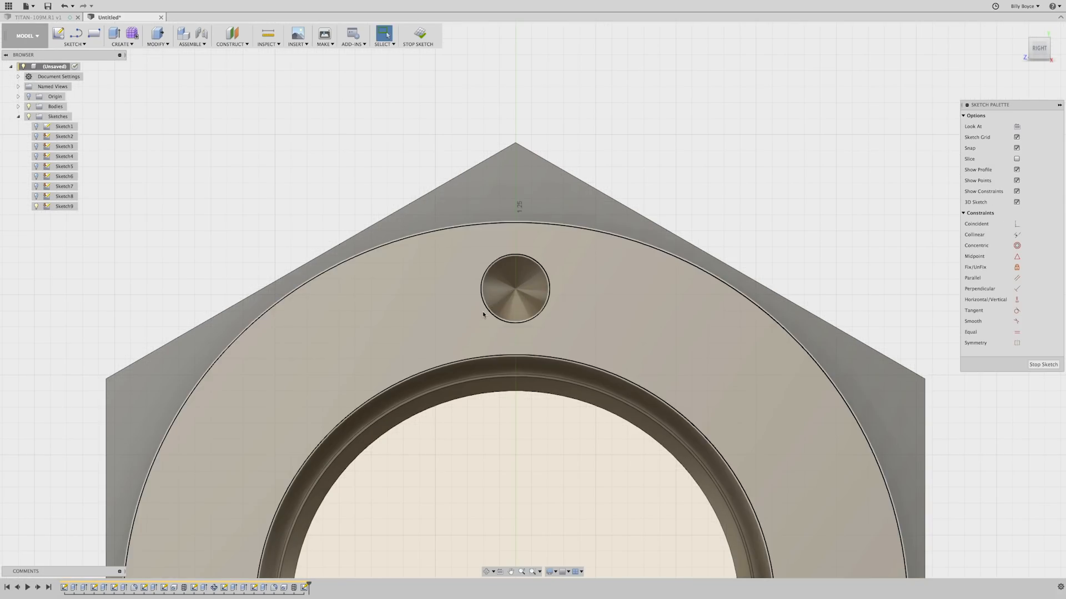
left_click(692, 94)
scroll(706, 116, "down", 2)
middle_click_drag(664, 135, 664, 134, "shift")
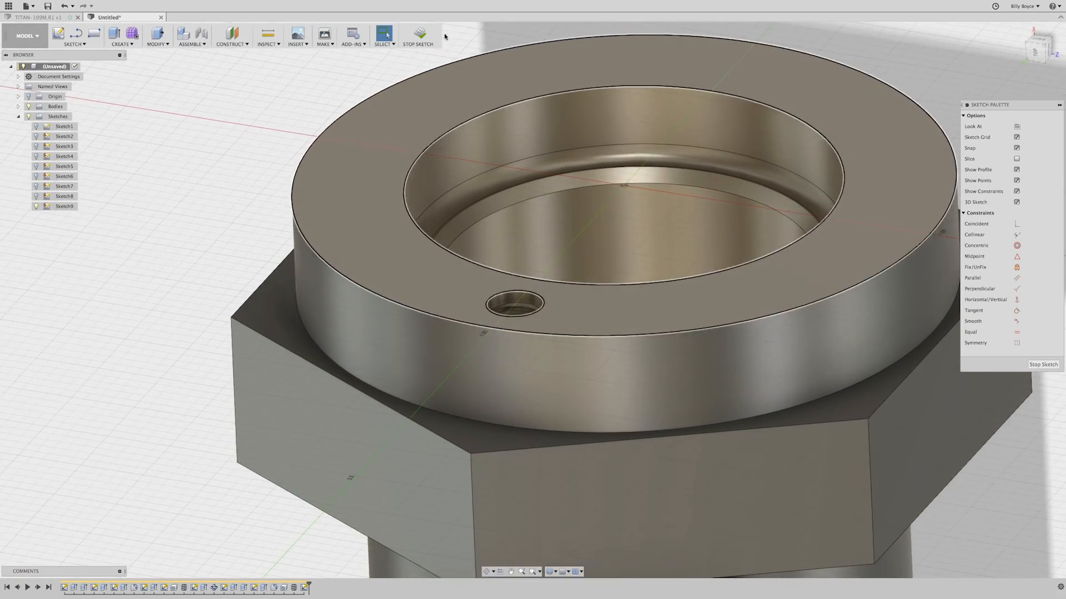
left_click(426, 35)
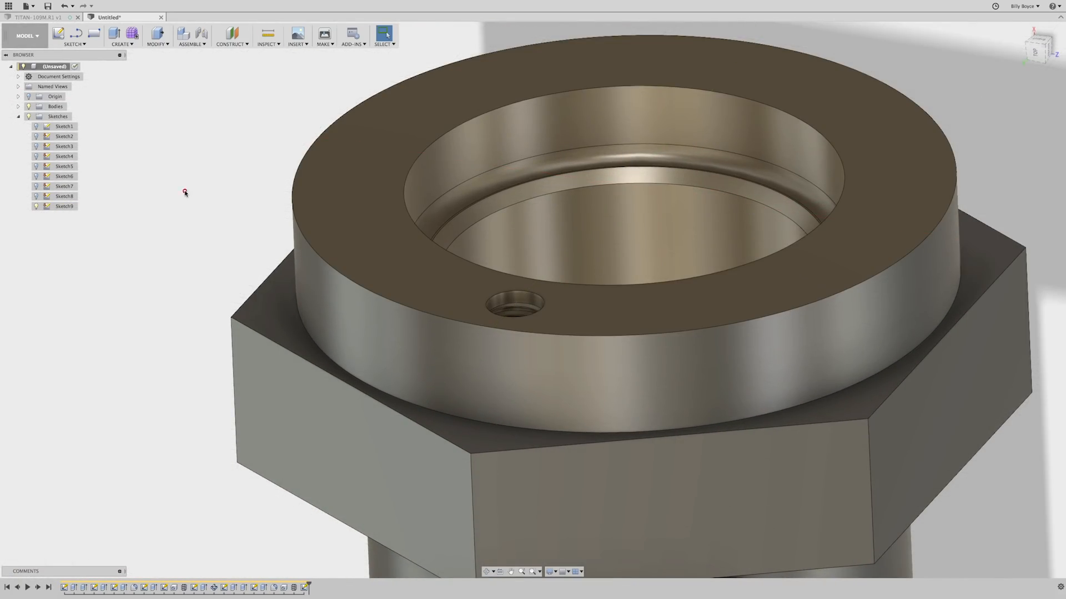
left_click(185, 191)
left_click(47, 208)
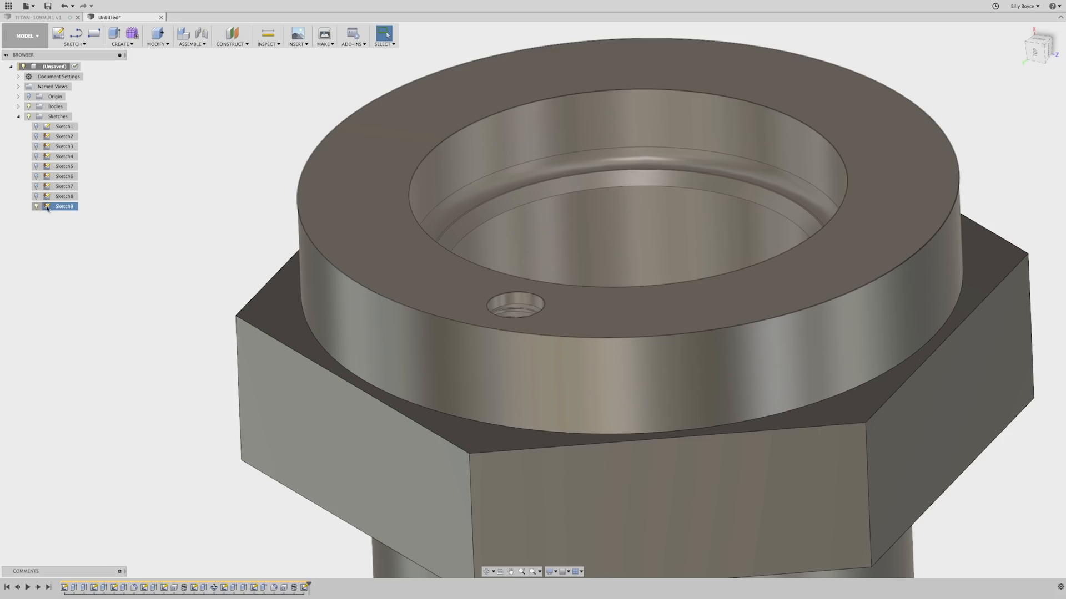
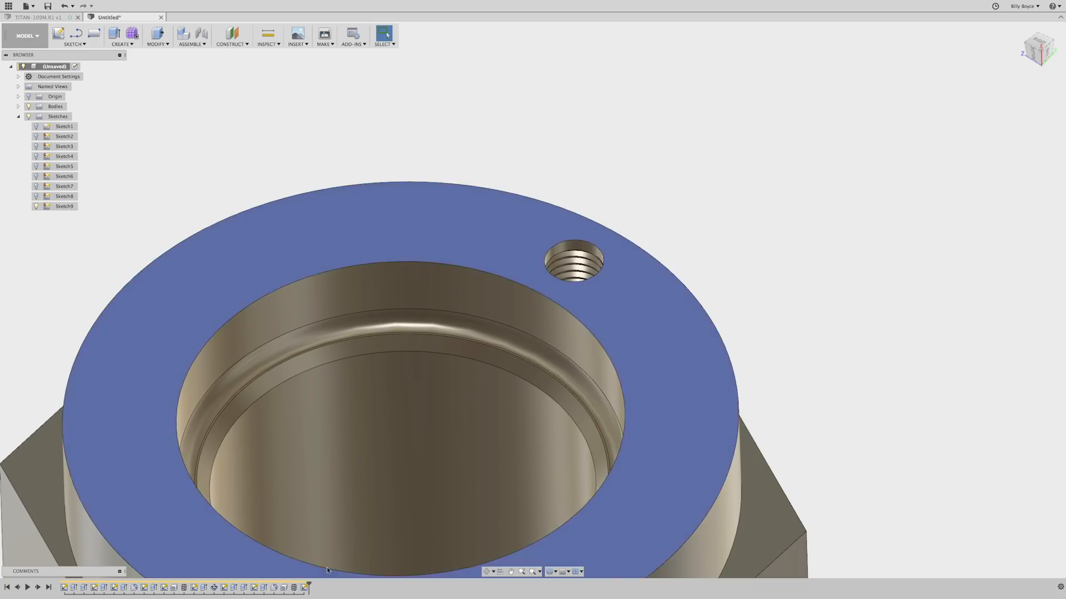
Step: Open the hole's thread feature for editing, reselect the hole wall and turn off full length
left_click(293, 589)
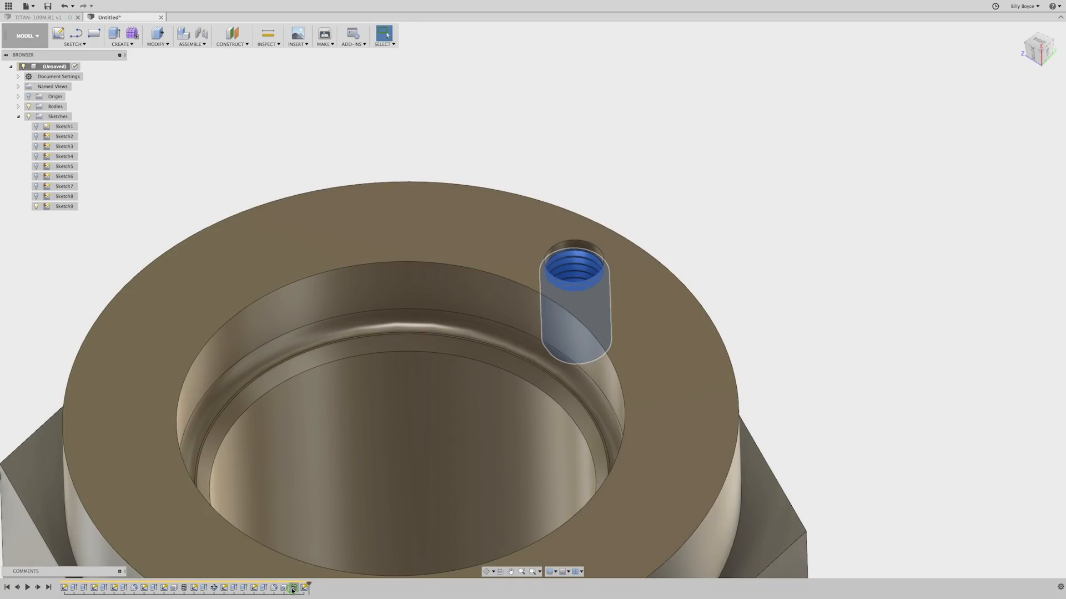
right_click(293, 589)
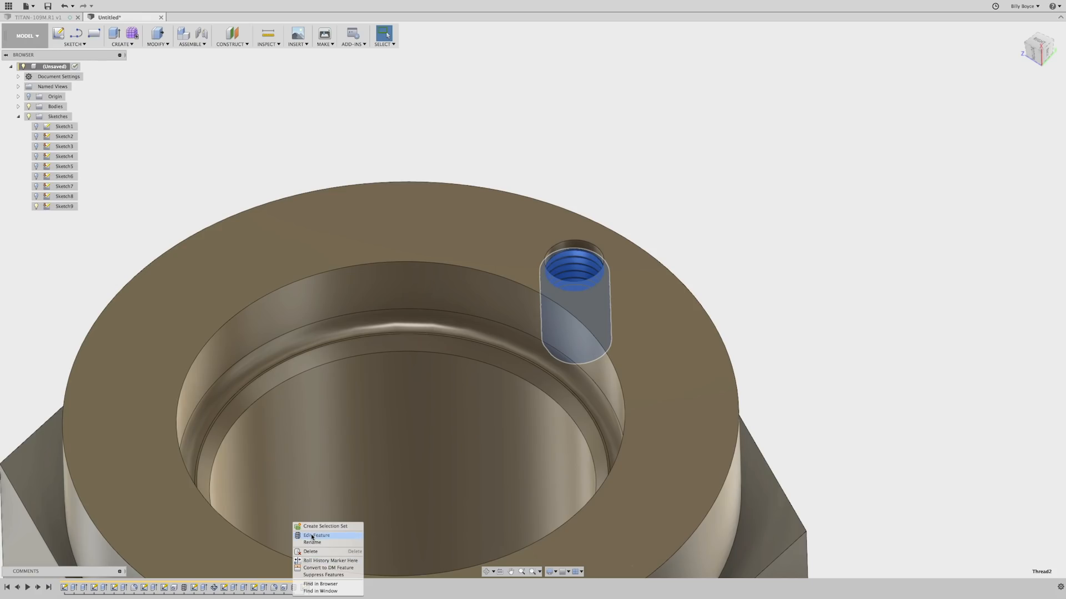
left_click(312, 536)
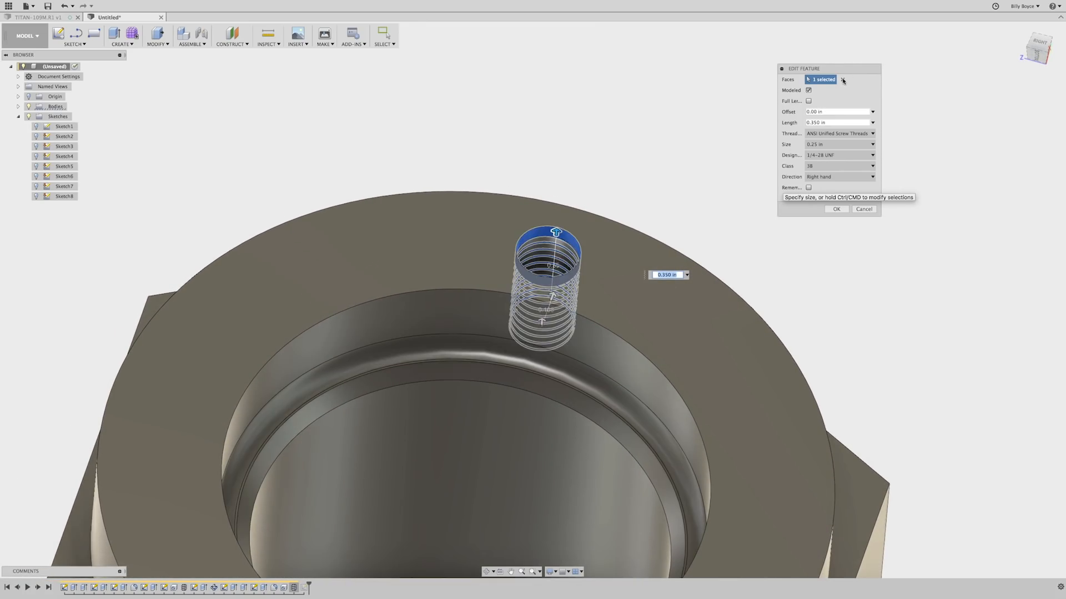
left_click(842, 80)
left_click(558, 245)
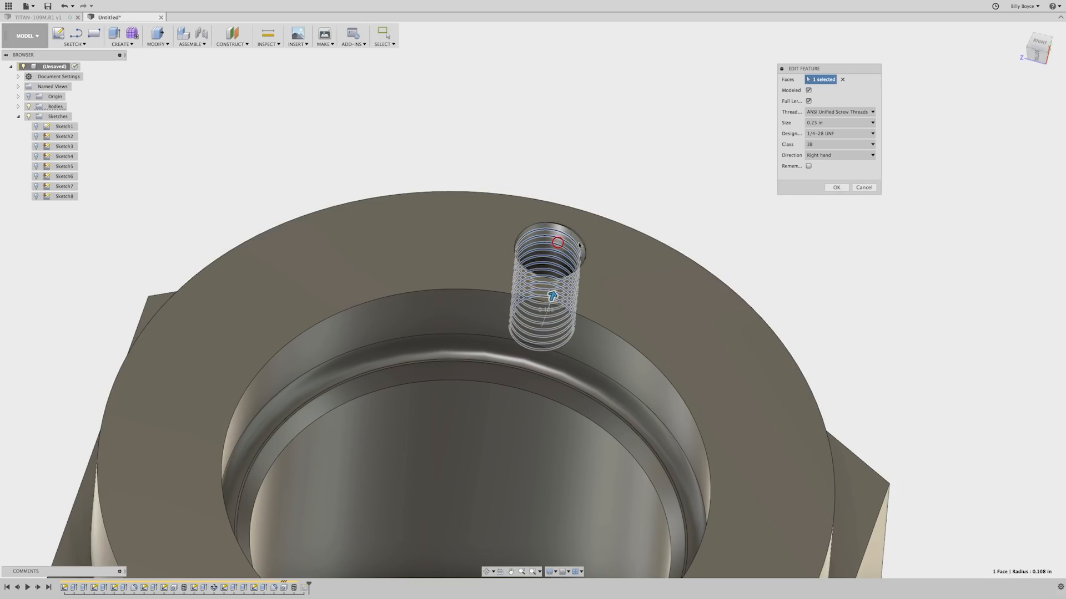
left_click(808, 101)
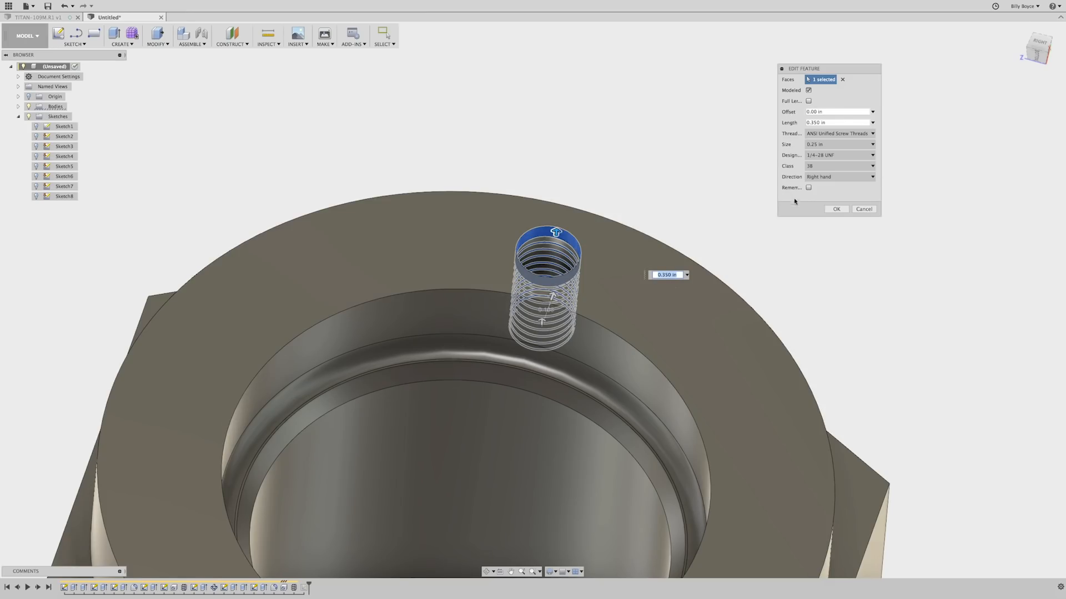
Step: Enlarge the thread edit dialog until its full option labels are readable, and cancel the edit
left_click(879, 201)
left_click_drag(883, 216, 885, 303)
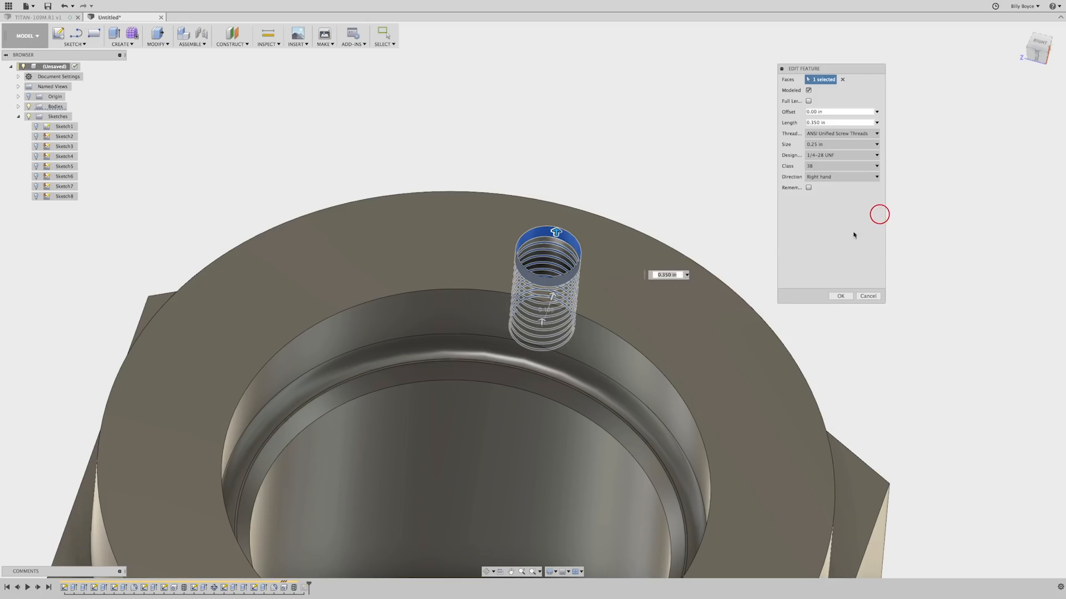
left_click(884, 206)
left_click_drag(885, 303, 984, 303)
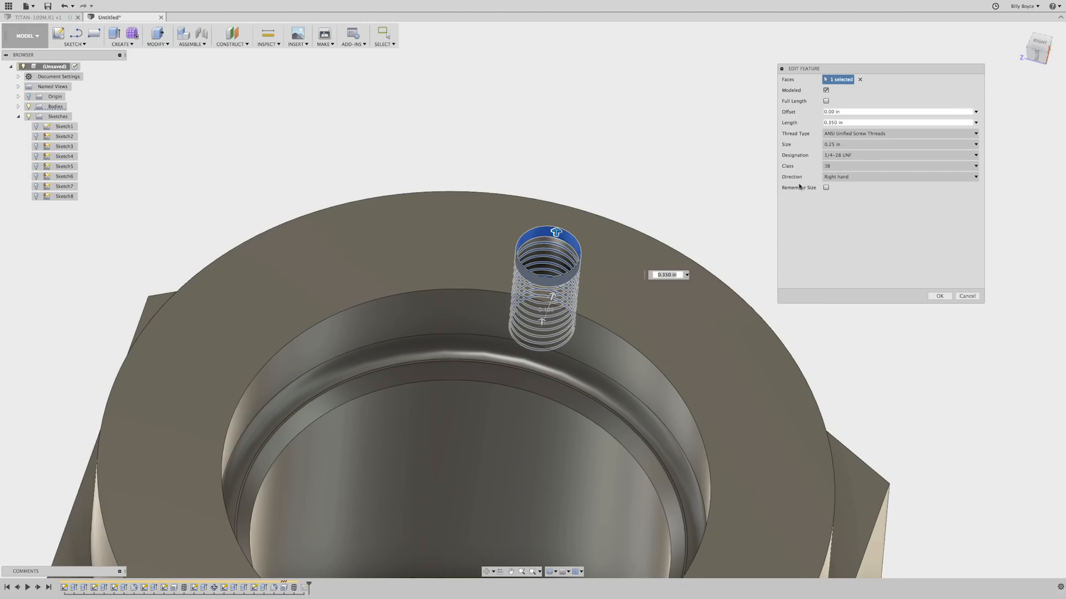
left_click(968, 297)
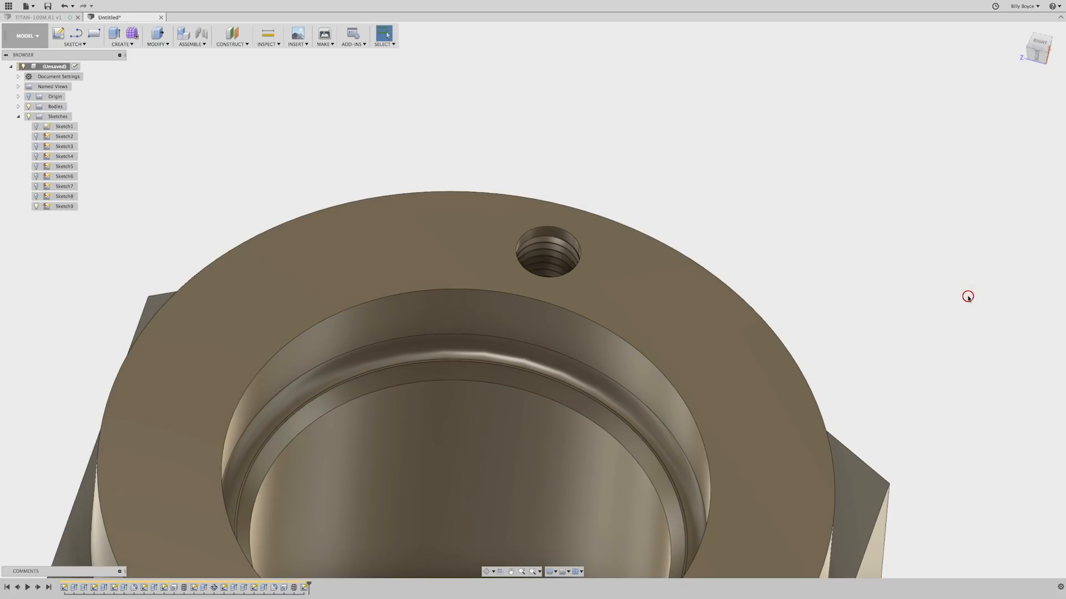
Step: Delete the empty Sketch9 and the thread feature from the design history
left_click(304, 587)
key("Delete")
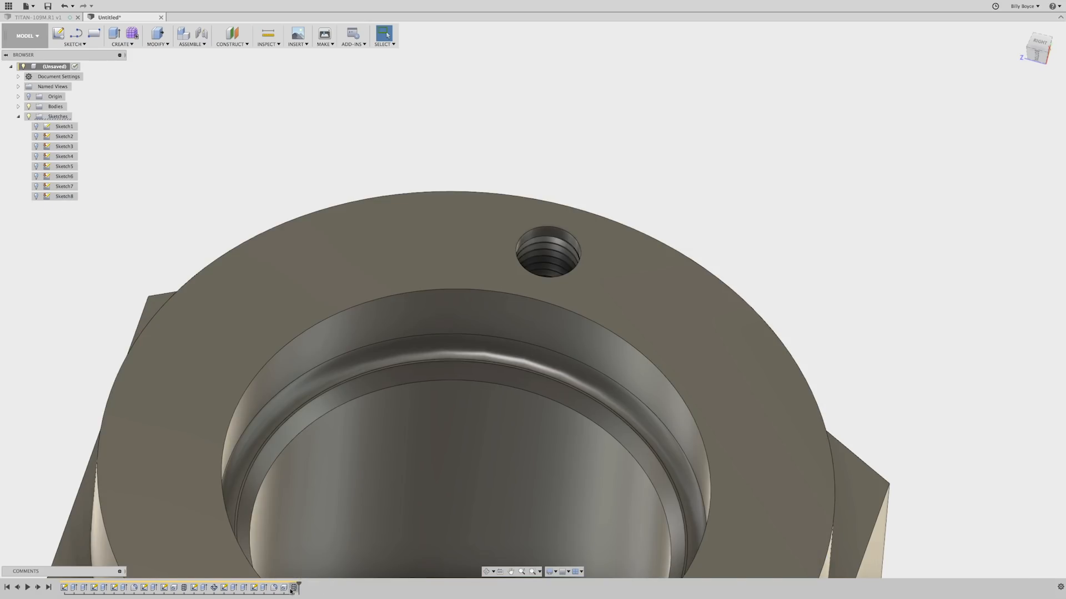
left_click(295, 589)
key("Delete")
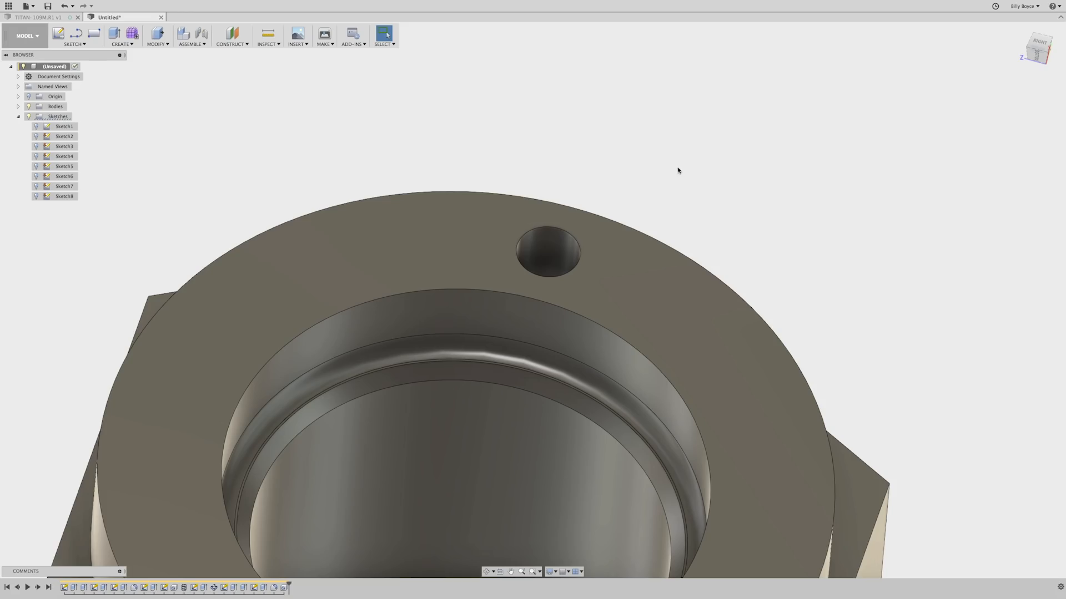
Step: Start a modeled thread on the end-face hole's wall, with full length off and length 0.350 in
left_click(284, 589)
left_click(738, 193)
left_click(130, 43)
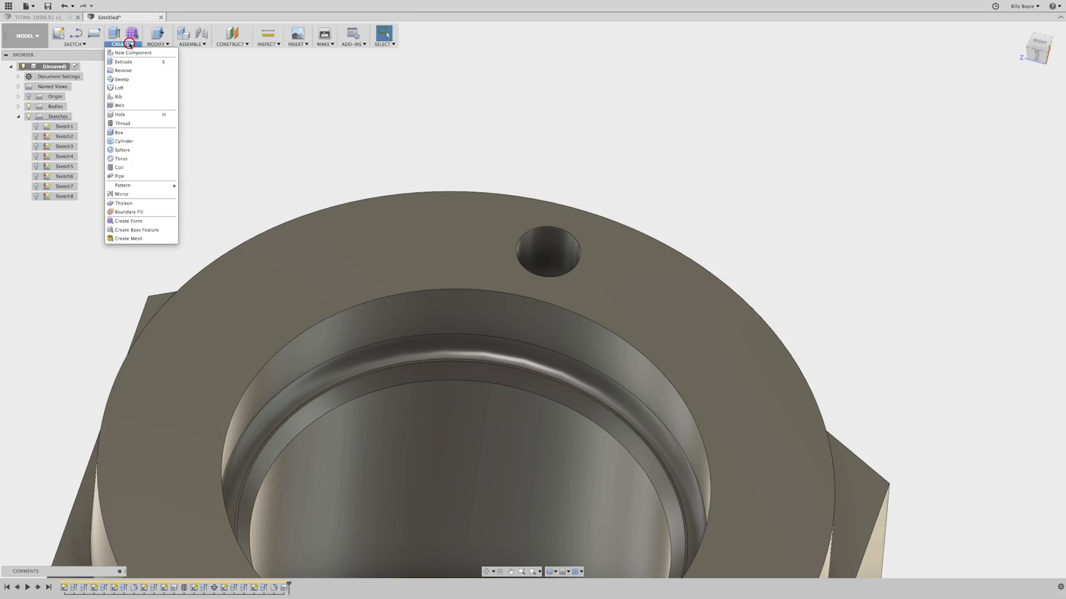
left_click(129, 124)
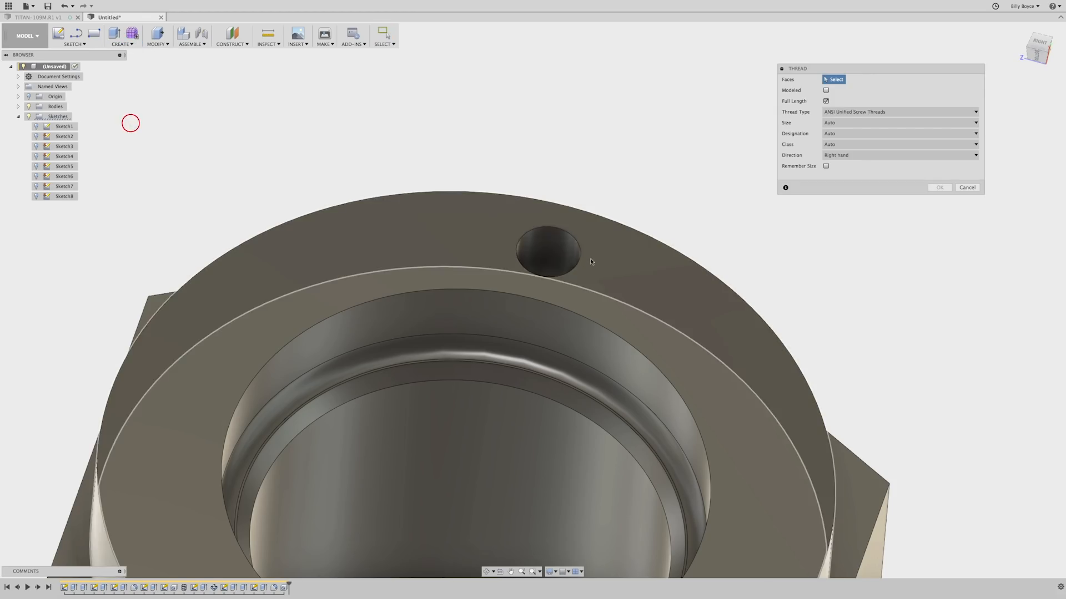
left_click(566, 238)
left_click(825, 102)
left_click(826, 90)
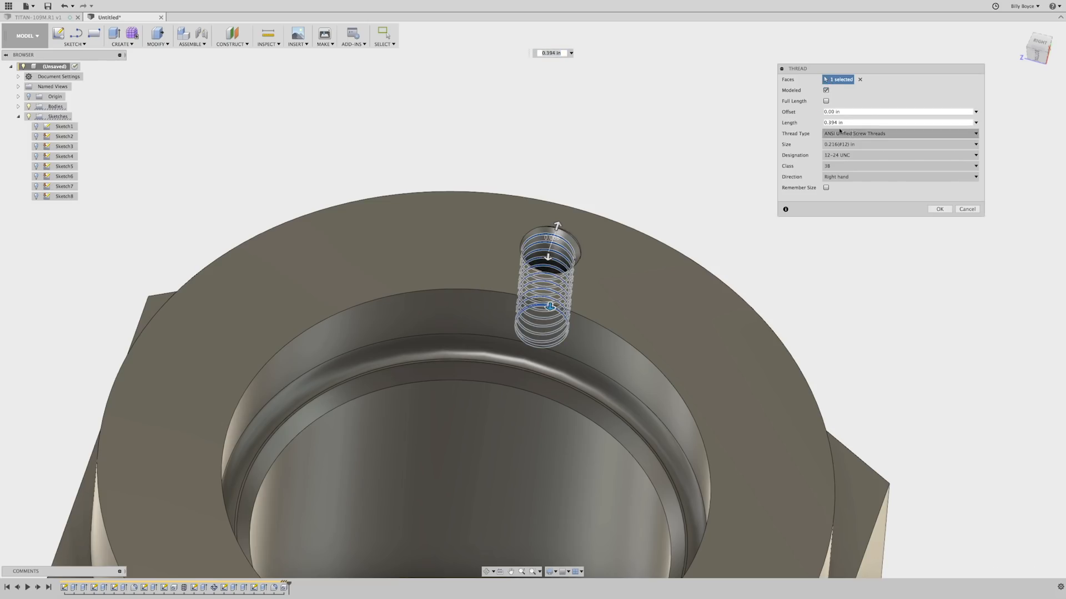
left_click_drag(844, 121, 832, 122)
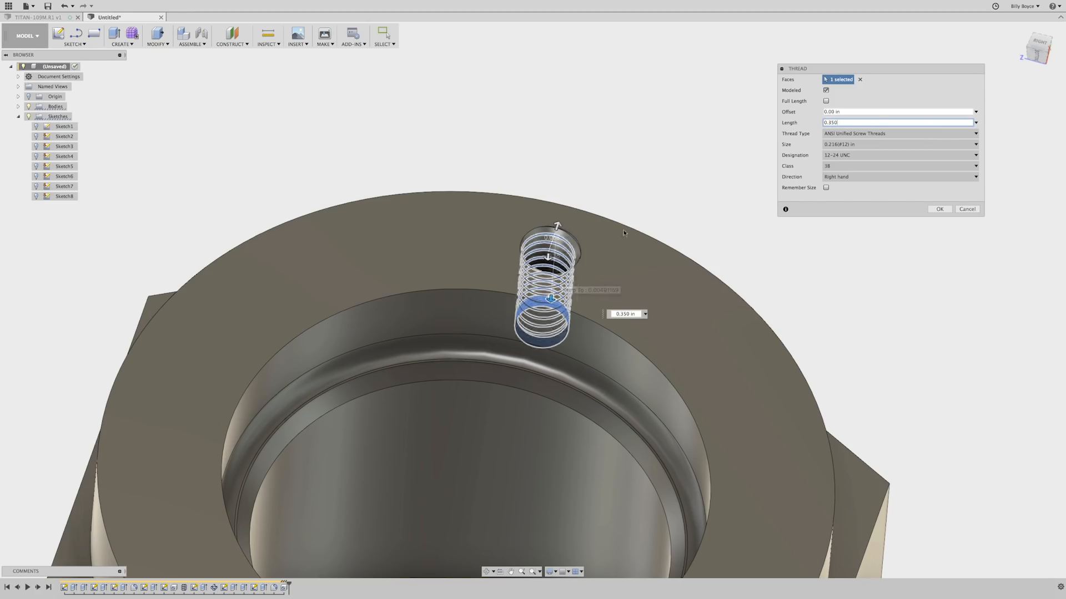
middle_click_drag(718, 311, 708, 267, "shift")
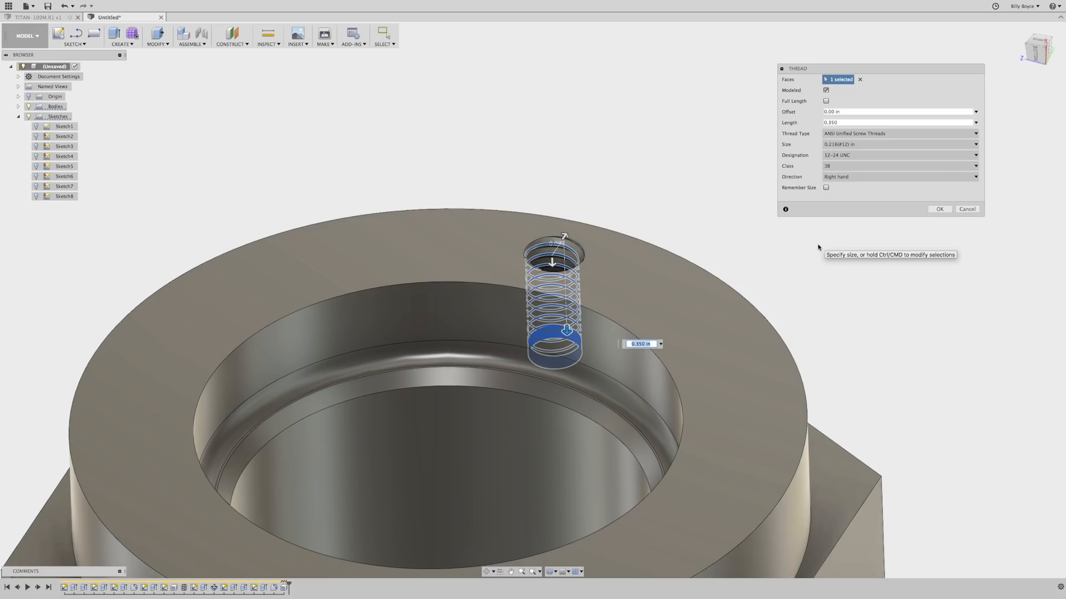
Step: Set the thread size to 0.25 in and designation to 1/4-28 UNF, and create the modeled thread
left_click(867, 147)
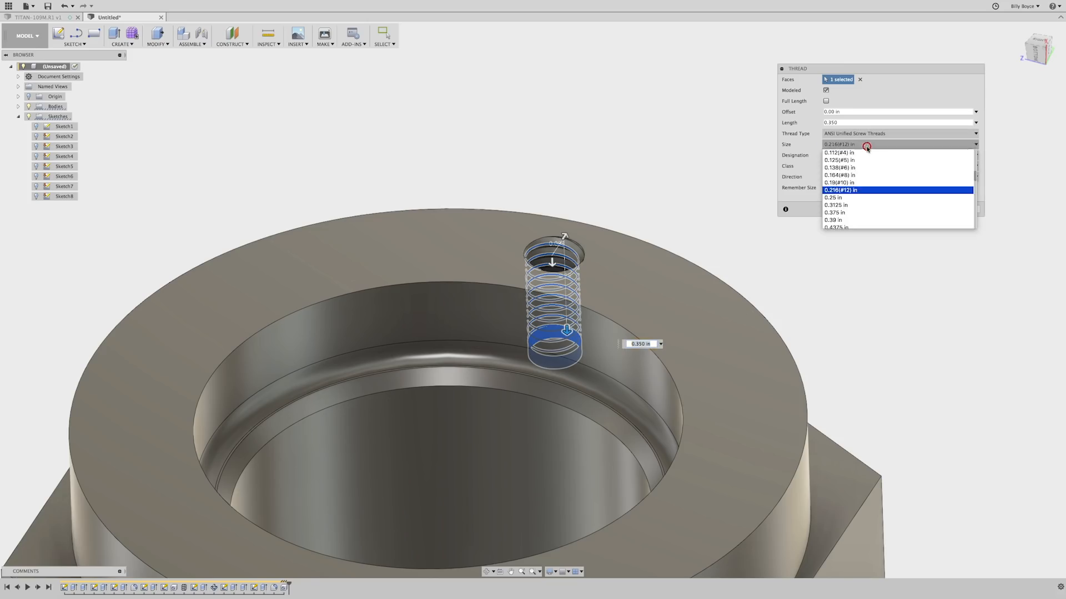
left_click(858, 198)
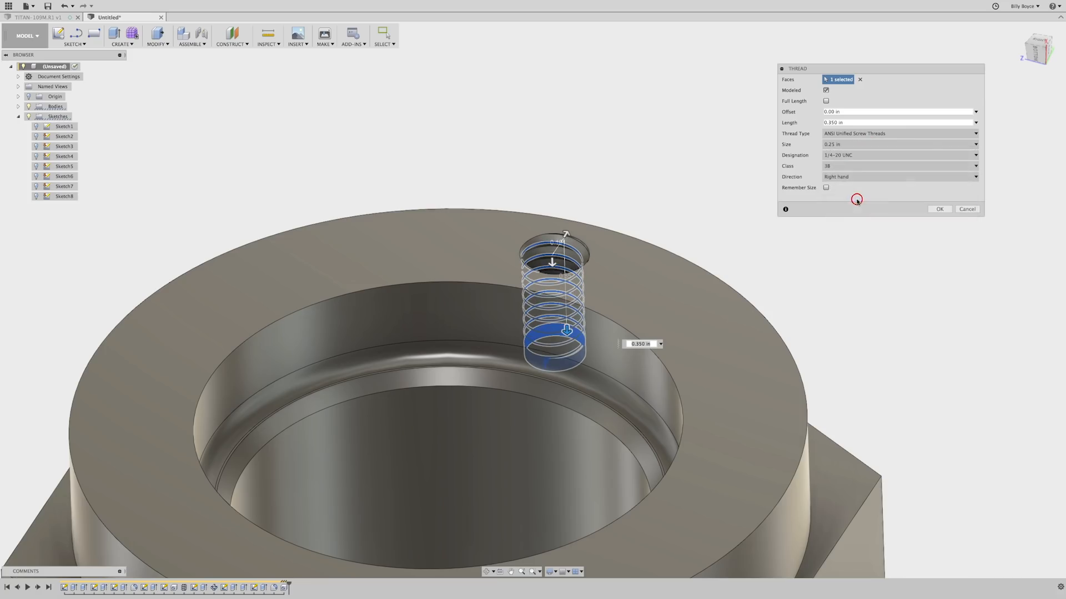
left_click(857, 156)
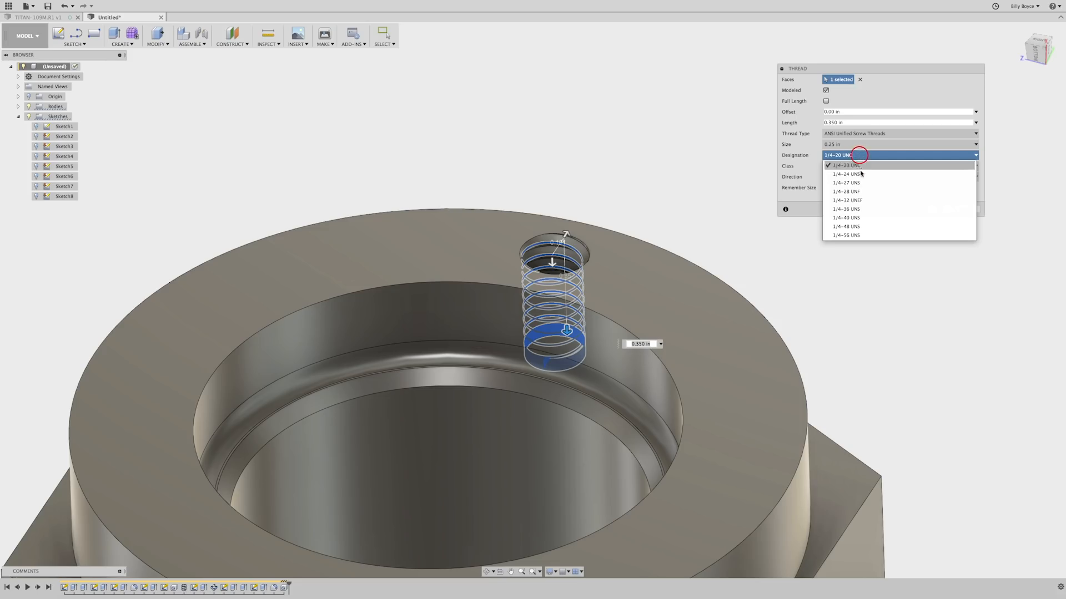
left_click(860, 192)
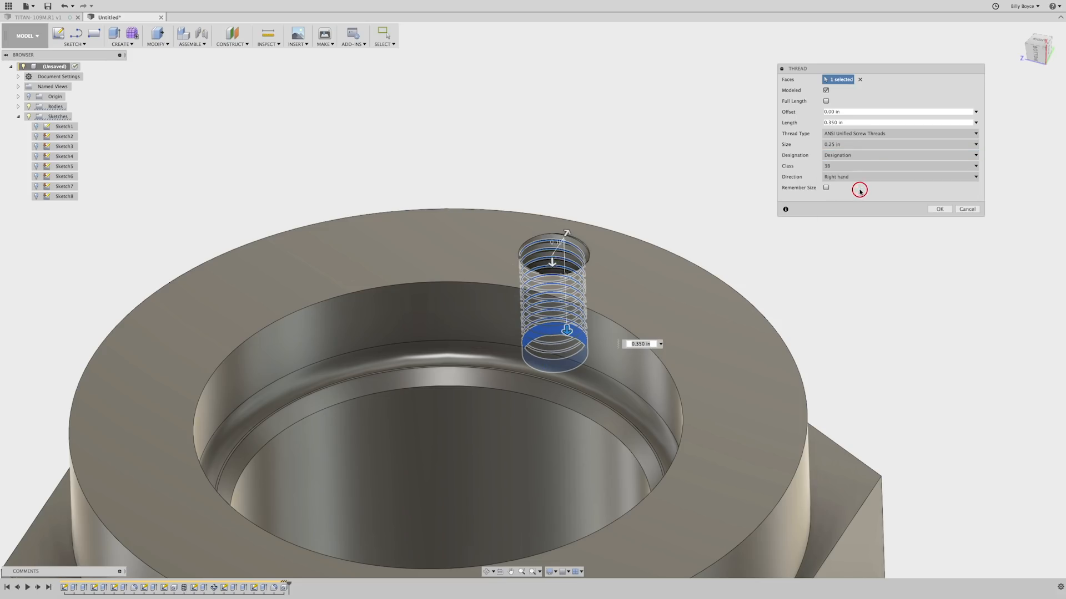
left_click(830, 123)
left_click(939, 210)
left_click(452, 157)
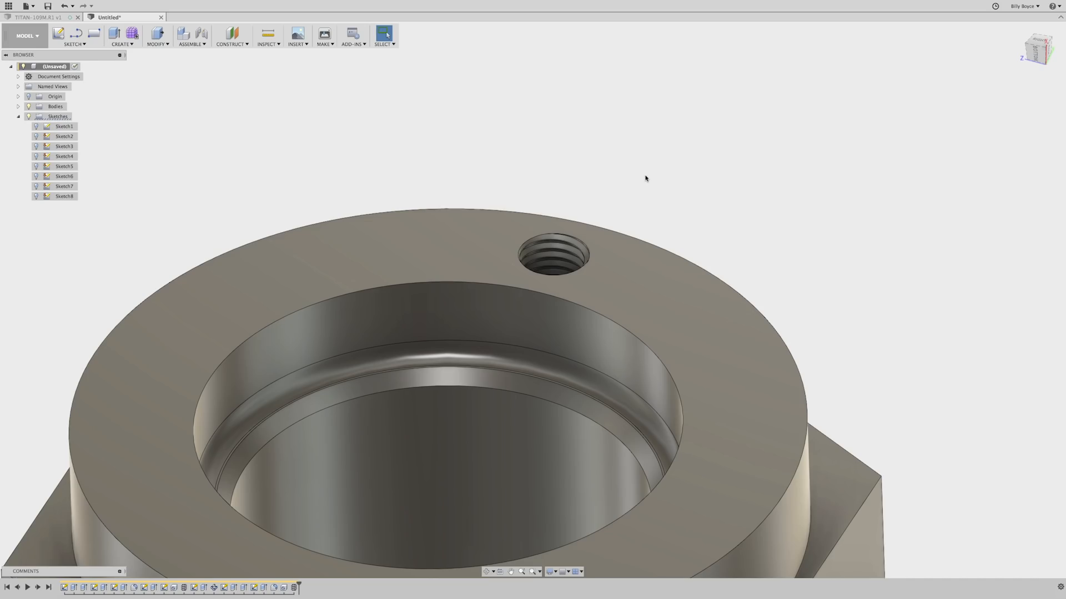
Step: Sketch a 0.255 in diameter circle on the end face, centred on the threaded hole
key("c")
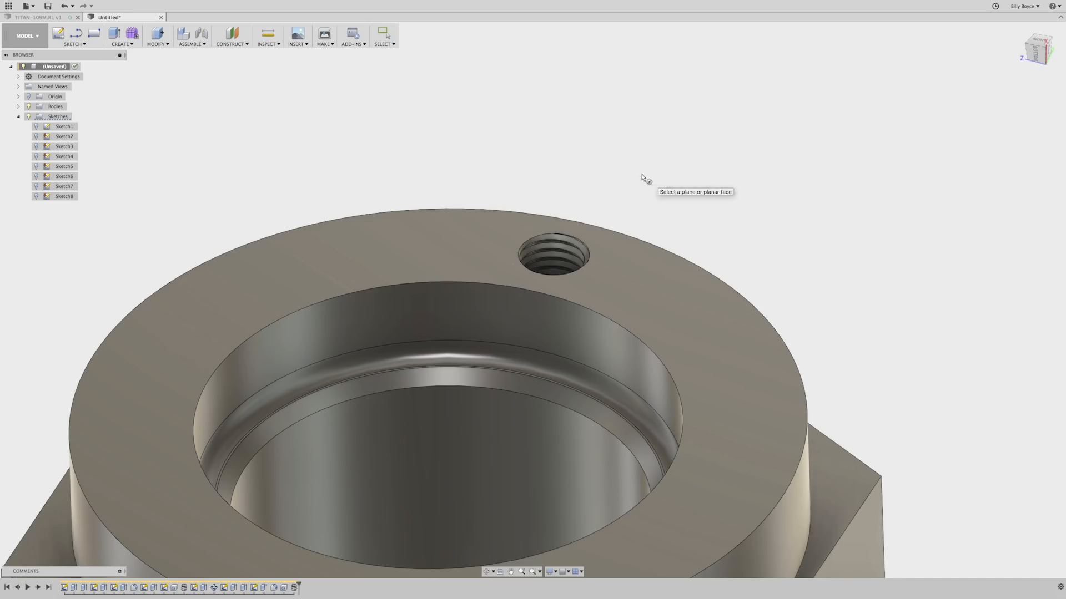
left_click(618, 278)
left_click(456, 286)
scroll(451, 315, "up", 4)
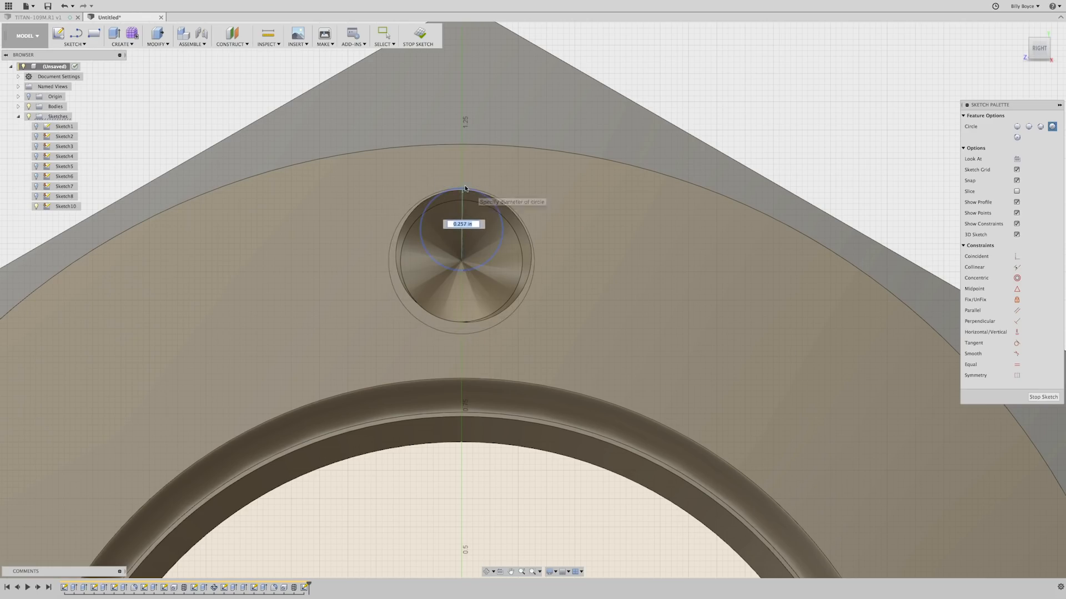
scroll(465, 189, "up", 5)
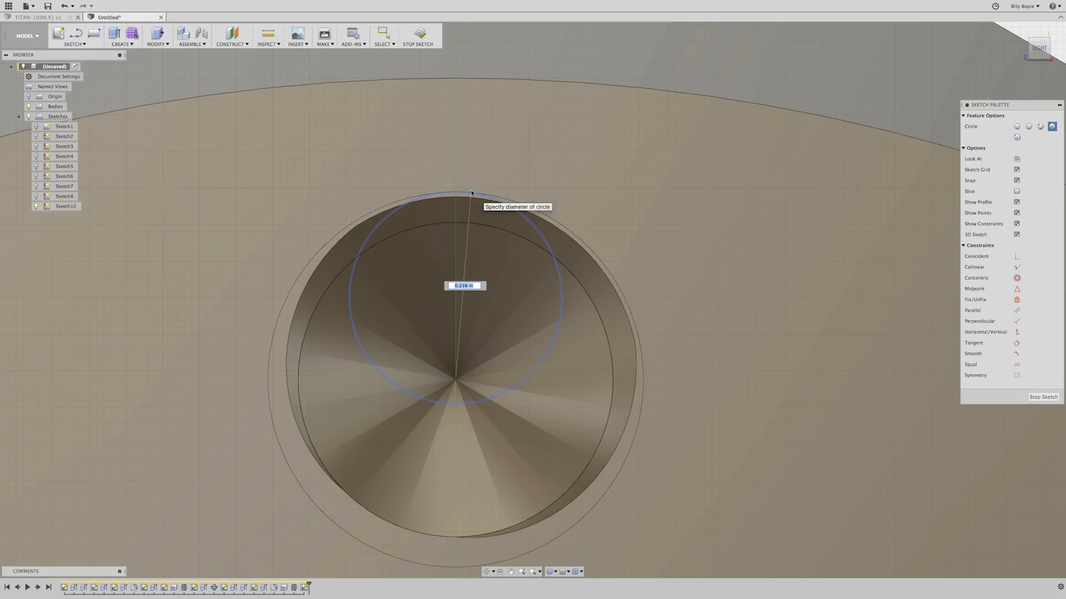
type(".255")
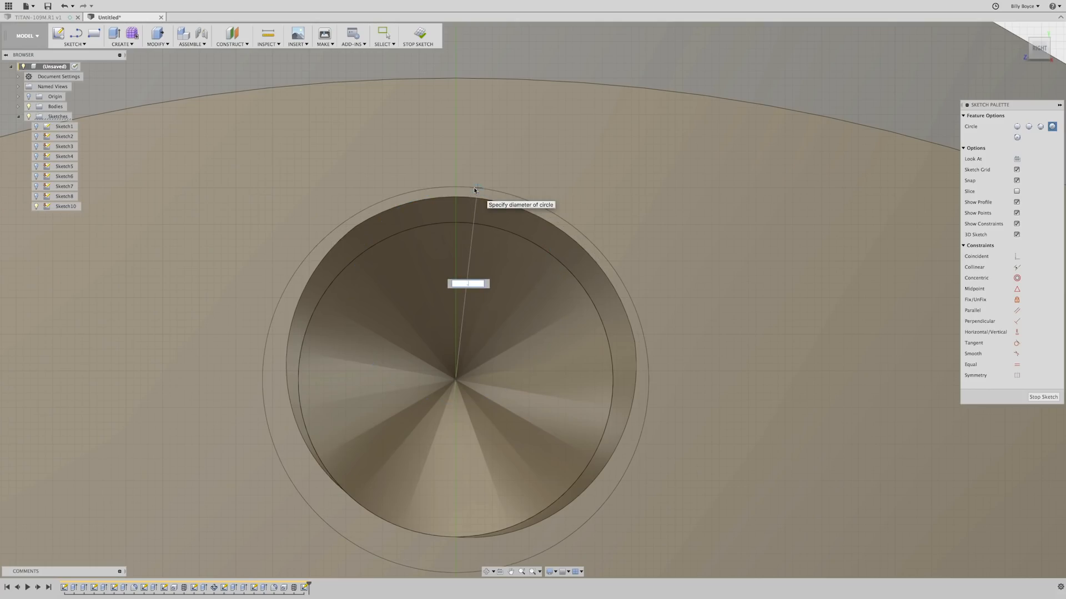
key("Tab")
key("Return")
key("Escape")
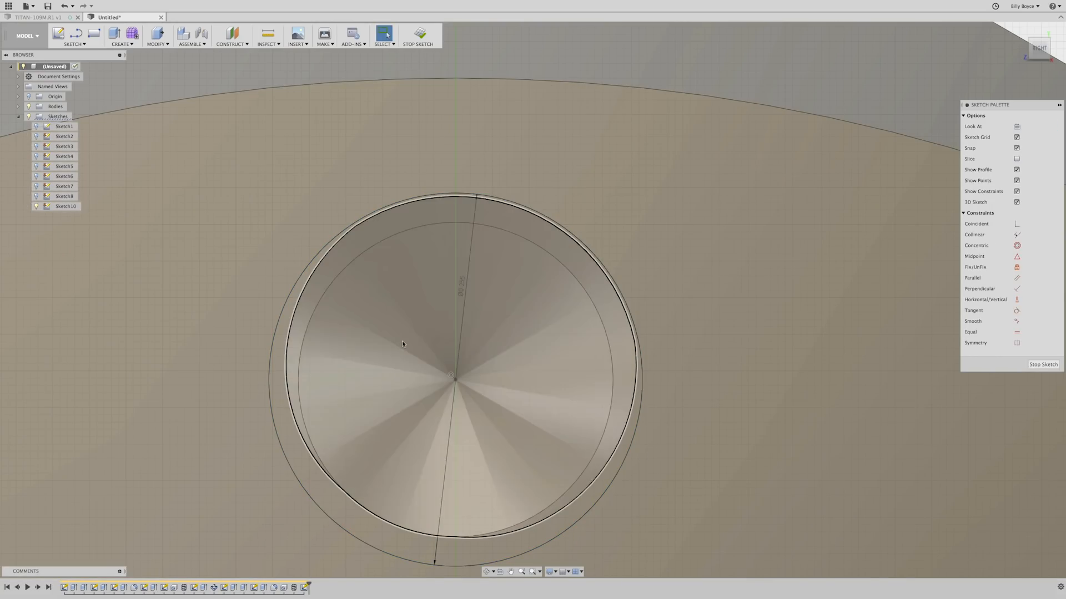
Step: Extrude both circle profiles as a cut, distance -0.1 in with a -45 degree taper, to chamfer the threaded hole's mouth
right_click(402, 344)
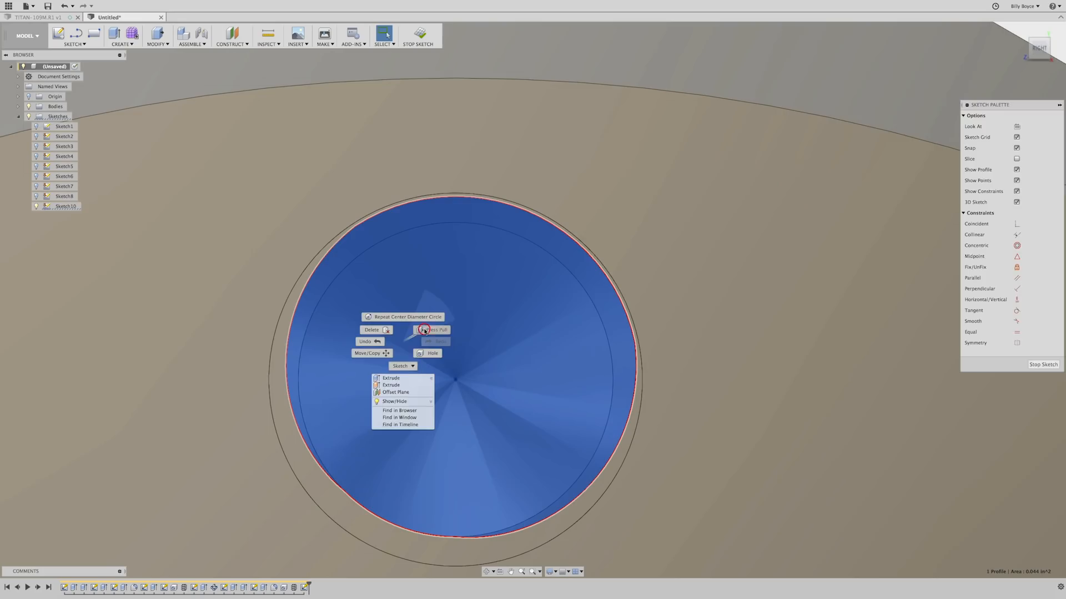
left_click(424, 331)
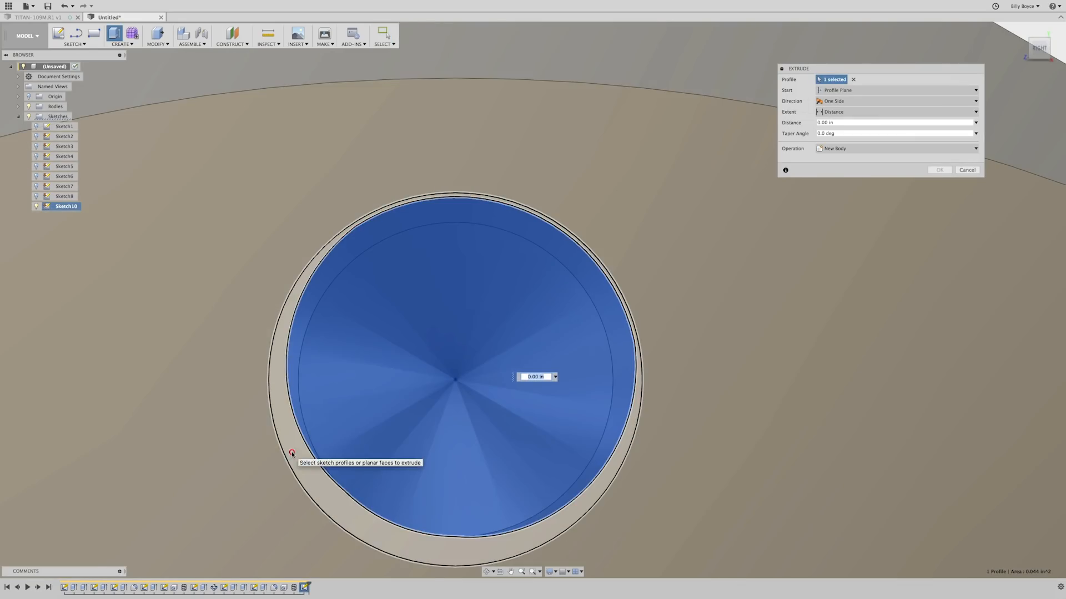
left_click(292, 453)
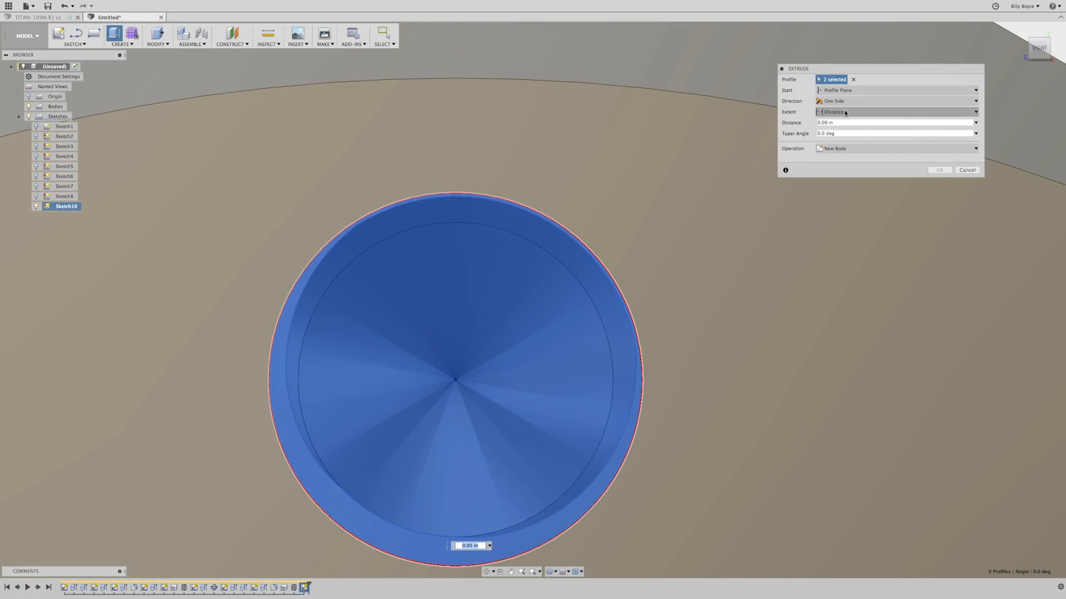
type("-")
key("Tab")
type("-45")
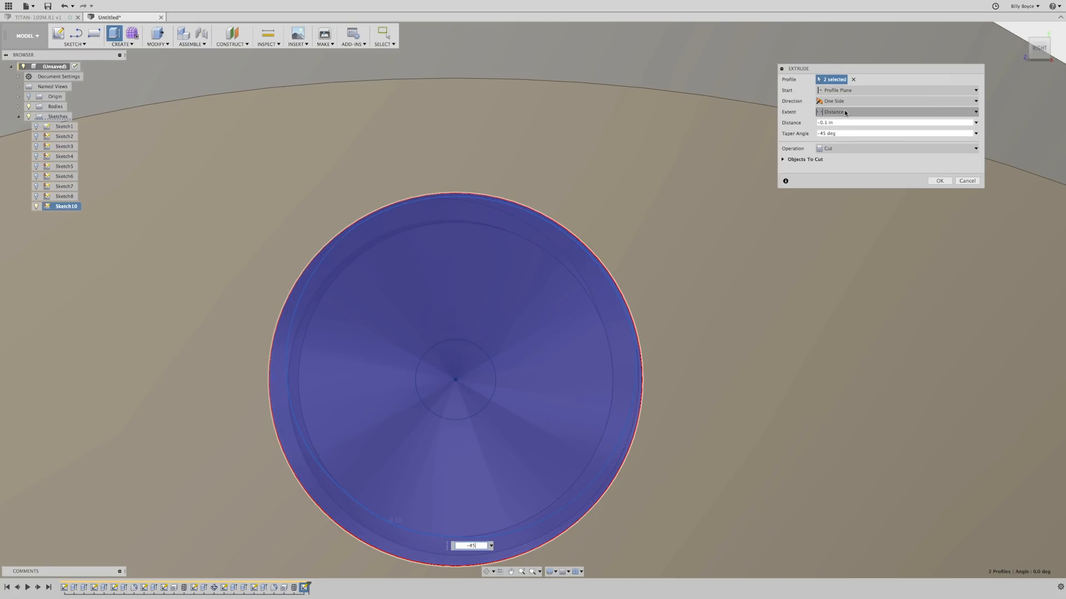
key("Return")
Step: Start a circular pattern of the hole, thread and tapered cut features, using the bore's circular edge as the axis
scroll(591, 145, "down", 5)
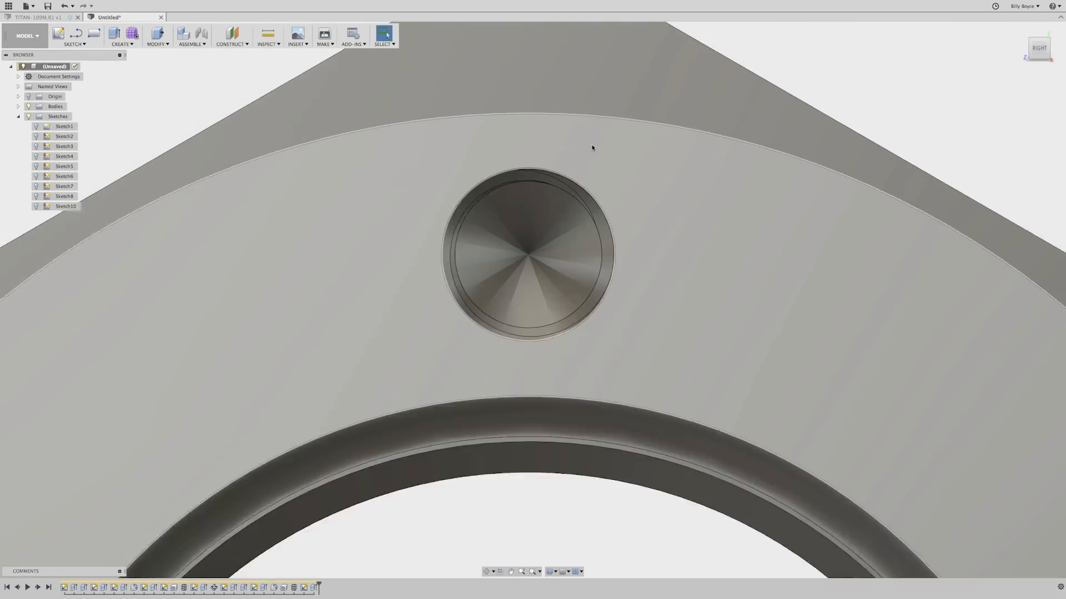
scroll(592, 147, "down", 5)
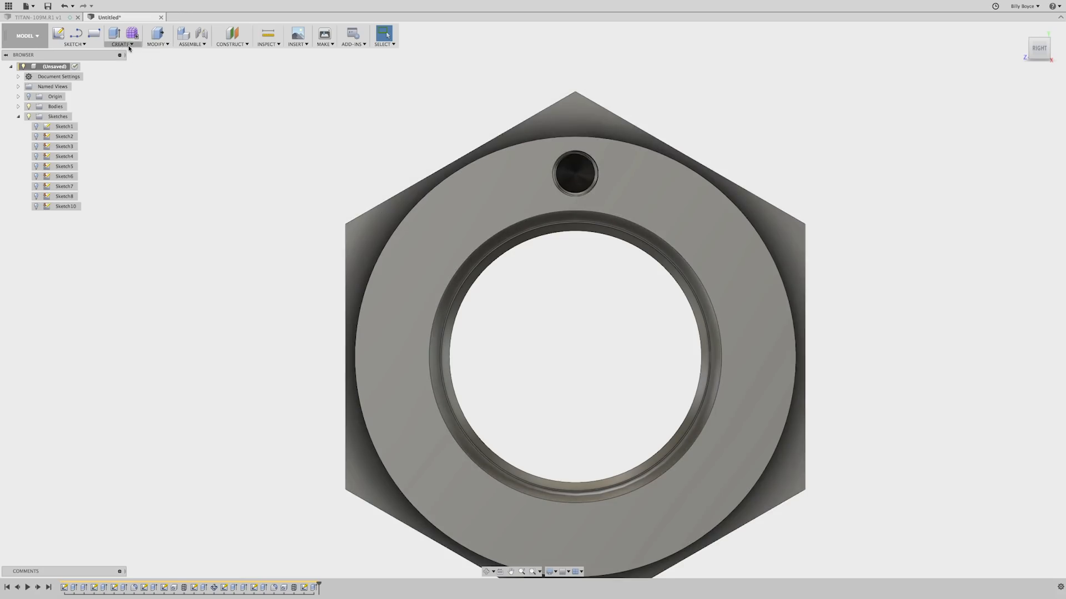
left_click(129, 47)
mouse_move(134, 186)
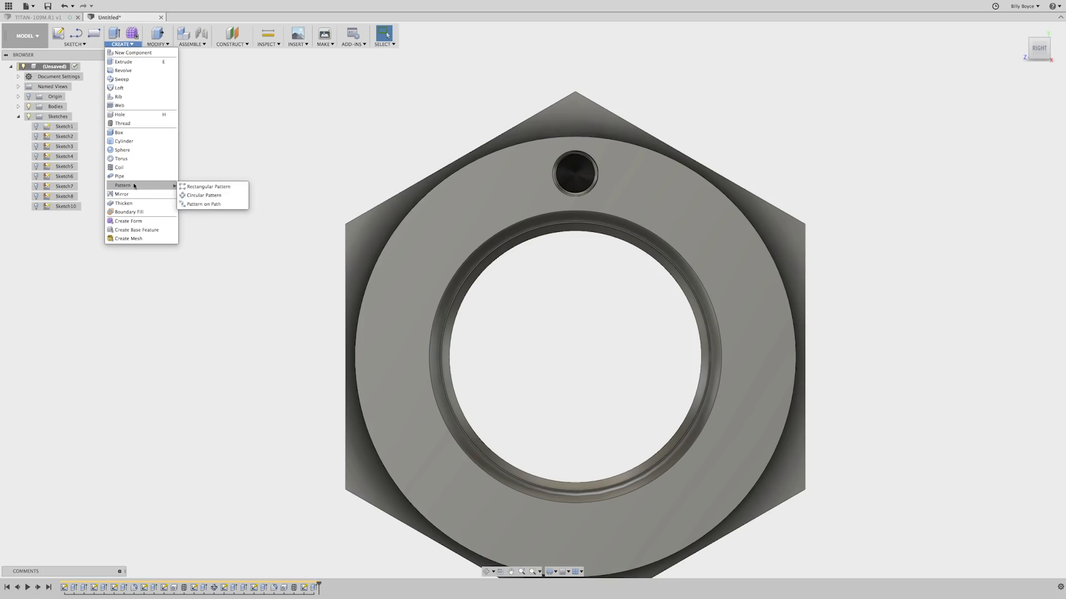
left_click(197, 196)
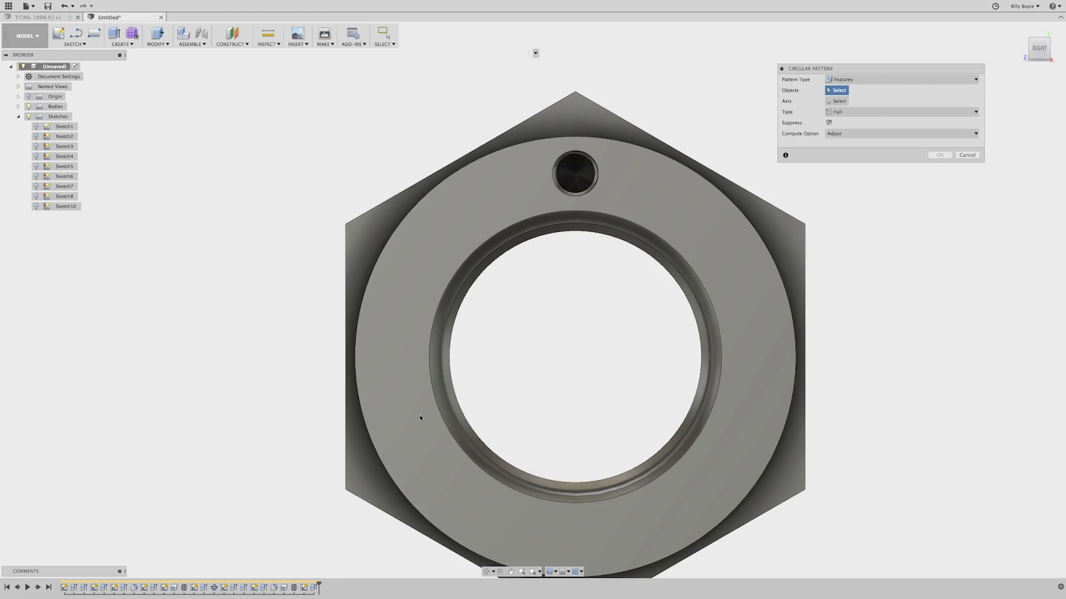
left_click(283, 588)
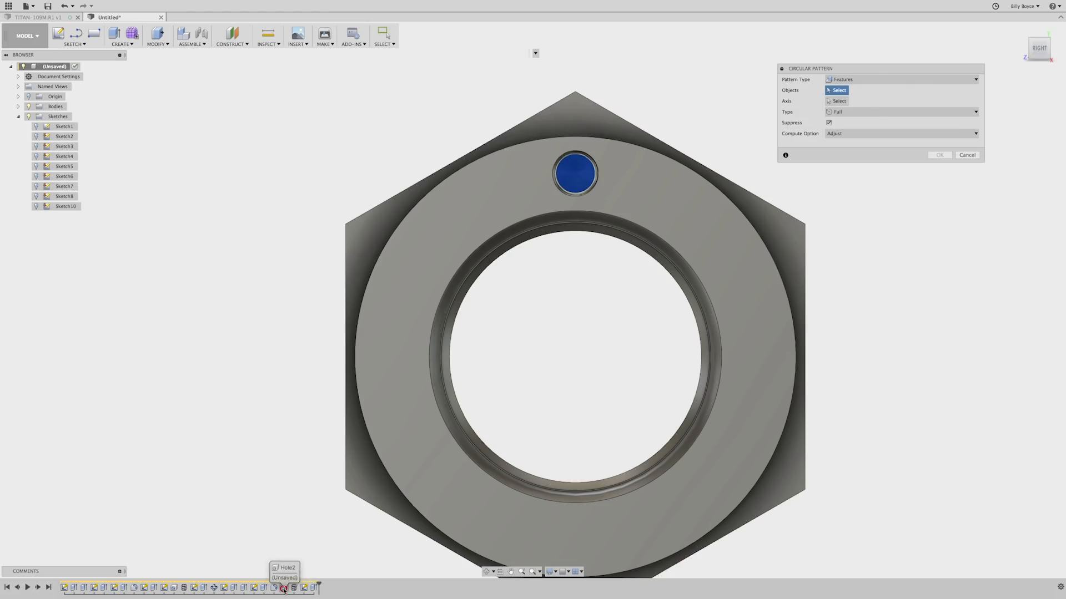
left_click(294, 588)
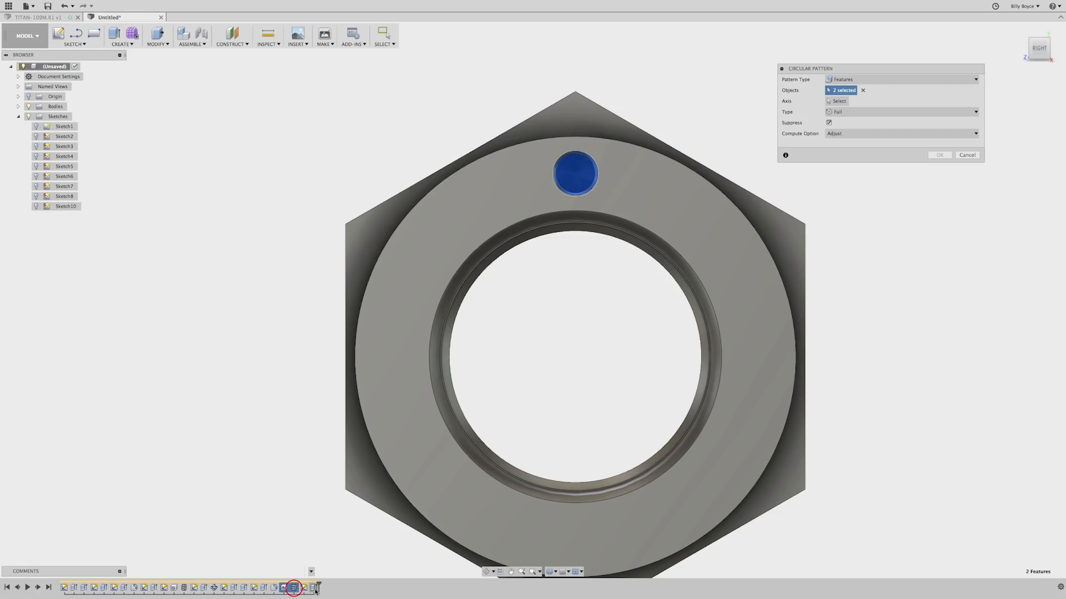
left_click(313, 588)
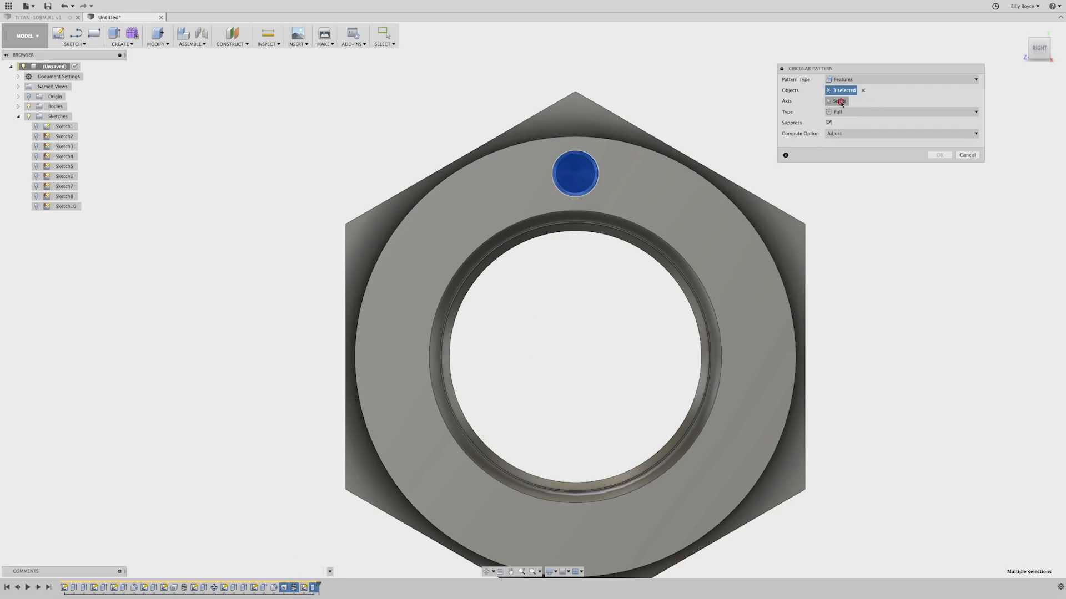
left_click(840, 102)
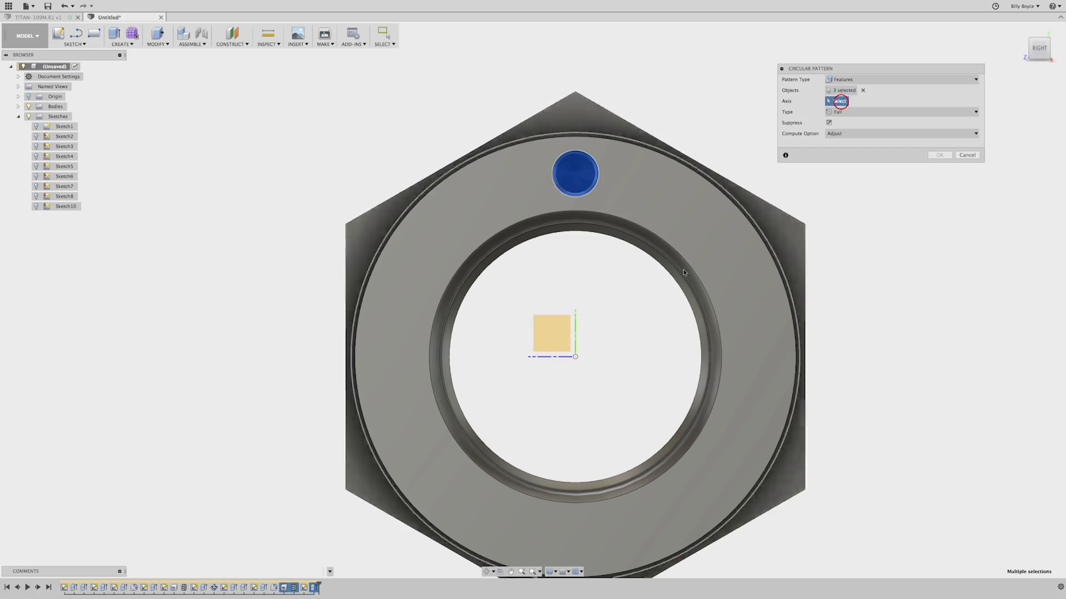
left_click(658, 237)
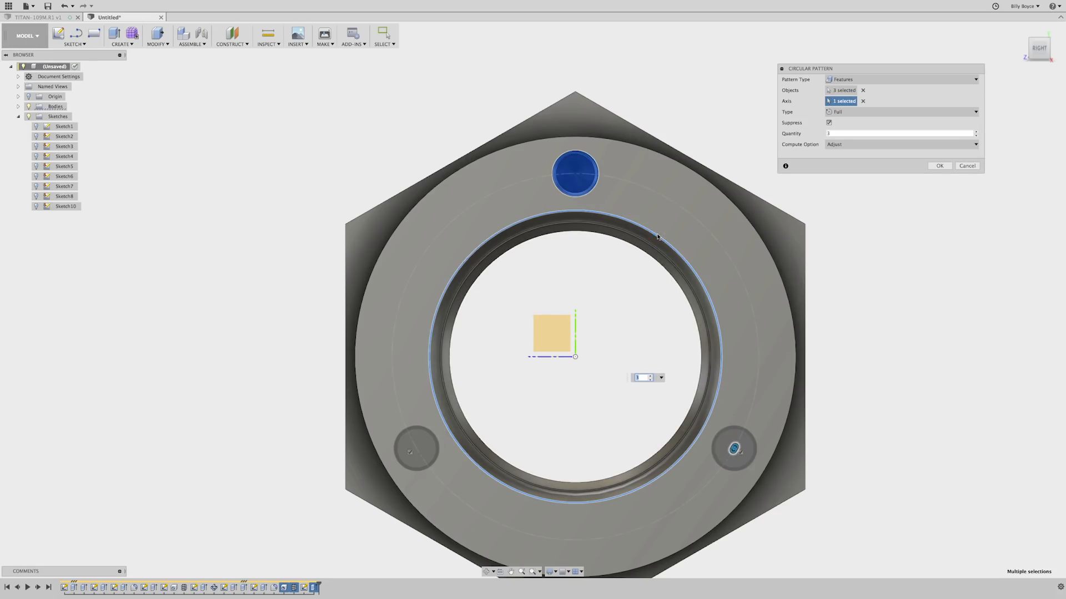
Step: Set the pattern quantity to 8, suppress the instance at the nine o'clock position, and create the pattern
left_click_drag(832, 133, 823, 134)
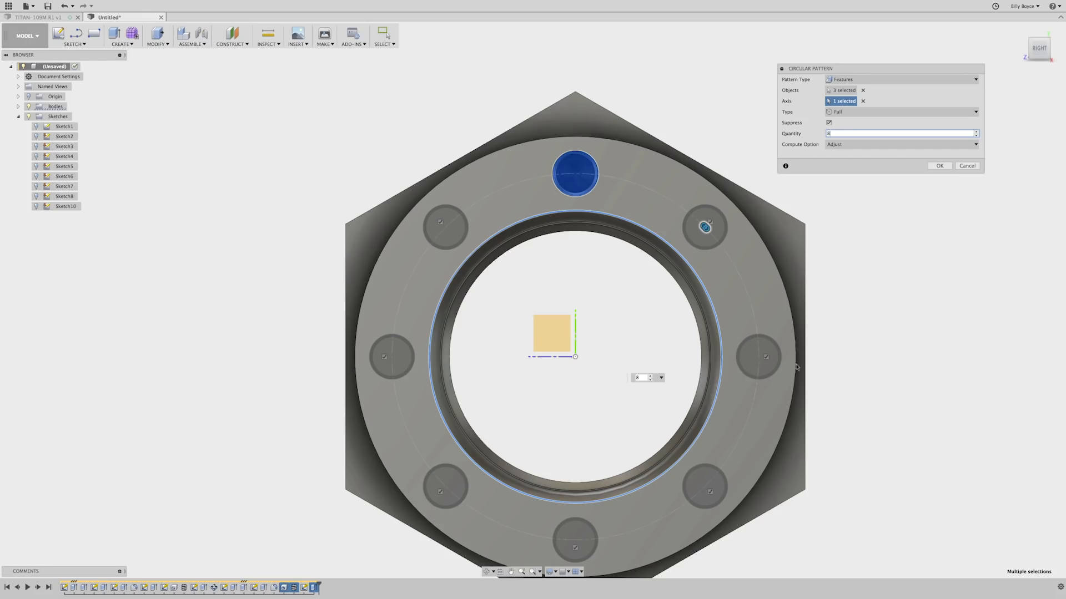
left_click(384, 358)
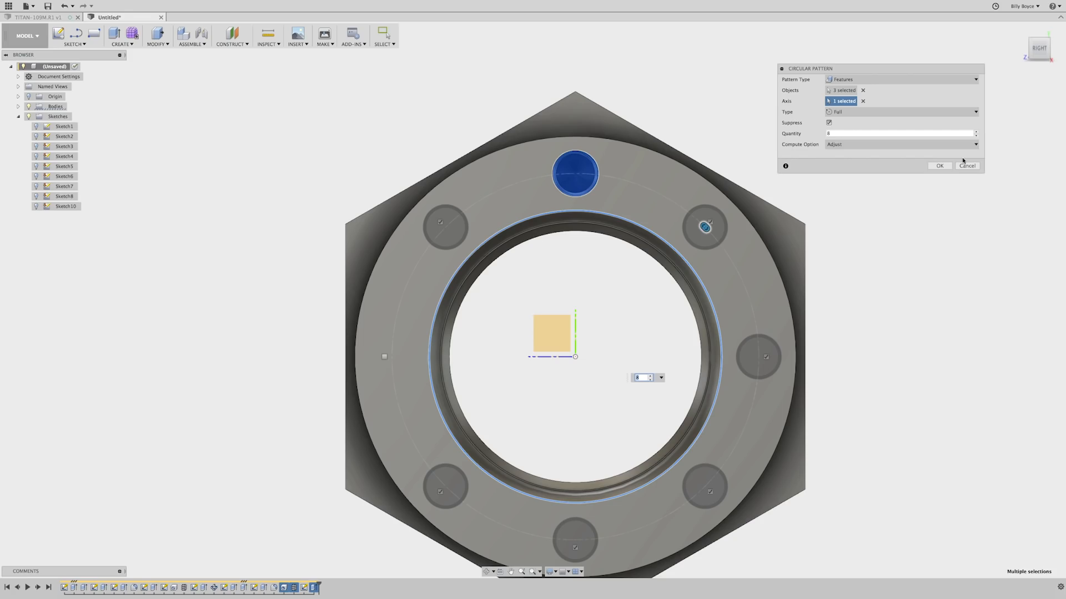
left_click(940, 165)
Step: Sketch a 0.5 in diameter circle on the end face's plane, outside the hexagon beside the missing hole
middle_click_drag(897, 222, 915, 219, "shift")
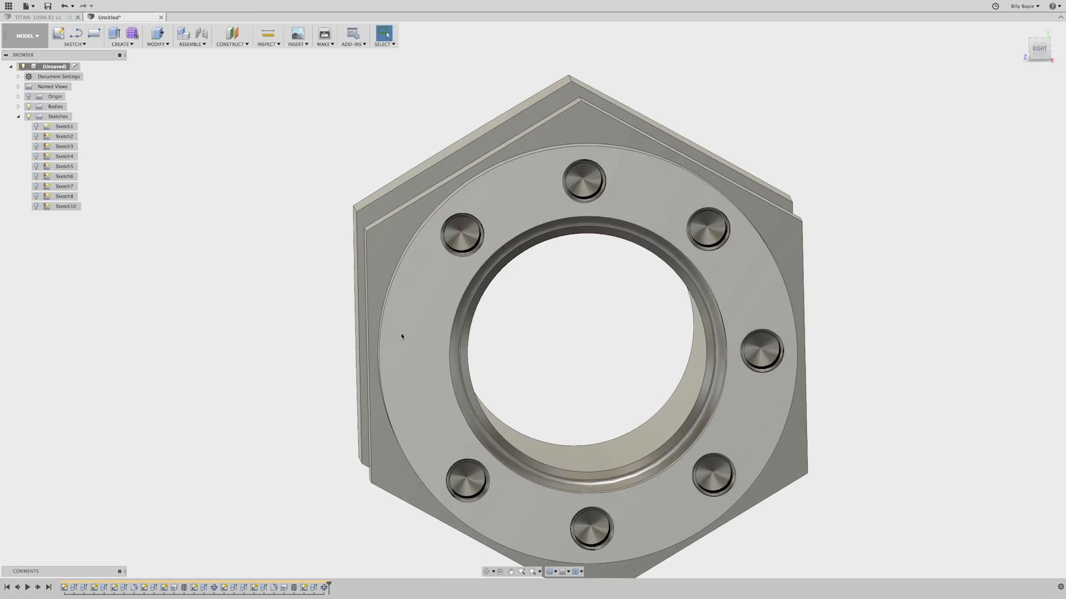
middle_click_drag(401, 334, 253, 296, "shift")
left_click(253, 296)
key("c")
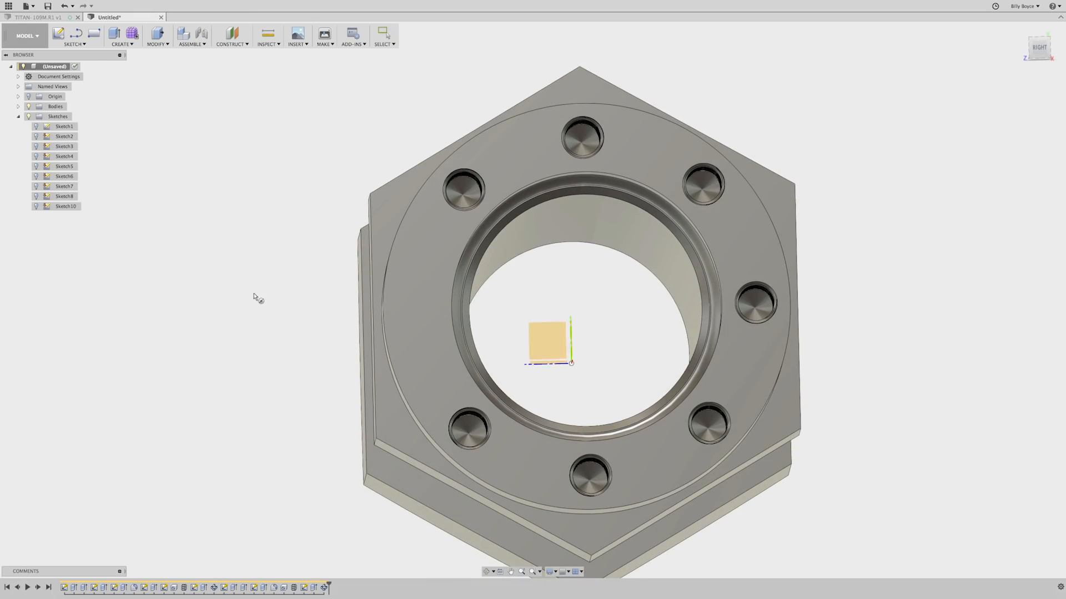
left_click(415, 315)
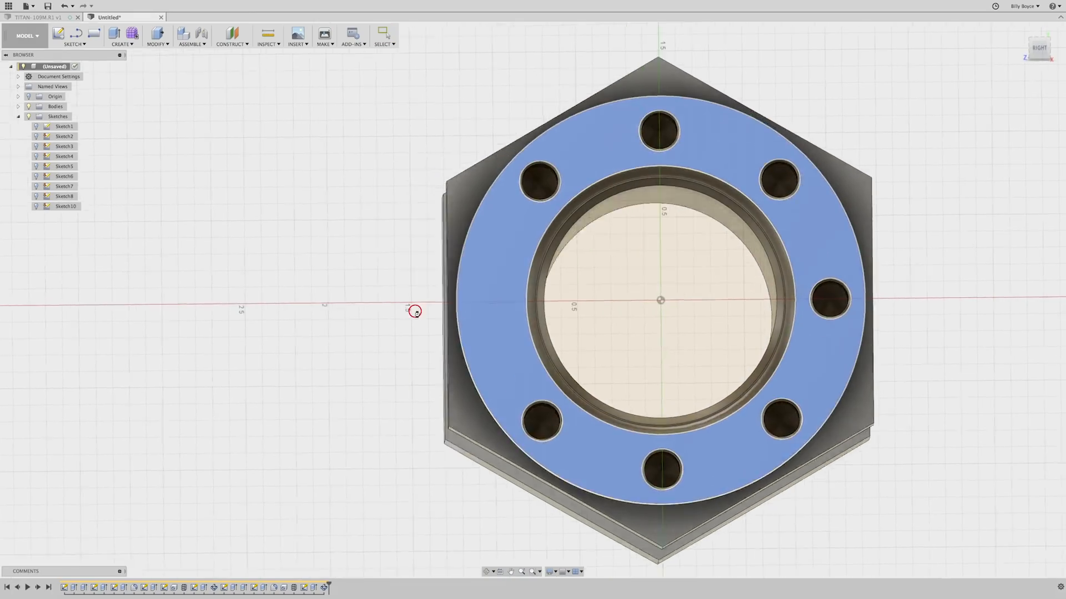
left_click(412, 311)
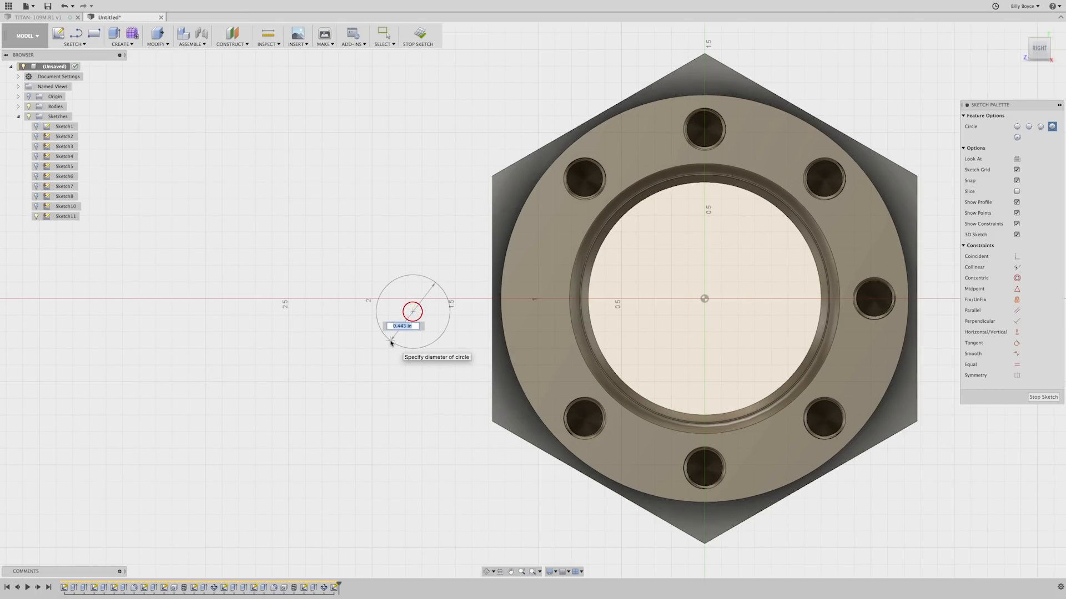
type(".5")
key("Tab")
key("Return")
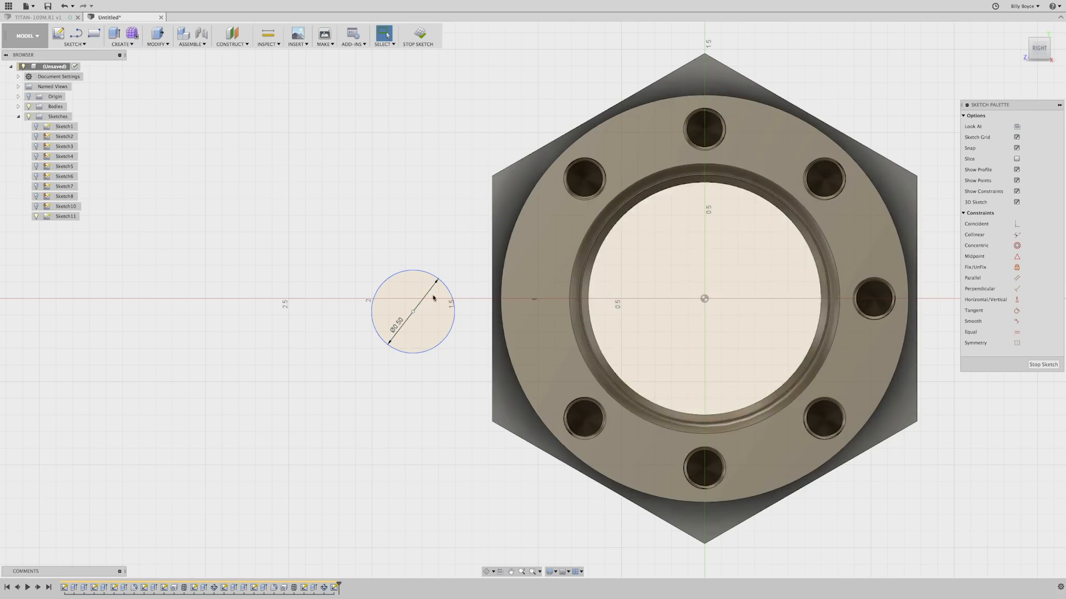
Step: Constrain the 0.5 in circle's centre horizontally in line with the sketch origin at the bore's centre
left_click(1016, 300)
left_click(705, 299)
left_click(413, 312)
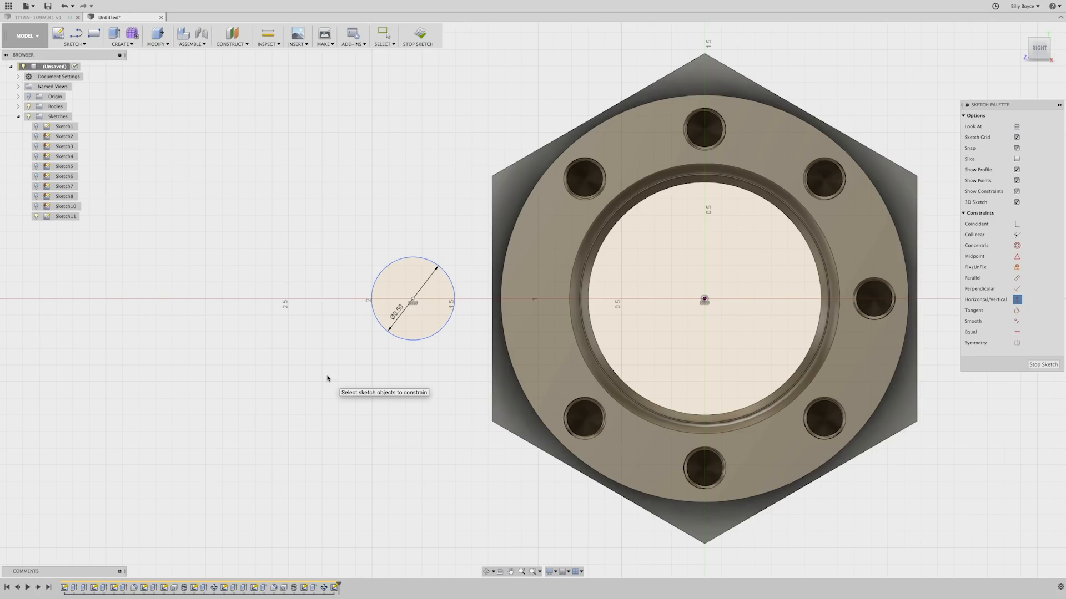
key("Escape")
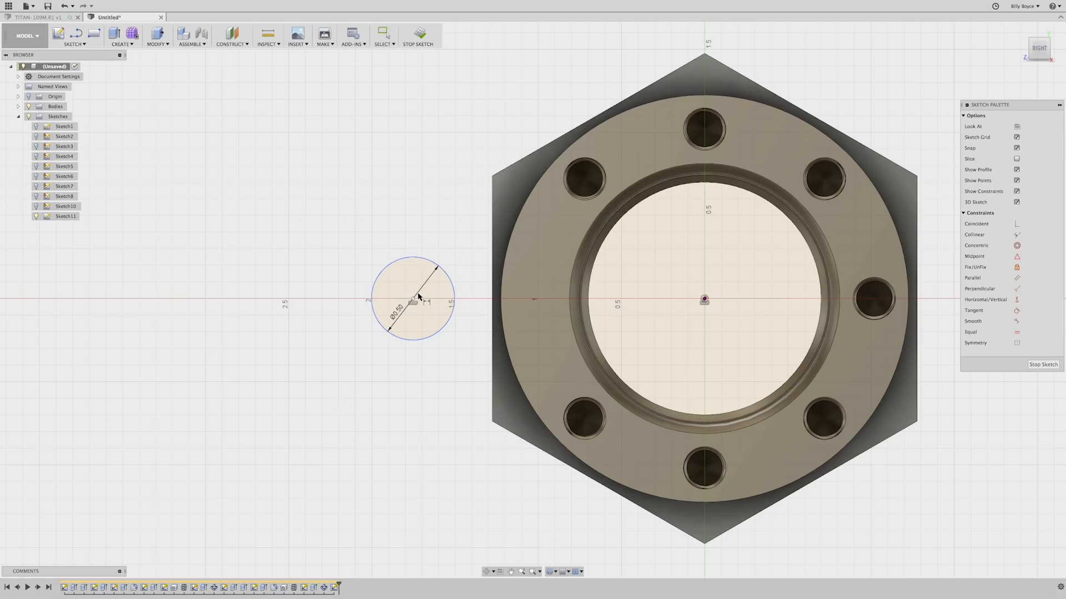
Step: Dimension the horizontal distance from the circle's centre to the sketch origin as 1.377 in
left_click(413, 300)
left_click(703, 299)
key("d")
left_click(526, 530)
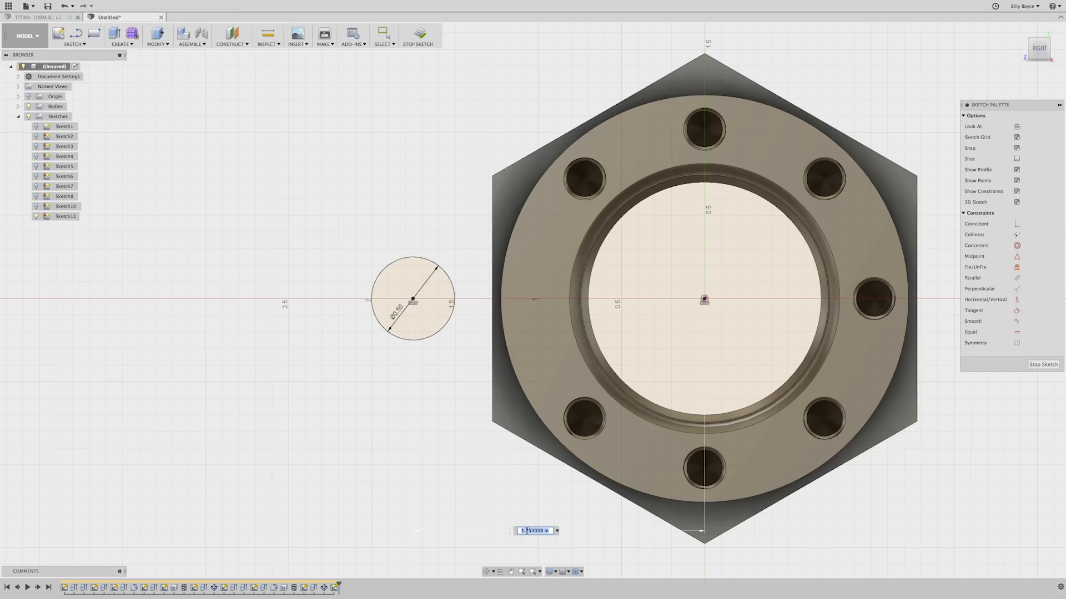
type("1.377")
key("Return")
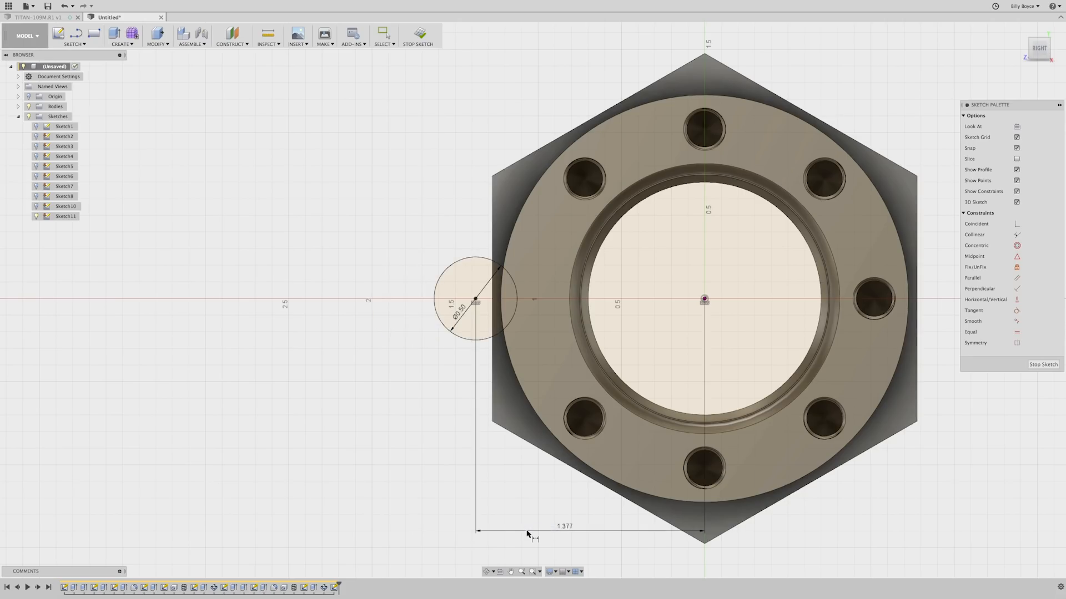
Step: Extrude both profiles of the 0.5 in circle as a cut, distance -0.4 in, to notch the end flange
right_click(309, 242)
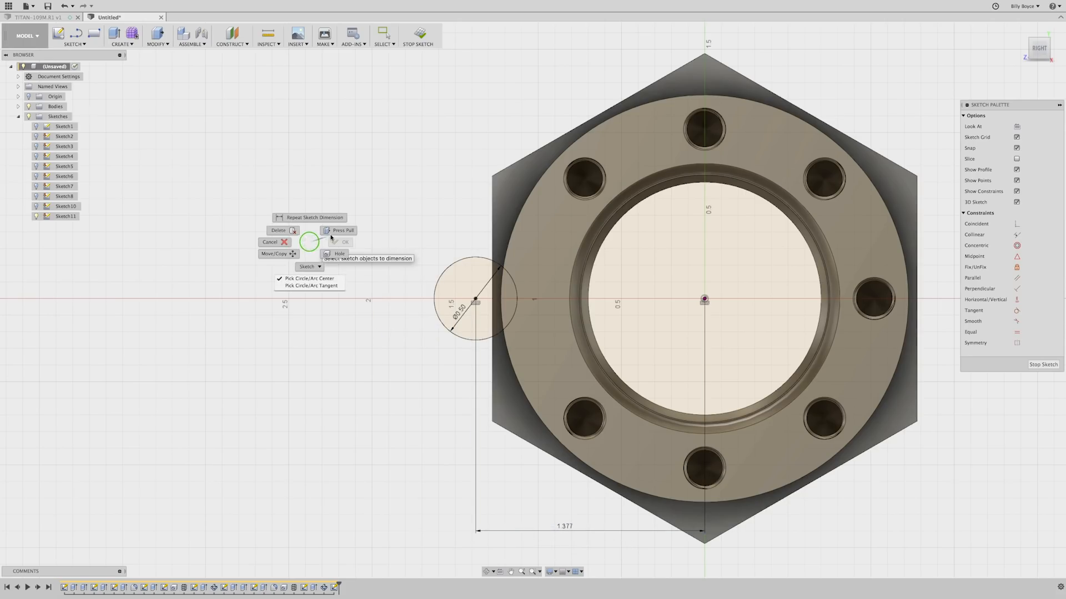
left_click(332, 231)
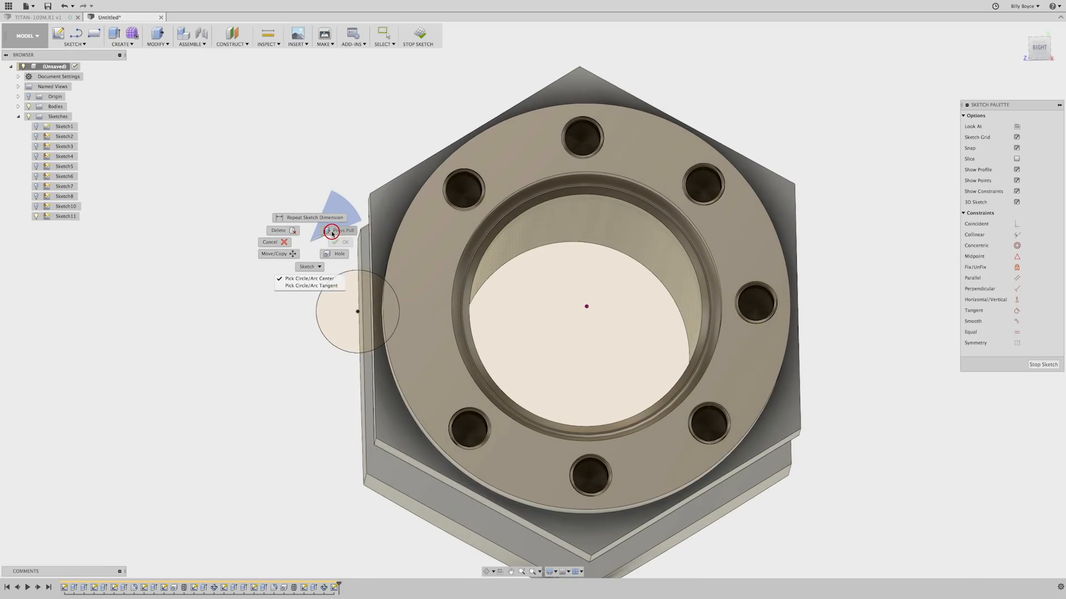
left_click(334, 302)
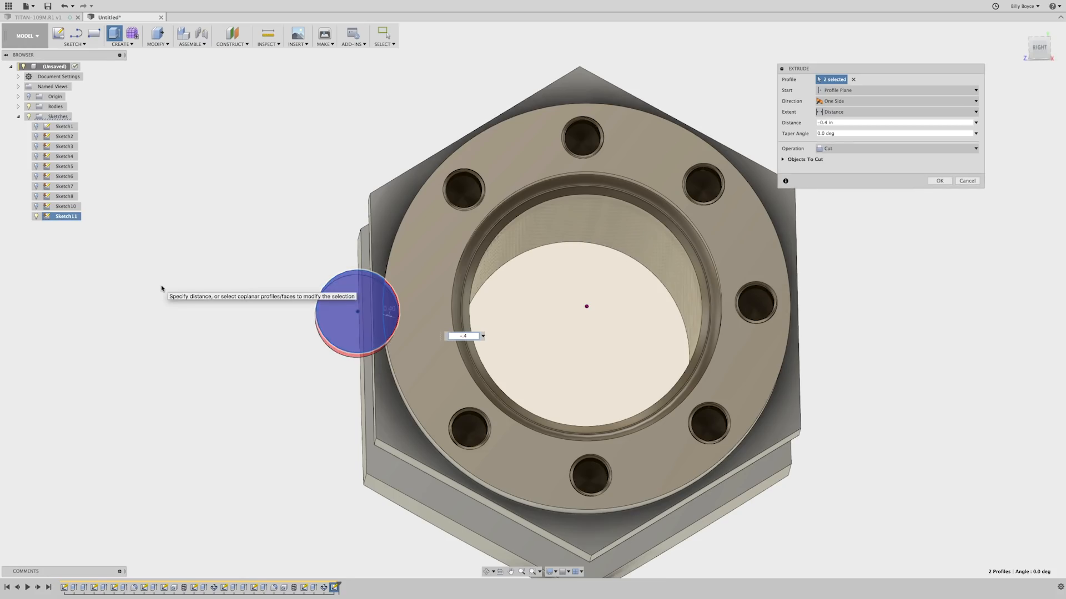
key("Return")
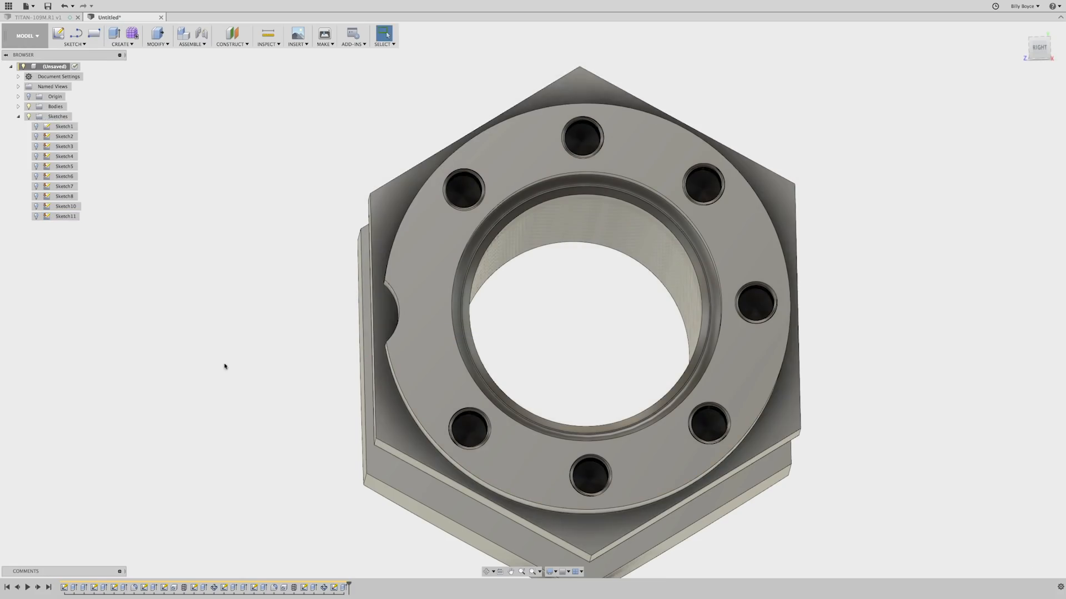
Step: Fillet one lengthwise corner edge on each of the two hexagons, aligned with each other, with a 0.05 in radius
left_click(331, 348)
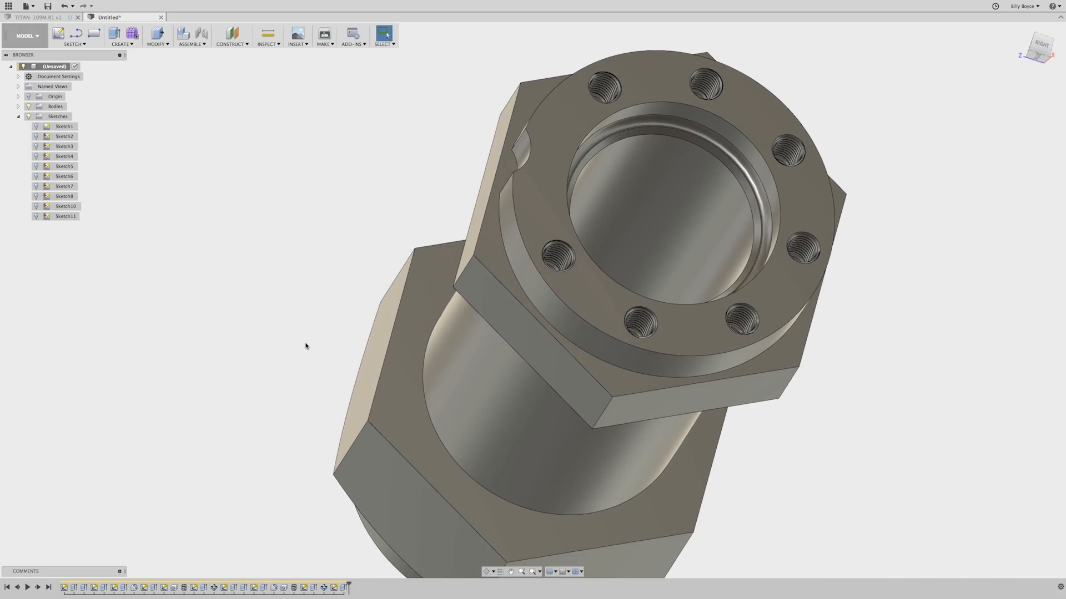
left_click(510, 281)
left_click(245, 246)
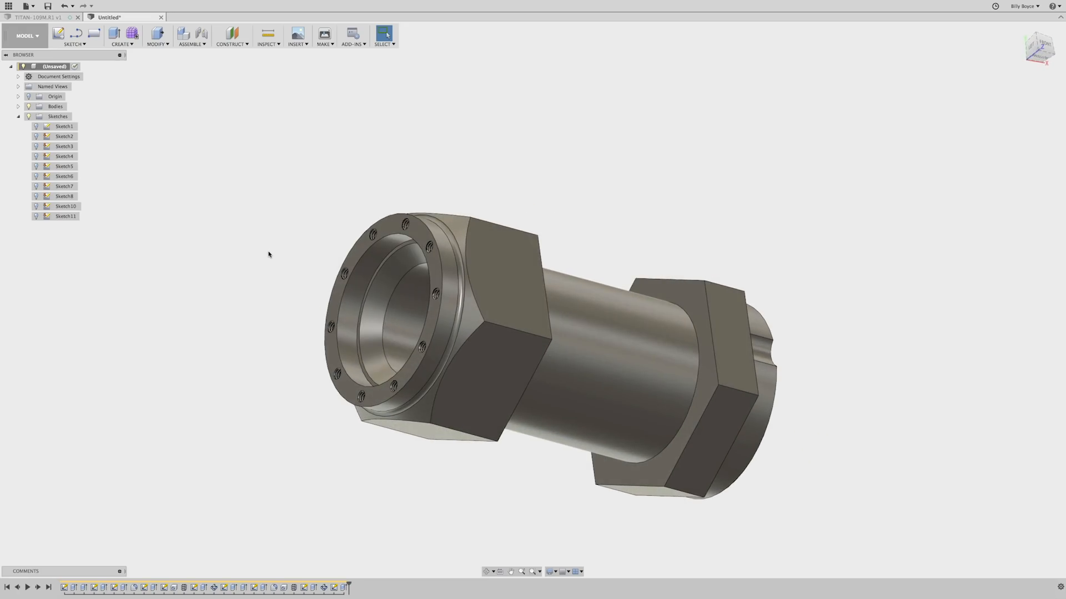
left_click(271, 252)
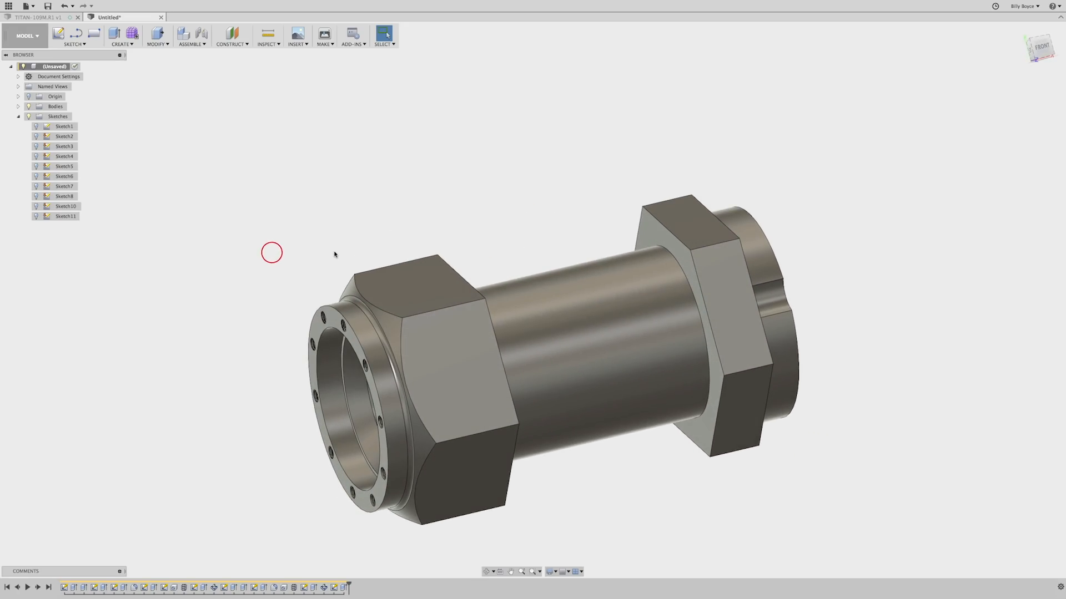
scroll(334, 254, "down", 3, "shift")
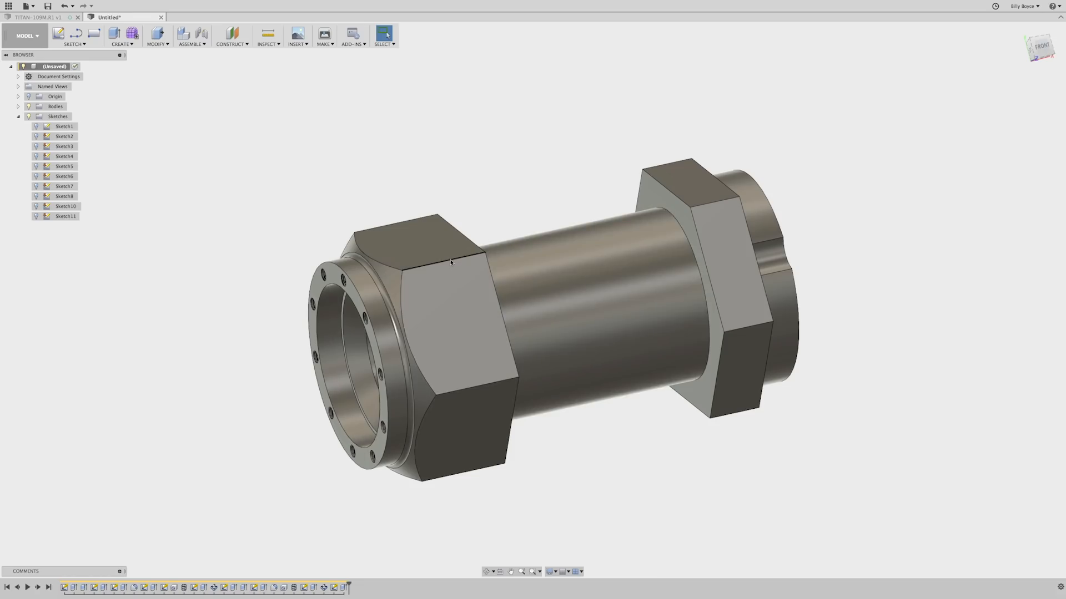
left_click(450, 261)
left_click(252, 136)
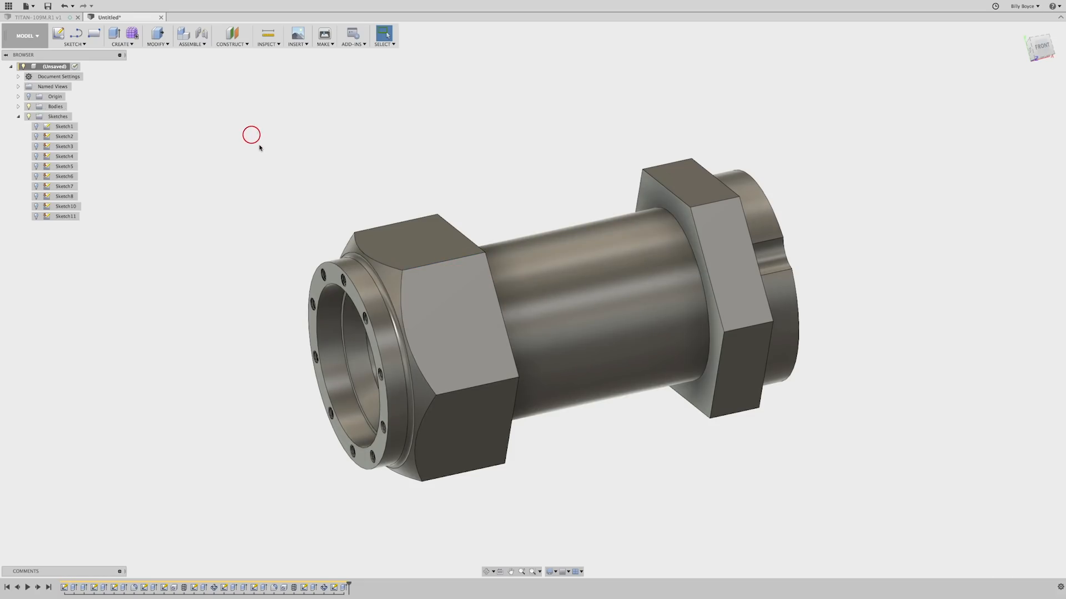
key("f")
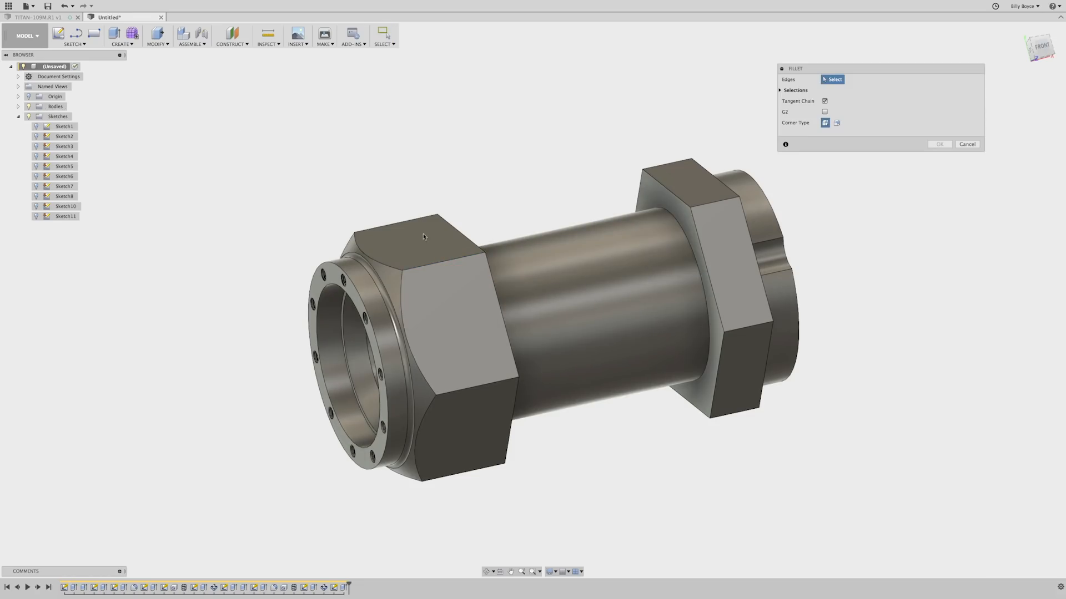
left_click(434, 263)
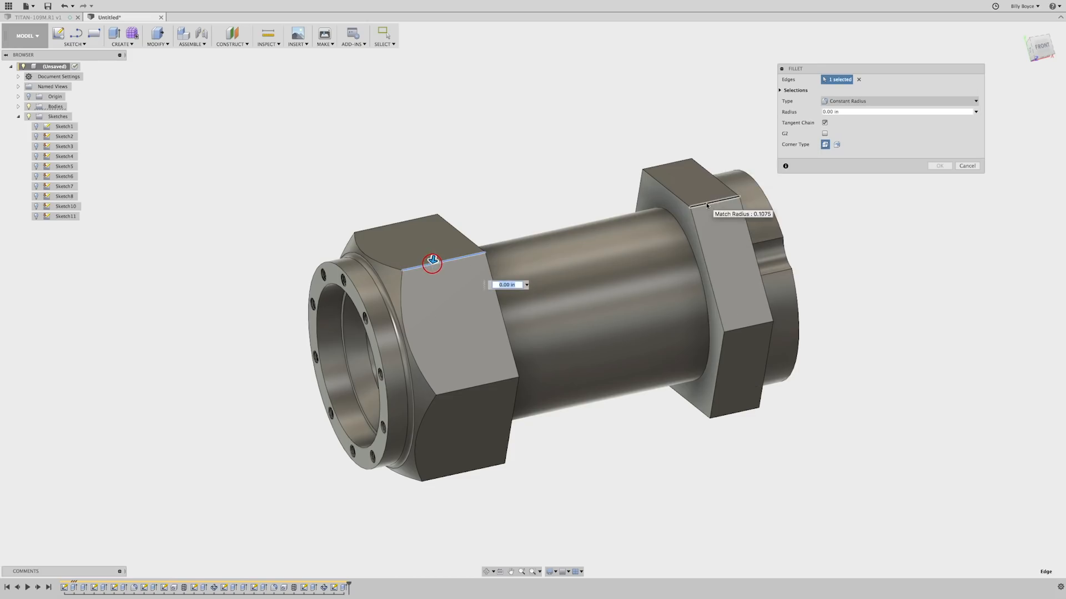
left_click(706, 202)
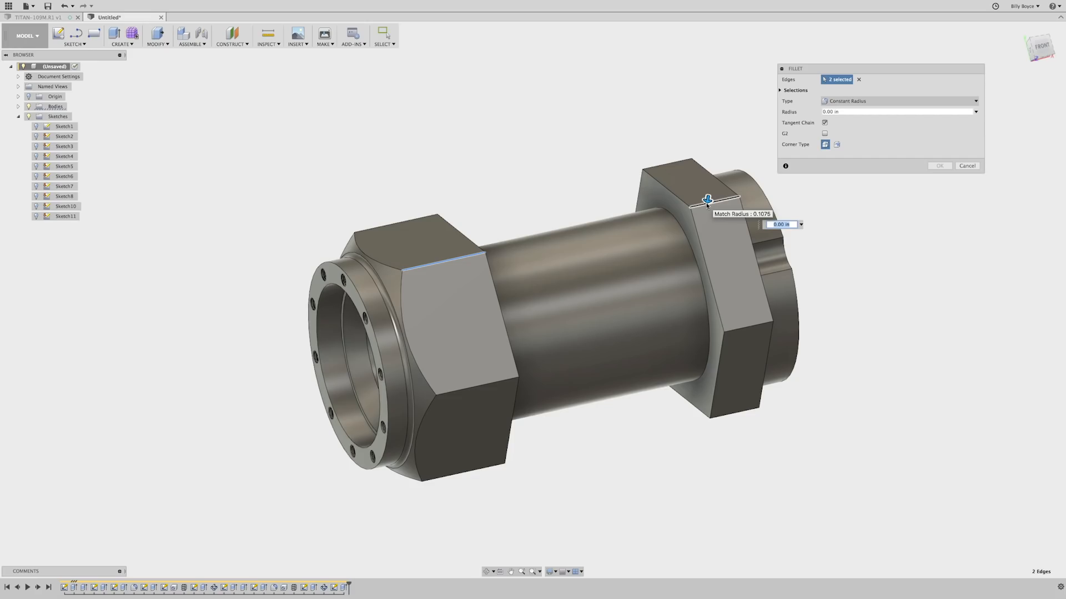
type("5")
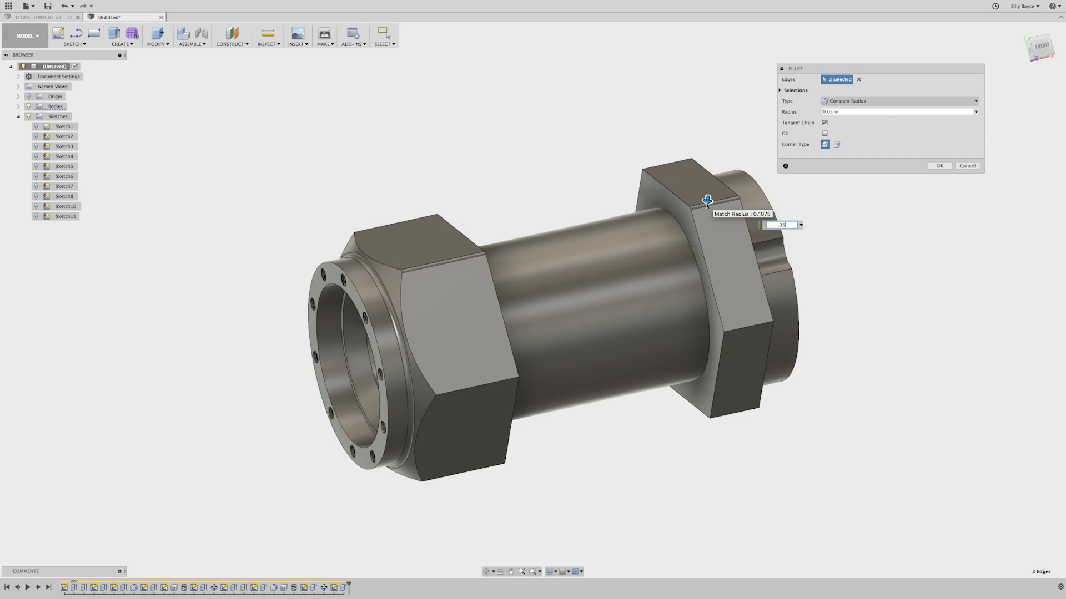
key("Return")
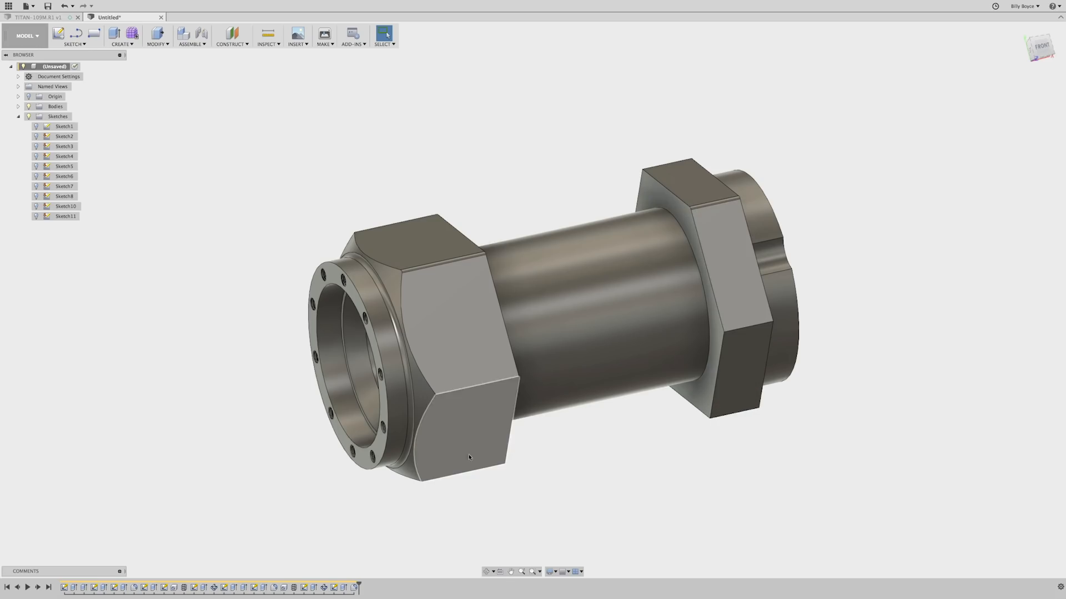
Step: Start a circular pattern with pattern type Faces and select the new hexagon corner fillet feature as the object
middle_click_drag(558, 411, 587, 456, "shift")
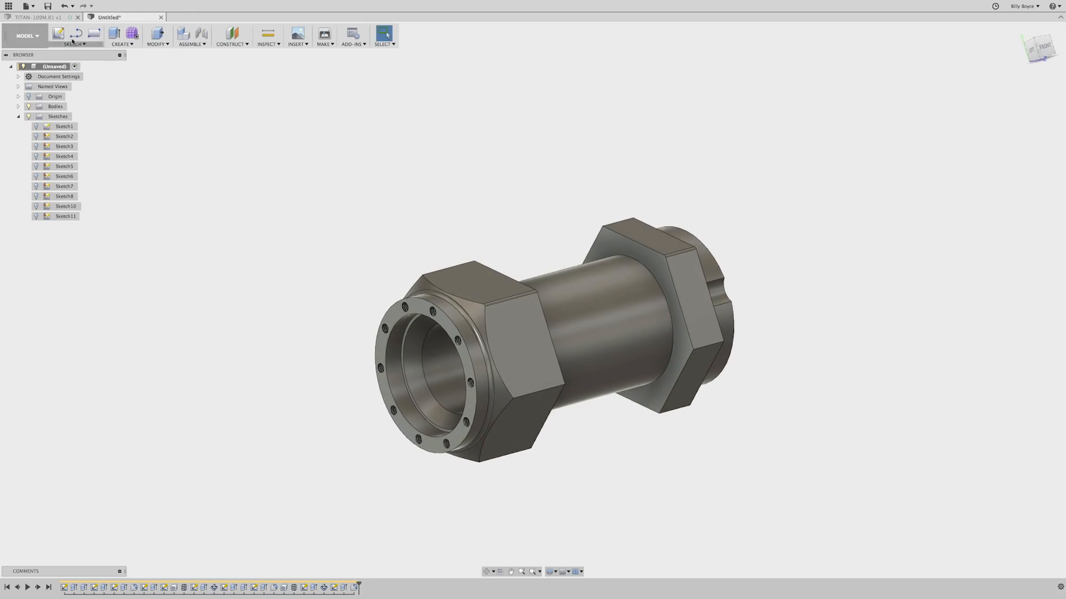
left_click(124, 44)
mouse_move(132, 189)
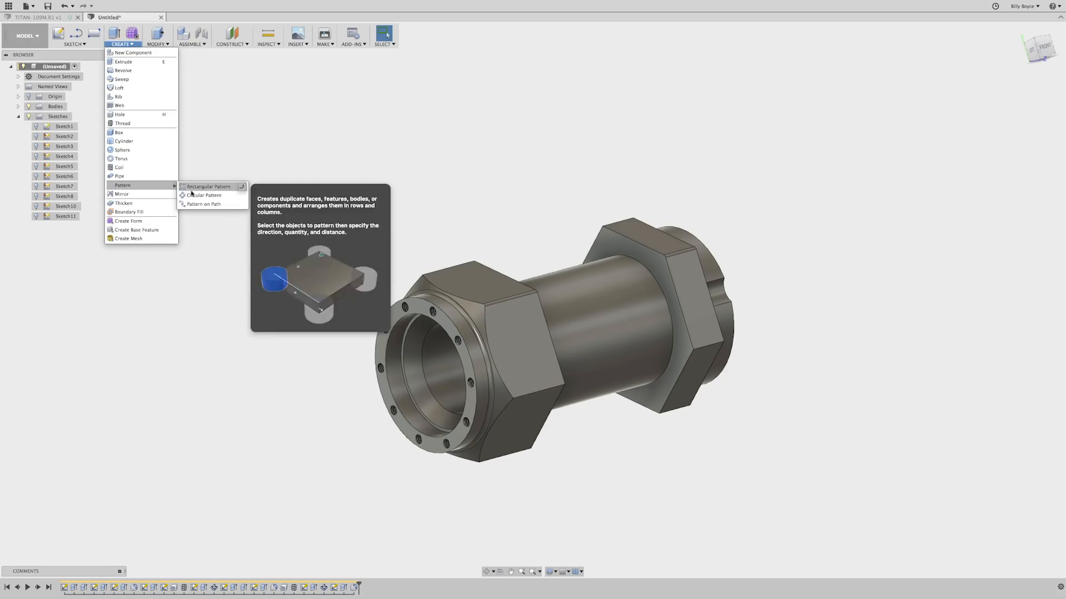
left_click(190, 195)
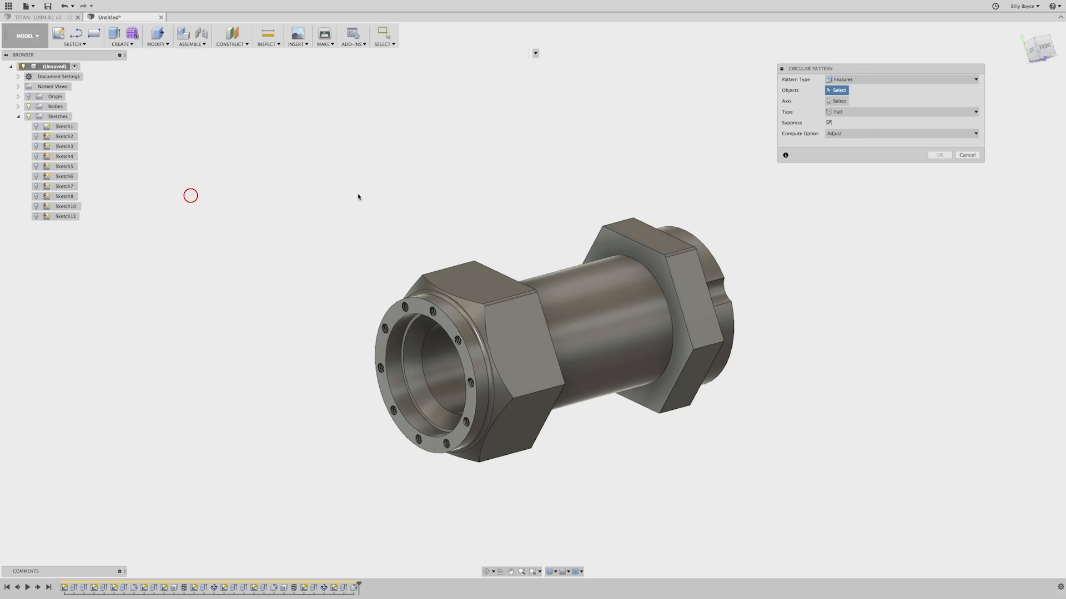
left_click(866, 79)
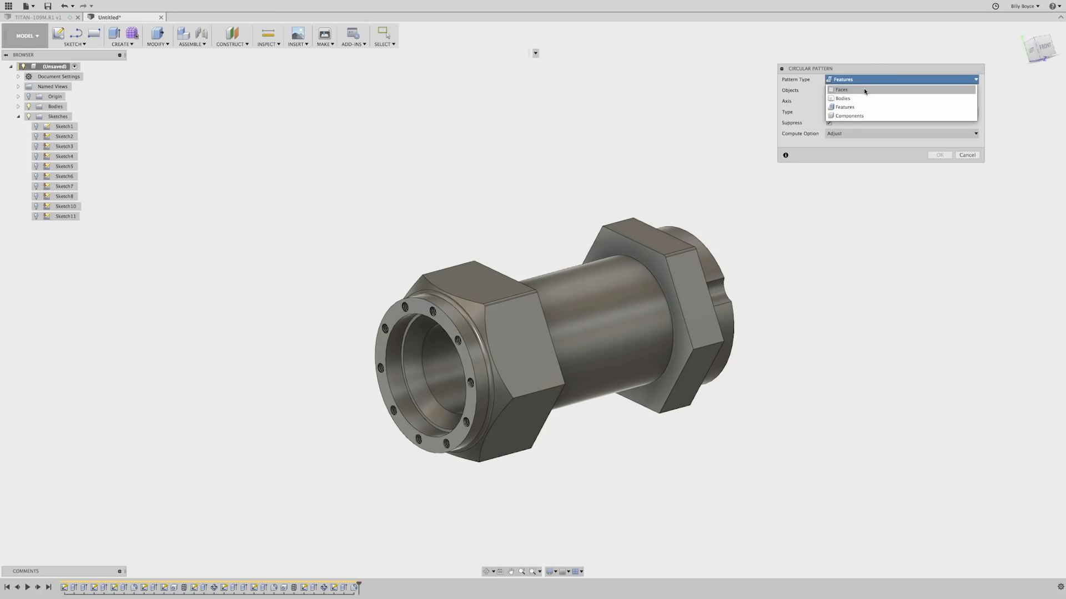
left_click(864, 90)
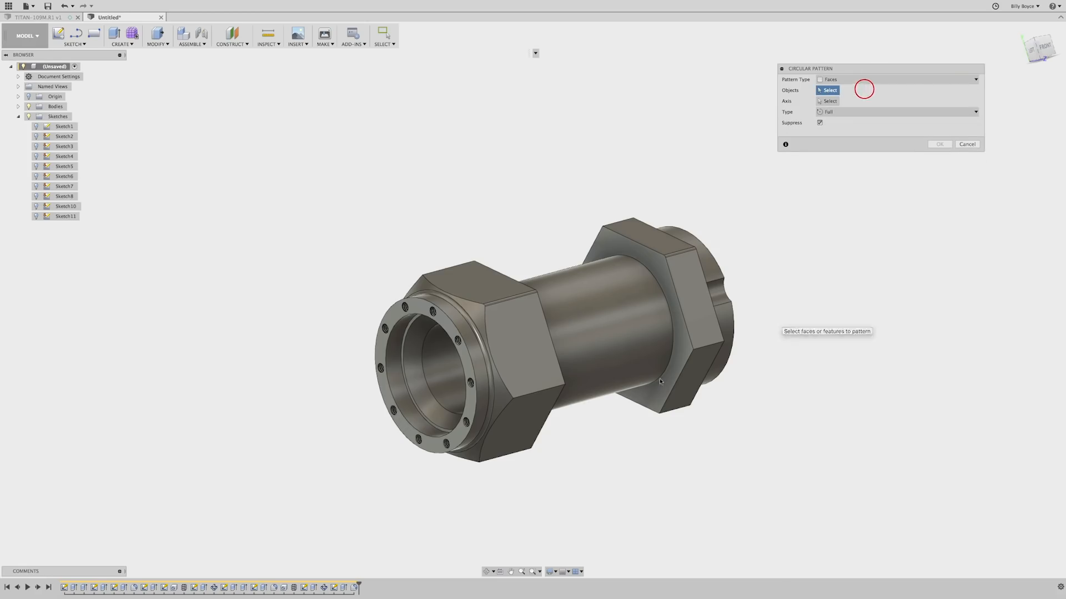
left_click(355, 587)
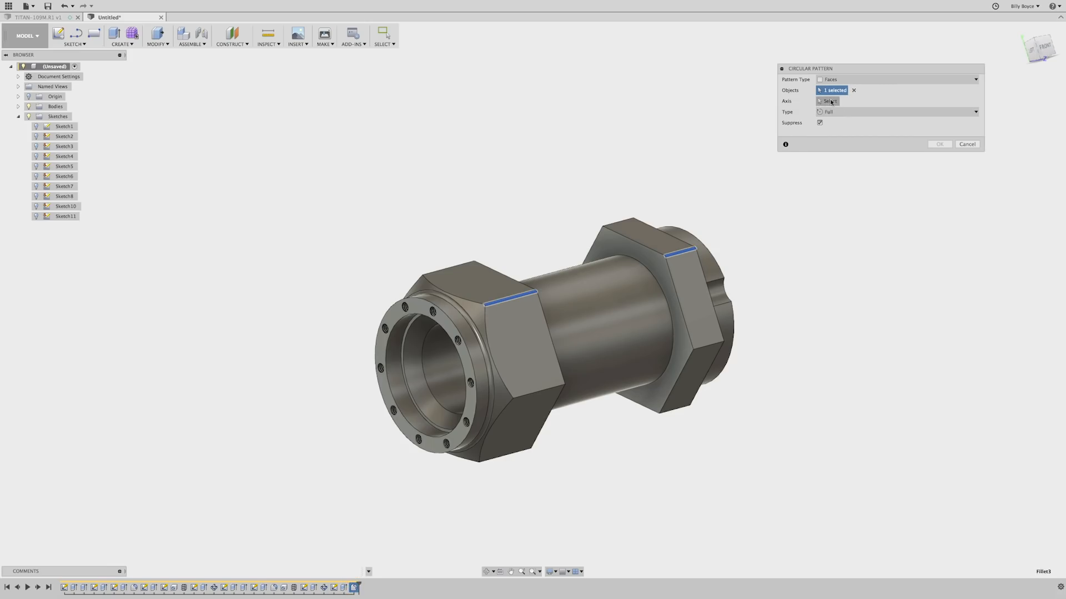
Step: Use the cylindrical face between the hexagons as the pattern axis and open the quantity for editing
left_click(831, 102)
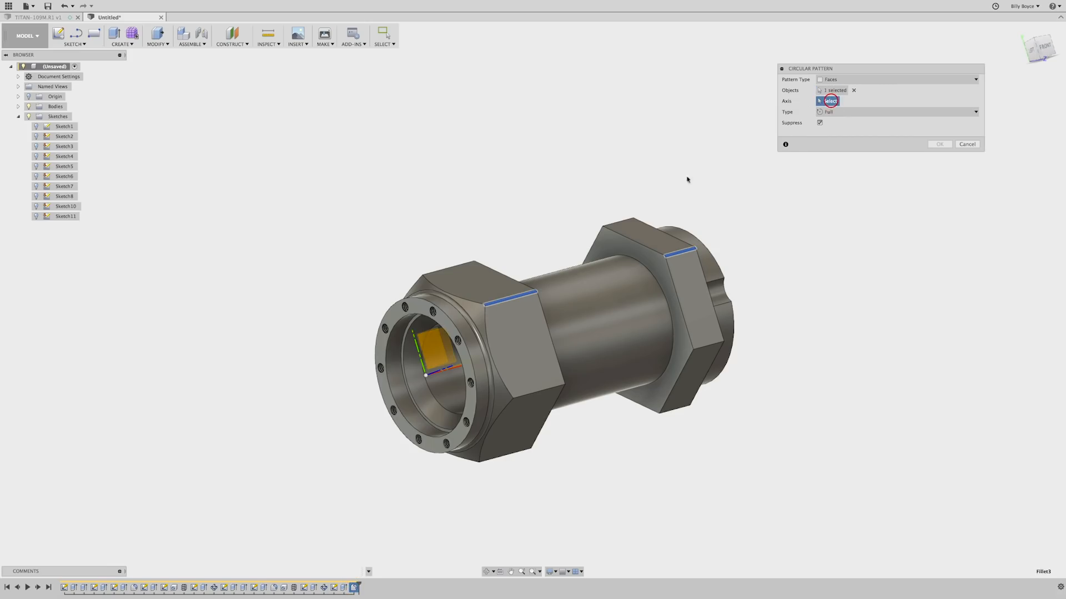
left_click(614, 295)
mouse_move(886, 342)
middle_mouse_down("shift")
mouse_move(923, 332)
mouse_move(886, 350)
middle_mouse_up("shift")
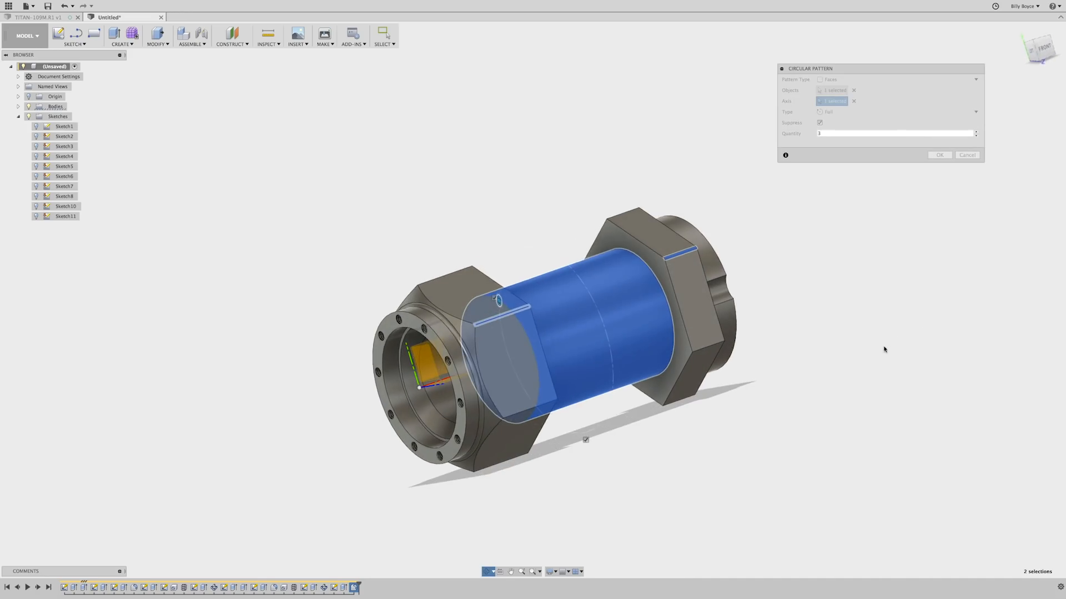
left_click(821, 133)
double_click(814, 134)
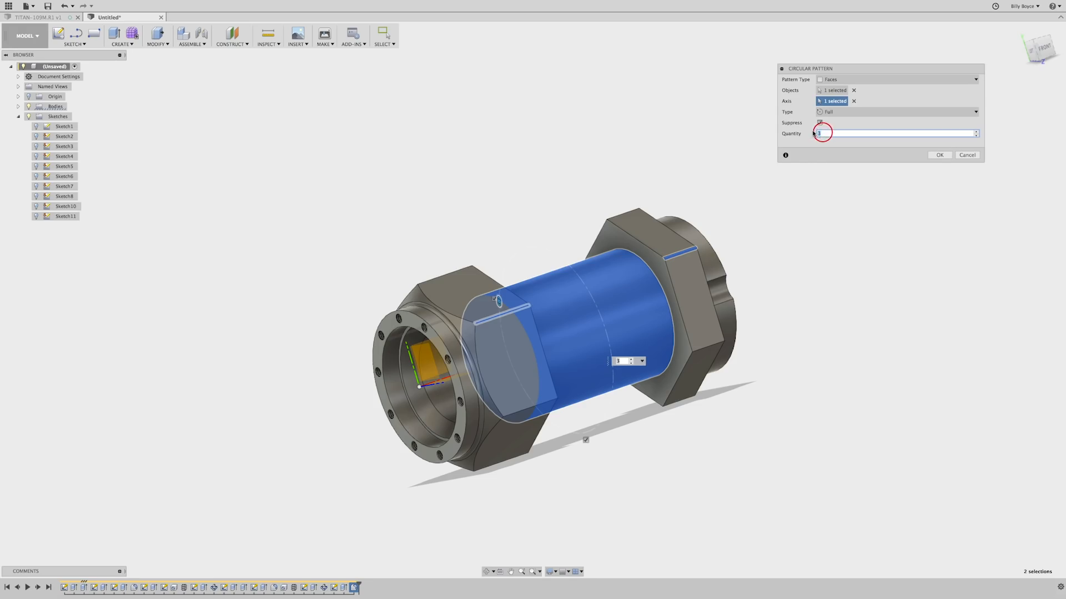
Step: Finish the full circular pattern of the selected hex-edge faces around the axis of the central cylinder
left_click(942, 155)
middle_click_drag(515, 431, 551, 440, "shift")
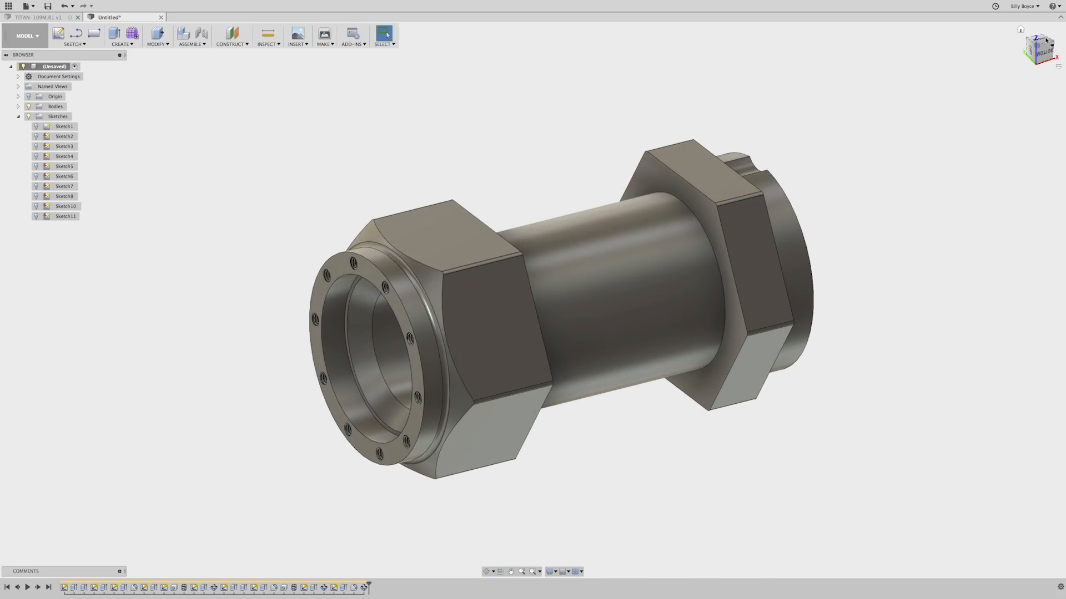
left_click(1022, 31)
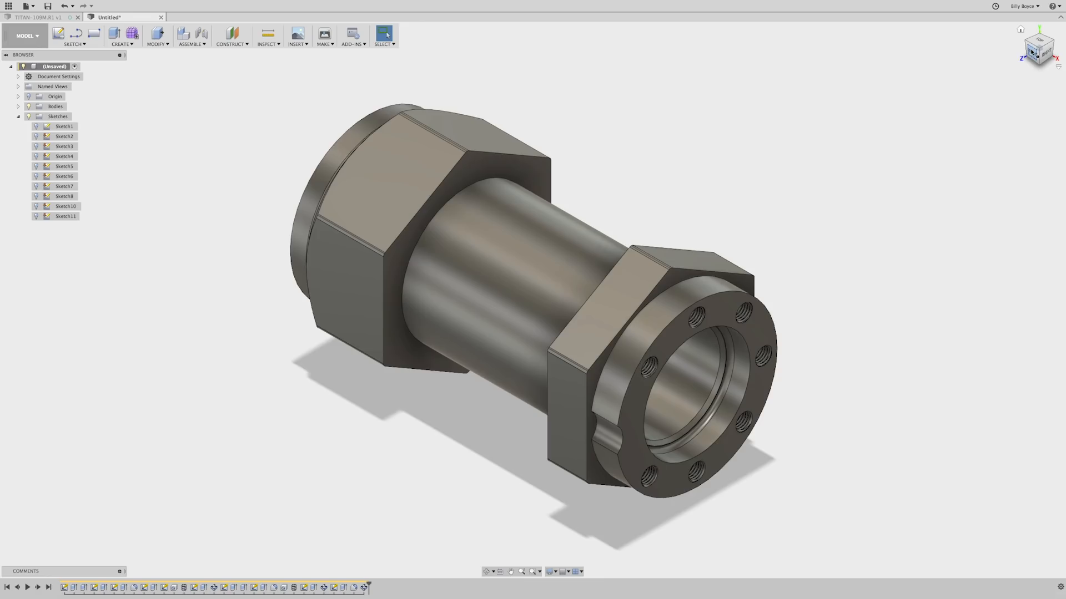
left_click(1031, 51)
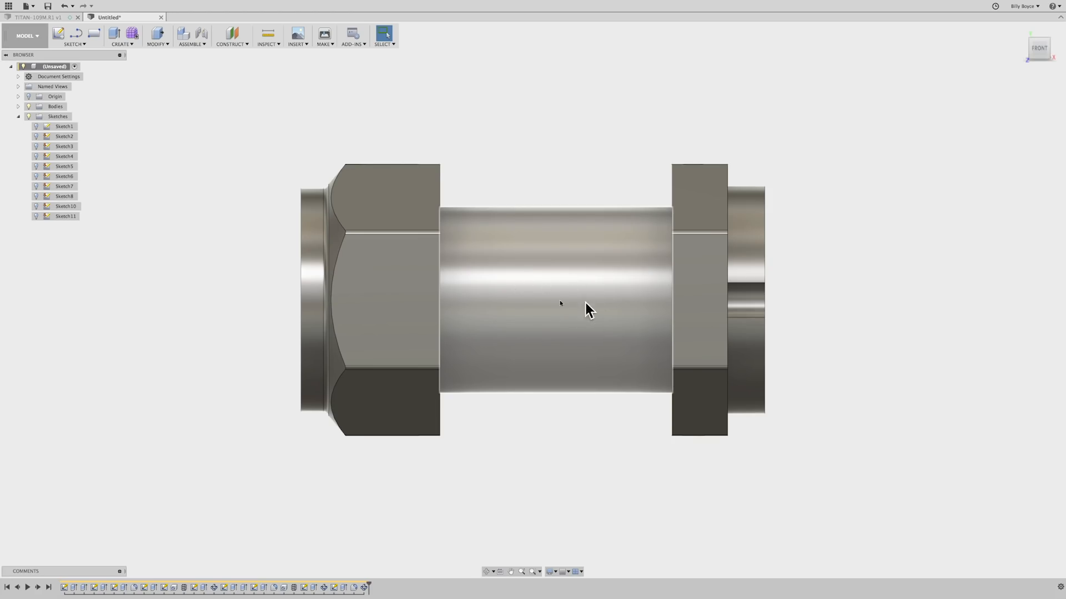
Step: Create a construction plane offset 1.235 in from the origin's XY plane
scroll(586, 303, "down", 2)
scroll(161, 205, "down", 1)
left_click(160, 206)
middle_click_drag(289, 238, 162, 174, "shift")
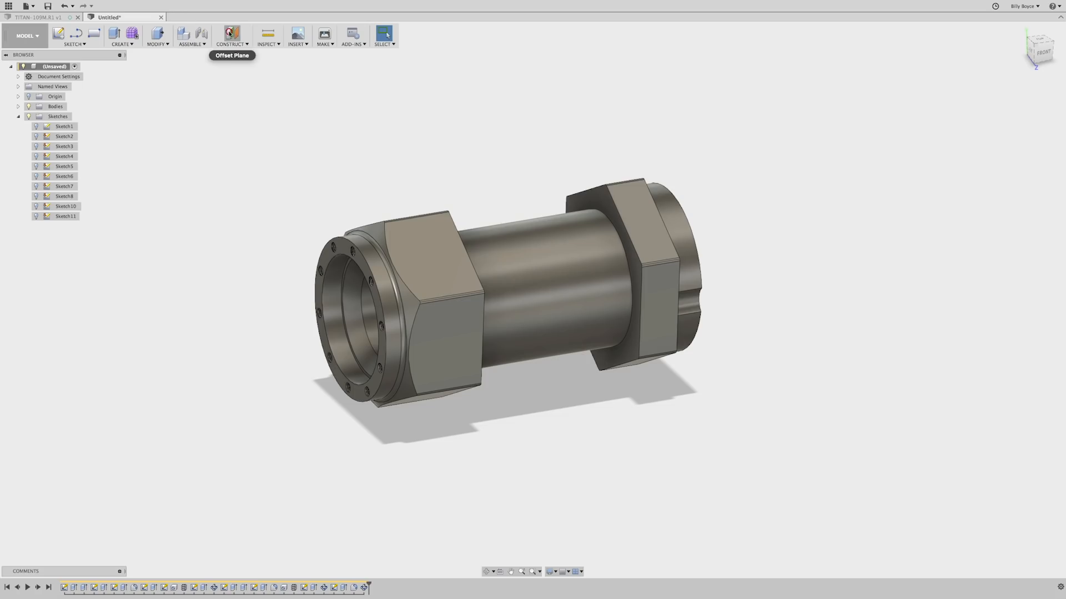
left_click(229, 33)
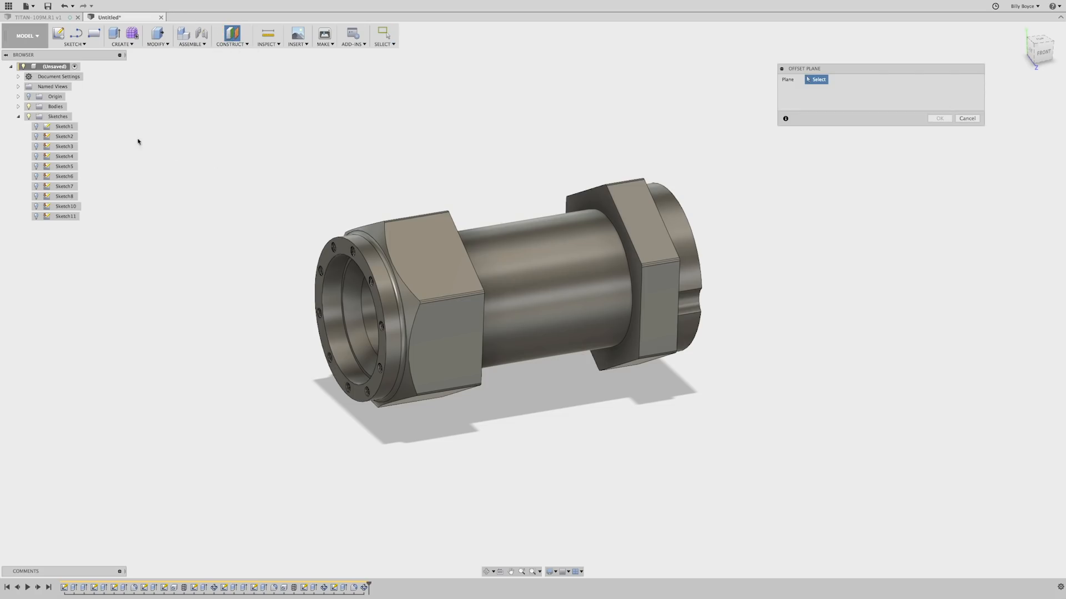
left_click(29, 96)
scroll(227, 265, "up", 5)
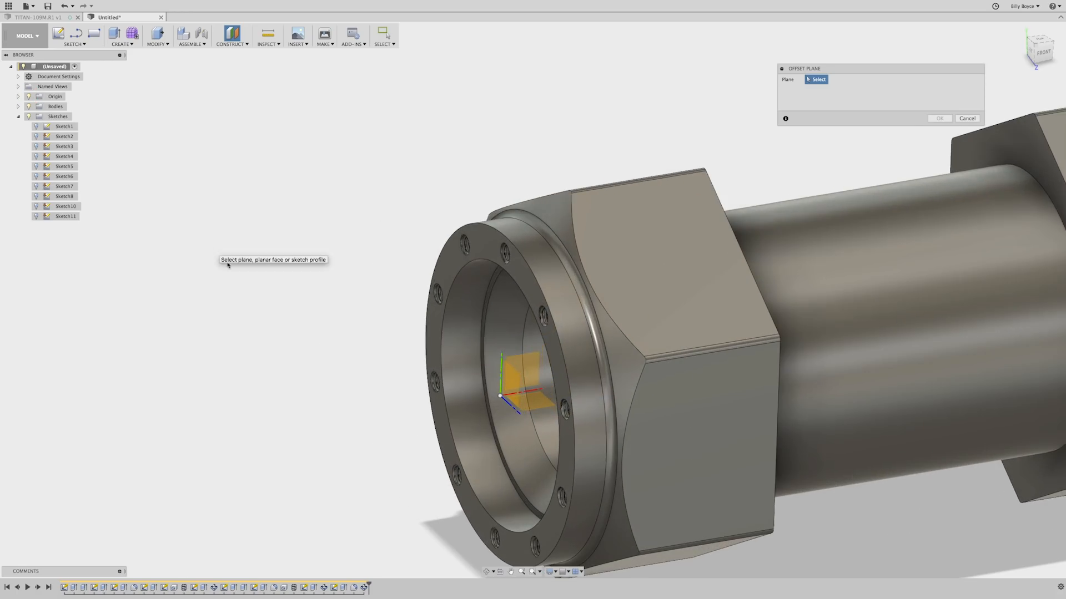
left_click(521, 365)
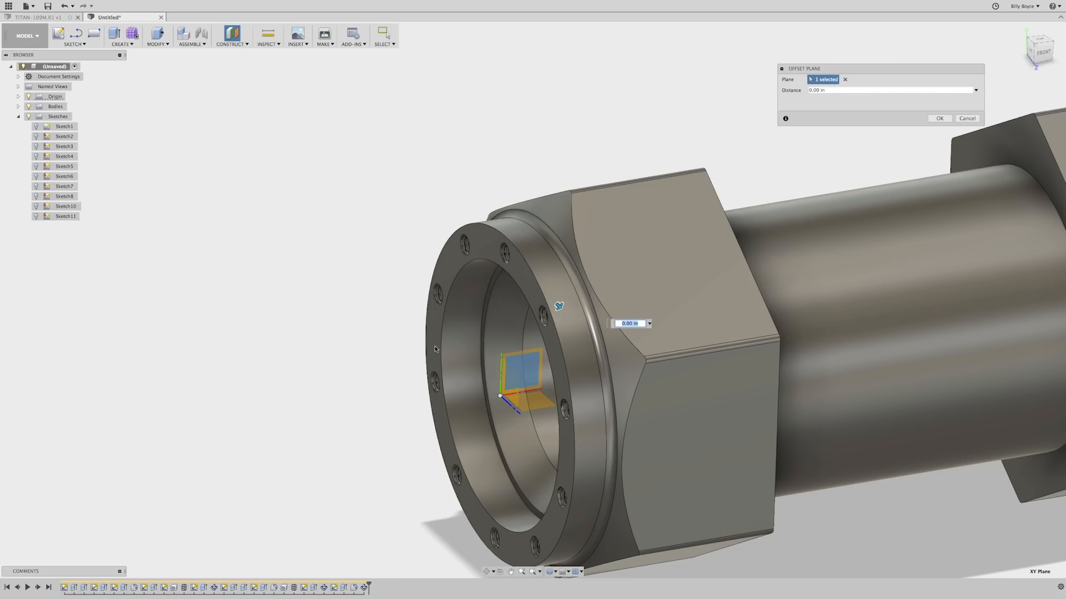
type("1")
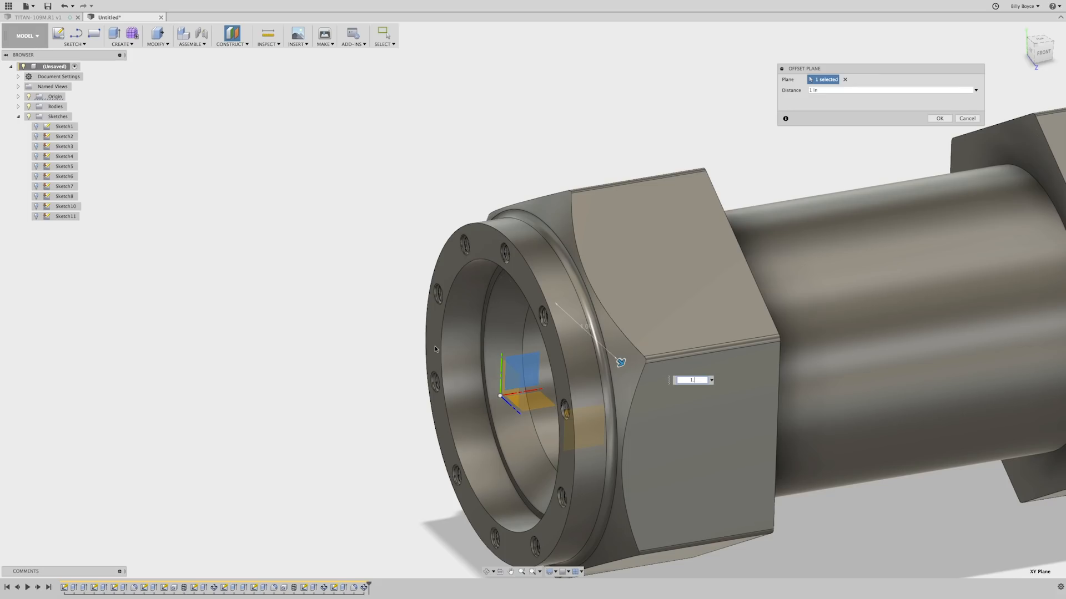
type(".235")
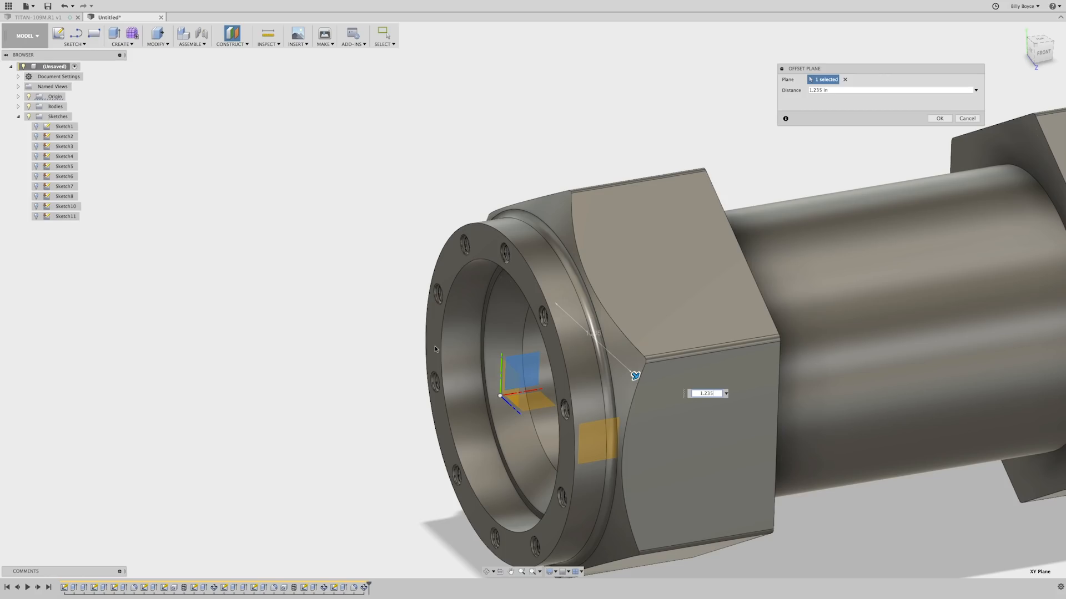
key("Return")
left_click(249, 279)
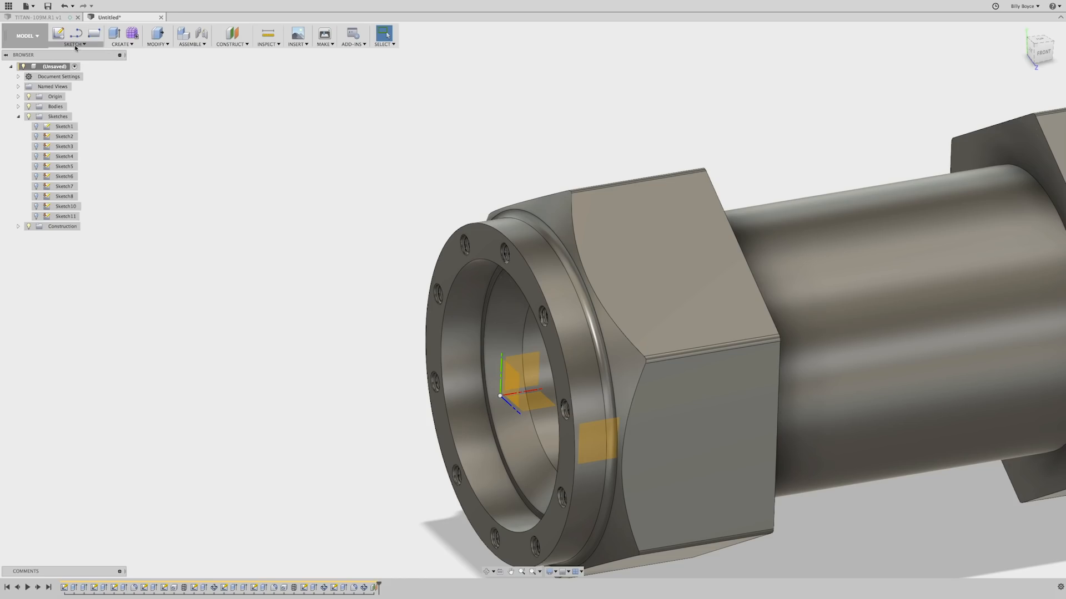
Step: Sketch a two-point rectangle about 0.7 in high on the new offset plane, over the middle of the cylinder
left_click(94, 34)
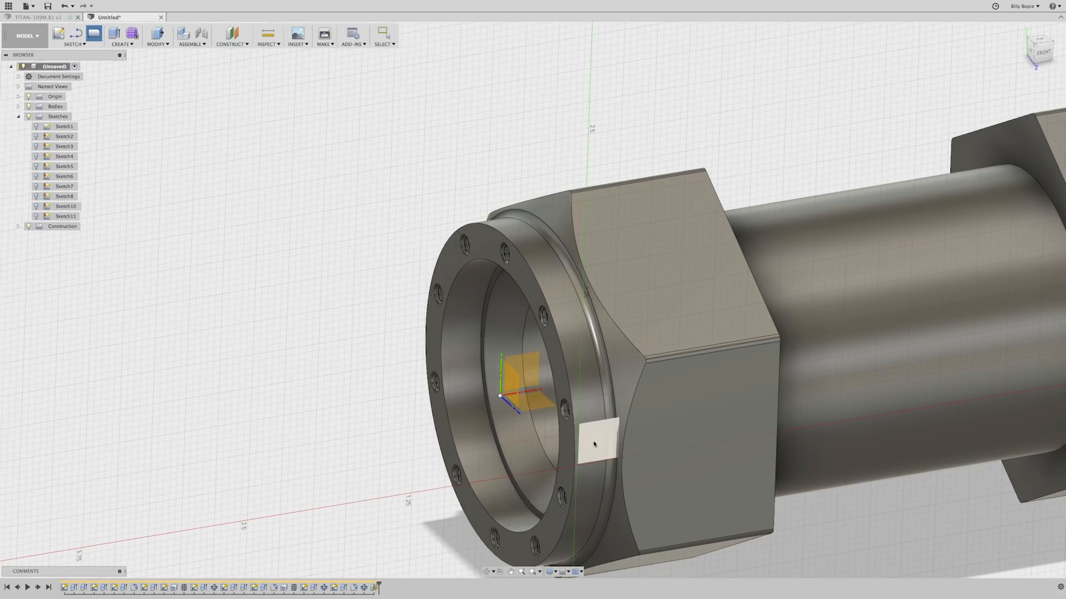
left_click(593, 444)
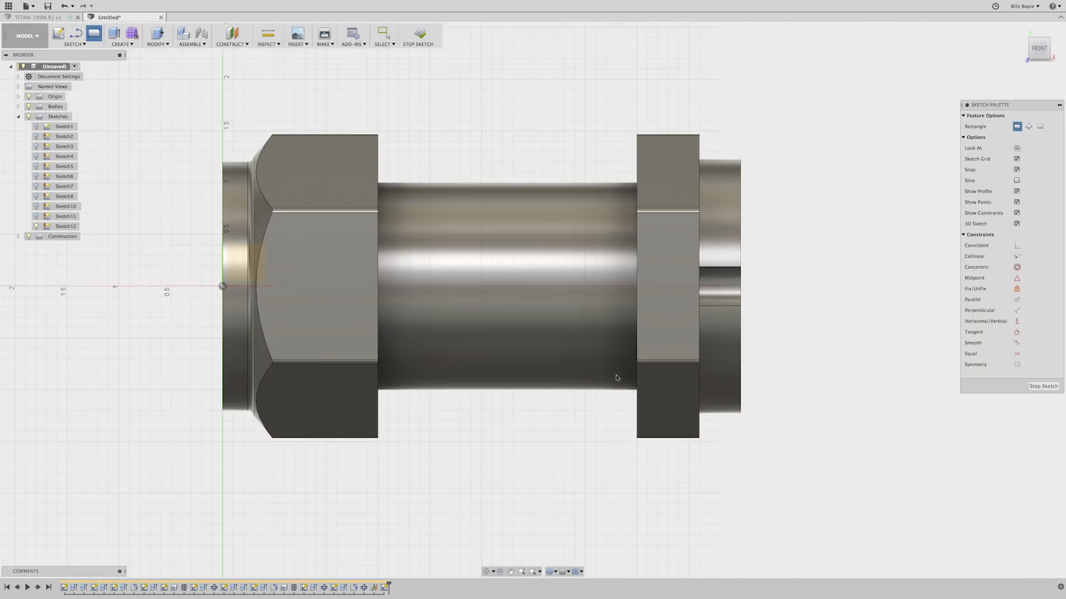
left_click(430, 246)
left_click(581, 320)
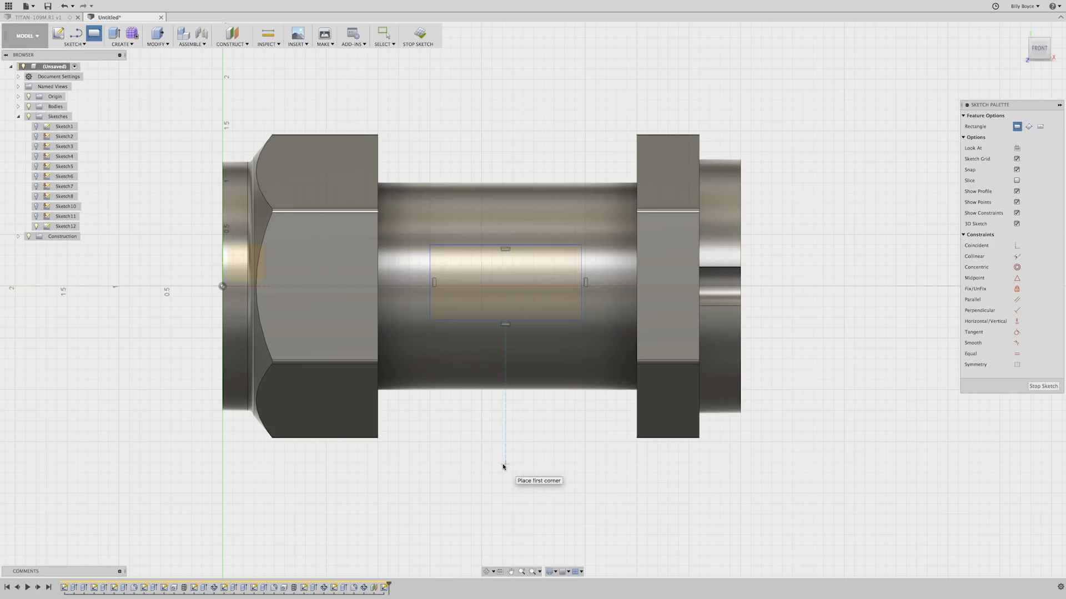
key("Escape")
scroll(541, 474, "down", 2)
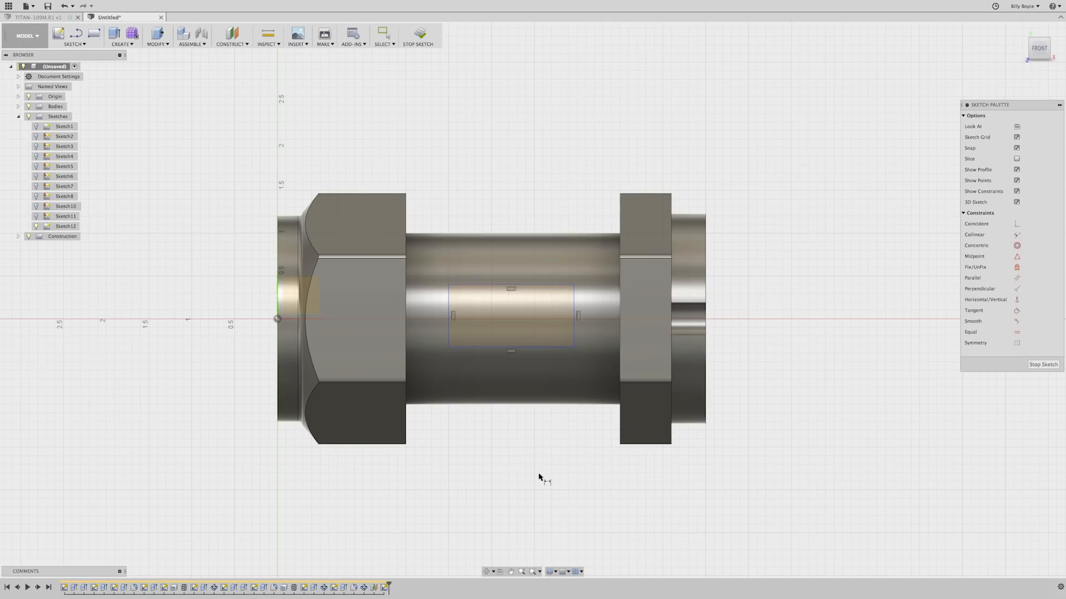
Step: Dimension the rectangle to 0.60 in high and 1.00 in wide
key("d")
left_click(449, 300)
left_click(417, 307)
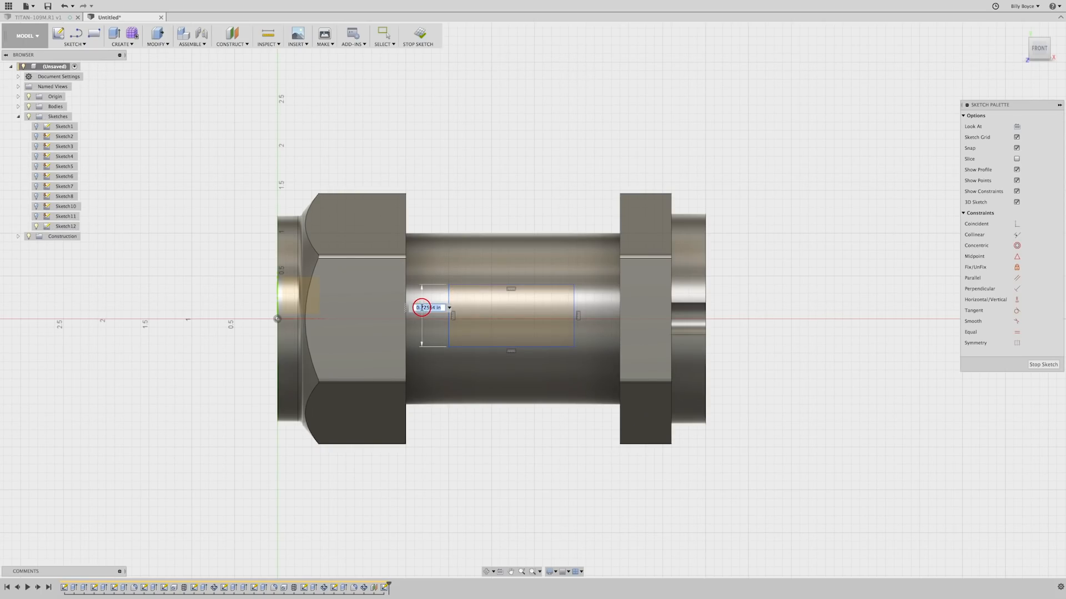
key("BackSpace")
key("Return")
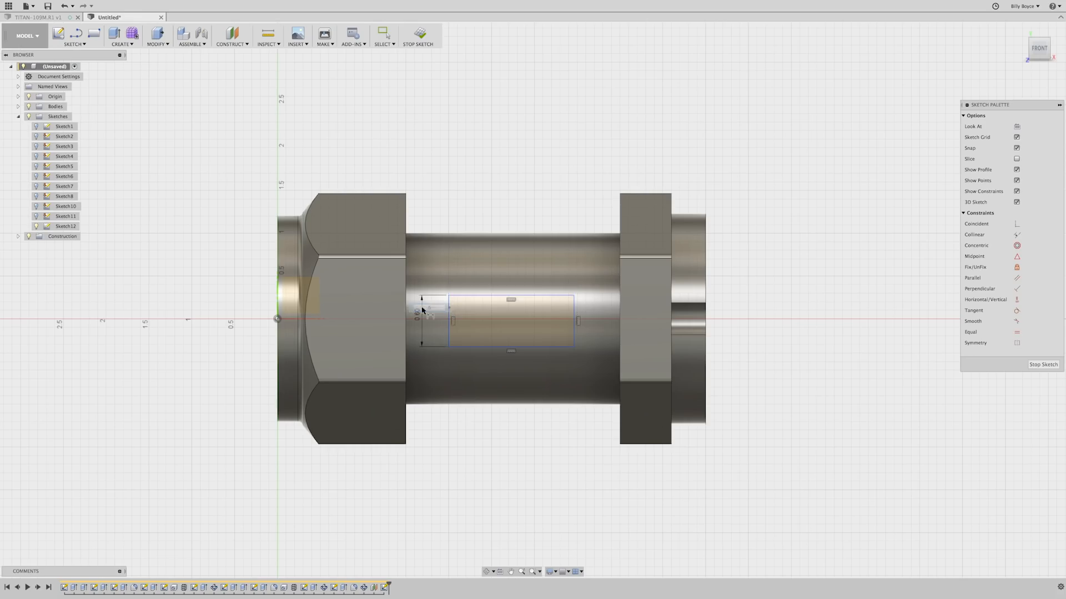
scroll(494, 350, "down", 1)
left_click(500, 347)
left_click(508, 445)
type("1")
key("Return")
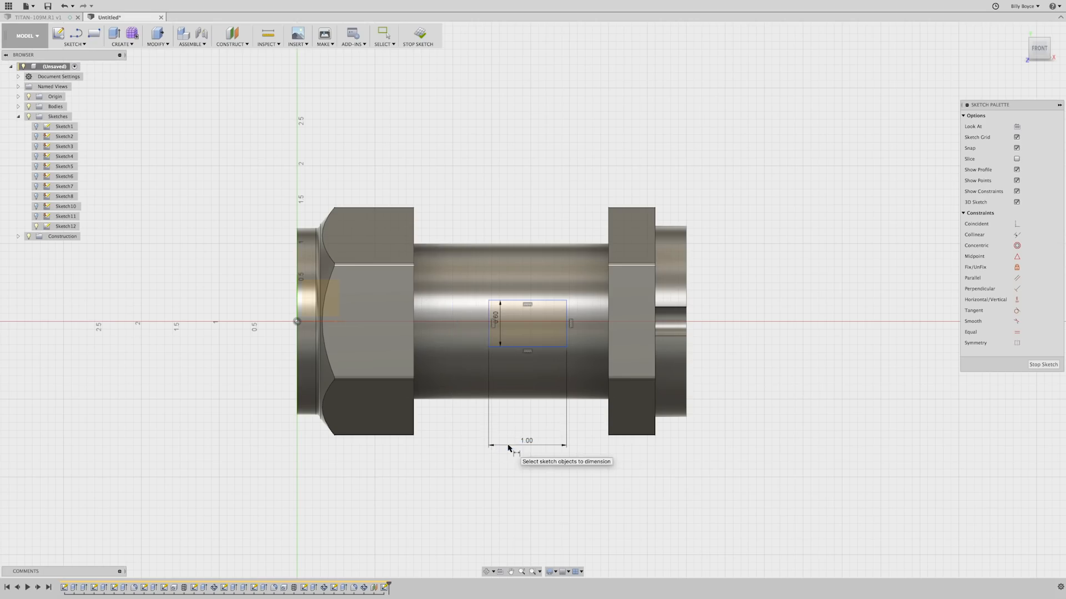
Step: Dimension the rectangle's upper edge 0.30 in above the sketch origin
scroll(493, 305, "up", 2)
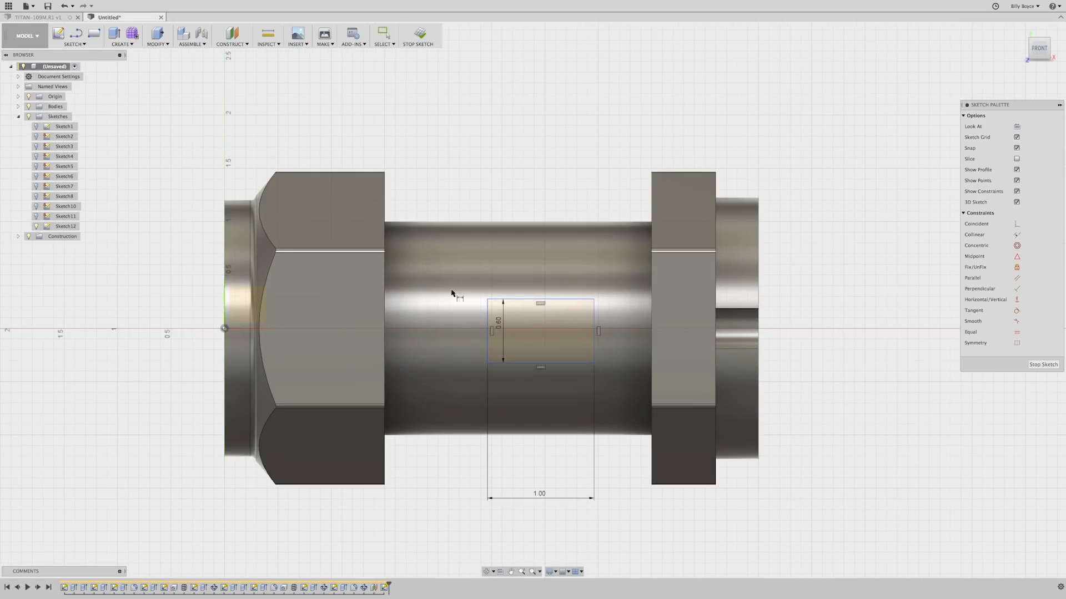
left_click(518, 300)
scroll(516, 300, "down", 1)
left_click(297, 322)
left_click(235, 309)
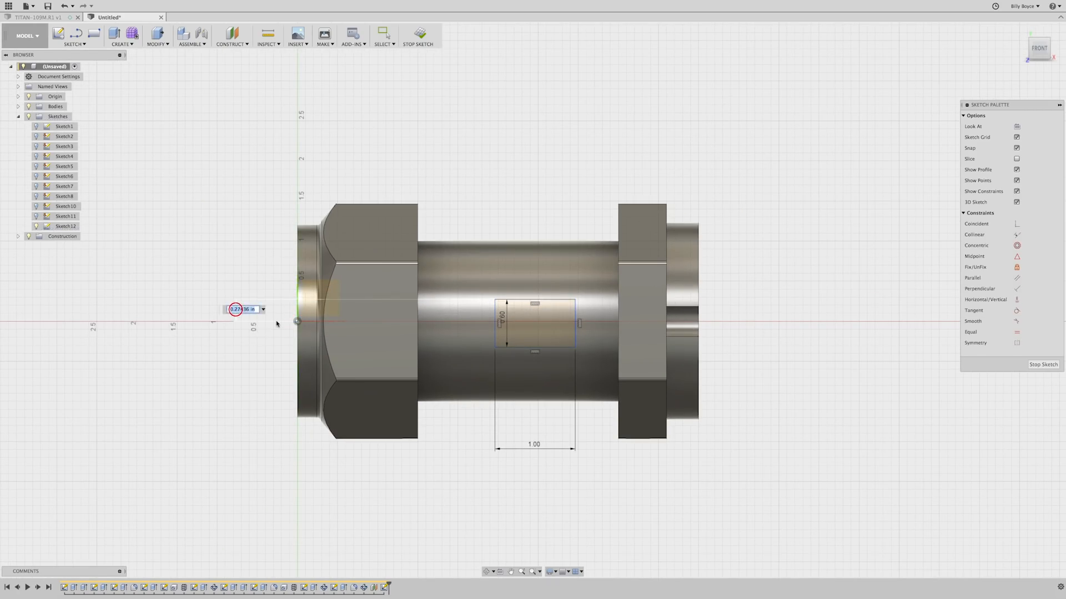
key("BackSpace")
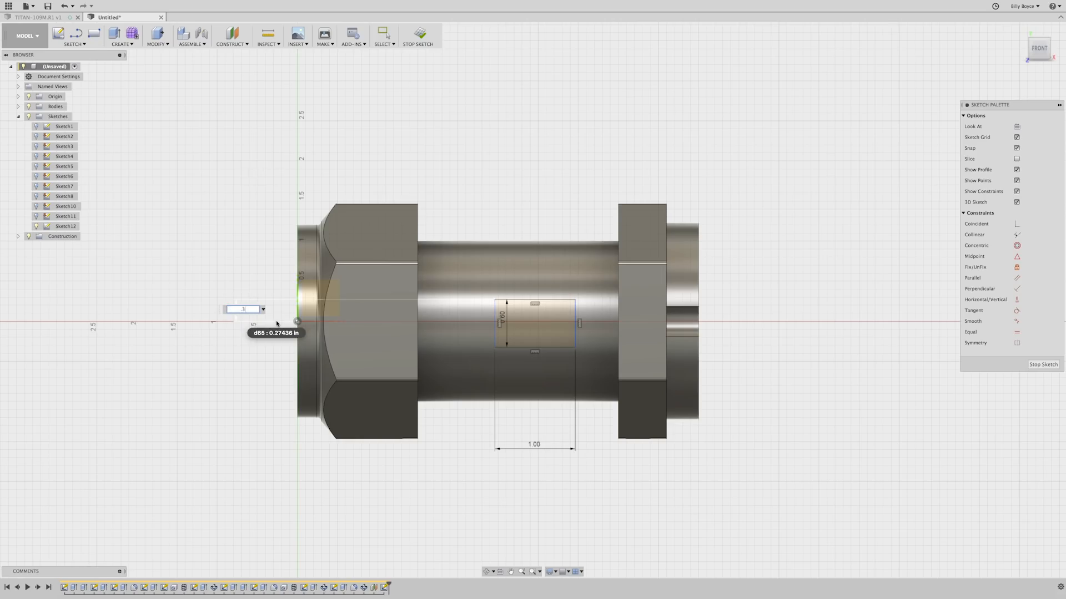
type(".3")
key("Return")
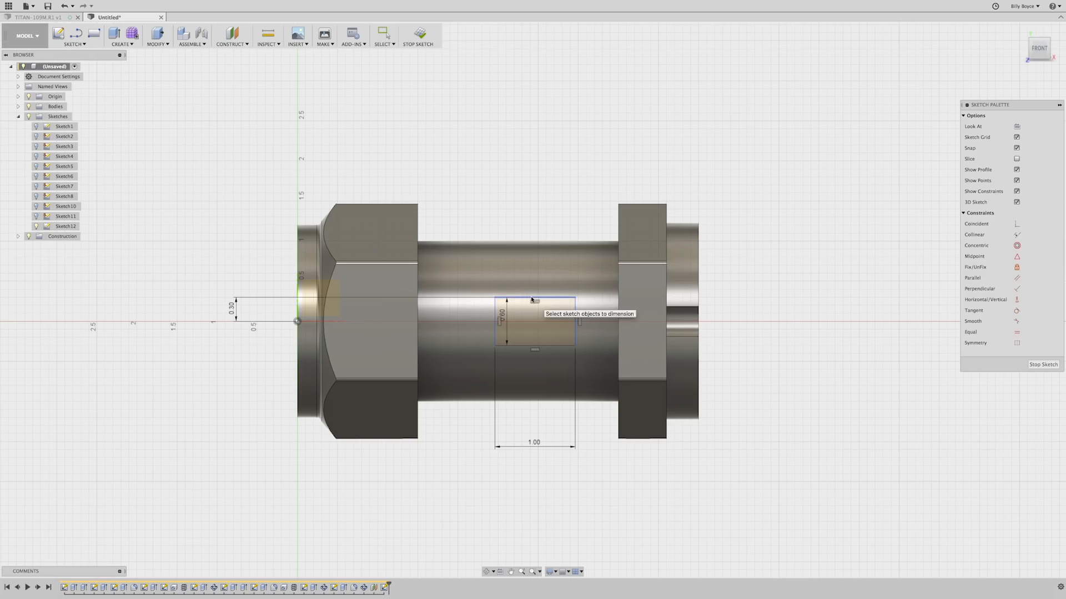
Step: Add a sketch point at the midpoint of the rectangle's upper edge and dimension it 2.64 in horizontally from the origin
left_click(75, 39)
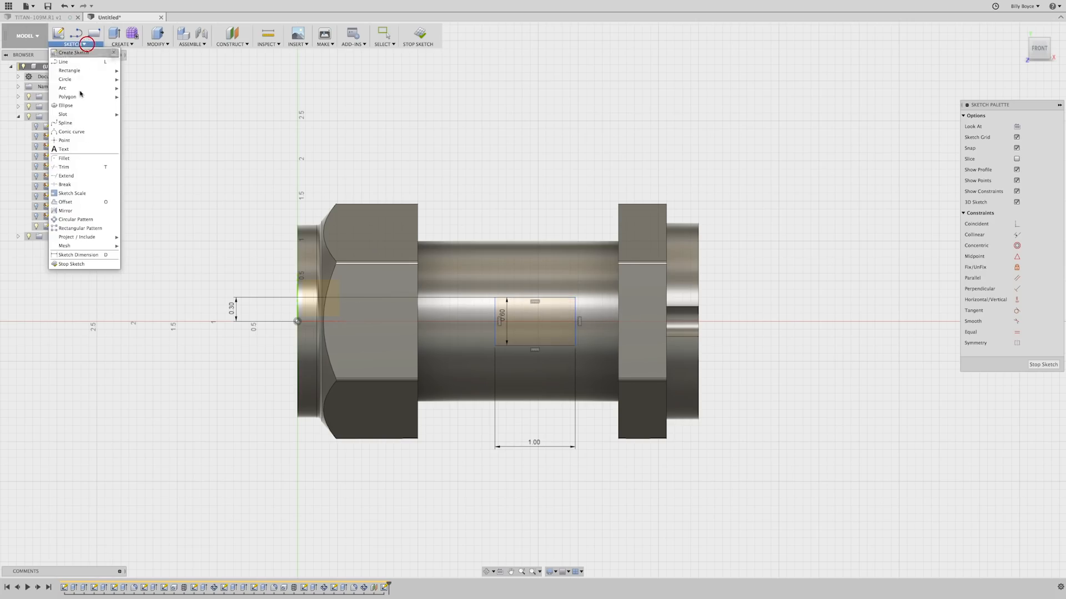
left_click(80, 143)
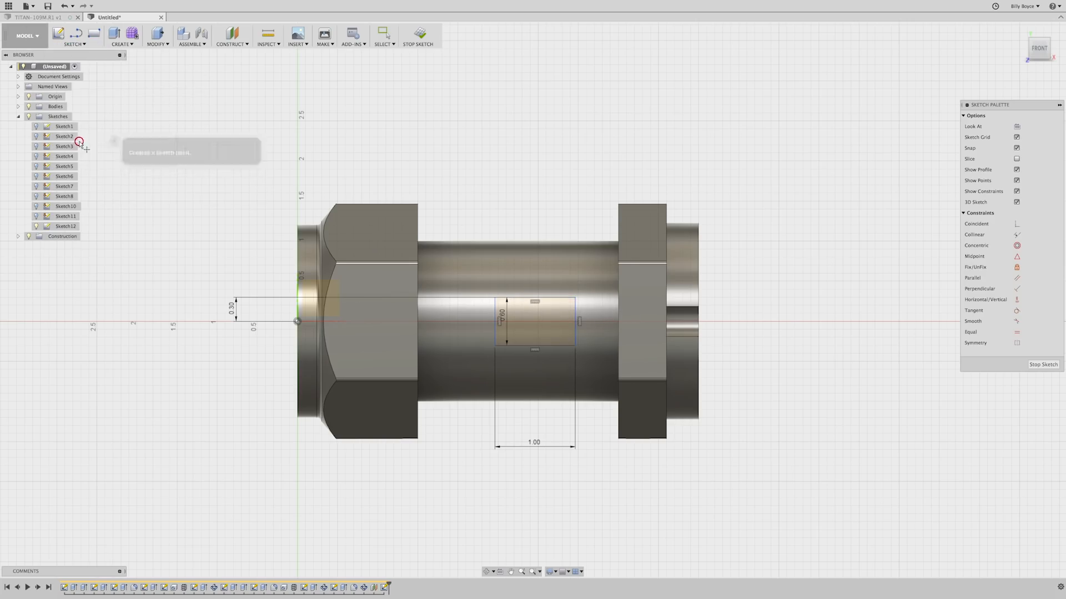
left_click(535, 300)
left_click(534, 299)
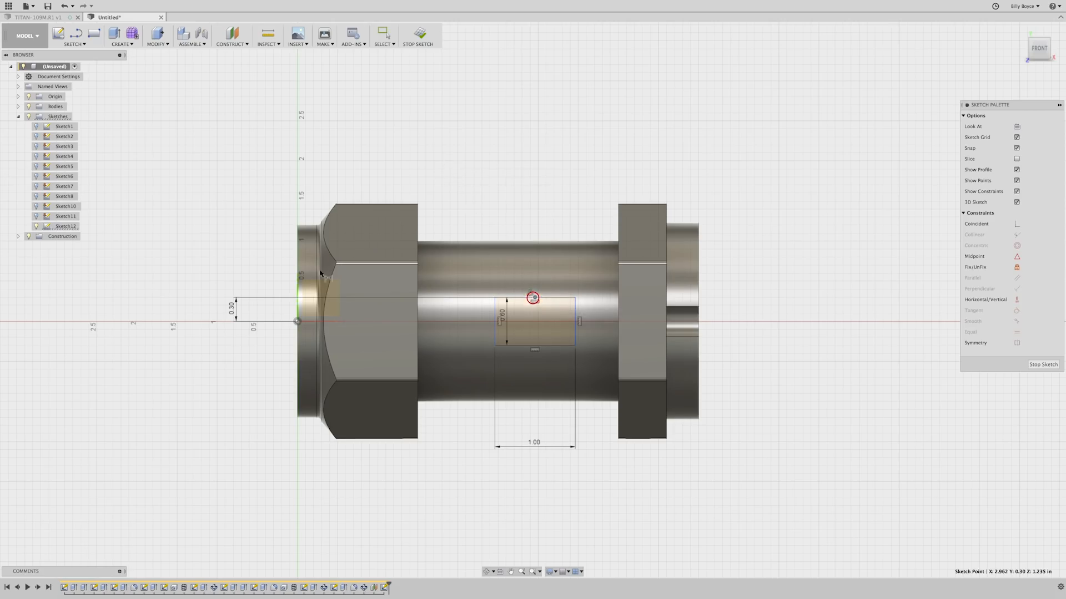
left_click(297, 321)
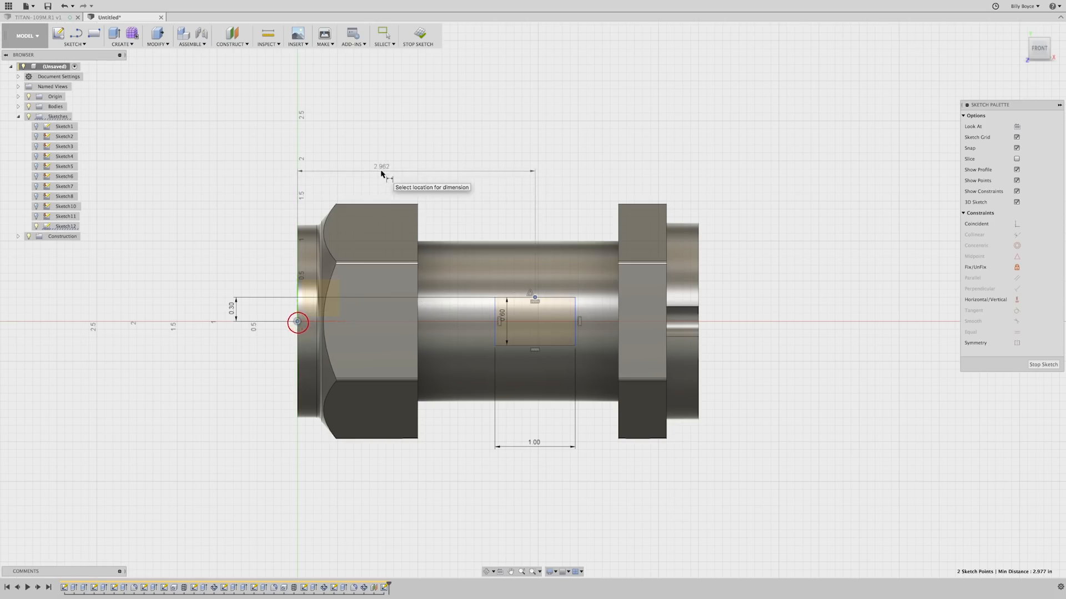
left_click(380, 171)
type("2.640")
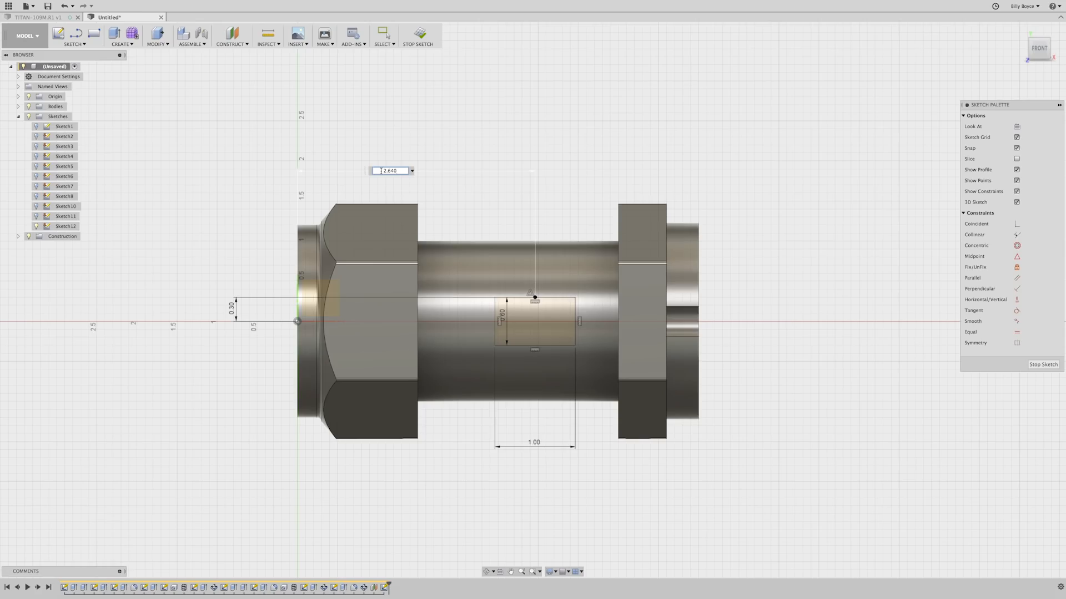
key("Return")
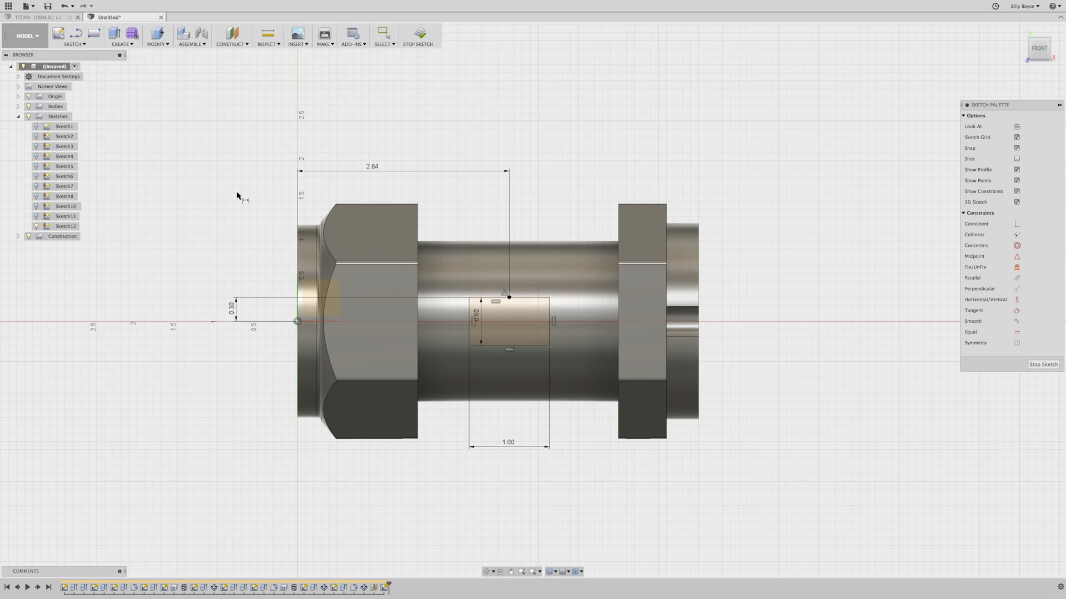
Step: Place two sketch points side by side inside the rectangle, below its horizontal centreline
left_click(84, 44)
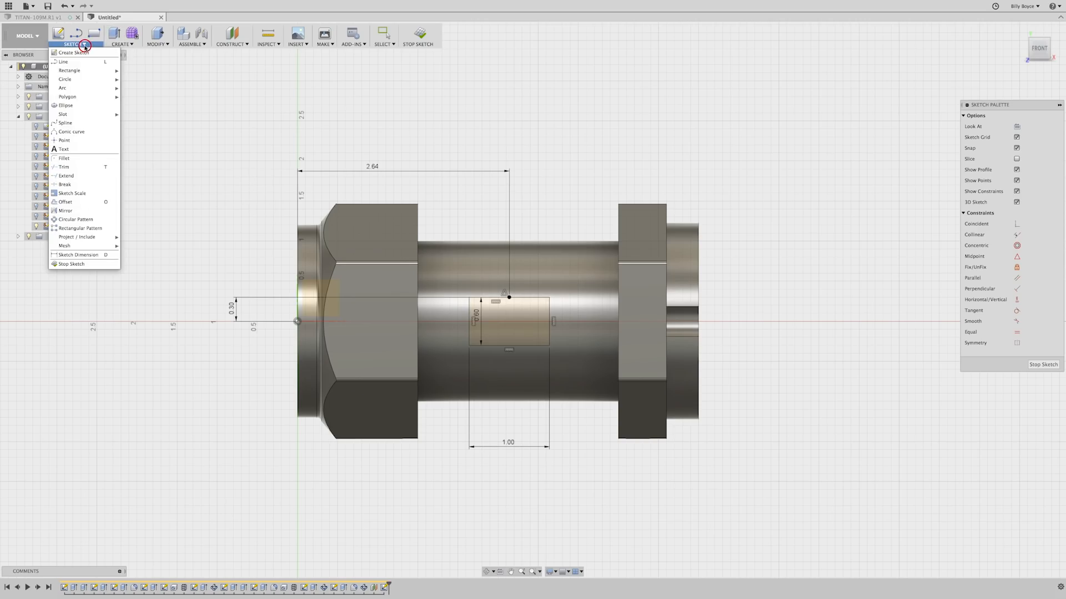
left_click(65, 139)
scroll(501, 337, "up", 4)
left_click(483, 332)
left_click(547, 327)
key("Escape")
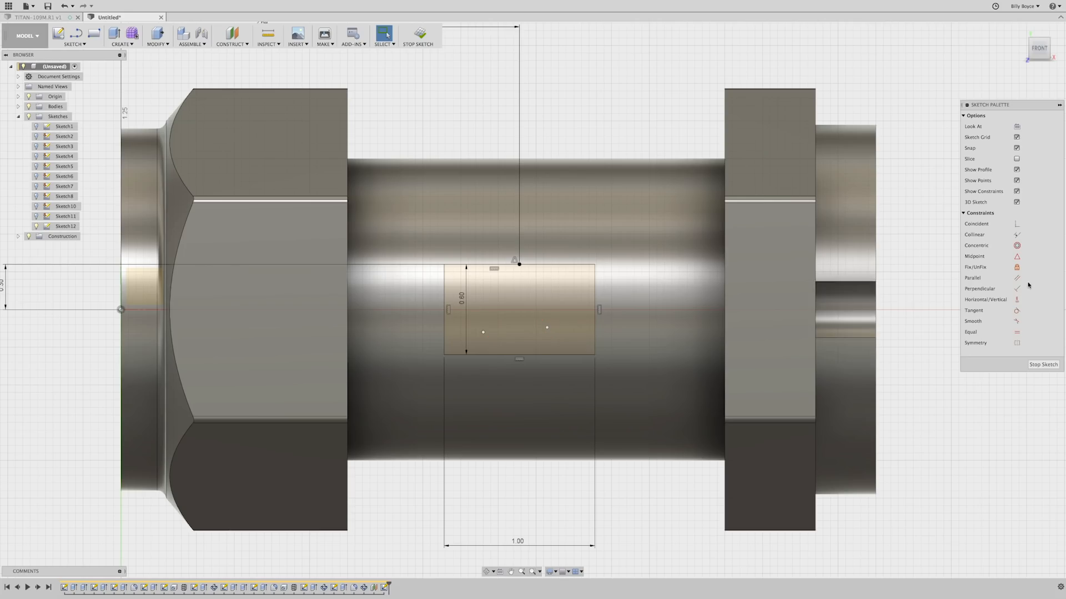
Step: Apply horizontal constraints to align the two inner sketch points with each other and with the origin
left_click(1017, 300)
left_click(547, 327)
left_click(483, 332)
left_click(483, 330)
scroll(531, 331, "down", 2)
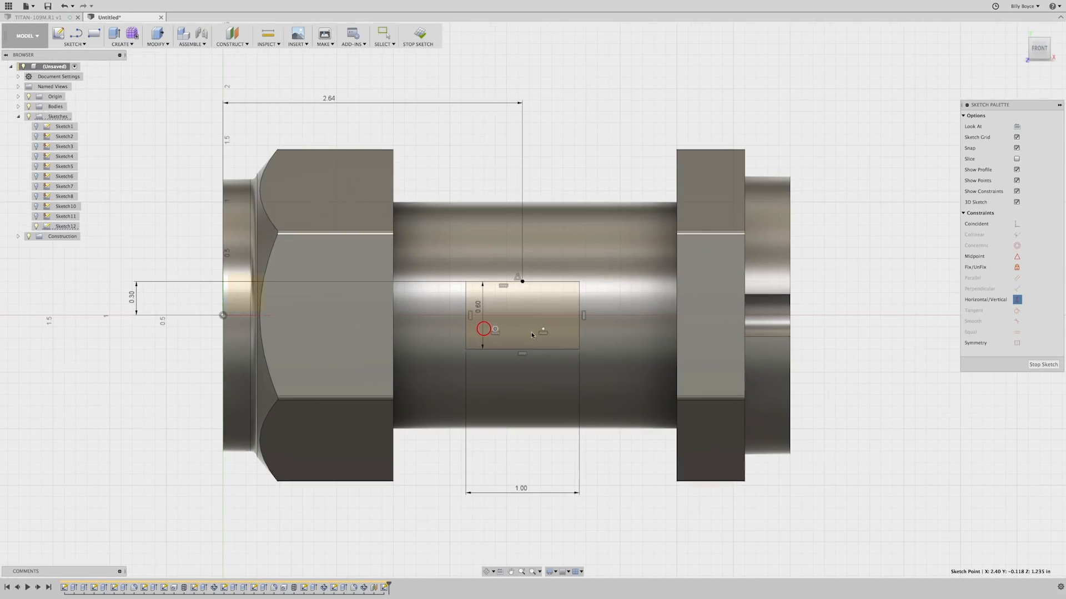
left_click(222, 316)
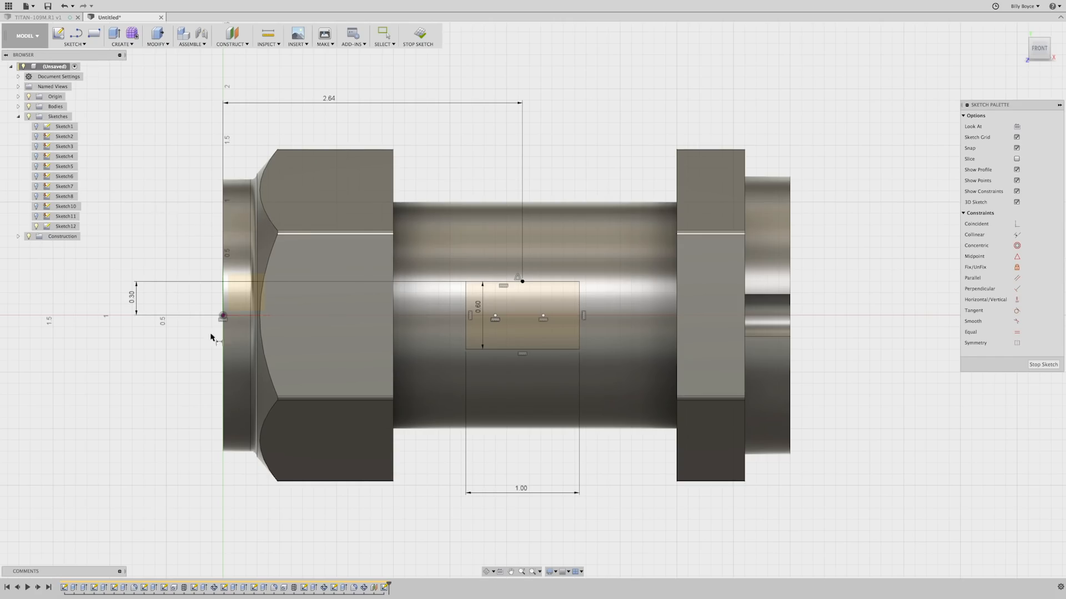
Step: Dimension the inner sketch point nearer the origin 2.35 in horizontally from the origin
left_click(223, 316)
left_click(495, 317)
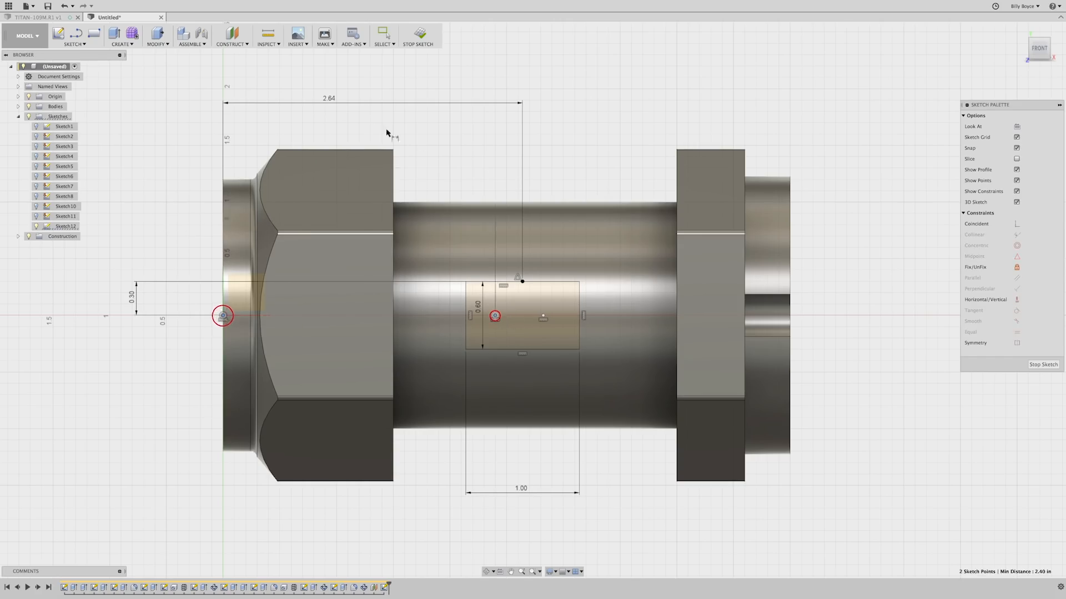
left_click(353, 125)
type("2.")
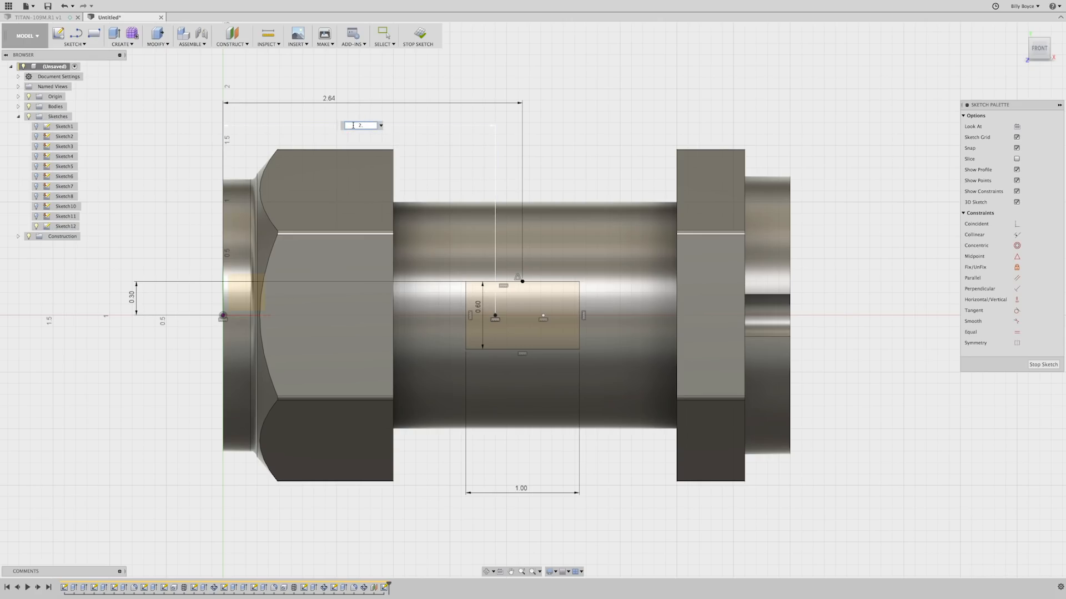
type("35")
key("Return")
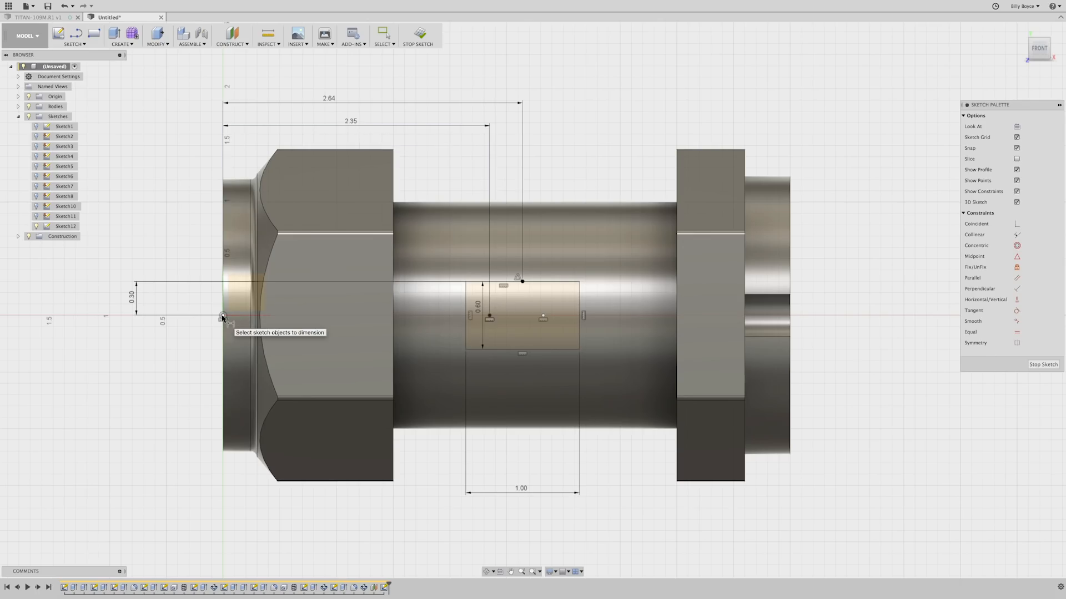
Step: Dimension the inner sketch point farther from the origin 2.93 in horizontally from the origin and finish the sketch
left_click(222, 316)
left_click(543, 315)
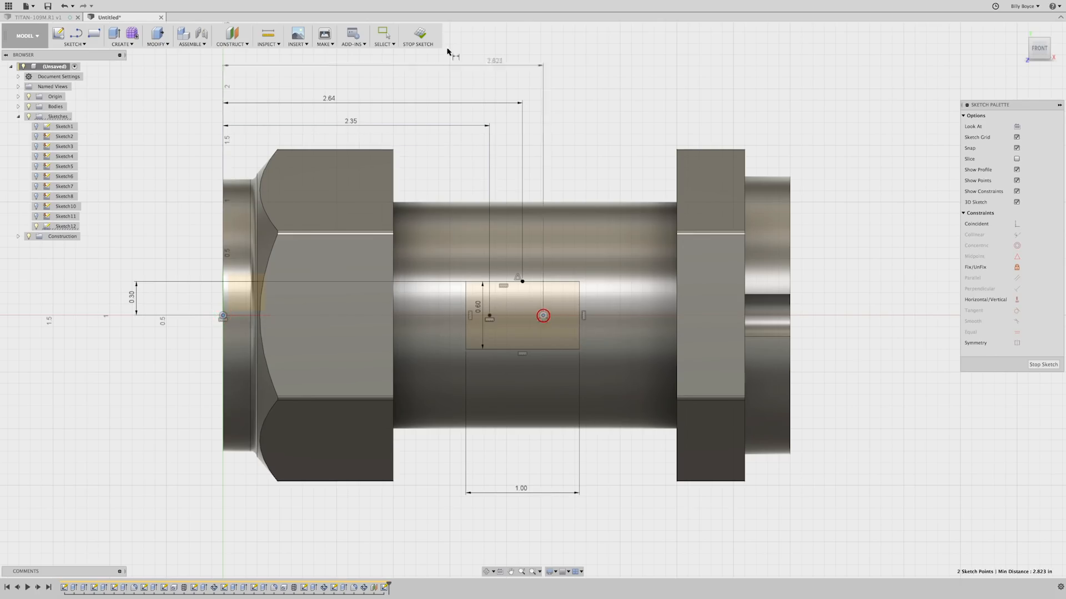
left_click(436, 87)
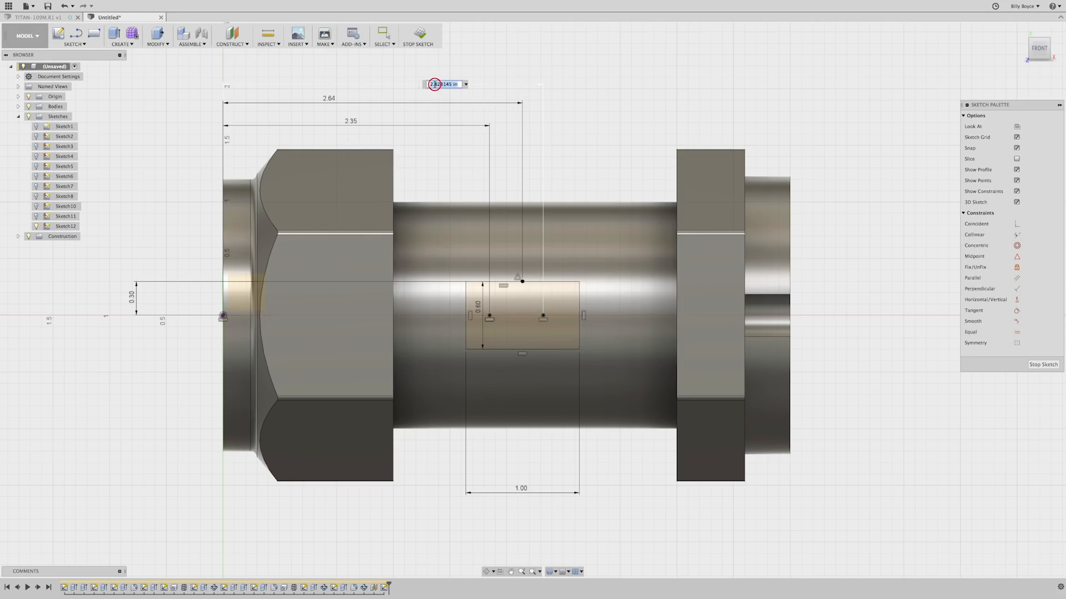
type("2.93")
key("Return")
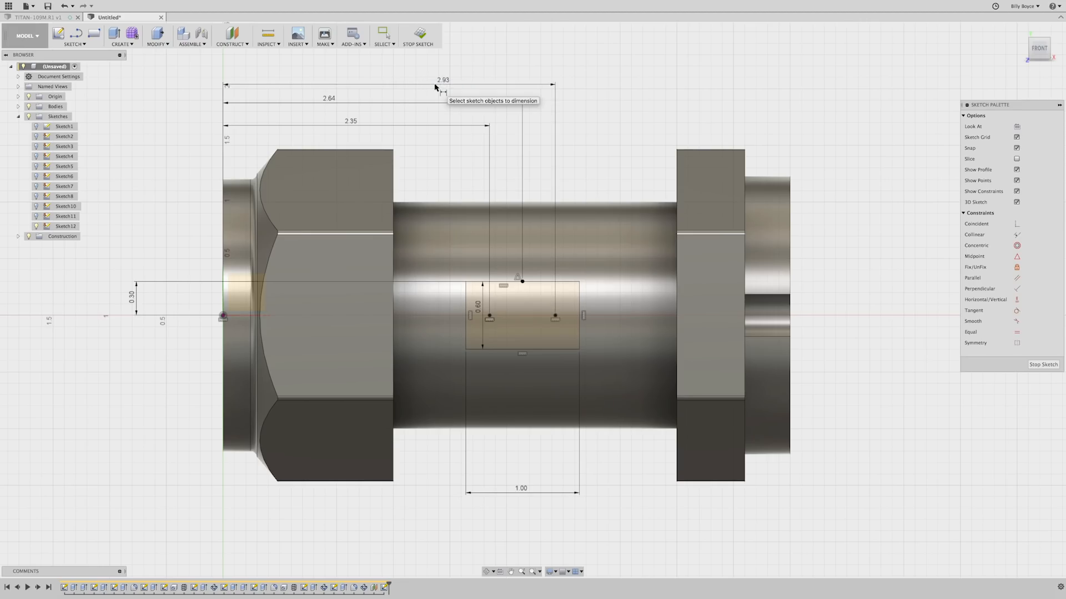
left_click(420, 37)
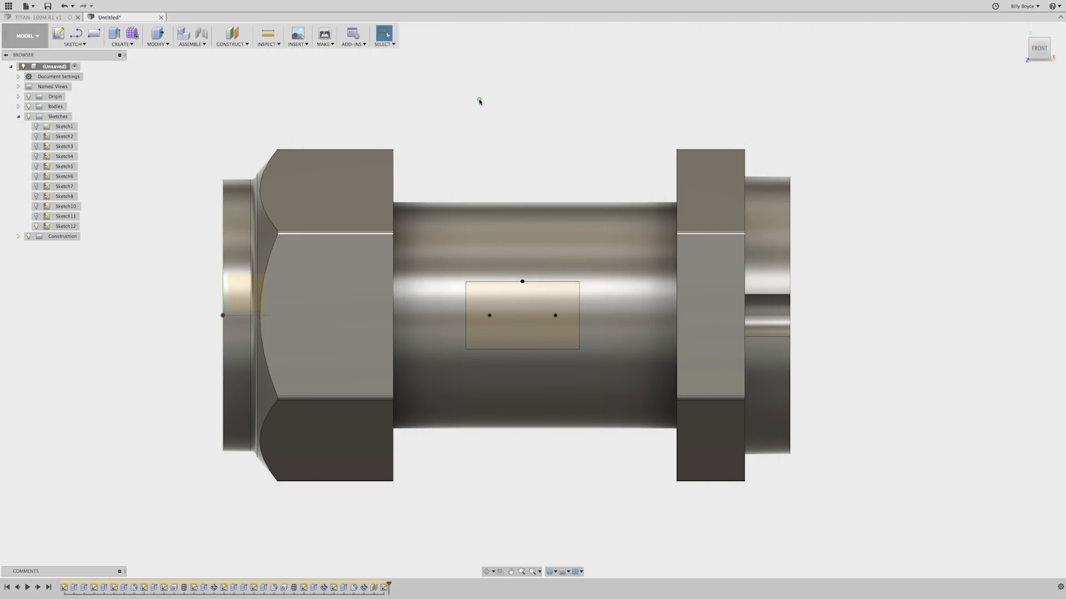
Step: Set up an extrusion of the rectangle profile with the Join operation, extending to the central cylinder's outer face
right_click(478, 100)
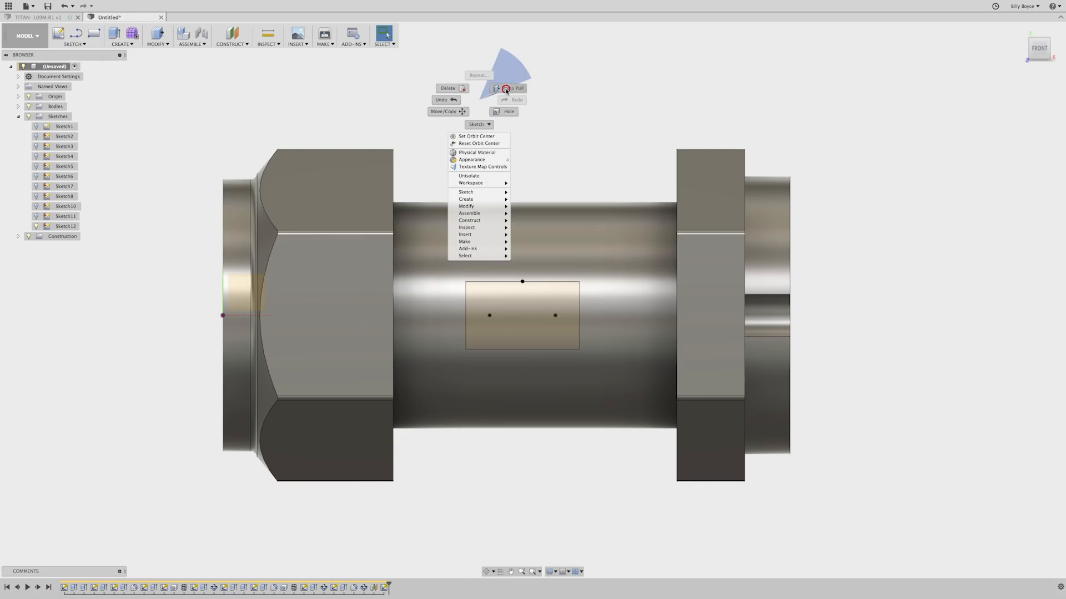
left_click(506, 89)
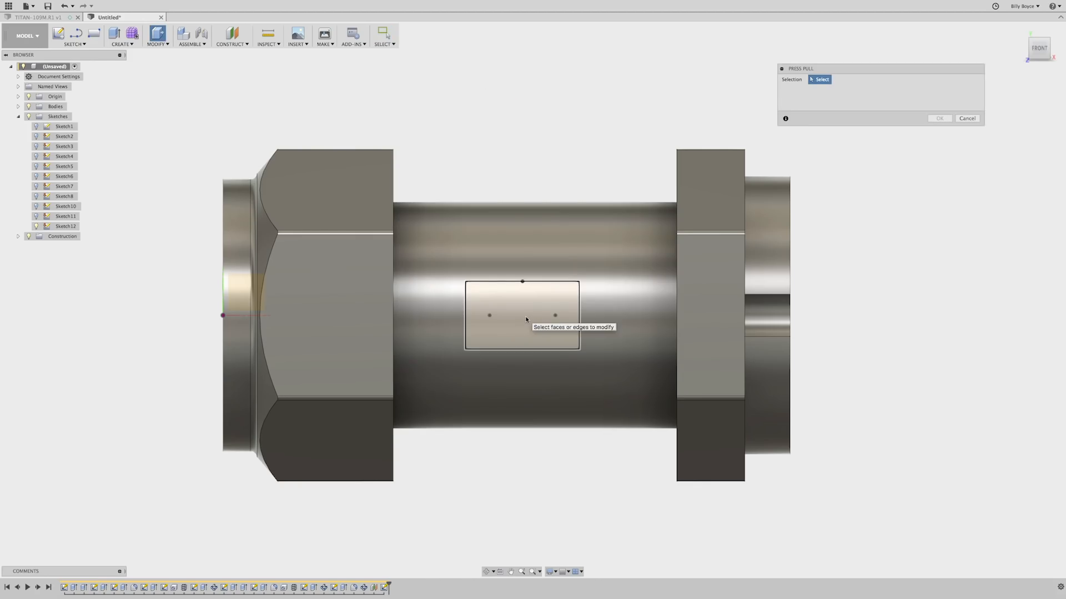
left_click(527, 319)
scroll(536, 414, "down", 3)
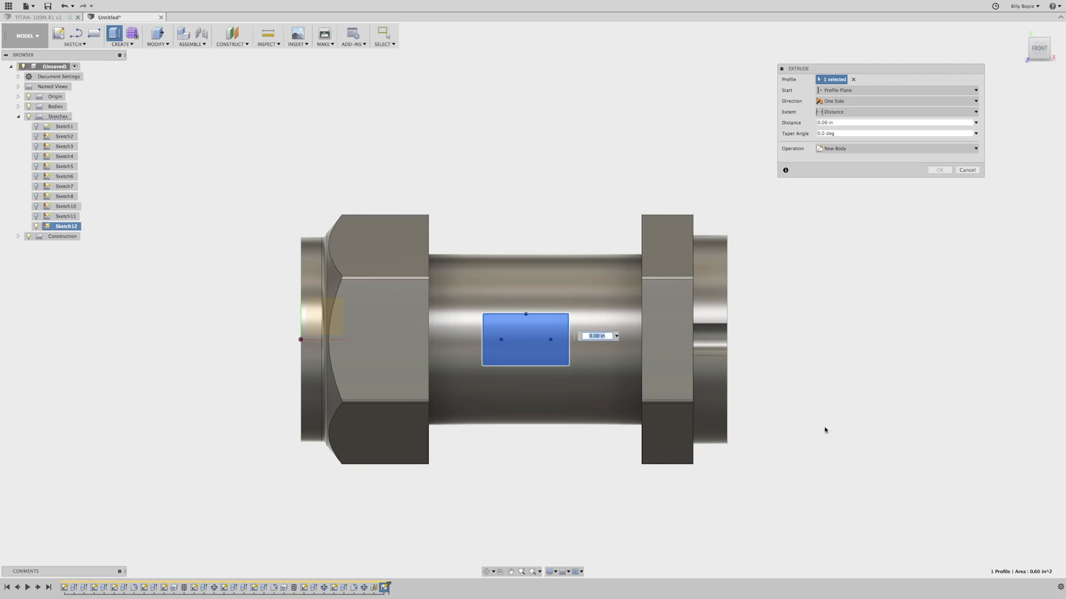
middle_click_drag(910, 463, 890, 437, "shift")
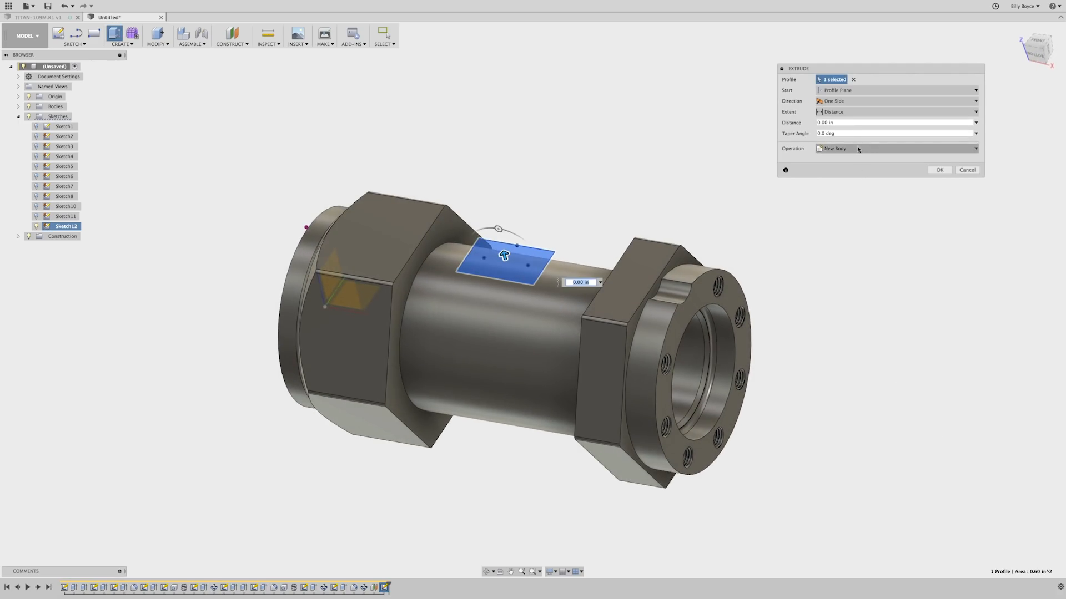
left_click(857, 149)
left_click(845, 156)
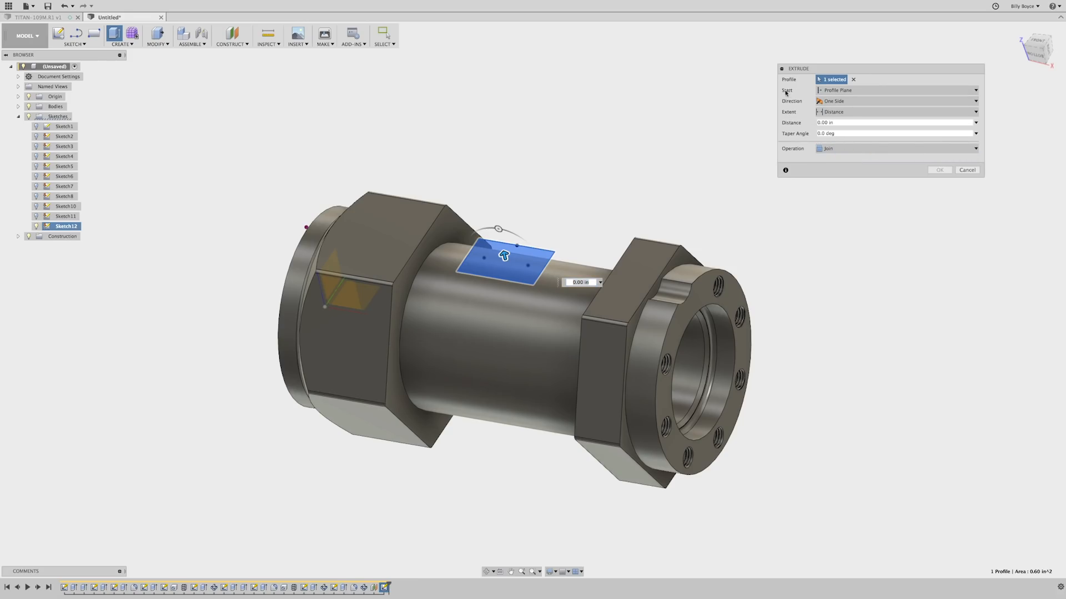
left_click(853, 114)
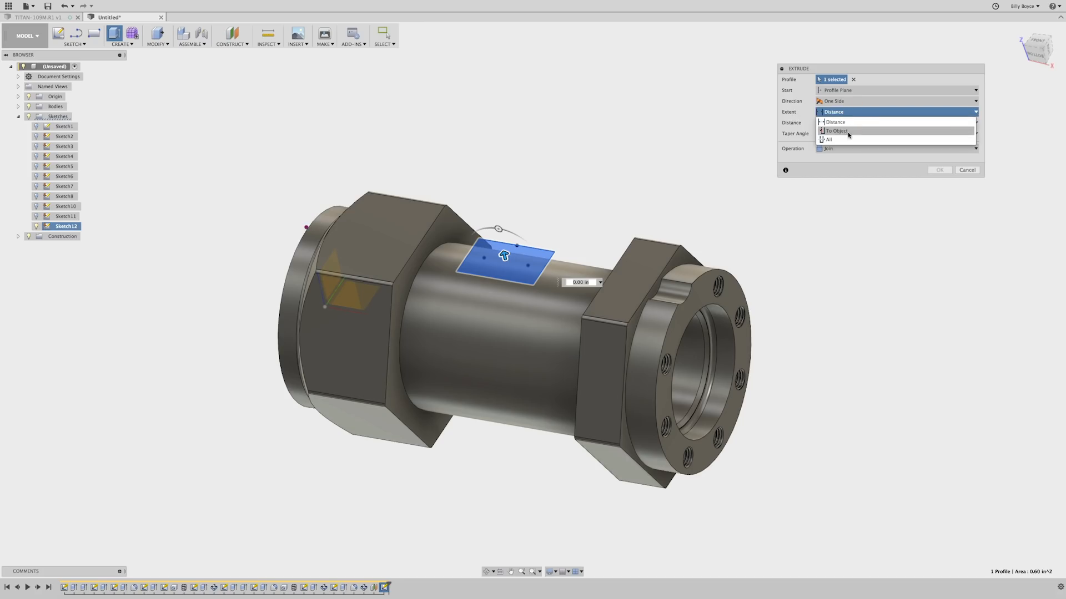
left_click(847, 132)
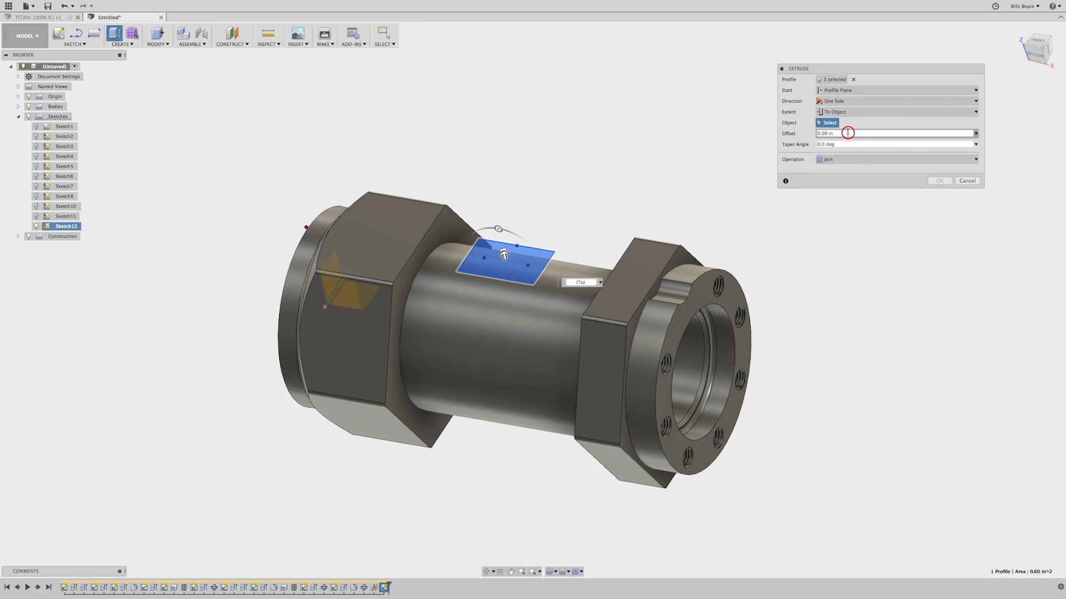
left_click(509, 321)
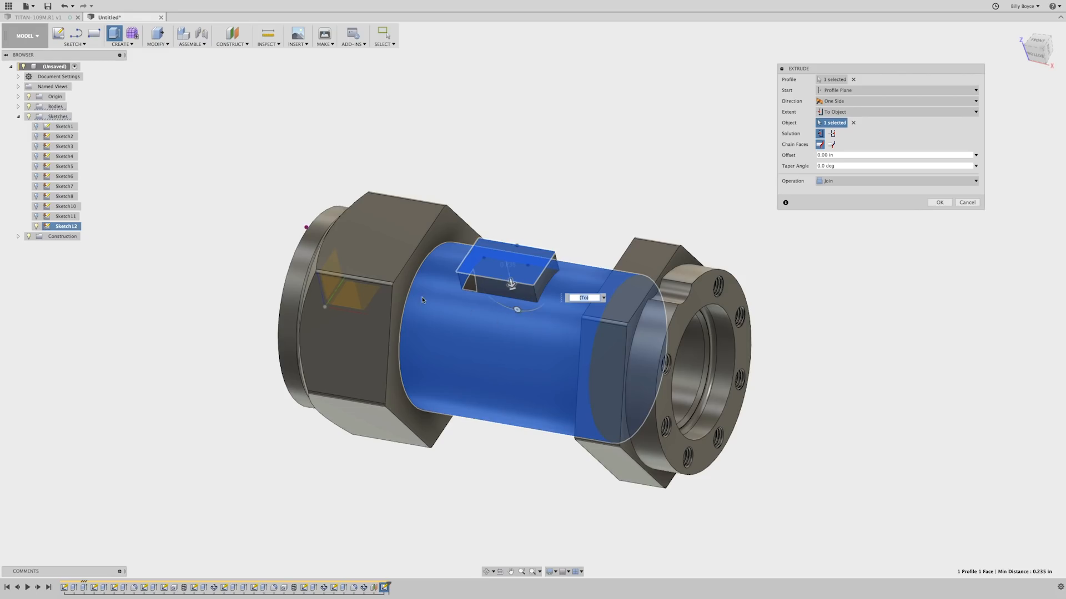
Step: Set the extrusion's taper angle to 30 degrees so the boss widens toward the cylinder, and complete the extrusion
left_click(842, 165)
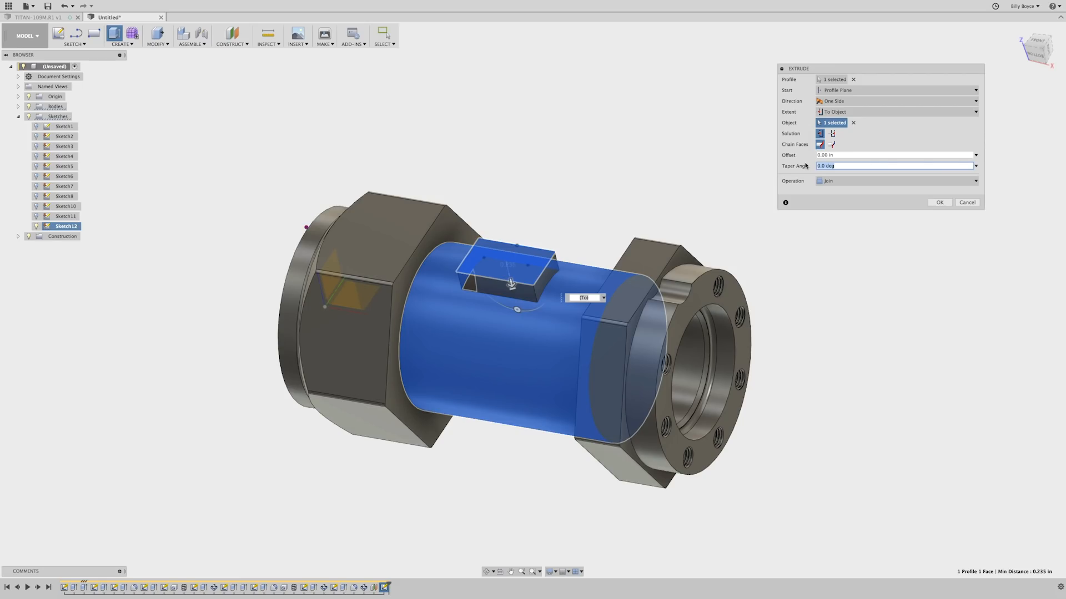
type("-30")
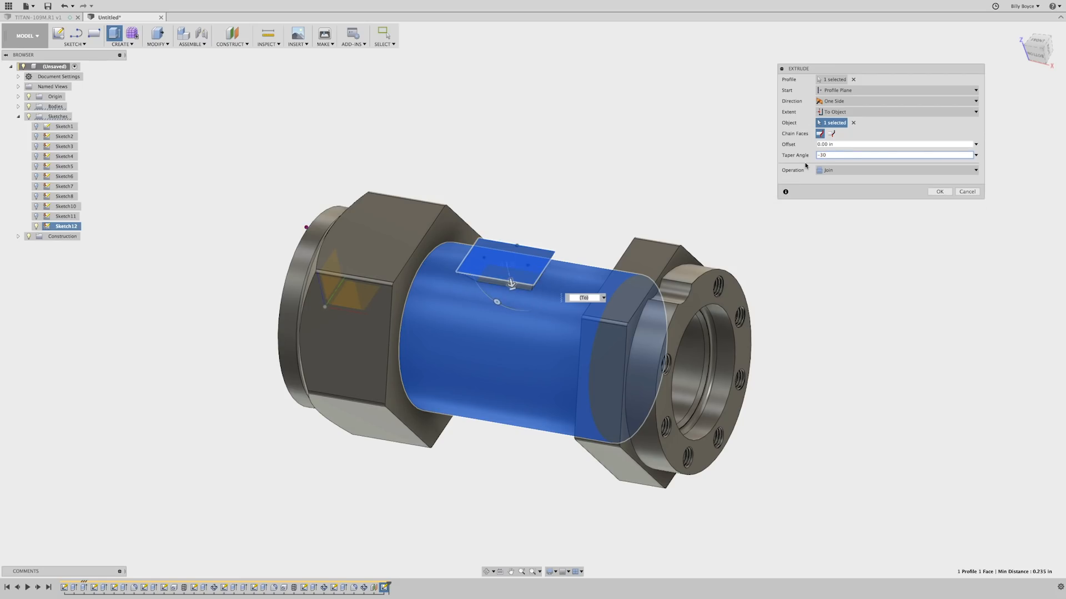
left_click(828, 155)
type("30")
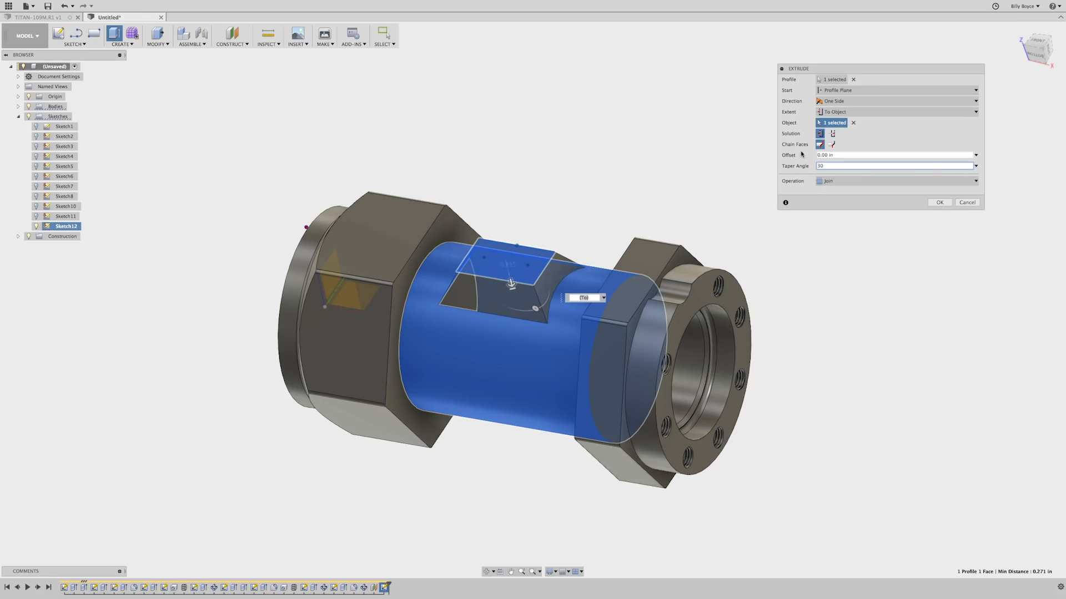
left_click(940, 202)
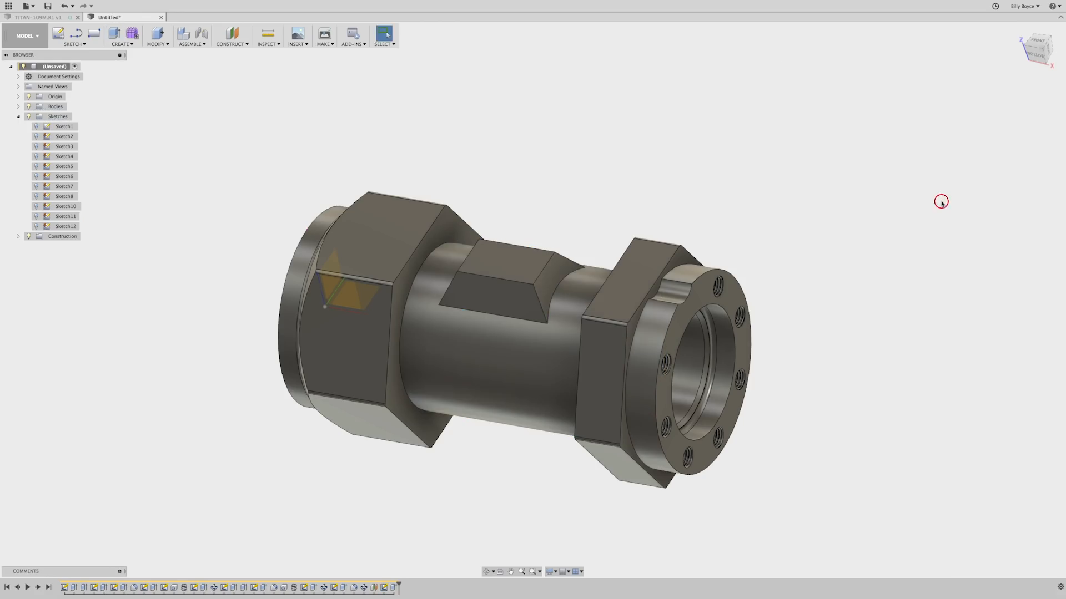
Step: Fillet the four slanted corner edges of the tapered boss with a 0.125 in radius
mouse_move(618, 143)
middle_mouse_down("shift")
mouse_move(645, 139)
mouse_move(649, 154)
mouse_move(636, 148)
middle_mouse_up("shift")
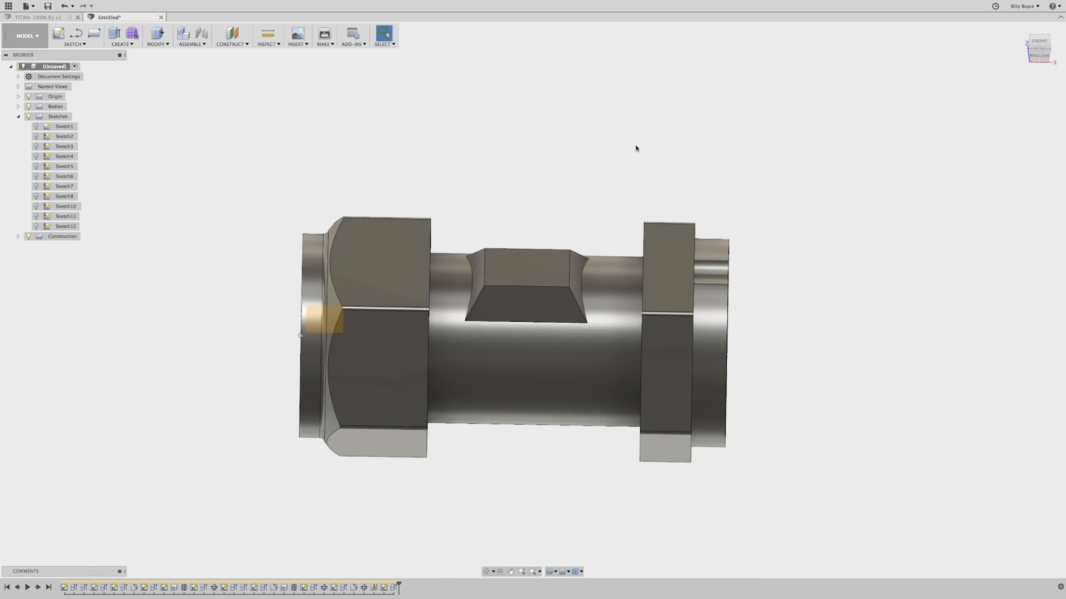
key("f")
left_click(581, 260)
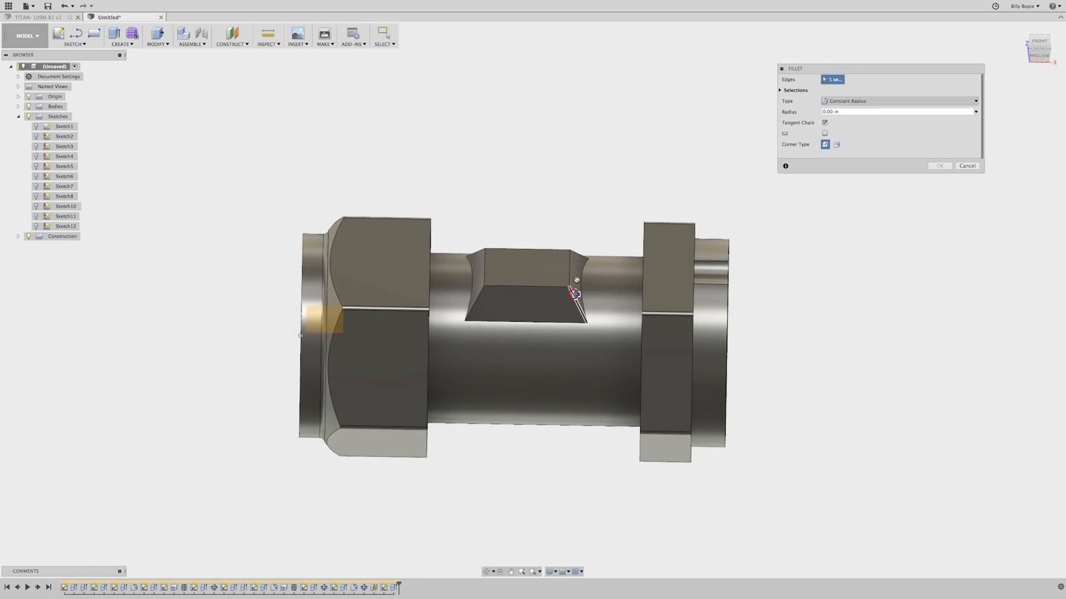
left_click(581, 256)
left_click(473, 248)
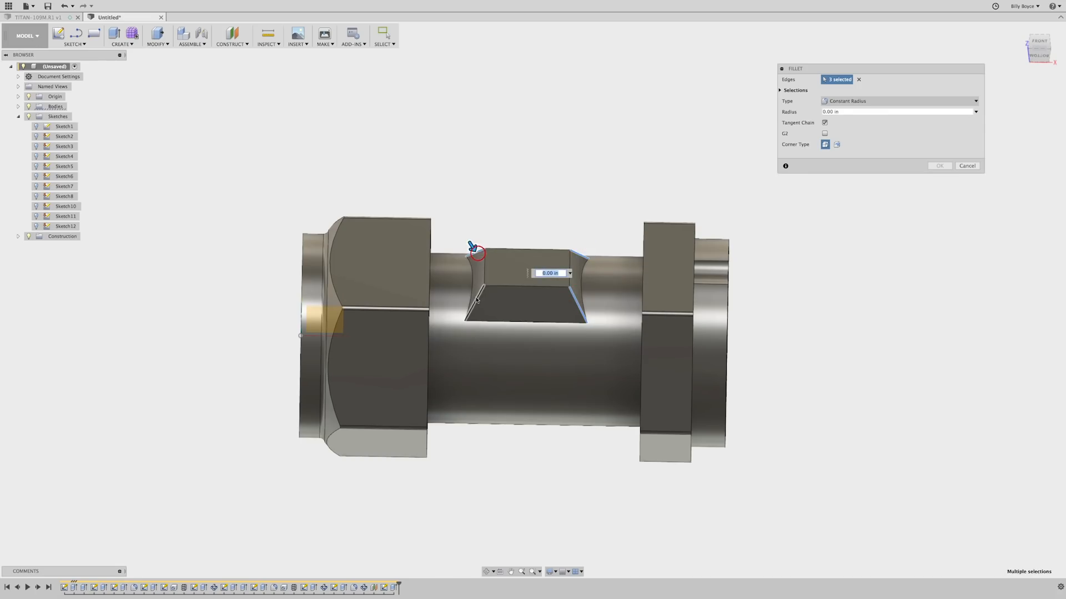
left_click(476, 298)
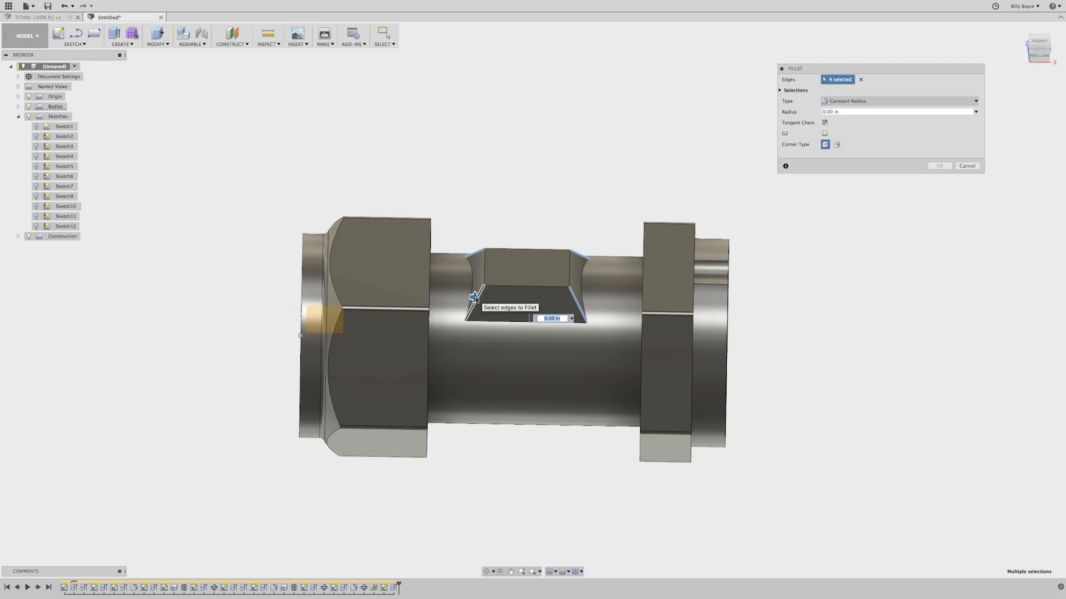
type(".125")
key("Return")
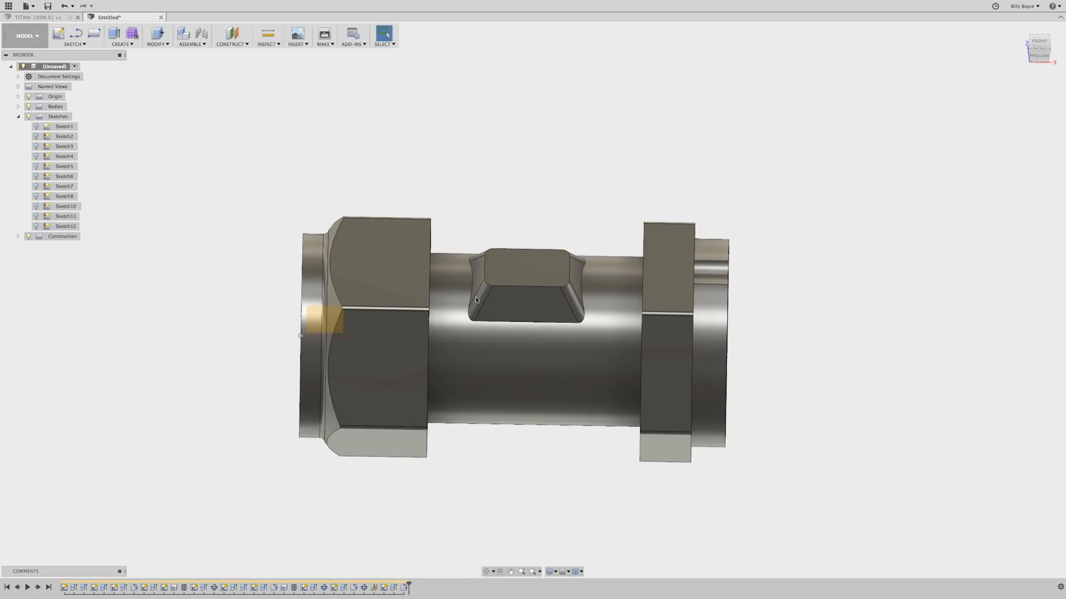
Step: Fillet the edge loop where the boss meets the central cylinder with a 0.175 in radius
key("f")
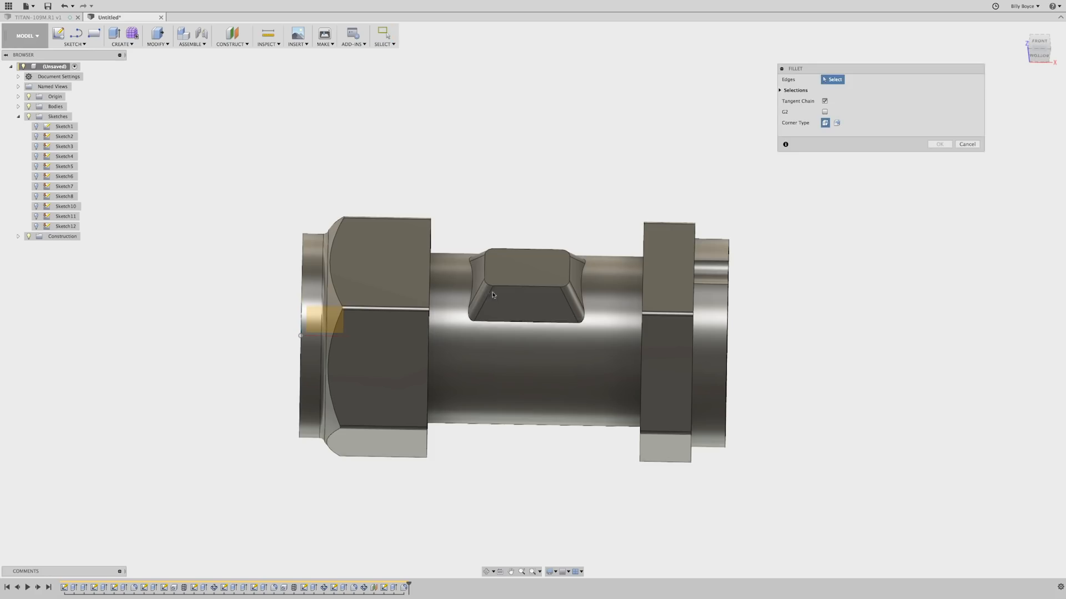
left_click(507, 324)
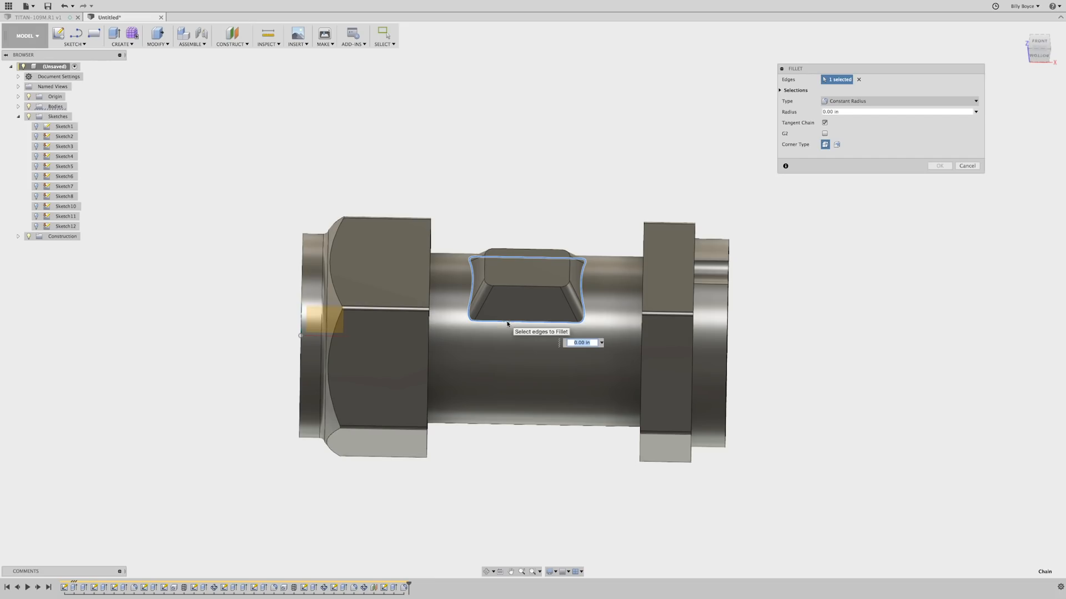
key("BackSpace")
type(".175")
key("Return")
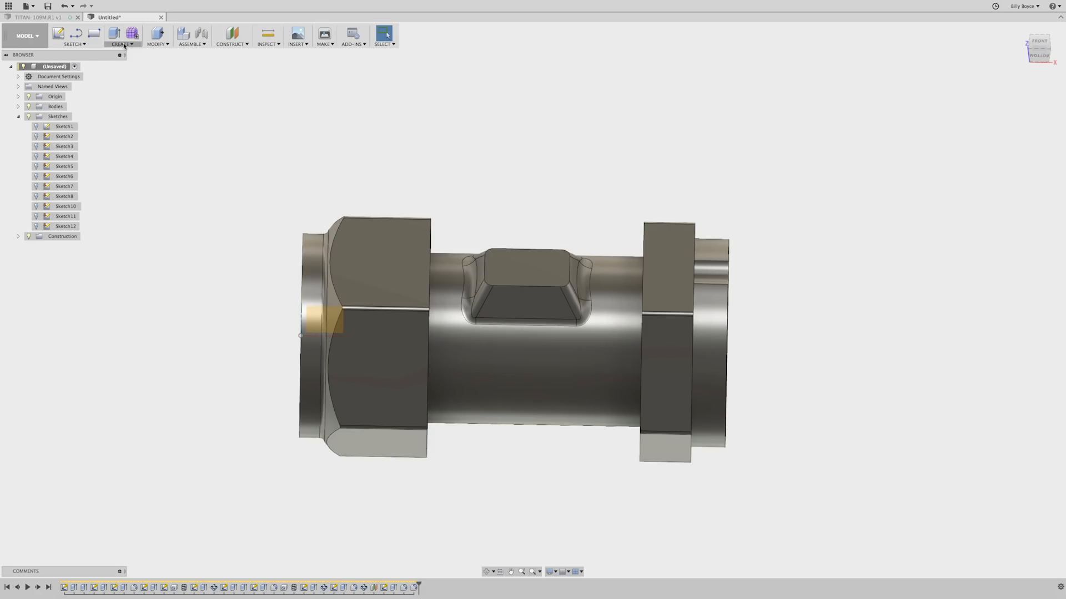
Step: Chamfer the edge loop around the boss's flat outer face with an equal distance of 0.01 in
left_click(157, 44)
left_click(158, 77)
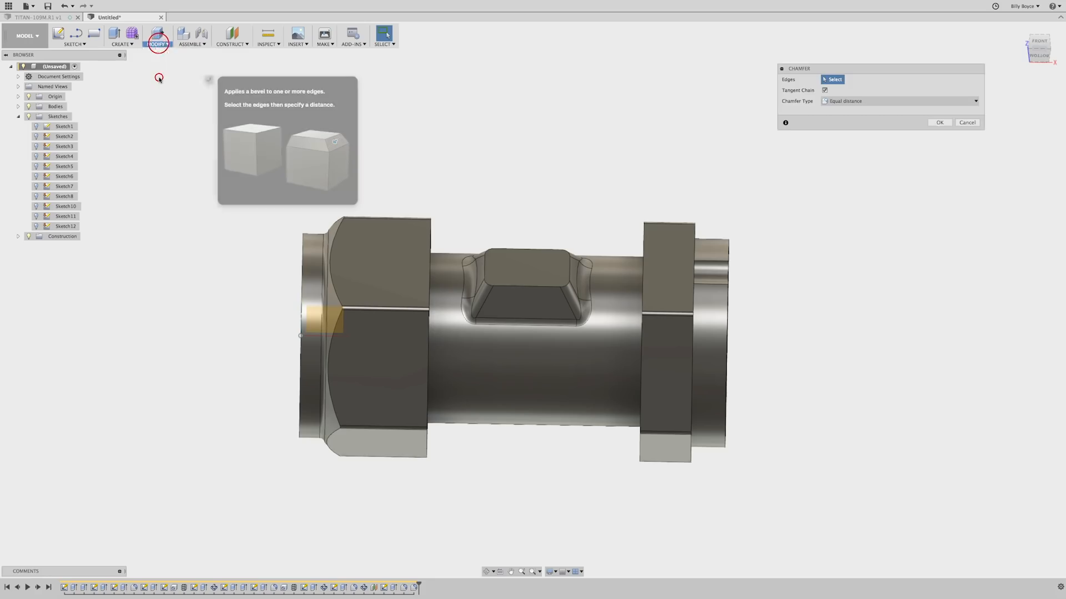
left_click(518, 285)
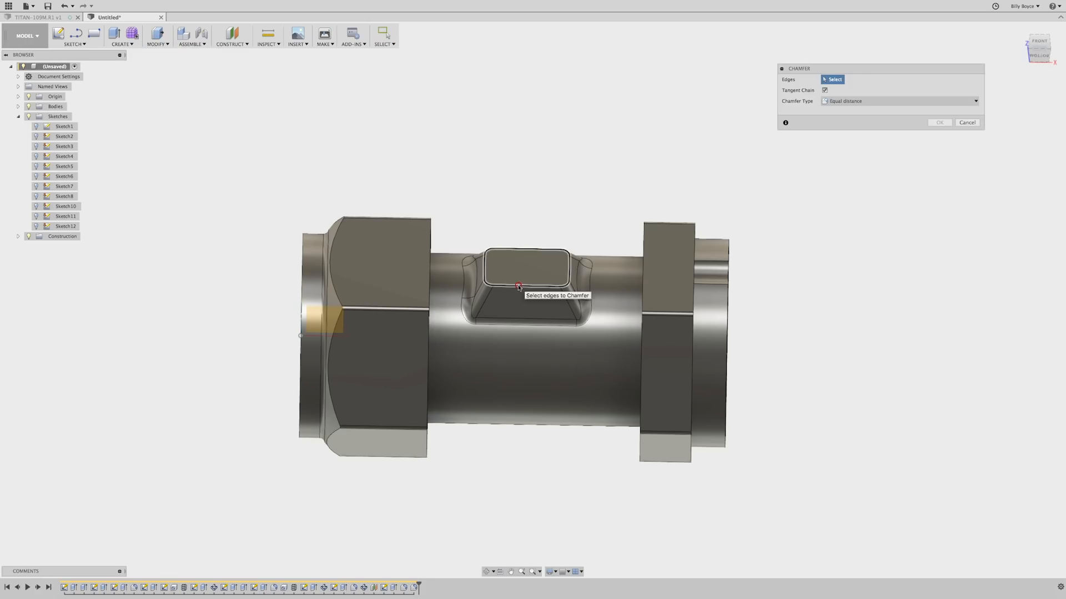
key("BackSpace")
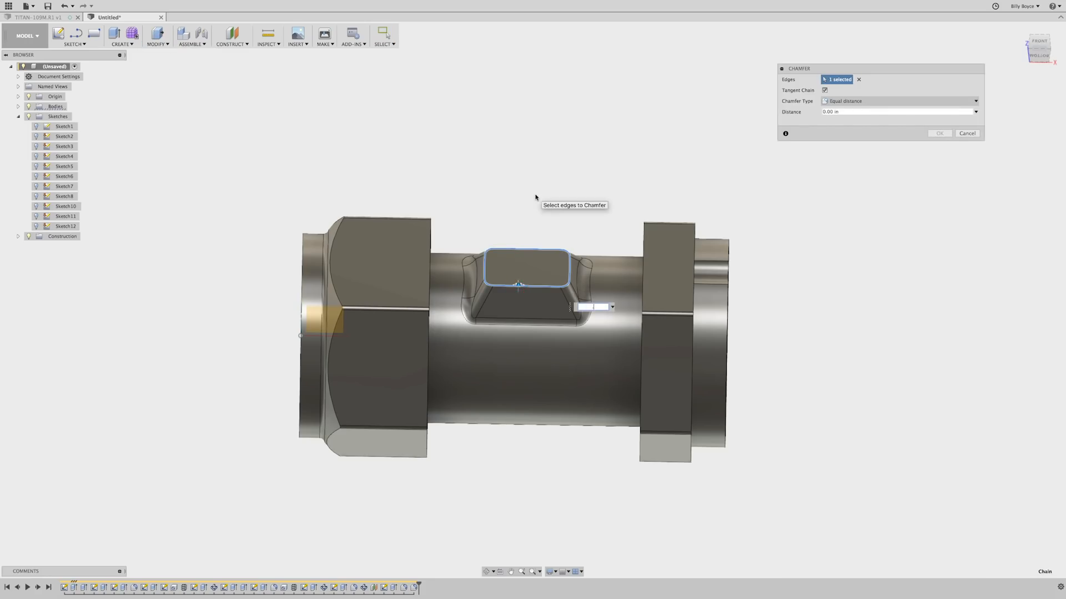
type(".01")
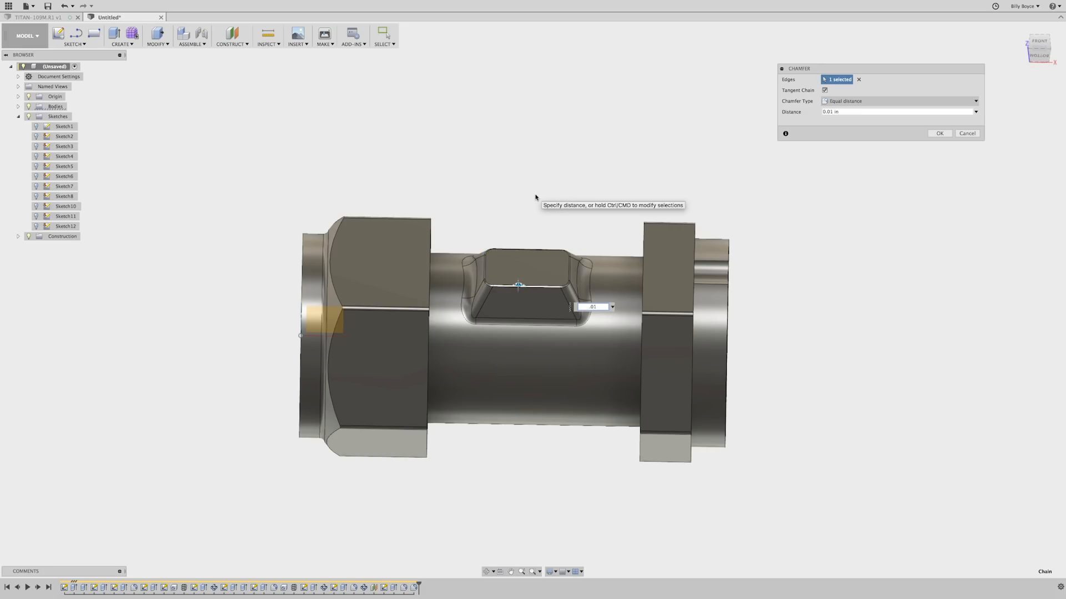
key("Return")
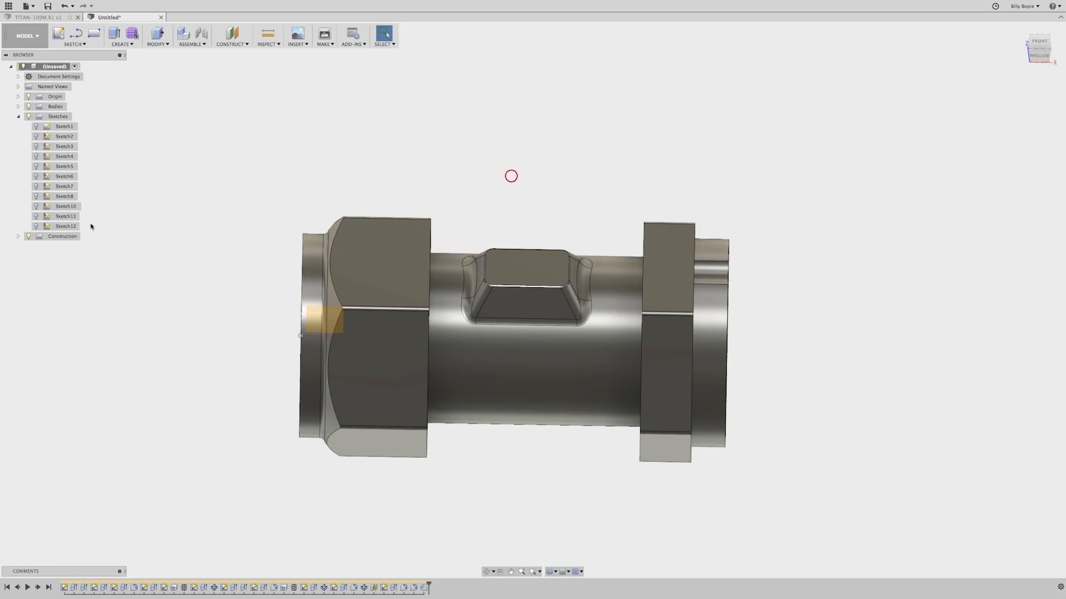
Step: Show Sketch12 so its points on the boss face can be selected
left_click(34, 227)
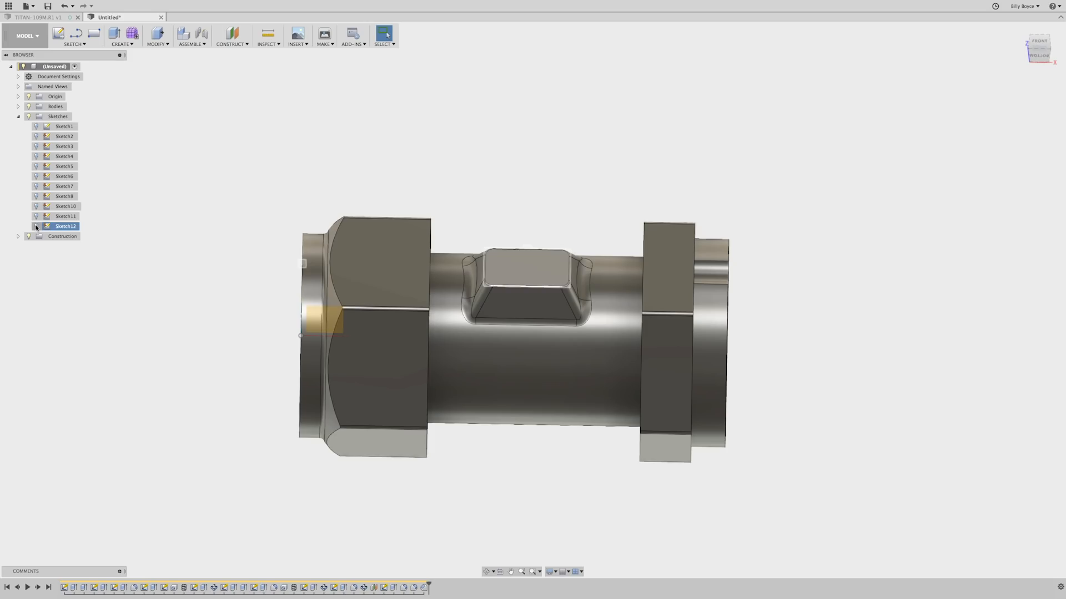
left_click(37, 228)
left_click(208, 212)
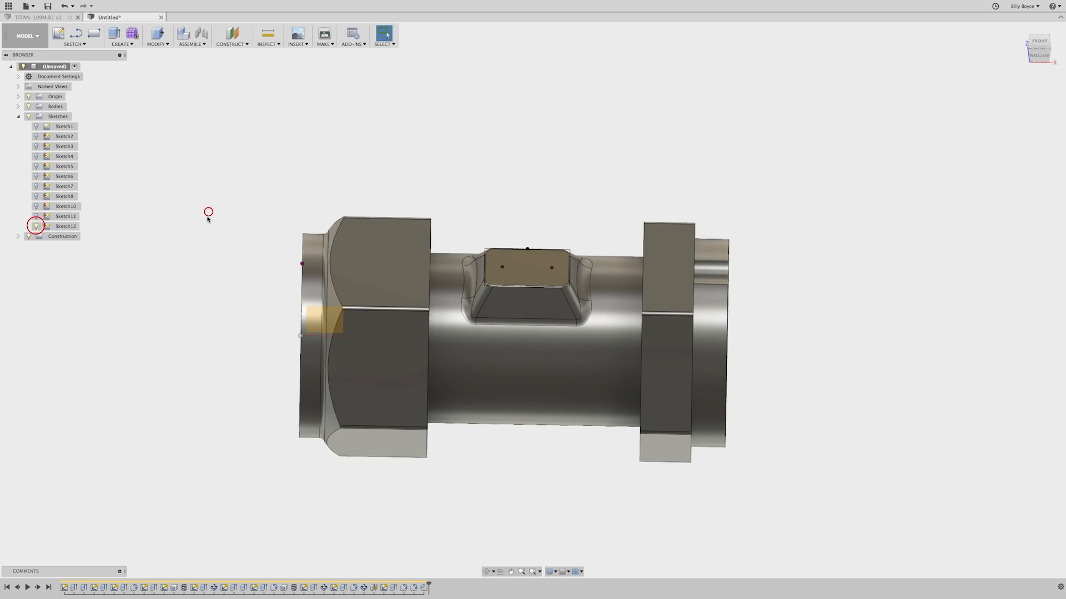
Step: Create simple holes at the two sketch points on the boss face, 0.35 in deep and 0.1495 in in diameter
left_click(130, 44)
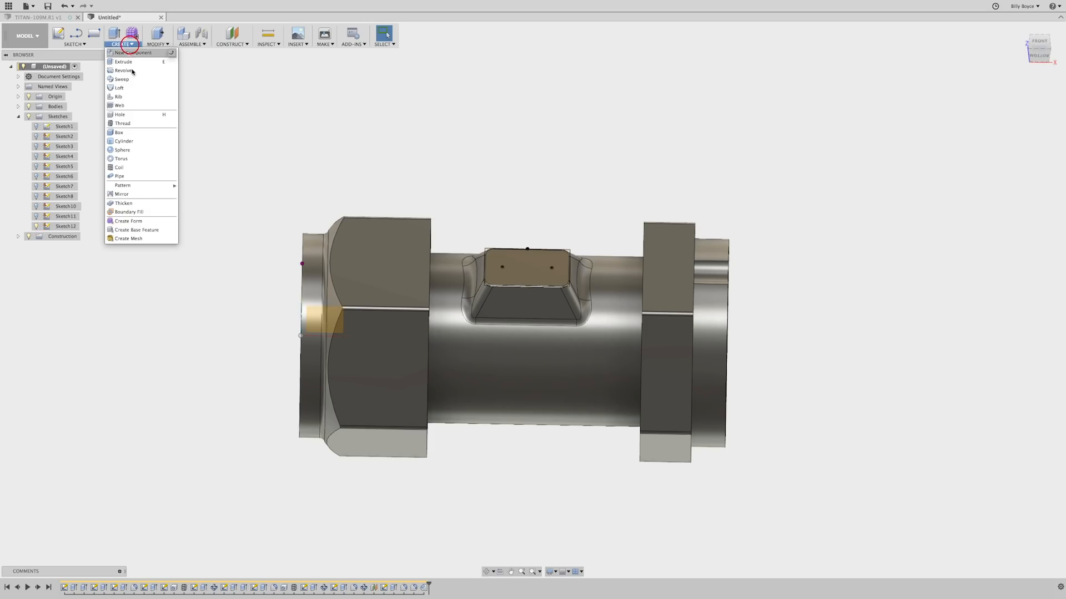
left_click(125, 115)
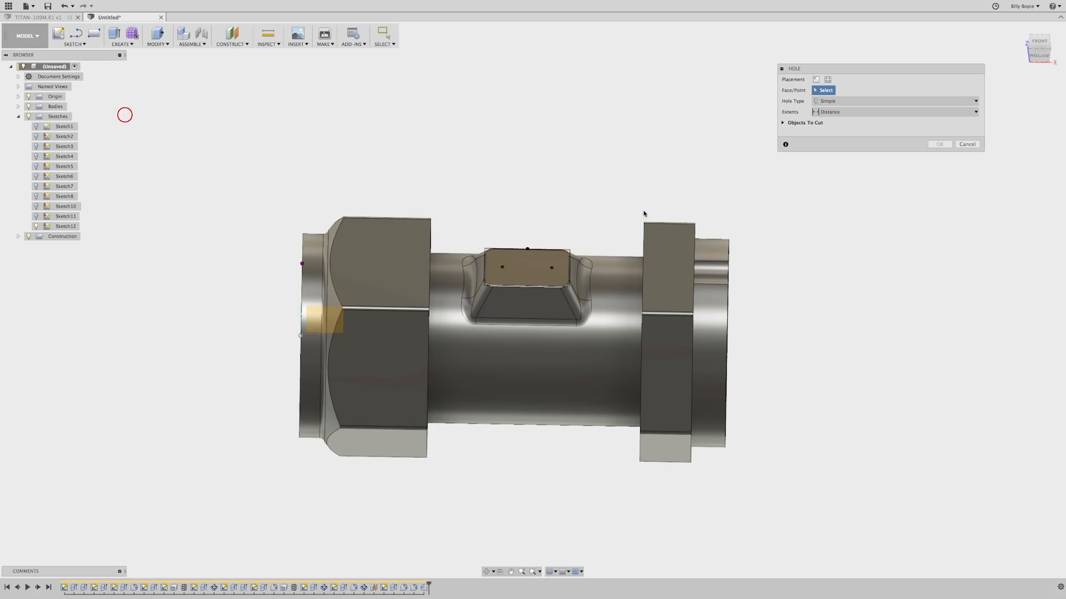
left_click(501, 267)
left_click(551, 268)
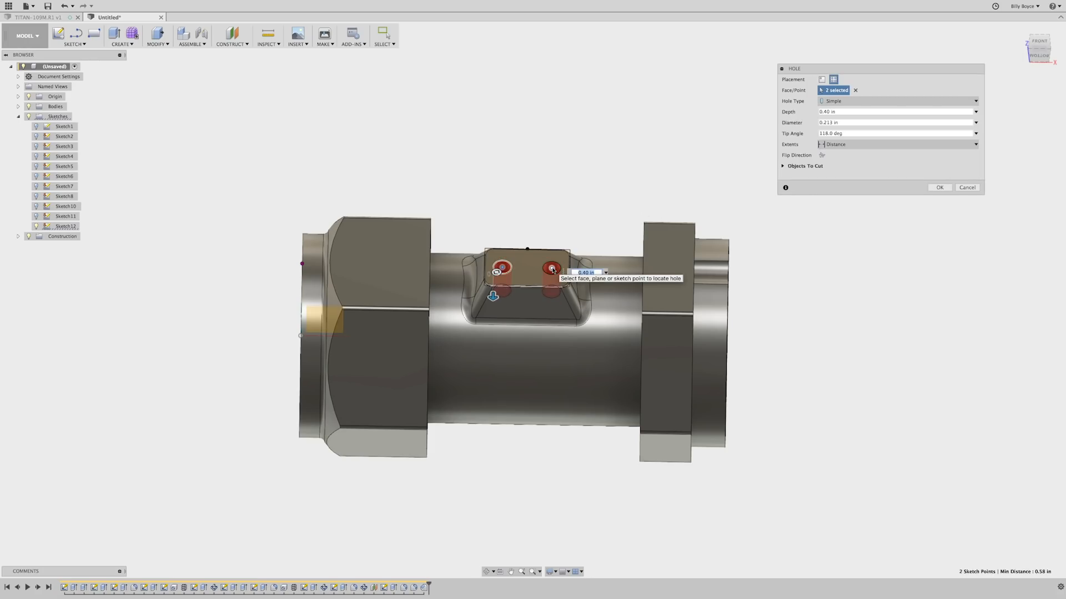
key("BackSpace")
type(".35")
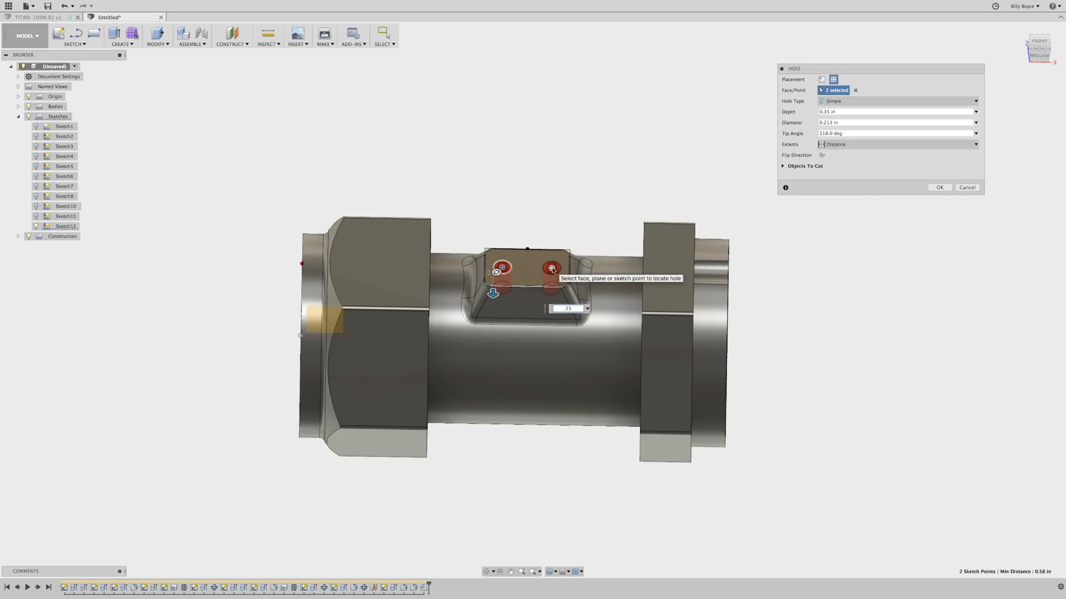
key("Tab")
key("BackSpace")
type(".1495")
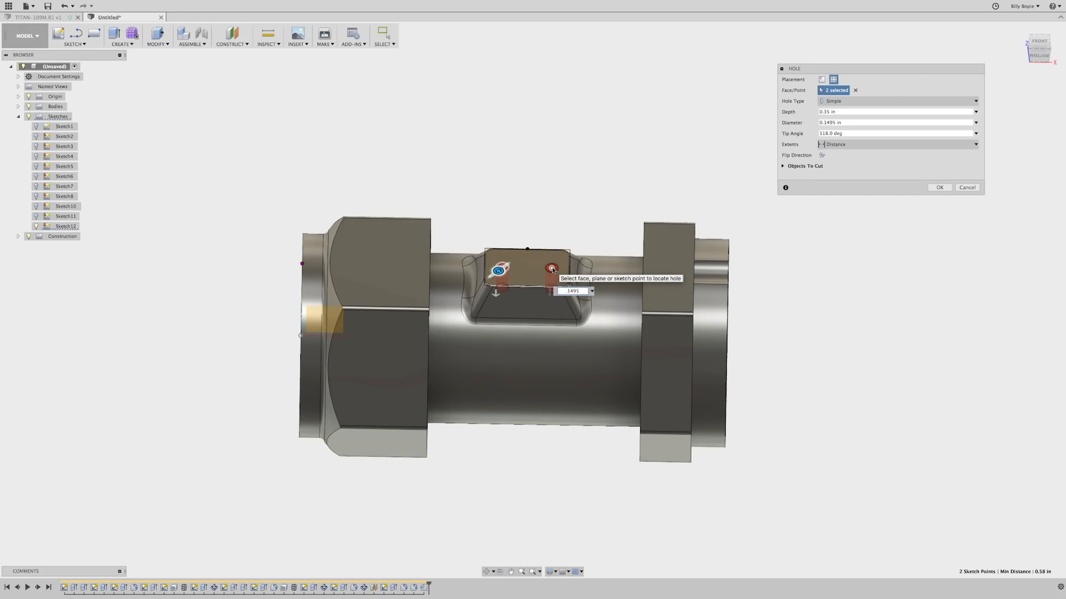
key("Return")
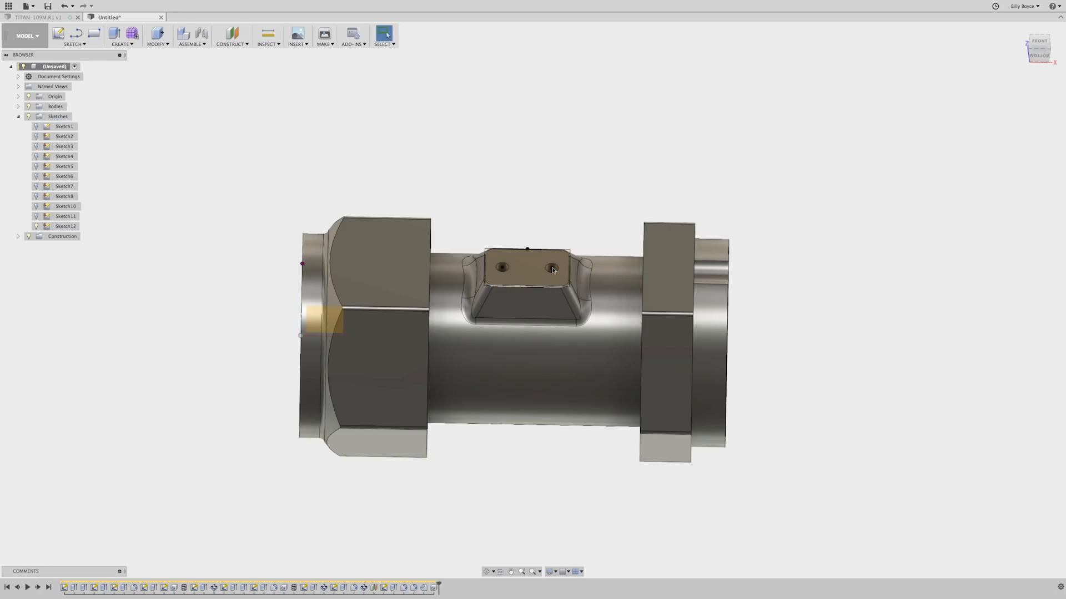
Step: Hide Sketch12 on the boss face
scroll(553, 270, "up", 3)
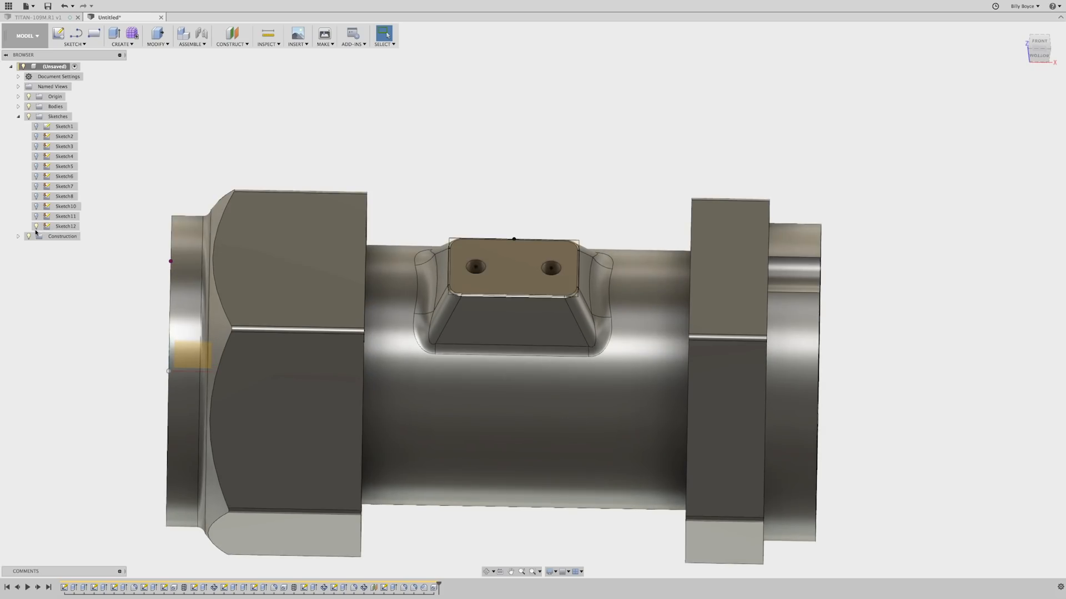
left_click(36, 226)
left_click(430, 110)
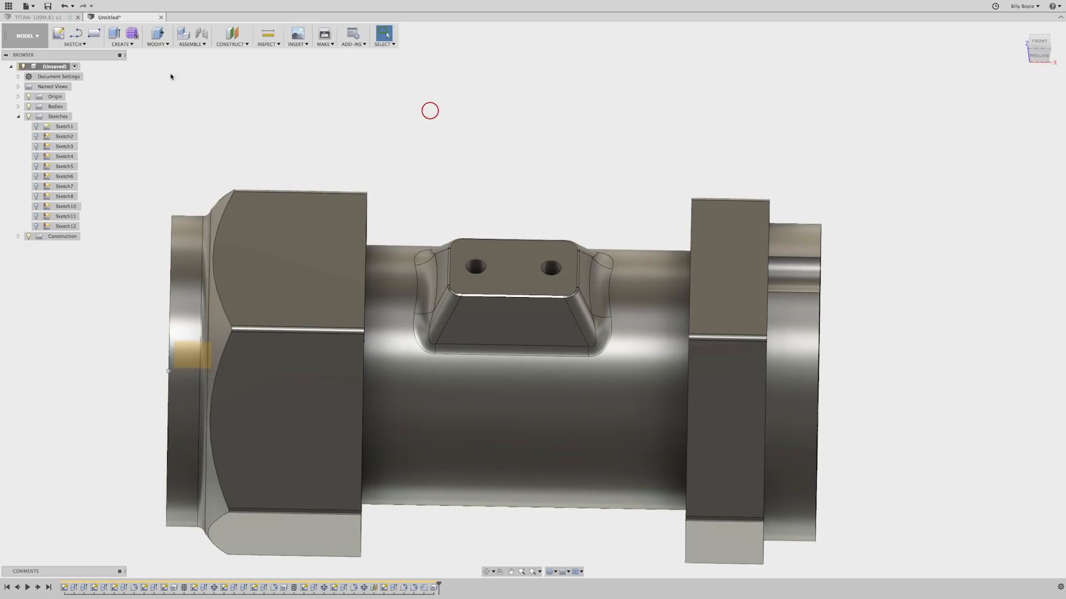
Step: Add modeled threads to both boss holes, not full length, with a 0.3 in length and size 0.19(#10) in, designation 10-24 UNC
left_click(131, 44)
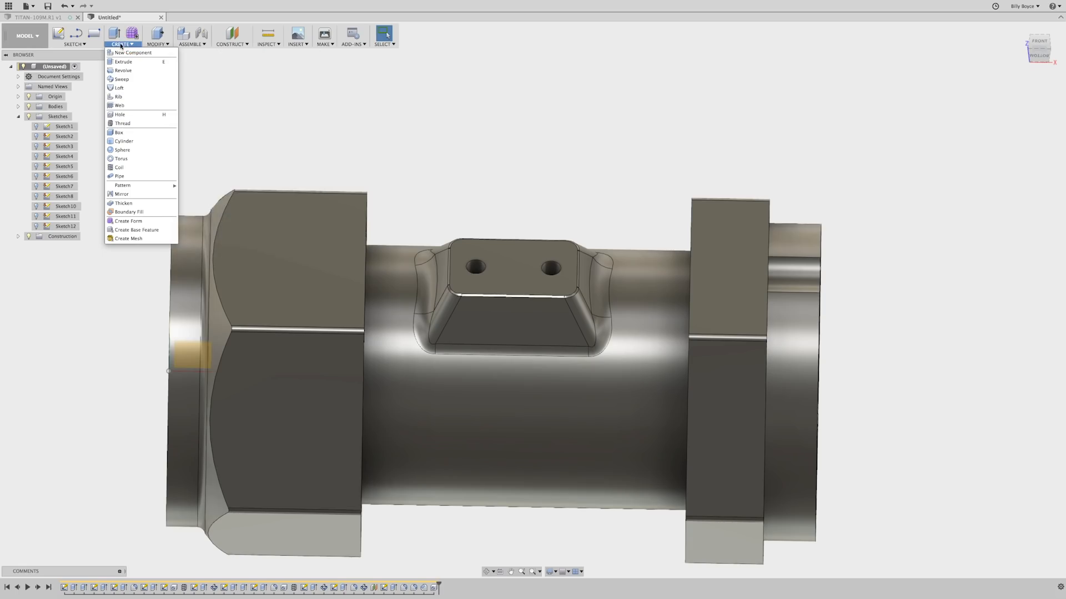
left_click(127, 123)
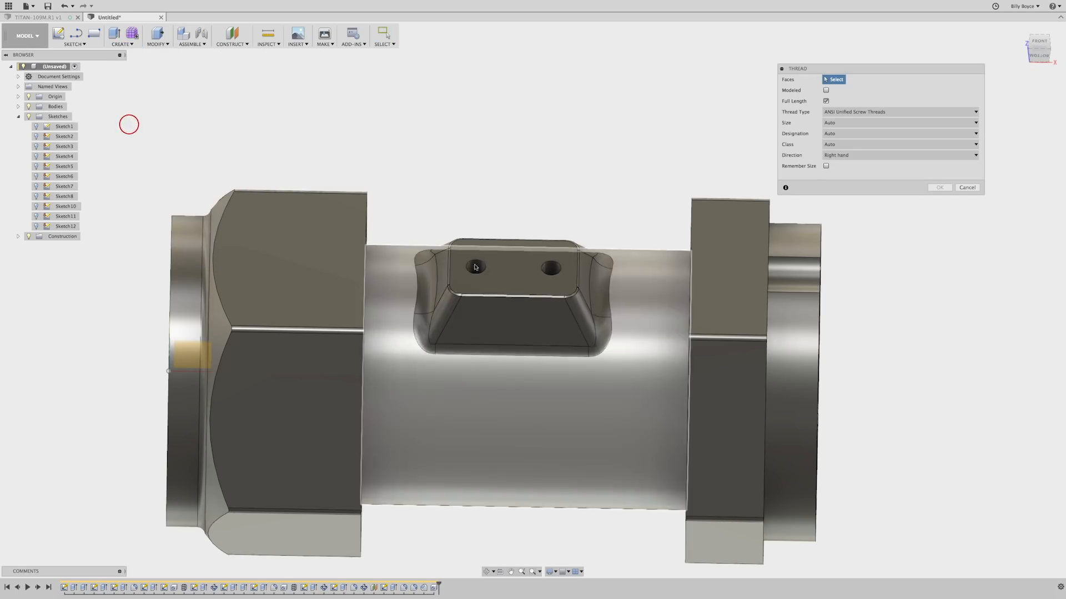
left_click(474, 267)
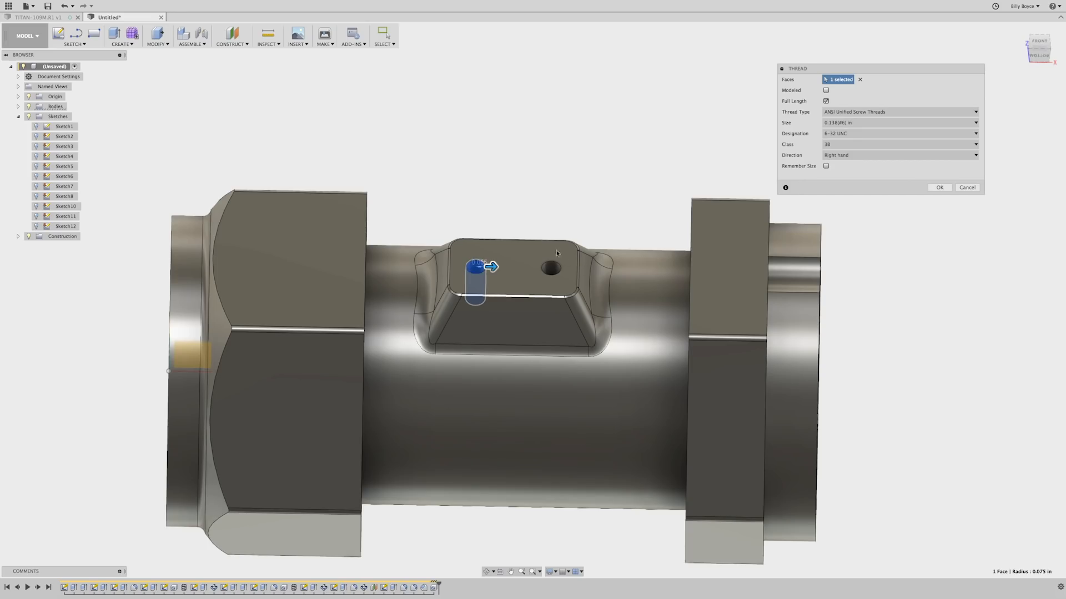
left_click(548, 268)
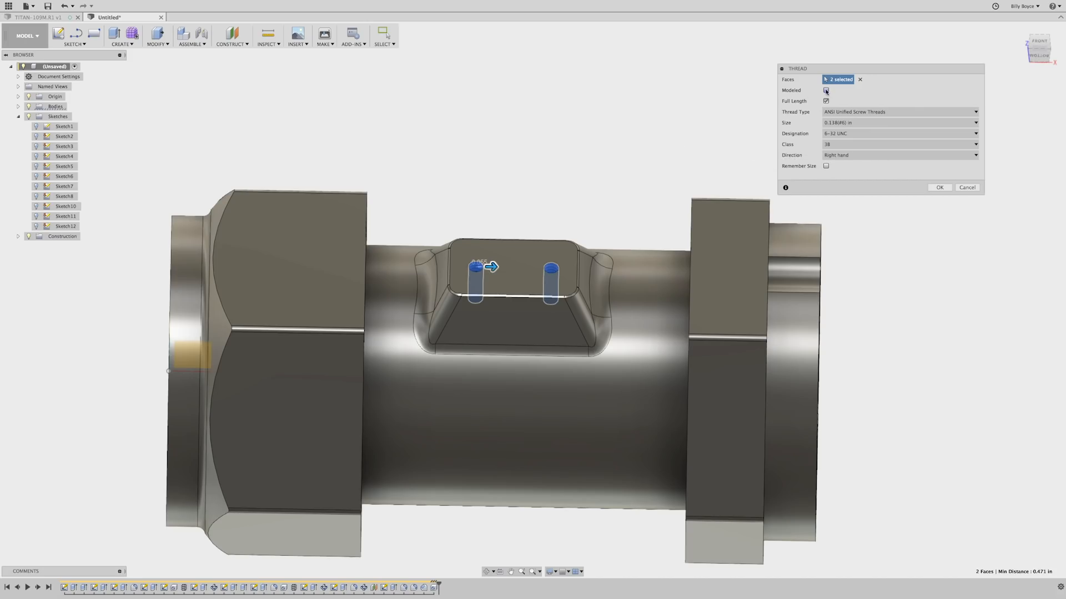
left_click(826, 91)
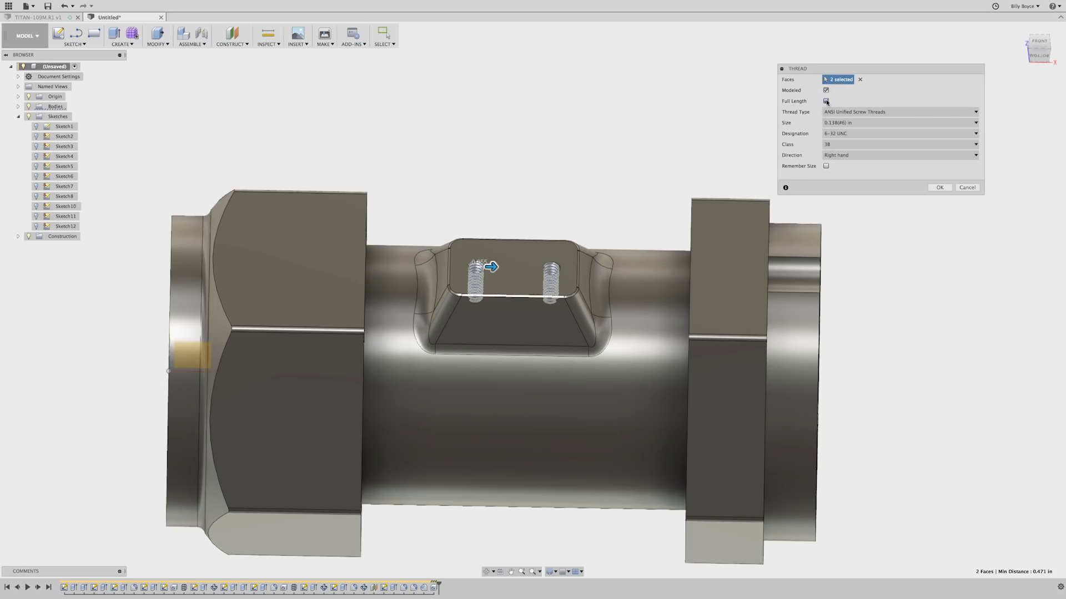
left_click(826, 101)
left_click(841, 123)
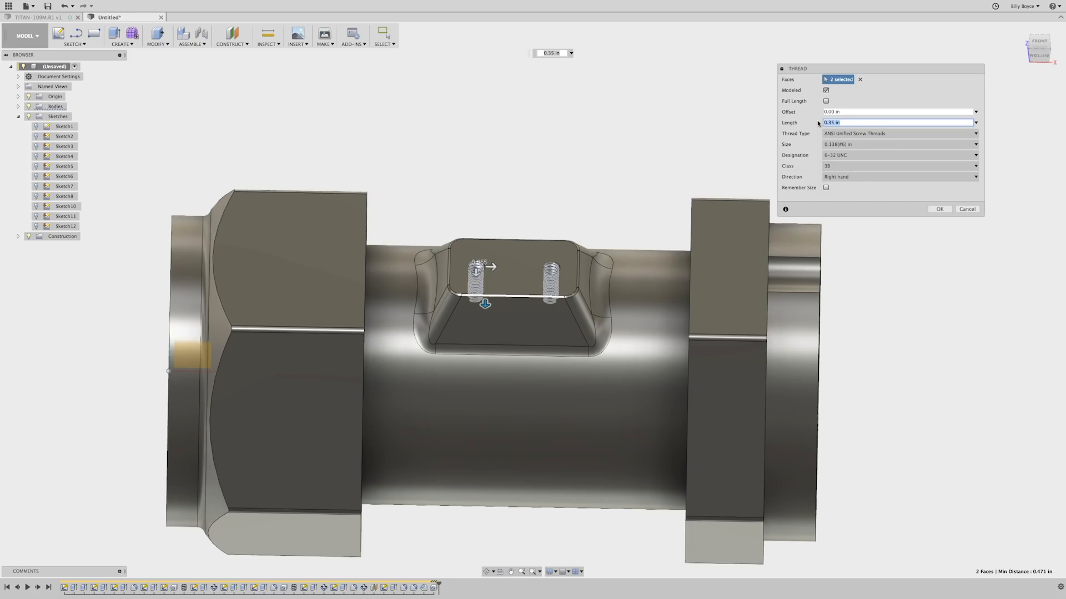
type(".3")
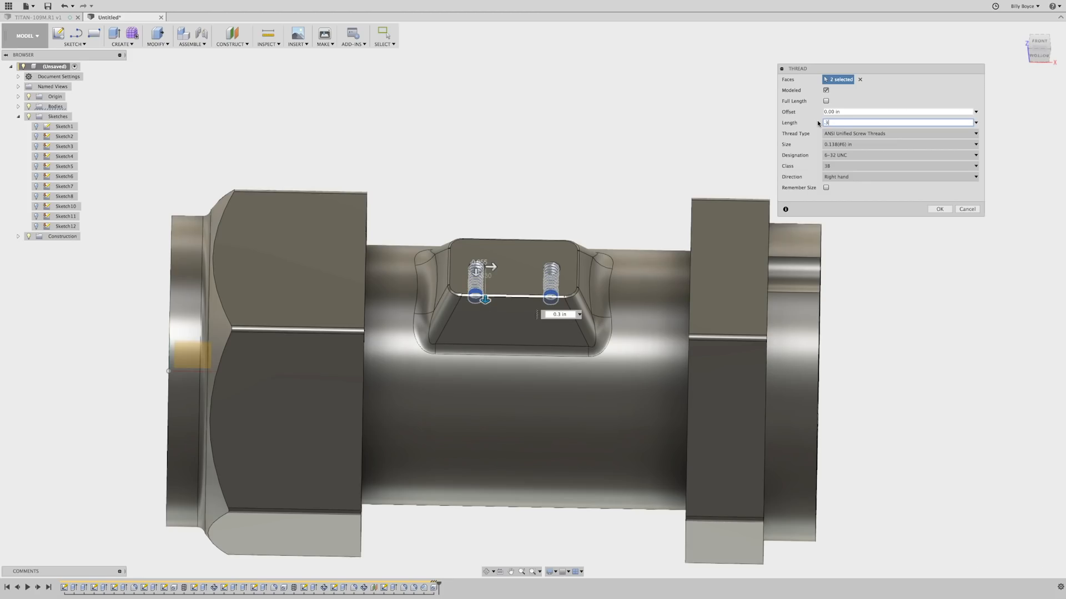
left_click(876, 144)
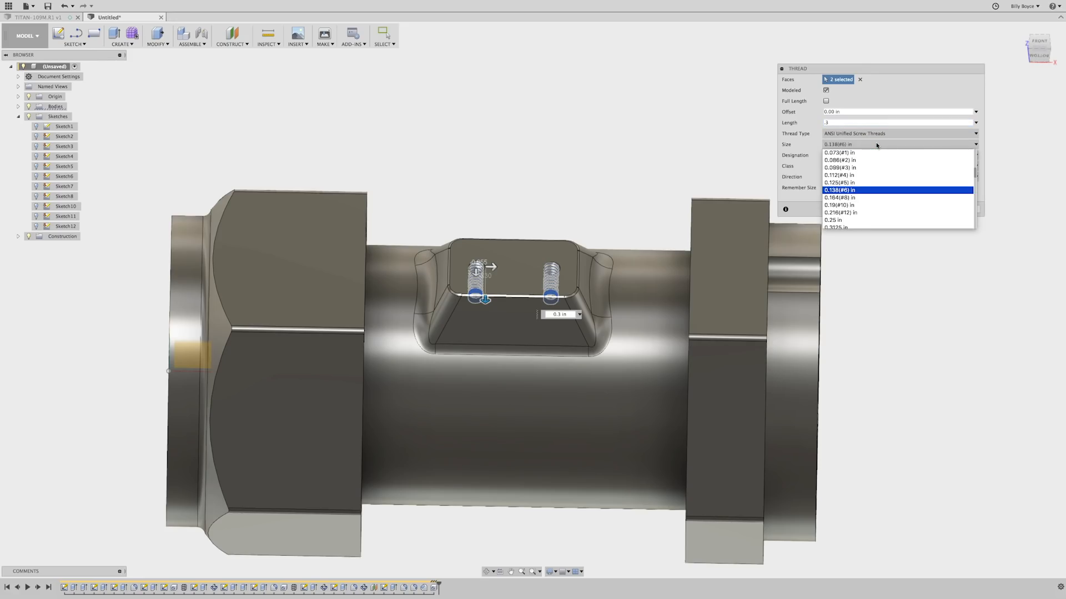
left_click(844, 206)
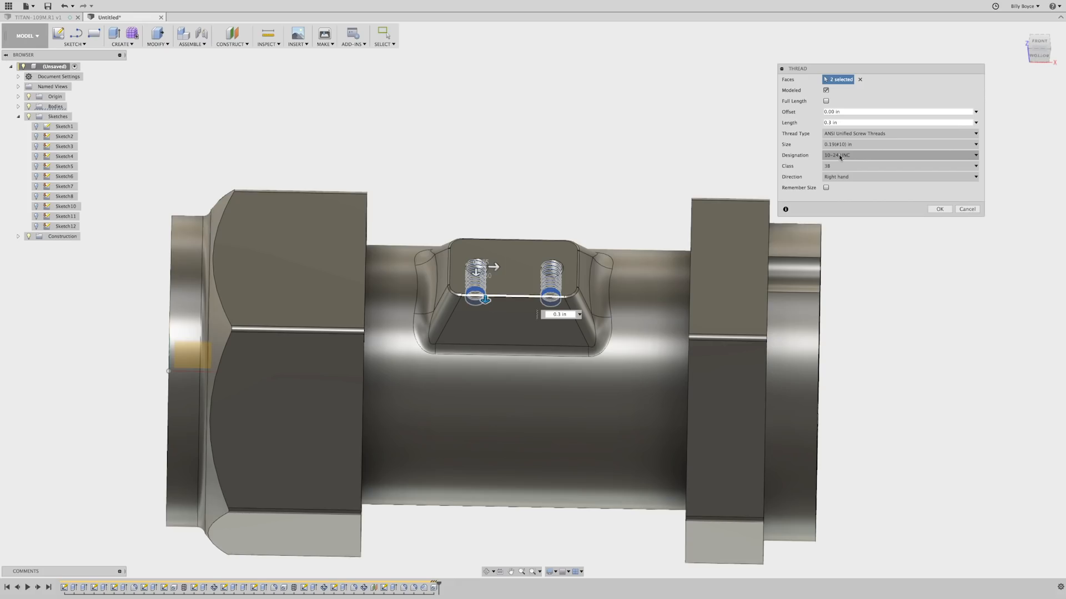
left_click(939, 210)
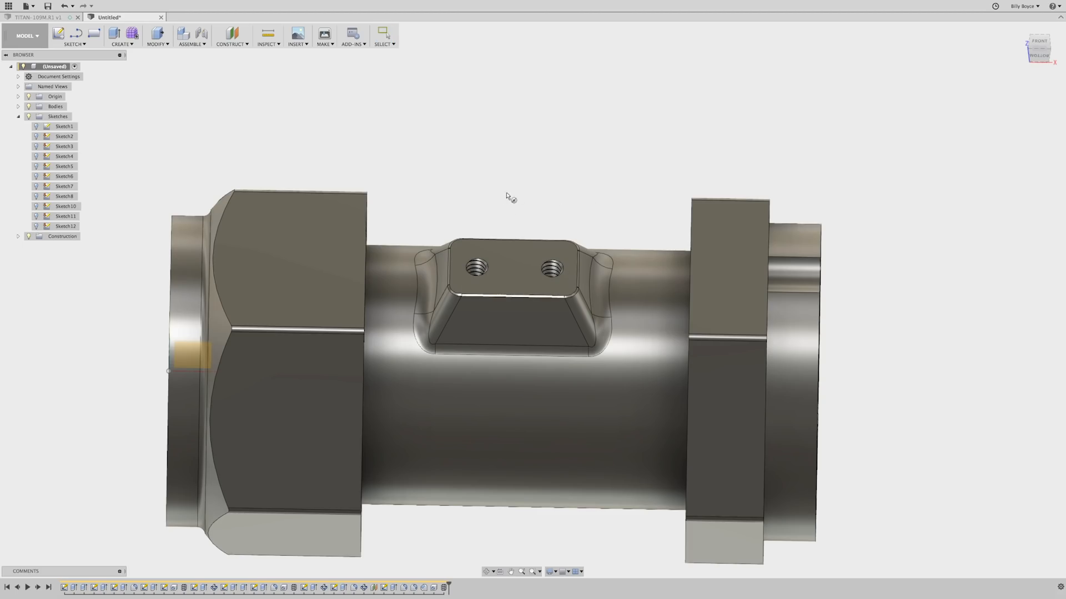
Step: On the boss's outer face, sketch a circle around each threaded hole, the first about 0.2 in and the second exactly 0.2 in in diameter
left_click(507, 277)
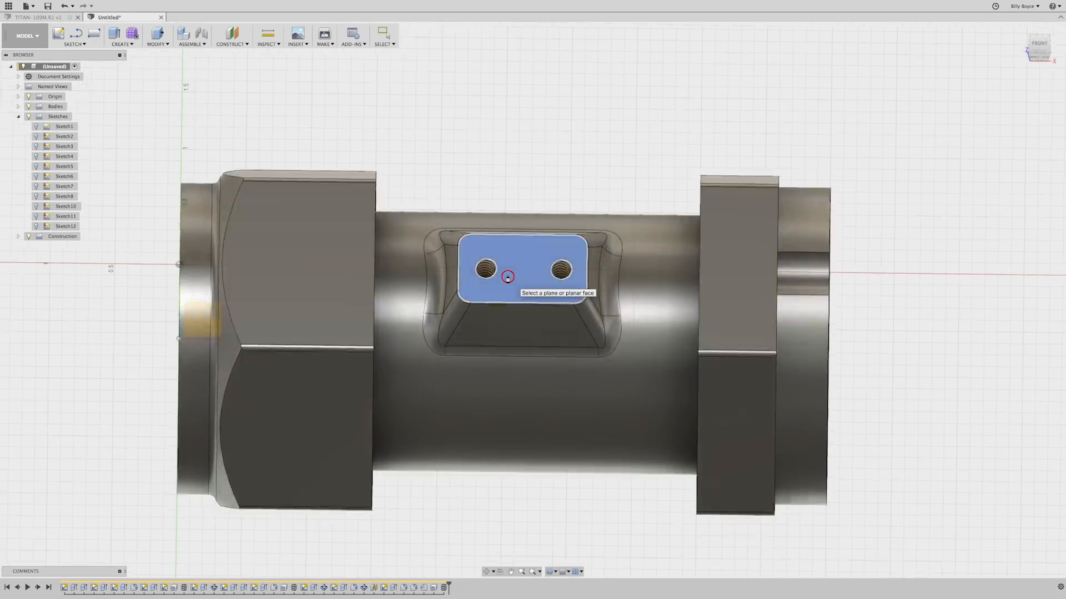
scroll(503, 283, "up", 5)
left_click(498, 294)
scroll(478, 292, "up", 5)
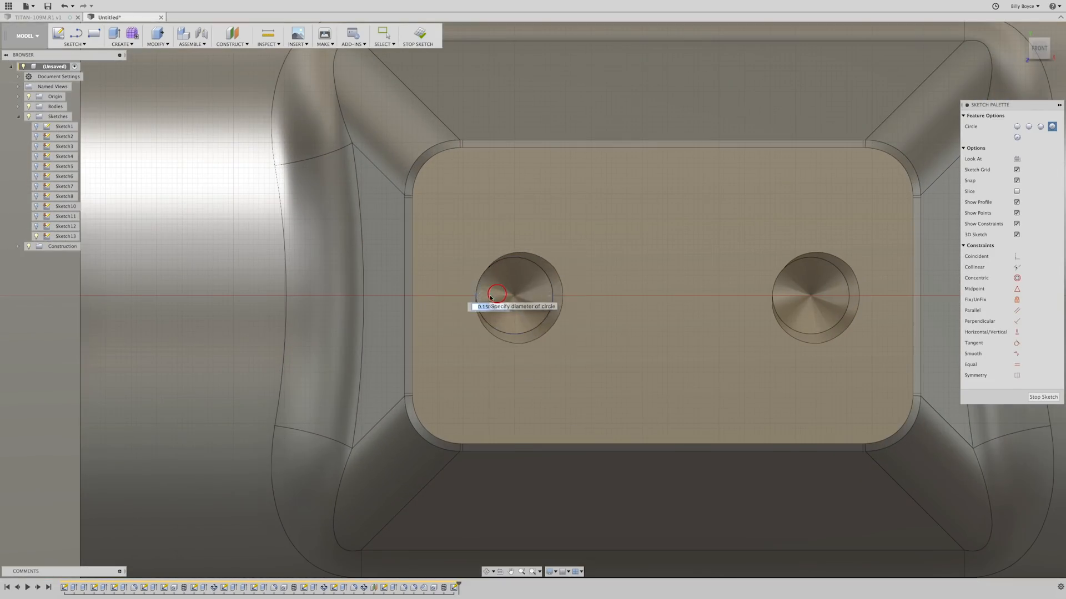
left_click(569, 297)
scroll(569, 297, "up", 1)
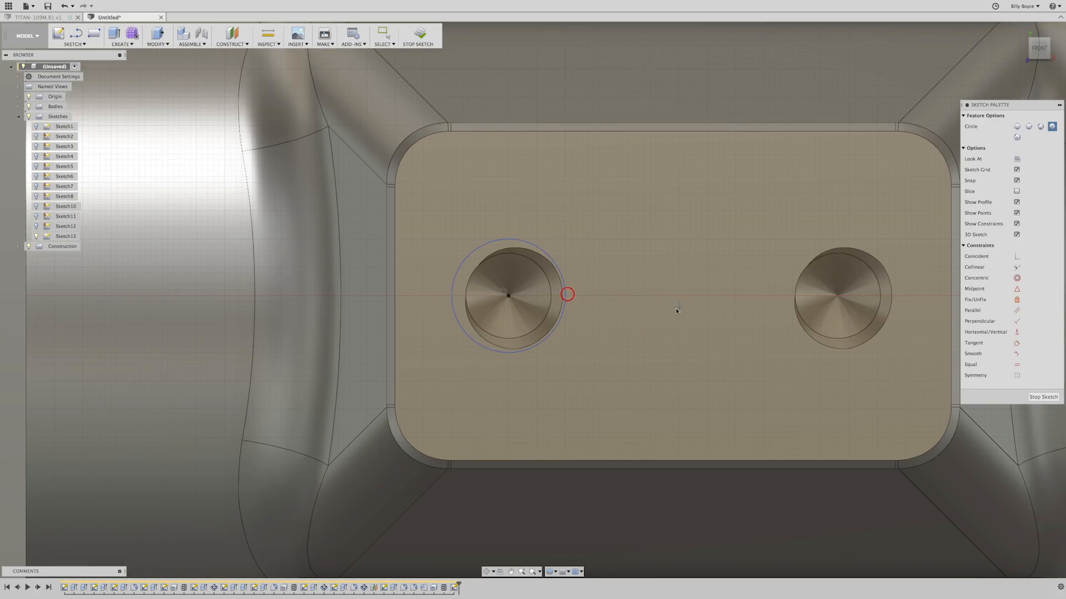
left_click(839, 297)
type(".2")
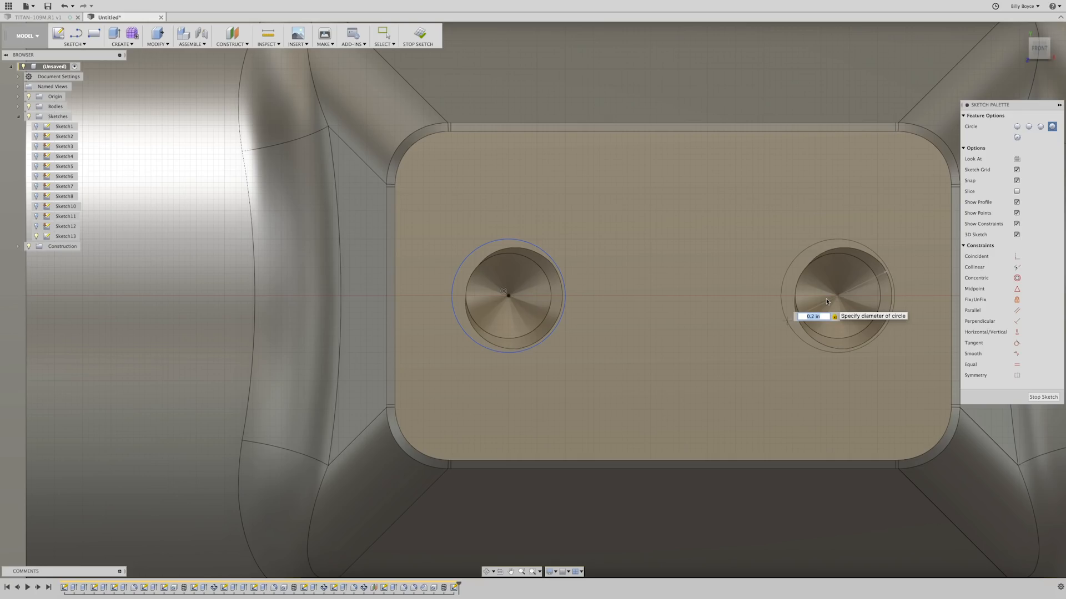
key("Return")
key("Escape")
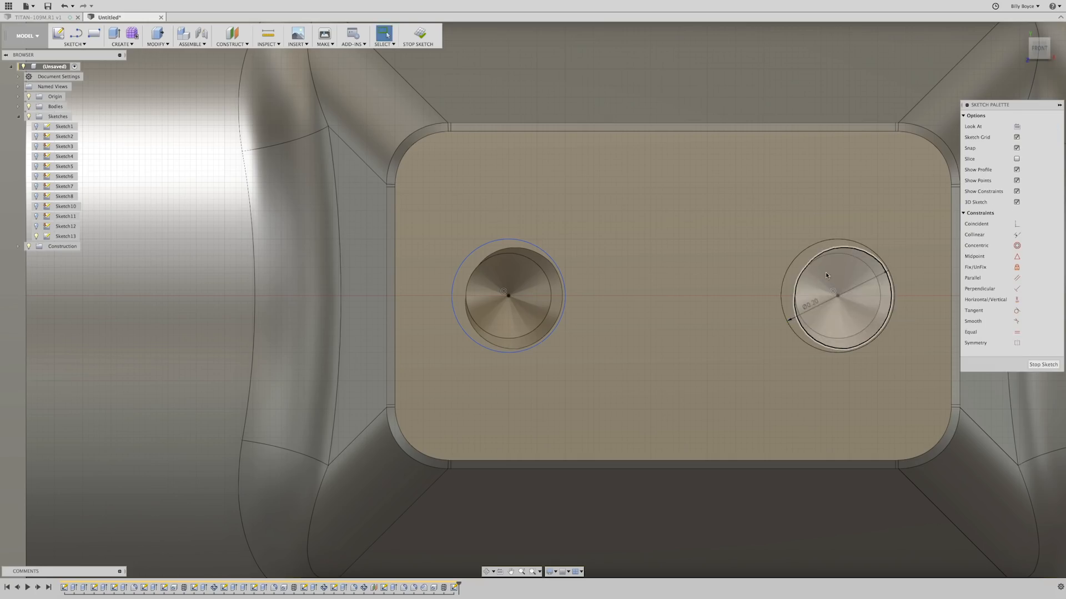
Step: Extrude-cut both circles 0.1 in into the boss with a negative taper angle to countersink the threaded holes
left_click(826, 285)
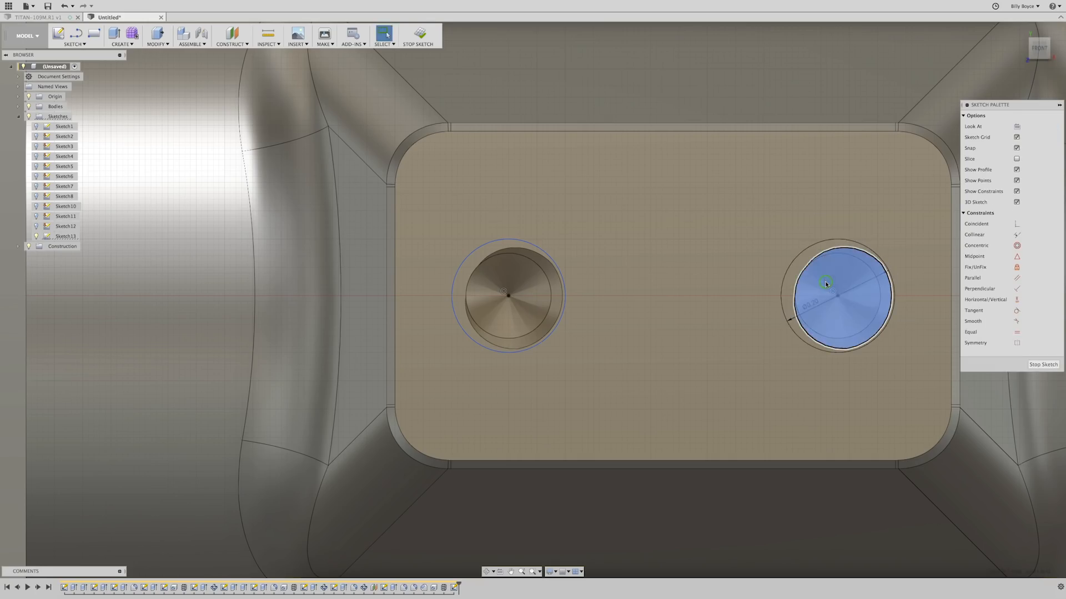
right_click(825, 284)
left_click(849, 271)
left_click(791, 290)
left_click(548, 275)
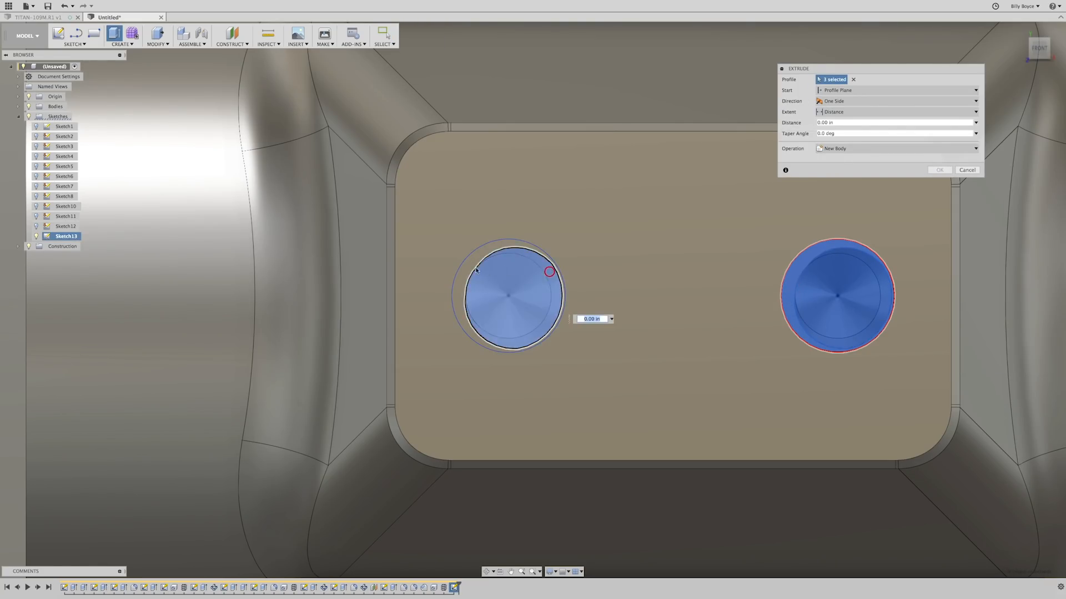
left_click(557, 277)
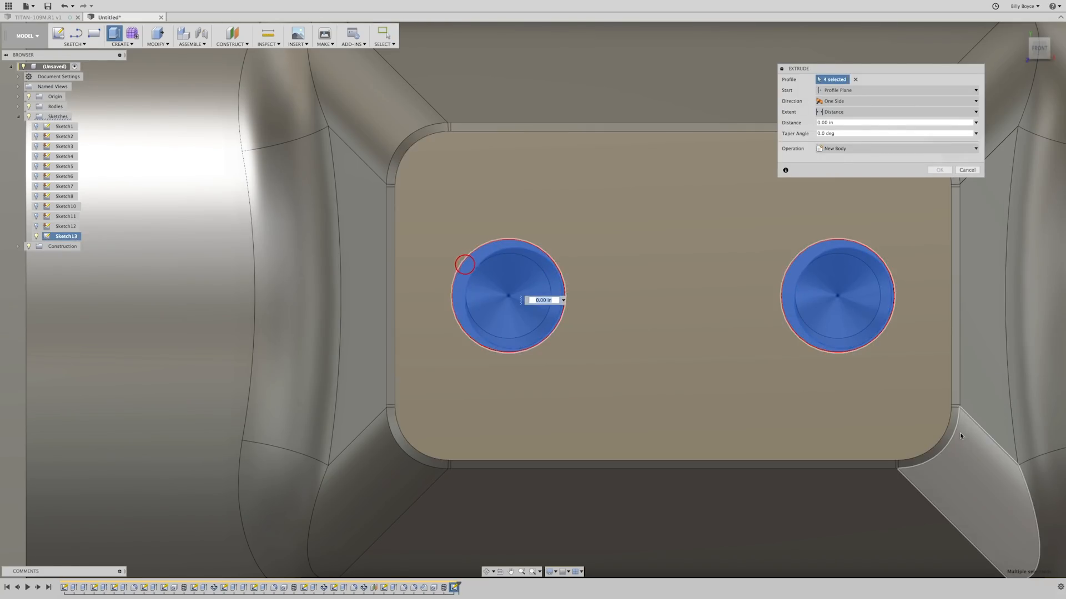
key("BackSpace")
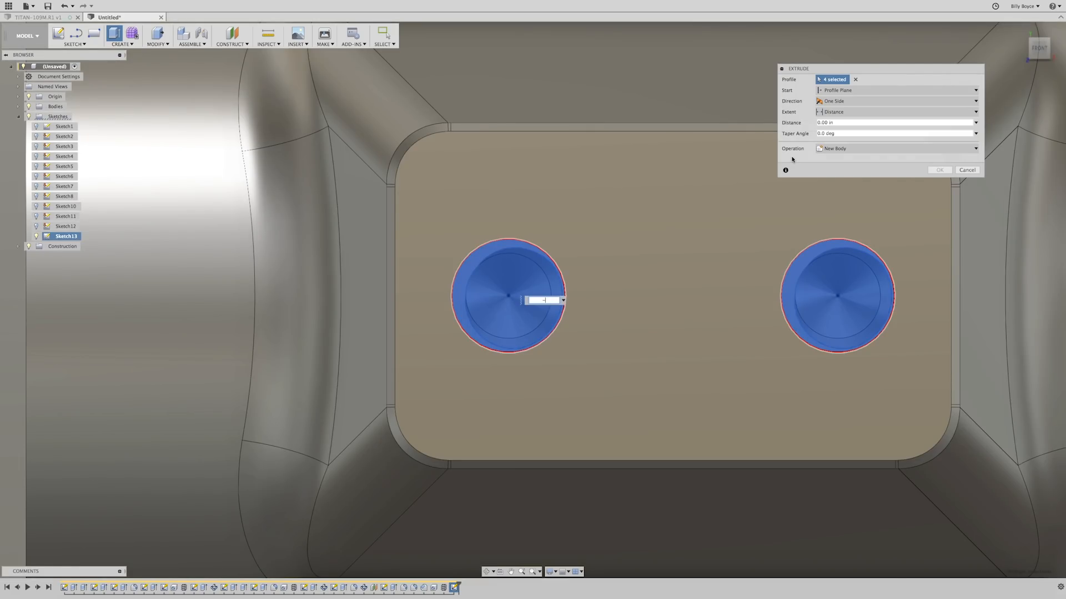
type("-.1")
key("Return")
key("Tab")
type("-")
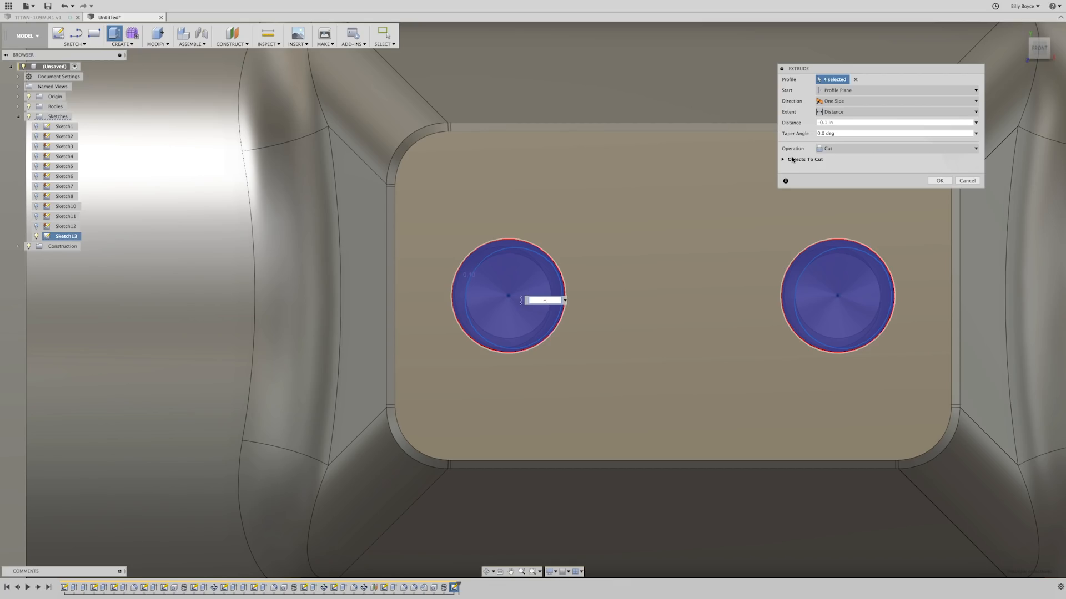
key("Return")
key("Return")
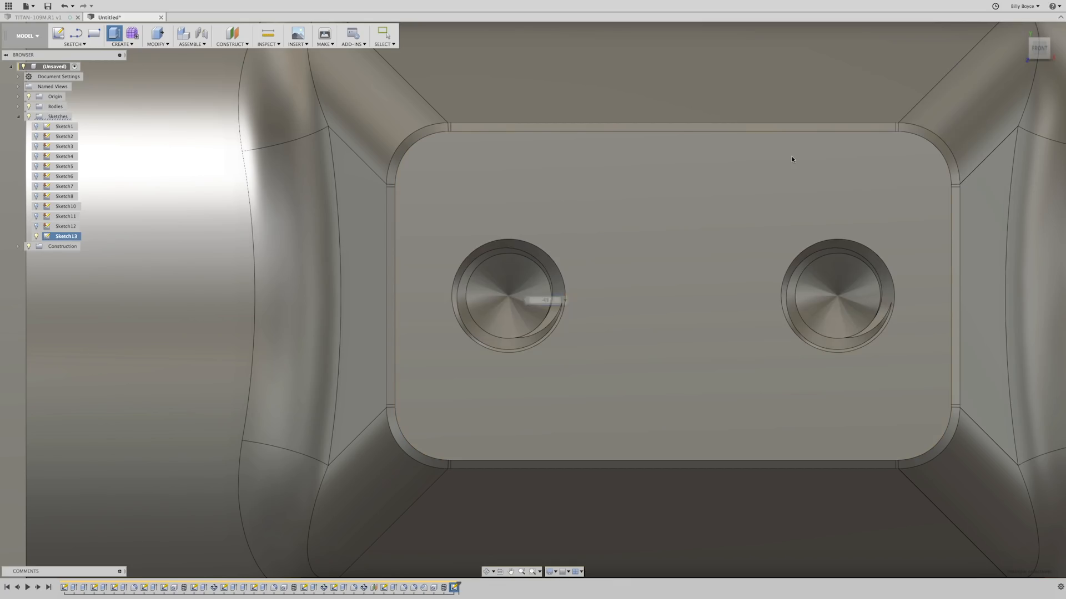
scroll(636, 236, "down", 6)
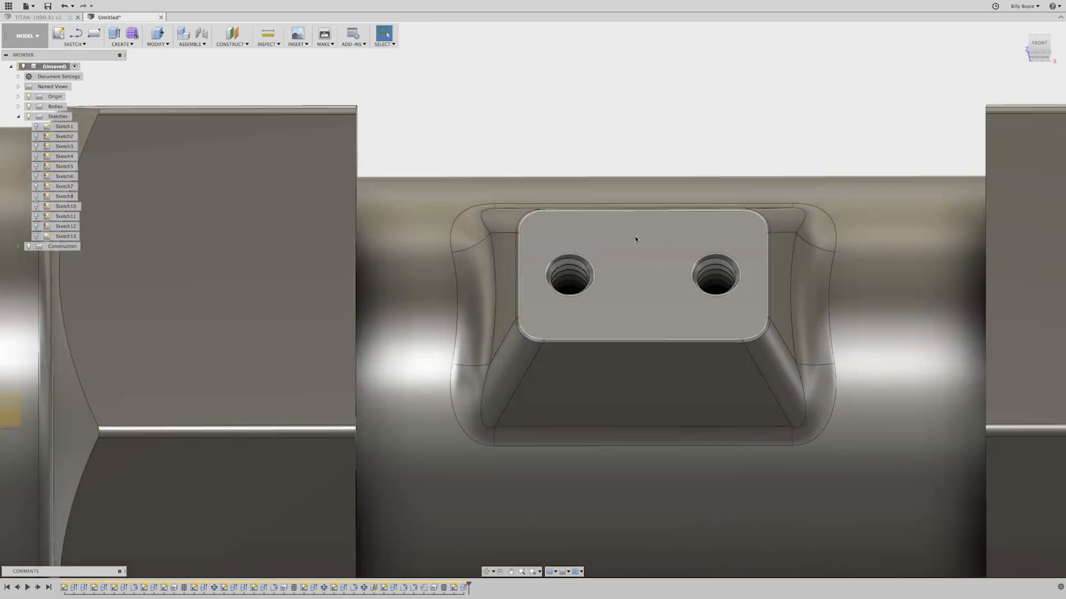
middle_click_drag(636, 239, 696, 211, "shift")
left_click(745, 203)
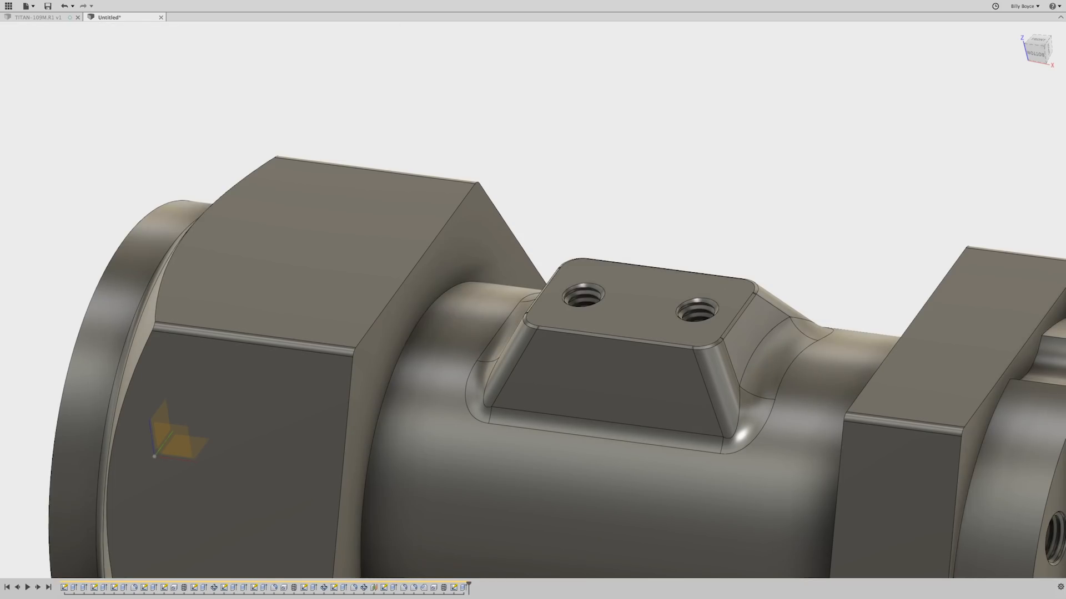
left_click(711, 149)
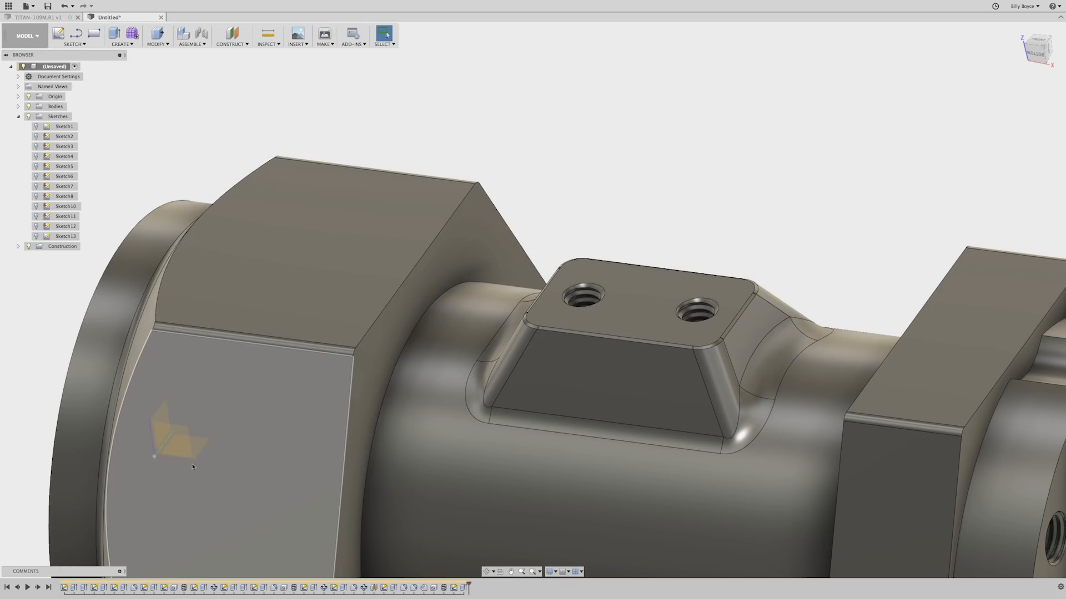
left_click(697, 160)
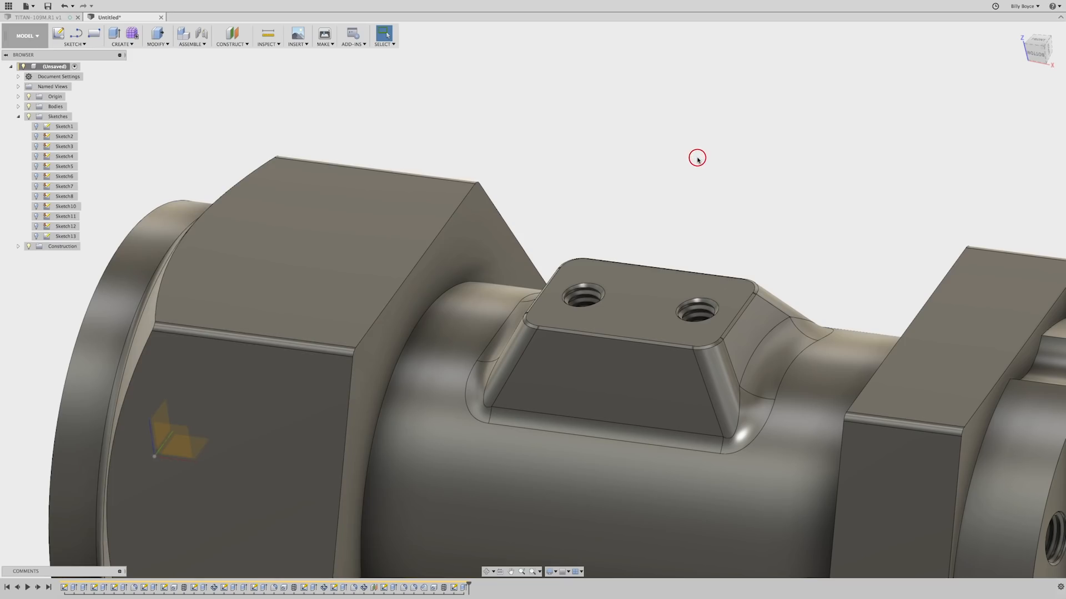
scroll(697, 160, "down", 4)
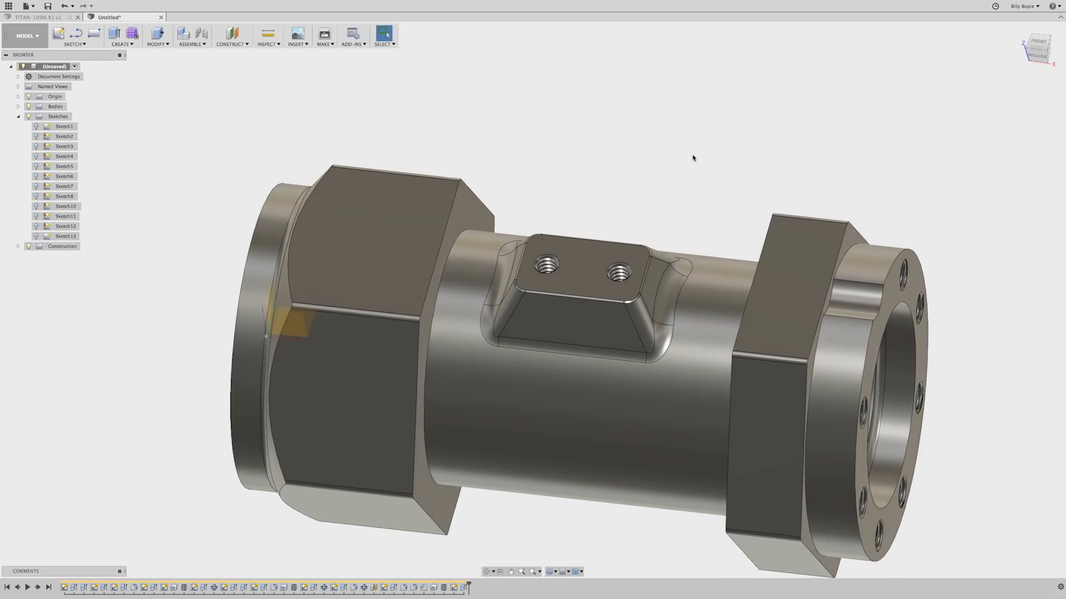
Step: Inspect the features in the history one by one, from the hex edge fillet and circular pattern to the boss extrusion
mouse_move(500, 597)
left_click(348, 533)
left_click(353, 590)
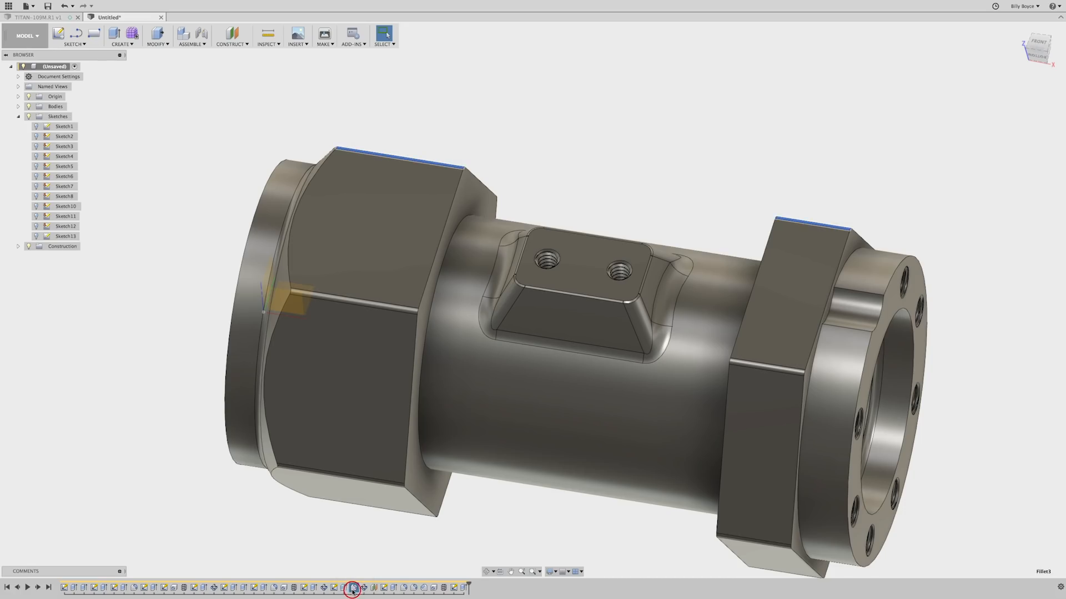
left_click(364, 588)
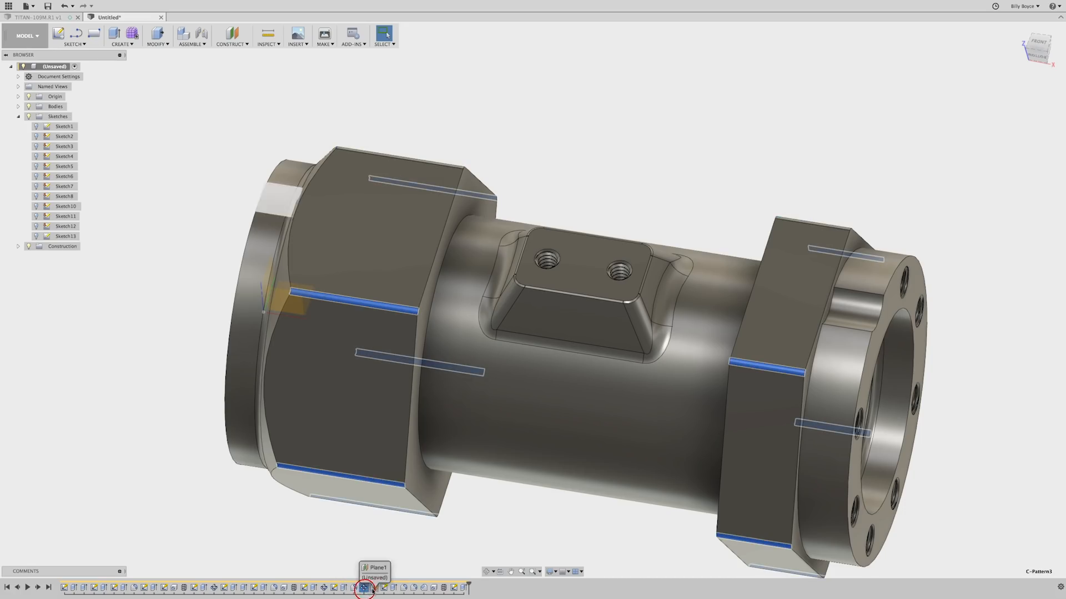
left_click(374, 588)
left_click(392, 588)
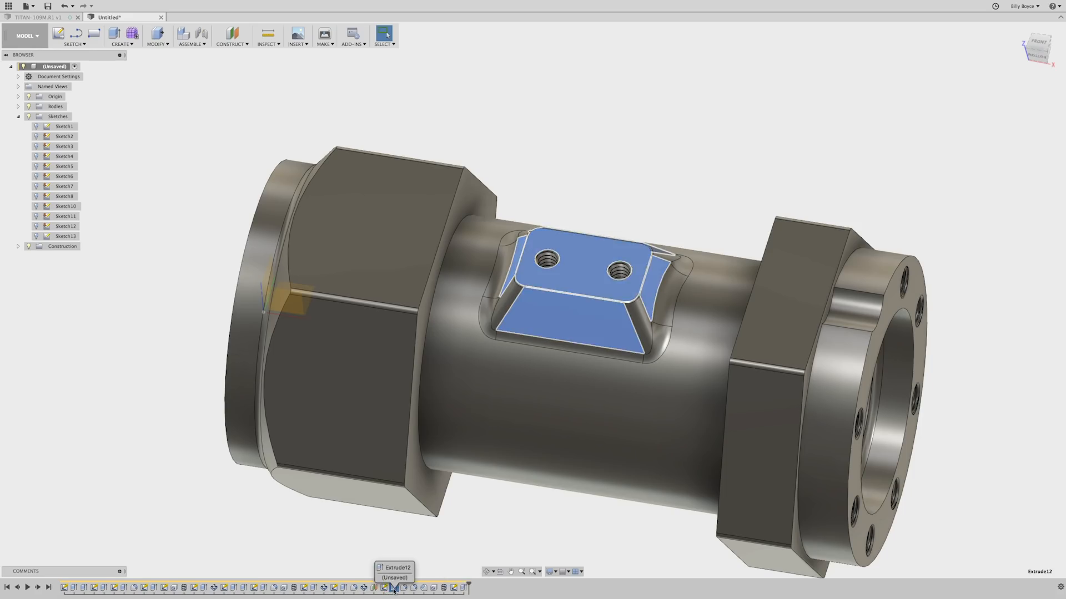
left_click(398, 563)
left_click(393, 589)
left_click(397, 562)
Step: Group all features in the history from the boss extrusion through the final countersink cut
left_click(393, 588)
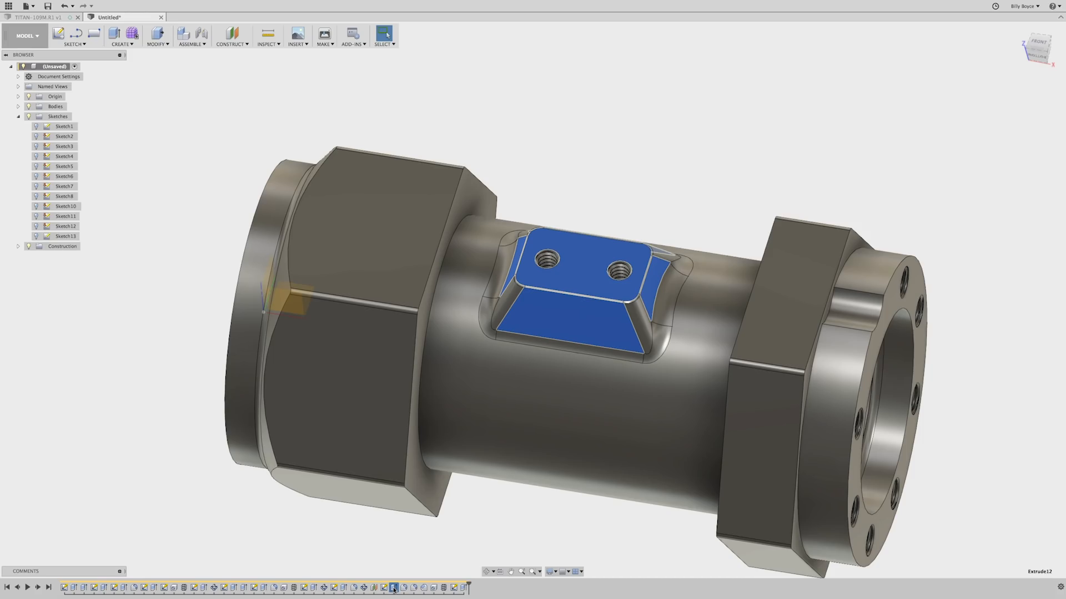
left_click(462, 588, "shift")
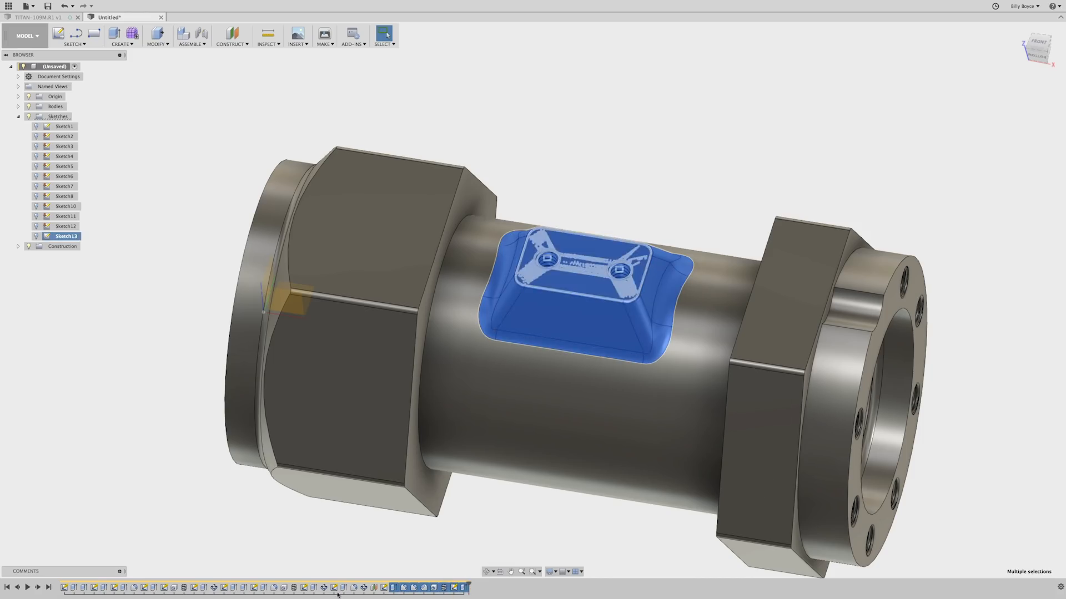
right_click(424, 589)
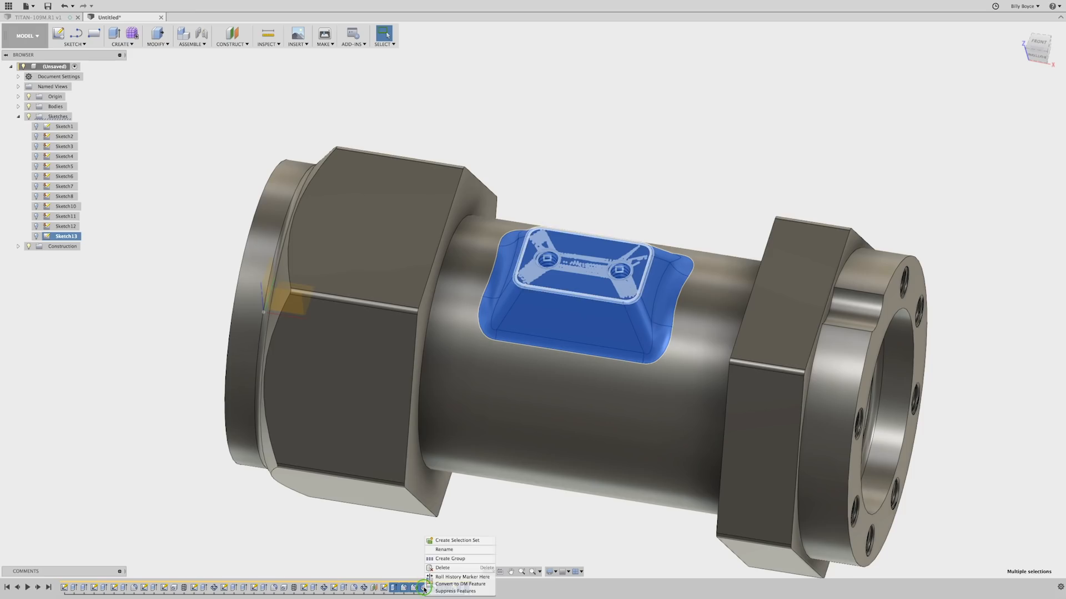
left_click(454, 559)
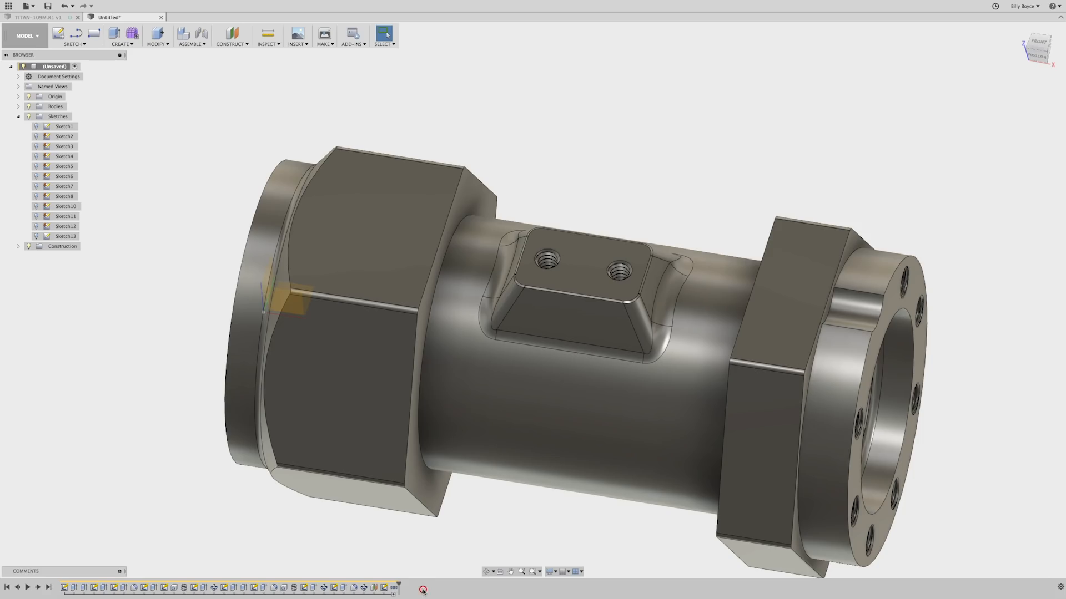
Step: Select the new feature group to check which geometry it covers, and clear the selection
left_click(393, 587)
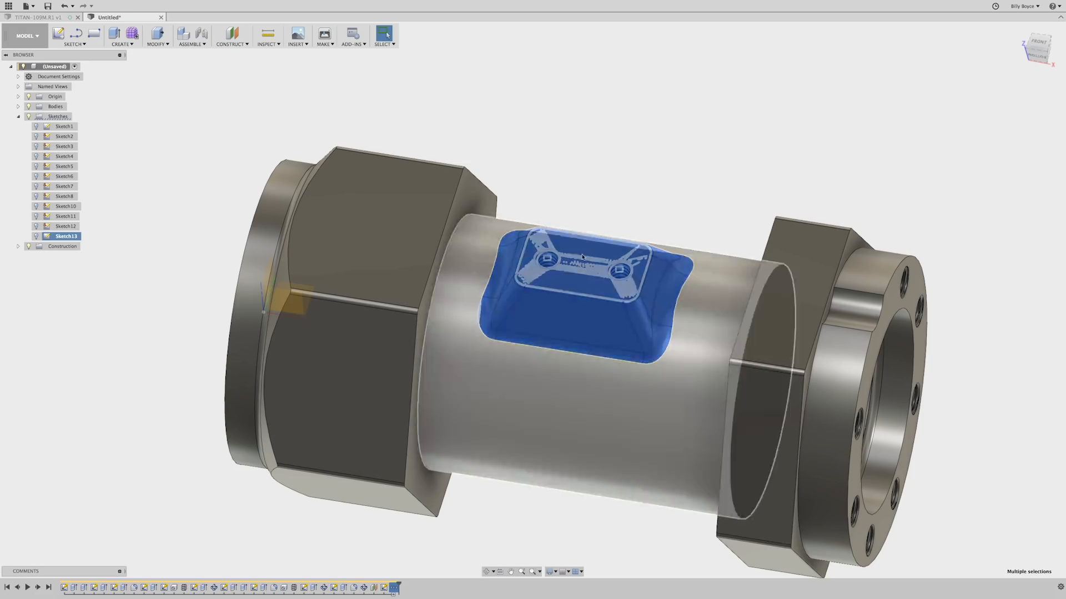
scroll(415, 373, "down", 3)
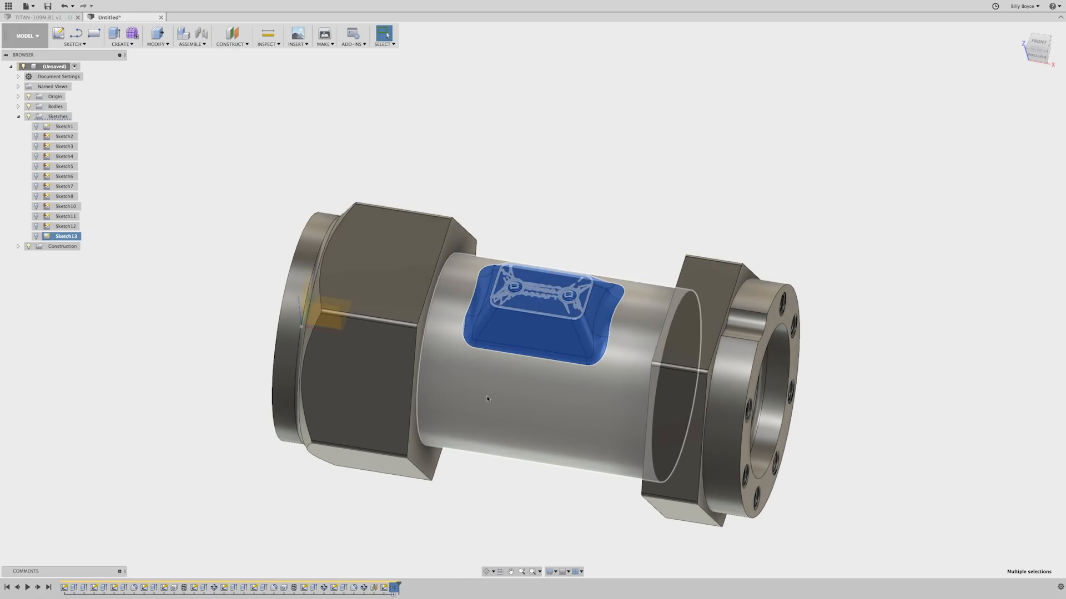
left_click(488, 494)
left_click(505, 493)
left_click(207, 410)
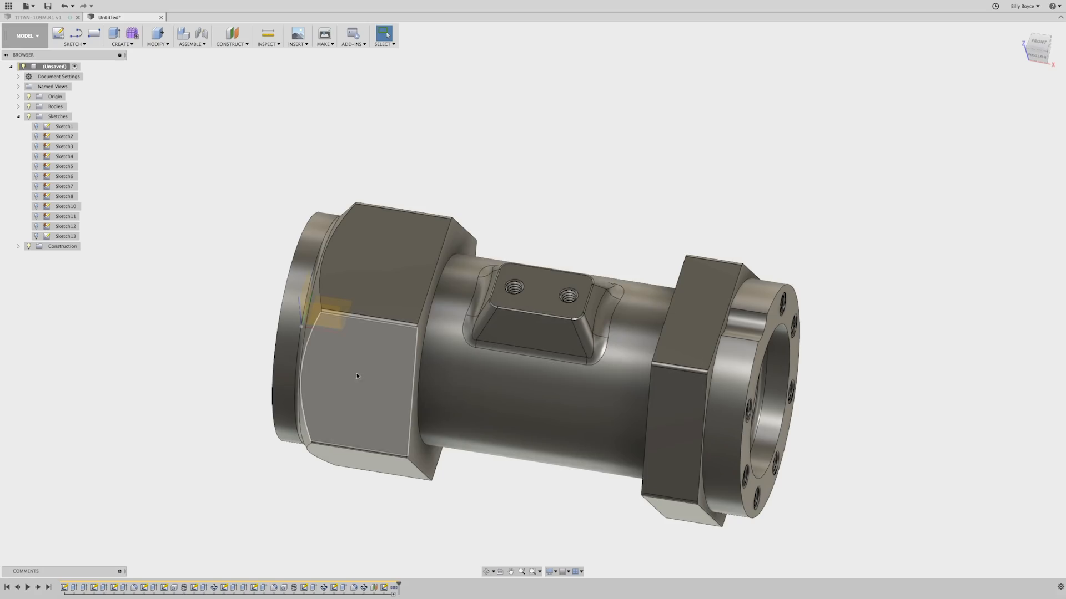
Step: Start a sketch on a flat of the larger hex flange and draw a circle 0.625 in in diameter
middle_click_drag(375, 383, 210, 351, "shift")
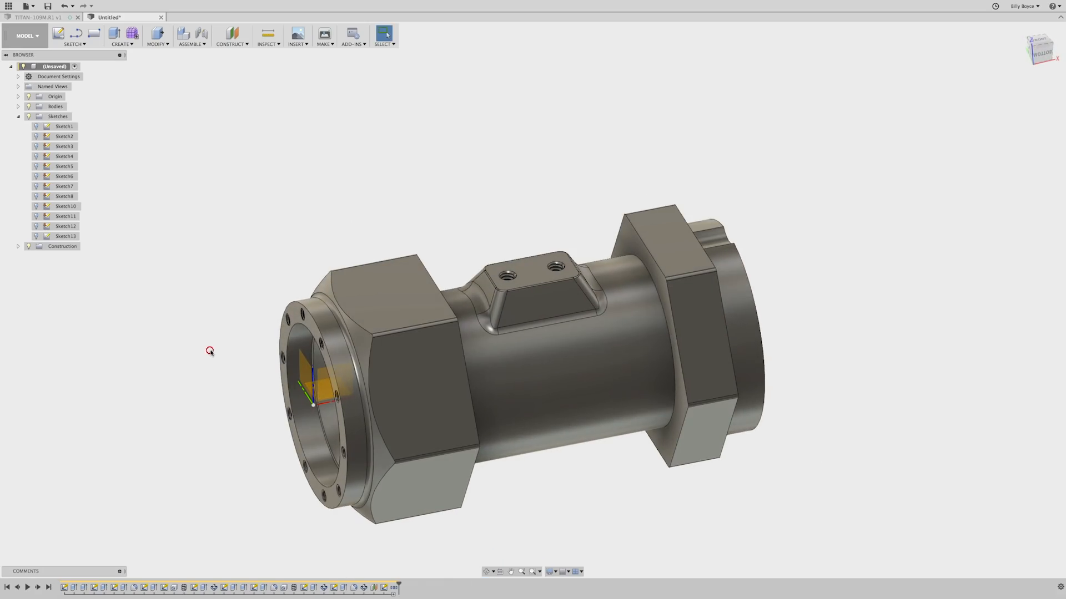
key("c")
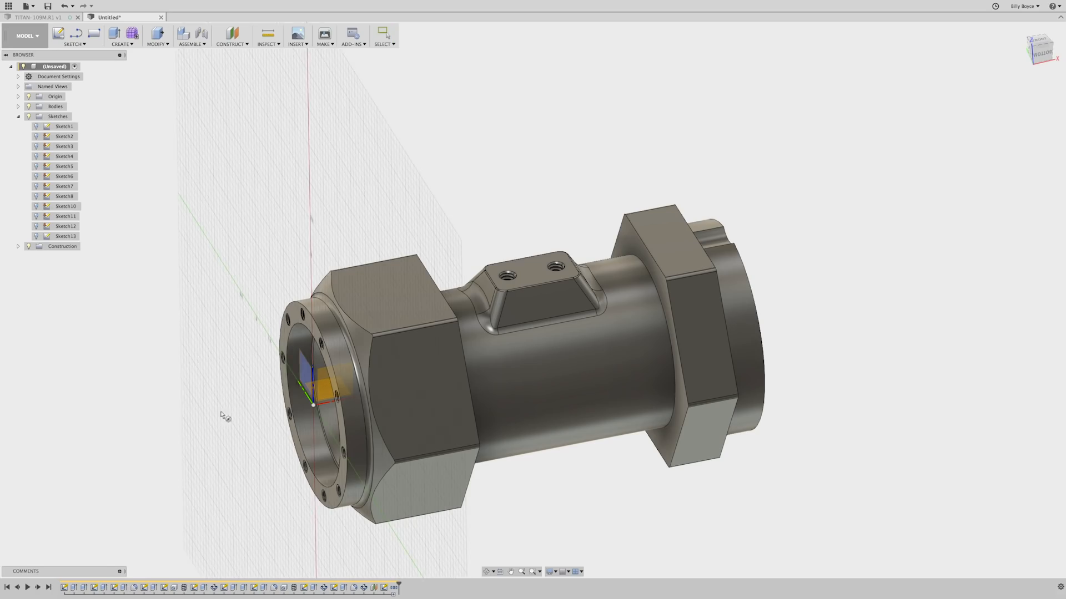
left_click(417, 404)
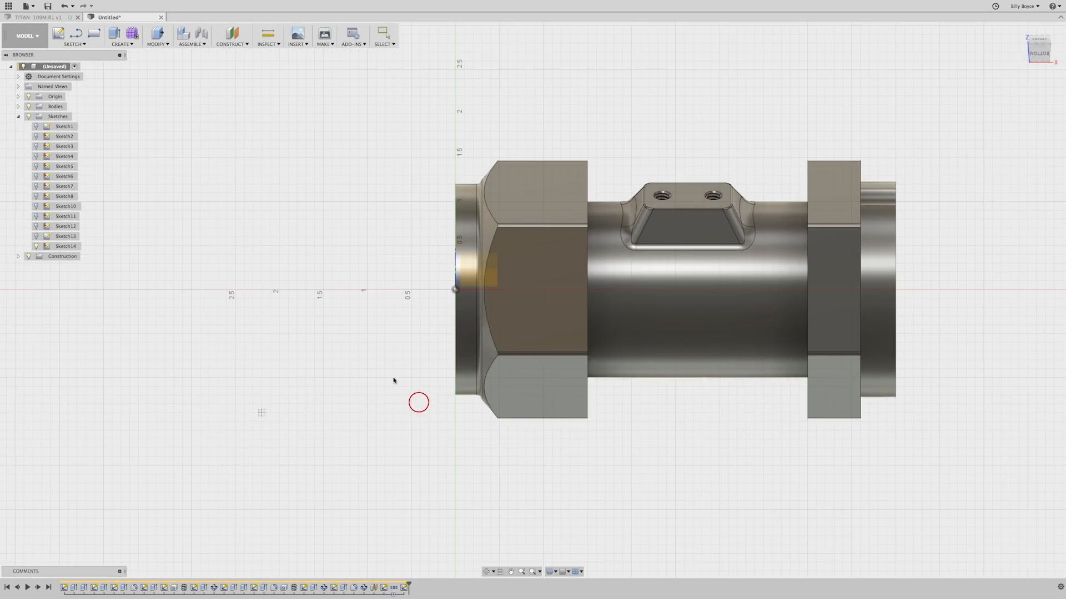
scroll(515, 276, "up", 4)
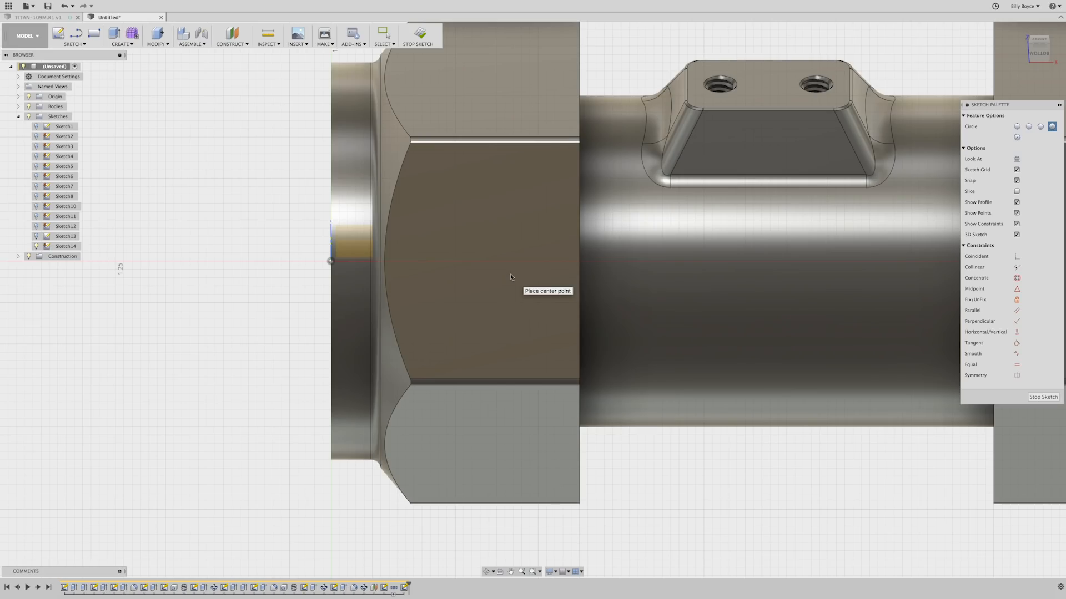
left_click(511, 276)
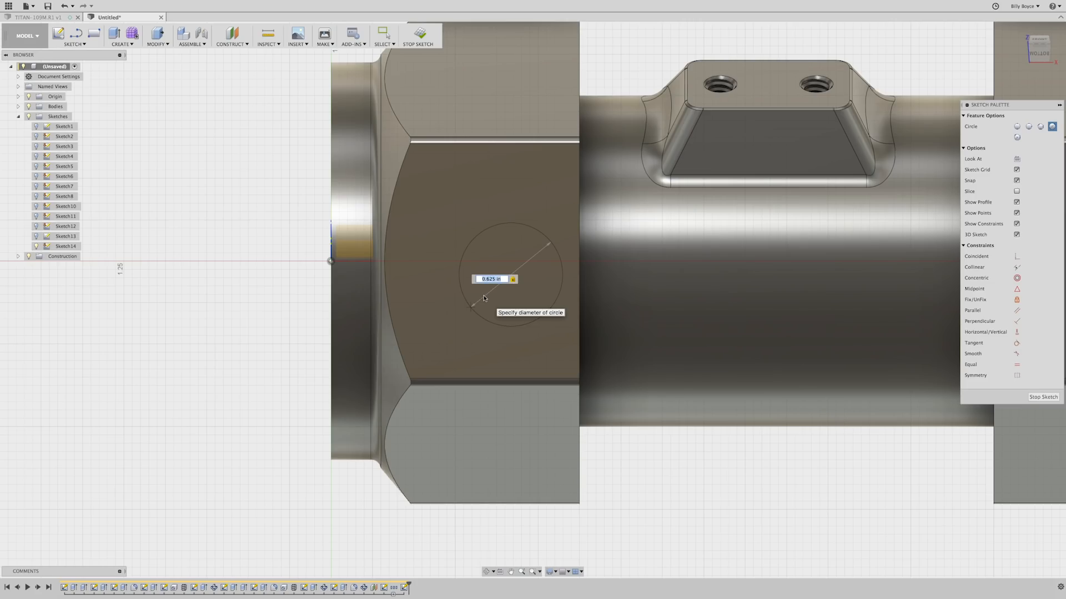
key("Return")
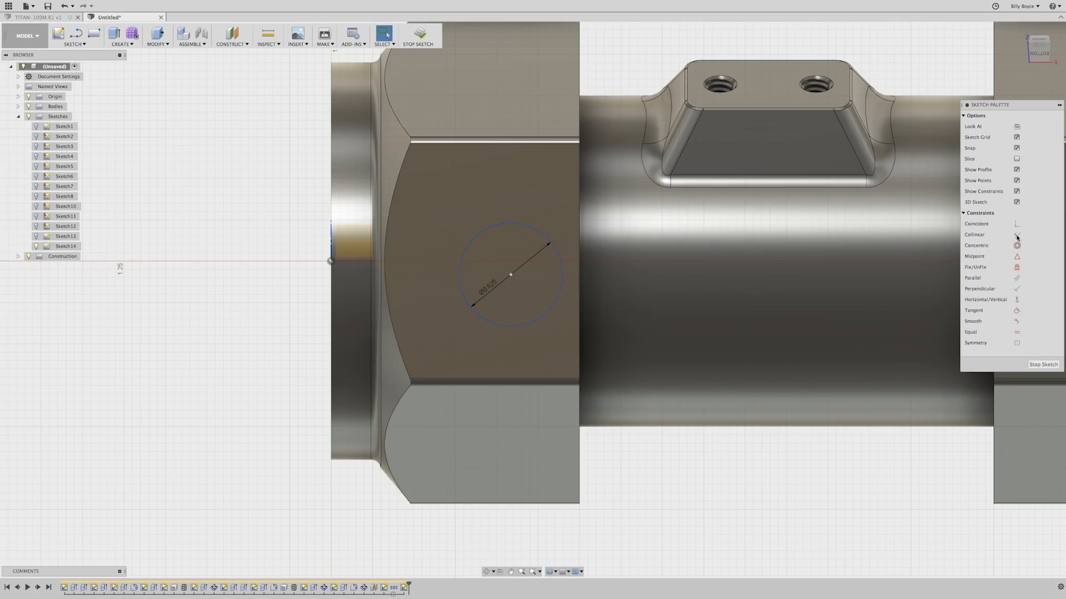
Step: Constrain the circle's center horizontally to the sketch origin
left_click(1016, 300)
left_click(511, 275)
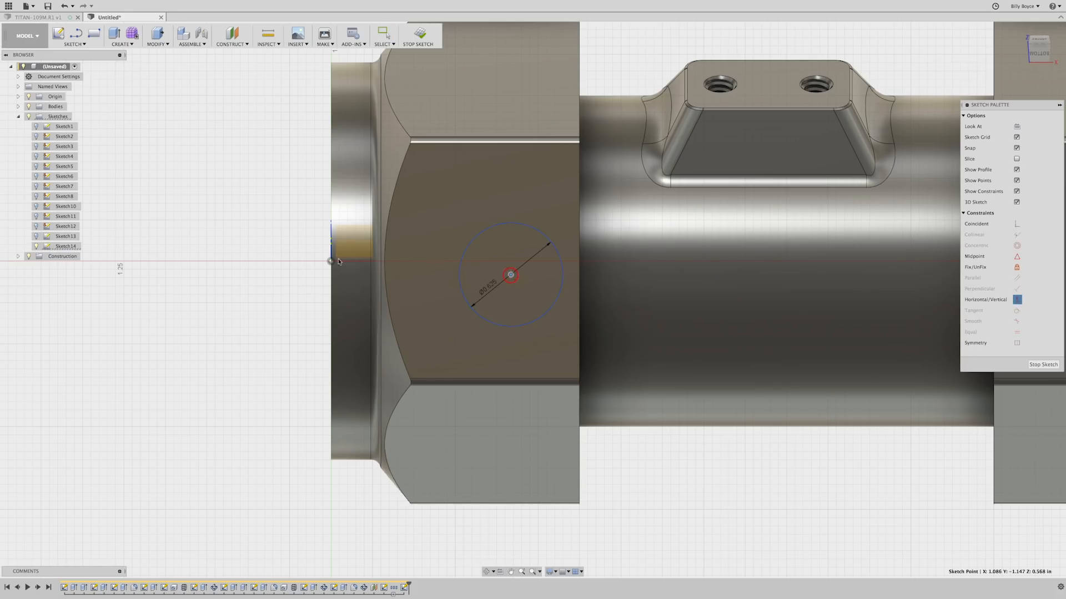
left_click(331, 261)
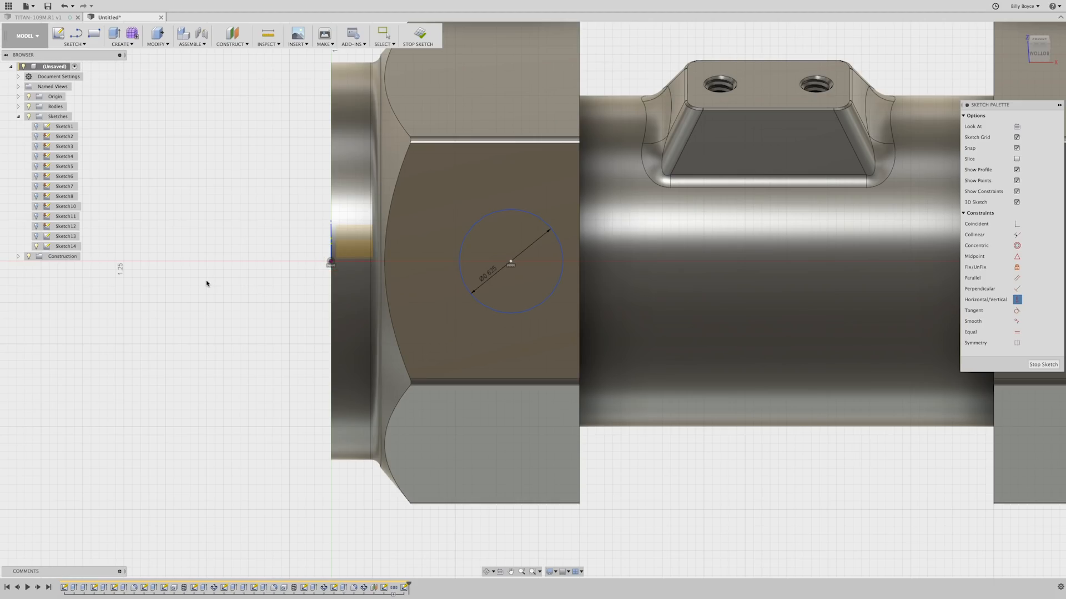
Step: Dimension the circle's center 0.994 in horizontally from the origin
key("d")
left_click(511, 262)
left_click(331, 261)
left_click(402, 552)
type(".99")
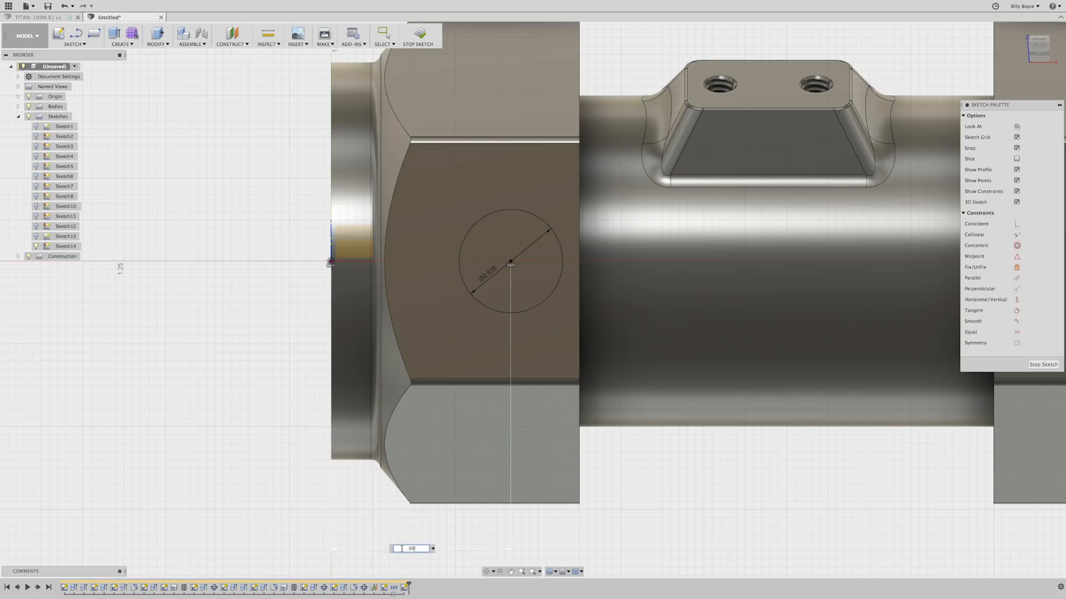
type("4")
key("Return")
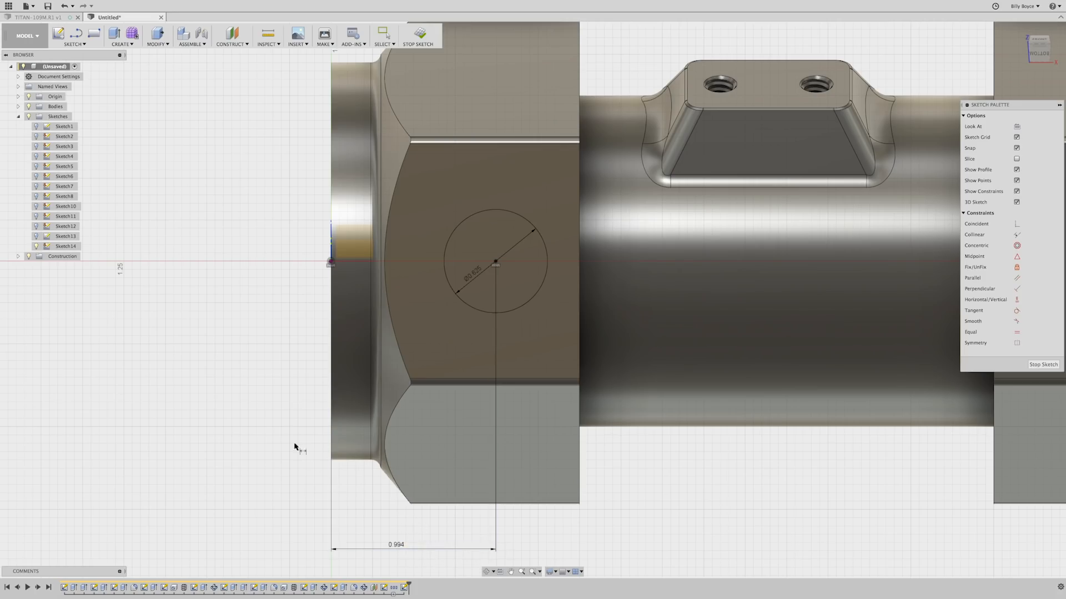
Step: Draw a concentric circle 0.3 in in diameter inside the 0.625 in circle
key("c")
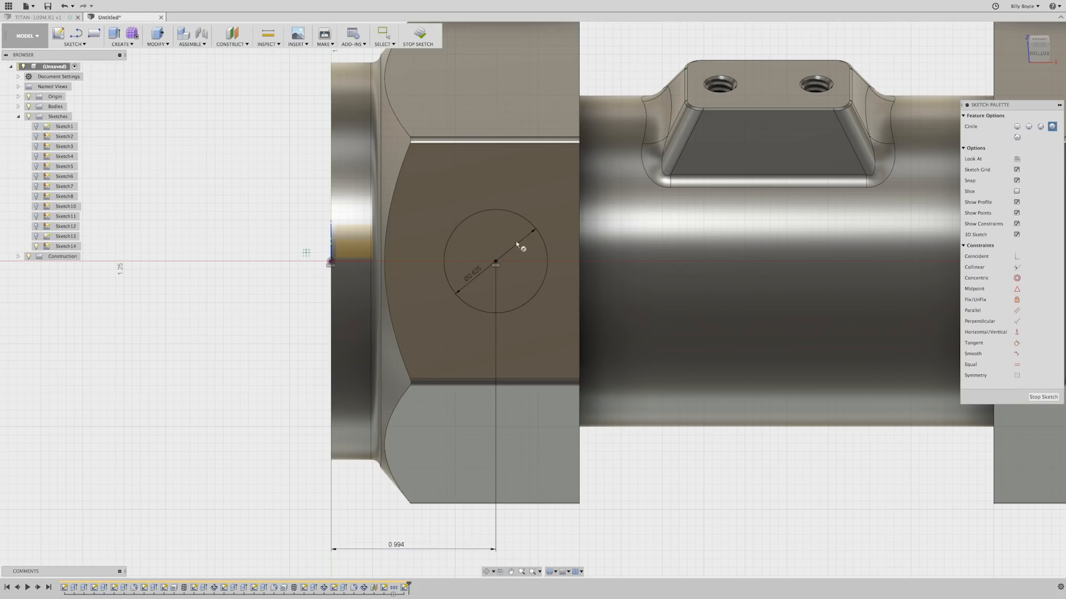
left_click(495, 261)
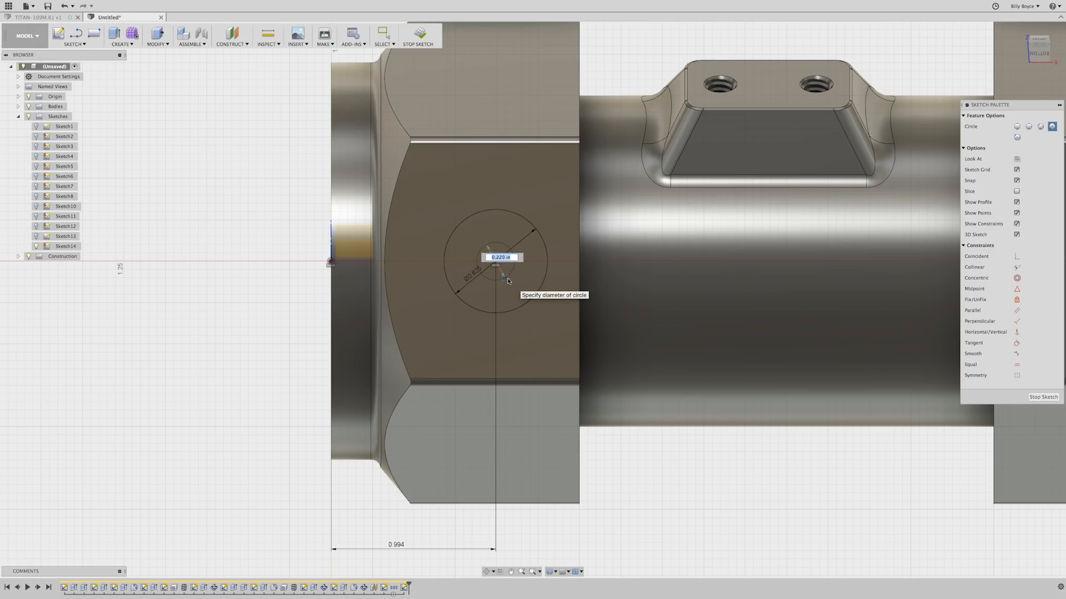
type(".3")
key("Tab")
key("Return")
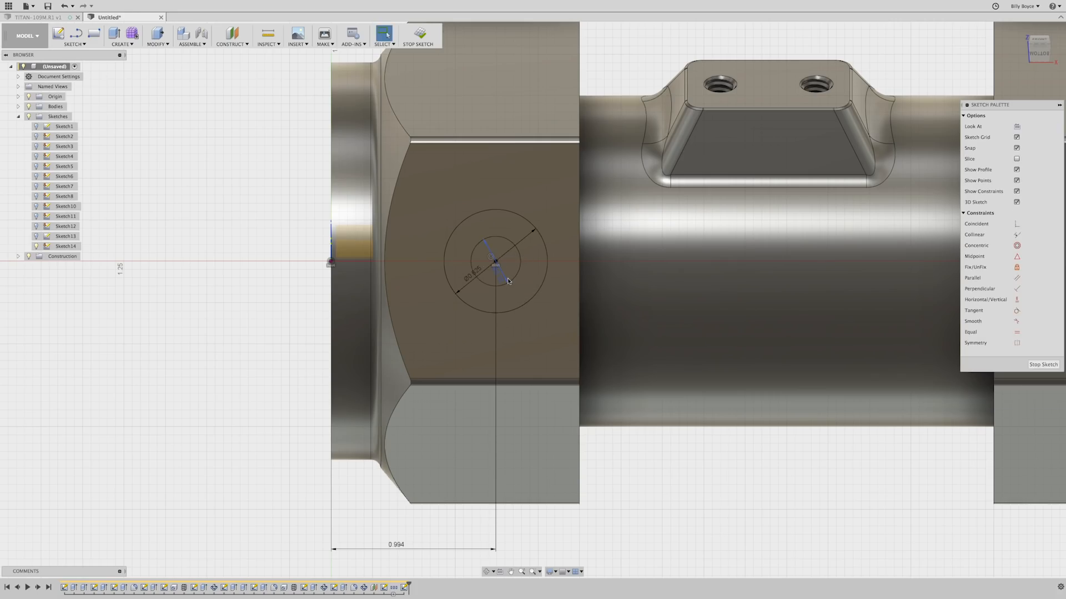
Step: Draw two lines from opposite sides of the 0.3 in circle to the hex flange's inner edge, outlining a slot
scroll(530, 250, "up", 3)
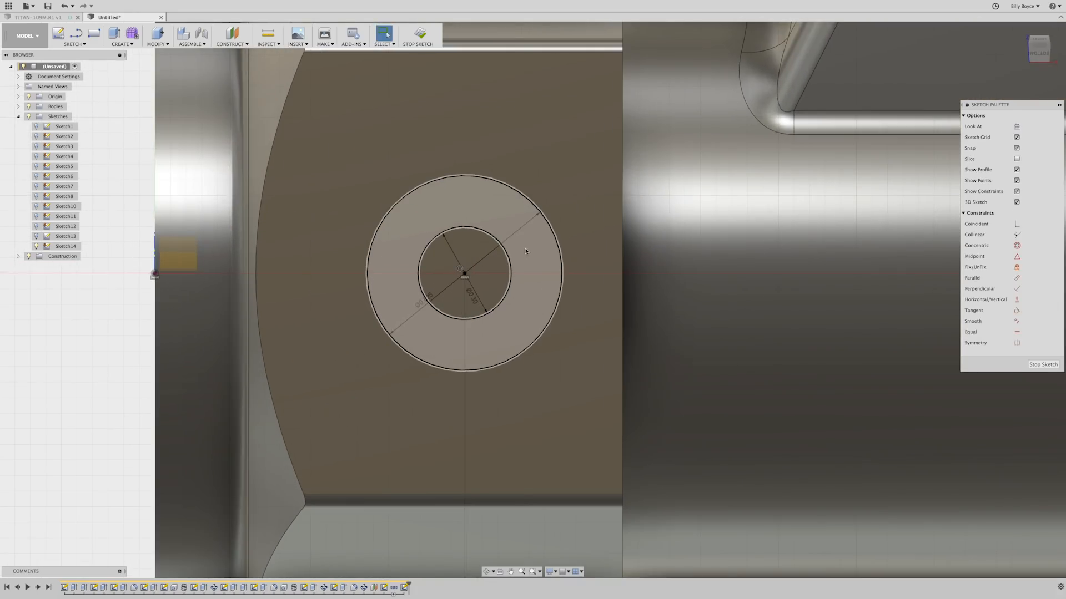
key("l")
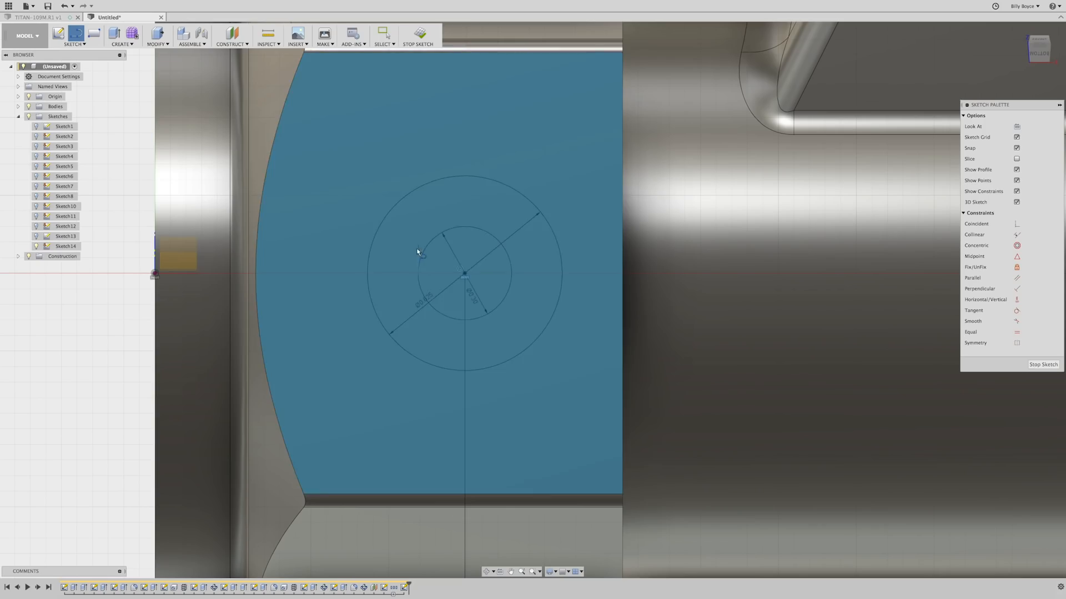
left_click(423, 250)
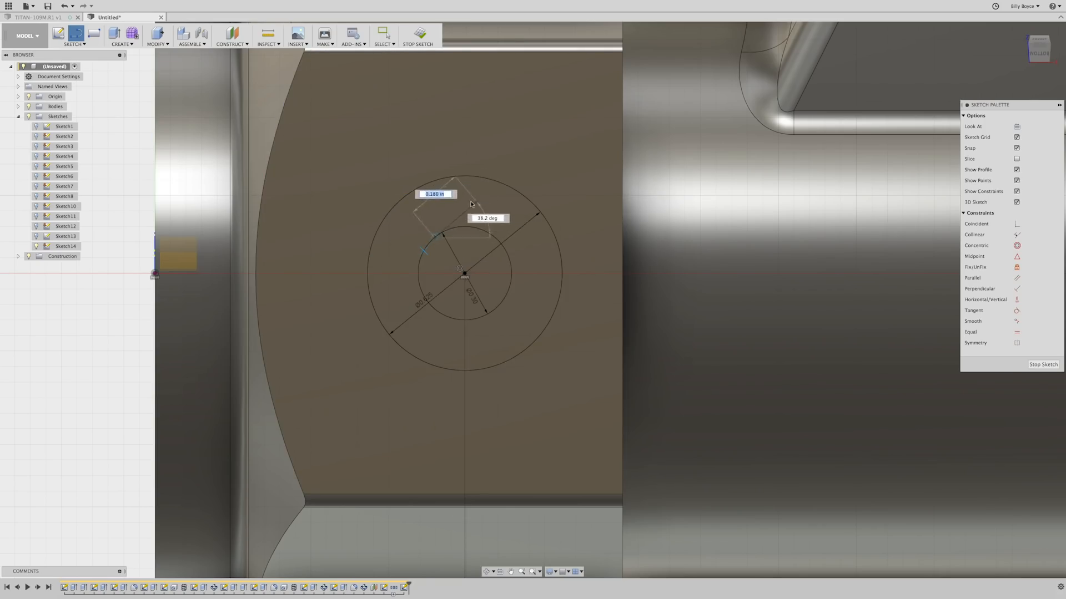
double_click(622, 207)
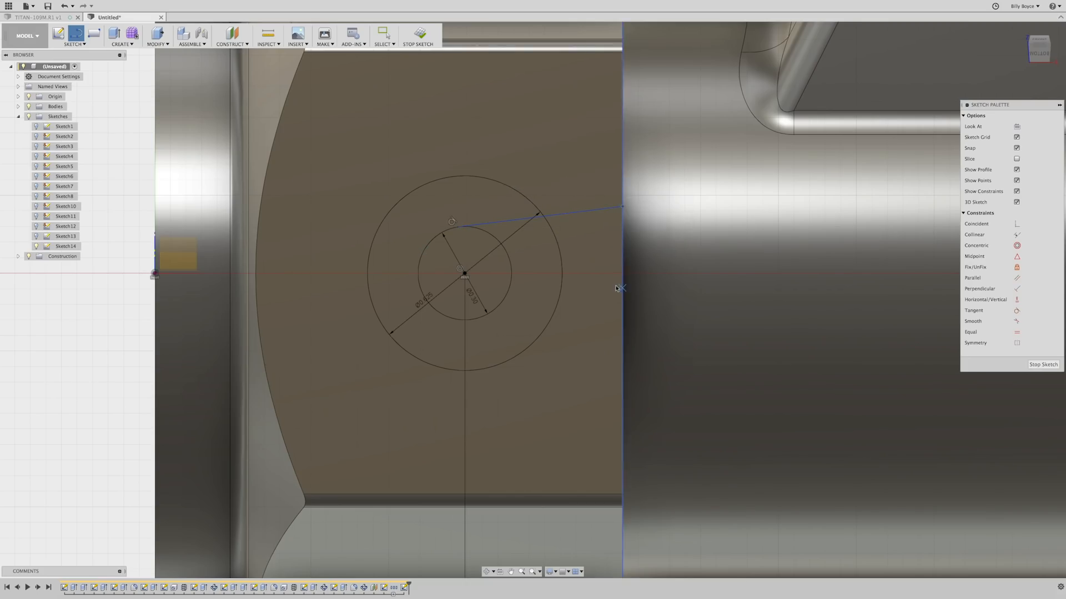
key("d")
left_click(438, 312)
left_click(622, 321)
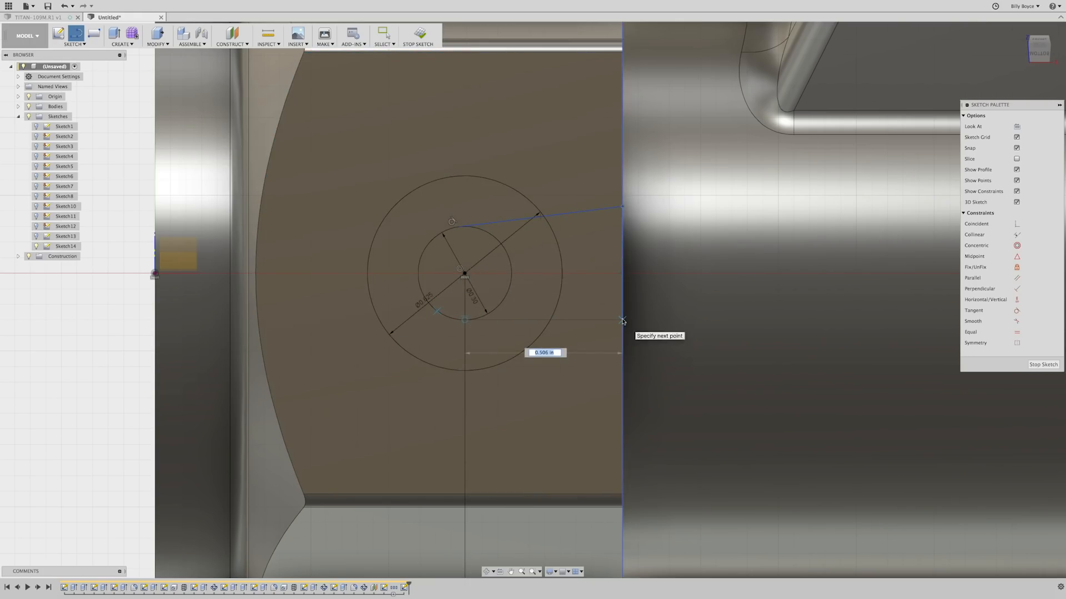
key("Escape")
key("Escape")
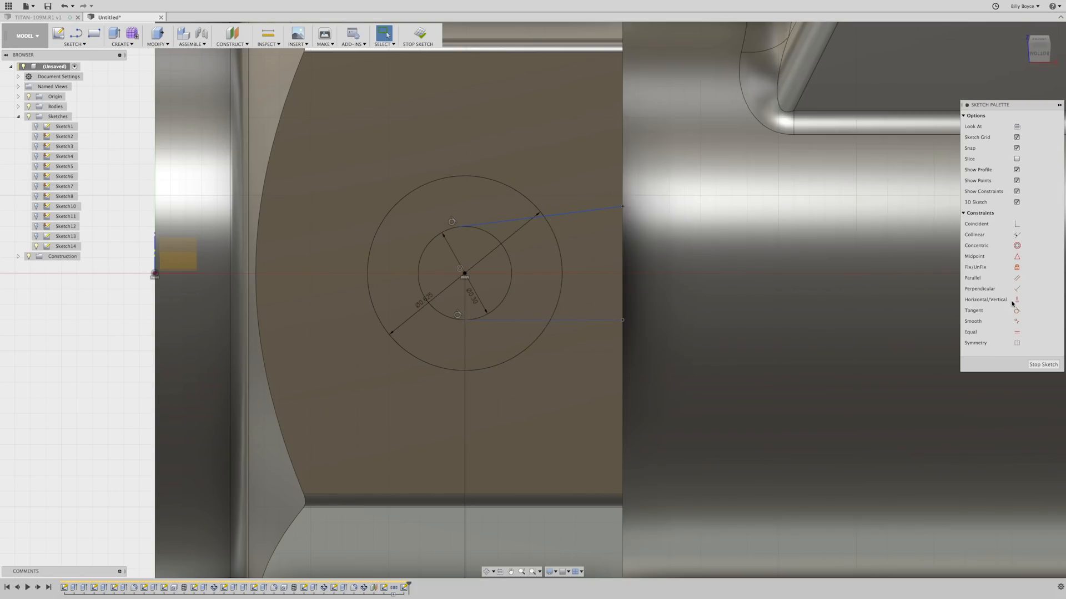
Step: Constrain both slot lines to be horizontal
left_click(1015, 300)
left_click(569, 214)
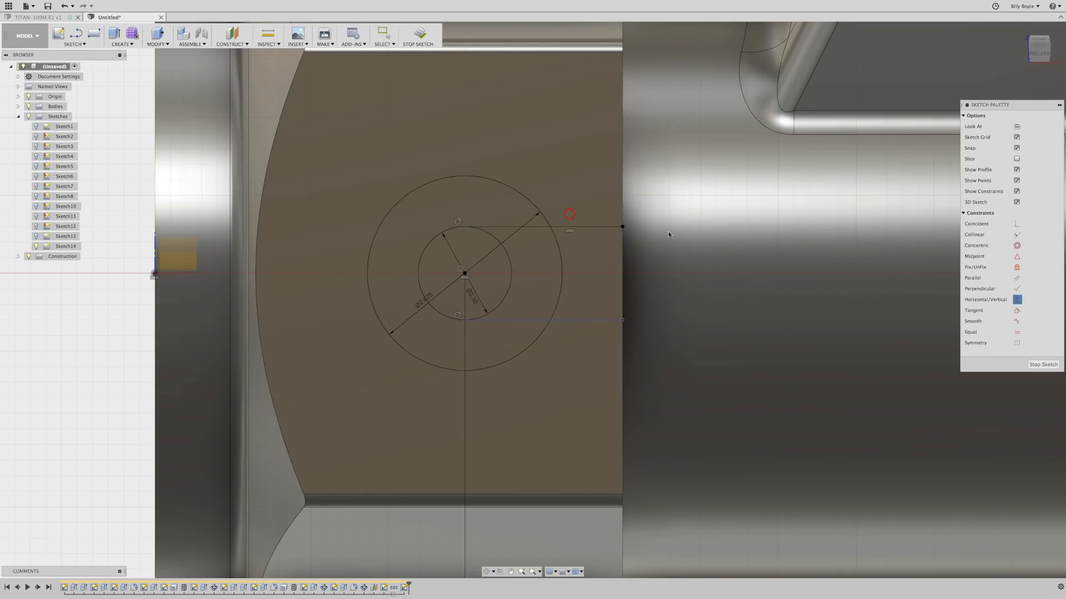
left_click(584, 321)
Step: Draw a third concentric circle, 0.675 in in diameter, around the existing two
key("c")
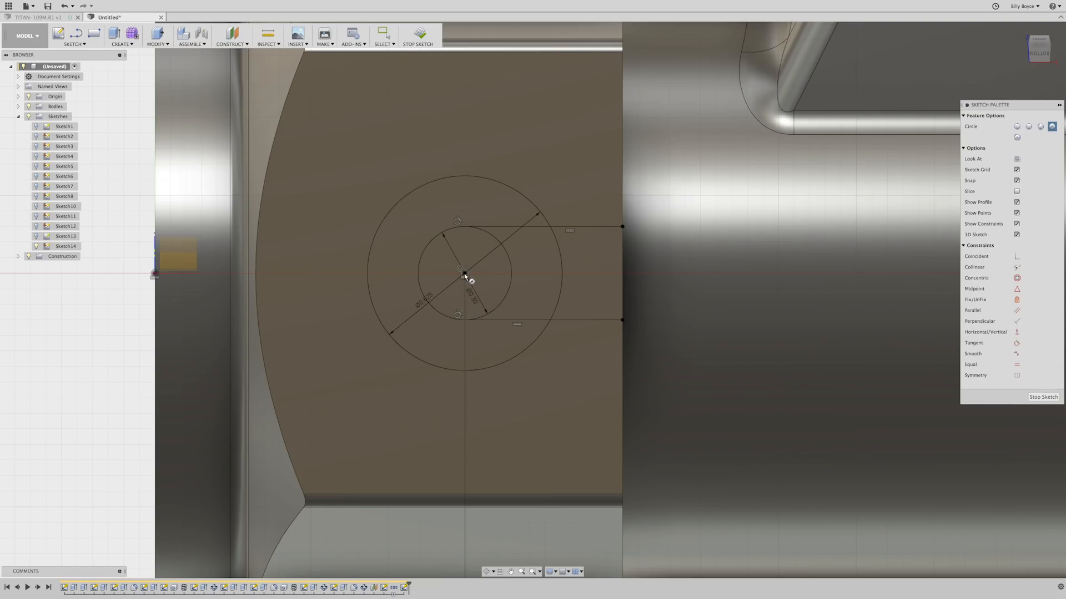
left_click(465, 275)
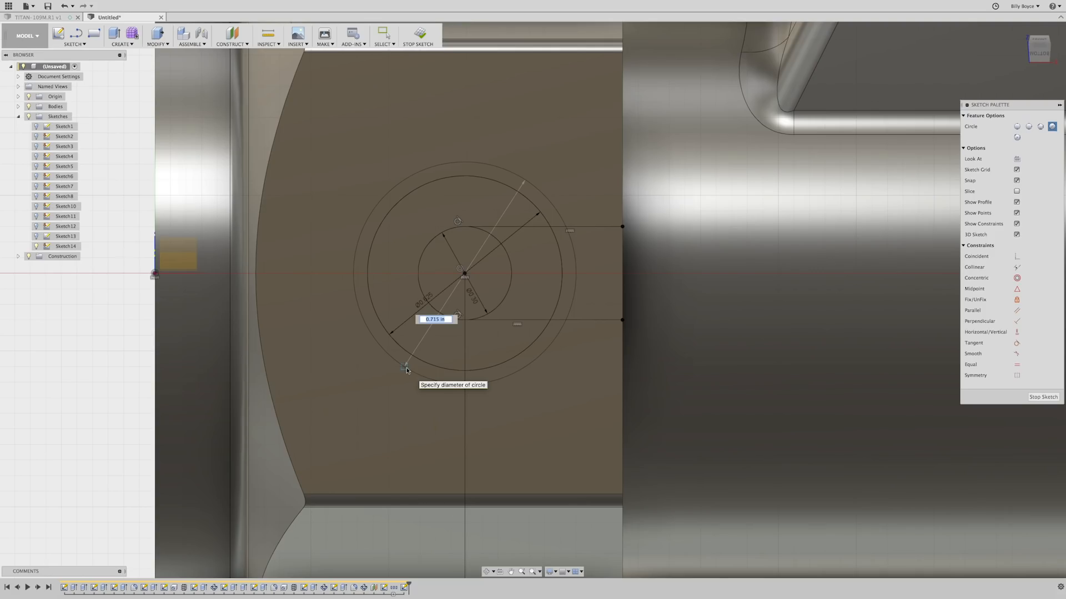
type(".6")
key("Tab")
key("Return")
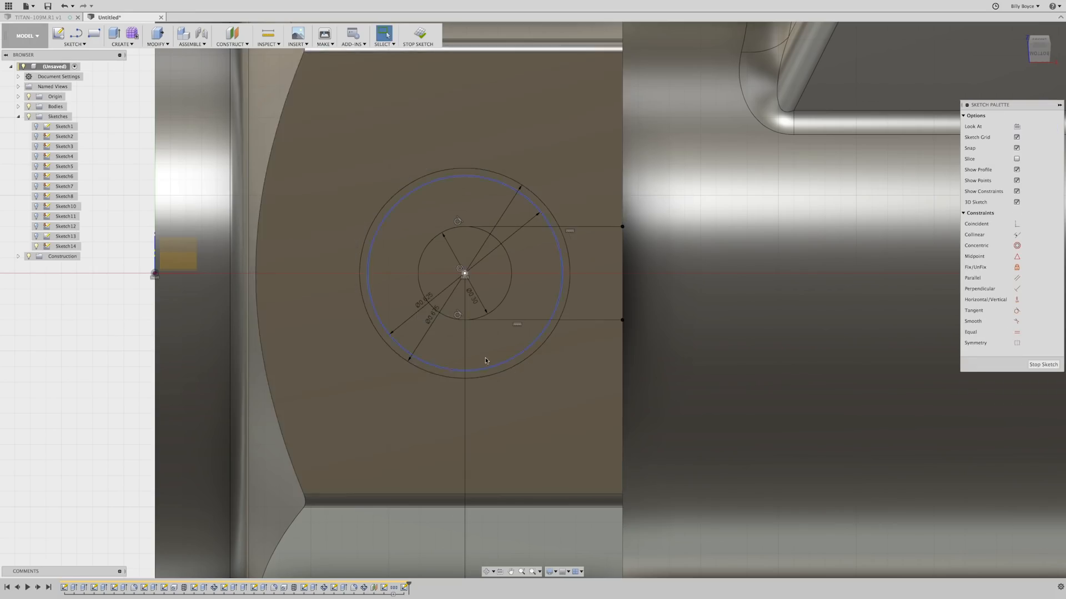
Step: Cut the 0.3 in circle from the hex flat through to the fitting's inner bore face, using a To Object extent
scroll(477, 333, "down", 2)
left_click(486, 298)
right_click(487, 297)
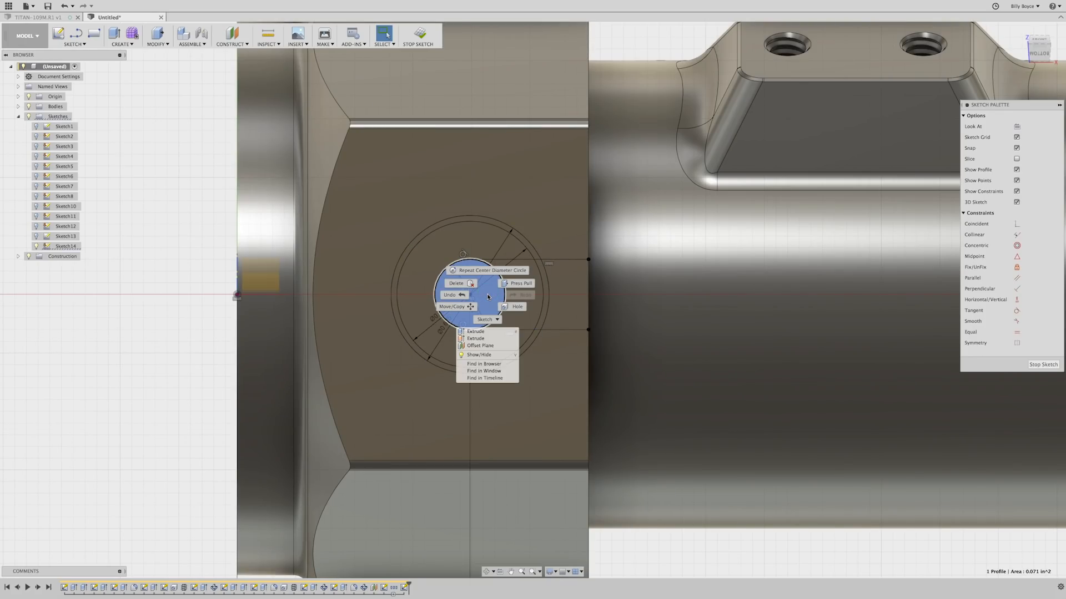
left_click(511, 284)
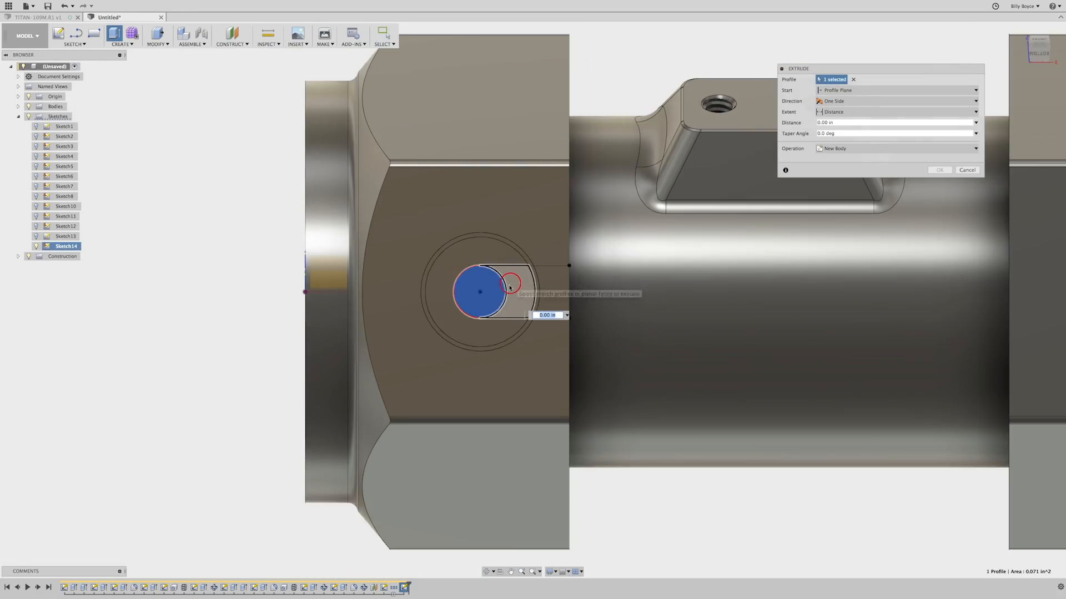
middle_click_drag(426, 309, 507, 393, "shift")
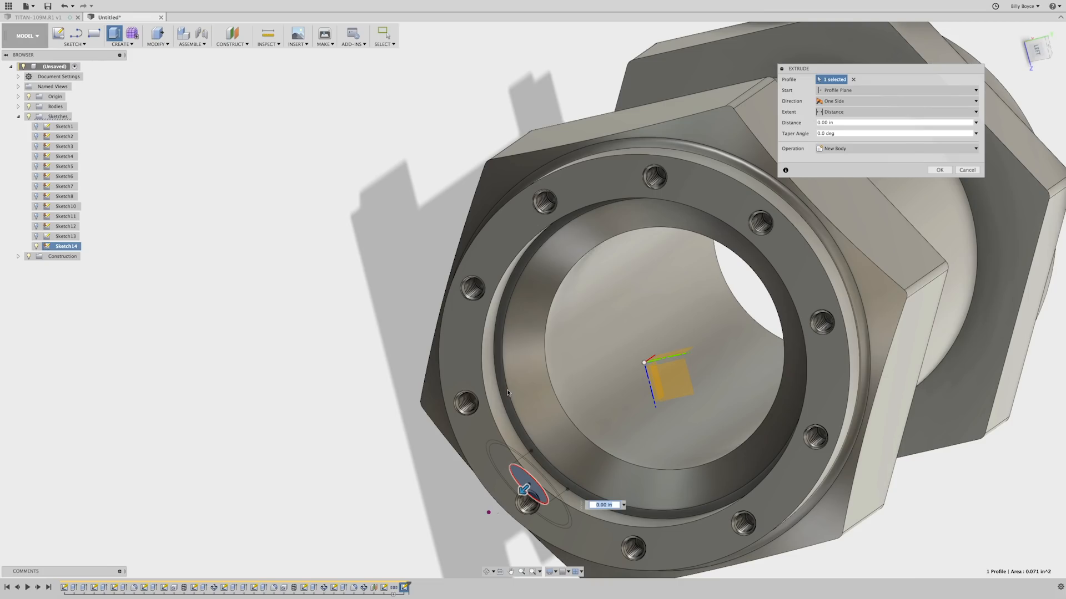
left_click(833, 112)
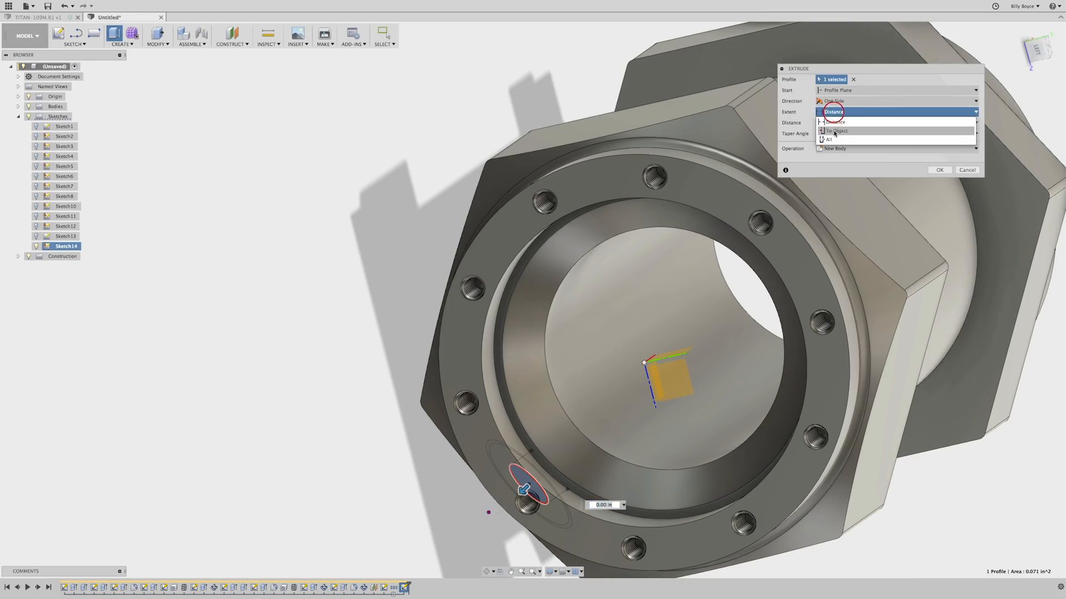
left_click(833, 131)
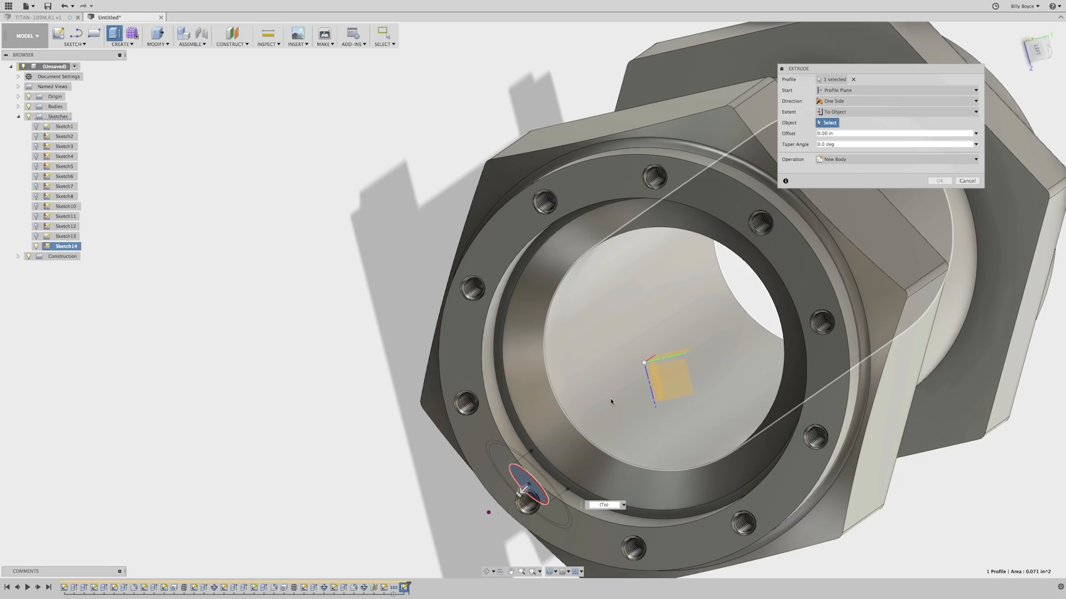
left_click(610, 400)
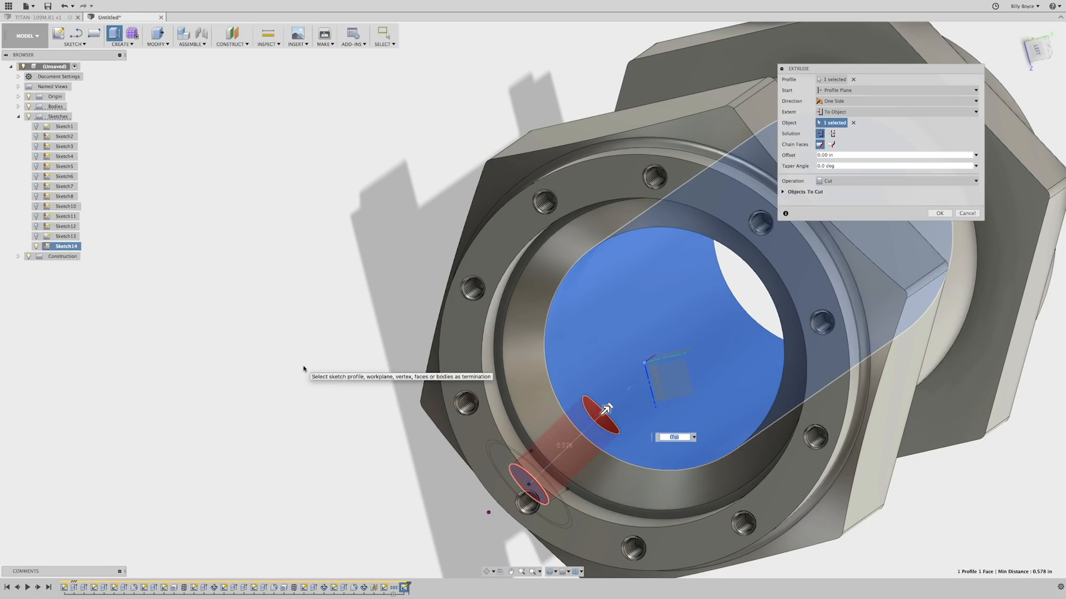
left_click(940, 213)
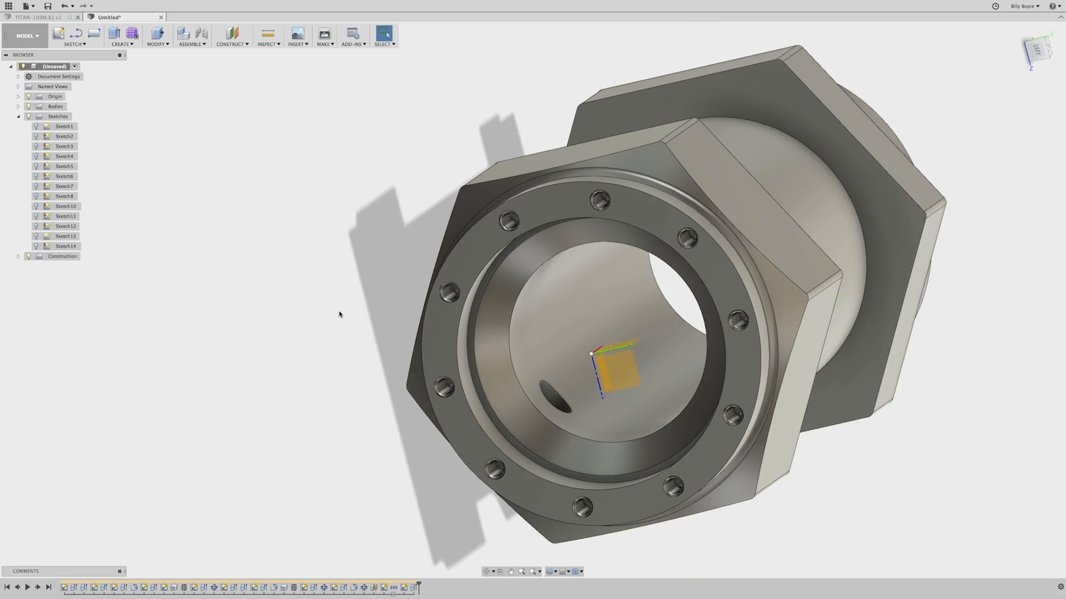
Step: Show the port sketch and cut the full ring between the 0.3 in and 0.625 in circles 0.3 in deep into the hex flange
middle_click_drag(340, 314, 126, 232, "shift")
left_click(36, 248)
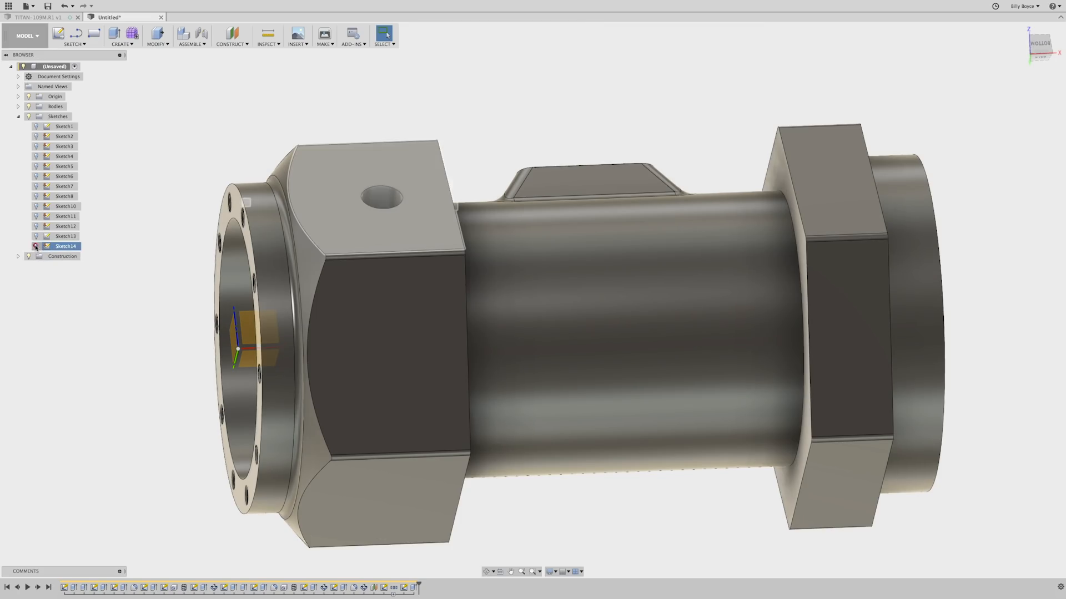
left_click(36, 248)
middle_click_drag(333, 315, 379, 258, "shift")
middle_click_drag(327, 285, 326, 285, "shift")
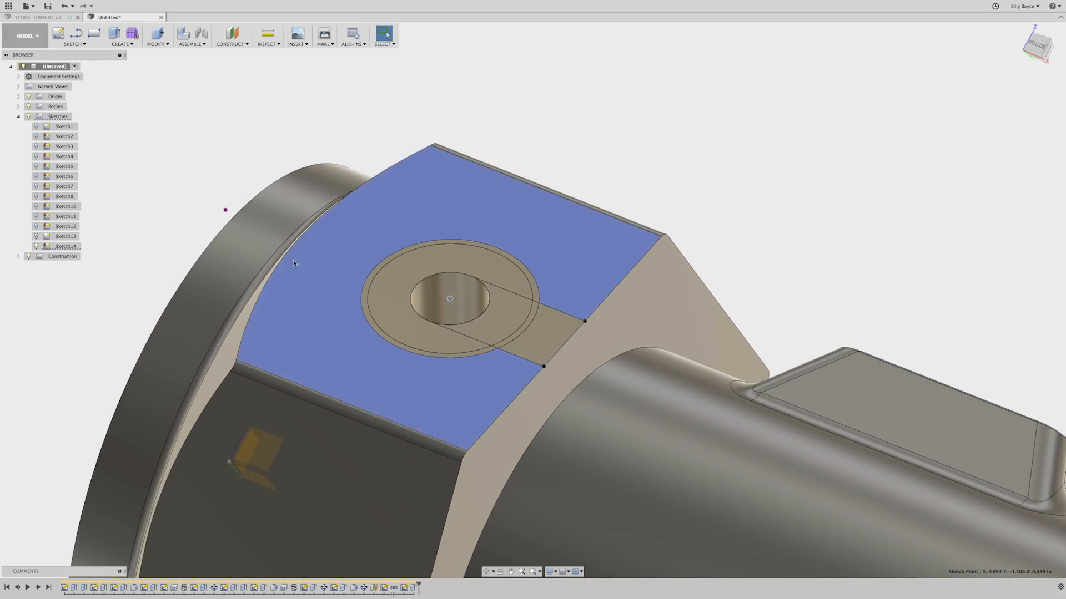
right_click(241, 130)
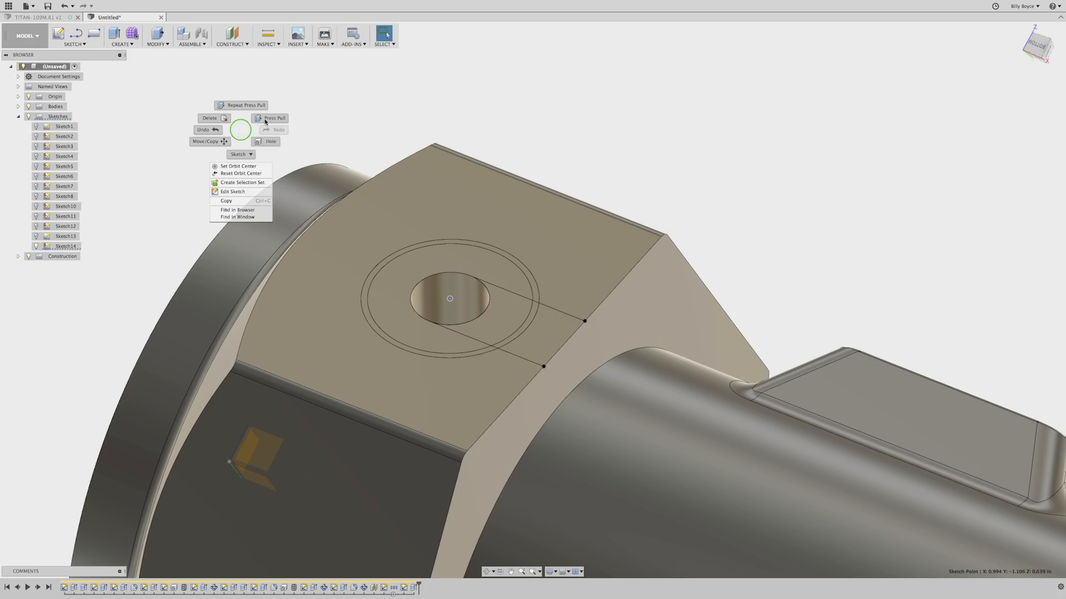
left_click(266, 120)
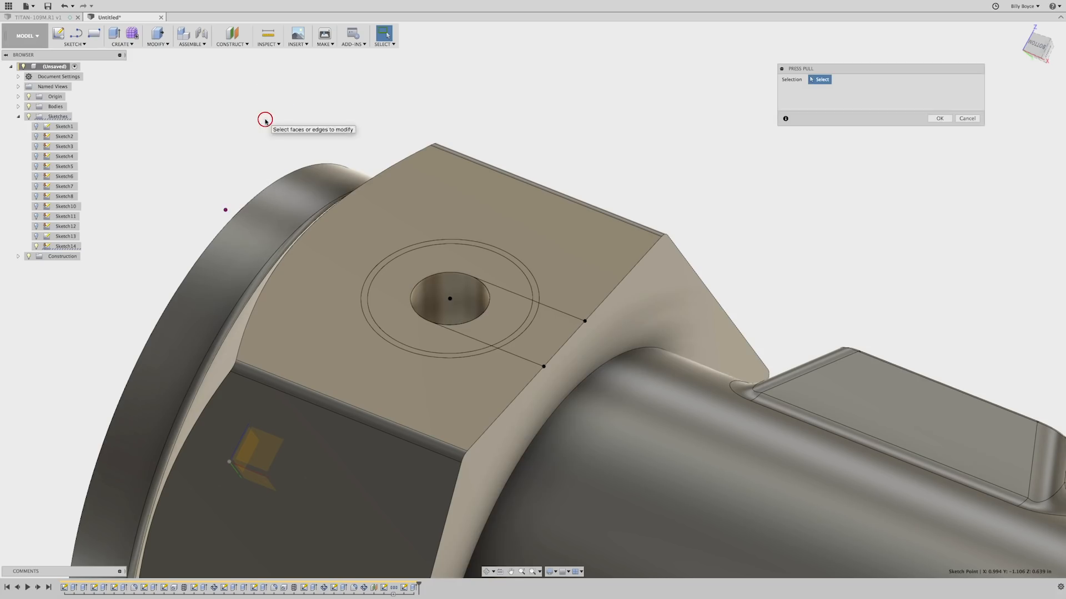
left_click(404, 256)
left_click(500, 316)
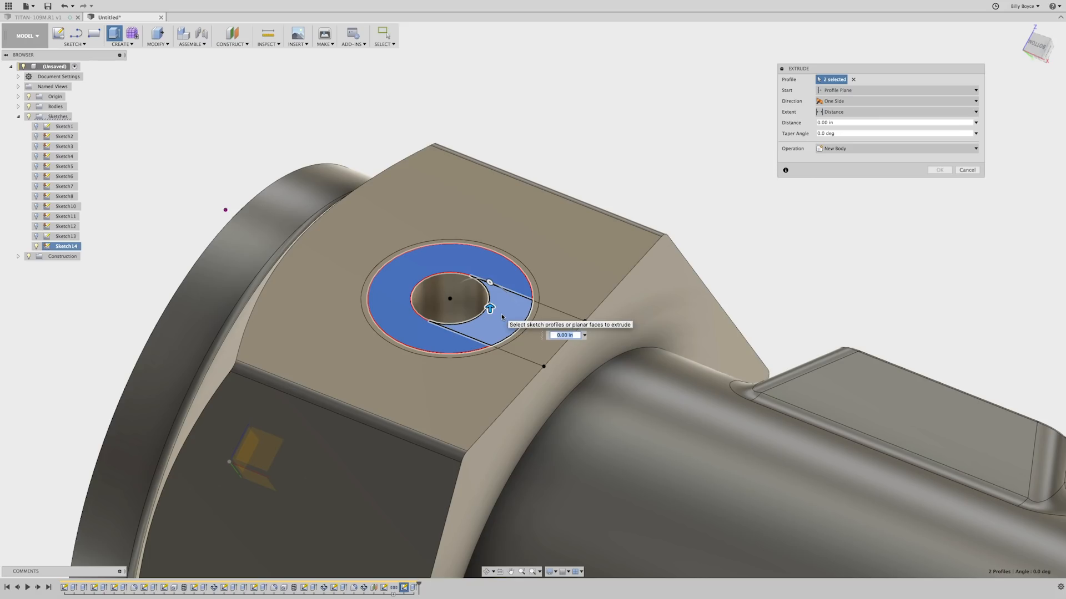
type("-.3")
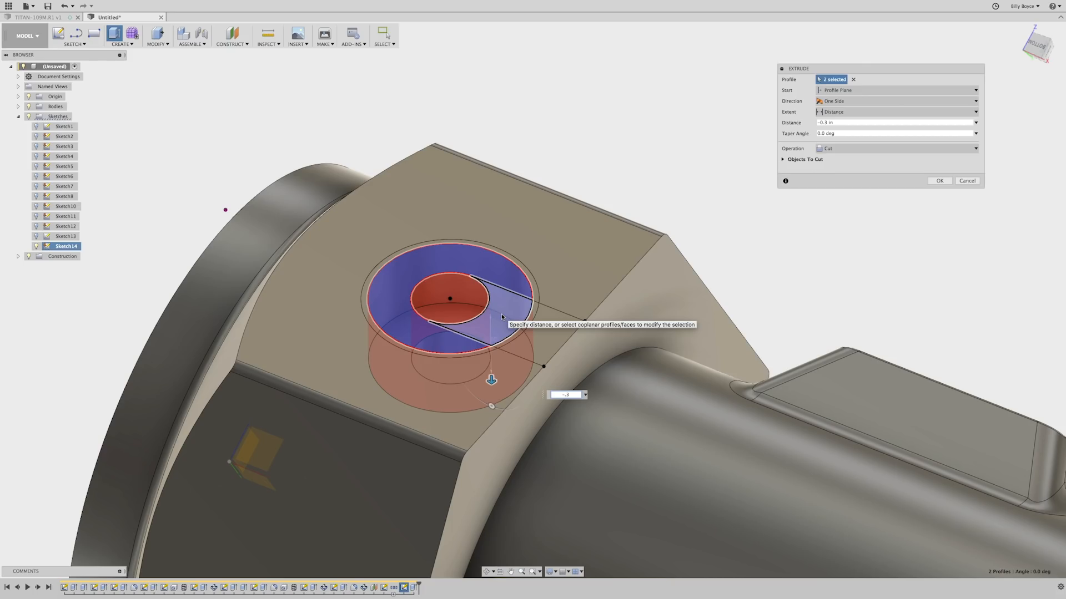
key("Return")
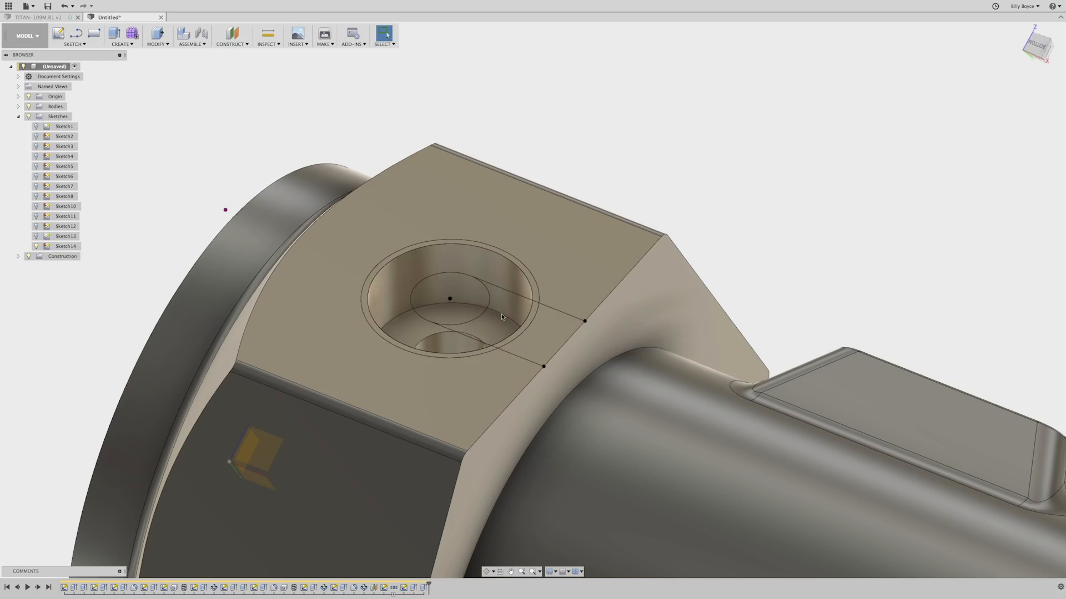
Step: Cut the slot between the counterbore and the hex flange's inner edge 0.15 in deep, including the thin arc strip
right_click(703, 157)
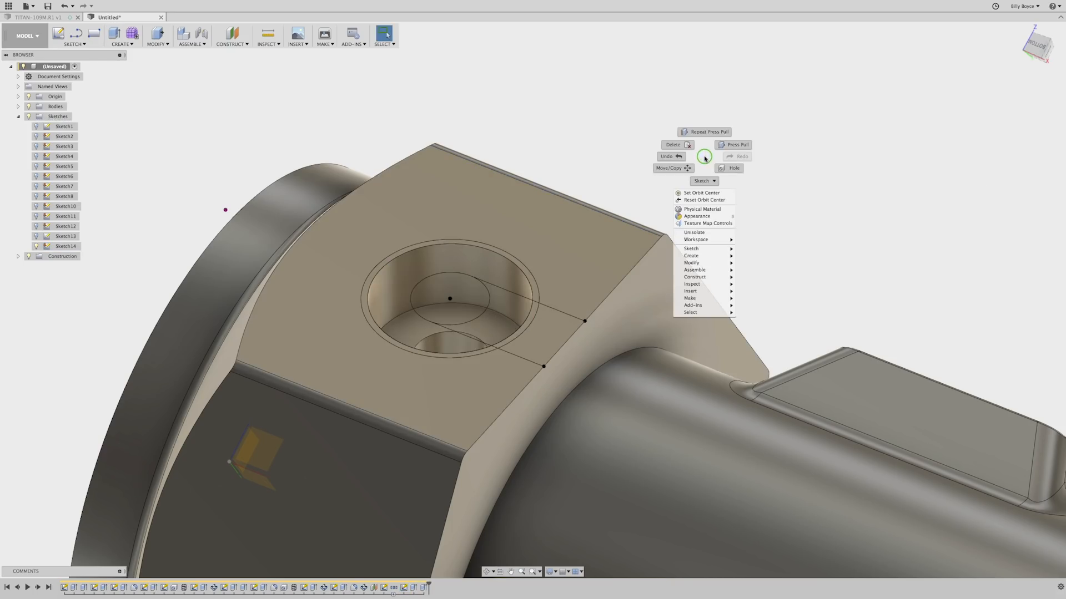
left_click(724, 145)
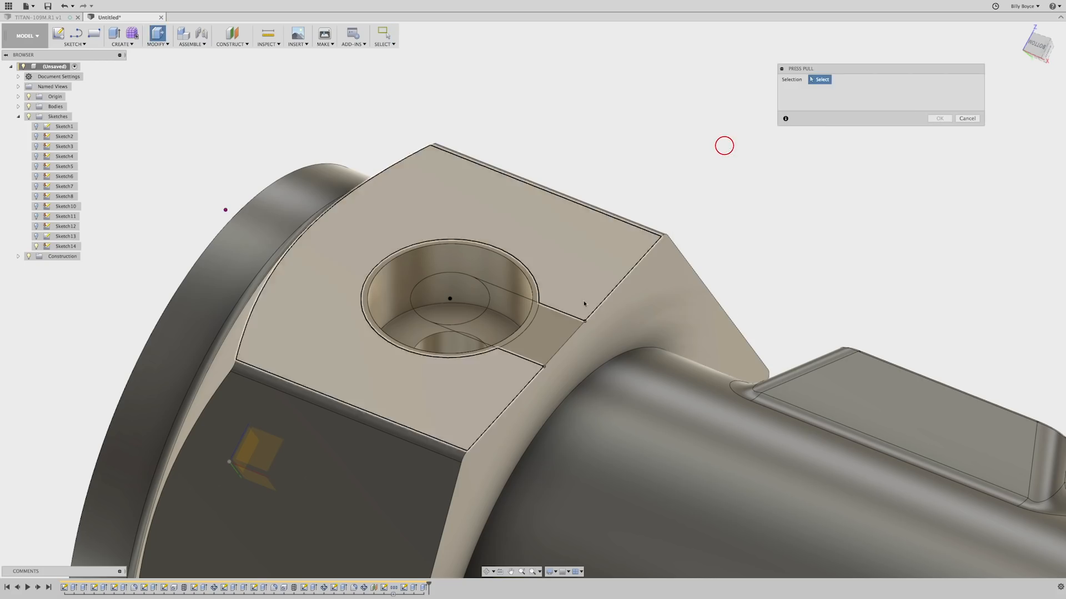
left_click(542, 328)
scroll(542, 333, "up", 3)
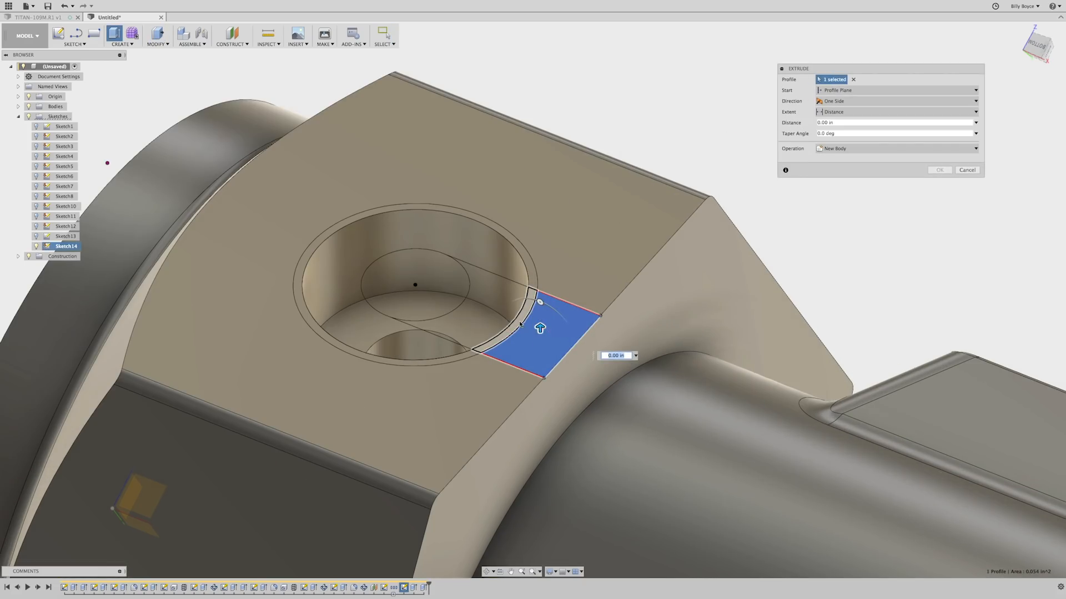
left_click(520, 324)
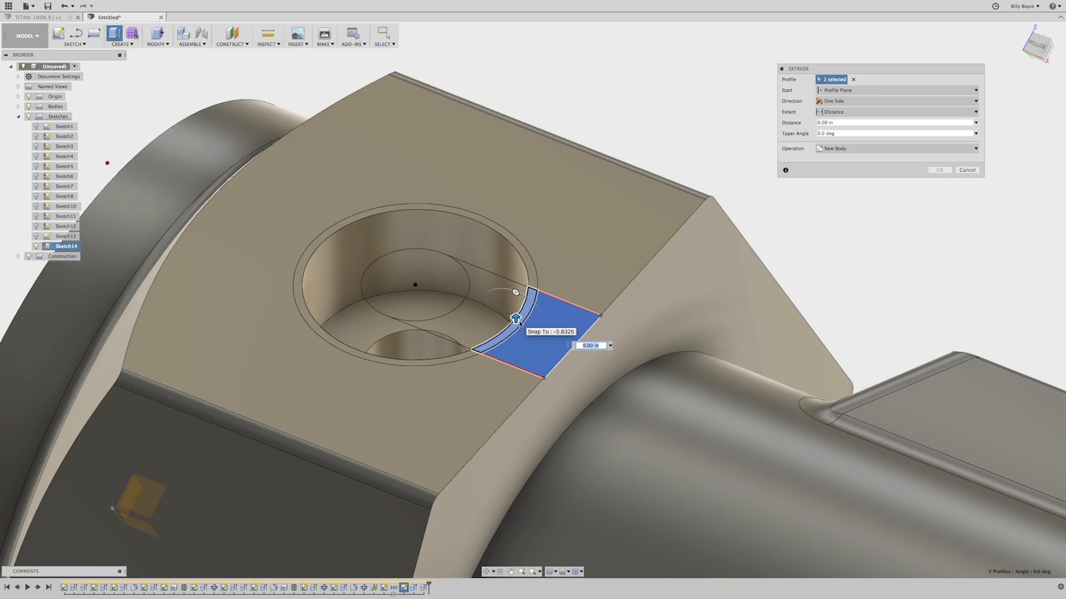
type("-.1")
scroll(520, 325, "up", 2)
type("5")
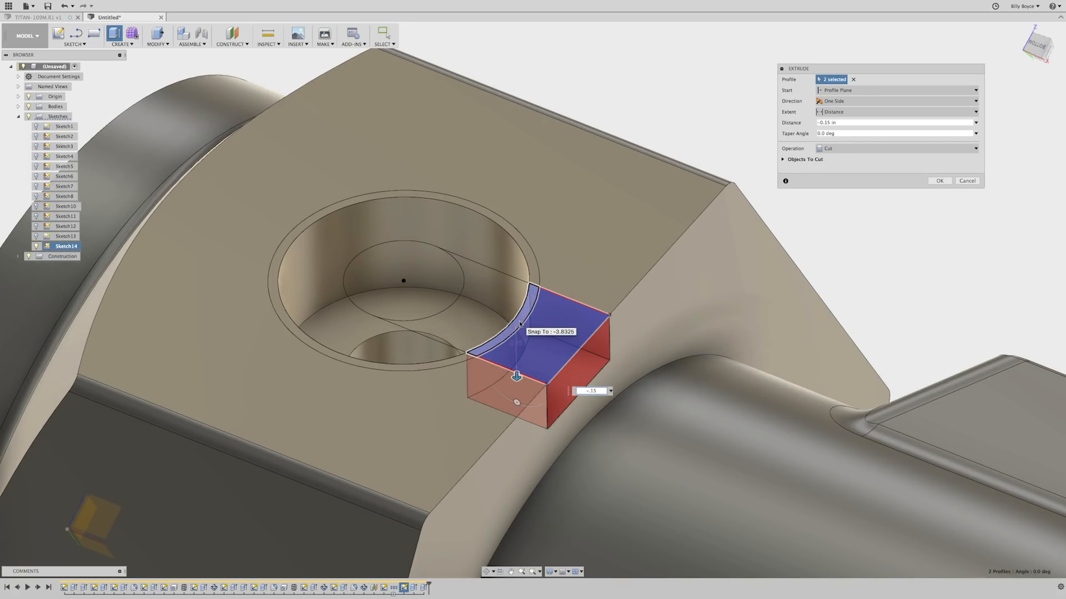
key("Return")
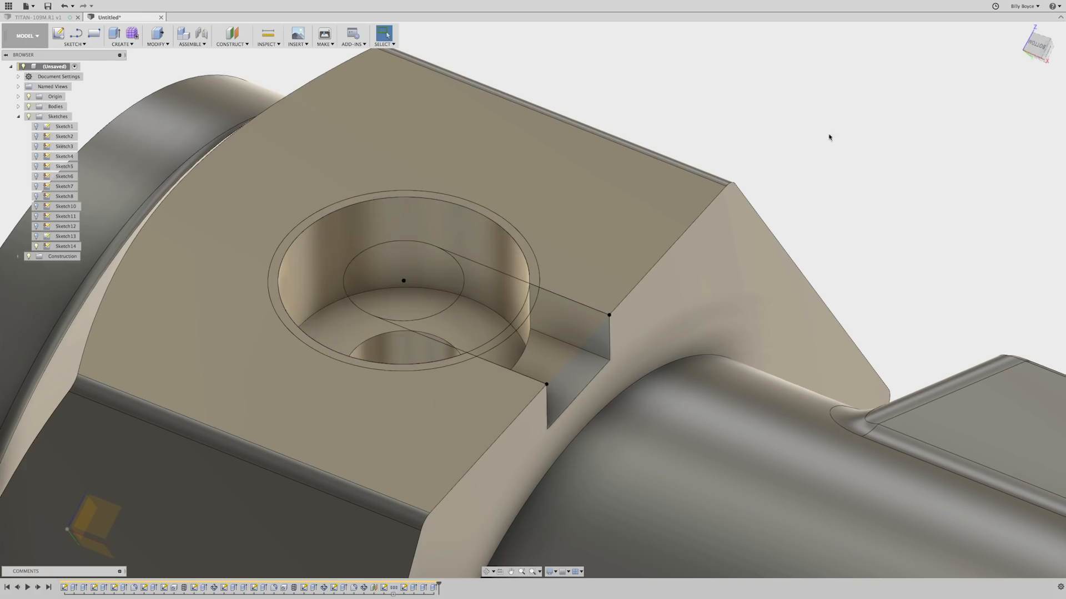
Step: Cut an internal groove from the ring profiles between the 0.3 in and 0.675 in circles, starting at a -0.25 in offset plane with a 0.065 in distance
right_click(781, 115)
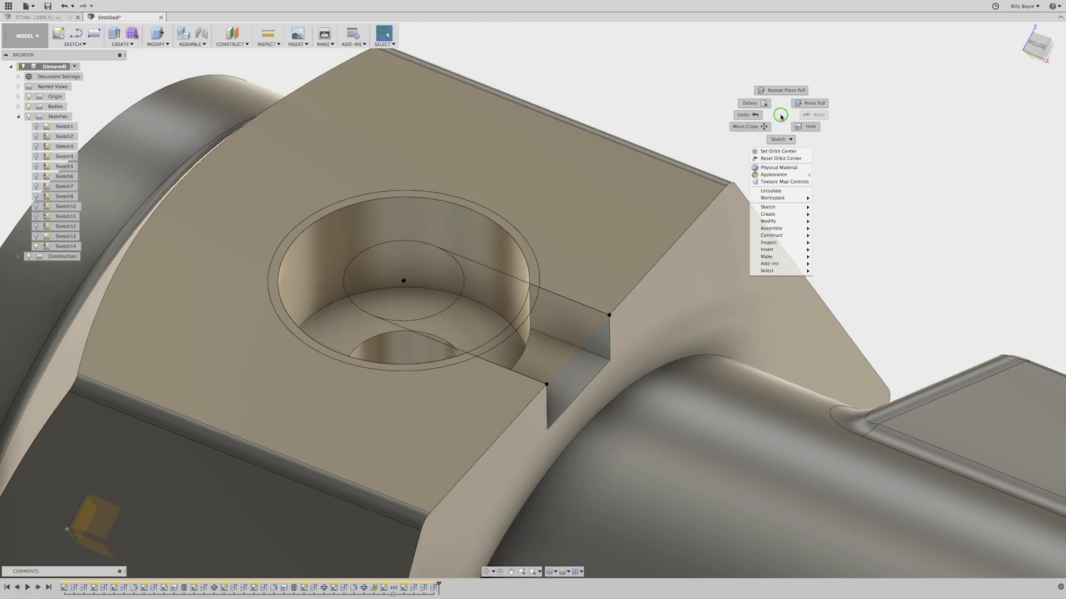
left_click(808, 105)
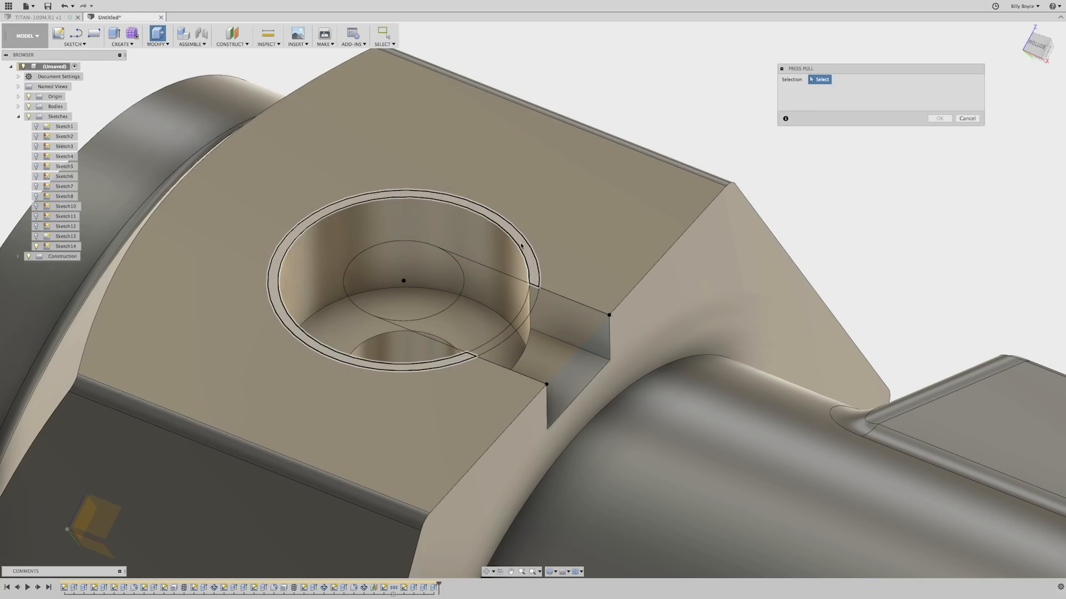
left_click(521, 244)
left_click(528, 305)
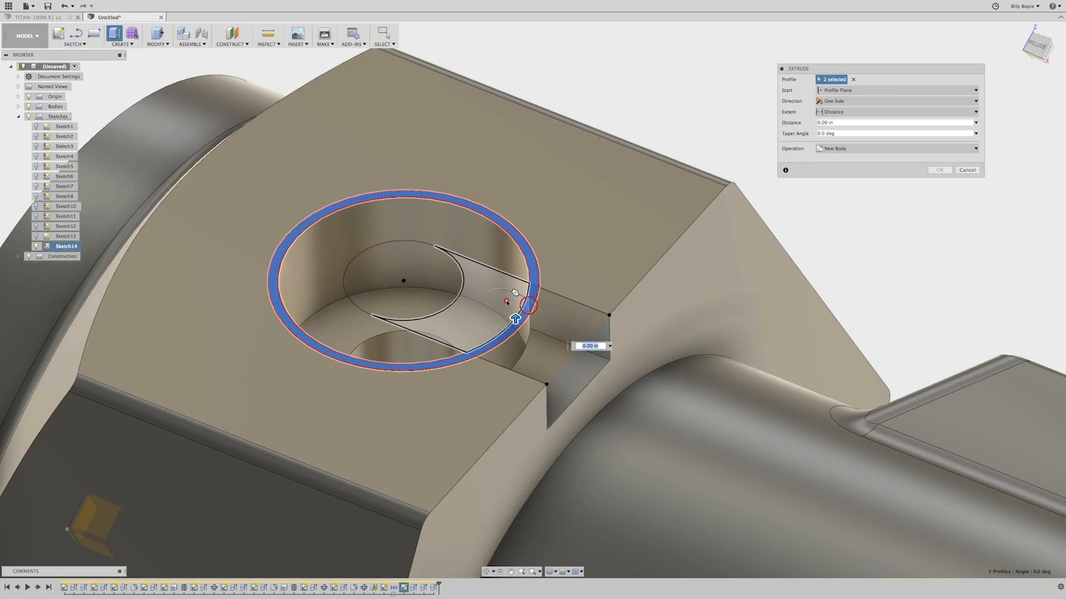
left_click(507, 301)
left_click(483, 241)
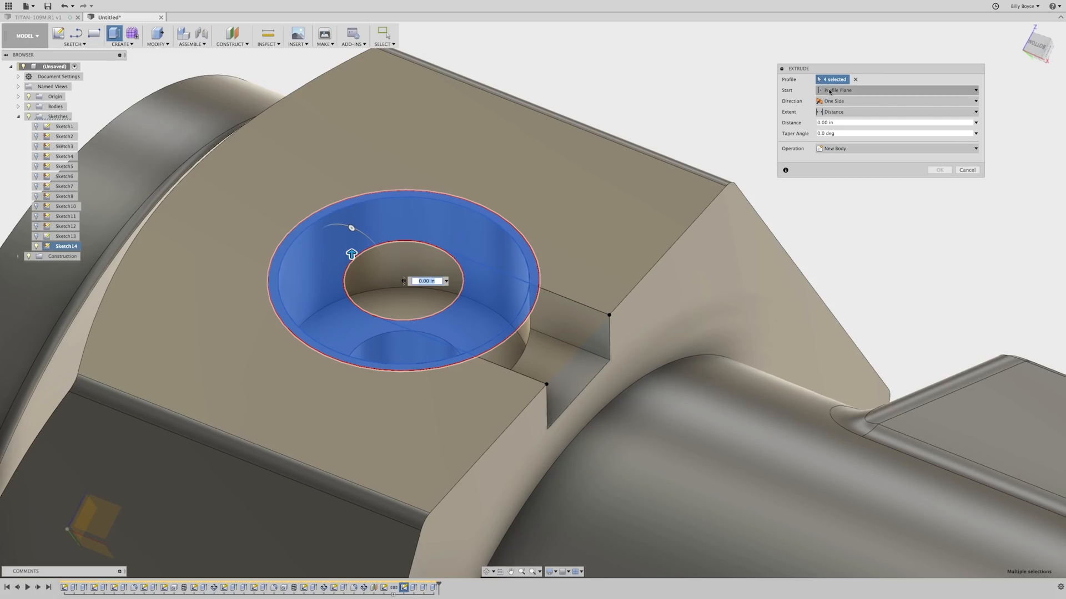
left_click(833, 90)
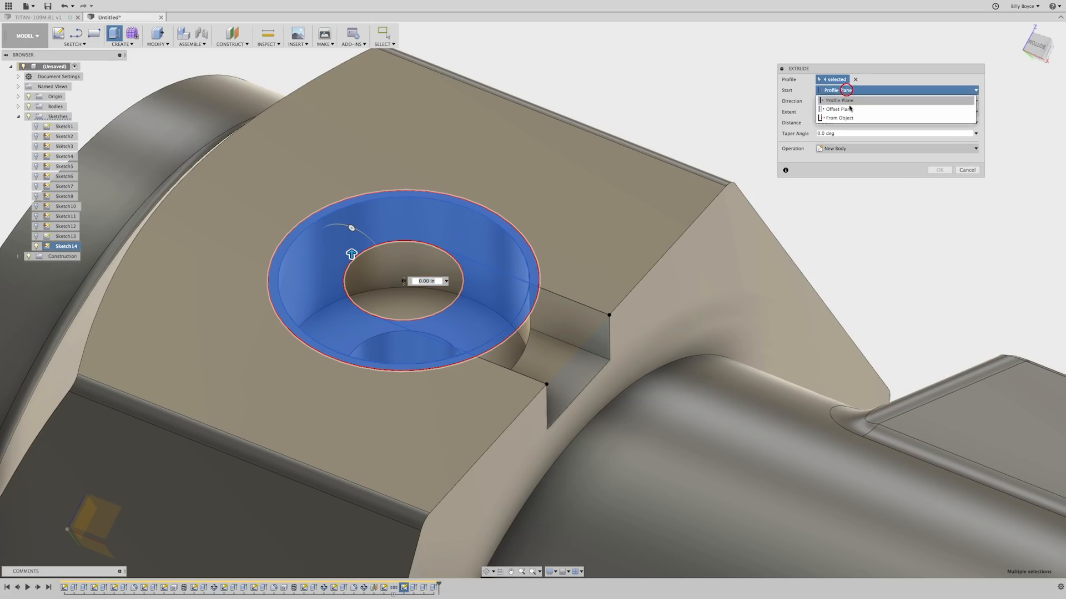
left_click(850, 111)
left_click(848, 101)
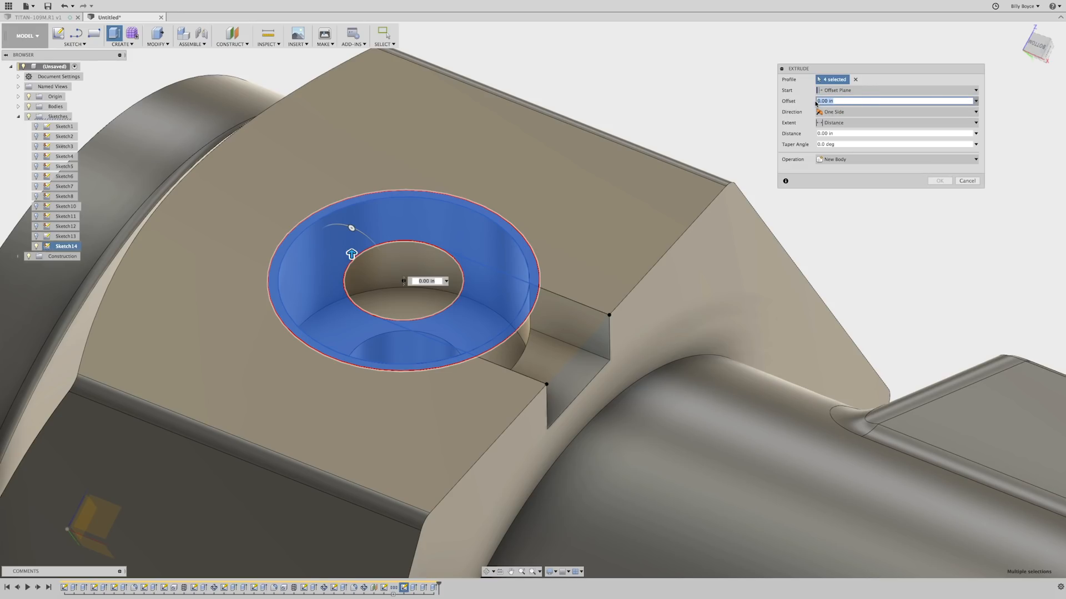
type("-.25")
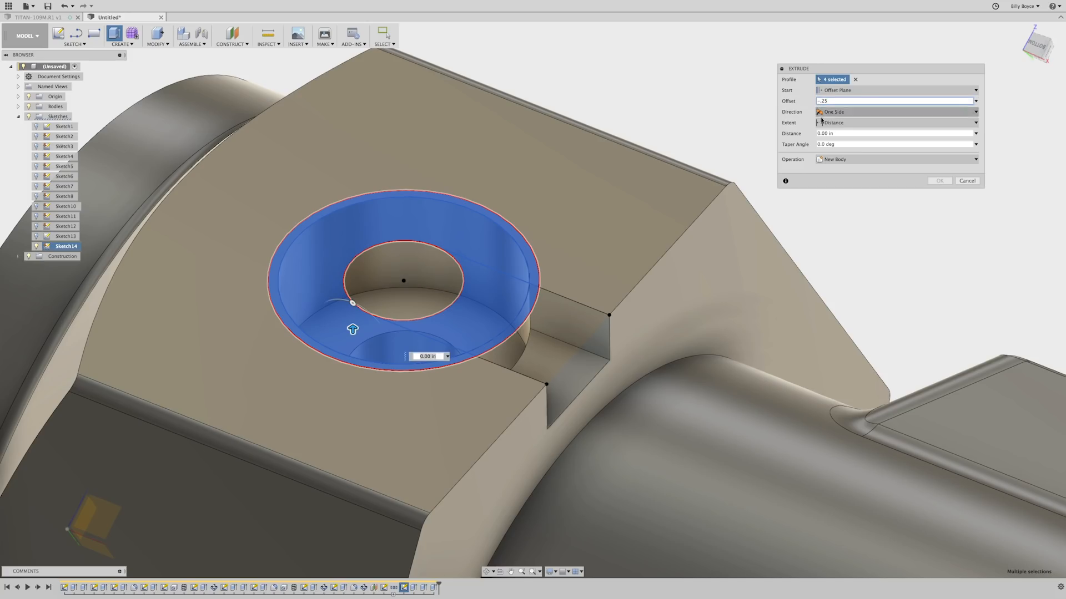
left_click(838, 133)
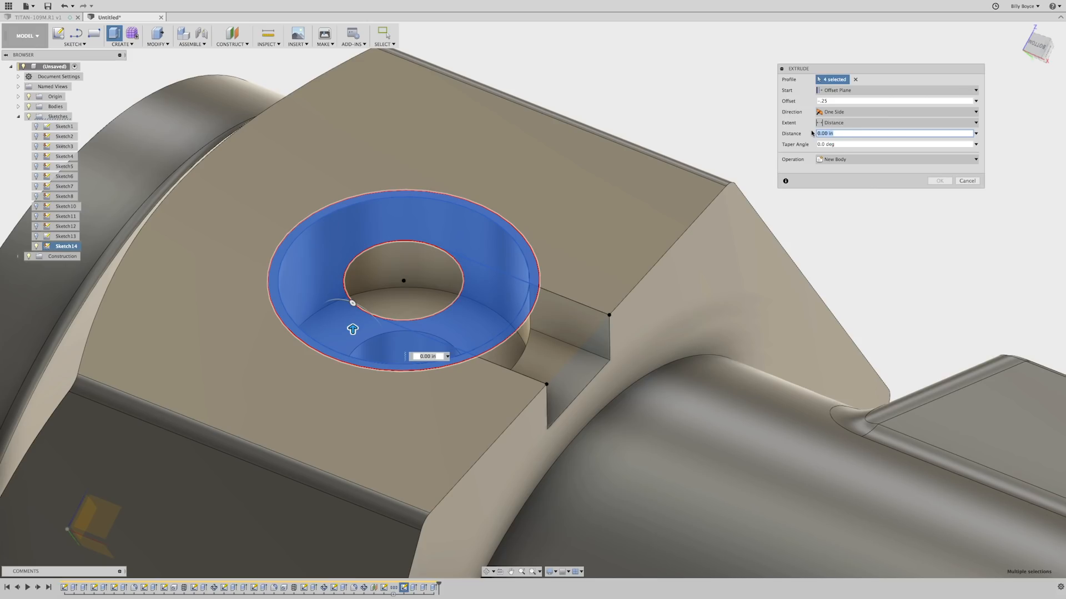
type(".065")
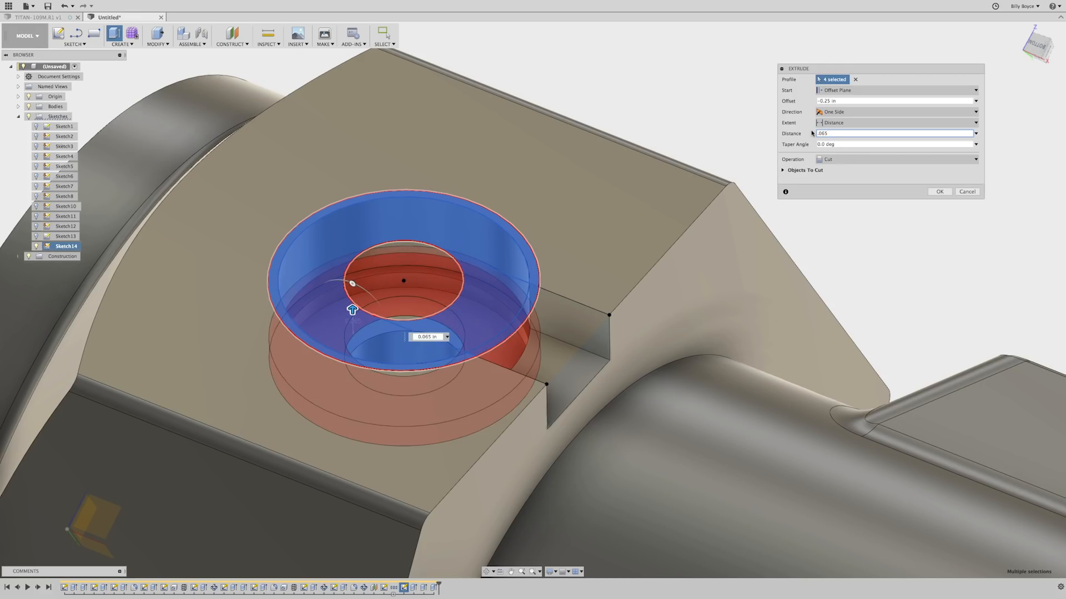
key("Return")
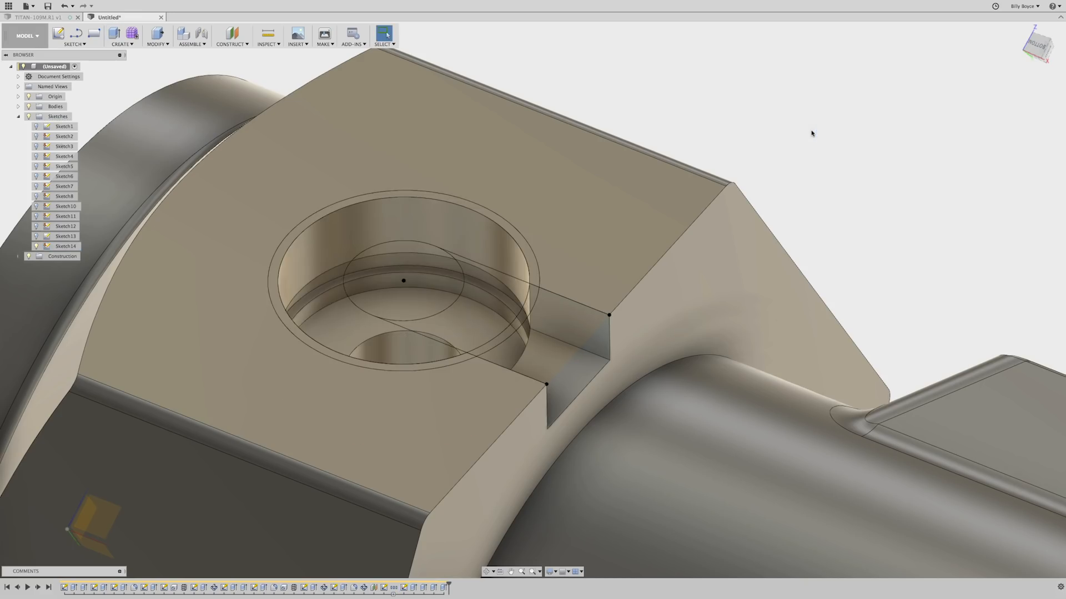
Step: Hide the port sketch on the hex flange
left_click(845, 127)
left_click(36, 247)
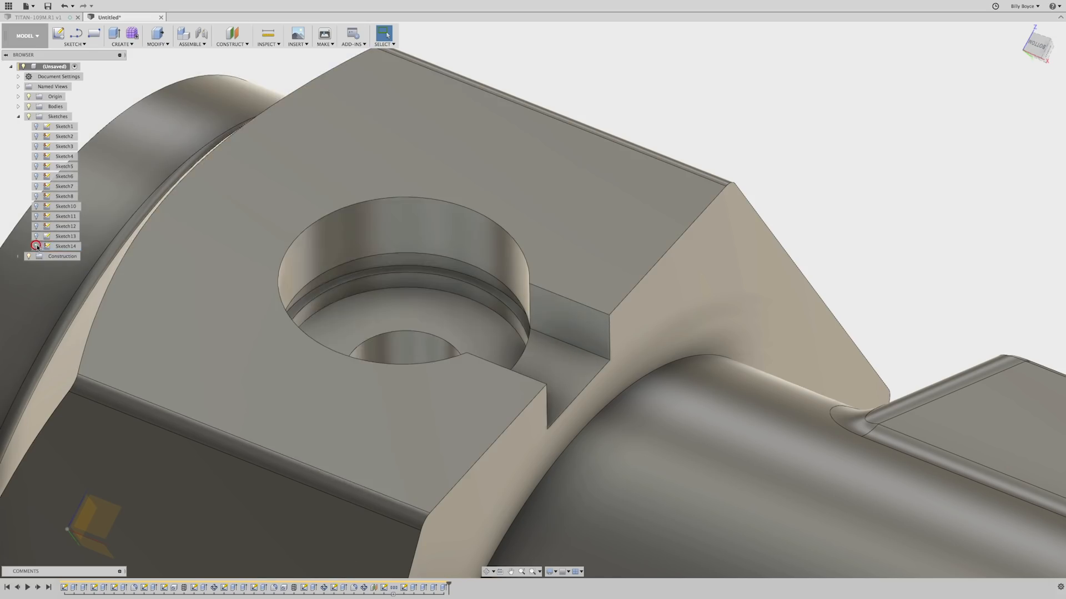
left_click(794, 142)
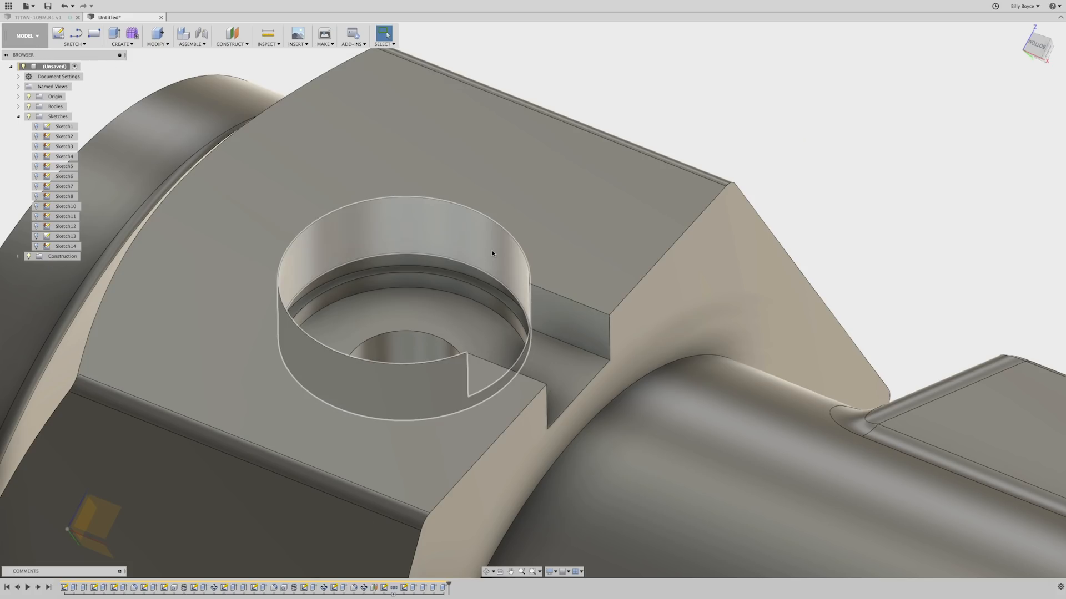
Step: Fillet the two vertical edges where the slot meets the counterbore with a 0.125 in radius
key("f")
left_click(528, 306)
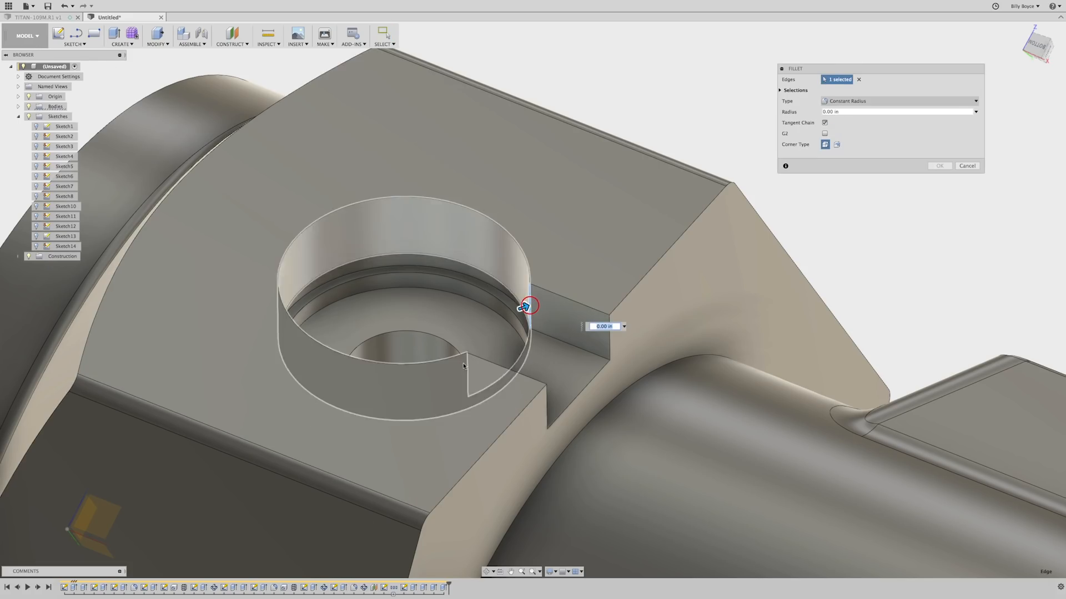
left_click(467, 364)
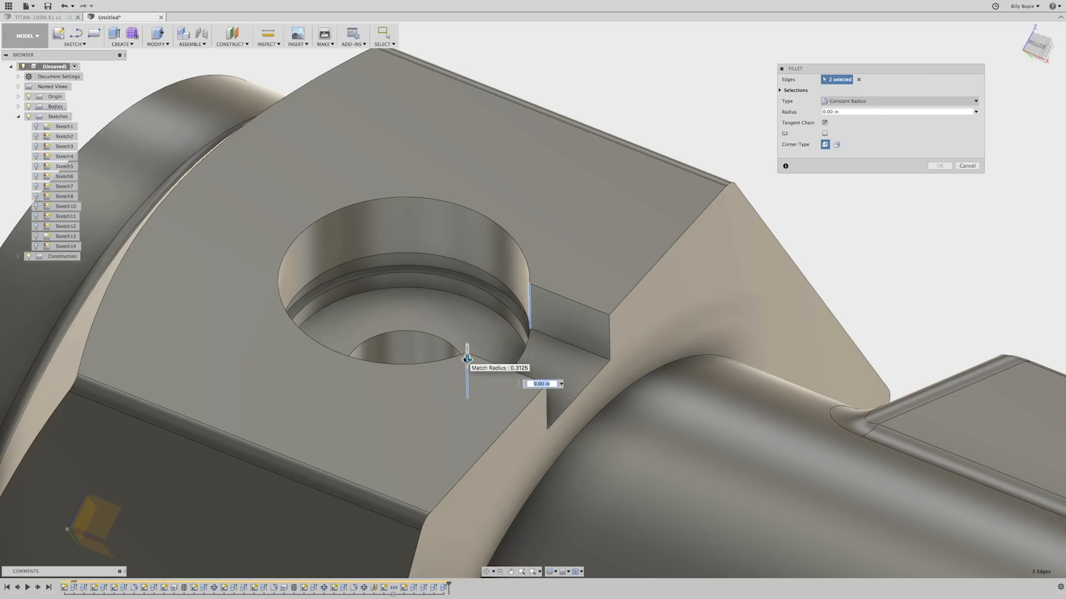
type(".125")
key("Return")
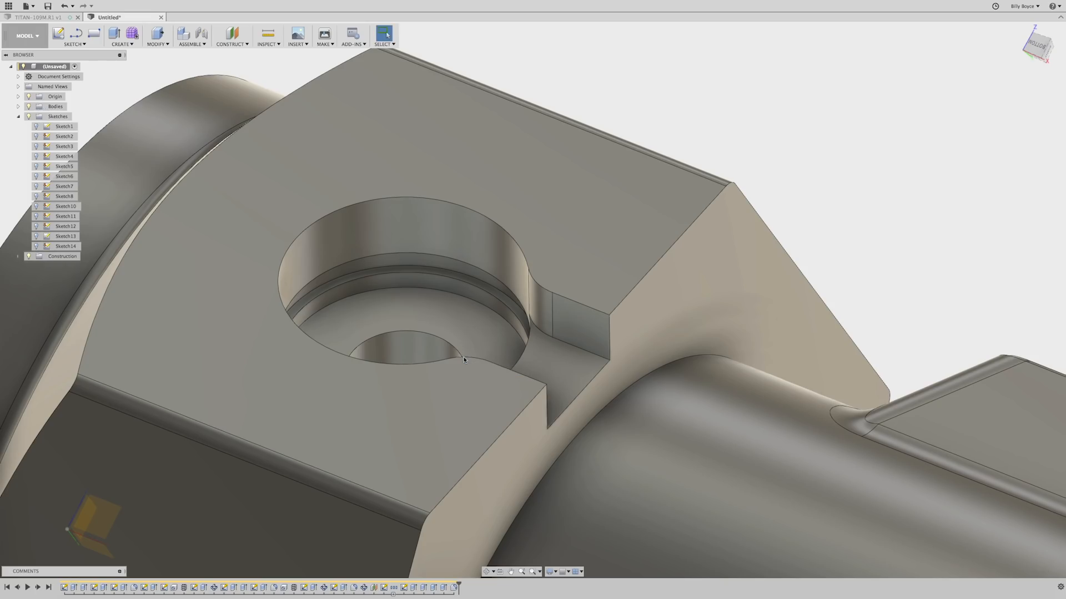
Step: Fillet the two vertical edges at the slot's open end on the hex flange with a 0.05 in radius
key("f")
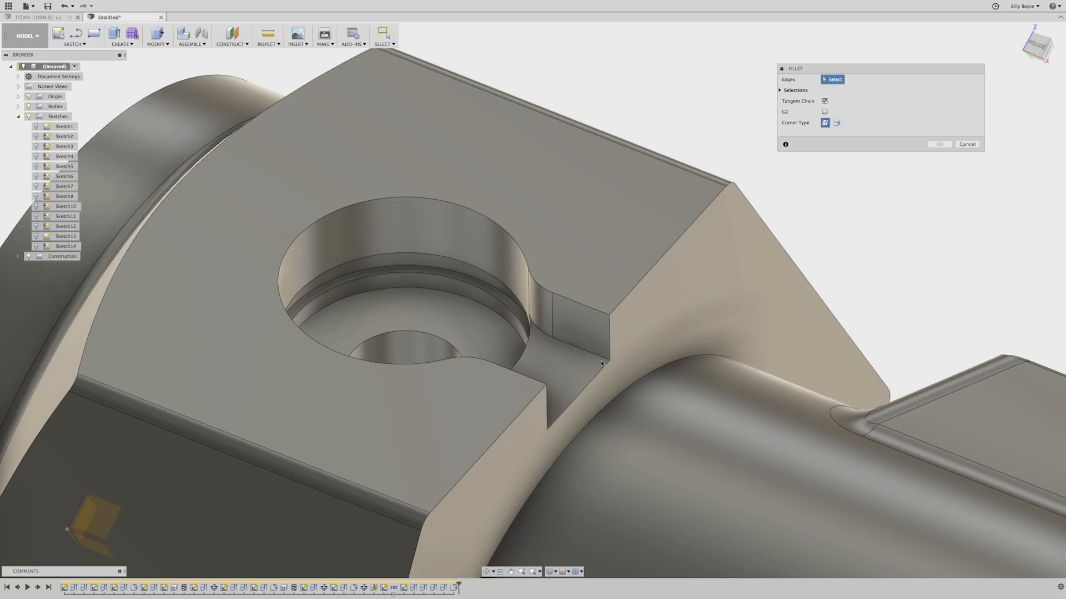
left_click(609, 344)
left_click(549, 404)
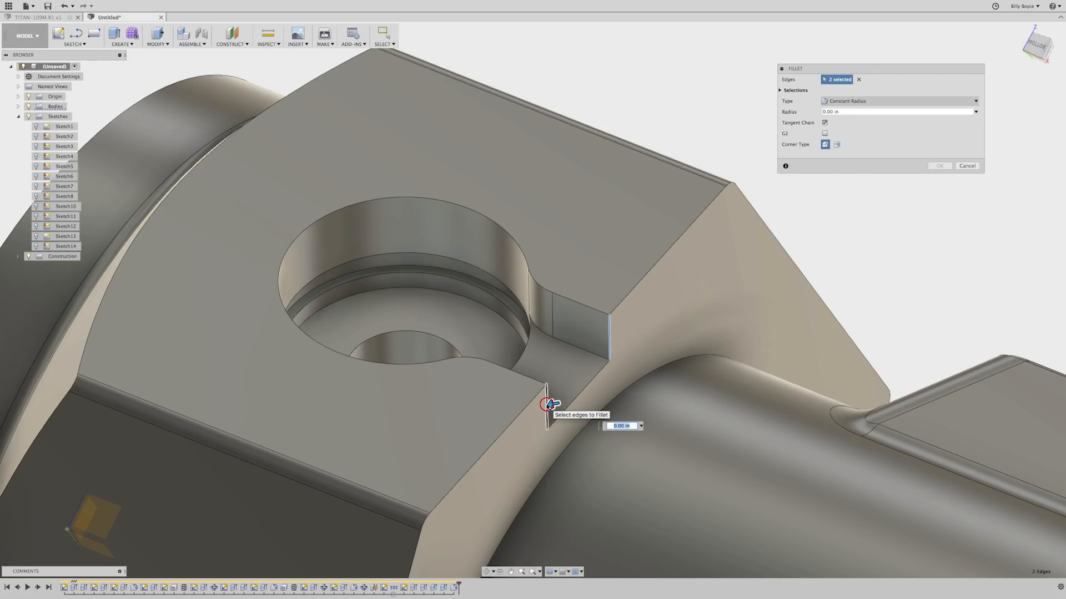
key("BackSpace")
type(".05")
key("Return")
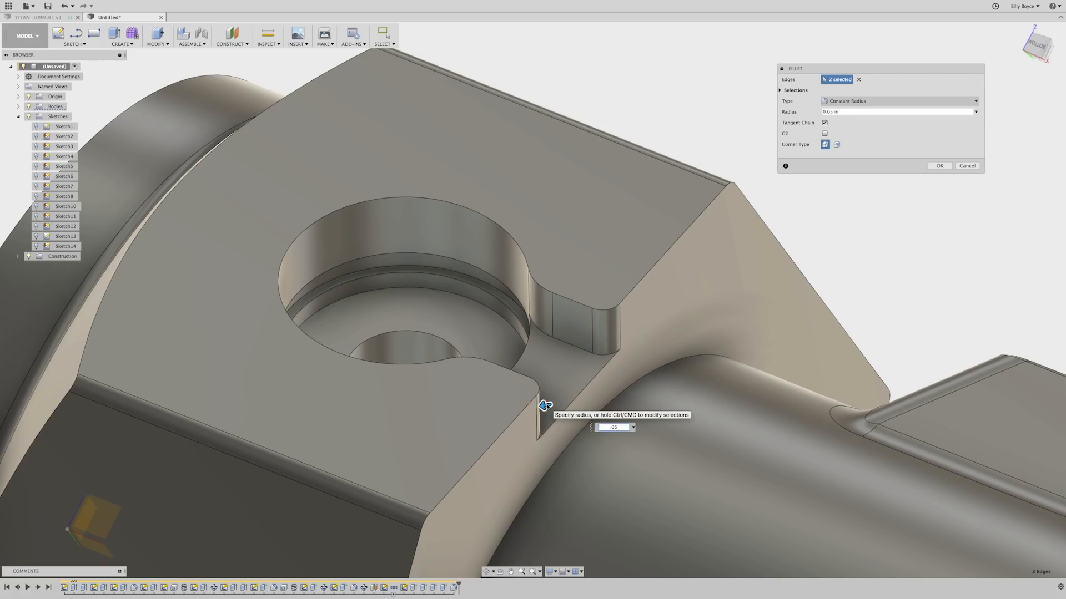
key("Return")
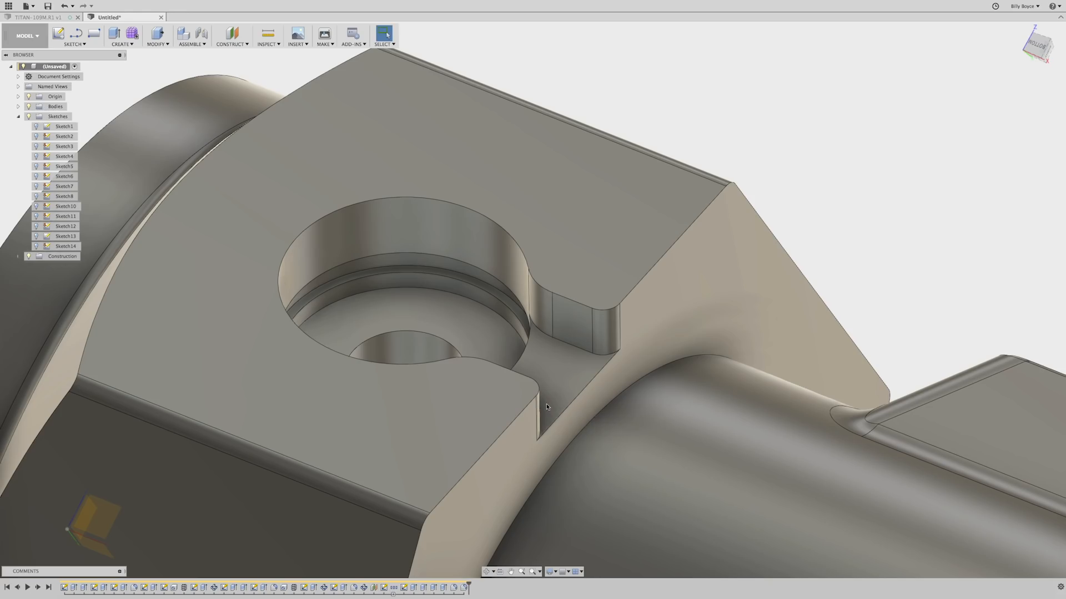
Step: Sketch a circle on the counterbore floor, concentric with the central bore and between the bore and the counterbore wall
scroll(595, 333, "down", 5)
scroll(488, 322, "up", 2)
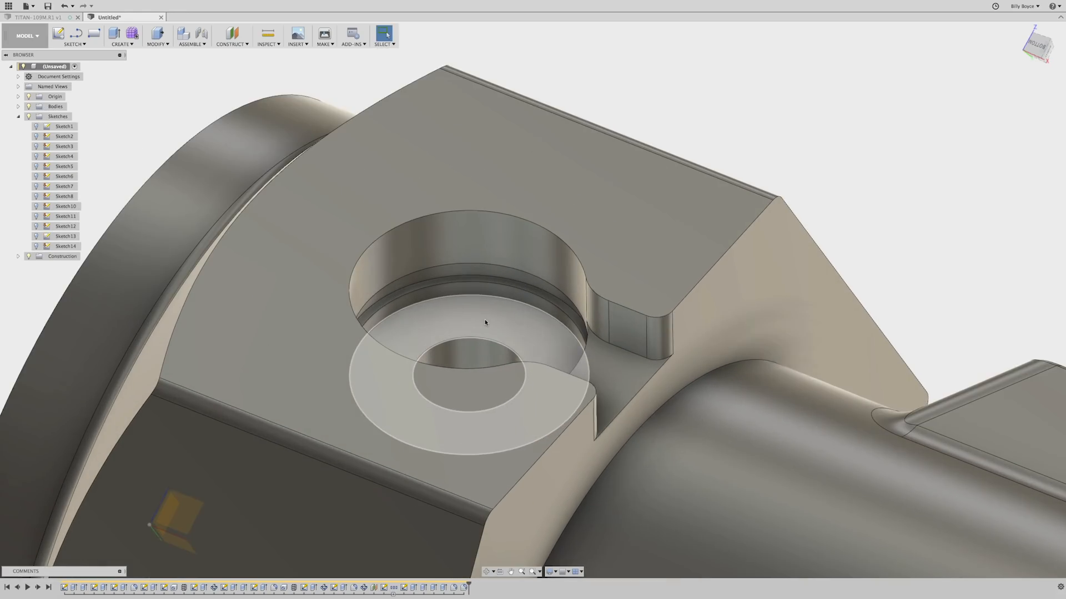
scroll(518, 338, "up", 2)
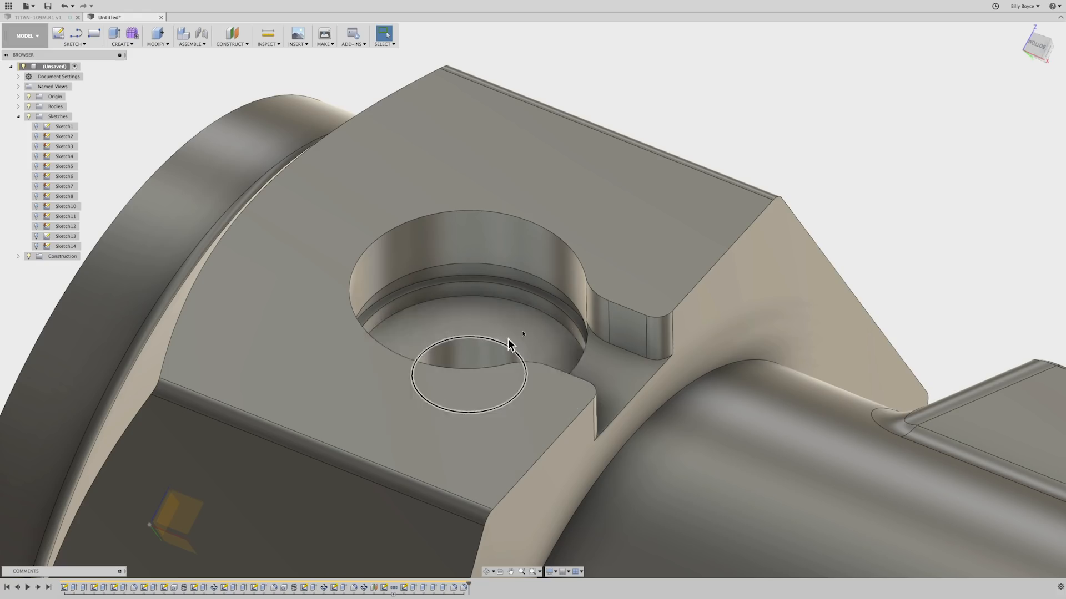
key("c")
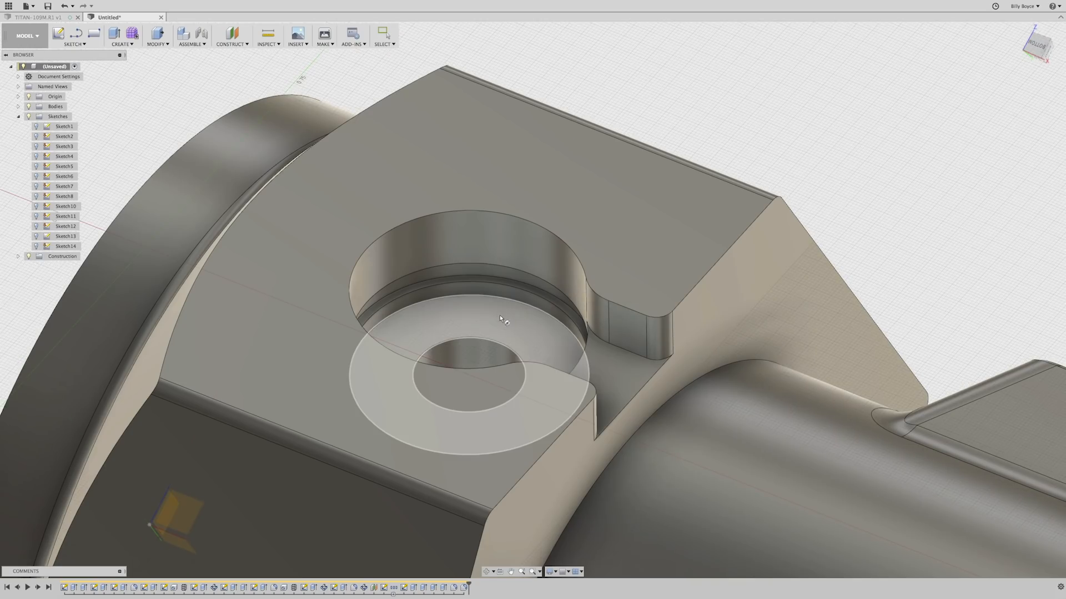
left_click(499, 315)
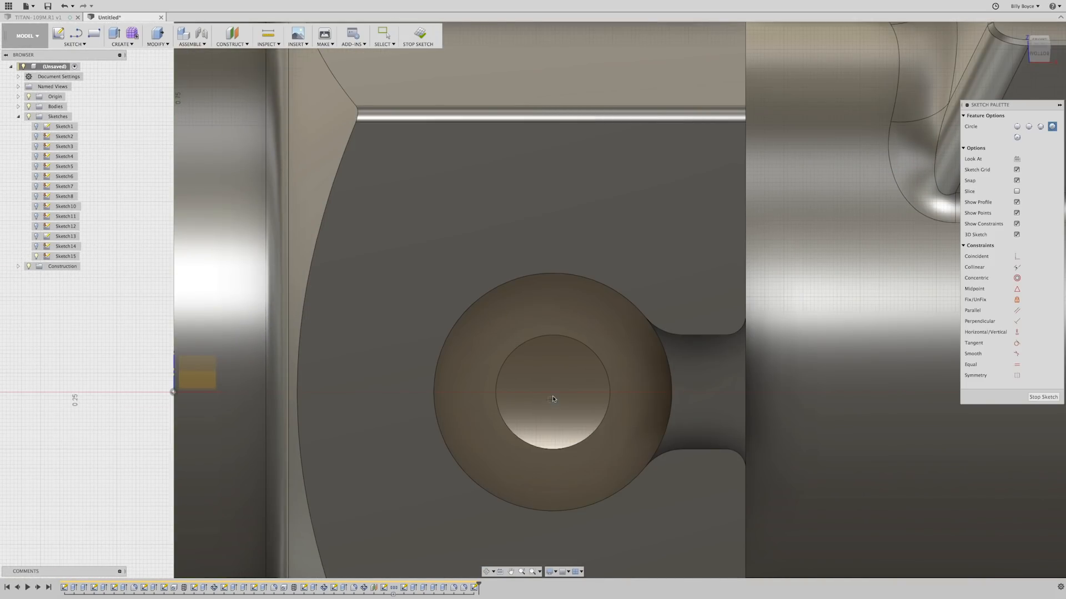
left_click(552, 393)
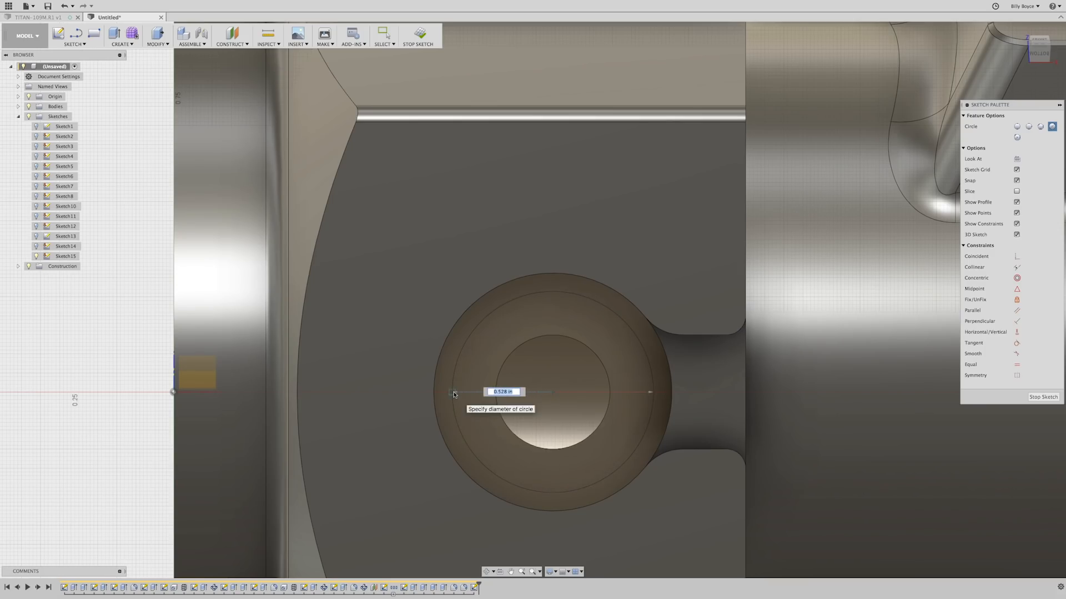
key("BackSpace")
key("Return")
key("Escape")
Step: Cut the new circle and the inner bore profile on the counterbore floor with a -0.25 in distance and a -45 deg taper
left_click(535, 371)
right_click(535, 370)
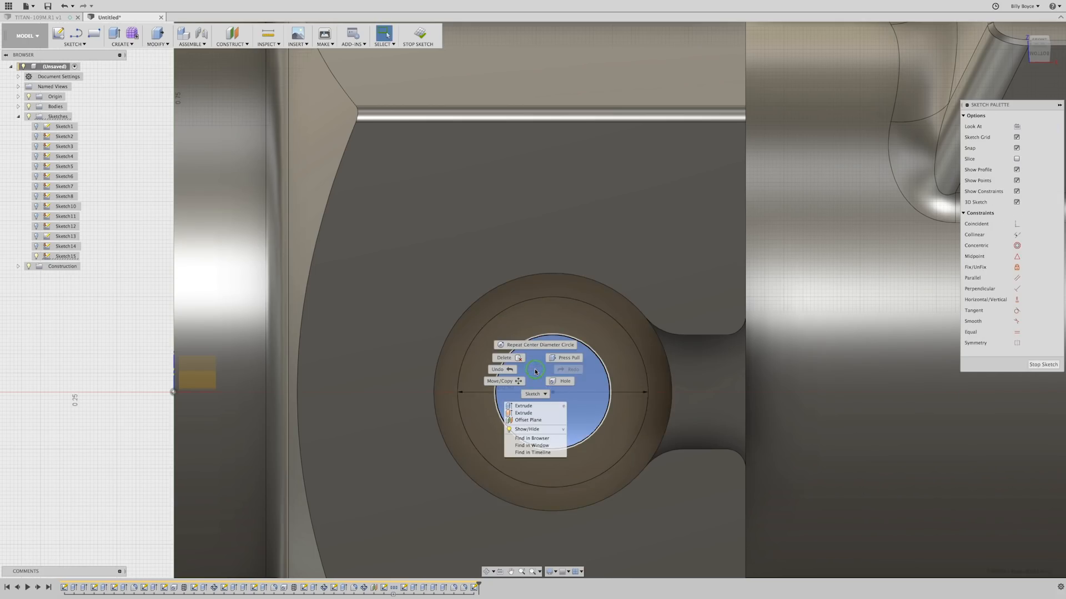
left_click(564, 358)
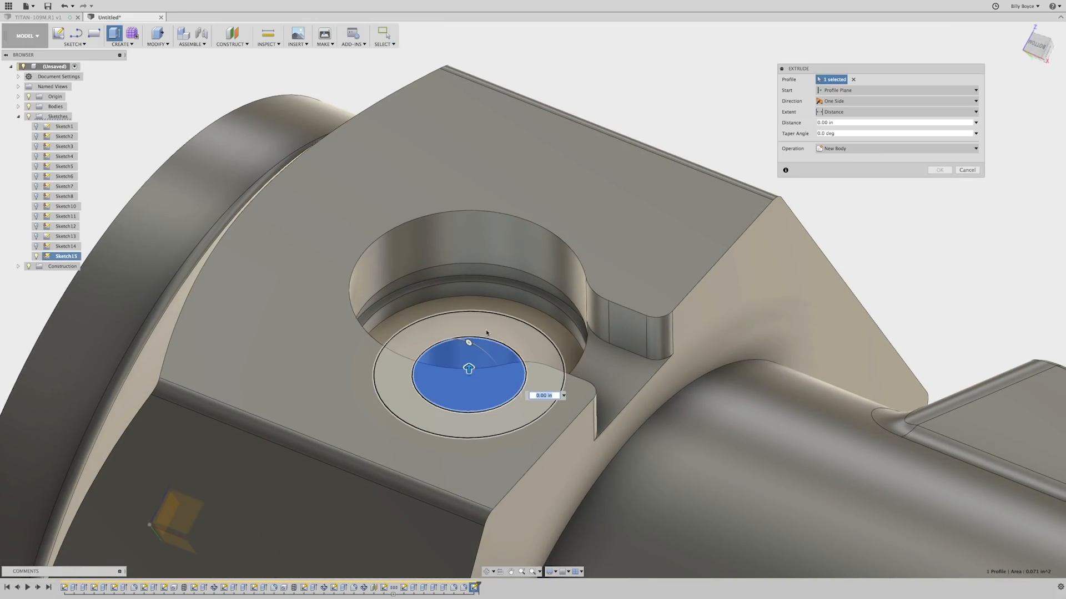
left_click(486, 331)
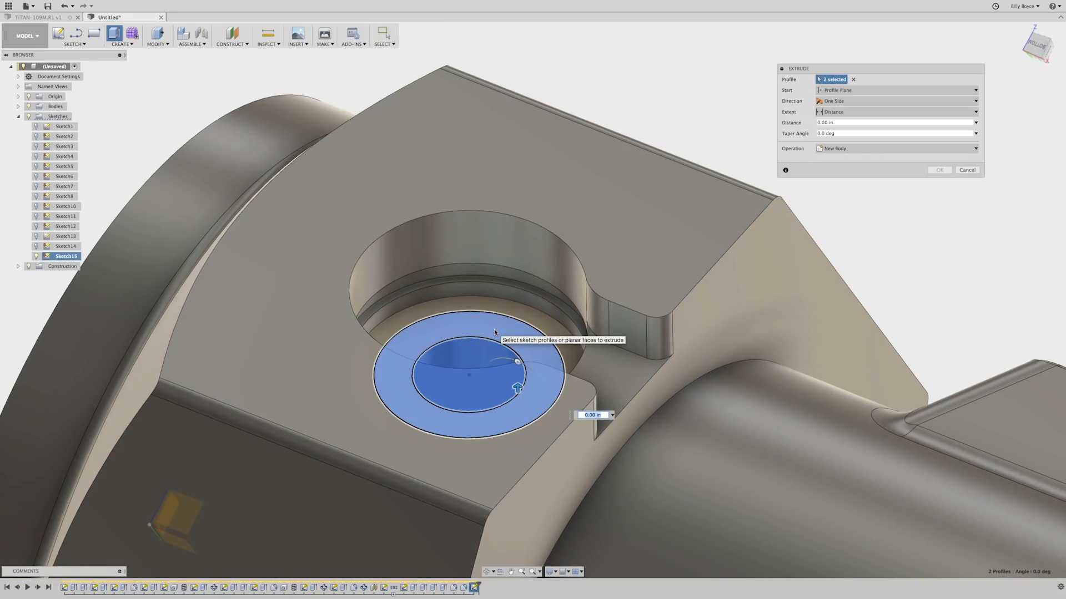
type("-.25")
key("Return")
key("Tab")
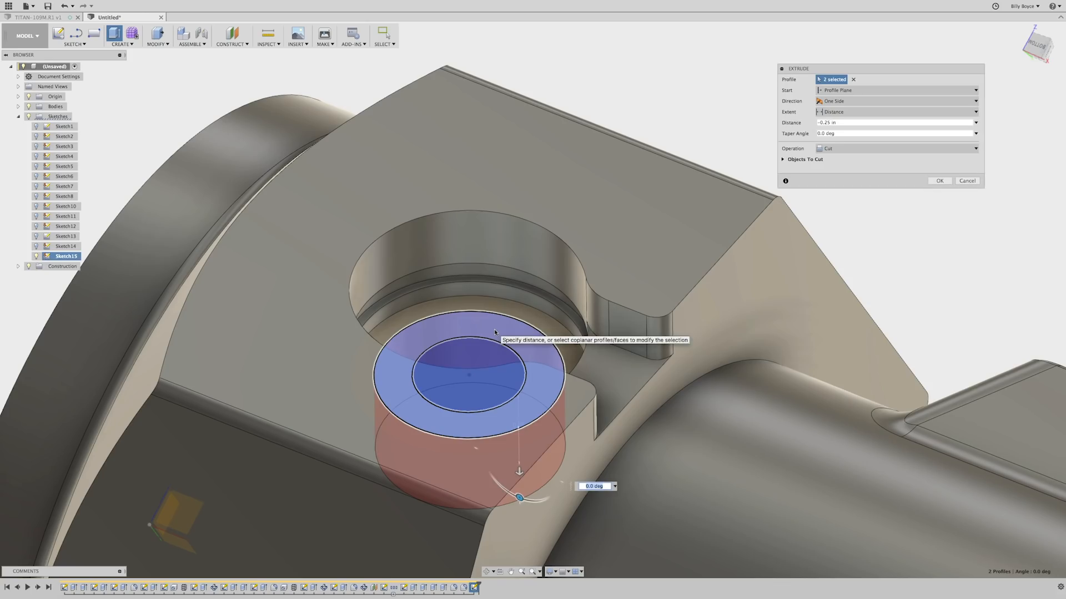
type("-45")
key("Return")
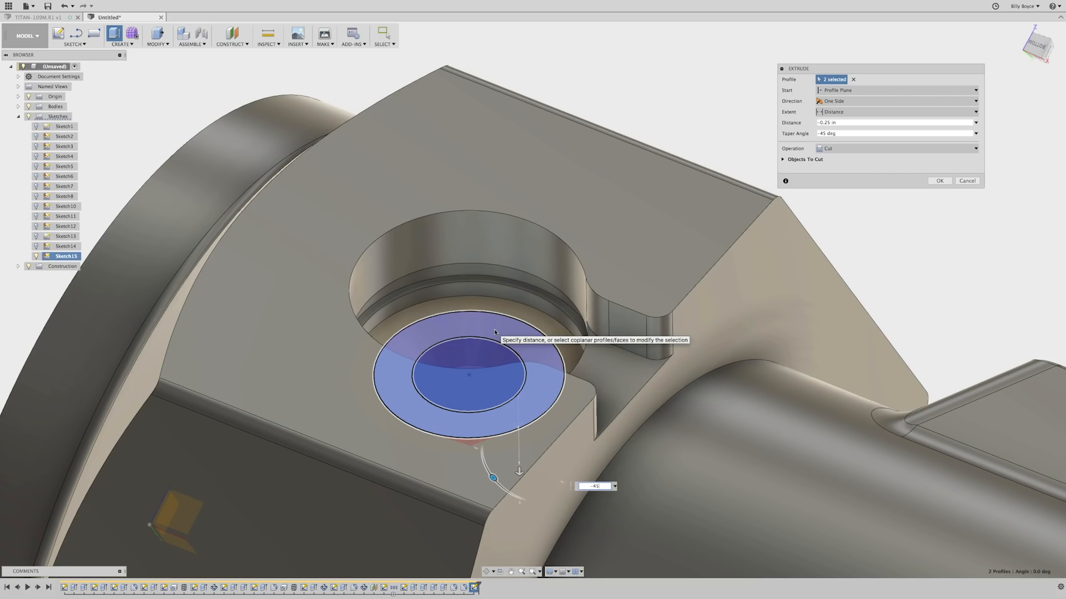
key("Return")
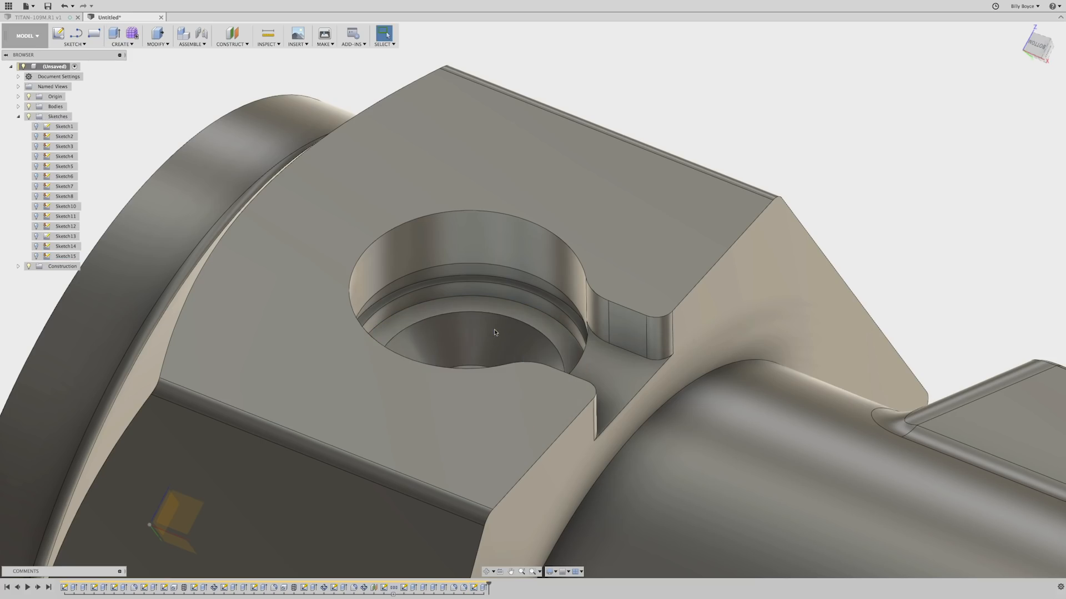
Step: Sketch a 1 in diameter circle on the hex flat, centred on the port, and convert it to construction geometry
middle_click_drag(568, 328, 506, 325, "shift")
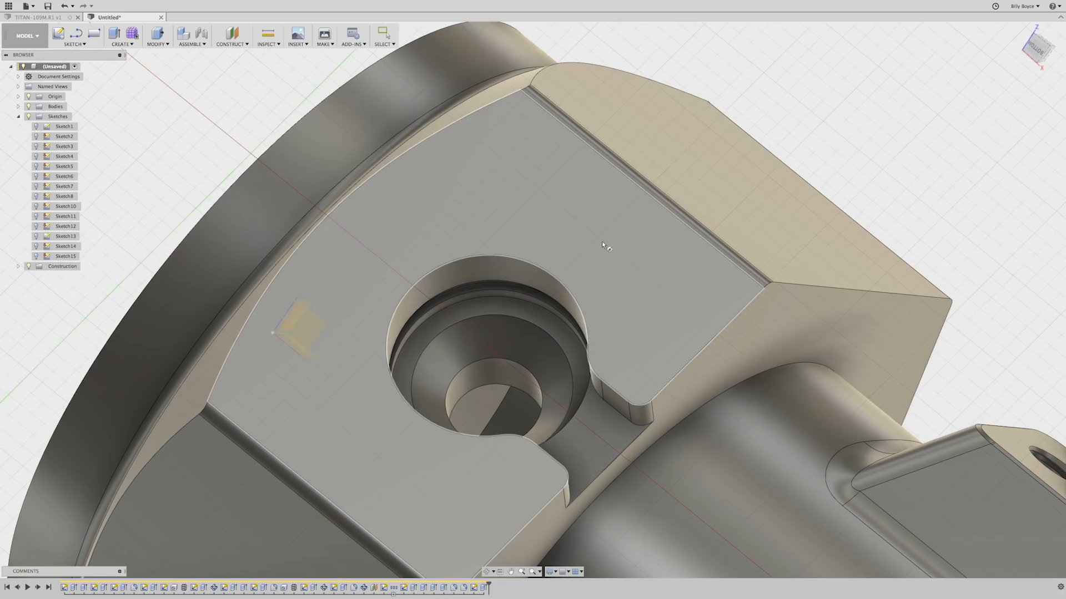
left_click(602, 241)
left_click(601, 241)
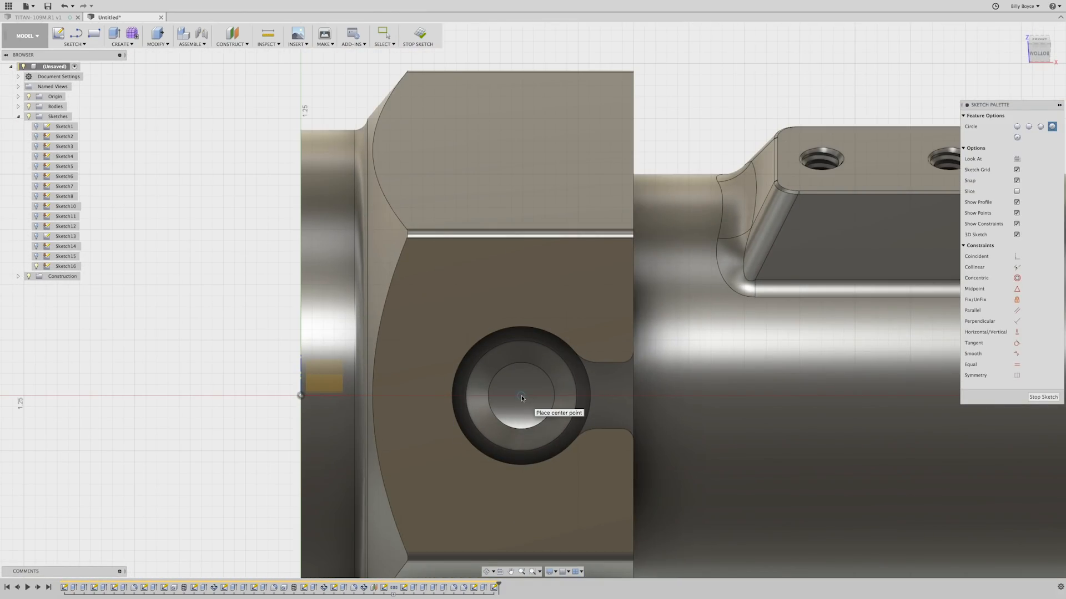
left_click(521, 396)
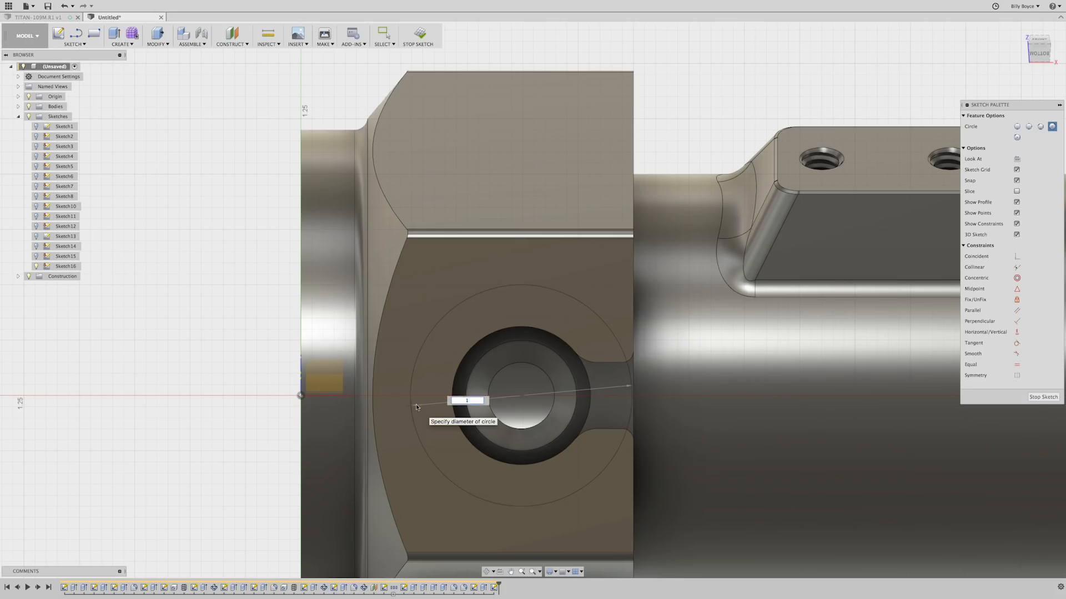
key("Return")
key("Escape")
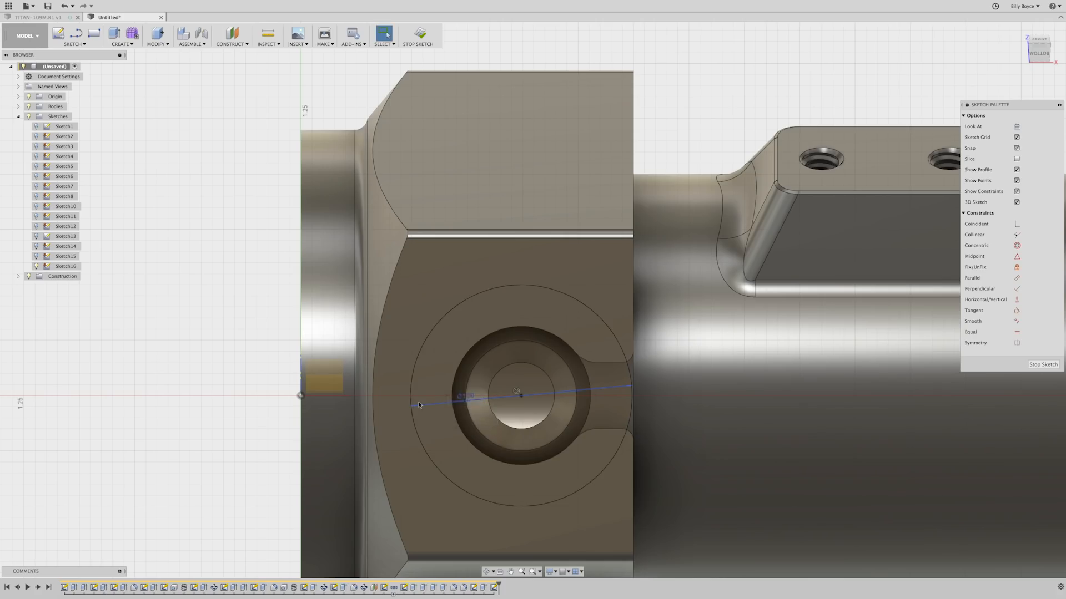
left_click(412, 379)
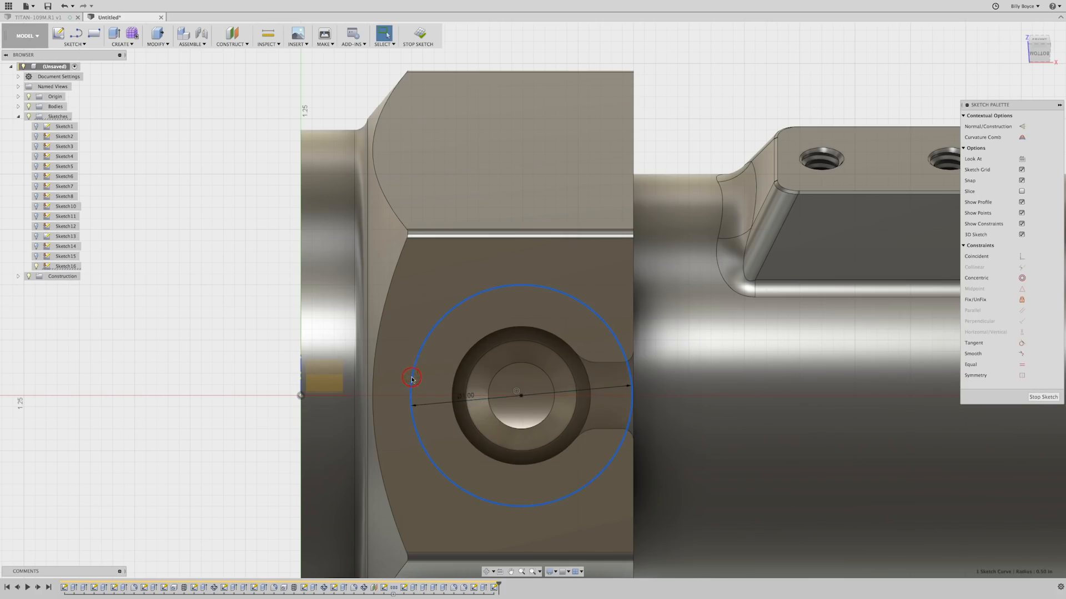
key("x")
key("Escape")
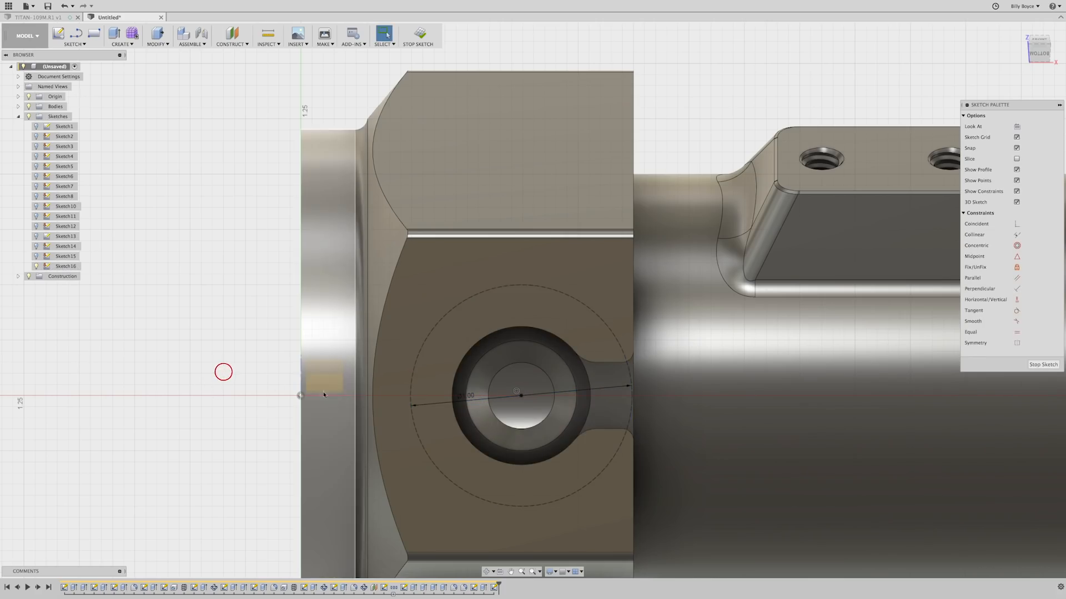
Step: Place a point on the construction circle opposite the slot, align it horizontally with the port's centre, and finish the sketch
left_click(78, 44)
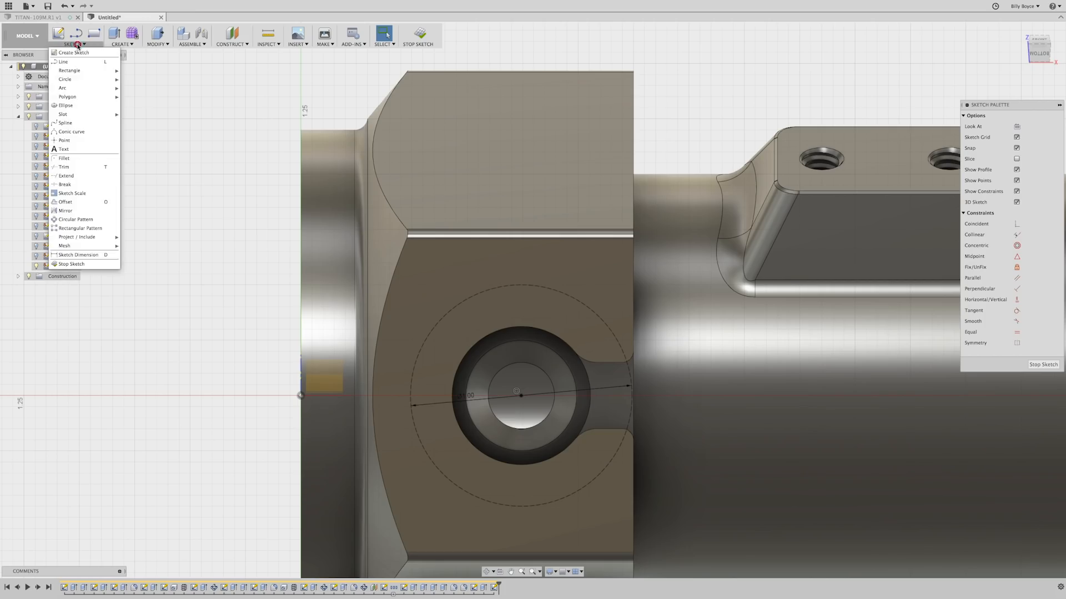
left_click(75, 141)
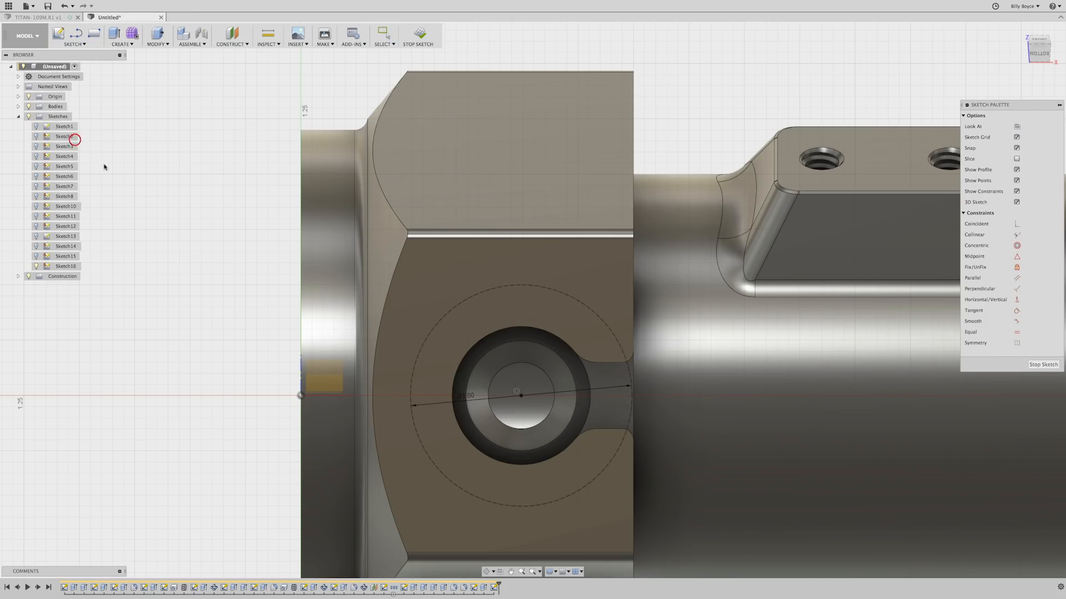
left_click(414, 368)
key("Escape")
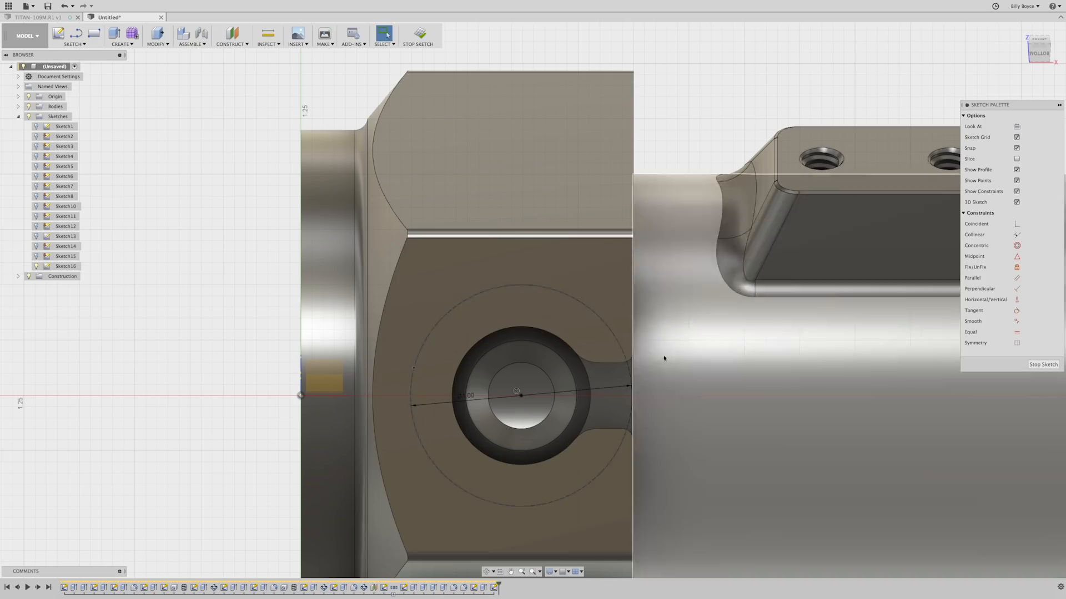
left_click(987, 300)
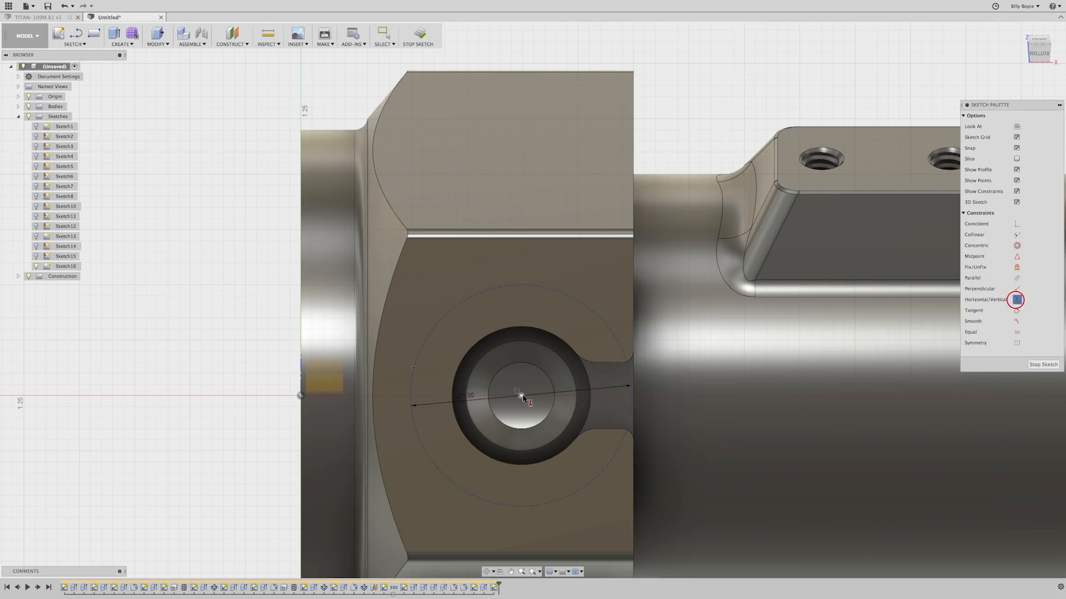
left_click(522, 396)
left_click(416, 370)
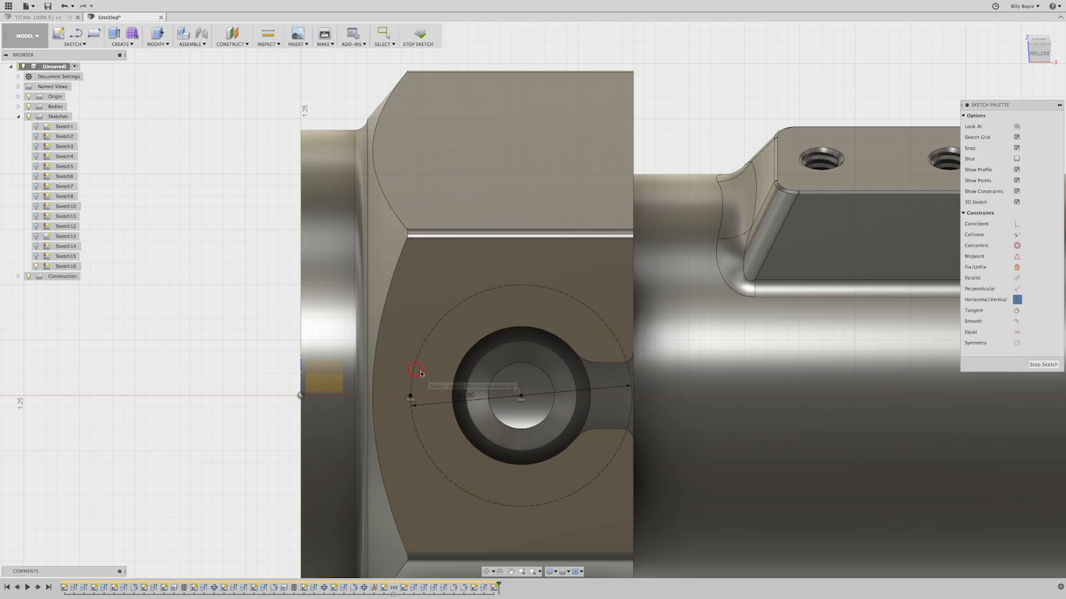
left_click(418, 34)
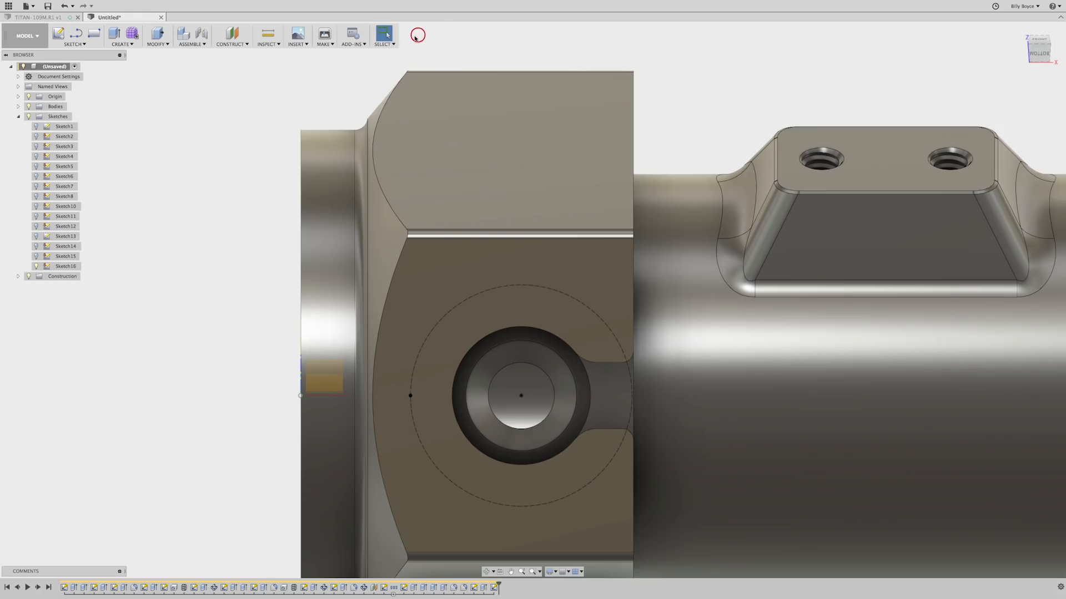
Step: Create a simple hole at the sketch point opposite the slot, 0.31 in deep and 0.135 in in diameter
left_click(129, 44)
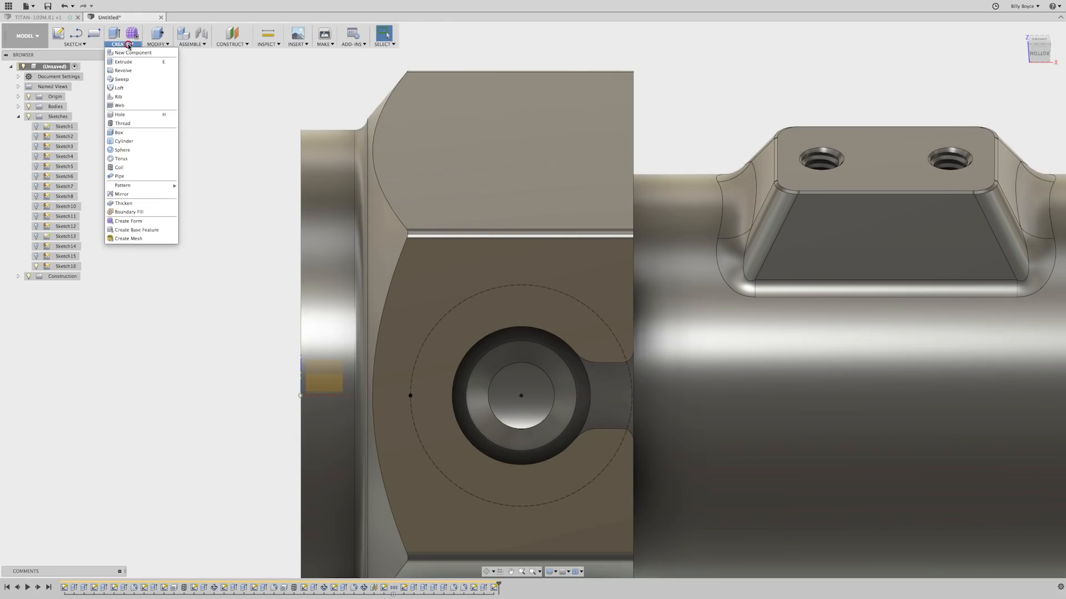
left_click(123, 115)
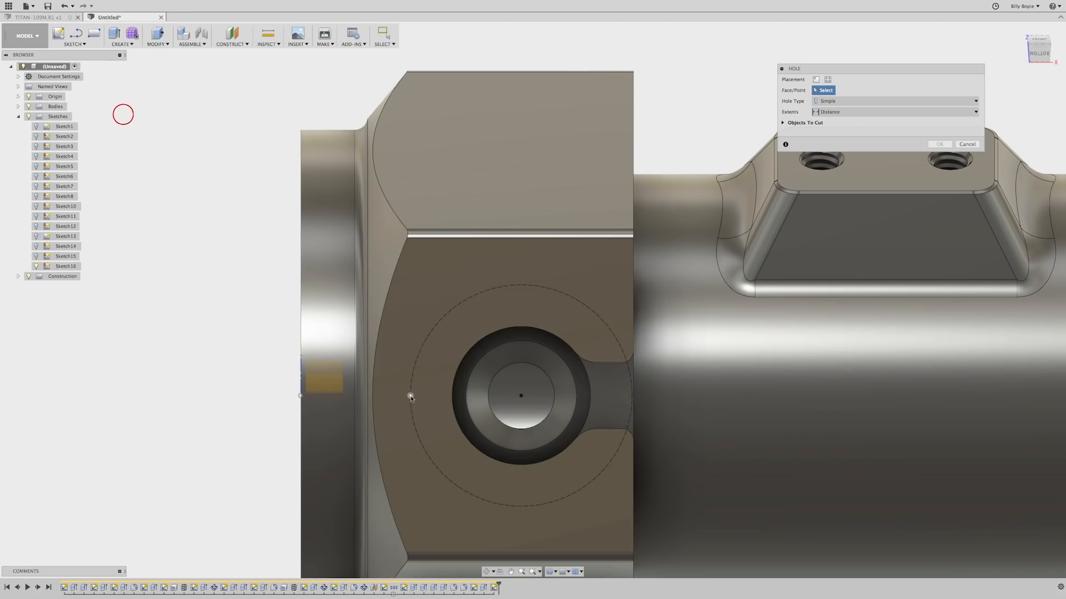
left_click(411, 396)
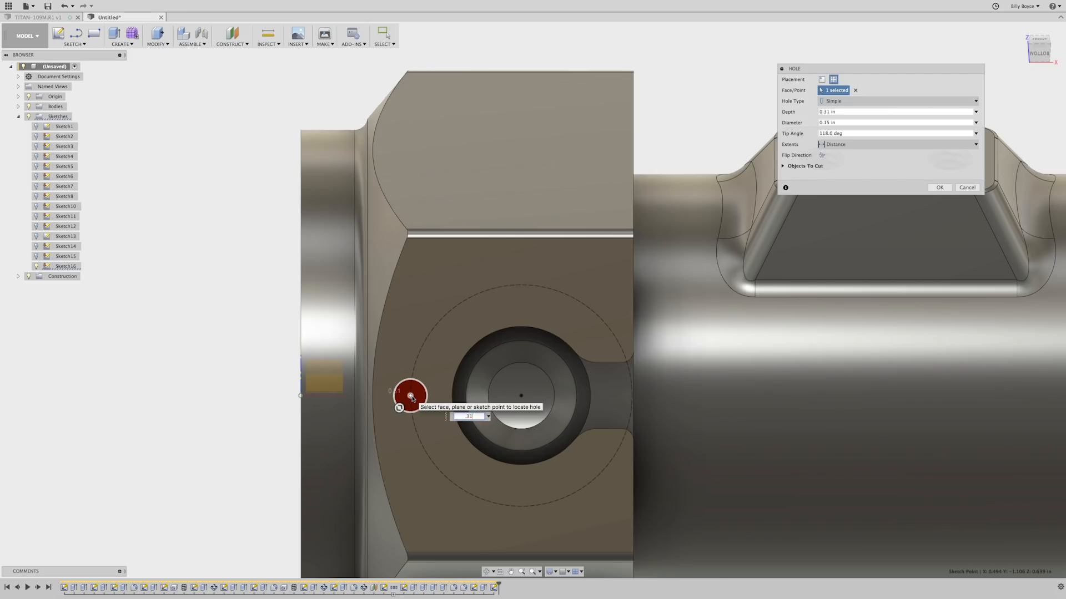
type(".31")
key("Tab")
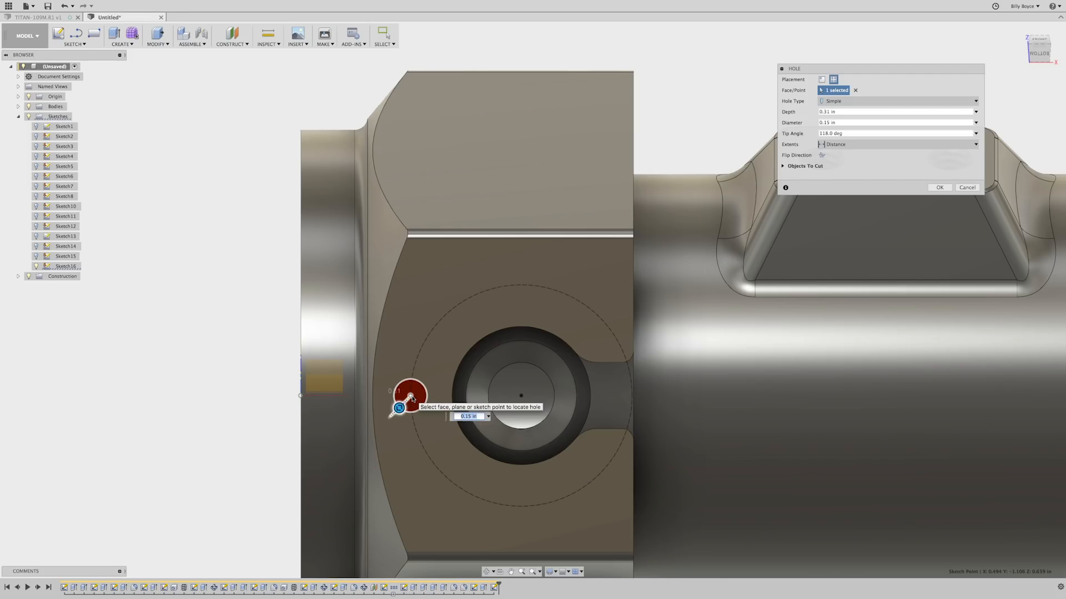
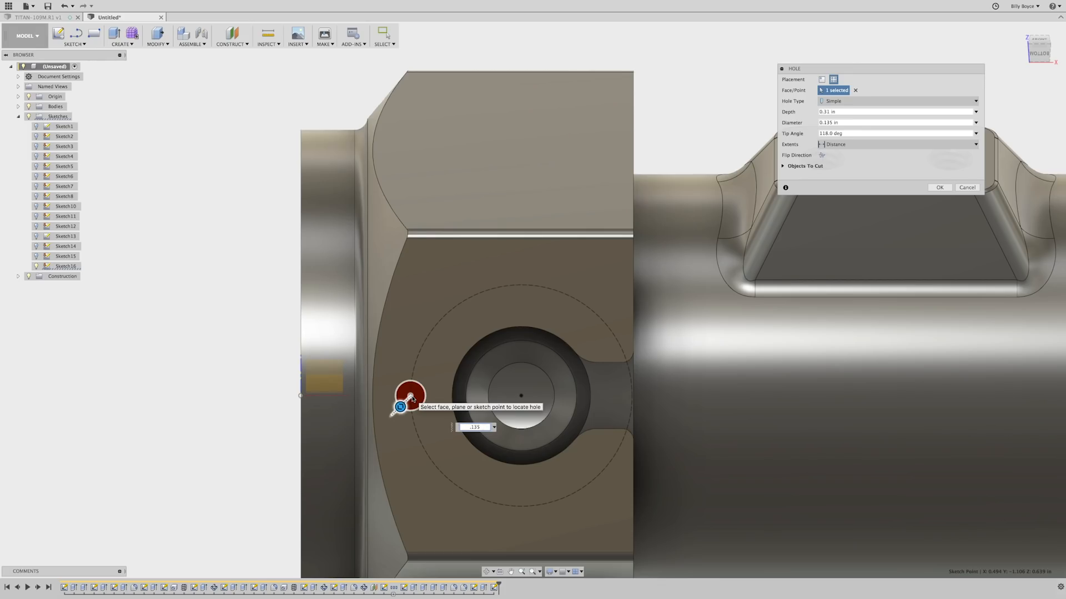
key("Return")
left_click(413, 399)
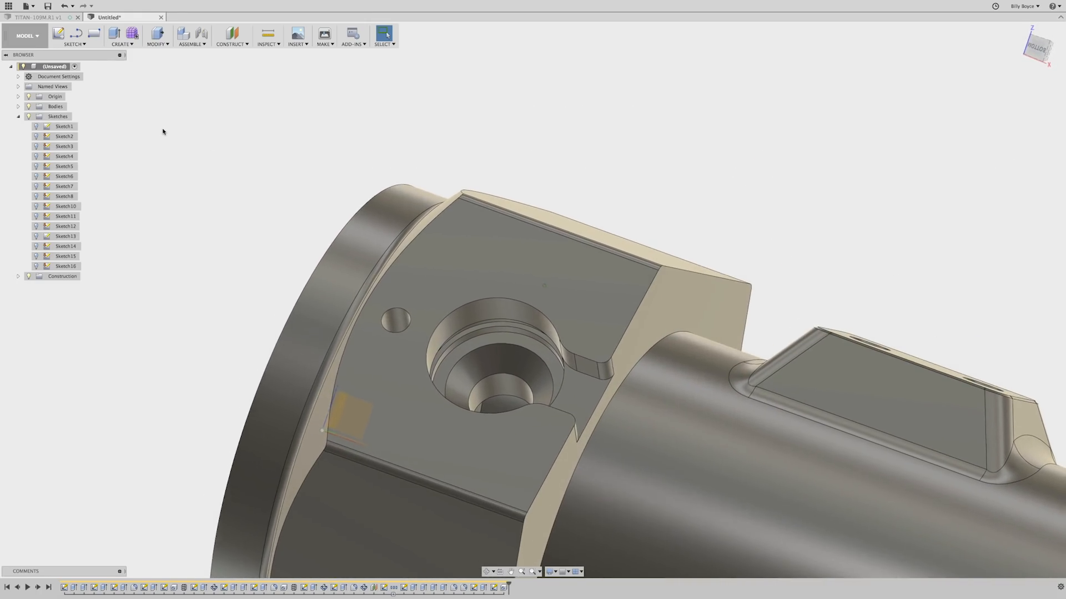
Step: Add a modeled ANSI Unified thread to the small hole beside the port, 0.28 in long rather than full length, size 0.164(#8) in
left_click(128, 44)
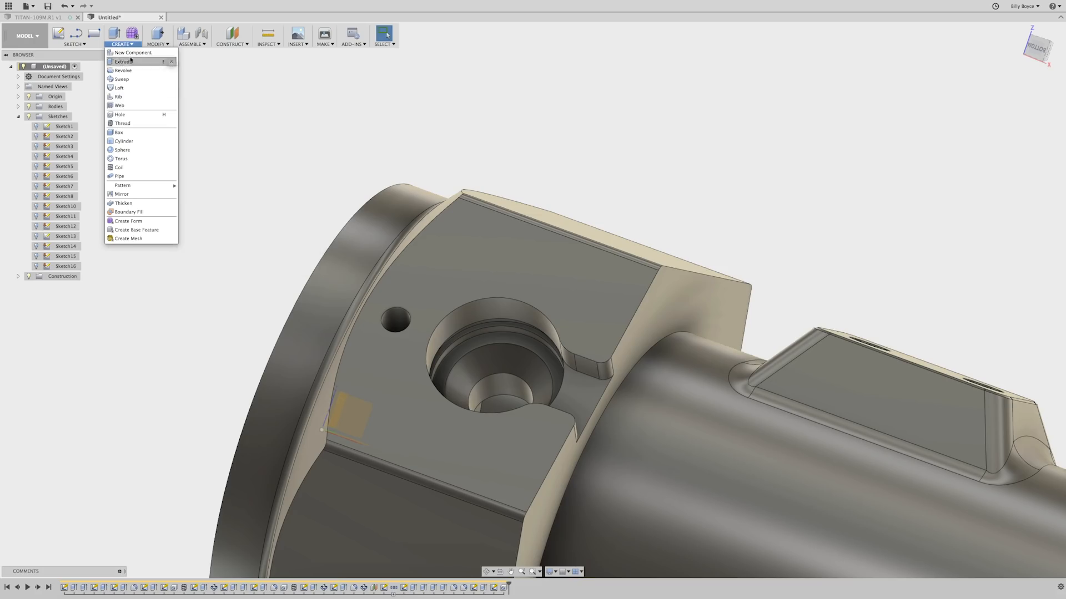
left_click(128, 122)
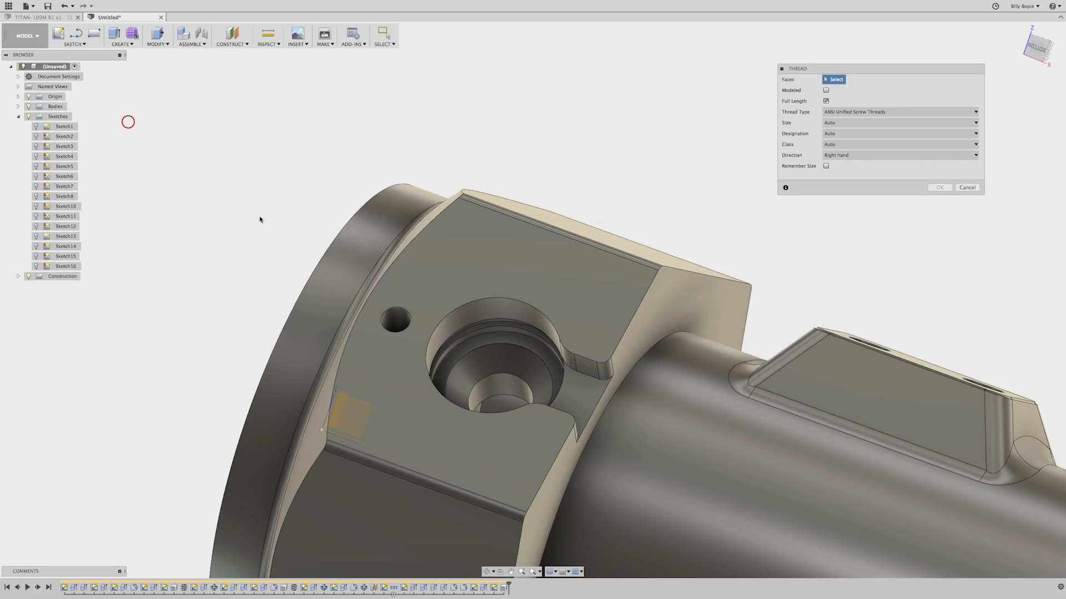
left_click(399, 315)
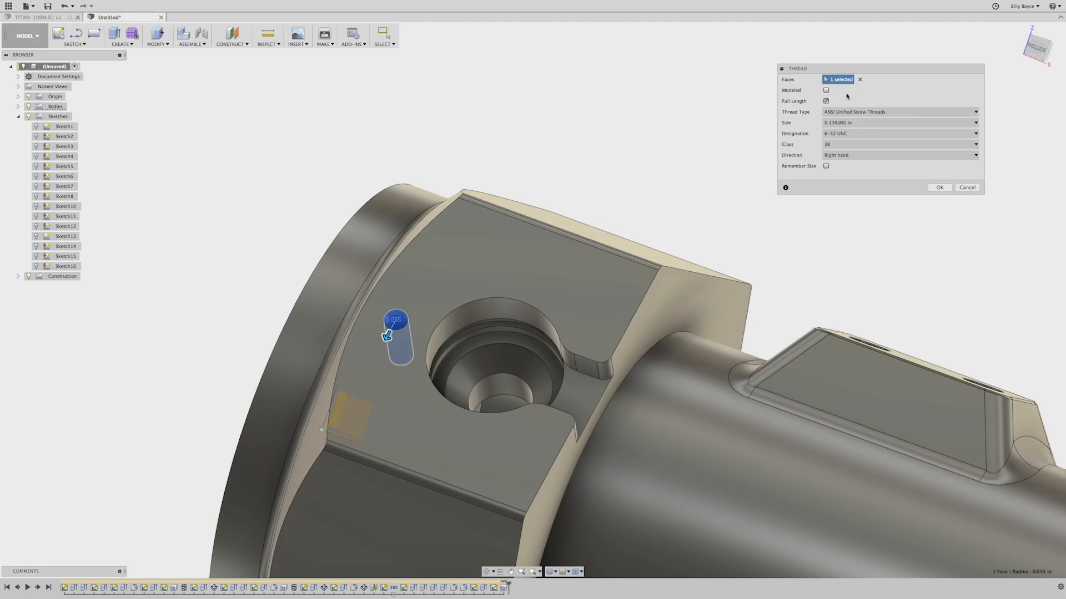
left_click(825, 90)
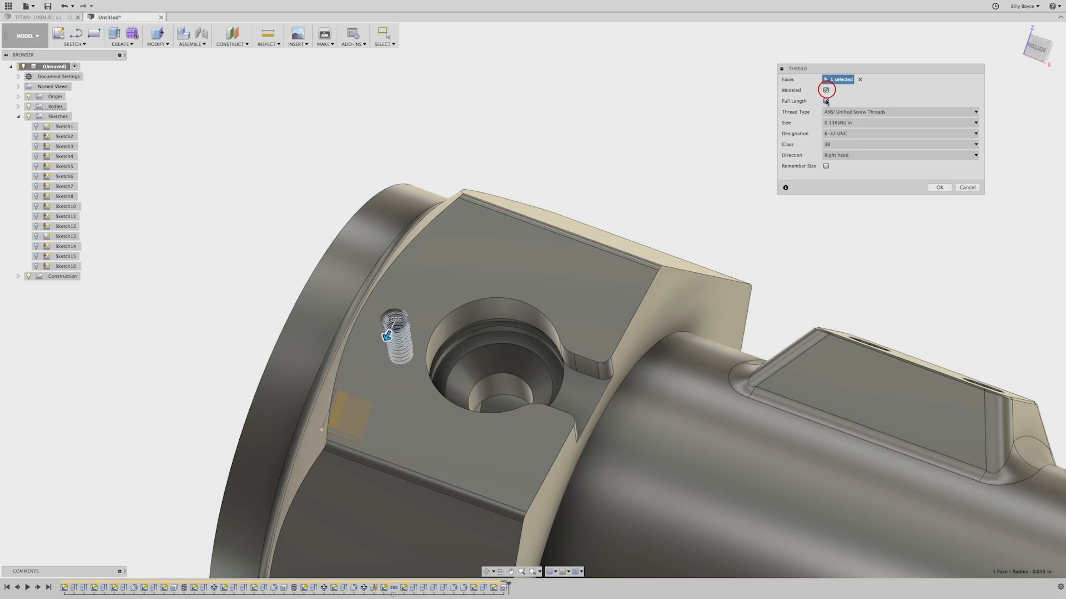
left_click(825, 101)
left_click_drag(845, 122, 828, 123)
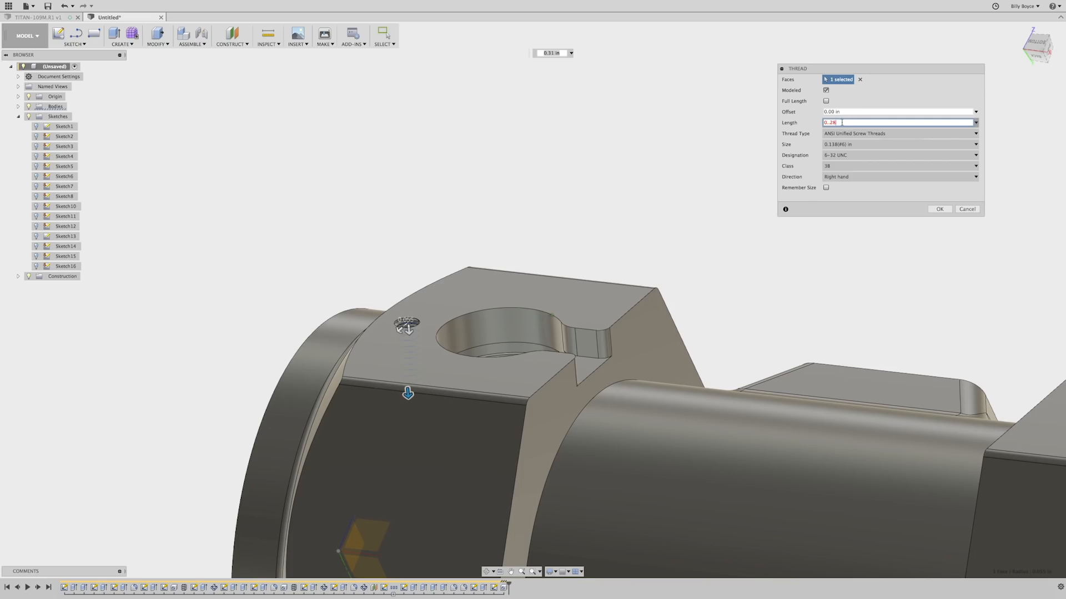
type(".28")
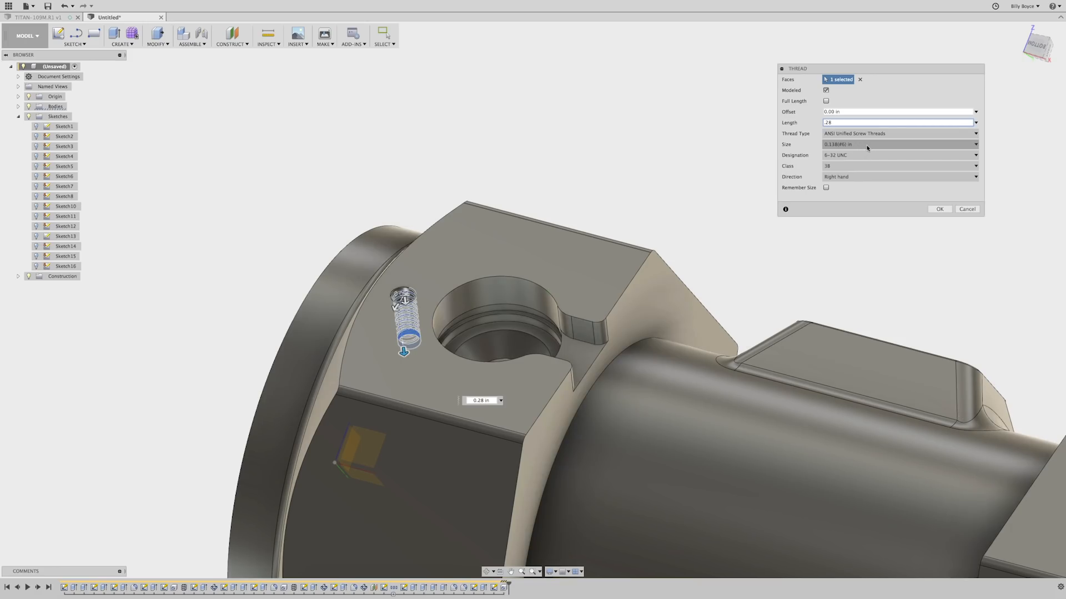
left_click(867, 146)
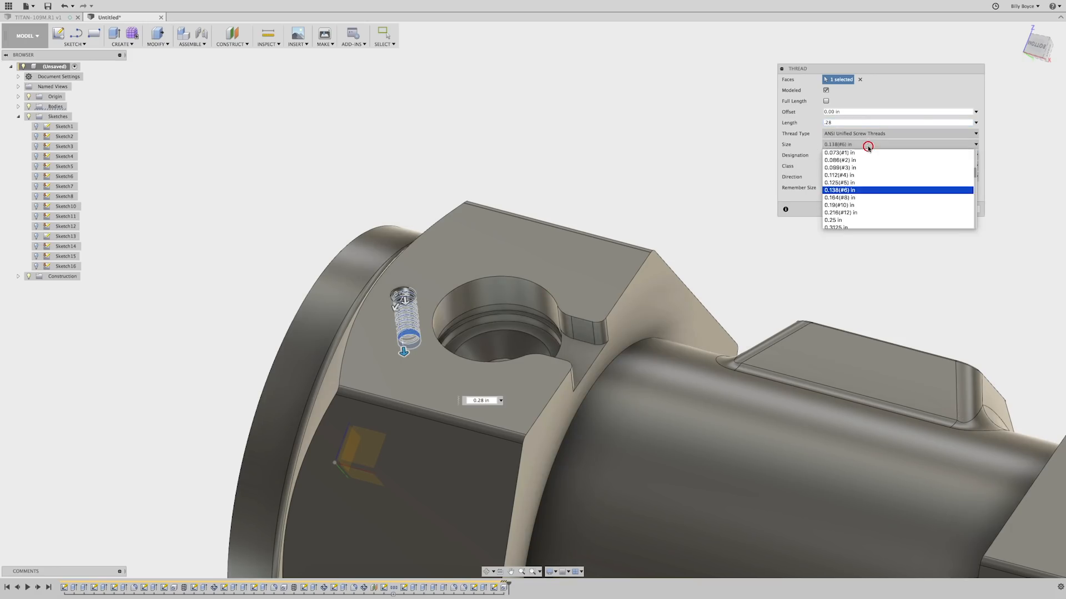
left_click(846, 198)
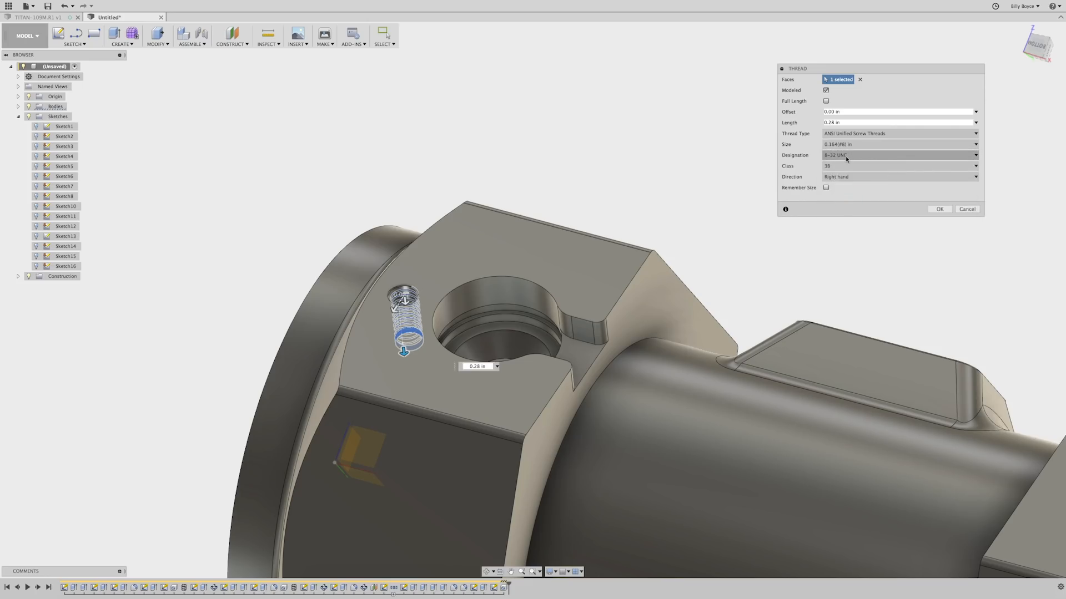
left_click(939, 210)
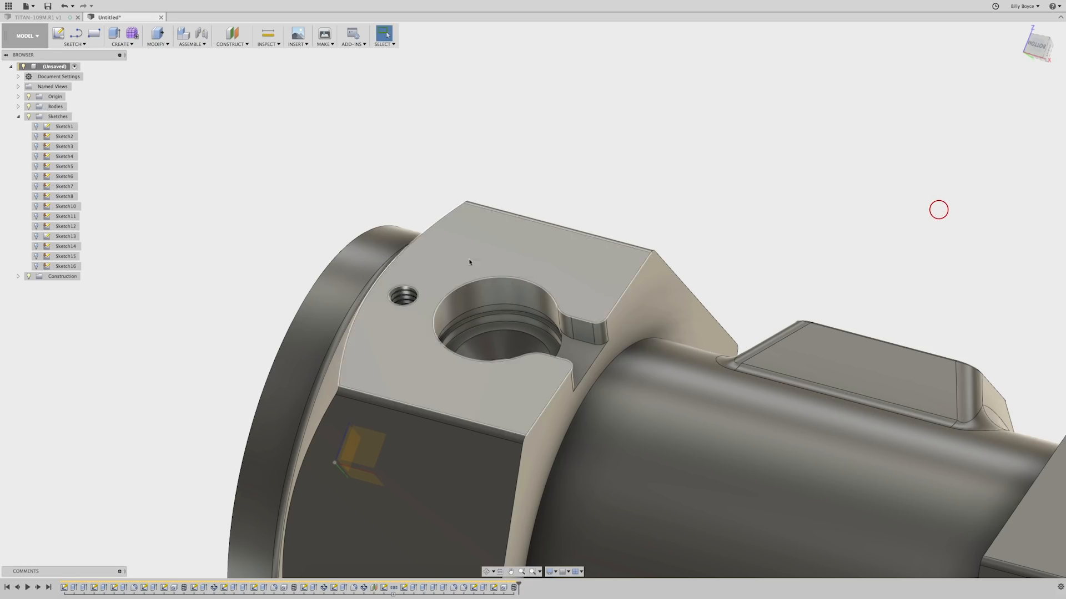
Step: Sketch a 0.170 in diameter circle on the hex flat, centred on the small threaded hole
scroll(454, 263, "up", 5)
middle_click_drag(454, 263, 448, 257, "shift")
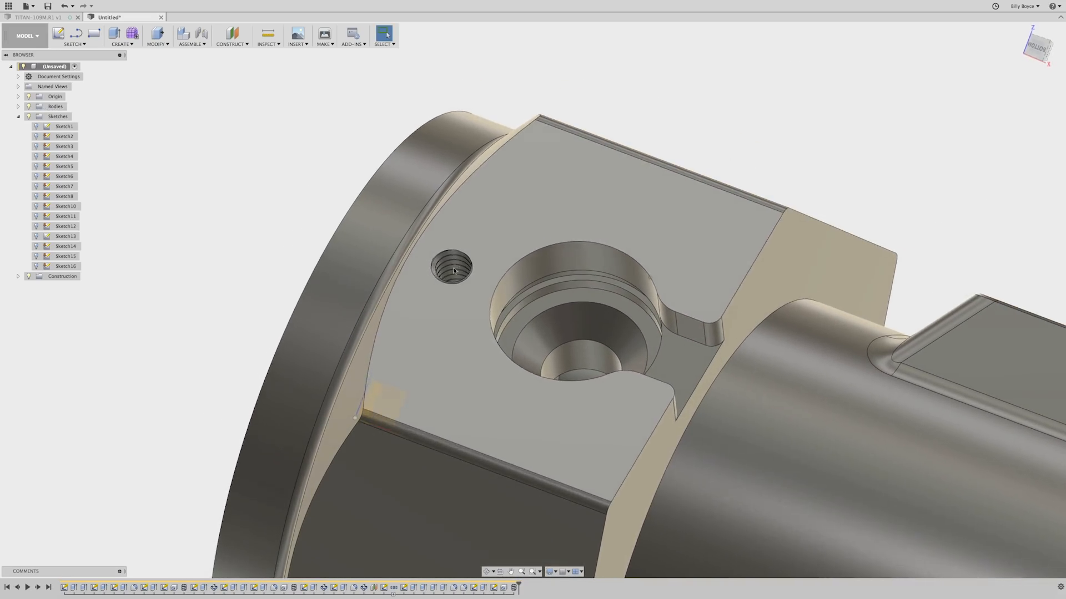
key("c")
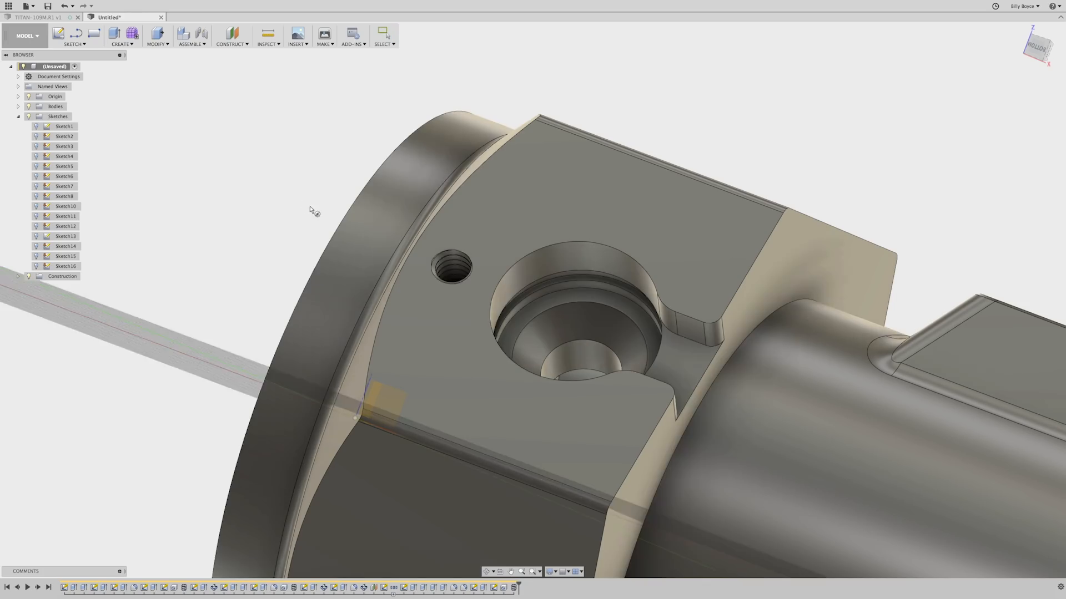
left_click(458, 302)
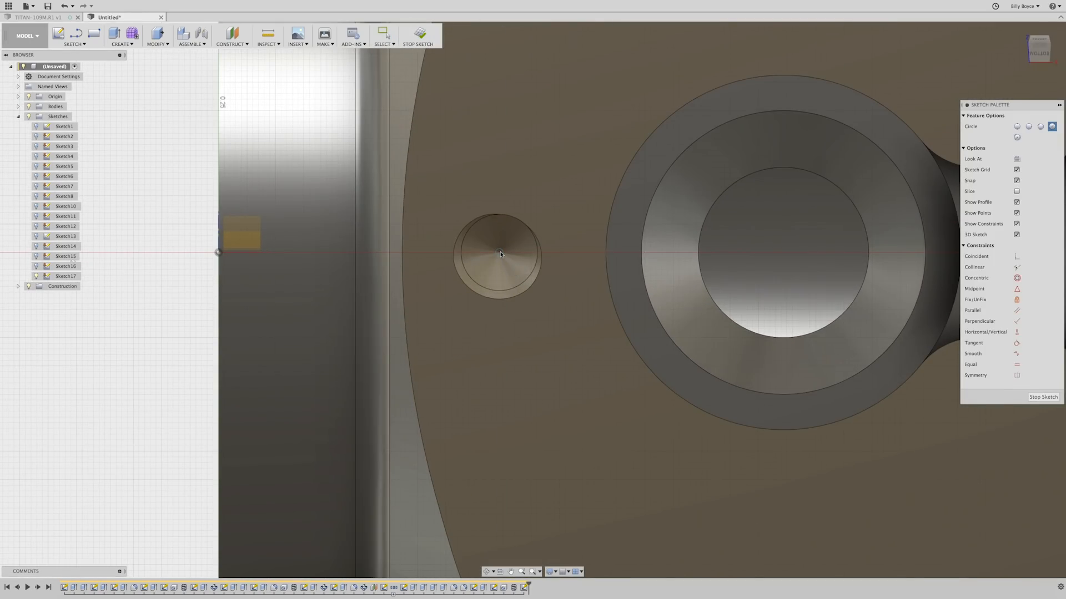
left_click(500, 255)
type(".170")
key("Tab")
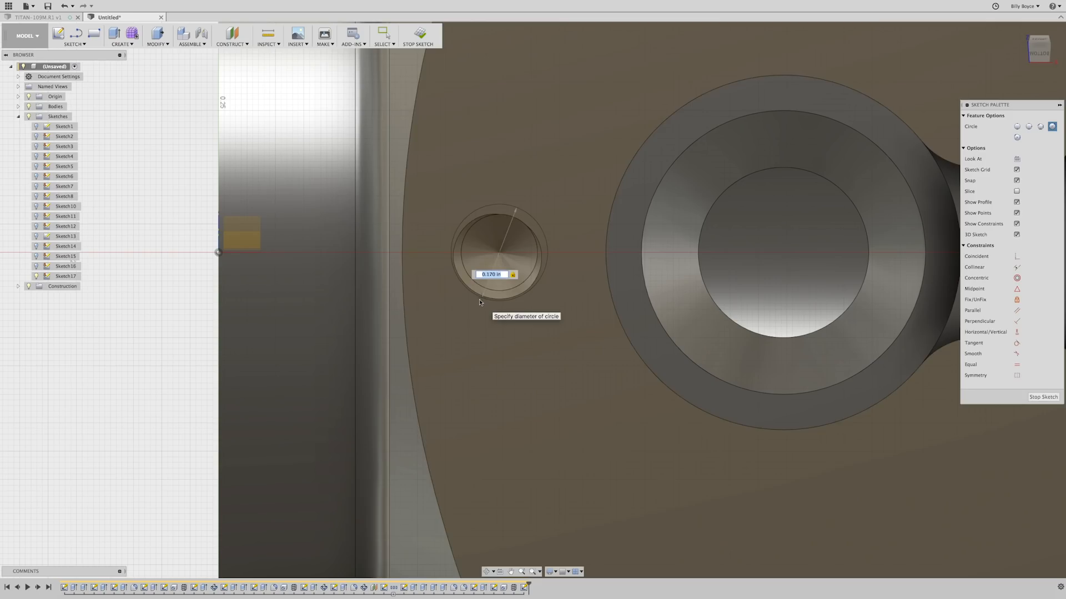
key("Return")
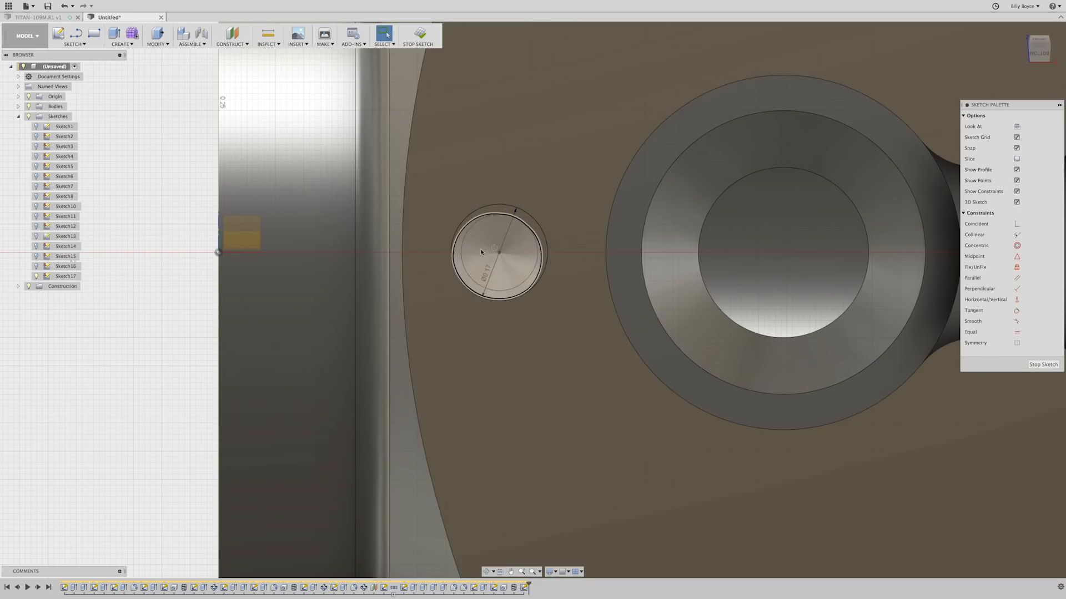
Step: Extrude both profiles inside the new circle as a cut with a -0.1 in distance and a -45 deg taper angle
left_click(478, 248)
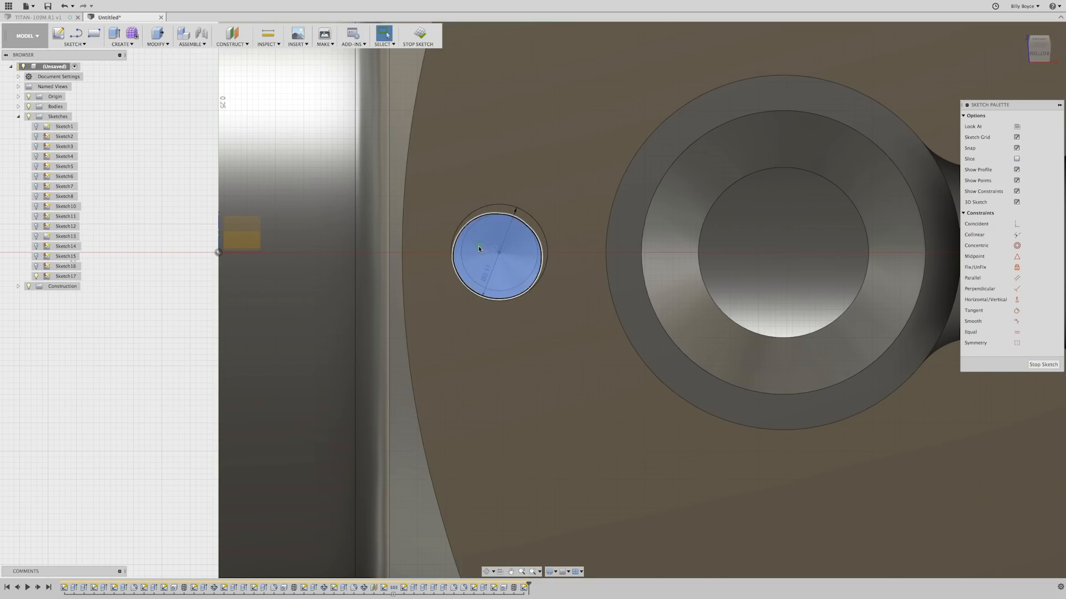
right_click(479, 248)
left_click(498, 236)
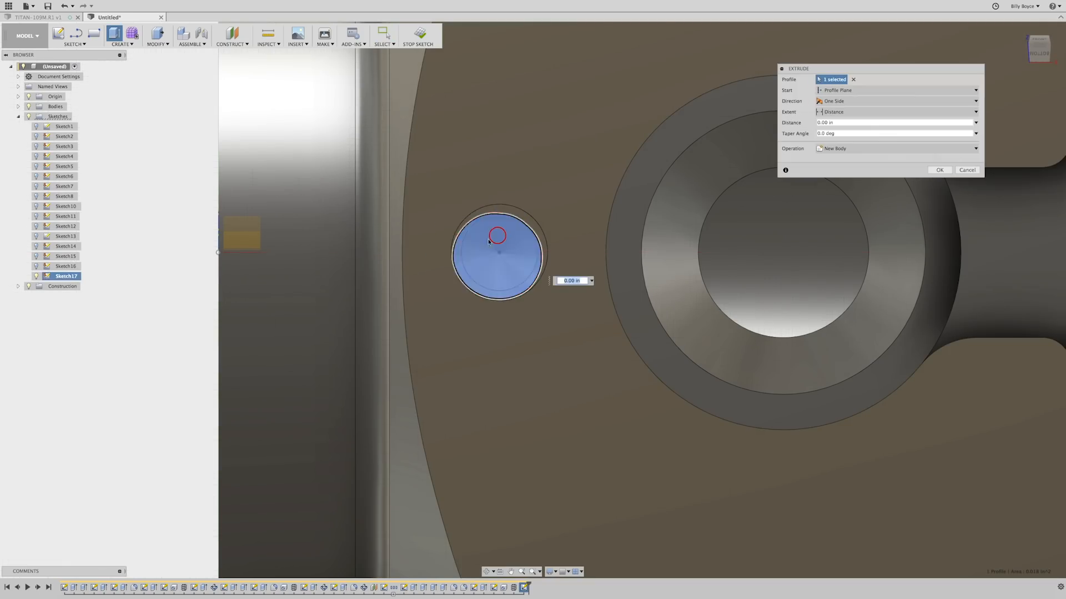
left_click(509, 213)
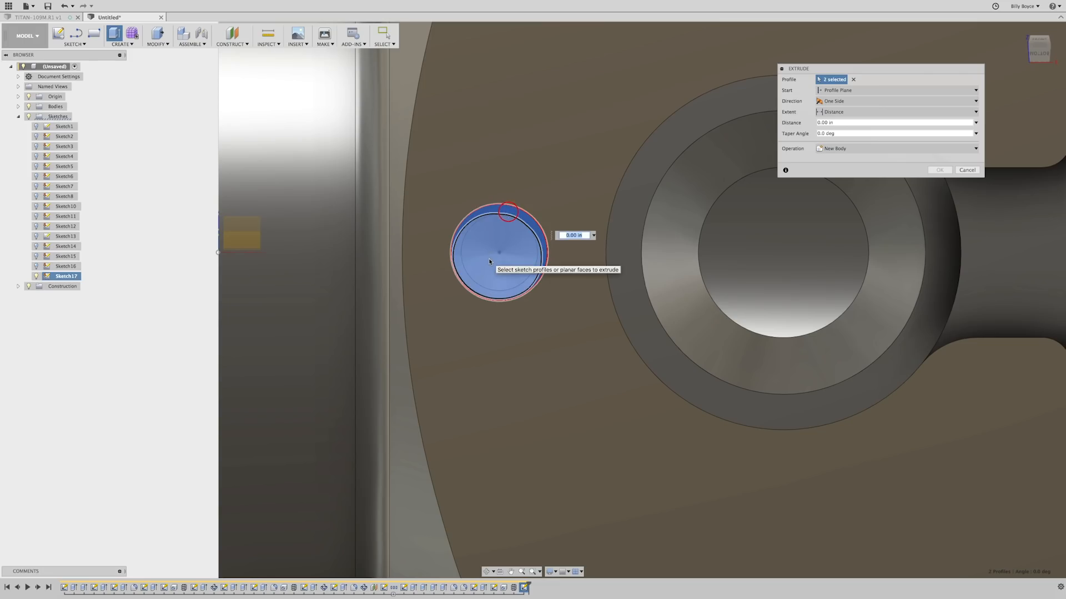
type("-0.1")
key("Tab")
type("-45")
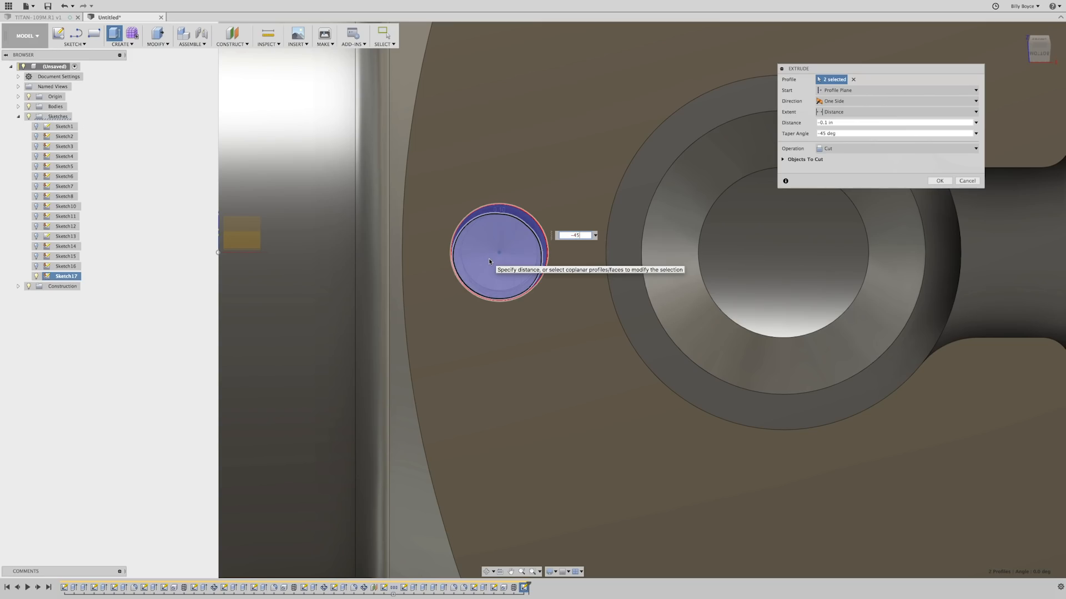
key("Return")
Step: Begin a circular pattern of features, selecting the small hole, its thread and the tapered cut as objects
middle_click_drag(488, 258, 271, 128, "shift")
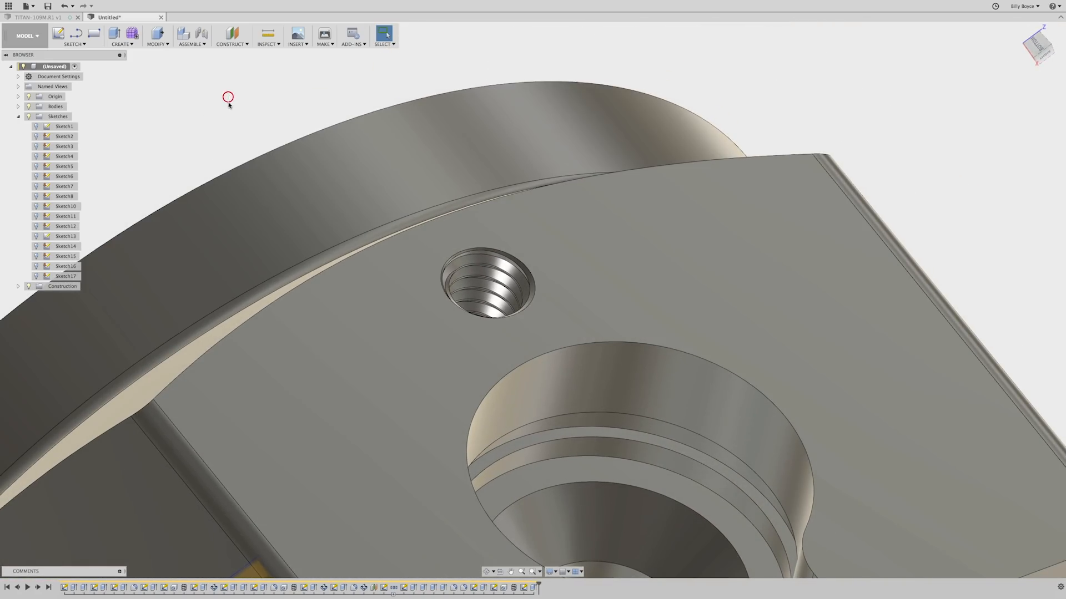
left_click(124, 44)
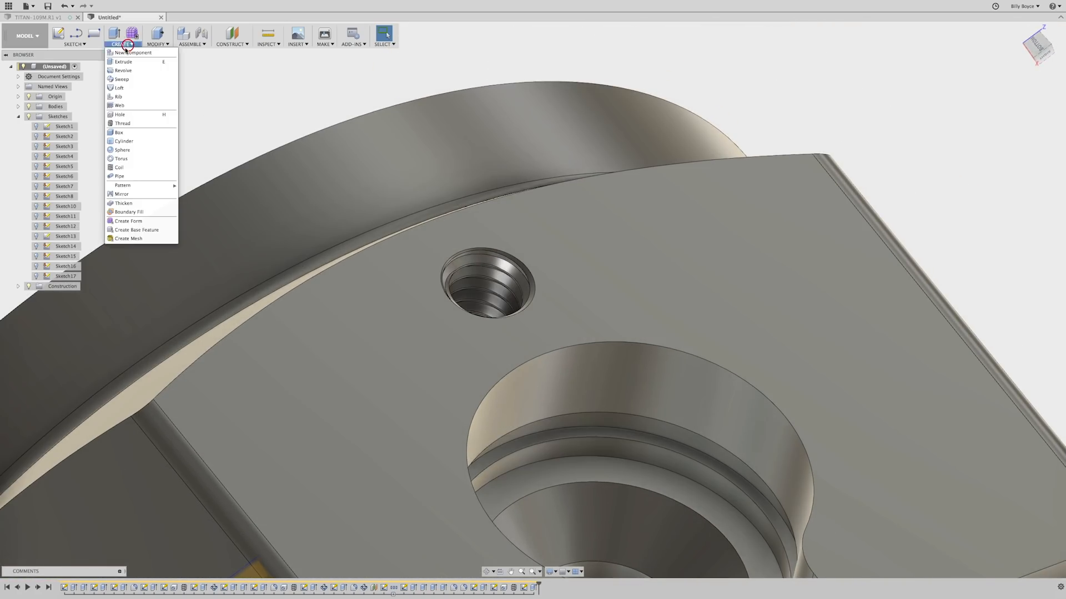
mouse_move(166, 185)
left_click(197, 195)
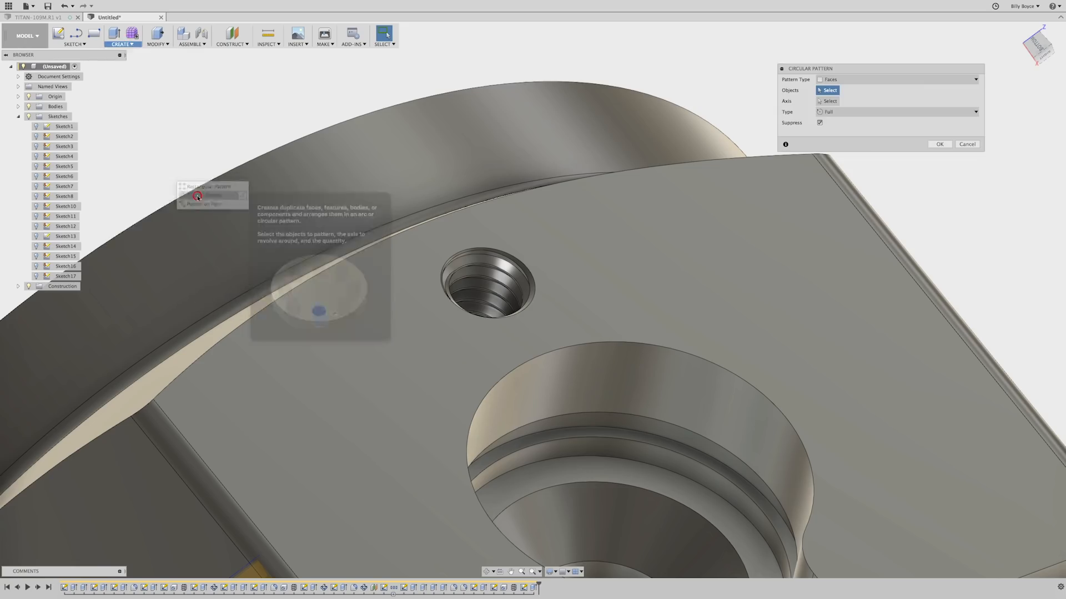
left_click(840, 81)
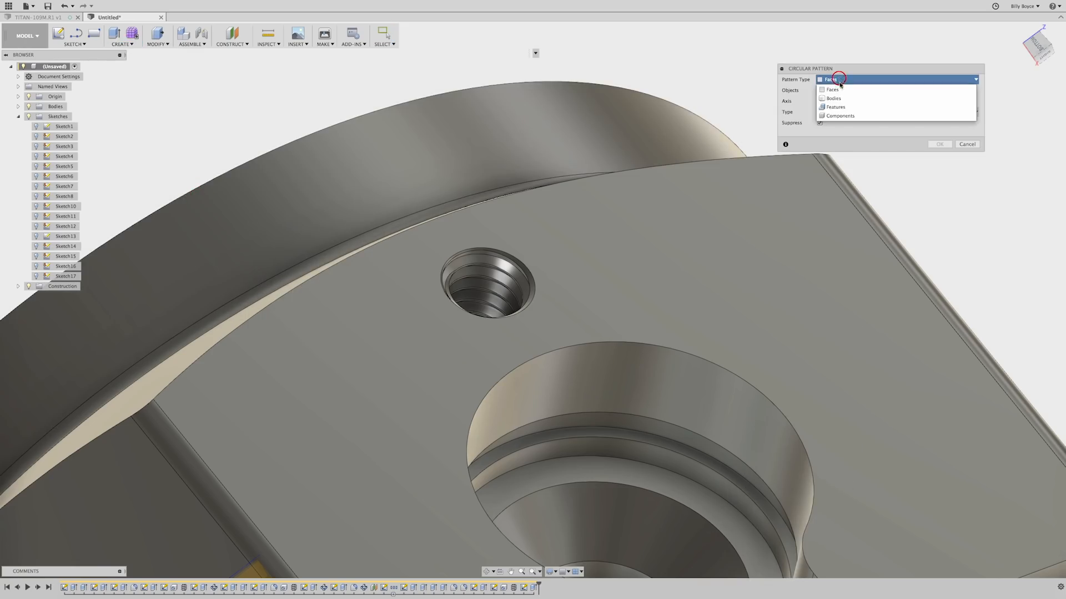
left_click(842, 108)
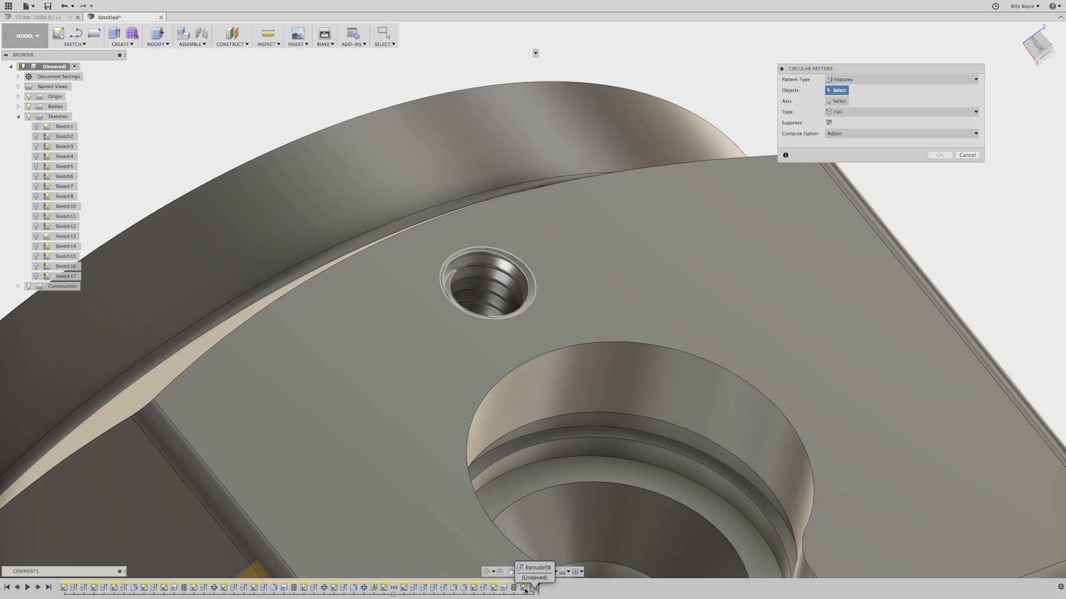
left_click(503, 587)
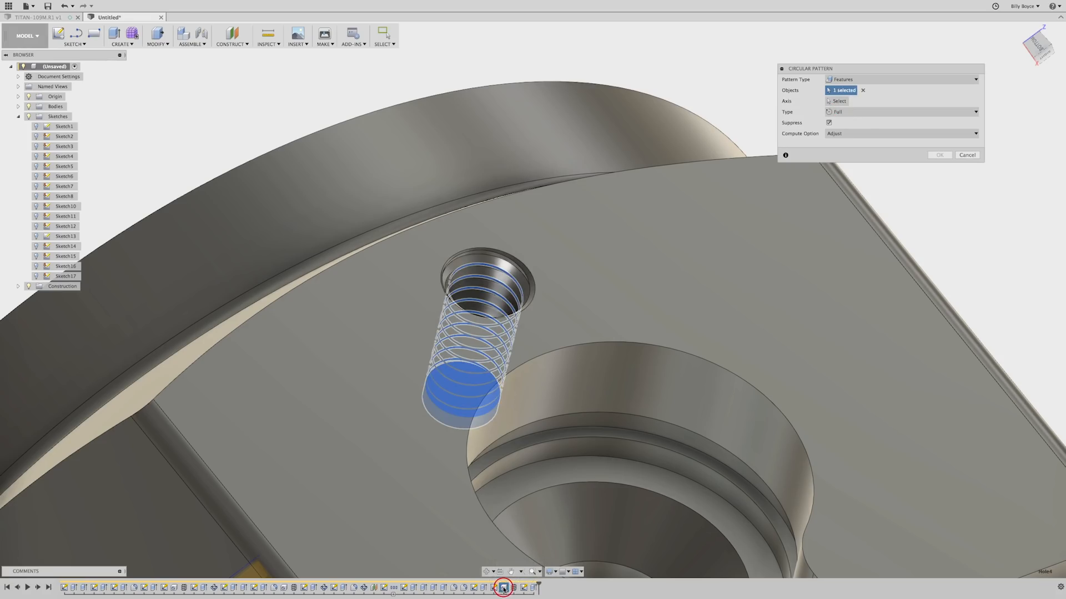
left_click(513, 588)
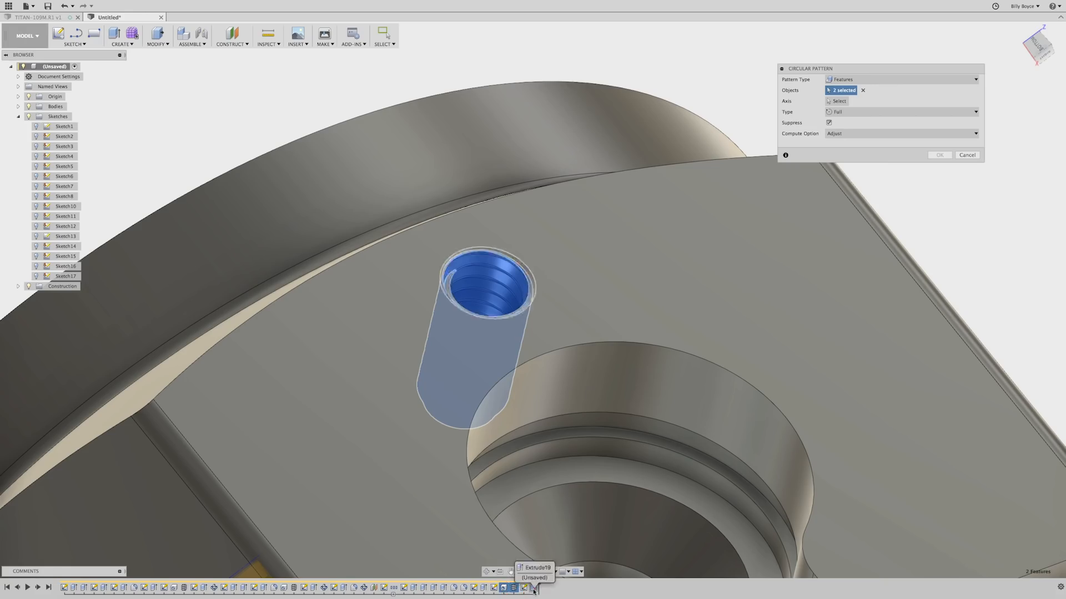
left_click(533, 588)
Step: Pattern the features around the port's circular edge with a quantity of 4, suppressing the instance that falls on the slot
left_click(837, 101)
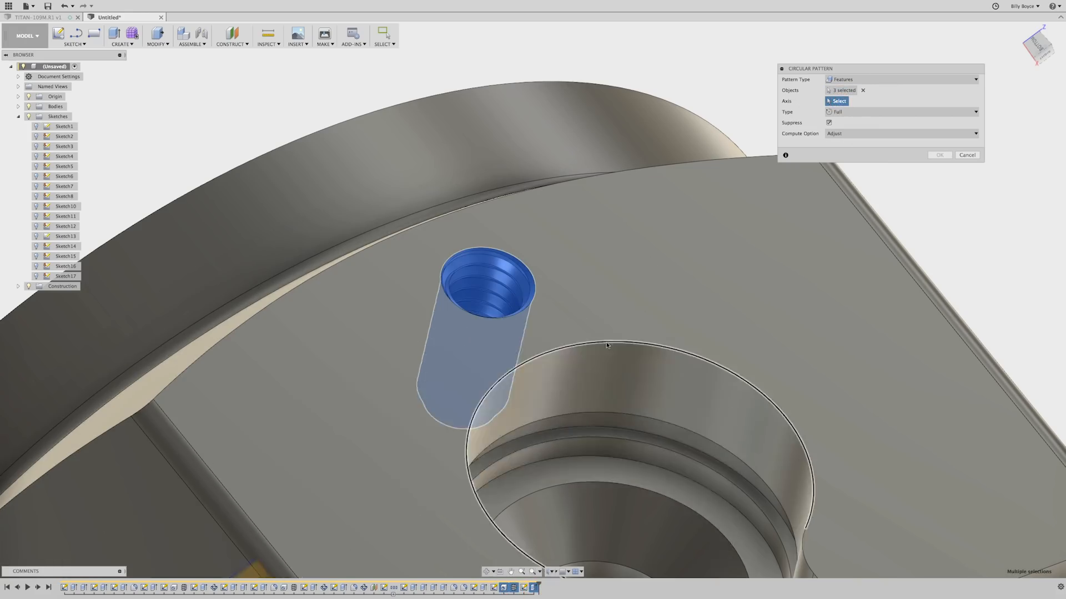
left_click(608, 342)
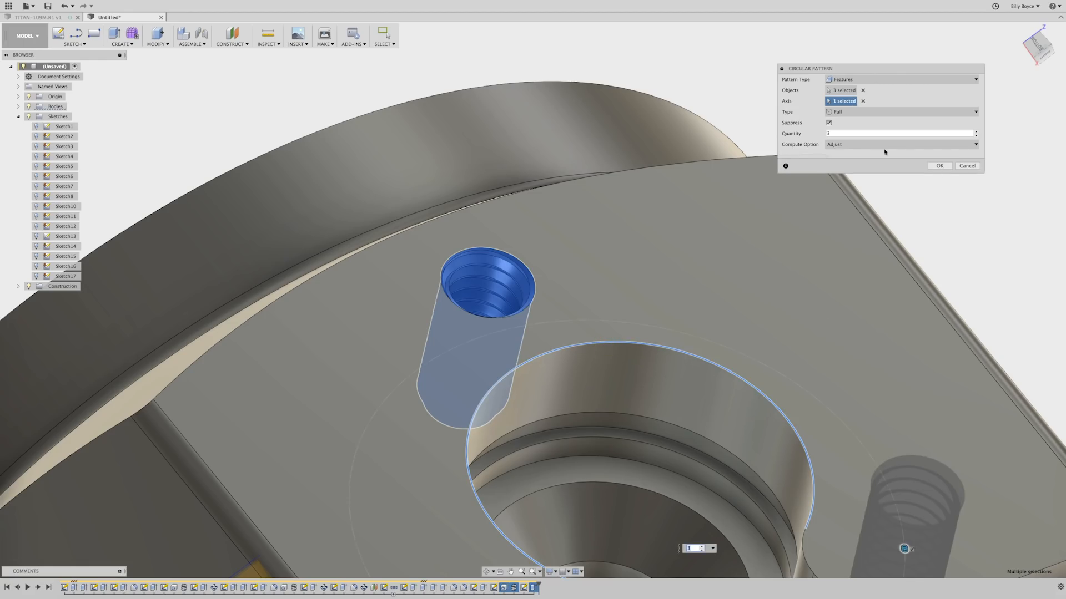
left_click(976, 132)
scroll(723, 247, "down", 5)
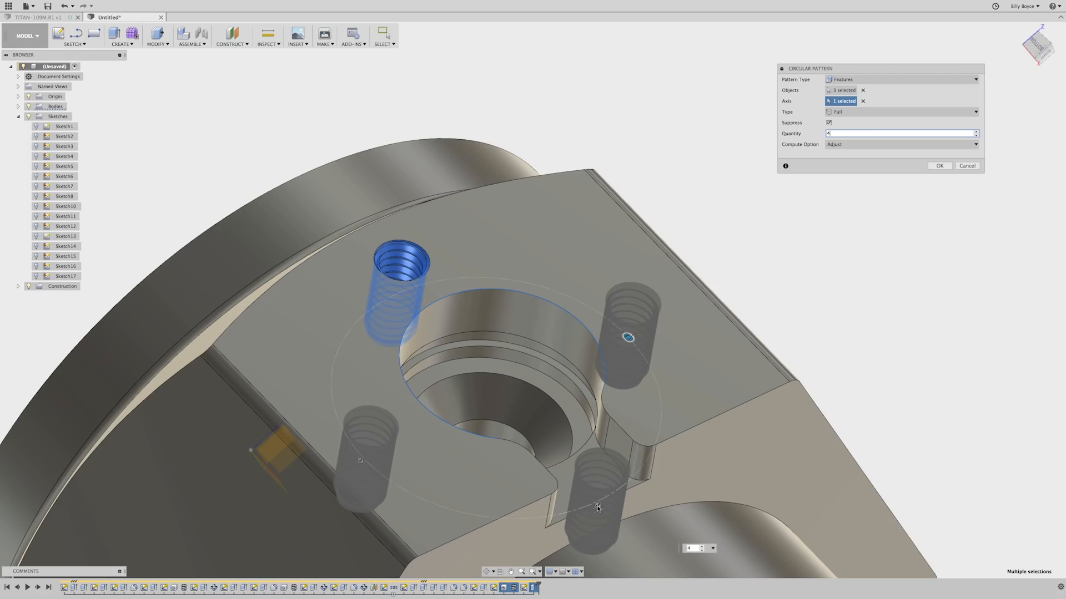
left_click(598, 507)
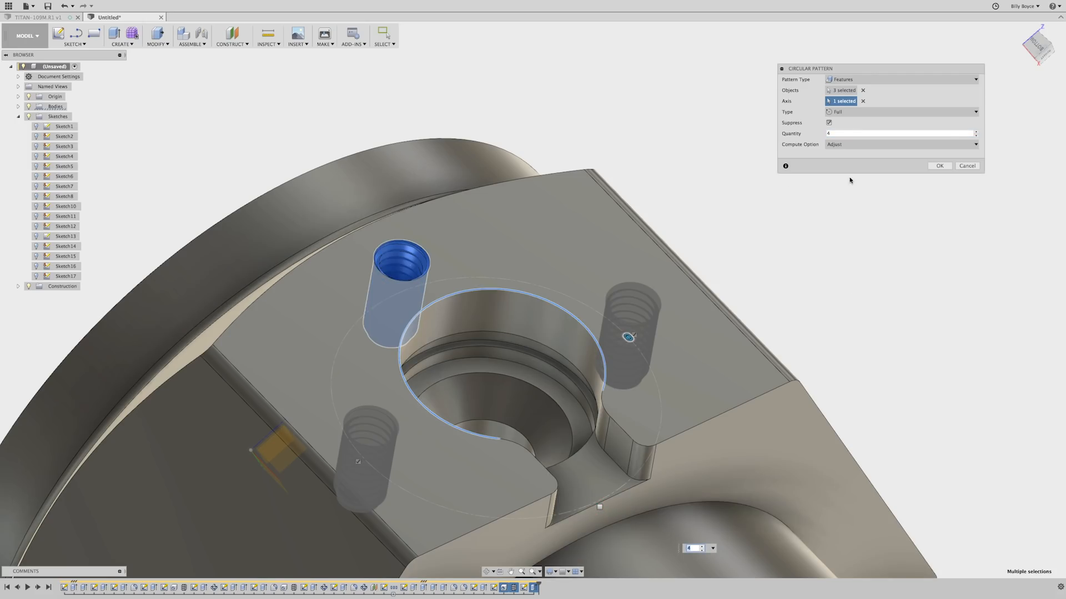
left_click(939, 167)
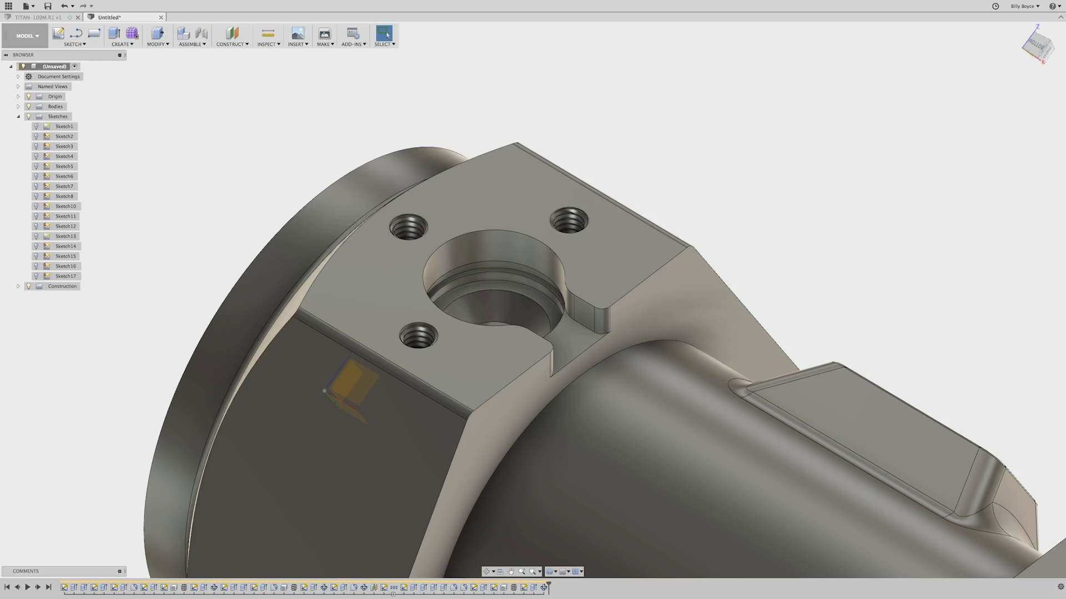
Step: Group the timeline features from the port's first sketch through the circular pattern
left_click(404, 588)
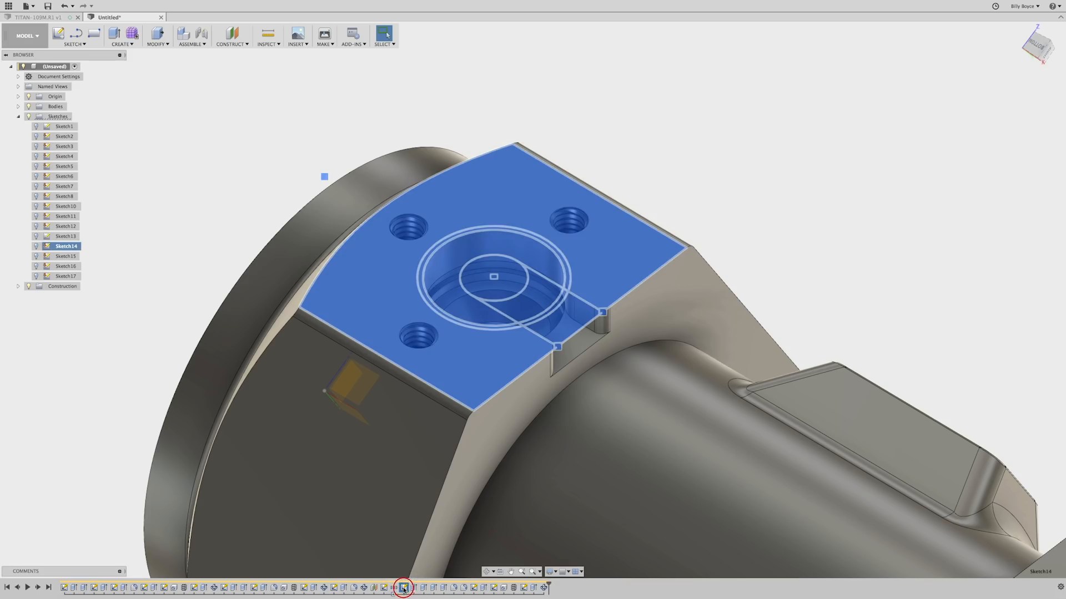
left_click(543, 587, "shift")
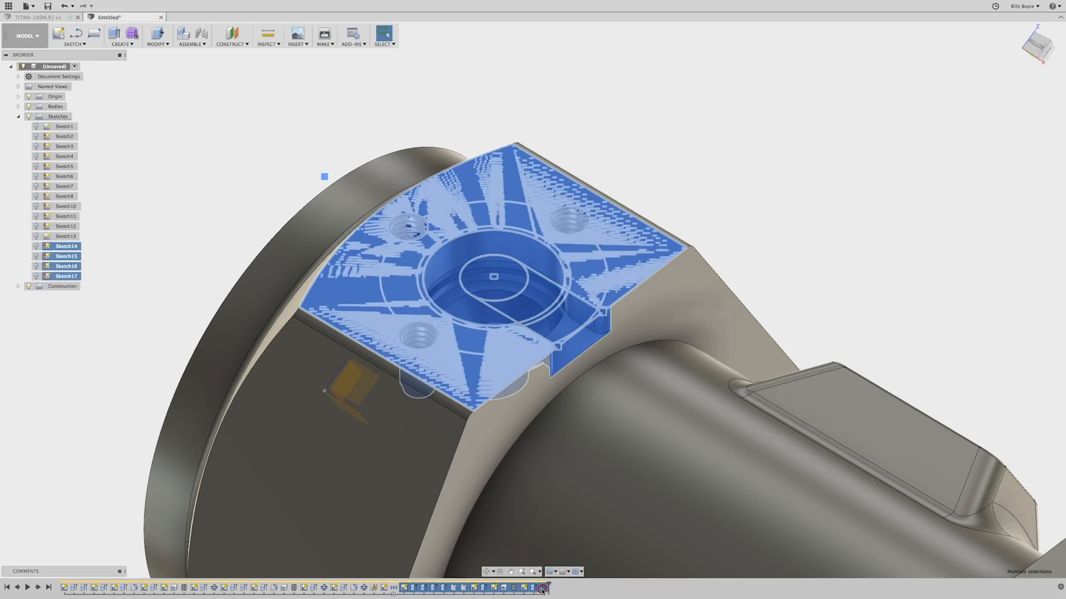
right_click(475, 591)
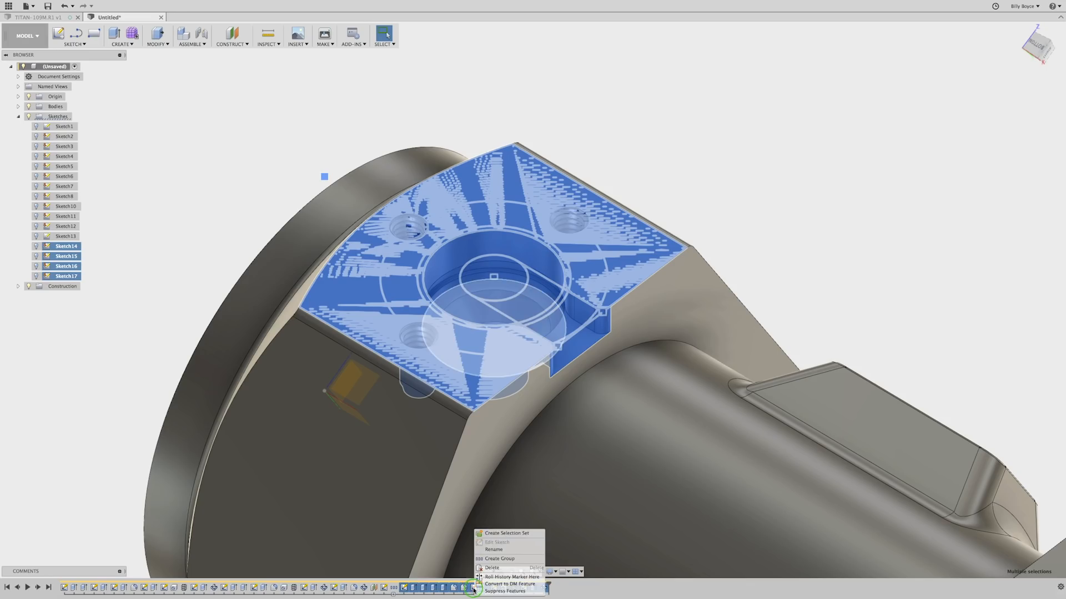
left_click(498, 566)
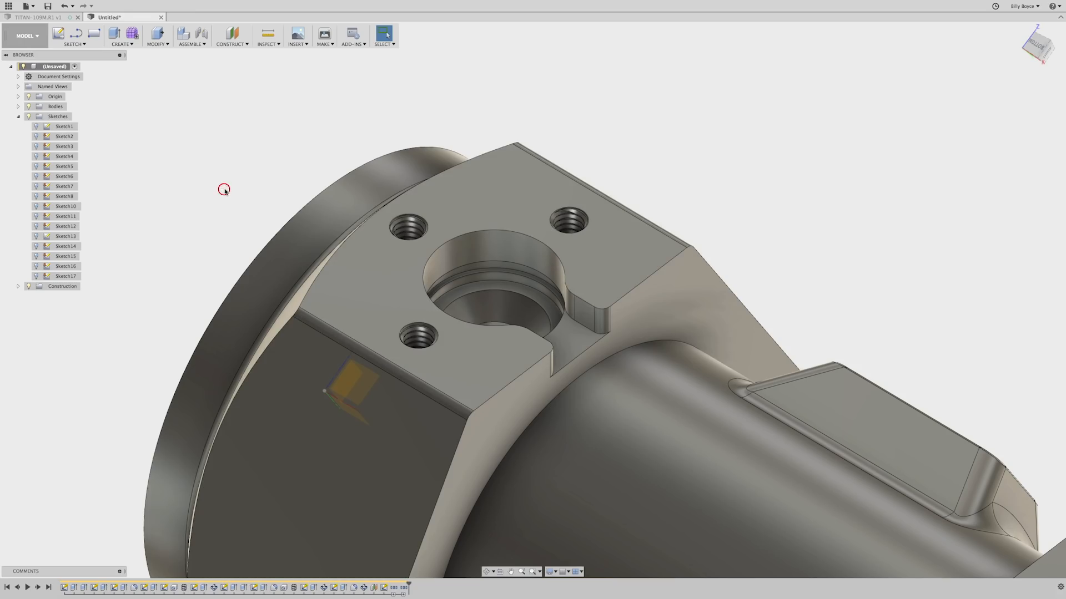
left_click(198, 209)
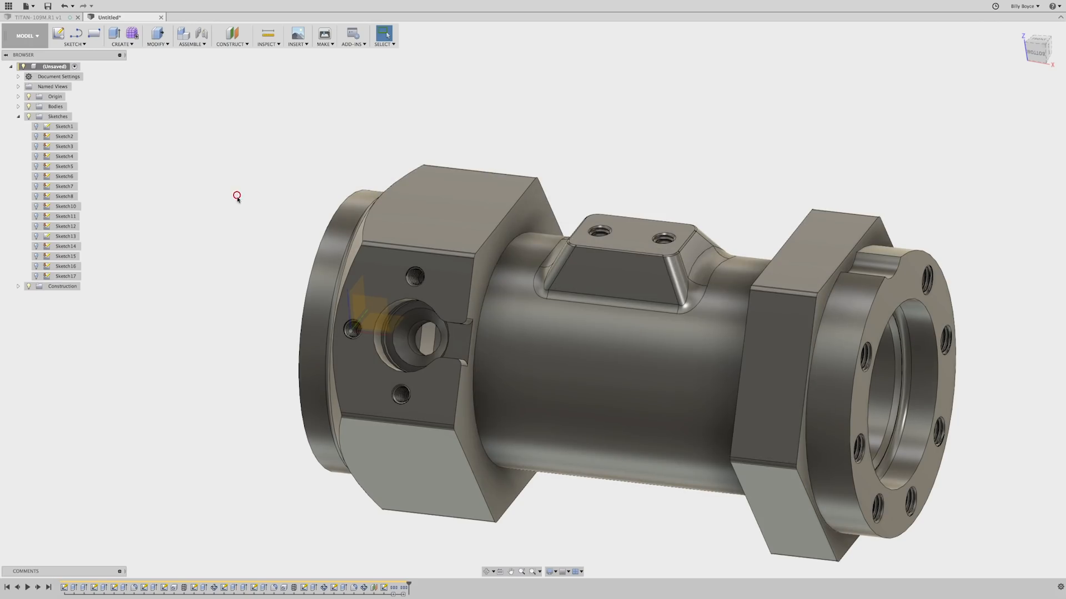
Step: Sketch a two-point rectangle about 1.2 in tall on the boss-side hex face, spanning from one hex flange across the boss to the other
left_click(72, 45)
mouse_move(84, 73)
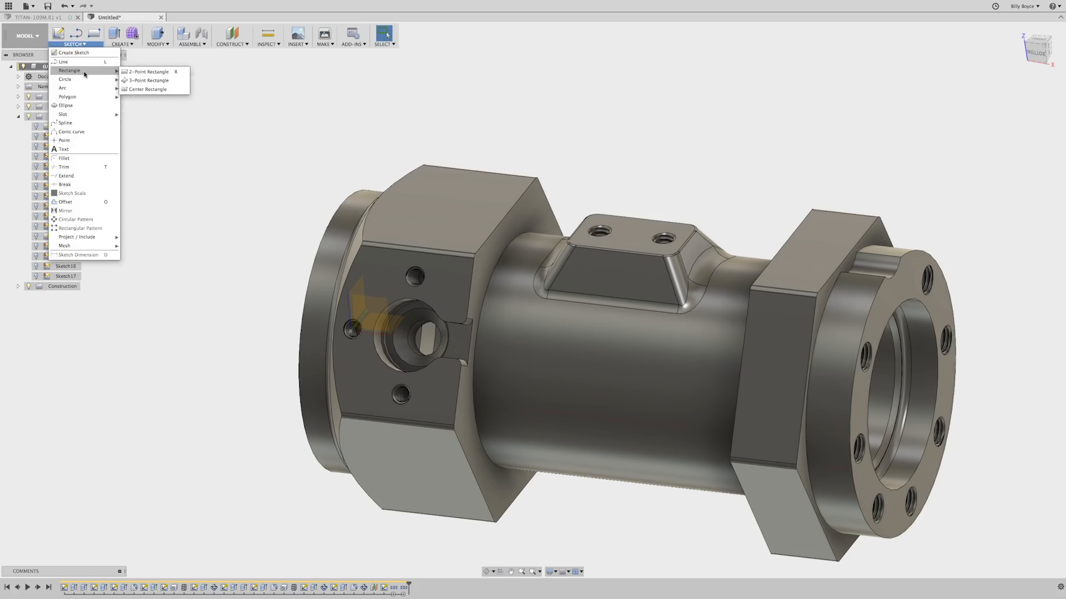
left_click(125, 72)
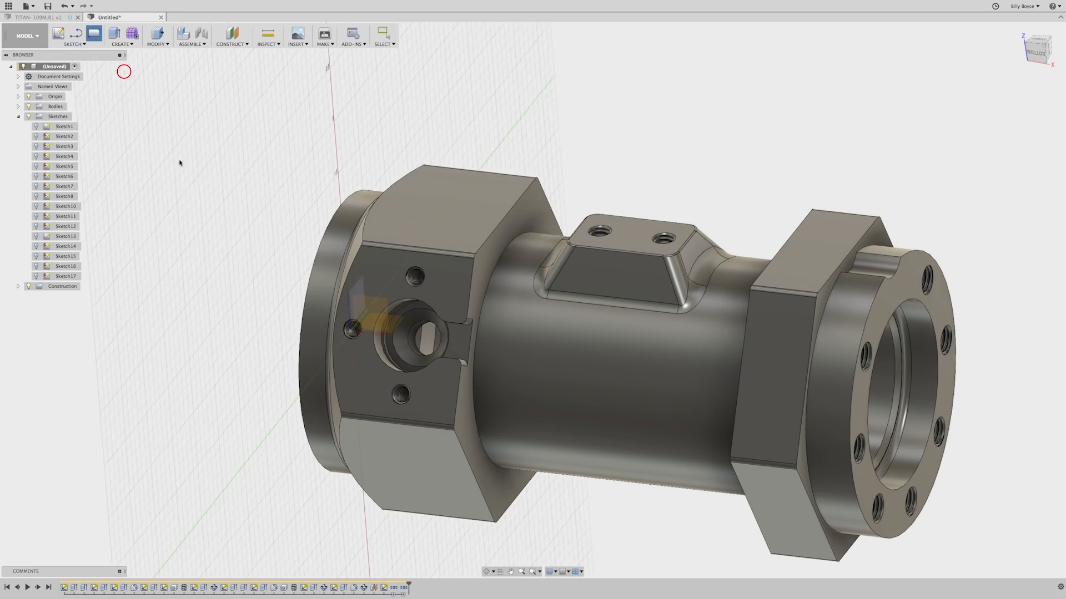
left_click(469, 193)
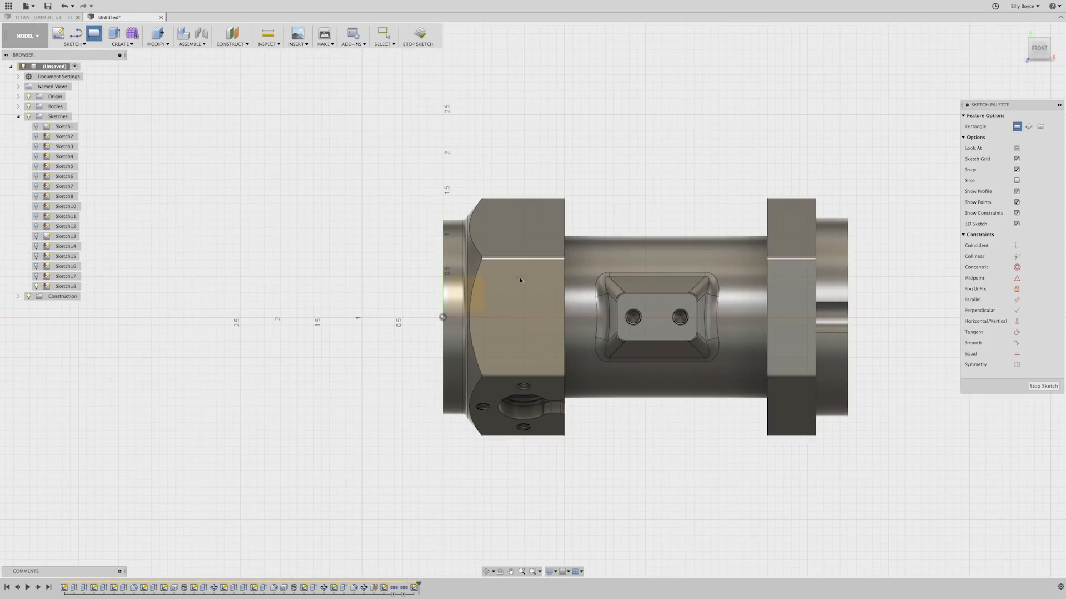
scroll(570, 317, "up", 3)
scroll(441, 278, "down", 4)
scroll(302, 226, "up", 4)
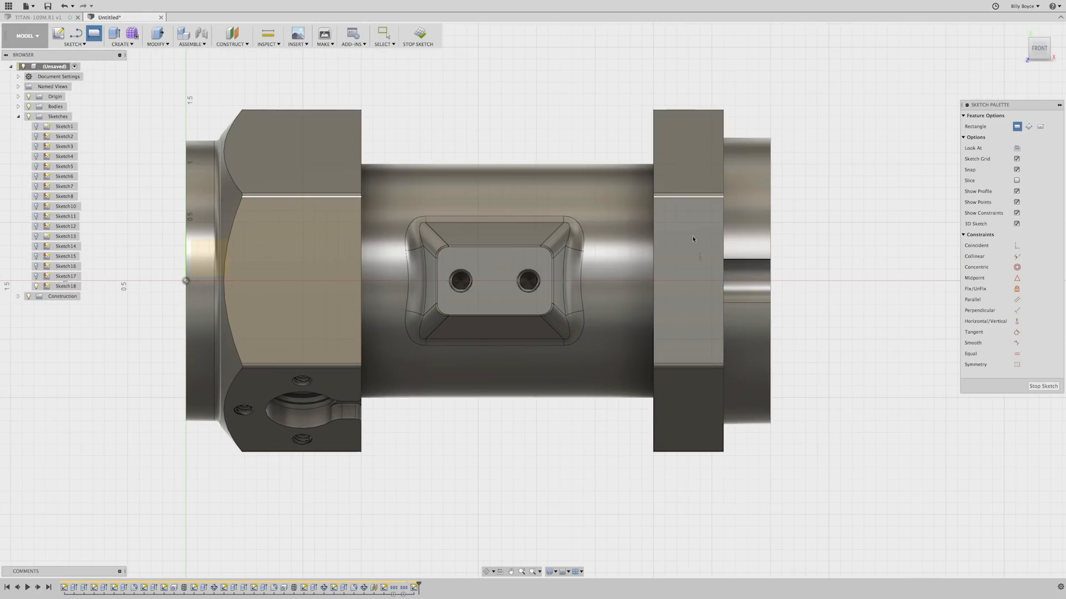
left_click(711, 211)
left_click(251, 350)
key("Escape")
scroll(673, 255, "down", 3)
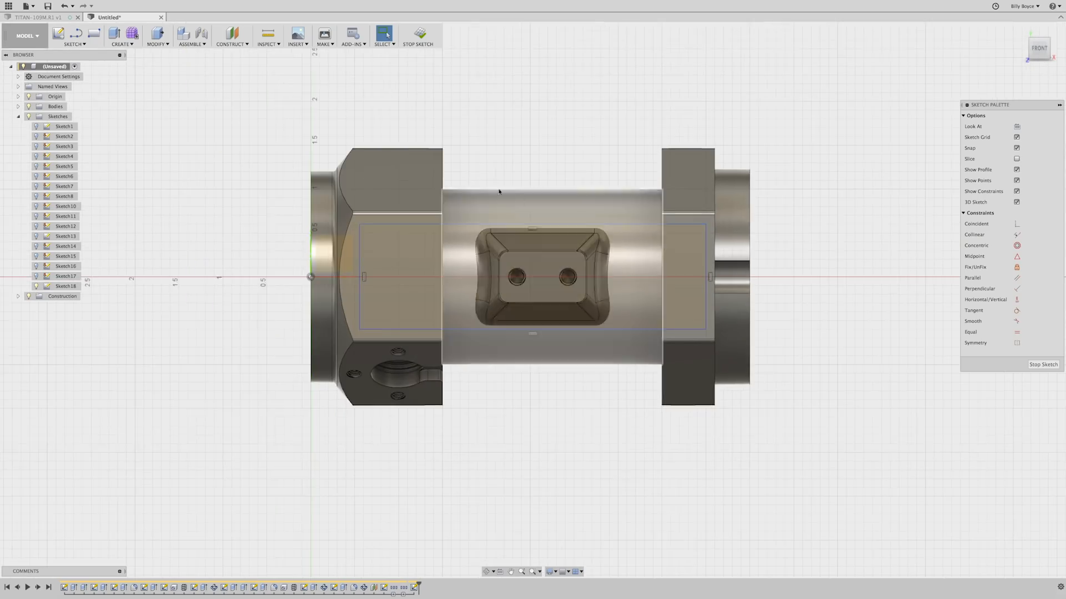
Step: Dimension the rectangle's short side on the smaller hex flange 0.5 in from the nearest end of the fitting
scroll(493, 187, "up", 3)
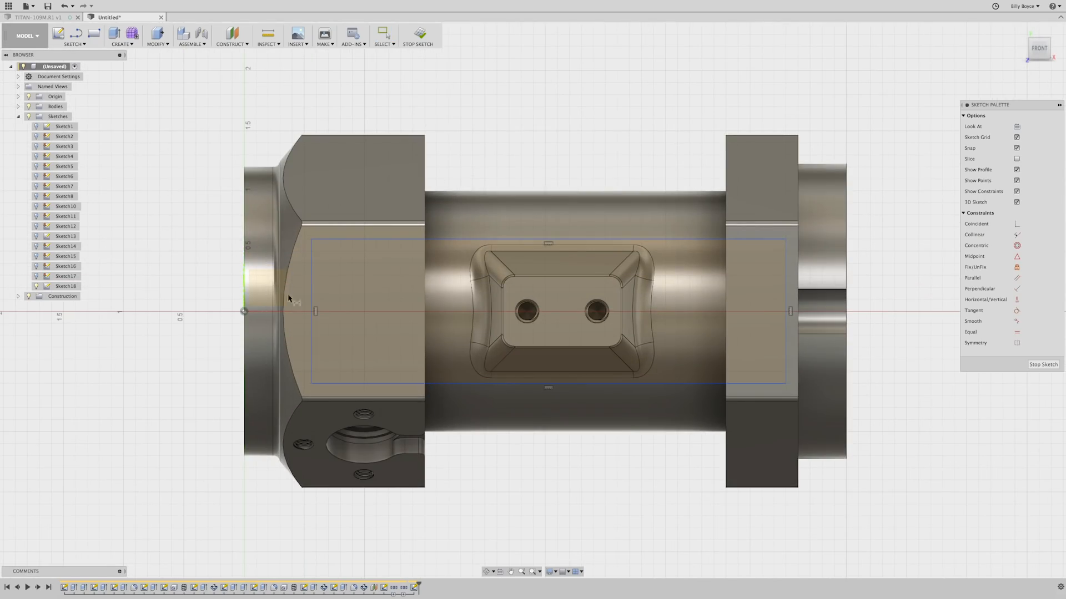
left_click(788, 299)
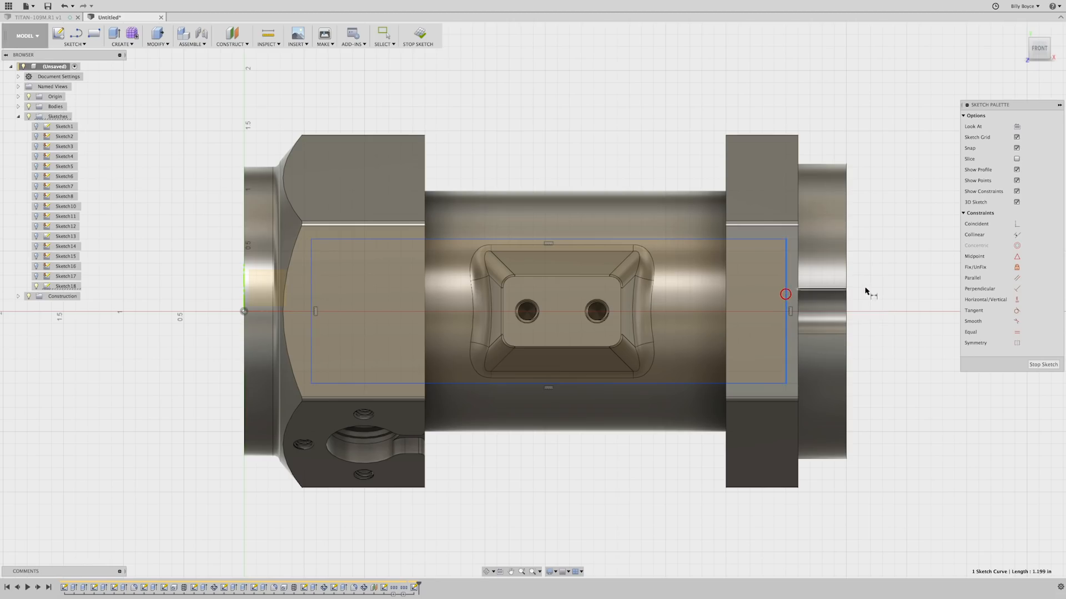
left_click(845, 289)
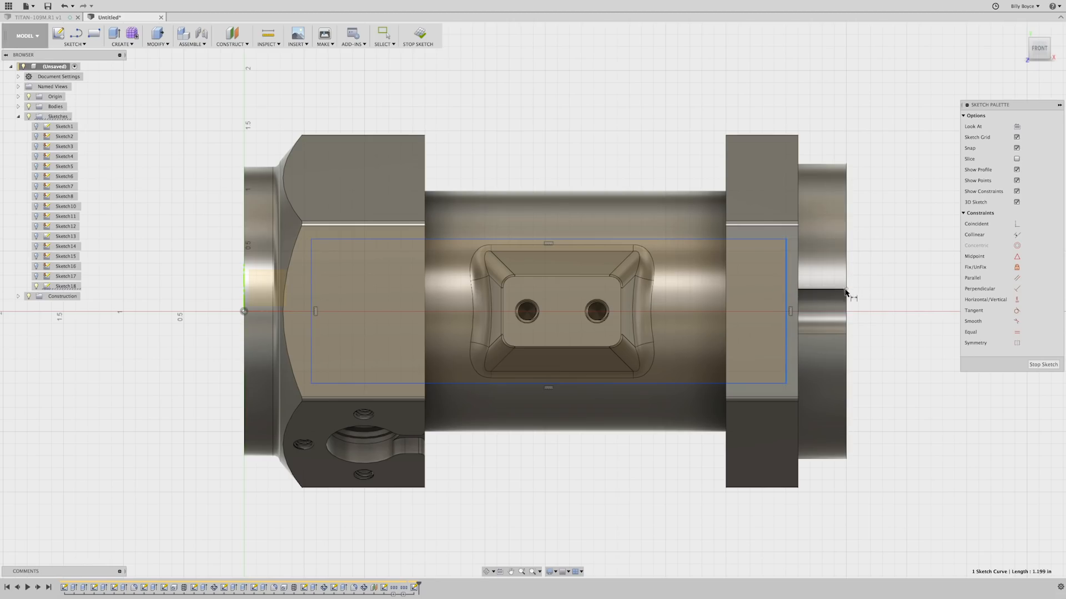
left_click(887, 286)
key("BackSpace")
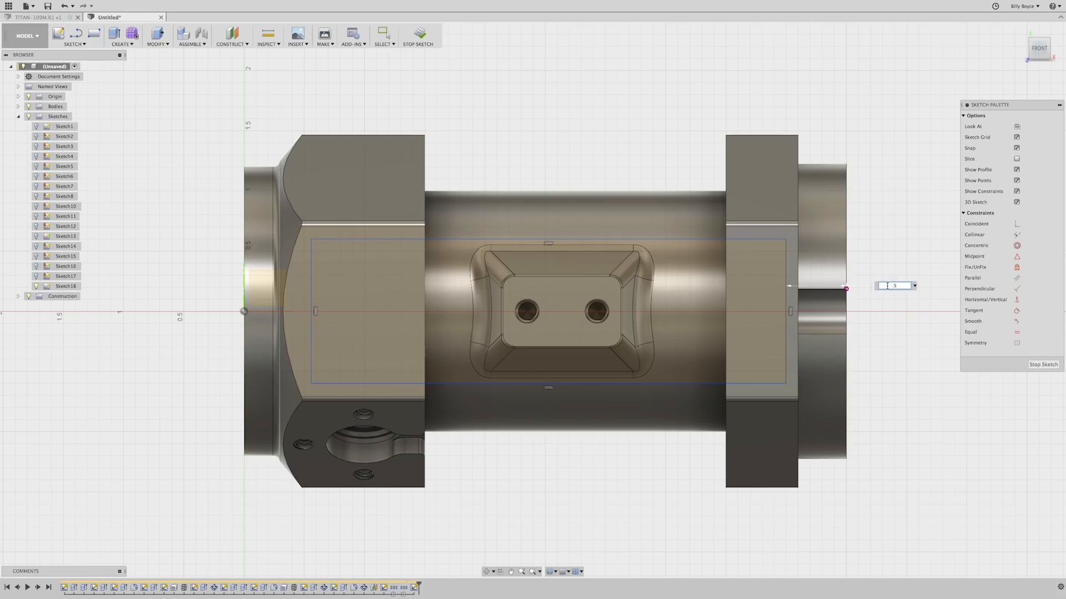
key("Return")
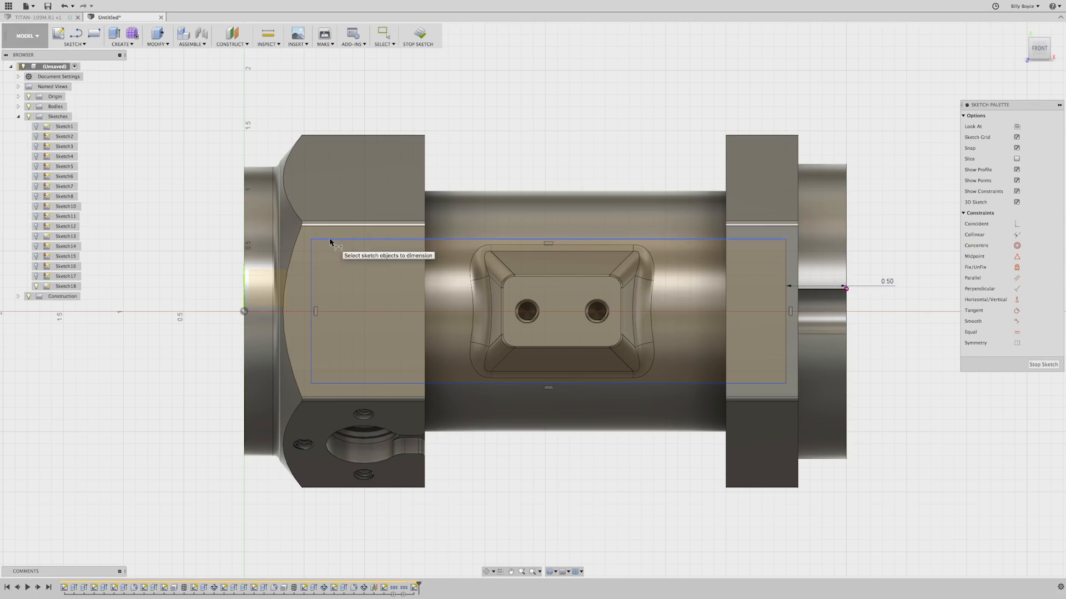
Step: Dimension the rectangle's short side on the larger hex flange to a height of 1.225 in
left_click(311, 267)
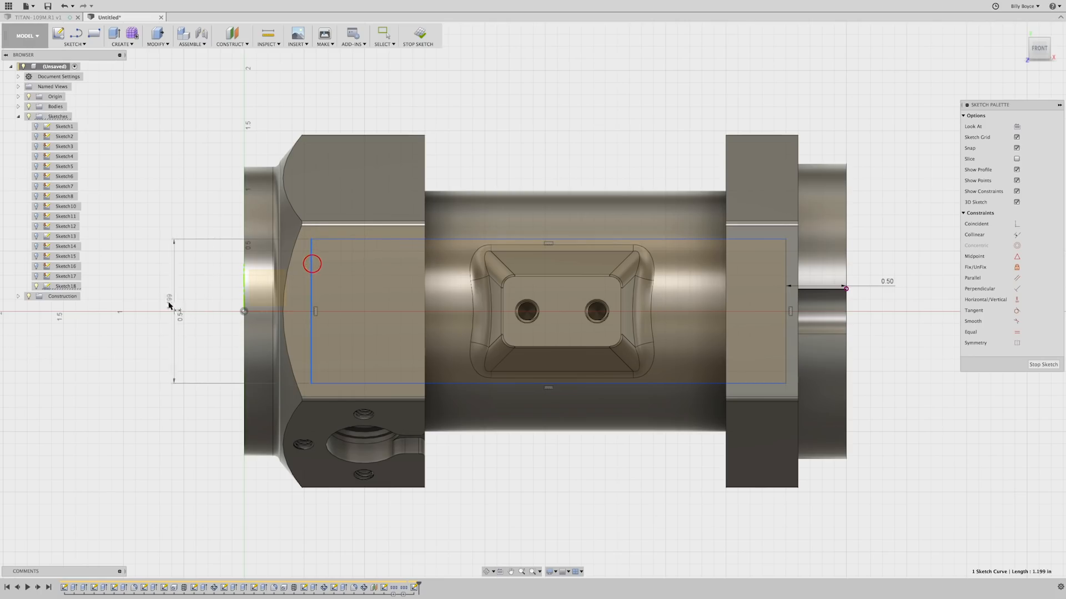
left_click(150, 307)
type("1")
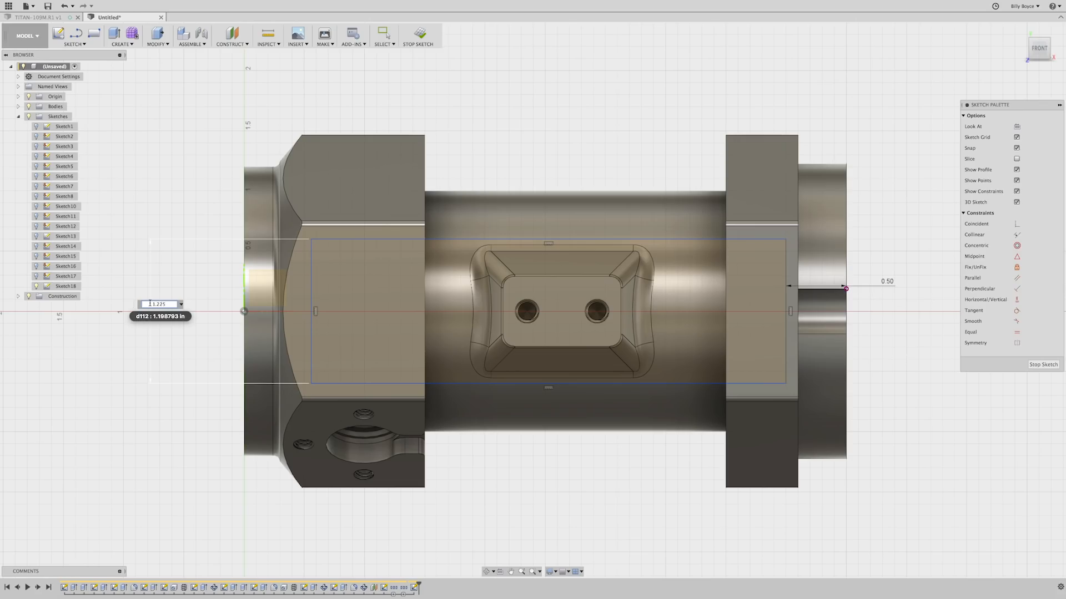
type(".225")
key("Return")
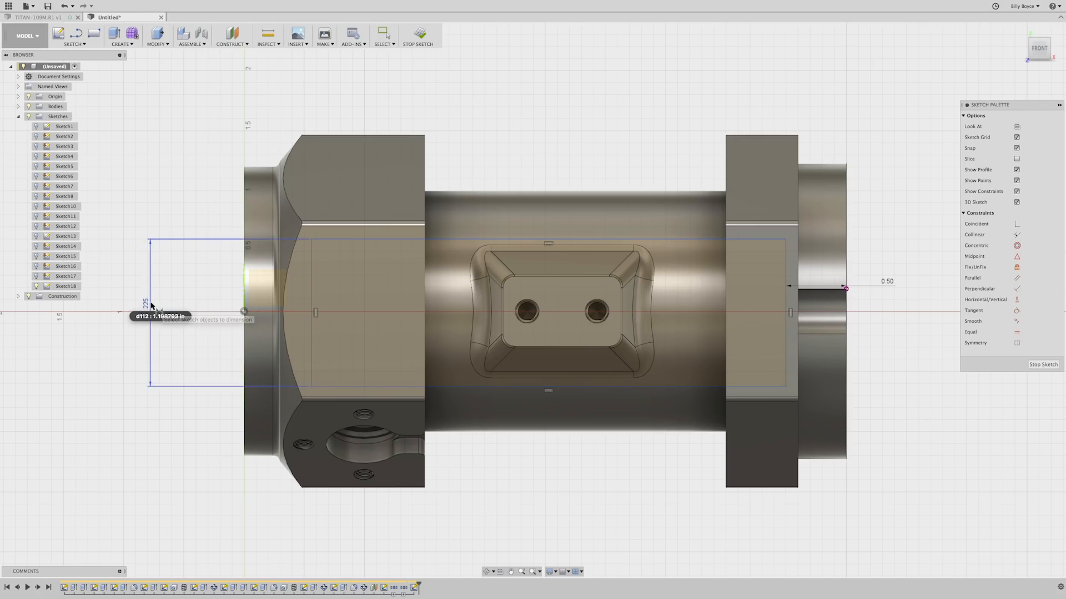
Step: Dimension the rectangle's upper long side 0.613 in from the sketch origin
left_click(244, 312)
left_click(341, 239)
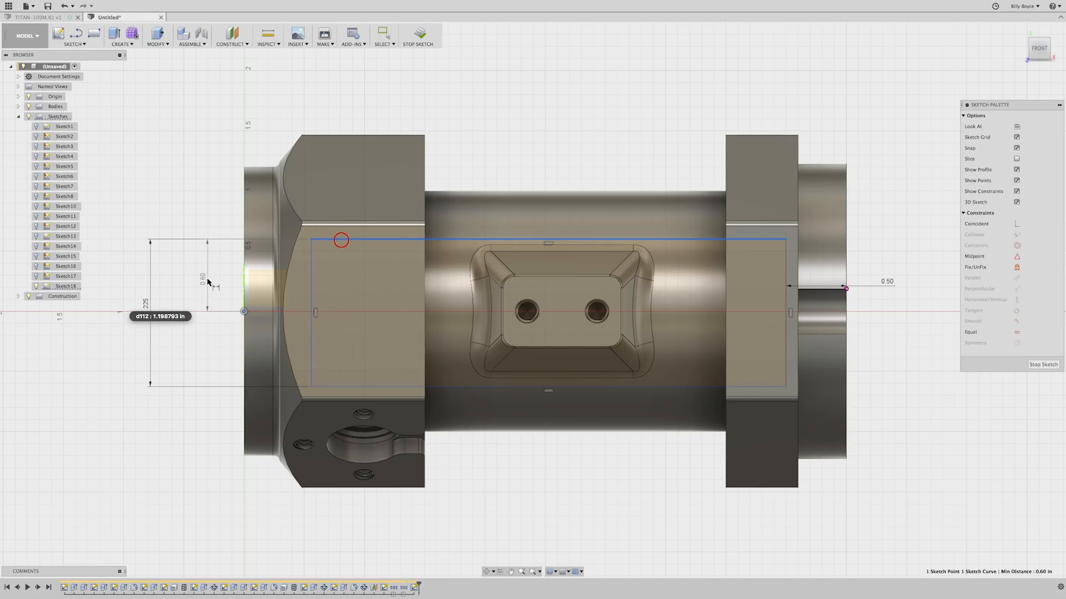
left_click(198, 282)
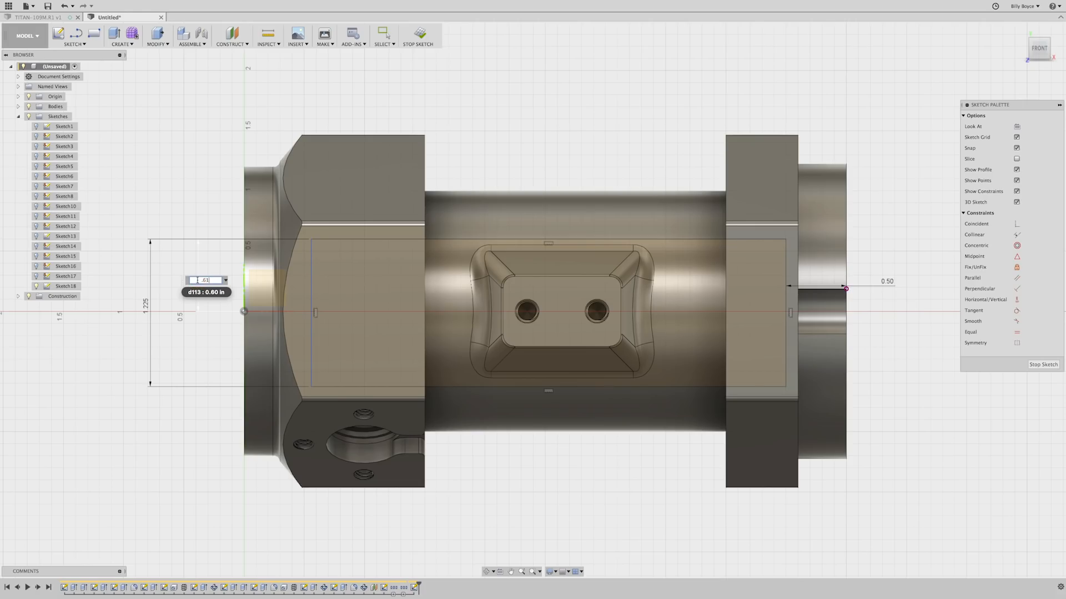
type(".613")
key("Return")
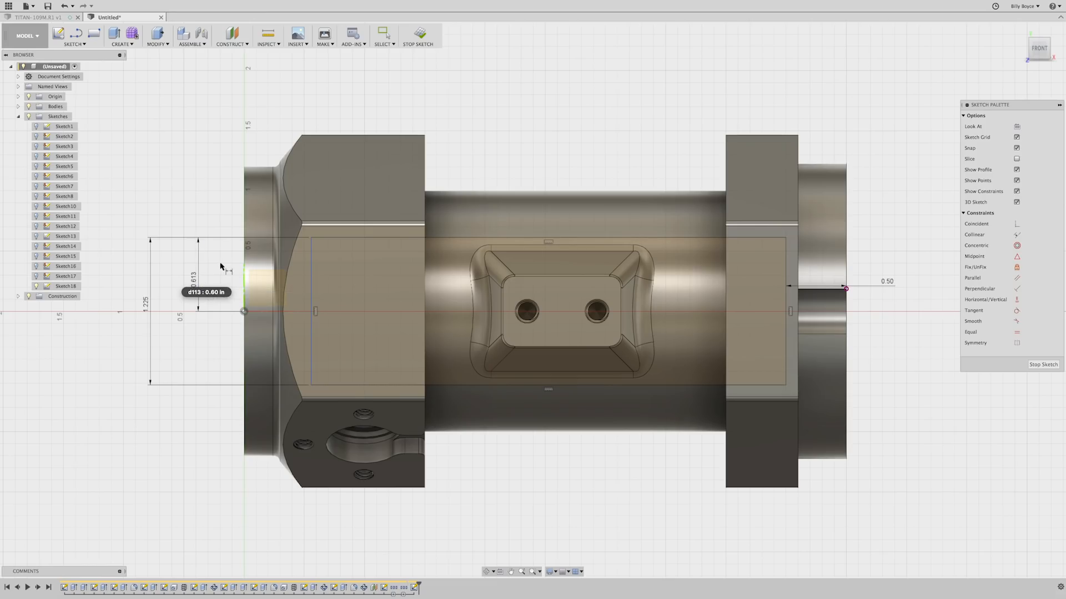
Step: Offset the larger hex flange's curved face edge inward by -0.155 in with chain selection off
key("o")
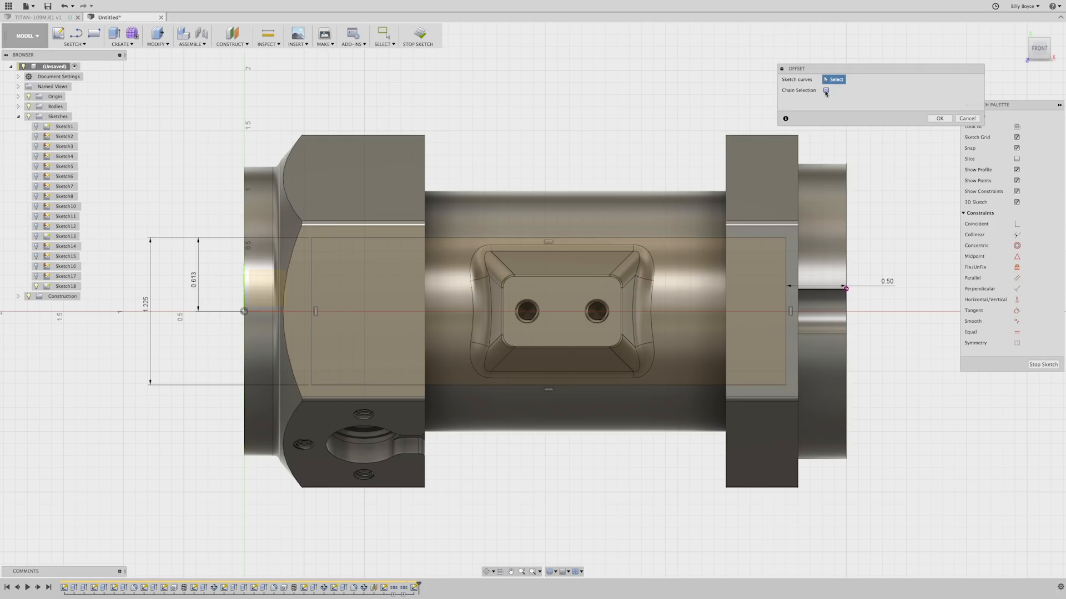
left_click(294, 252)
type("-")
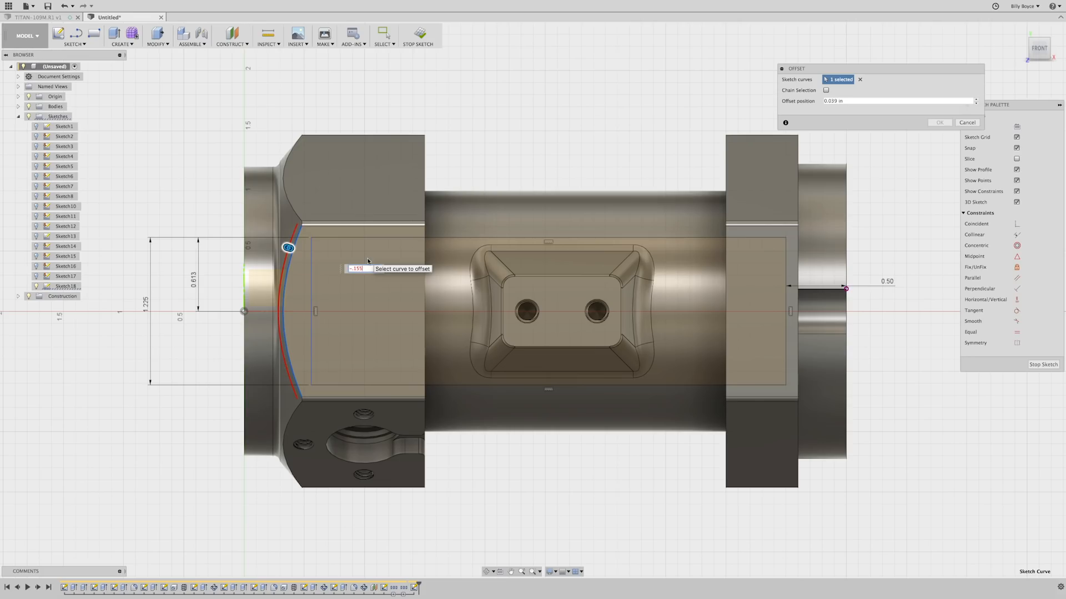
type(".155")
key("Return")
key("Return")
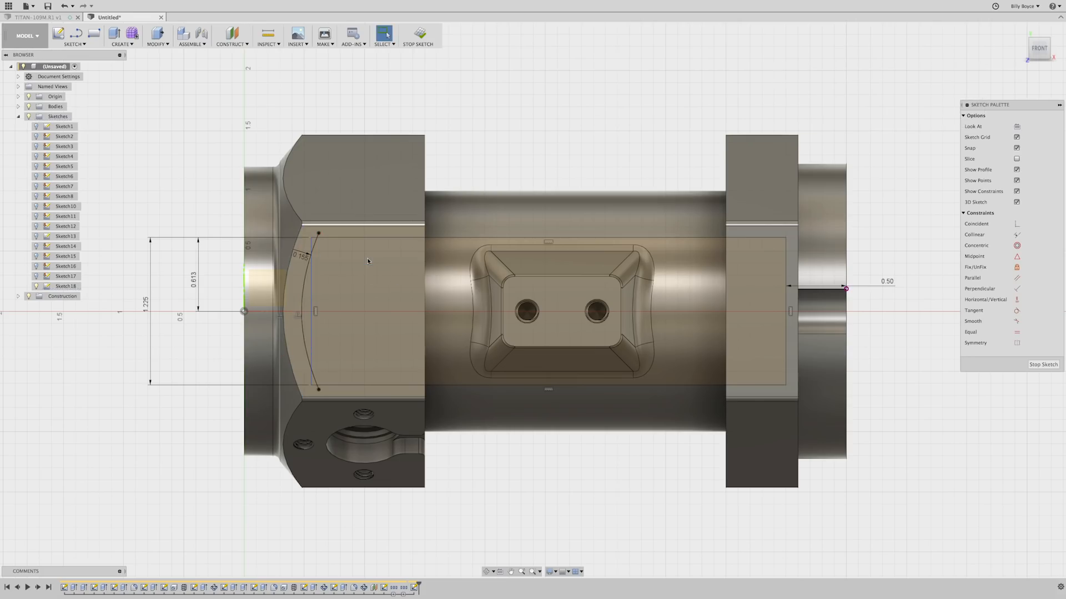
Step: Delete the rectangle's straight short side beside the offset arc
left_click(312, 288)
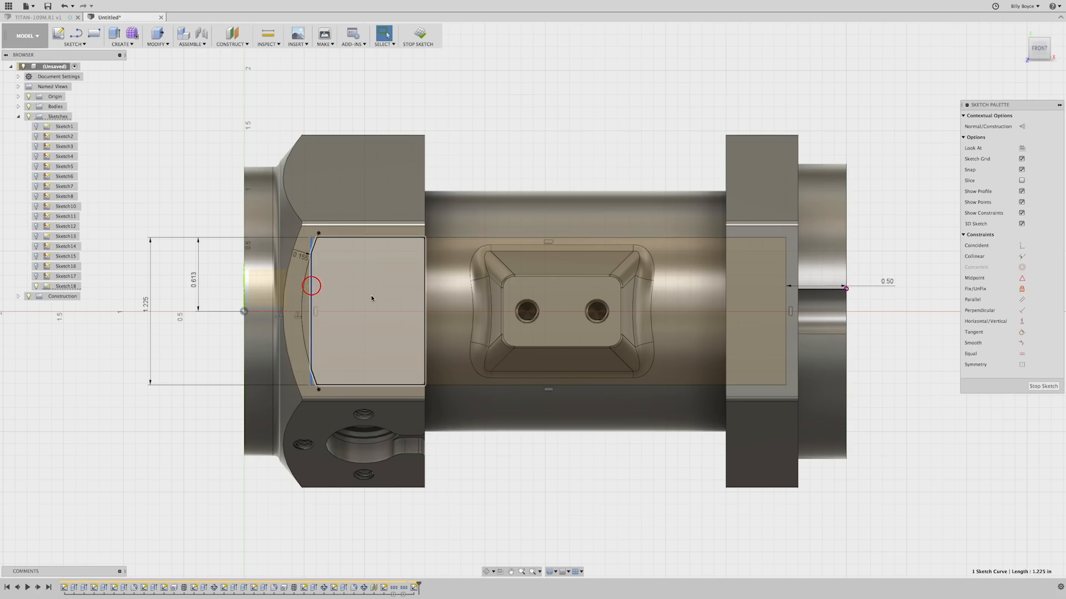
key("Delete")
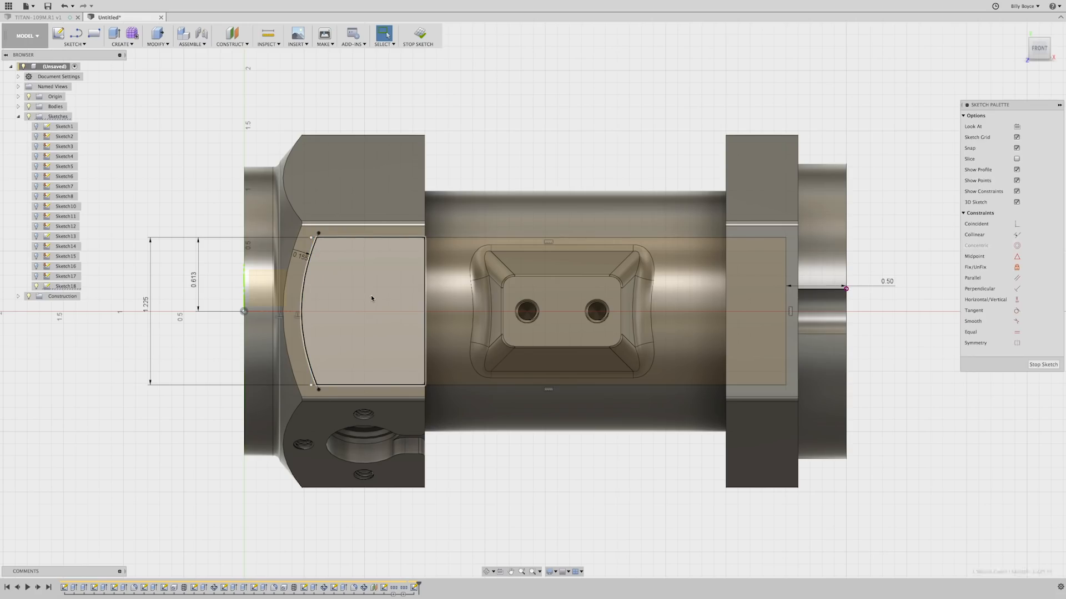
left_click(584, 100)
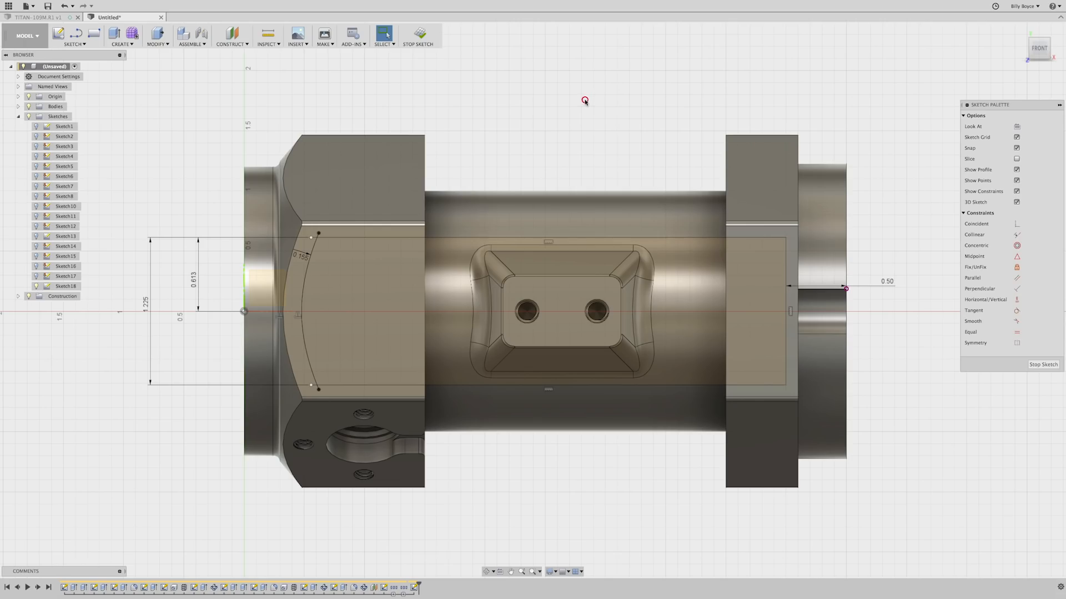
Step: Fillet the rectangle's two corners on the smaller hex flange with a 0.30 in radius
left_click(77, 46)
left_click(76, 159)
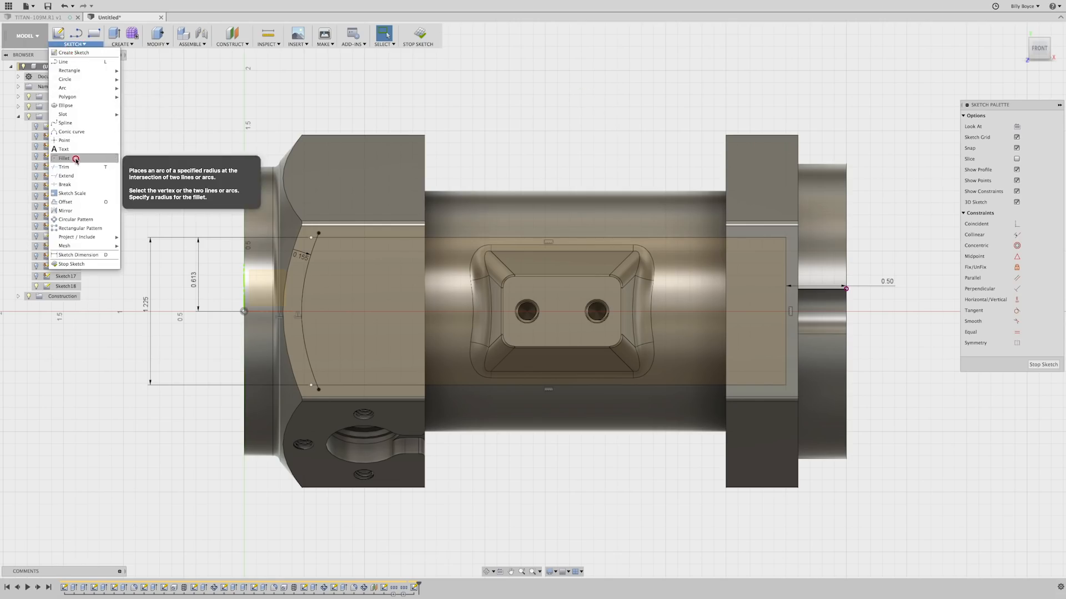
left_click(785, 238)
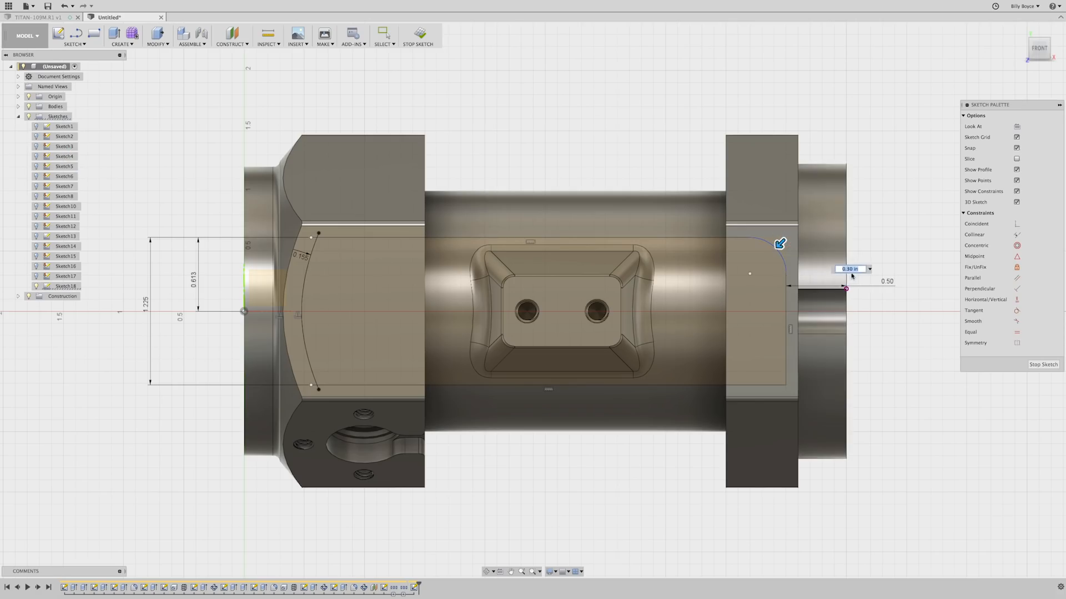
left_click(786, 387)
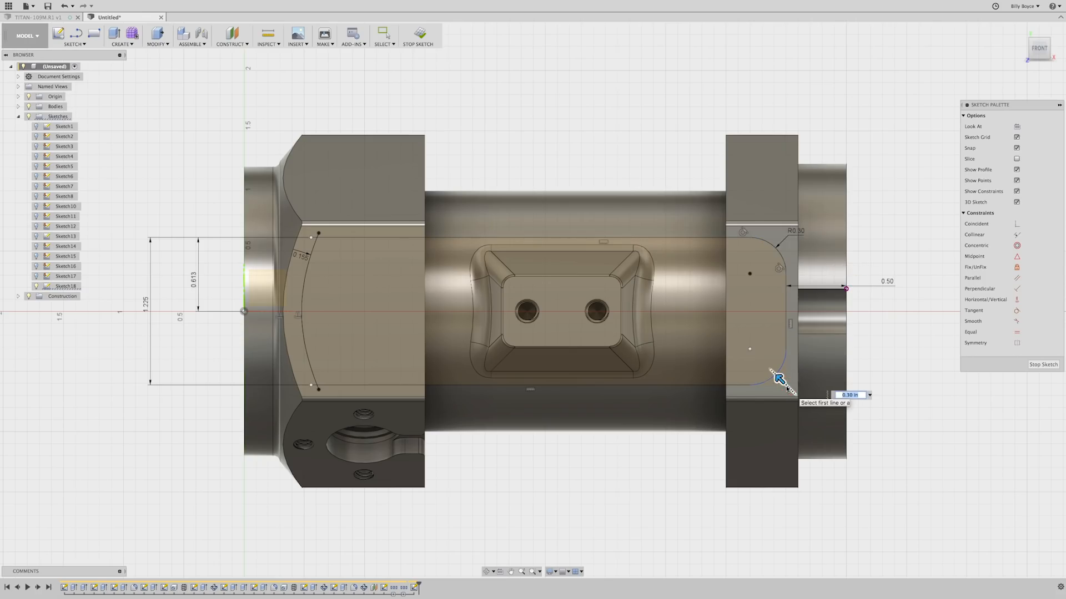
key("Escape")
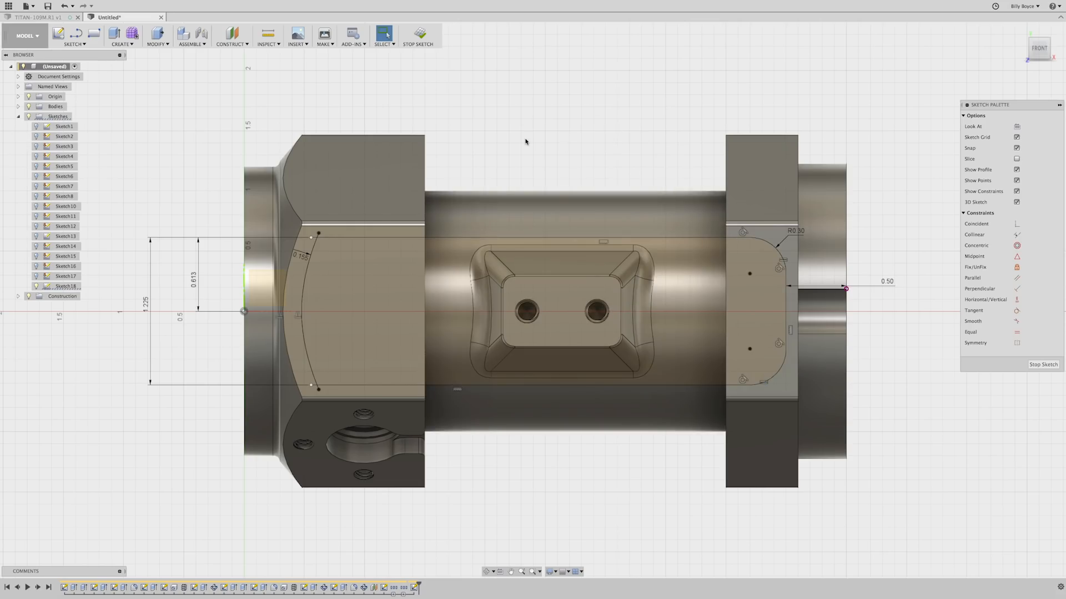
Step: Draw two vertical lines between the rectangle's long sides, one on each side of the boss
key("l")
left_click(670, 385)
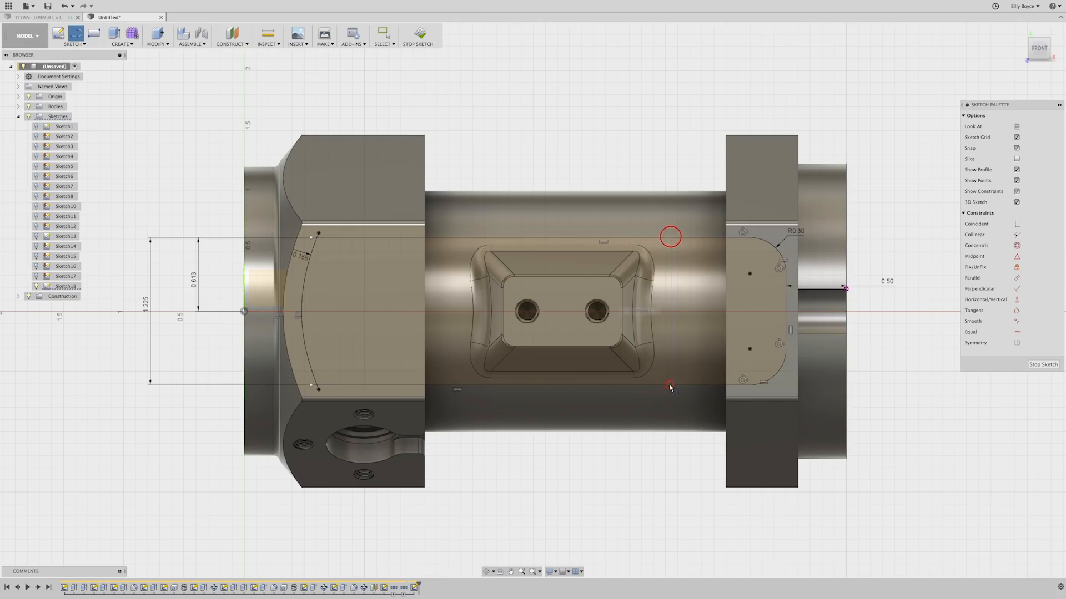
left_click(461, 239)
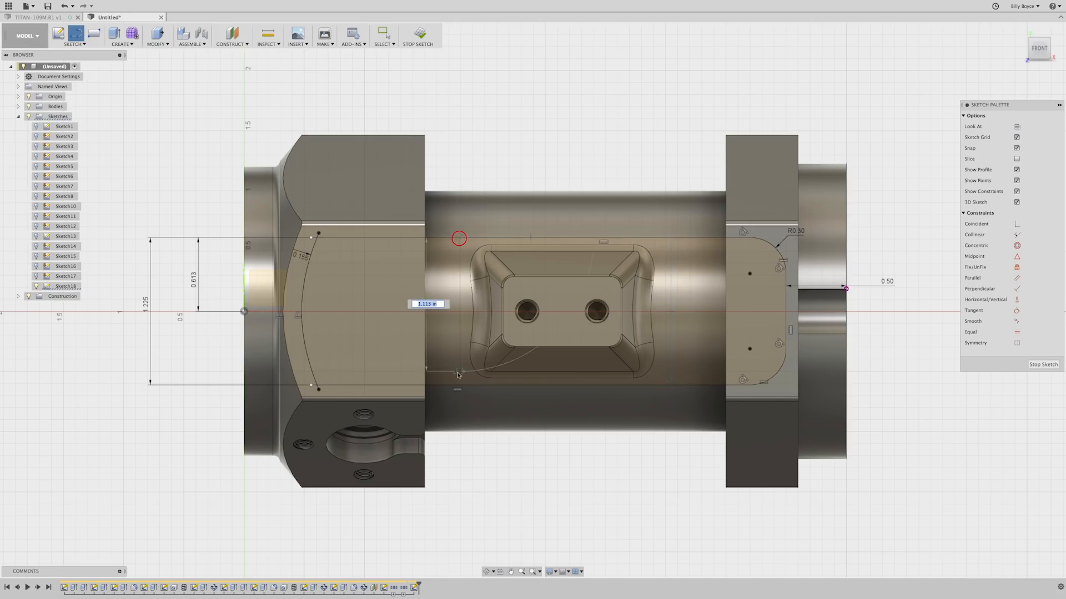
left_click(459, 385)
key("Escape")
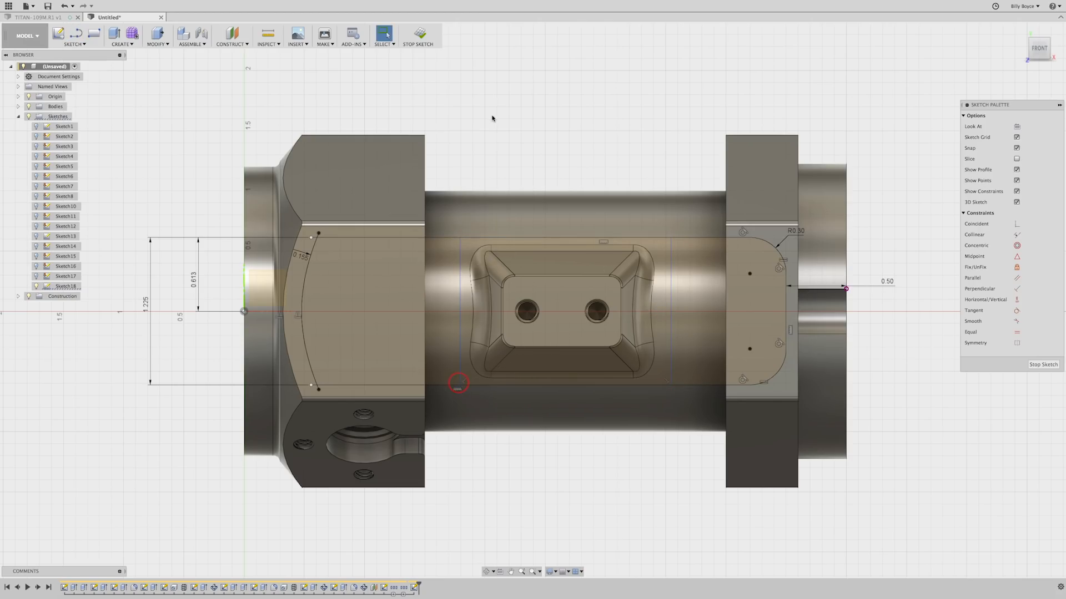
Step: Dimension the vertical line nearer the larger hex flange 1.95 in from the sketch origin
left_click(244, 312)
left_click(460, 308, "shift")
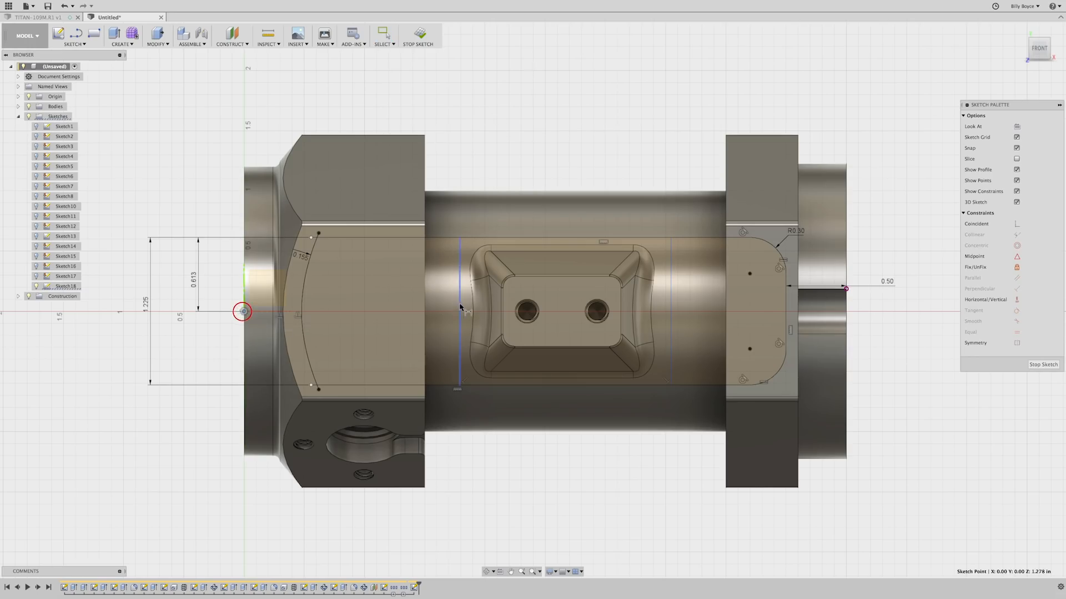
left_click(361, 105)
type("1.95")
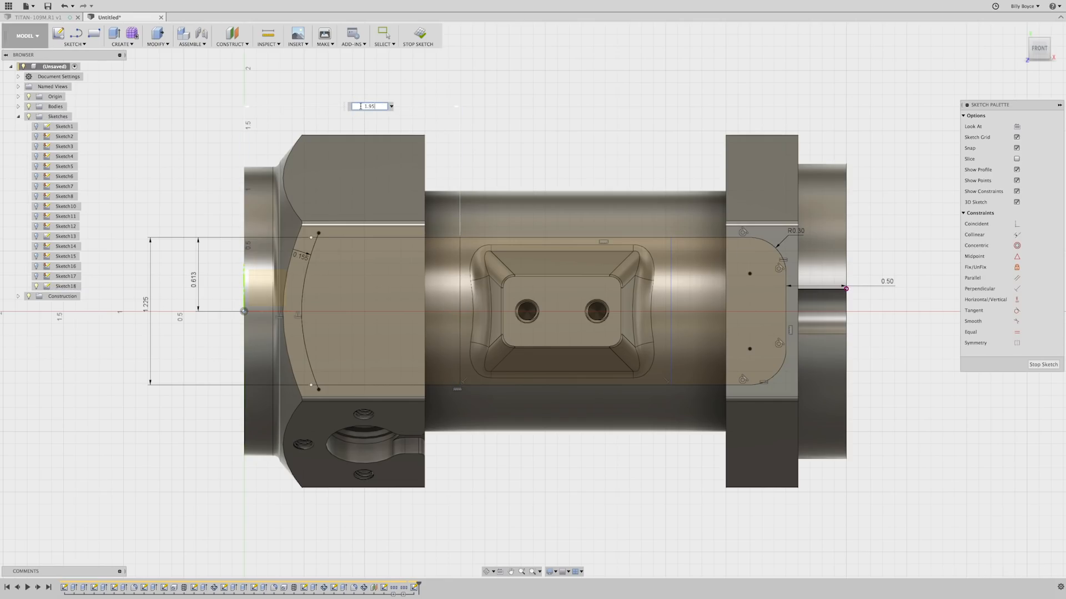
key("Return")
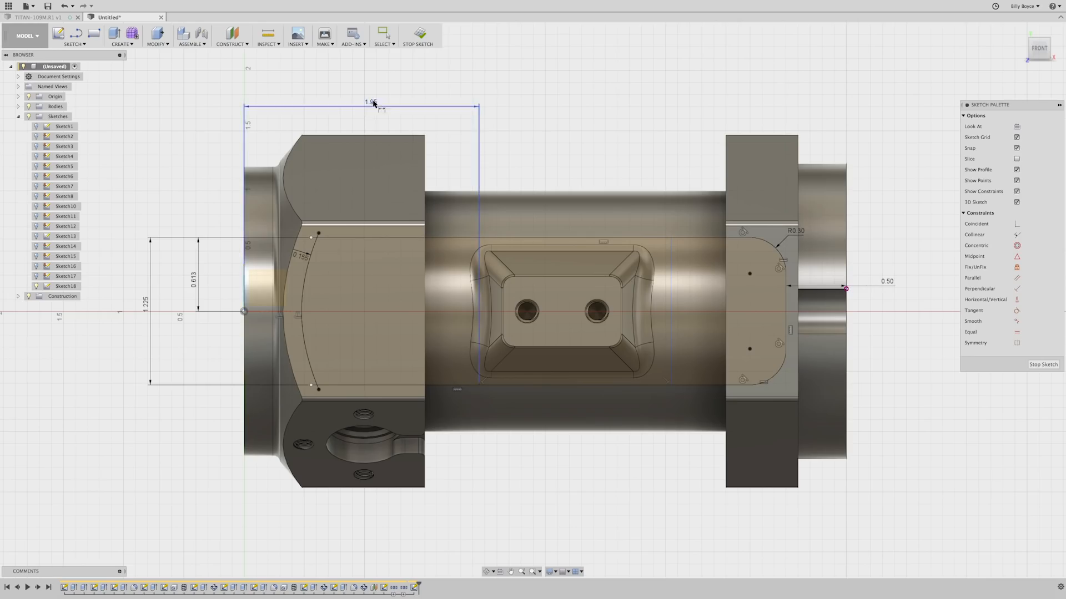
Step: Dimension the vertical line nearer the smaller hex flange 1.5 in from the fitting's end face beyond that flange
left_click(846, 305)
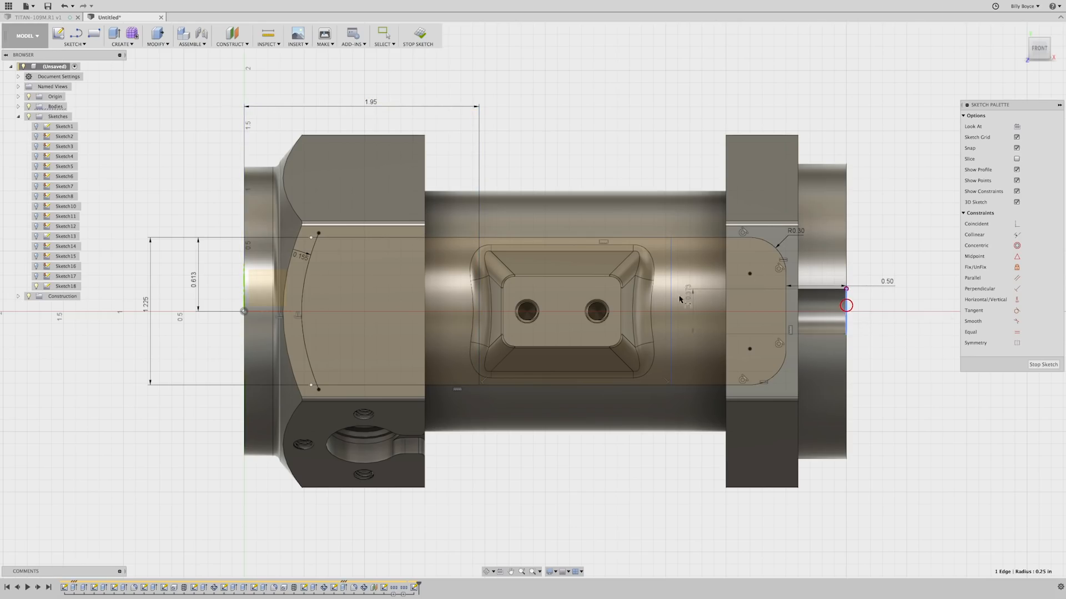
left_click(671, 302)
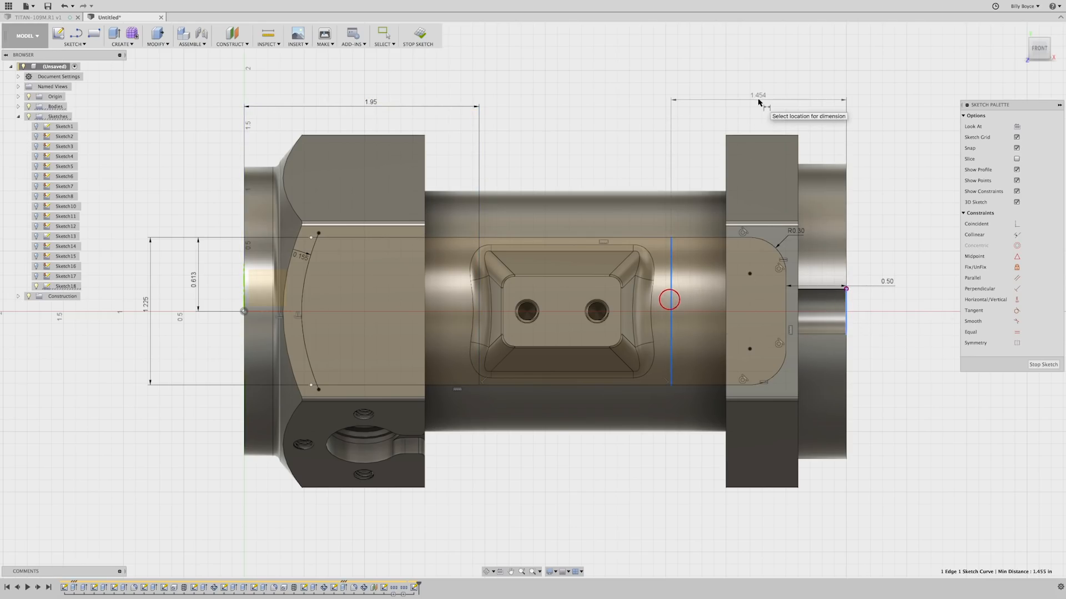
left_click(758, 102)
type("1.5")
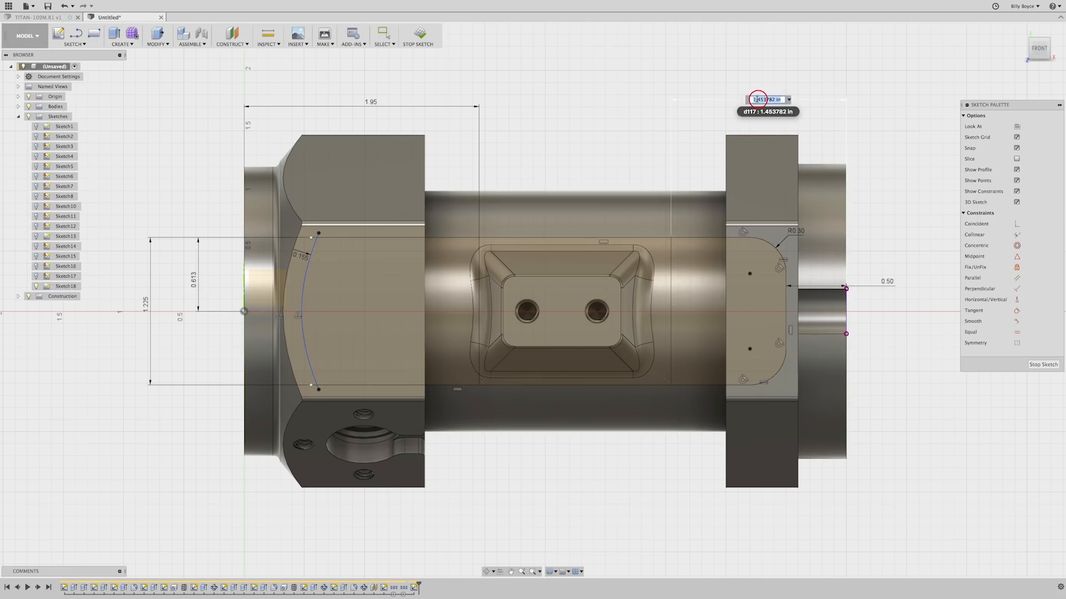
key("Return")
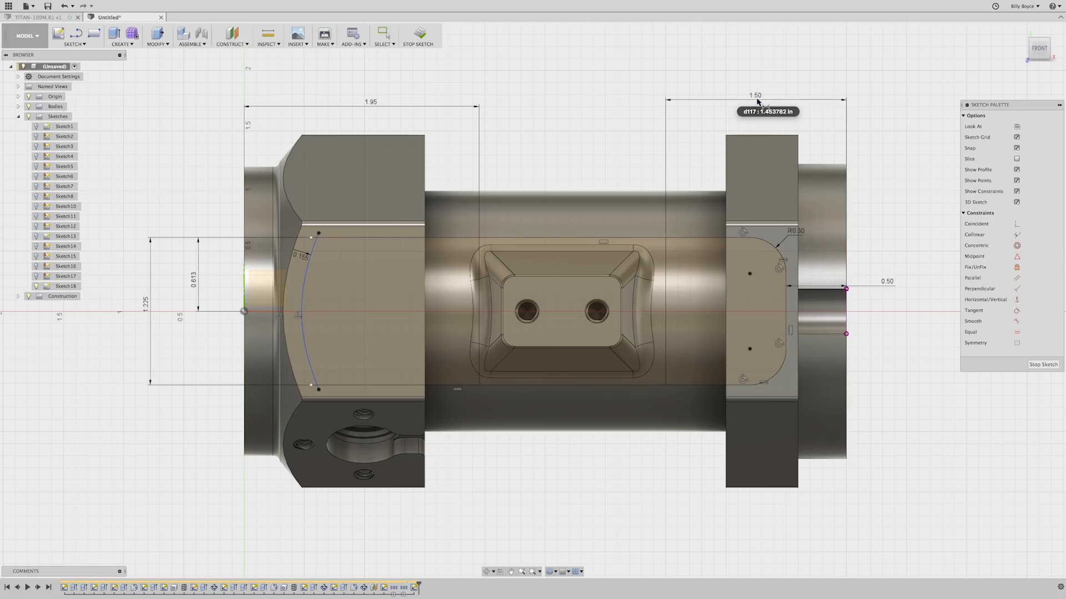
Step: Extrude the rounded profile region at the smaller hex flange as a cut to the cylindrical body face, using extended faces
right_click(569, 108)
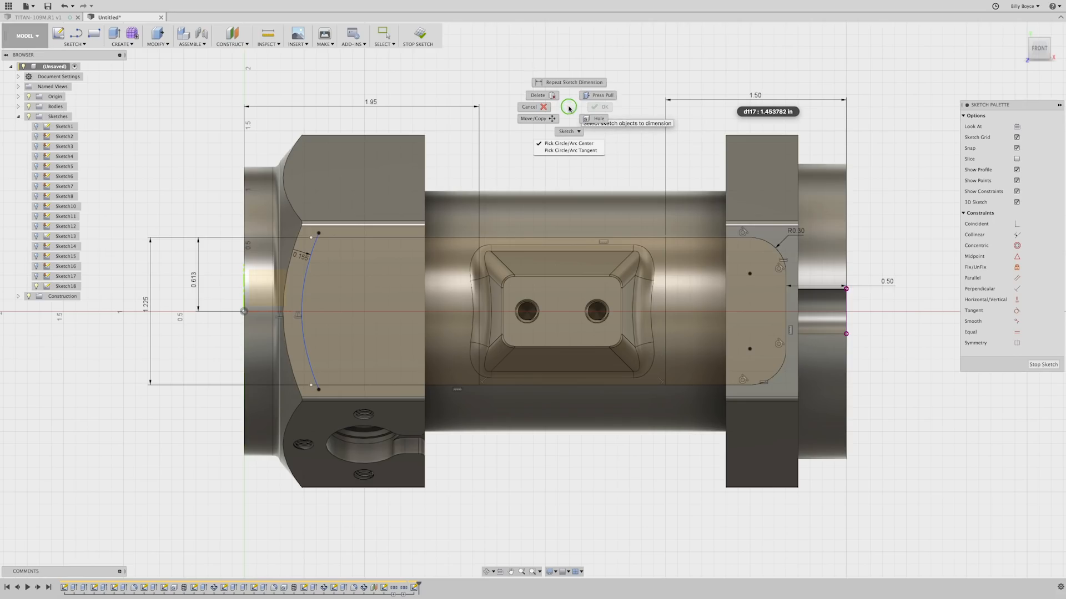
left_click(597, 96)
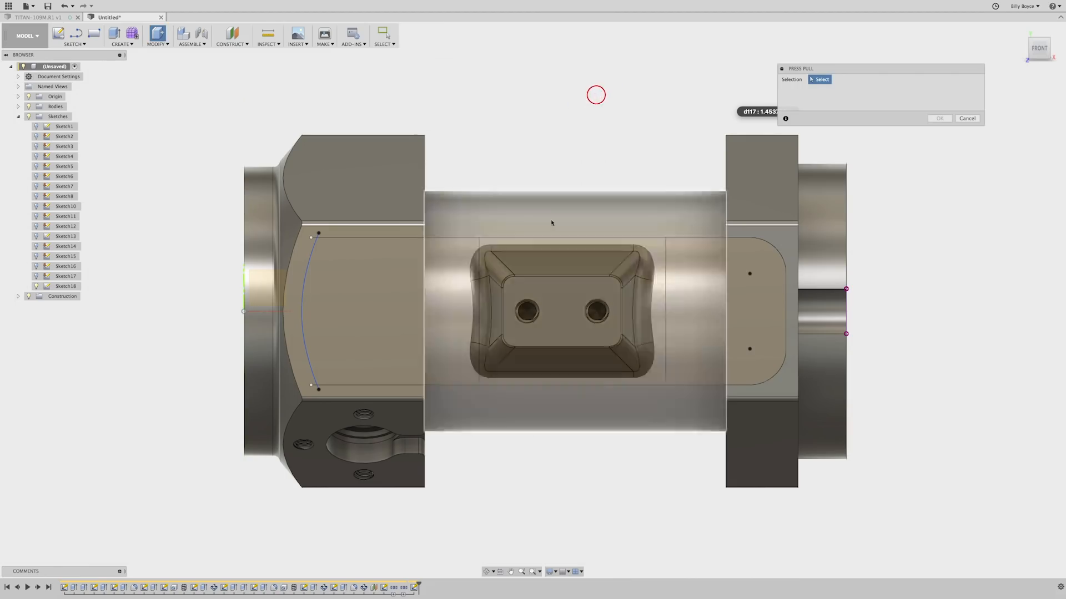
left_click(744, 304)
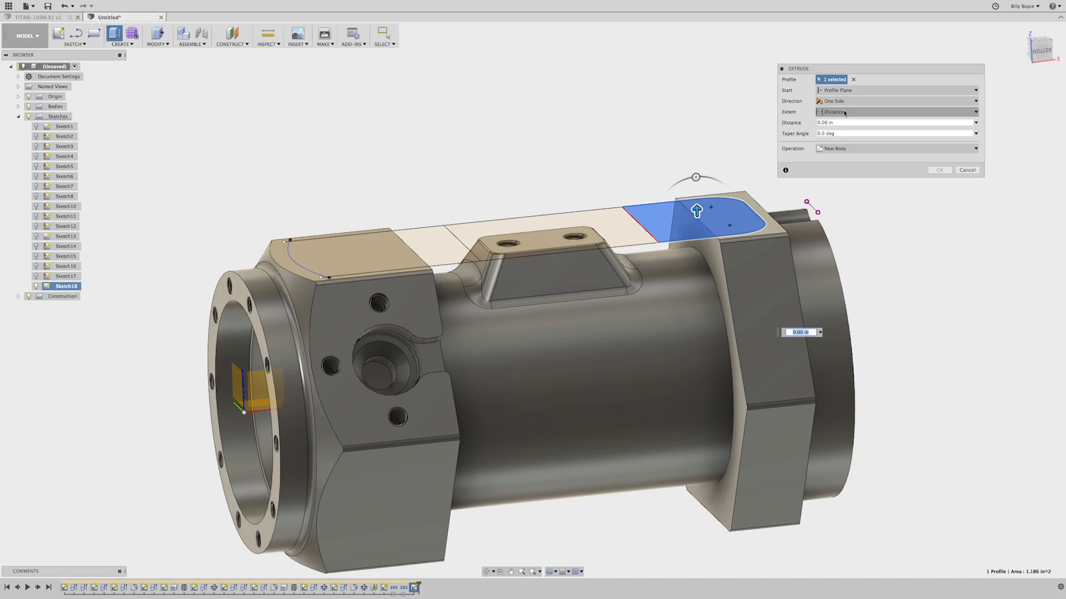
left_click(844, 113)
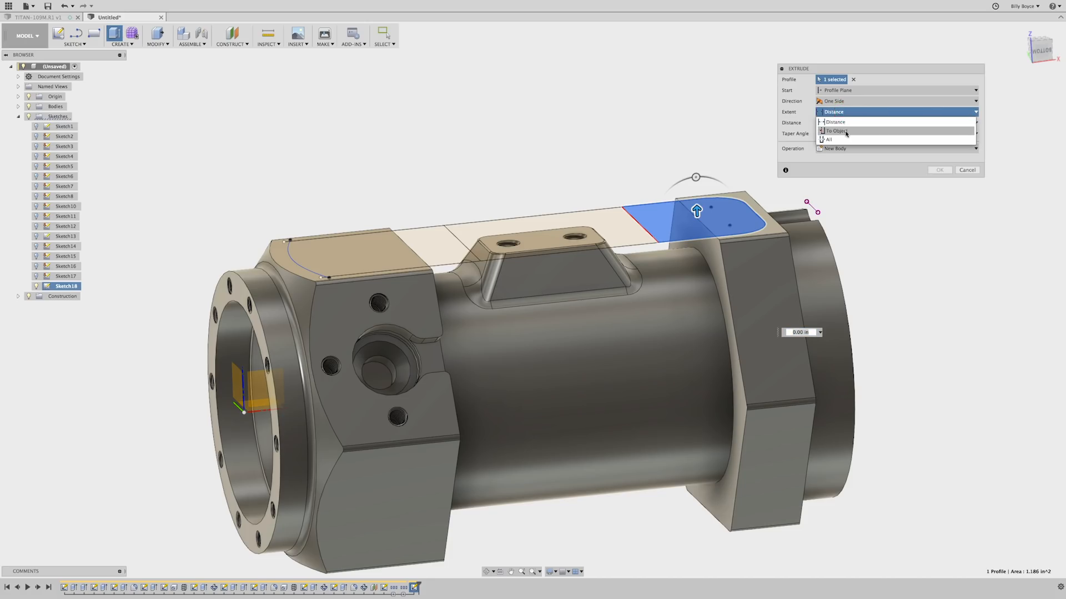
left_click(845, 131)
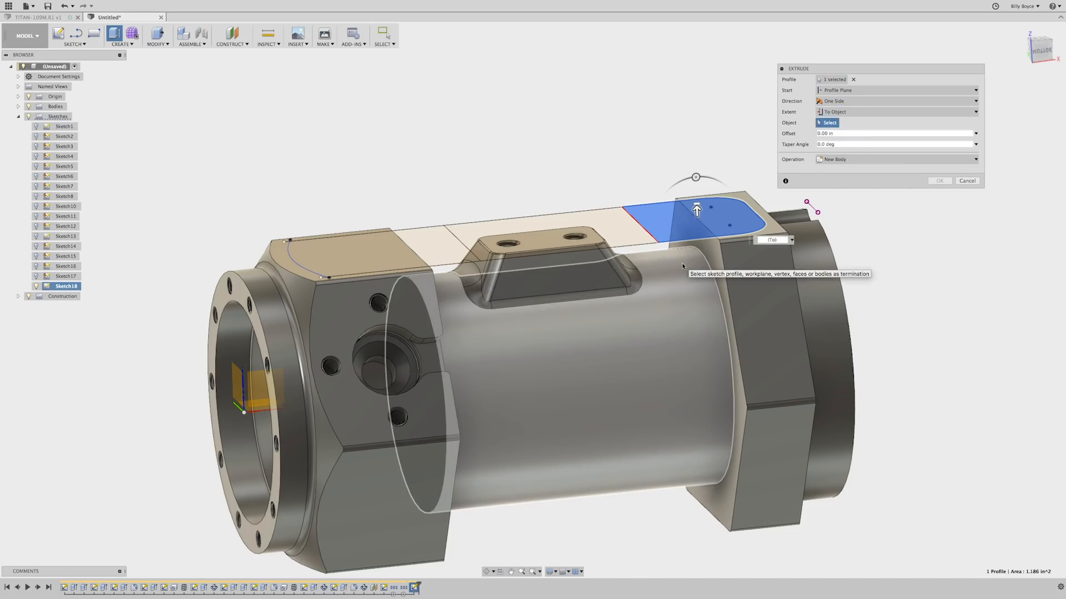
left_click(683, 266)
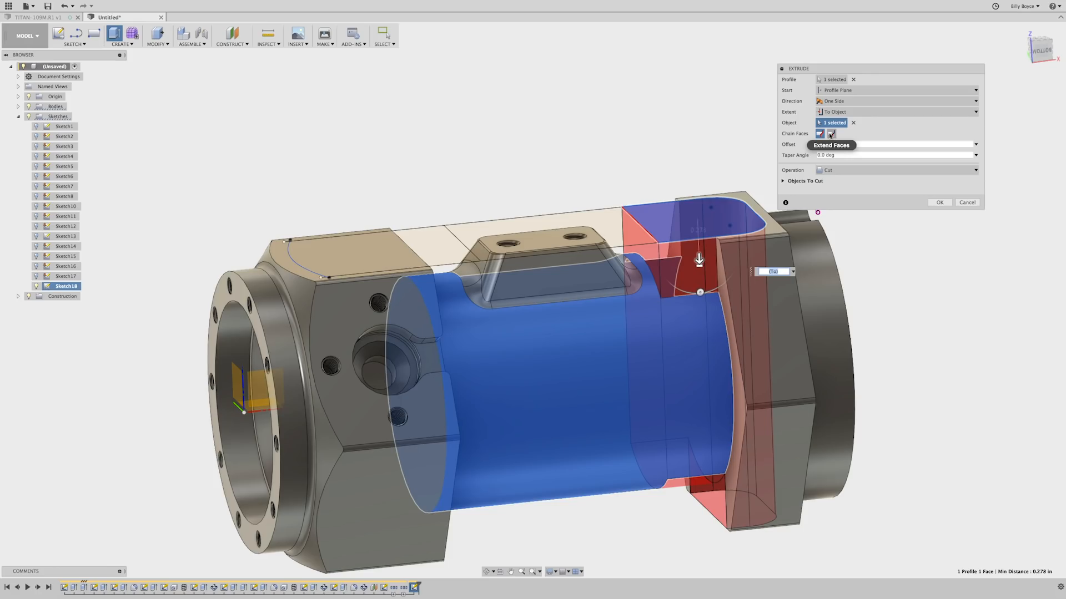
left_click(830, 134)
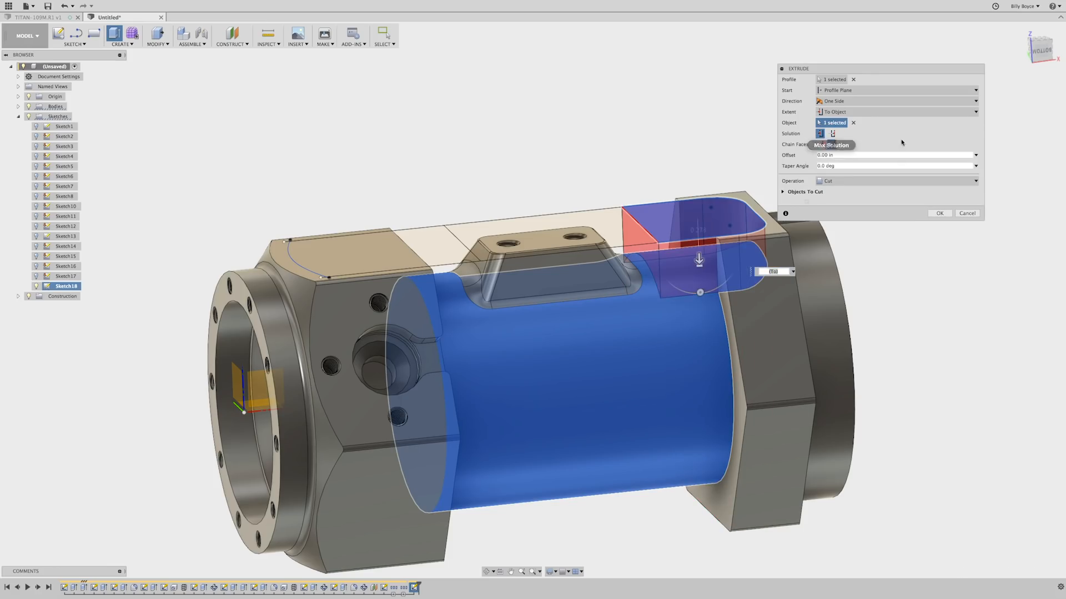
Step: Give the smaller flange's cut a 0.1 in offset and a -45° taper angle, and finish the extrusion
triple_click(838, 154)
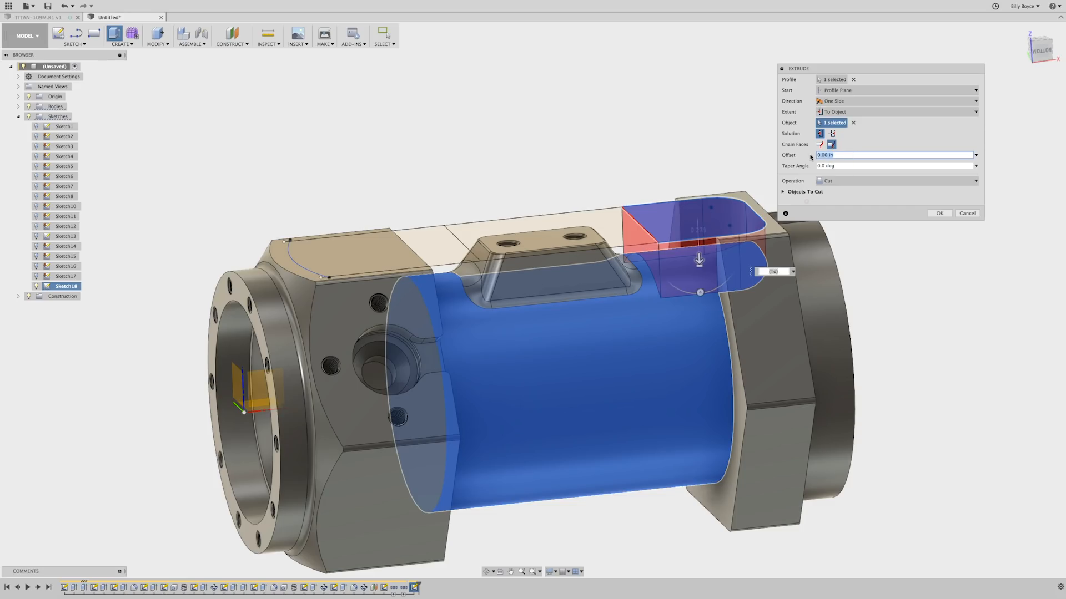
type(".1")
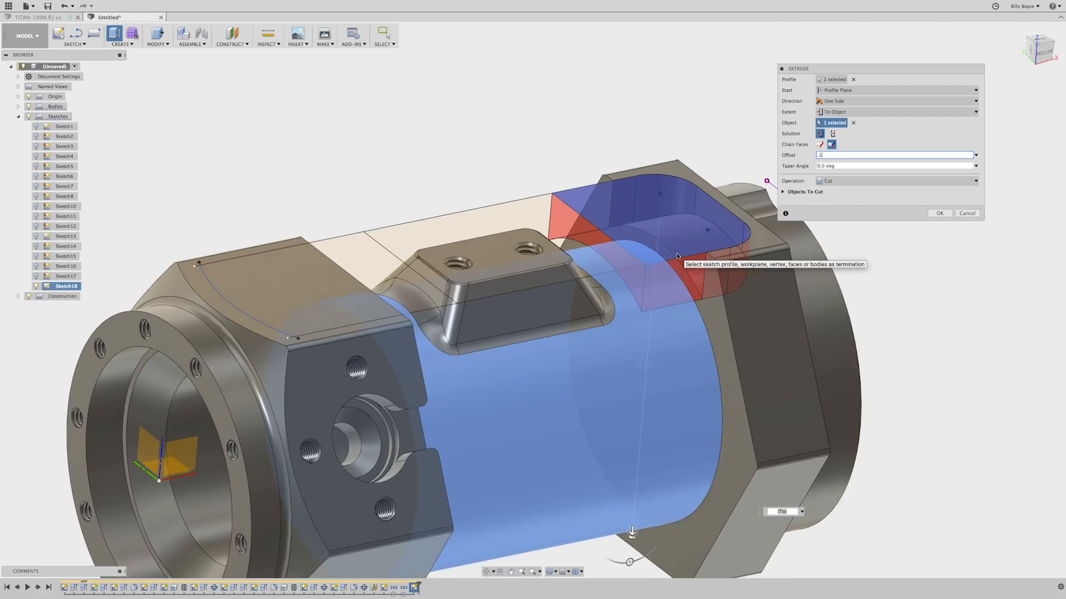
left_click(837, 166)
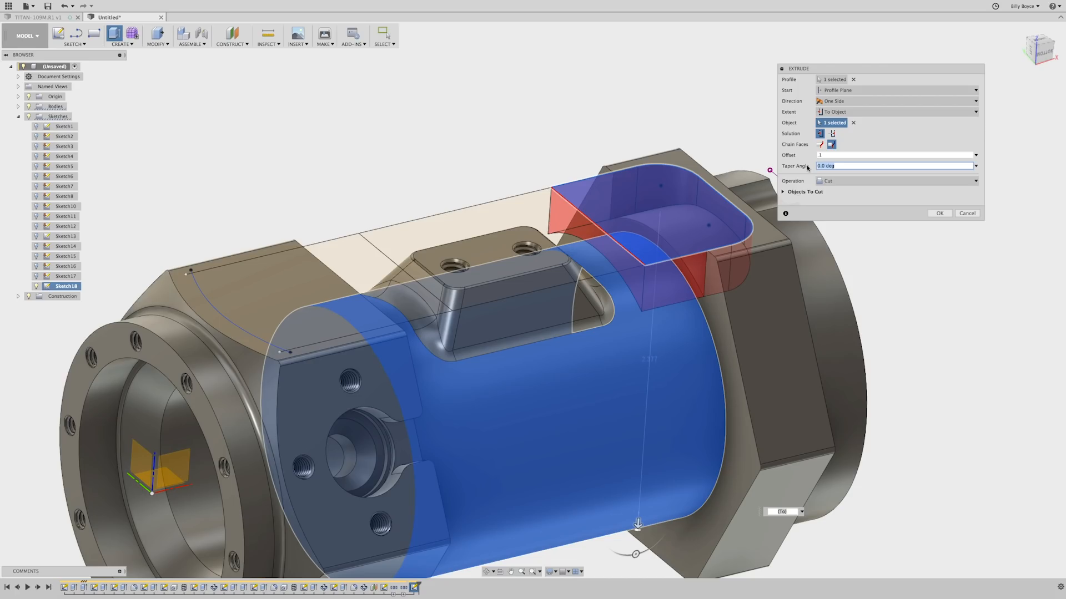
type("-45")
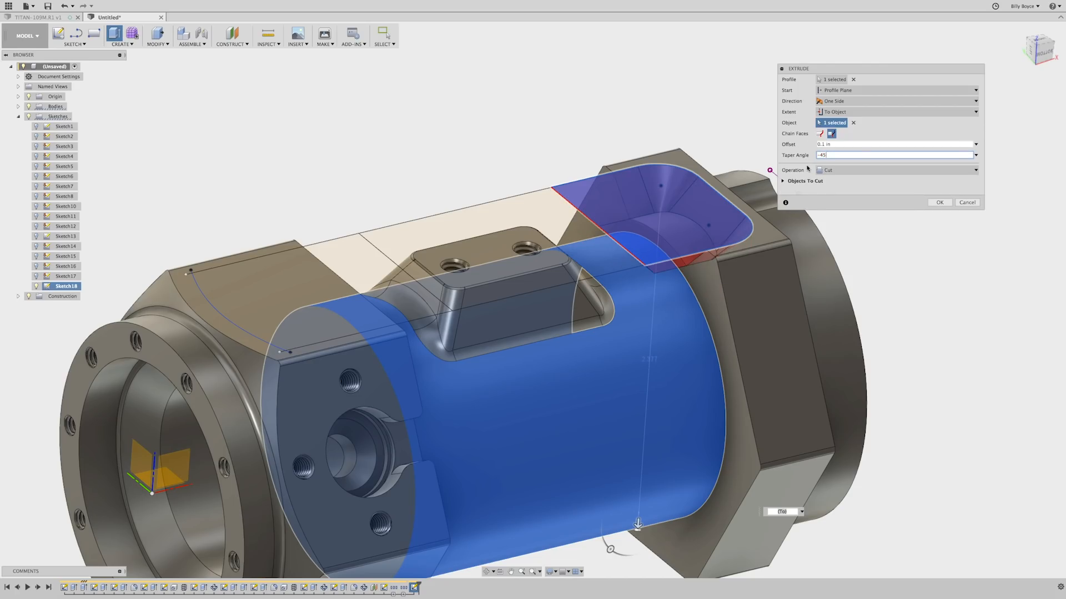
key("Return")
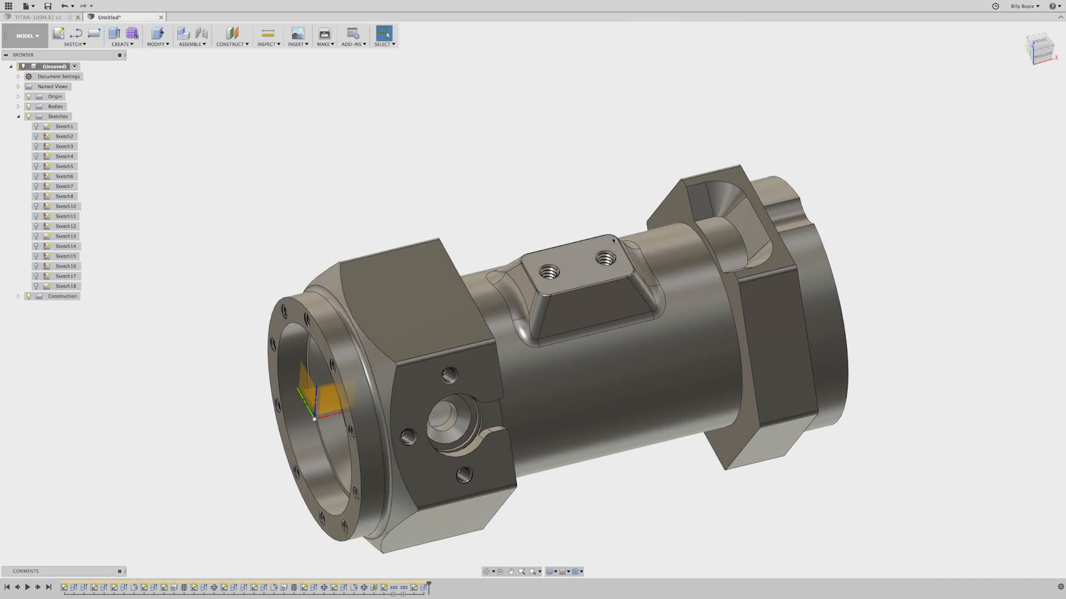
Step: Show the profile sketch again and cut its two regions at the larger hex flange to the cylindrical body face with extended faces
left_click(36, 286)
left_click(148, 296)
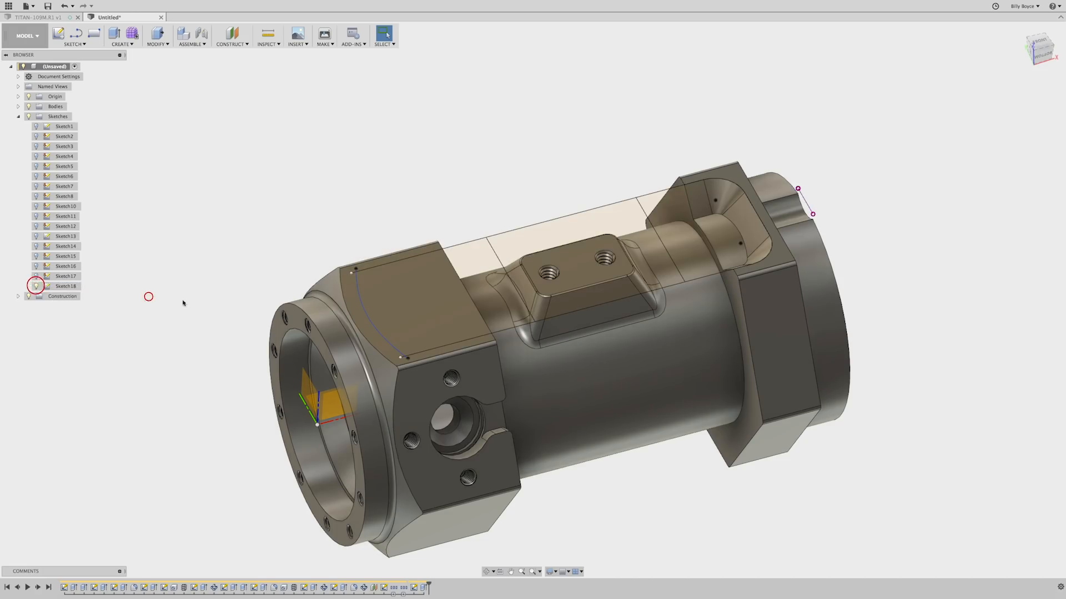
right_click(265, 207)
left_click(292, 196)
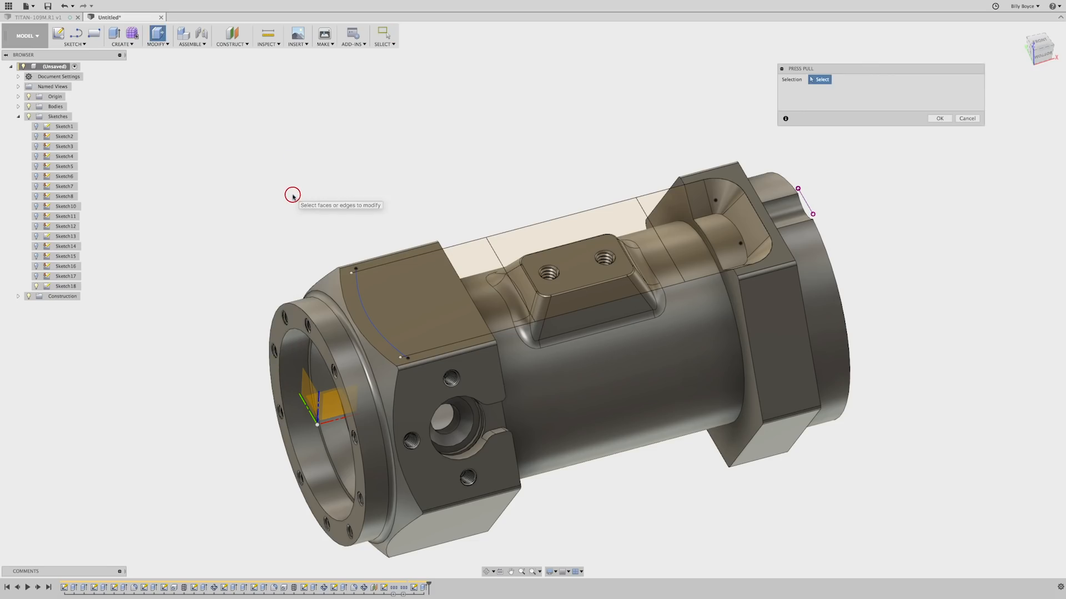
left_click(413, 314)
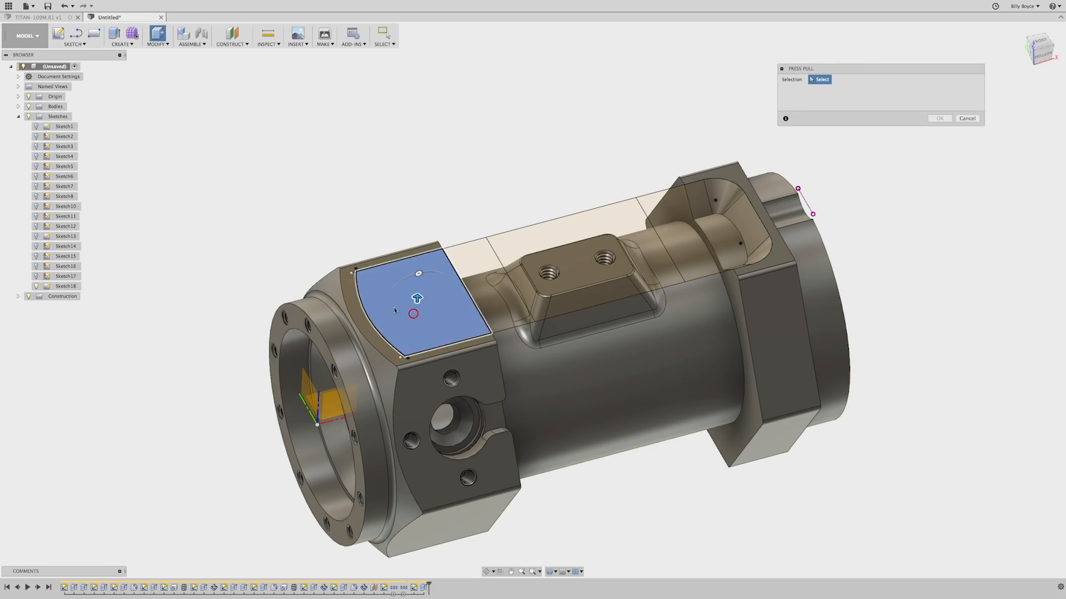
left_click(478, 266)
middle_click_drag(481, 264, 628, 239, "shift")
left_click(845, 111)
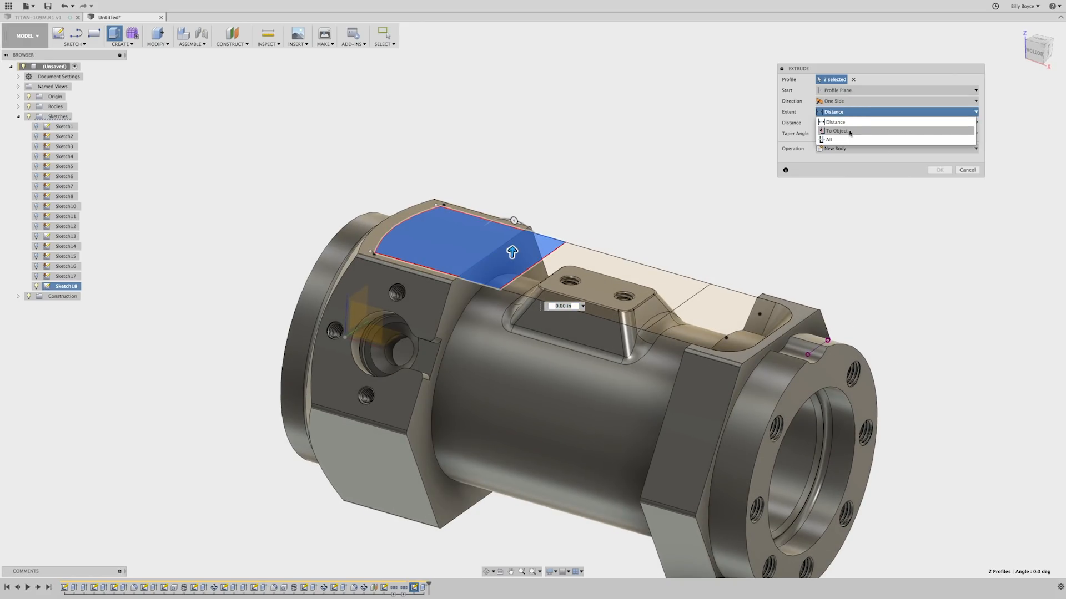
left_click(849, 131)
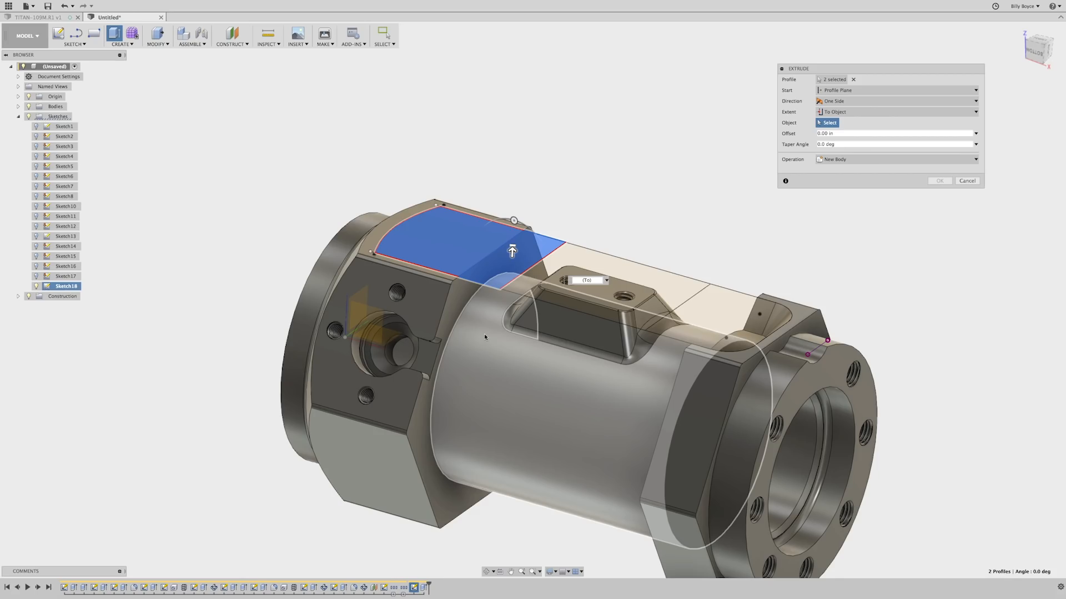
left_click(480, 331)
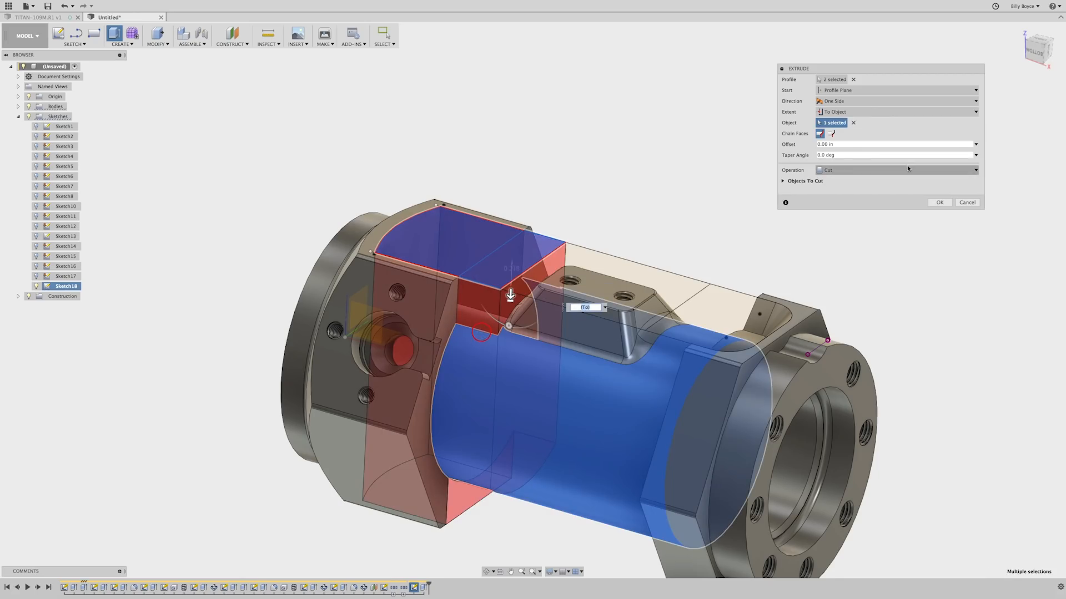
left_click(832, 134)
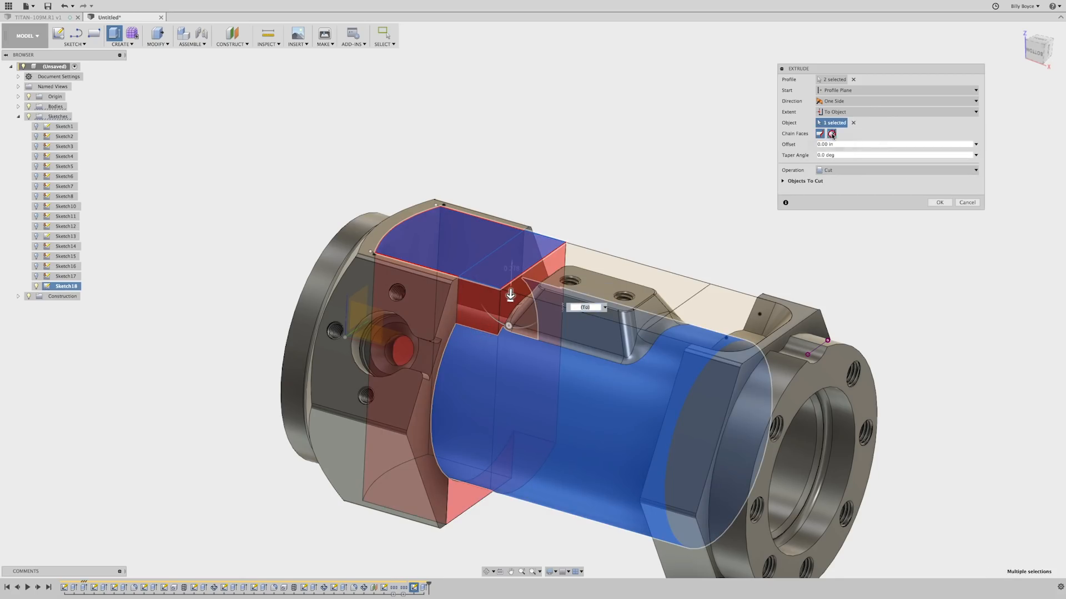
Step: Give the larger flange's cut a 0.135 in offset and a -35° taper angle, and finish the extrusion
left_click(837, 155)
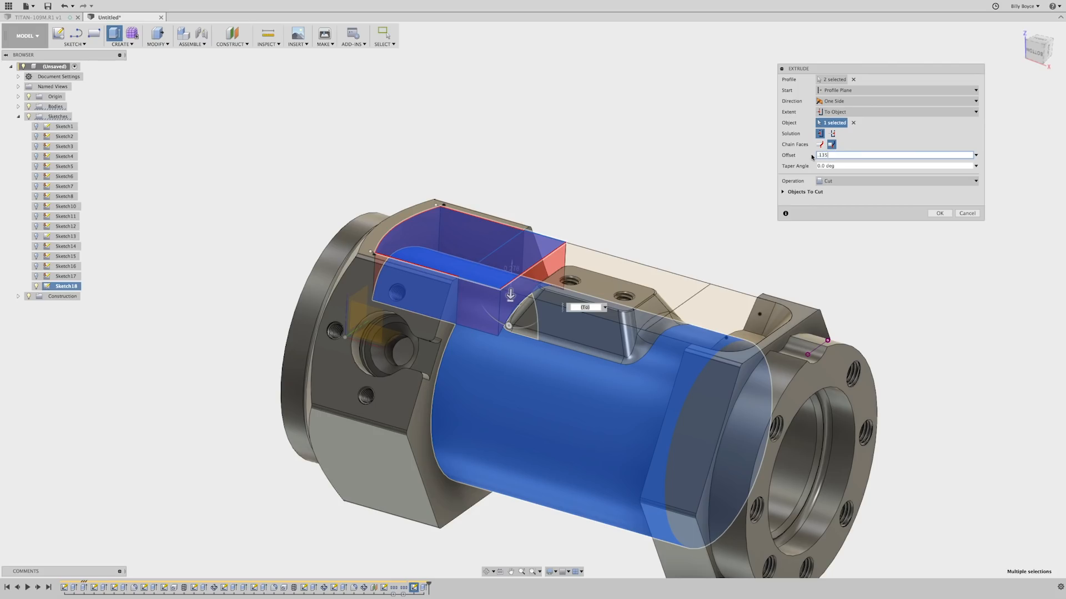
left_click(839, 165)
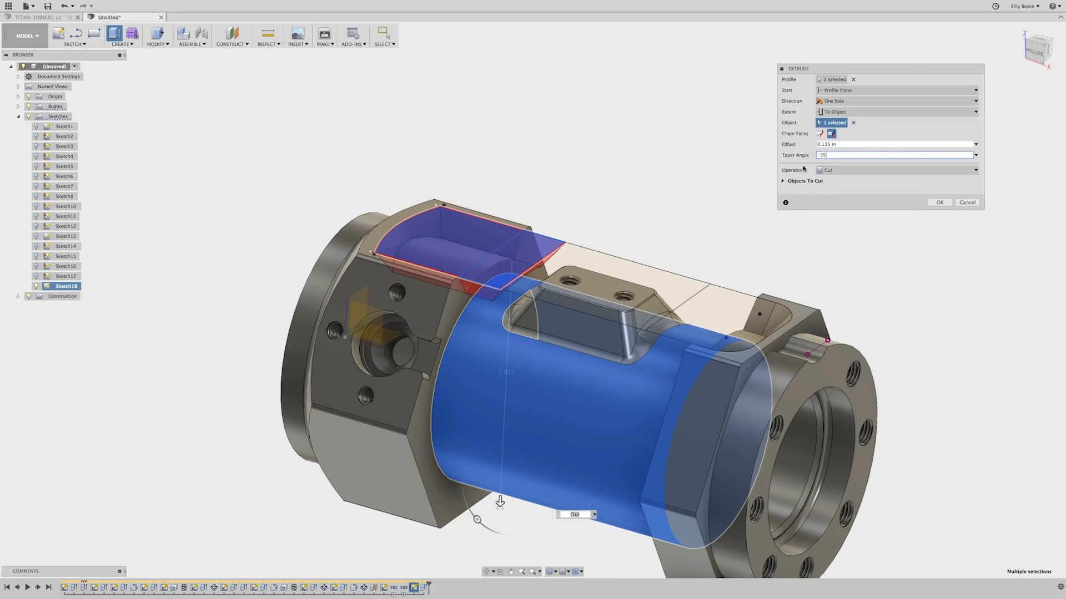
key("Return")
Step: Hide the profile sketch used for the two flange cuts
middle_click_drag(803, 168, 783, 162, "shift")
left_click(37, 289)
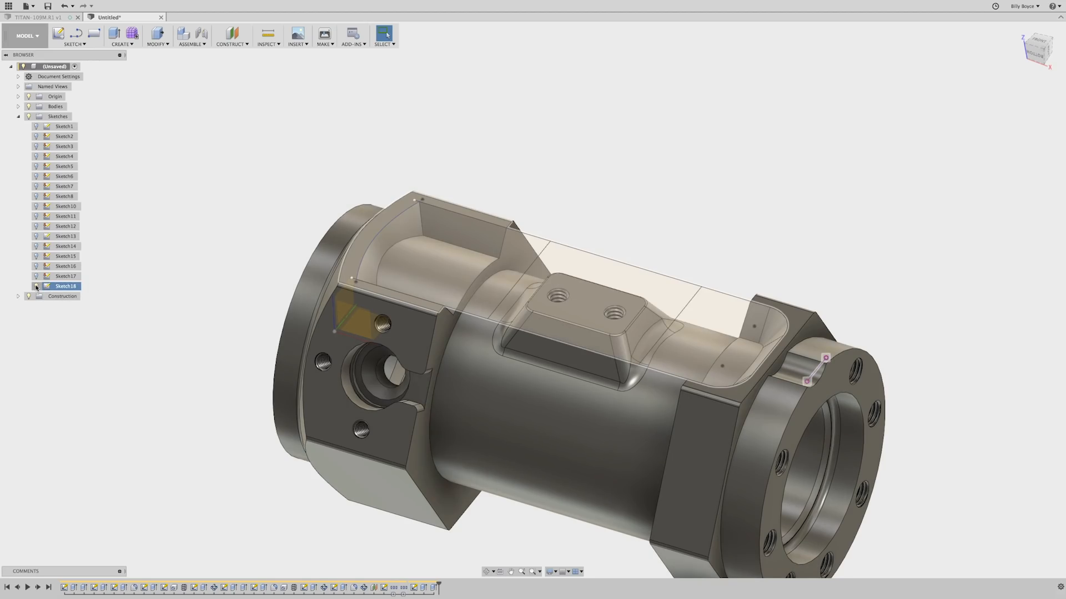
left_click(37, 286)
middle_click_drag(235, 191, 233, 198, "shift")
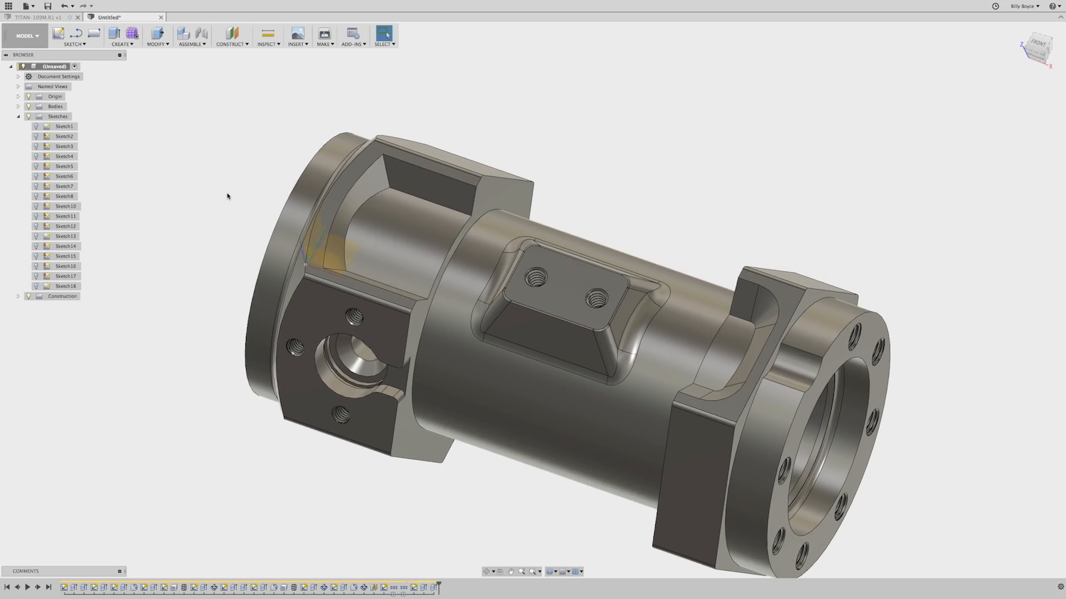
Step: Fillet the inner corner and floor edges of the larger flange's pocket and the smaller flange's floor edge chain with a 0.175 in radius
key("f")
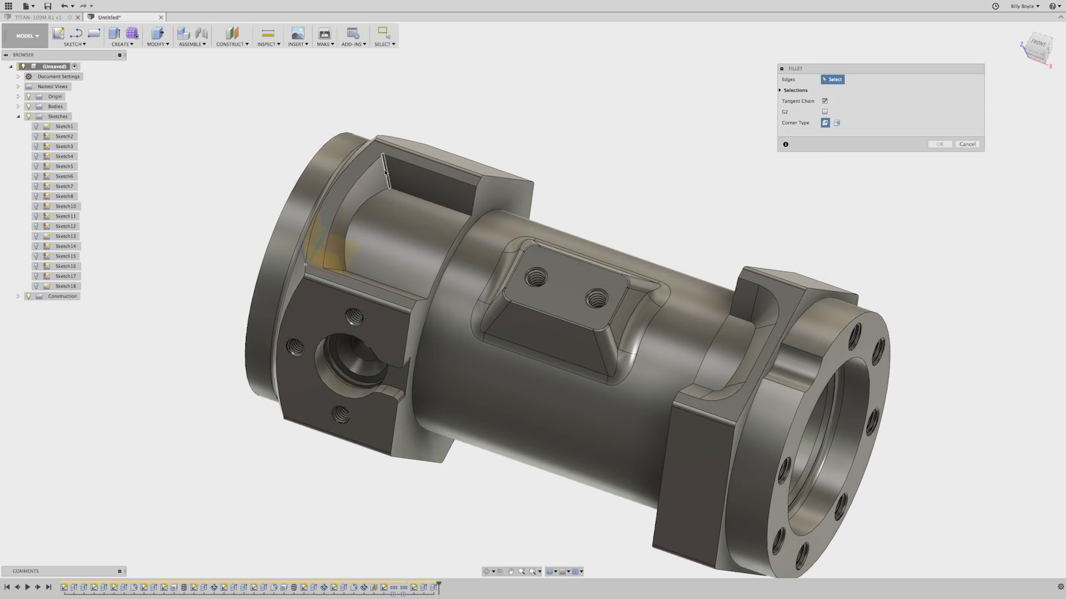
left_click(403, 205)
left_click(409, 195)
left_click(372, 197)
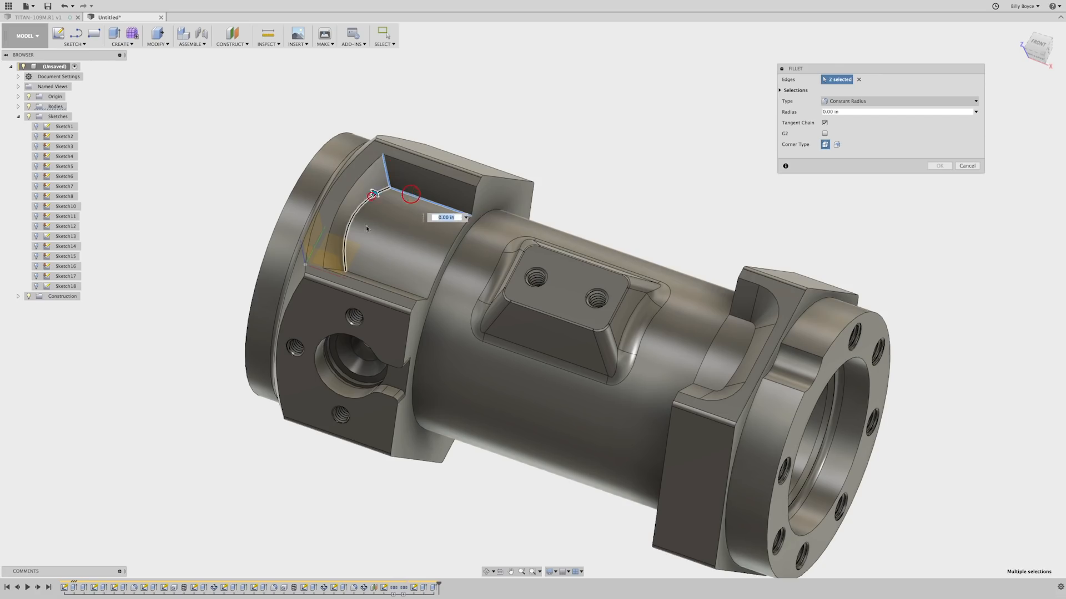
left_click(334, 266)
left_click(366, 276)
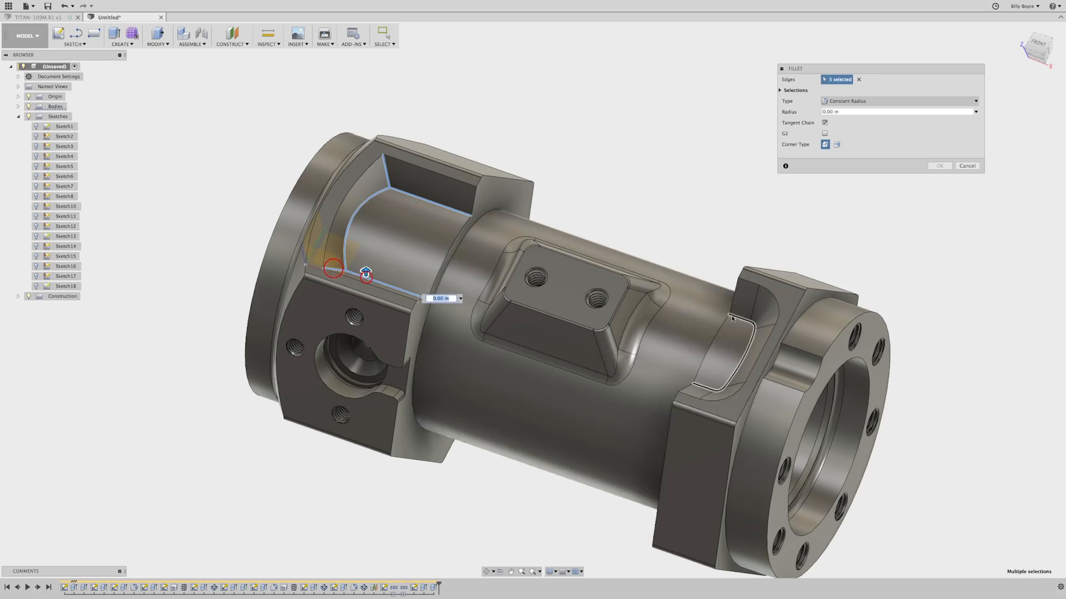
left_click(738, 320)
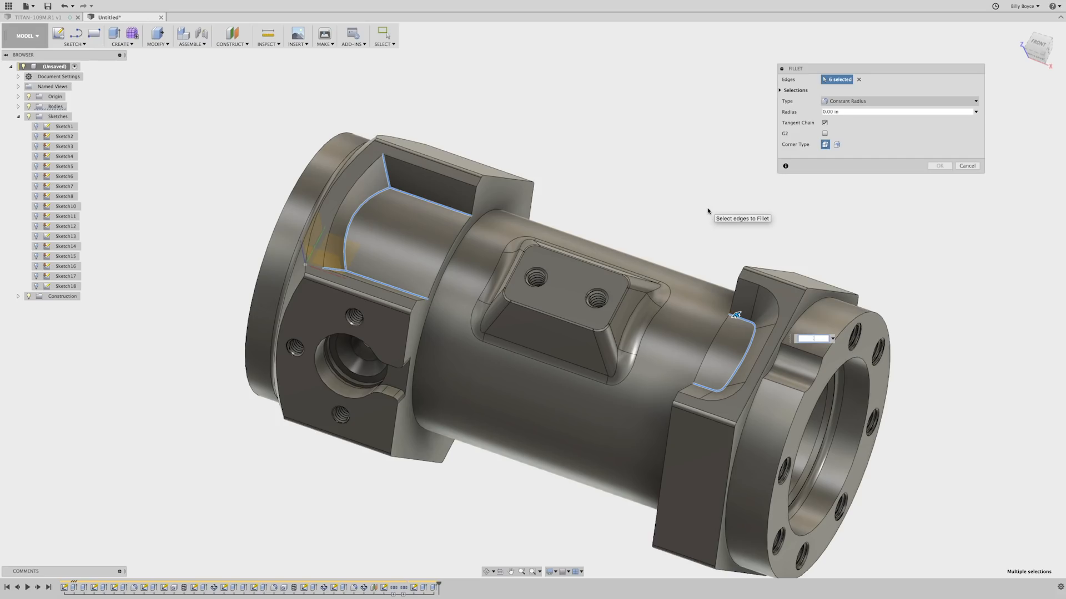
key("Return")
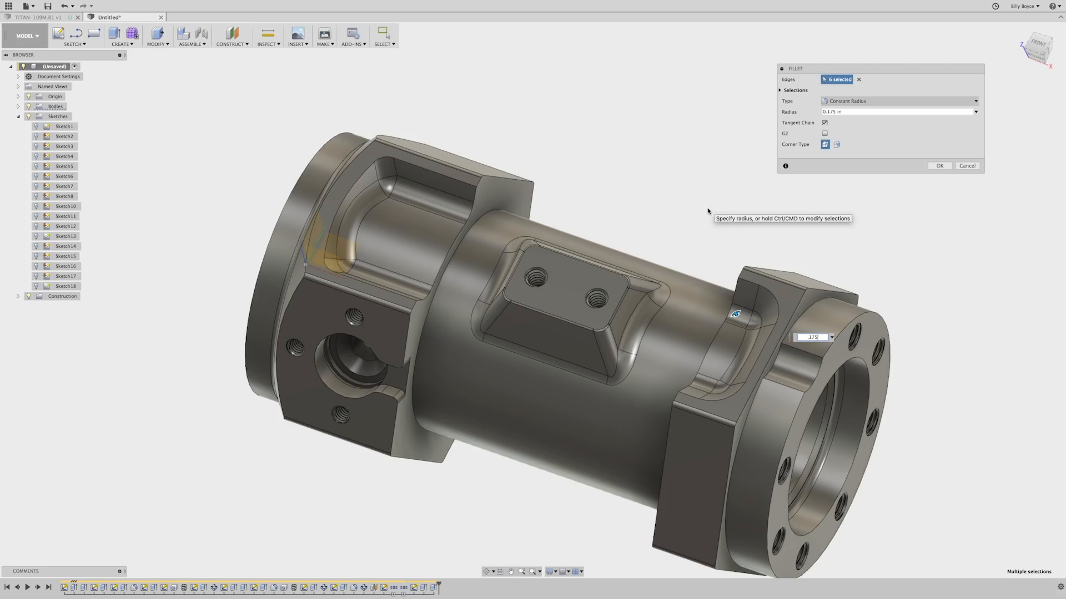
key("Return")
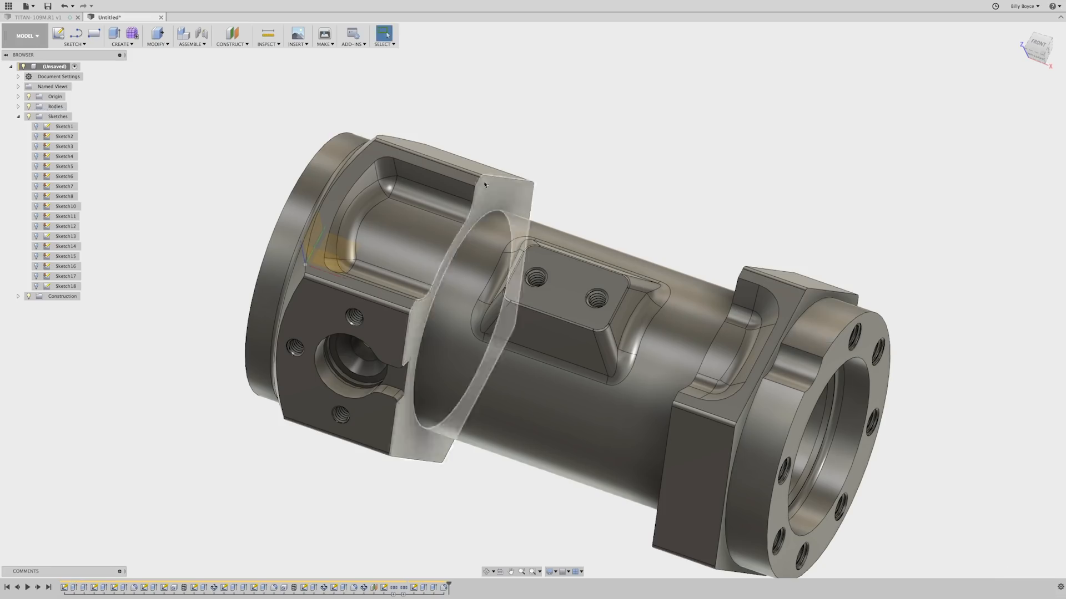
left_click(200, 167)
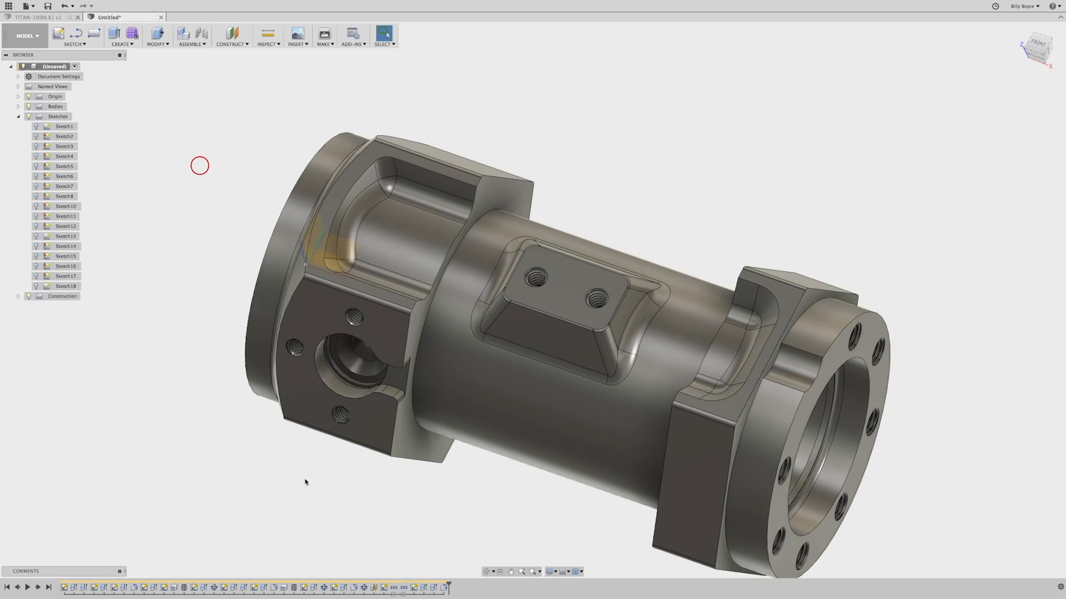
middle_click_drag(551, 538, 476, 514, "shift")
scroll(476, 516, "down", 5, "shift")
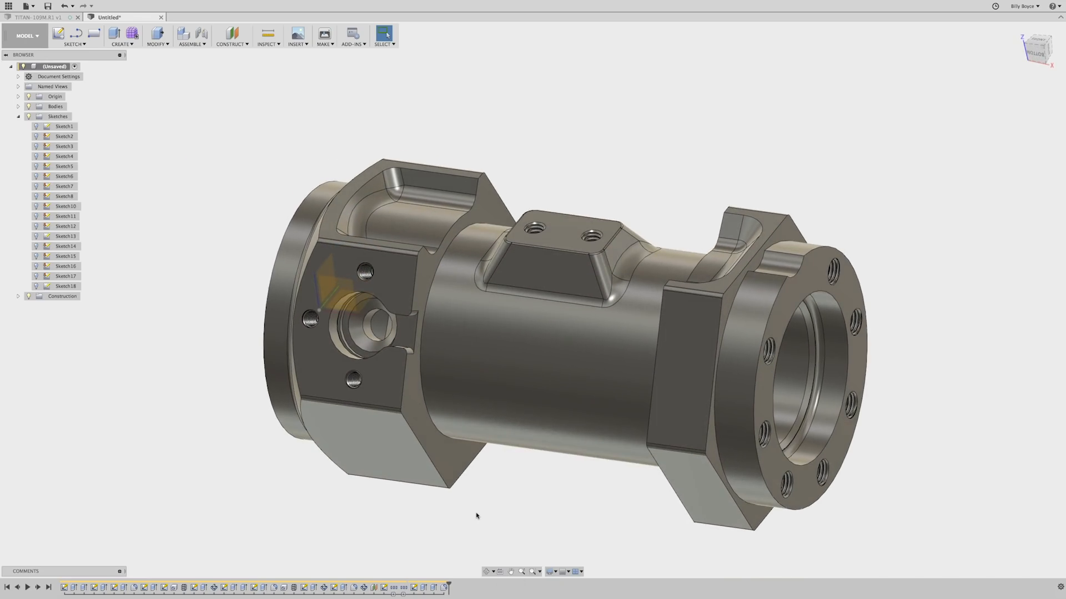
Step: Group the flange pocket sketch, its two extruded cuts and the pocket fillet together in the timeline
scroll(476, 516, "up", 3, "shift")
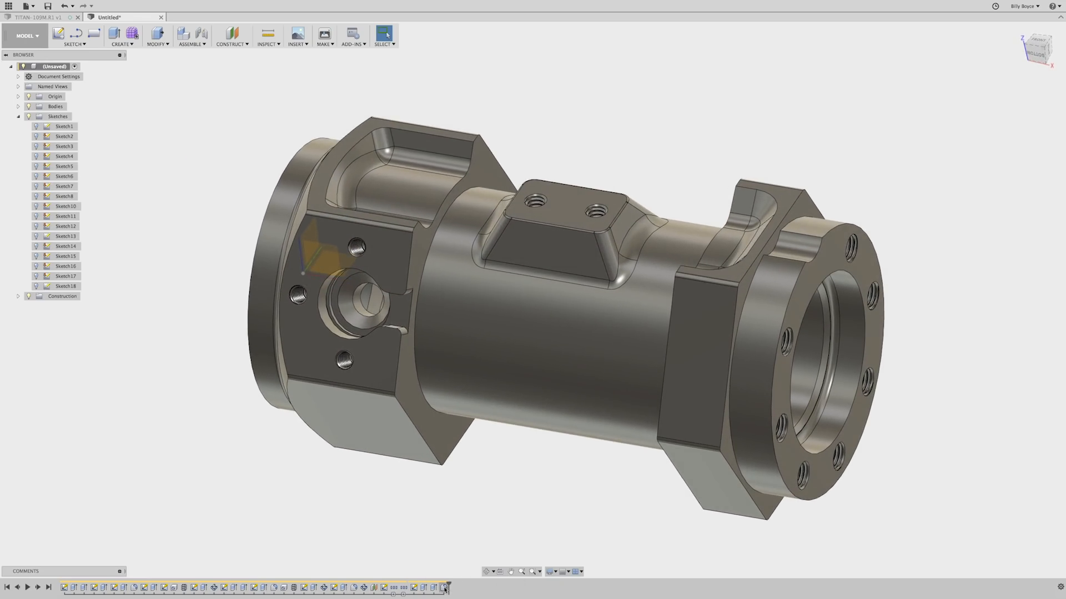
left_click(413, 589)
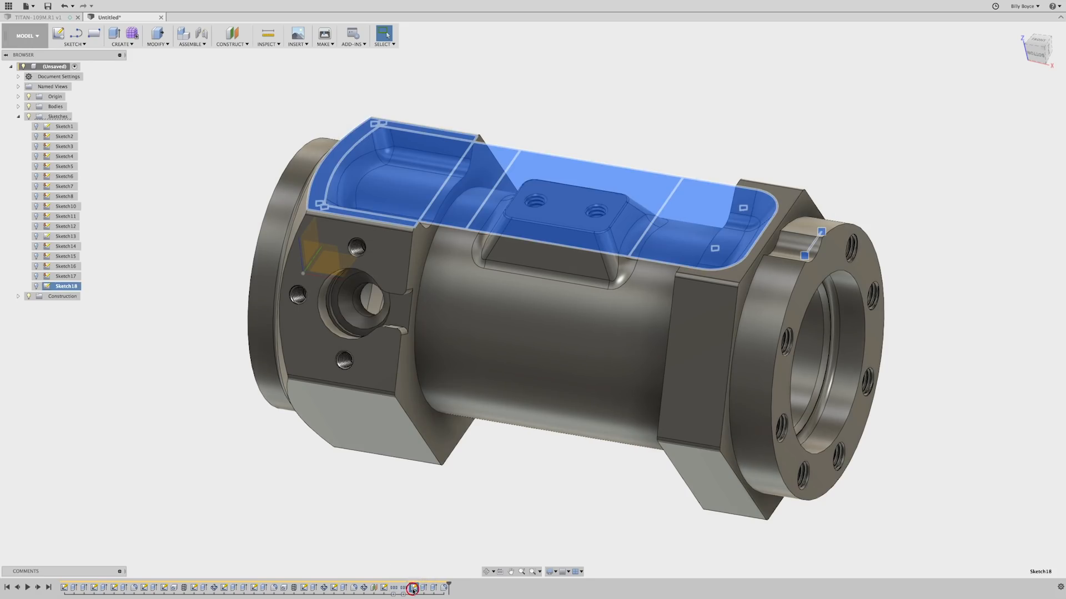
left_click(443, 588, "shift")
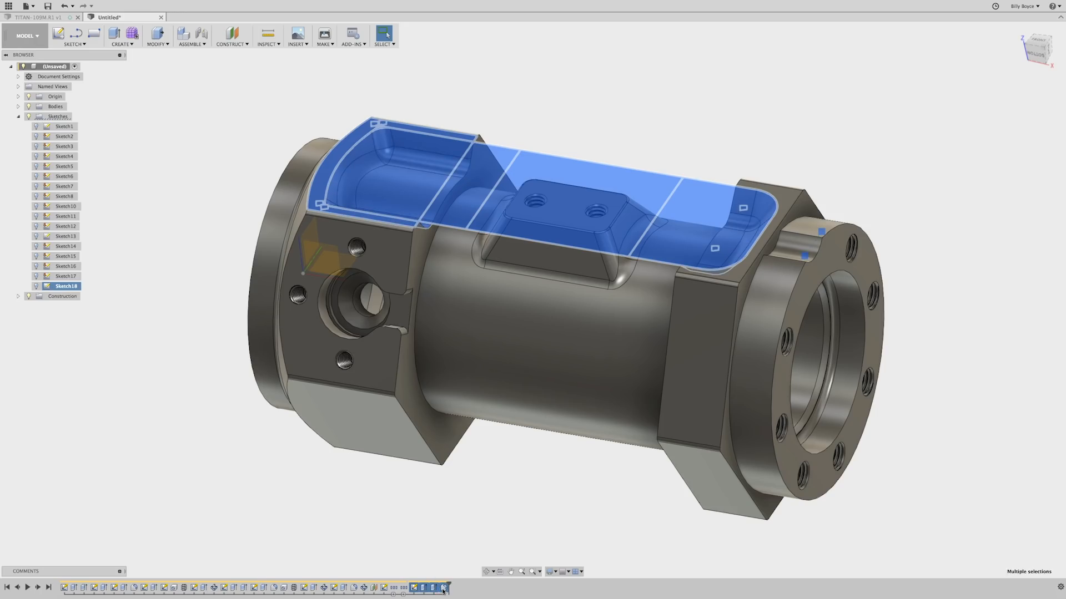
right_click(443, 589)
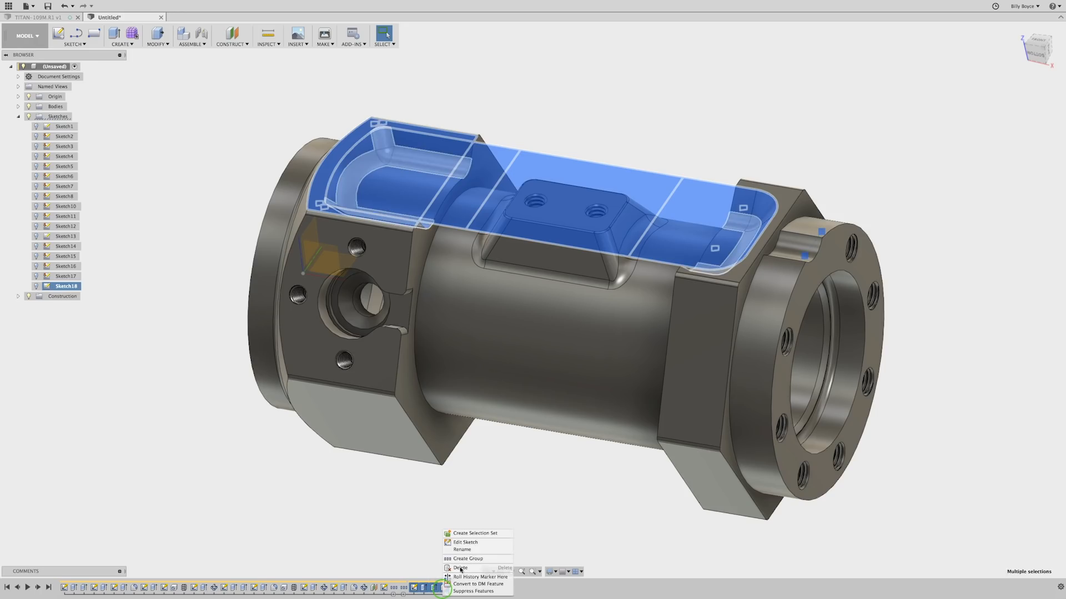
left_click(465, 559)
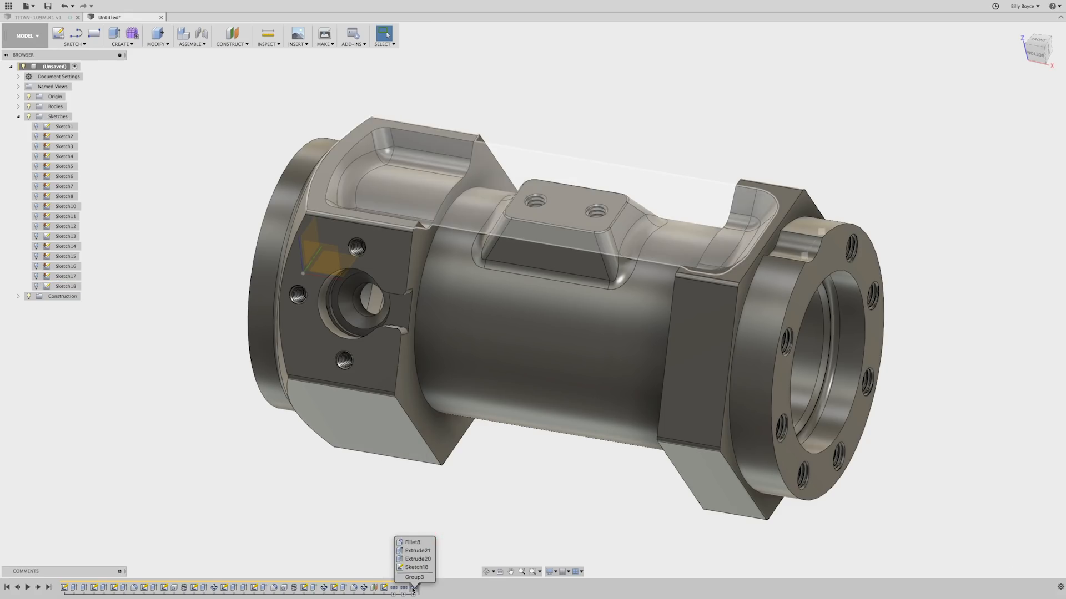
left_click(520, 510)
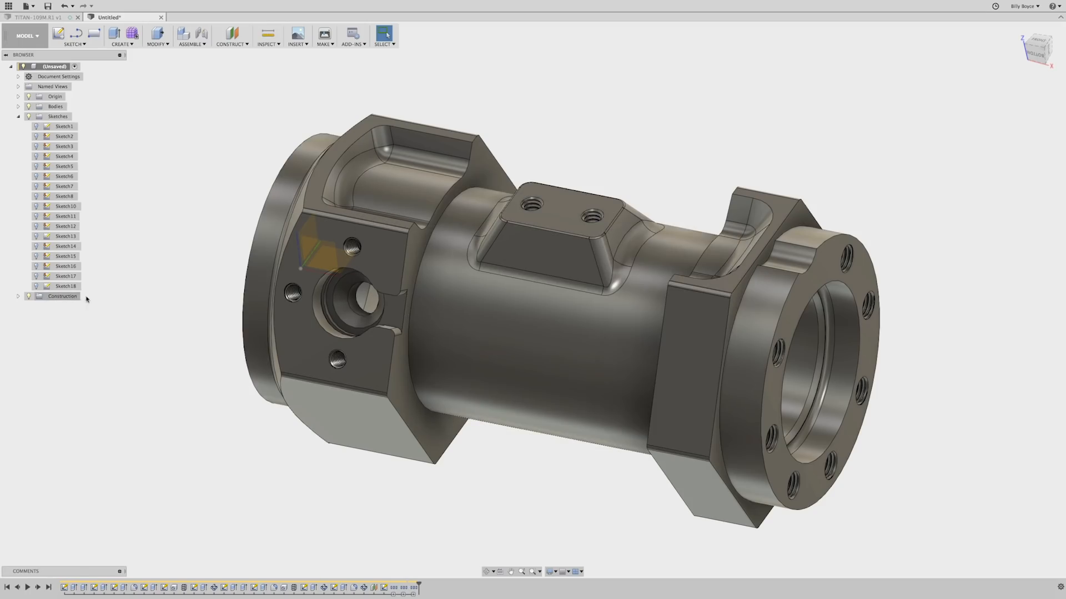
Step: Circular-pattern the boss, port and flange pocket feature groups fully around the cylindrical body's axis with a quantity of 3
left_click(123, 44)
mouse_move(139, 186)
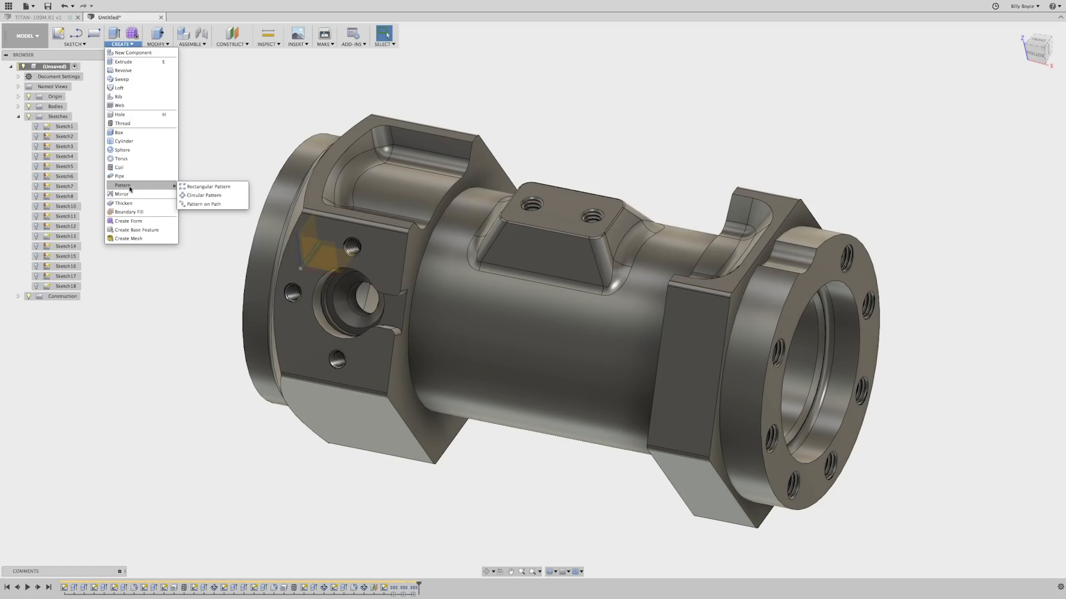
left_click(196, 195)
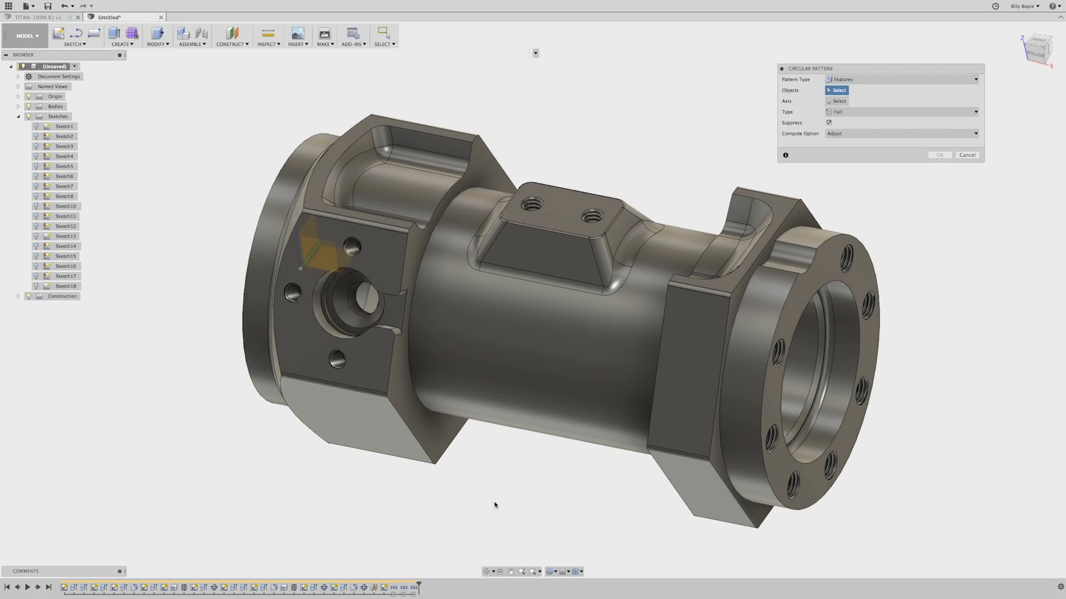
left_click(393, 588)
left_click(403, 588)
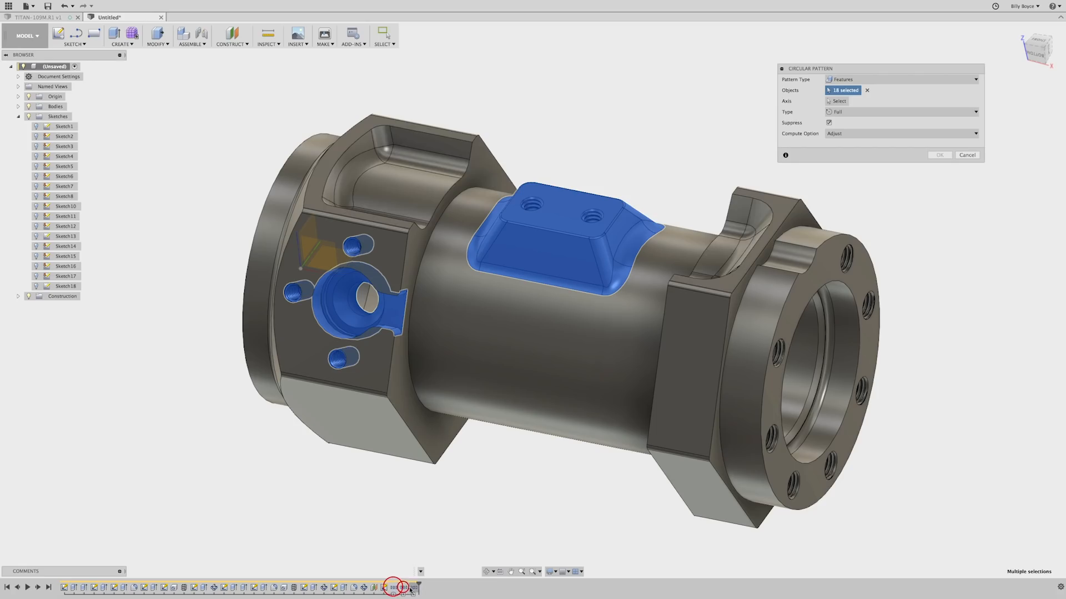
left_click(413, 588)
left_click(413, 589)
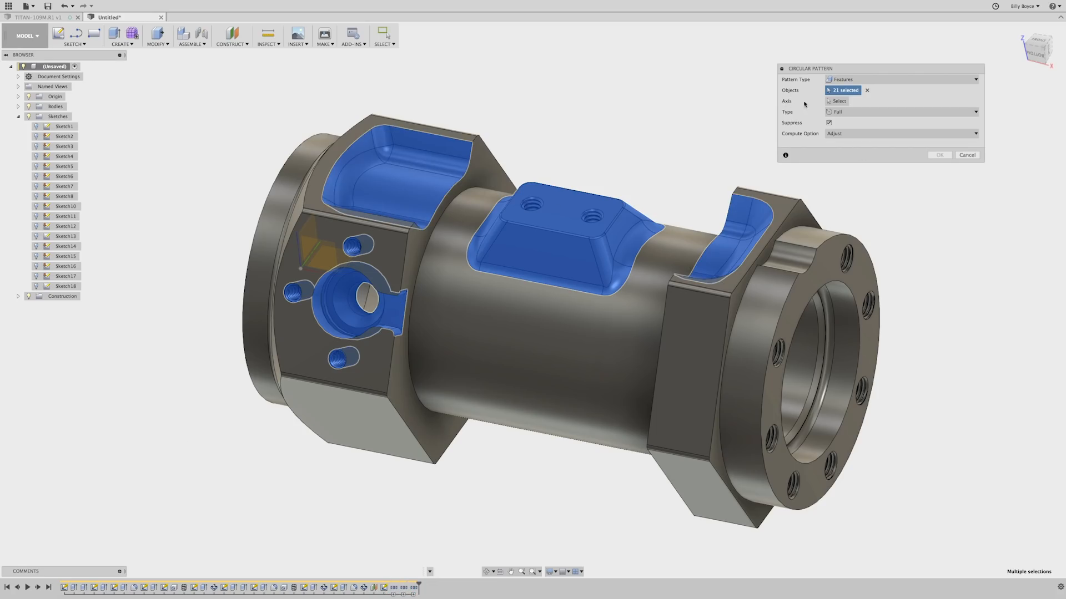
left_click(835, 101)
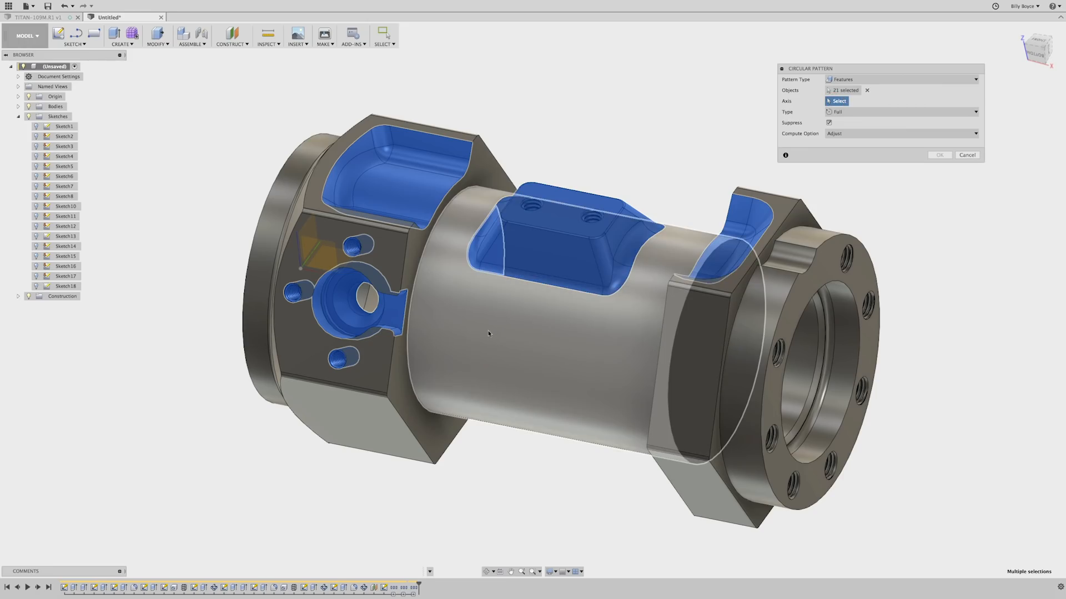
left_click(462, 329)
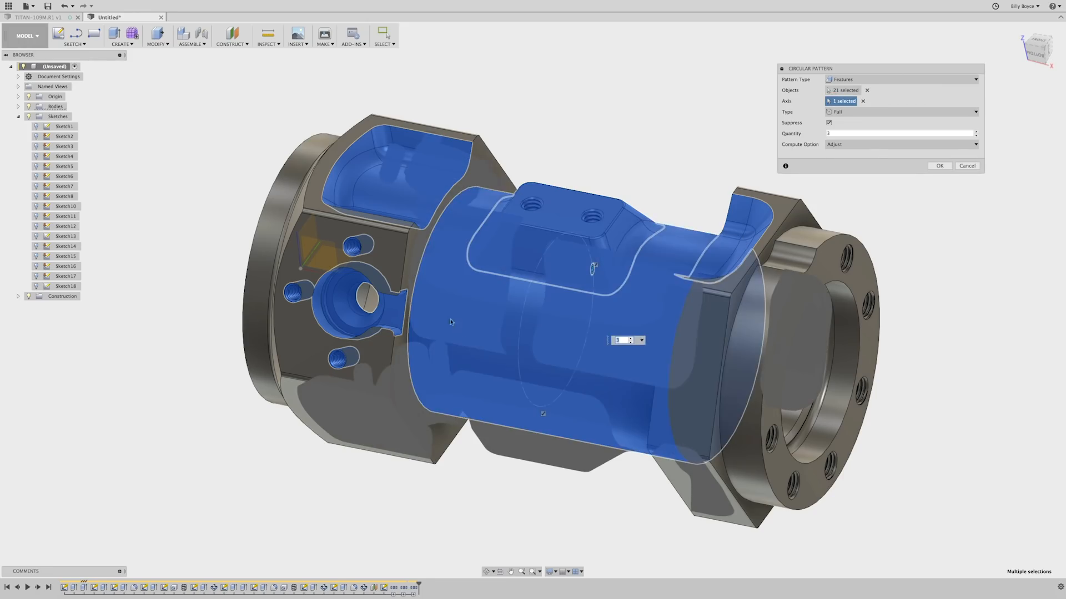
left_click(939, 166)
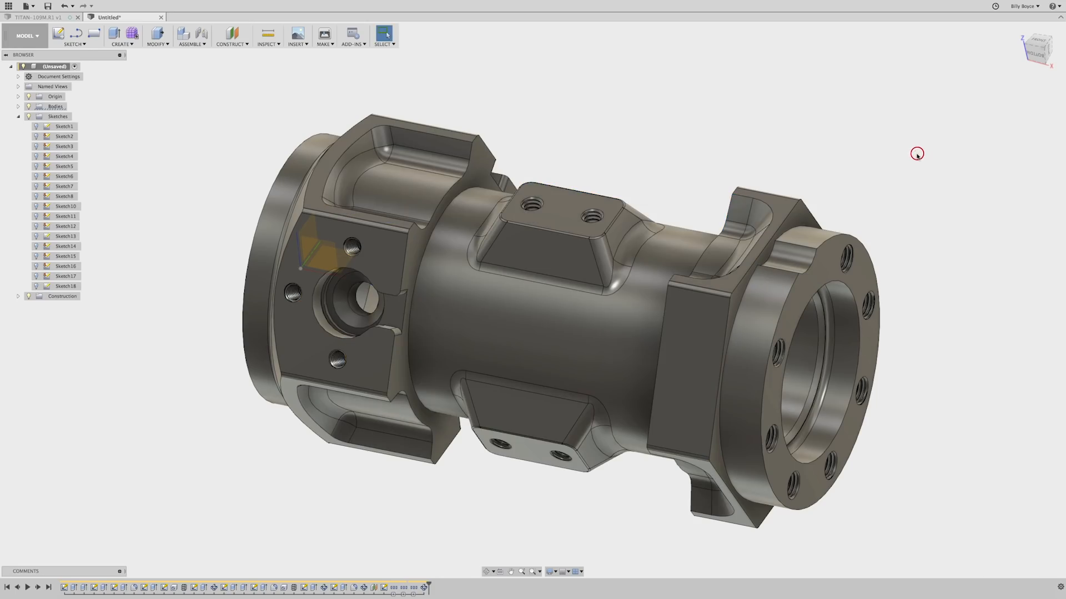
left_click(917, 155)
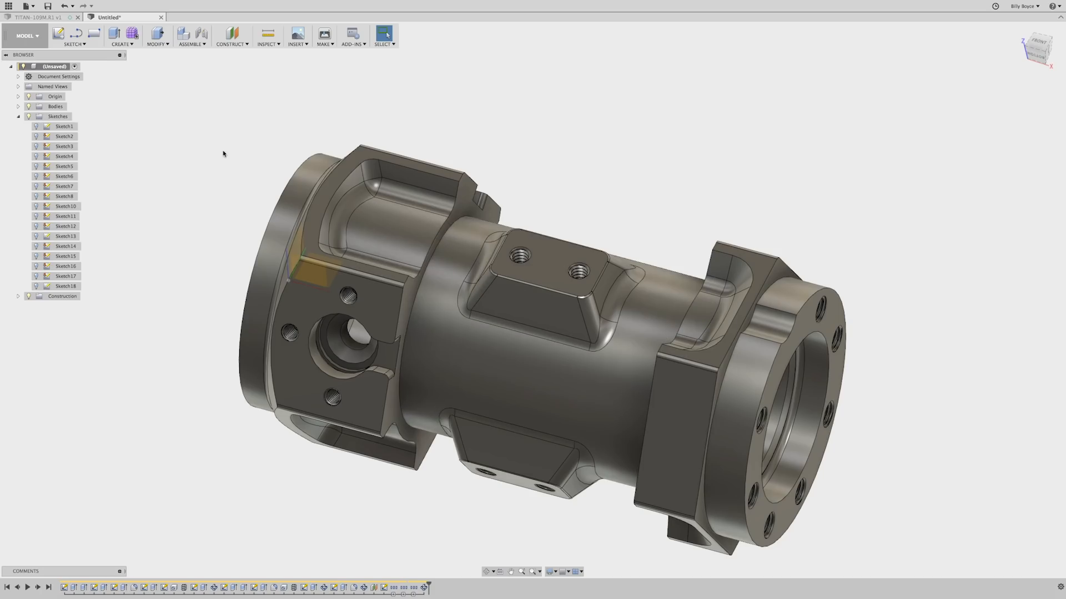
Step: Fillet the two circular edges where the cylindrical body meets the hex flanges with a 0.145 in radius
key("f")
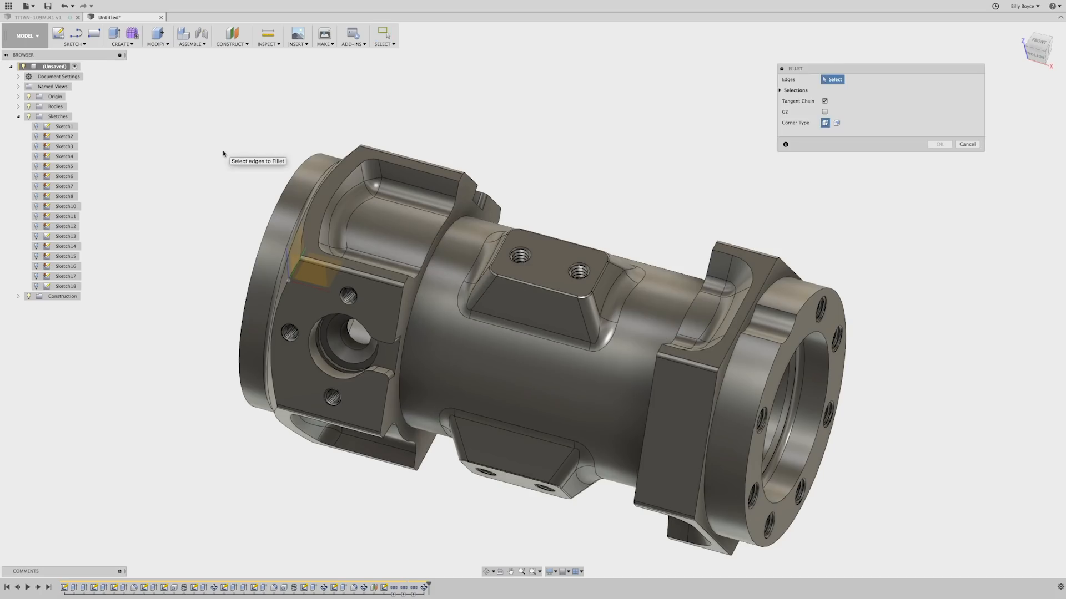
left_click(427, 272)
middle_click_drag(439, 275, 690, 295, "shift")
left_click(704, 272)
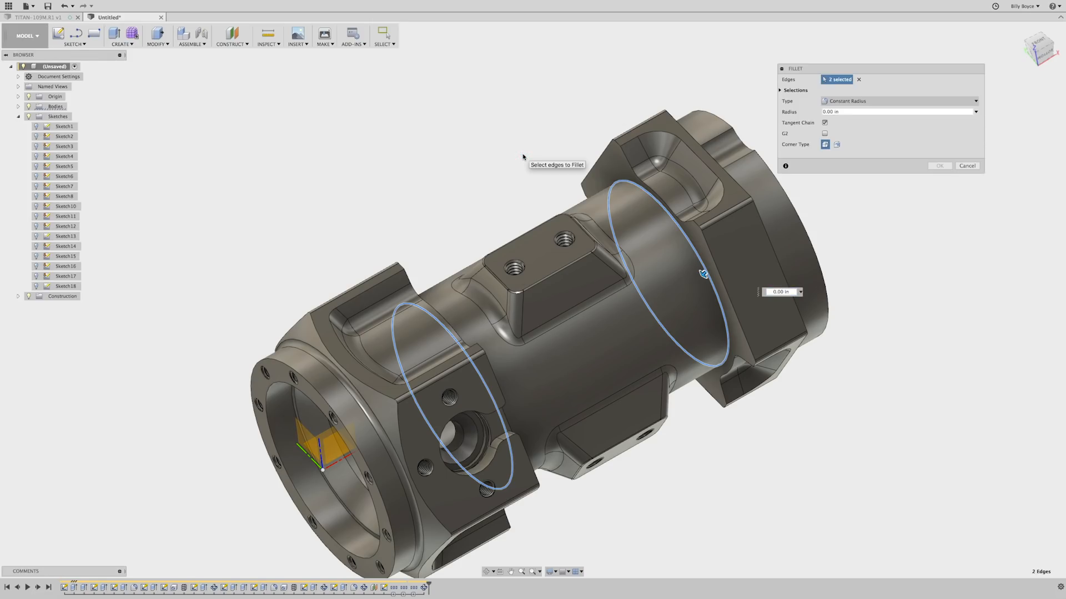
left_click_drag(850, 111, 821, 113)
type(".145")
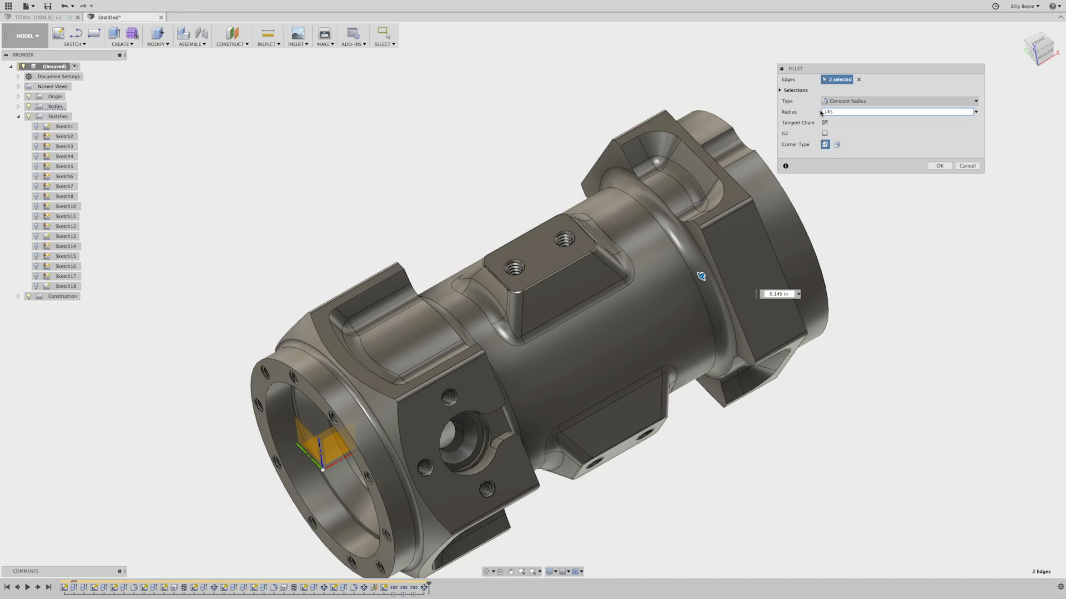
key("Return")
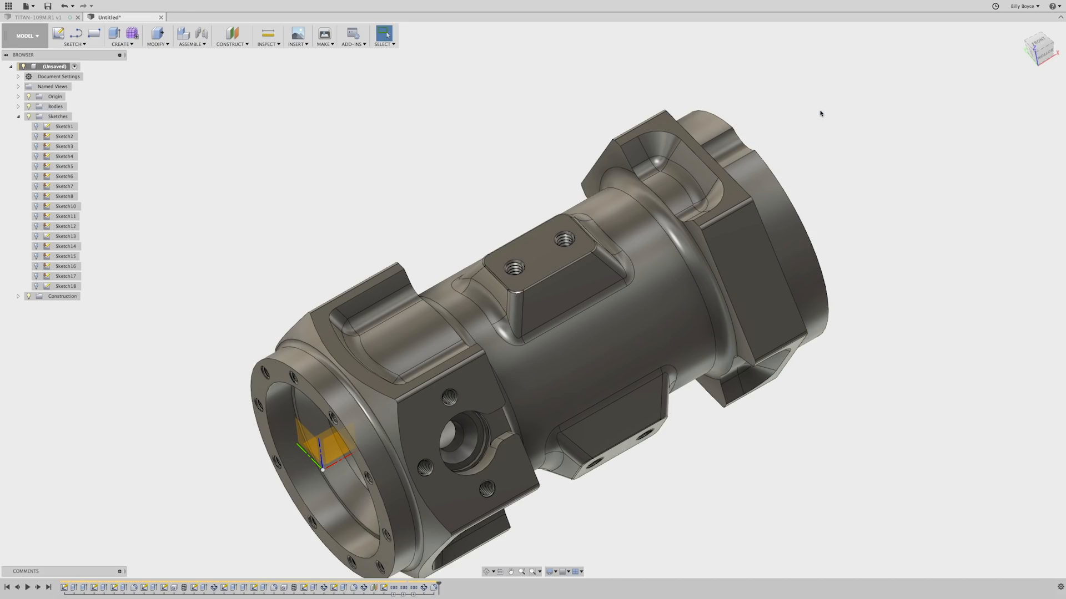
Step: Start an equal-distance chamfer on the smaller flange's pocket edges and the larger flange's port-face edges
middle_click_drag(413, 143, 423, 141, "shift")
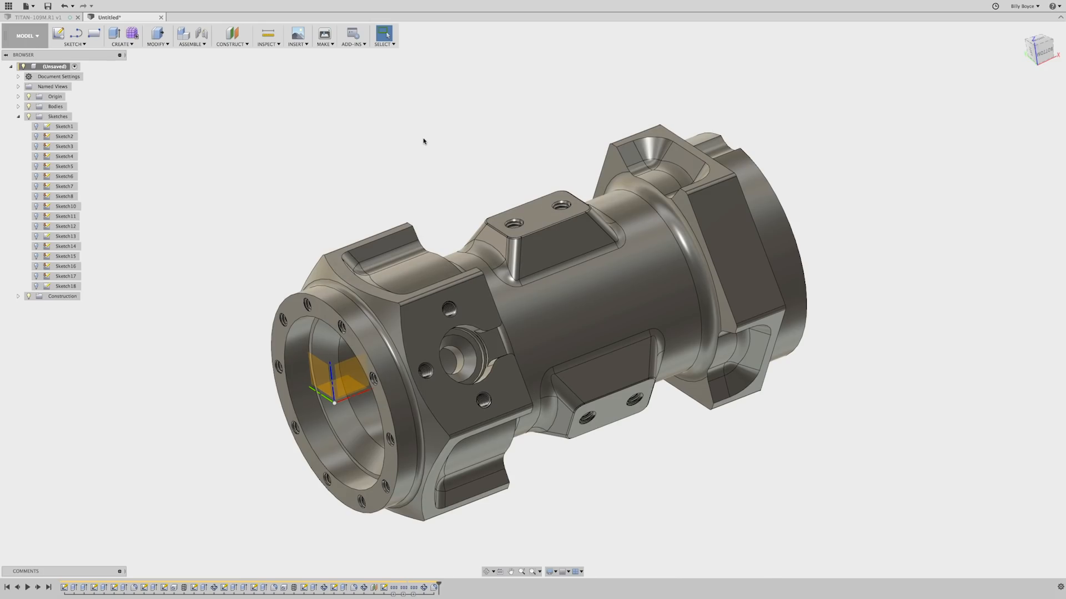
left_click(158, 40)
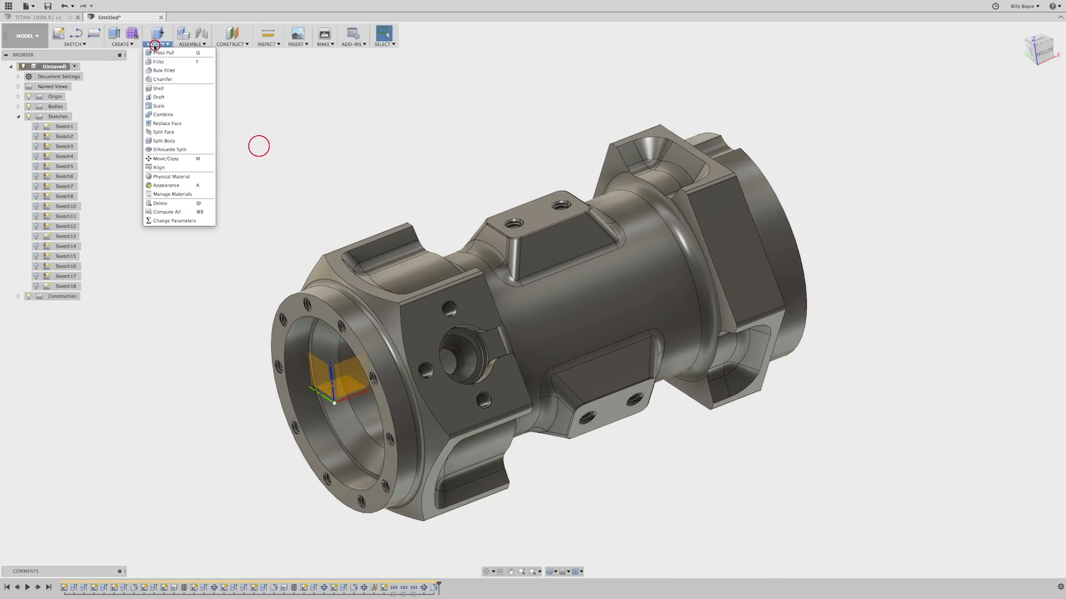
left_click(162, 81)
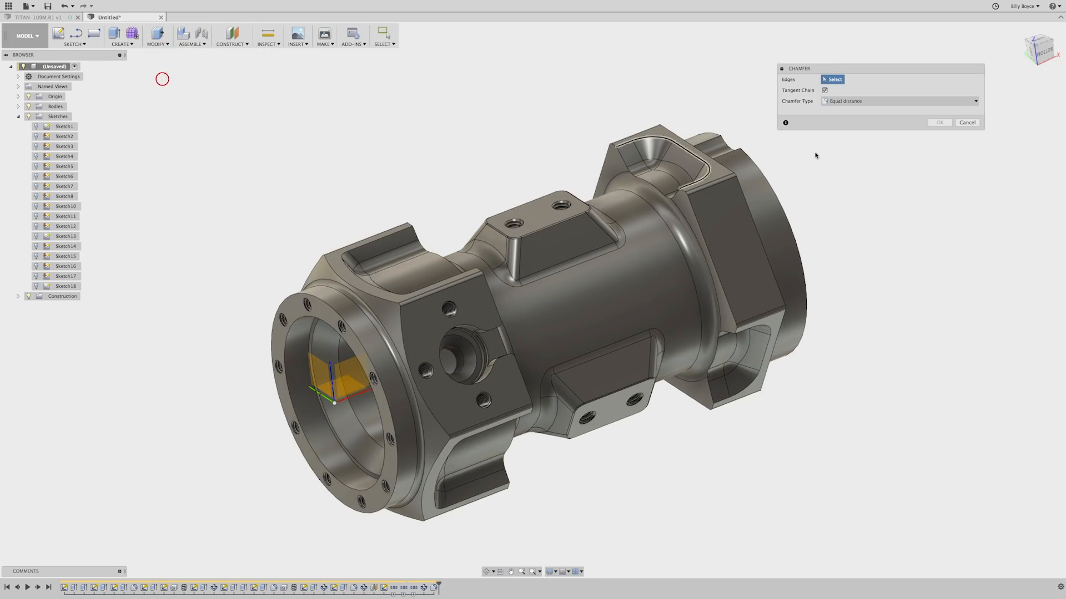
left_click(636, 139)
middle_click_drag(769, 313, 761, 290, "shift")
left_click(631, 284)
middle_click_drag(630, 284, 610, 272, "shift")
left_click(526, 249)
middle_click_drag(526, 249, 590, 219, "shift")
left_click(562, 279)
left_click(585, 236)
left_click(599, 222)
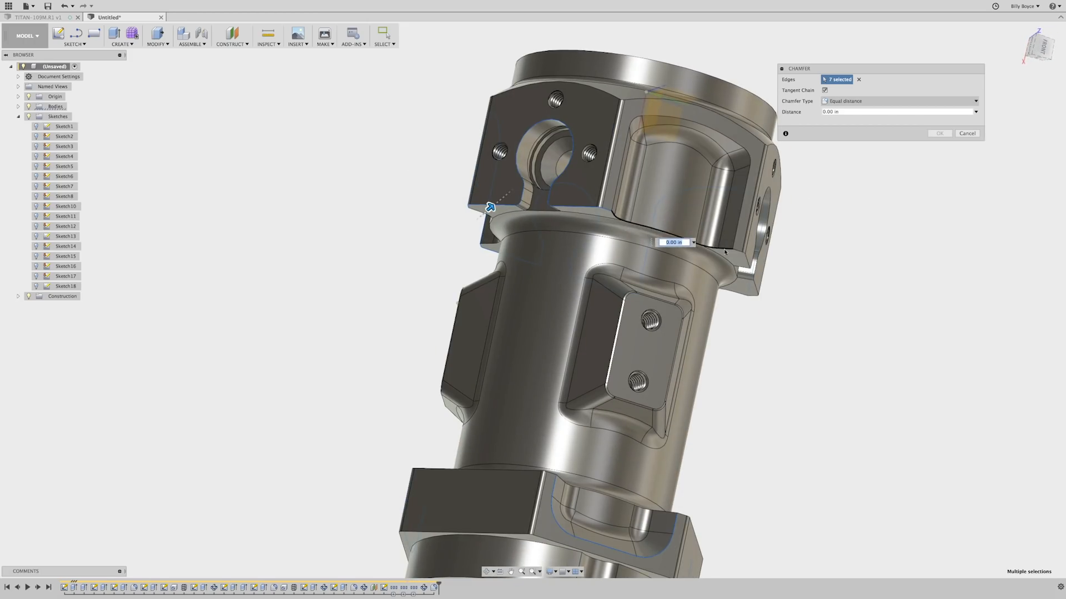
Step: Add the remaining flange edges and the circular end-face rims to the chamfer, set its distance to 0.01 in and finish it
left_click(731, 245)
middle_click_drag(731, 245, 342, 361, "shift")
left_click(643, 219)
left_click(669, 232)
left_click(400, 313)
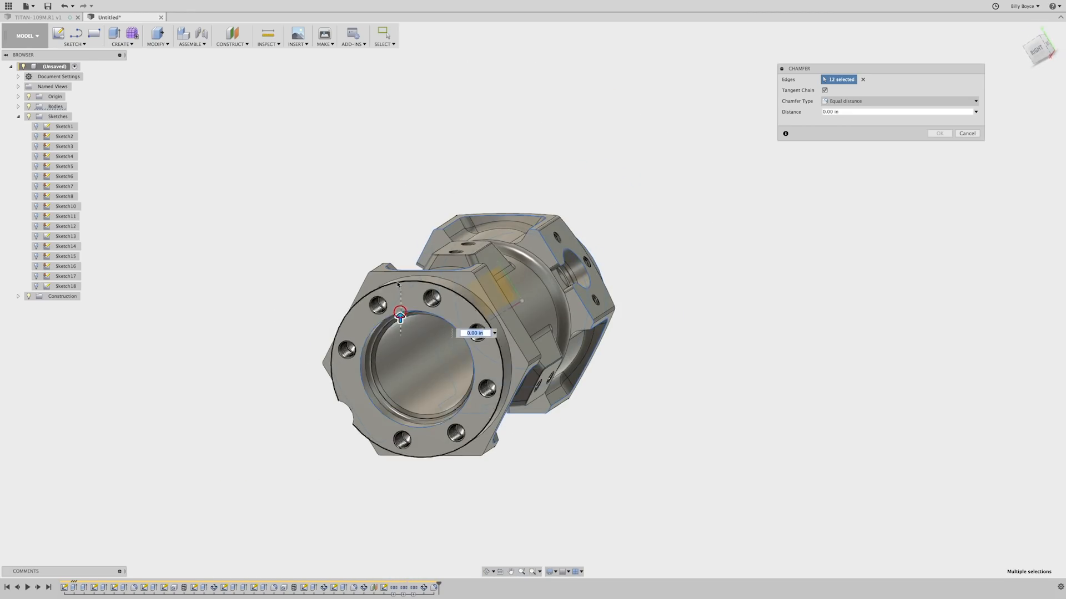
left_click(397, 282)
middle_click_drag(683, 372, 684, 371, "shift")
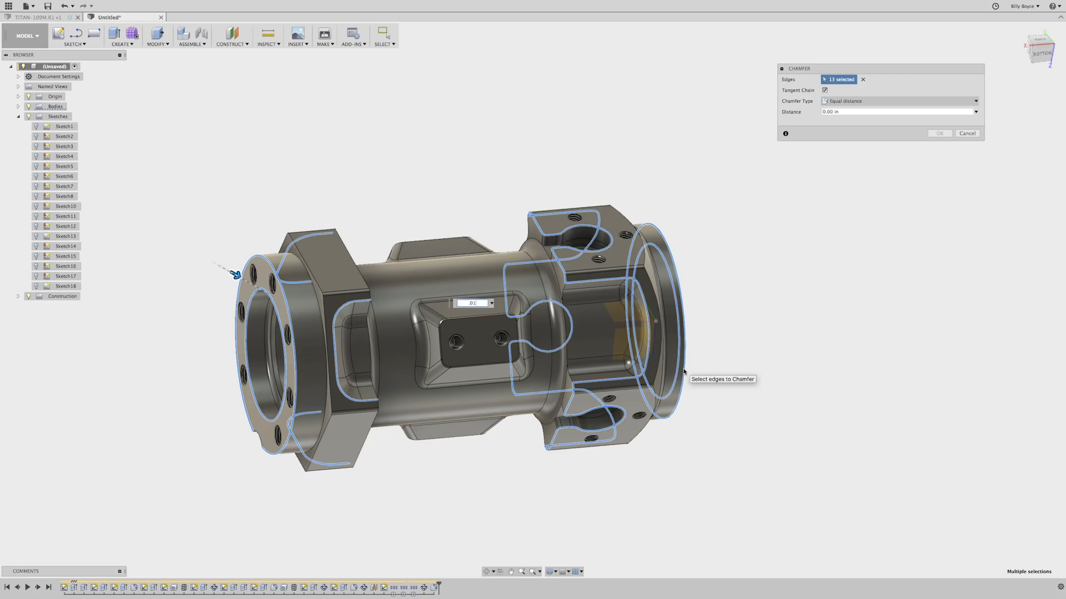
middle_click_drag(684, 372, 684, 372, "shift")
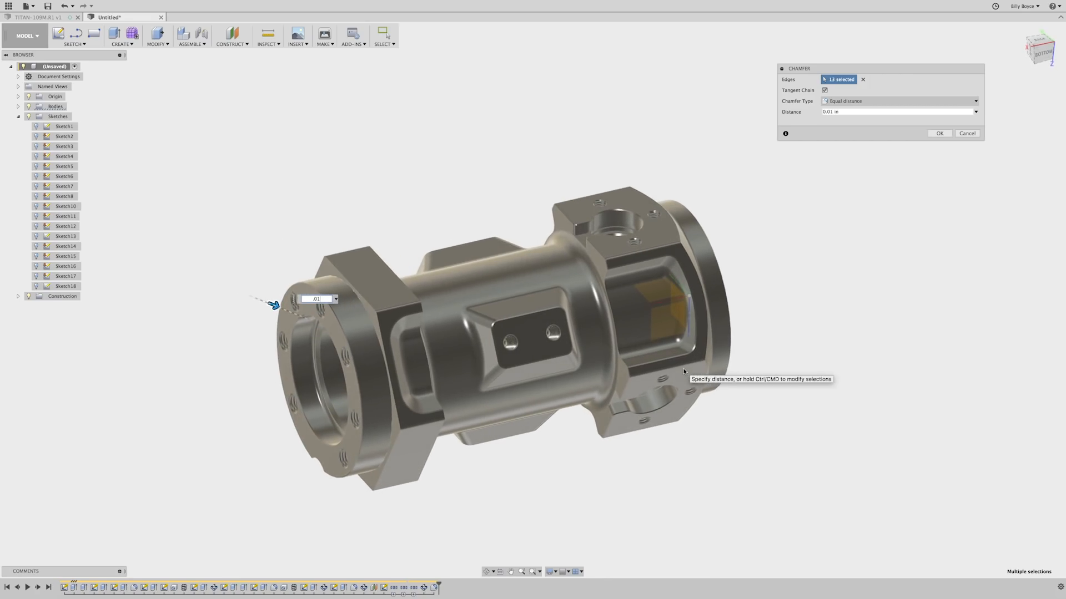
key("Return")
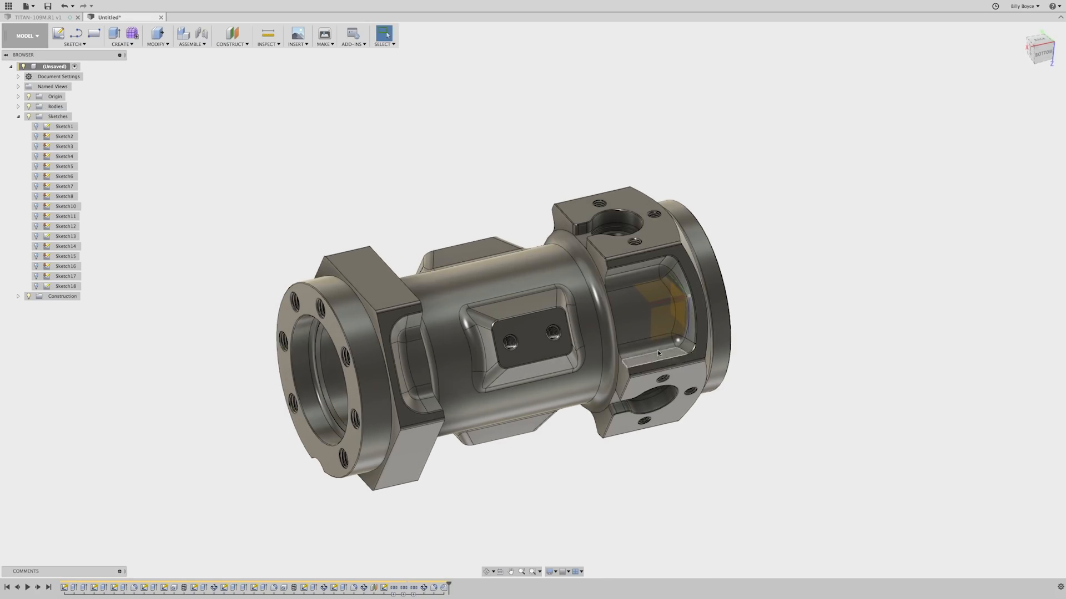
left_click(1021, 32)
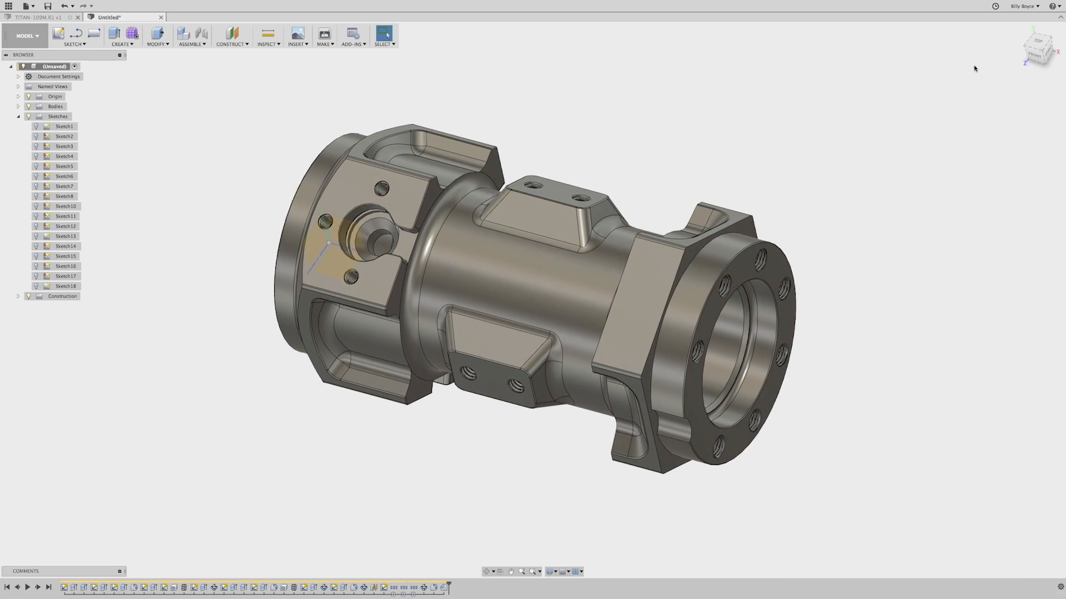
left_click(1022, 31)
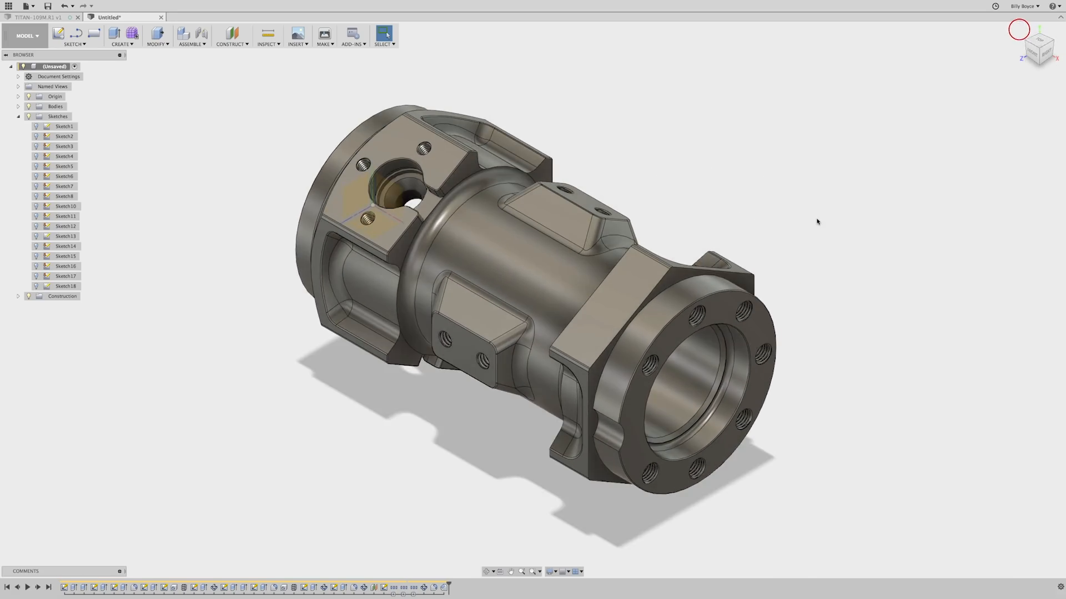